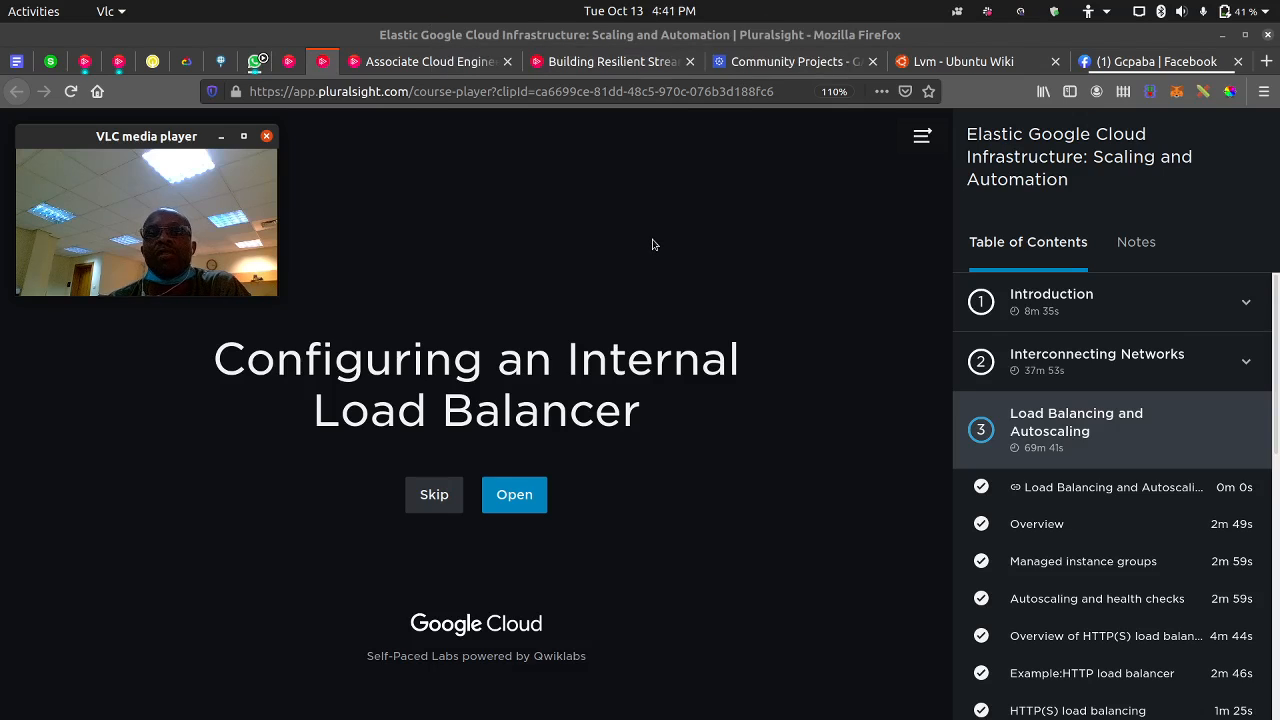
Open the "Configuring an Internal Load Balancer" lab link in a new private window.
{"action": "left_click", "coordinate": [502, 506]}
{"action": "right_click", "coordinate": [500, 506]}
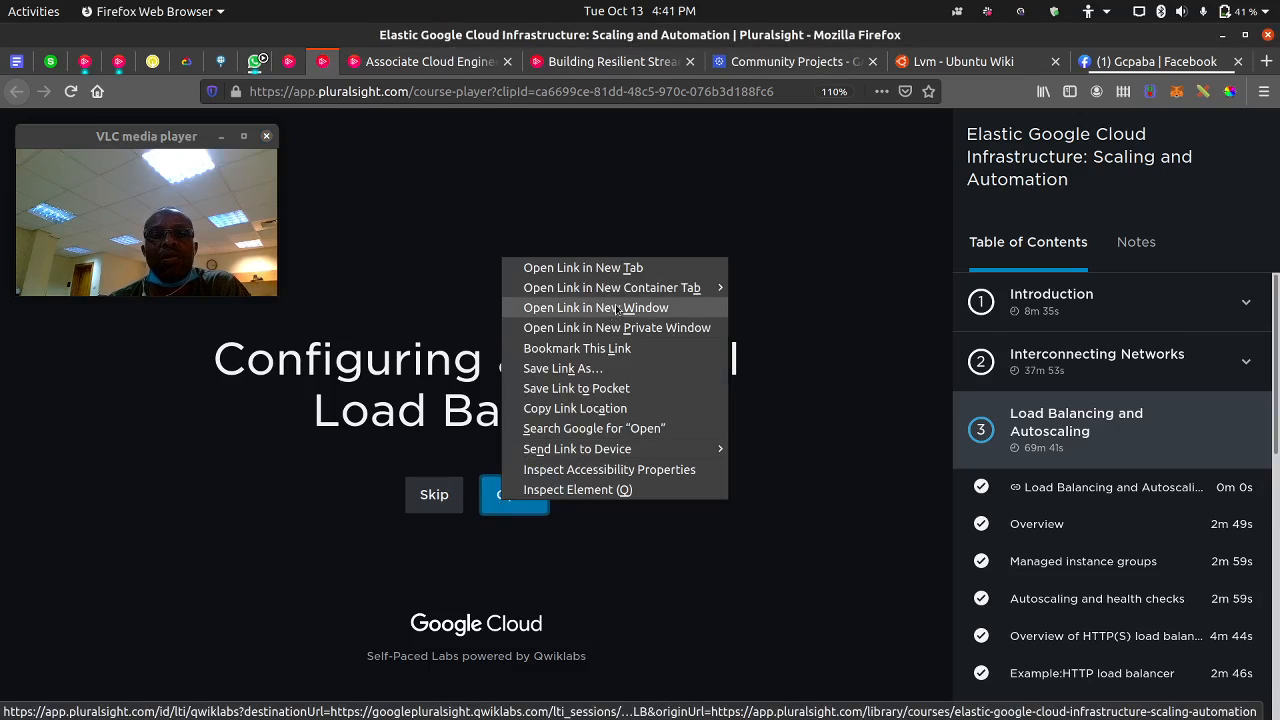
{"action": "left_click", "coordinate": [608, 335]}
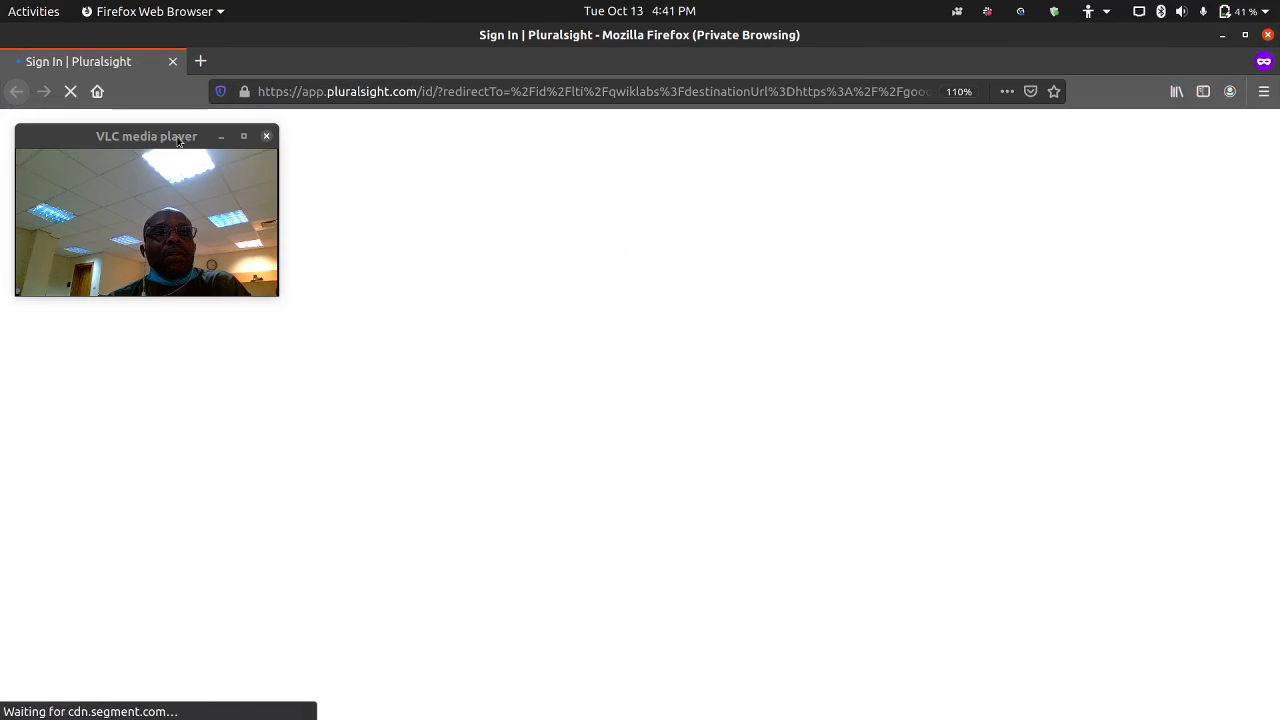
Move the webcam window clear of the login form and sign in to Pluralsight with the saved email and password.
{"action": "left_click_drag", "start_coordinate": [178, 140], "coordinate": [981, 186]}
{"action": "left_click", "coordinate": [252, 302]}
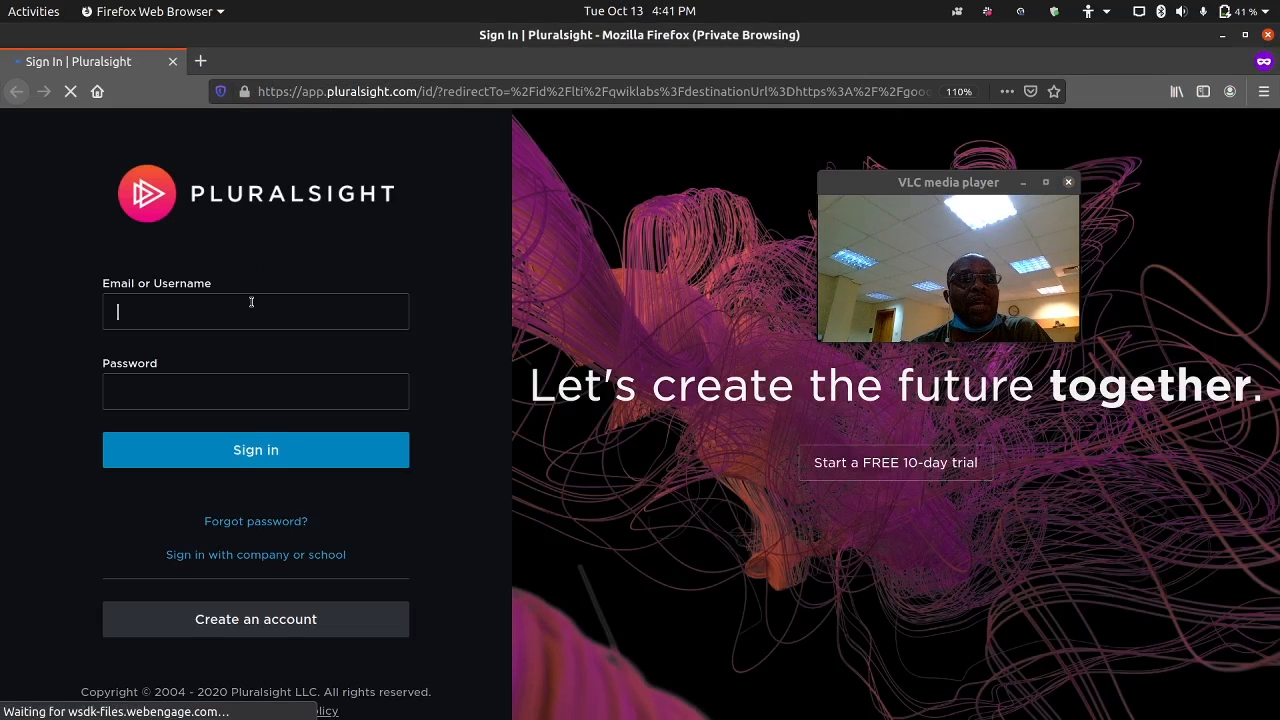
{"action": "left_click", "coordinate": [255, 346]}
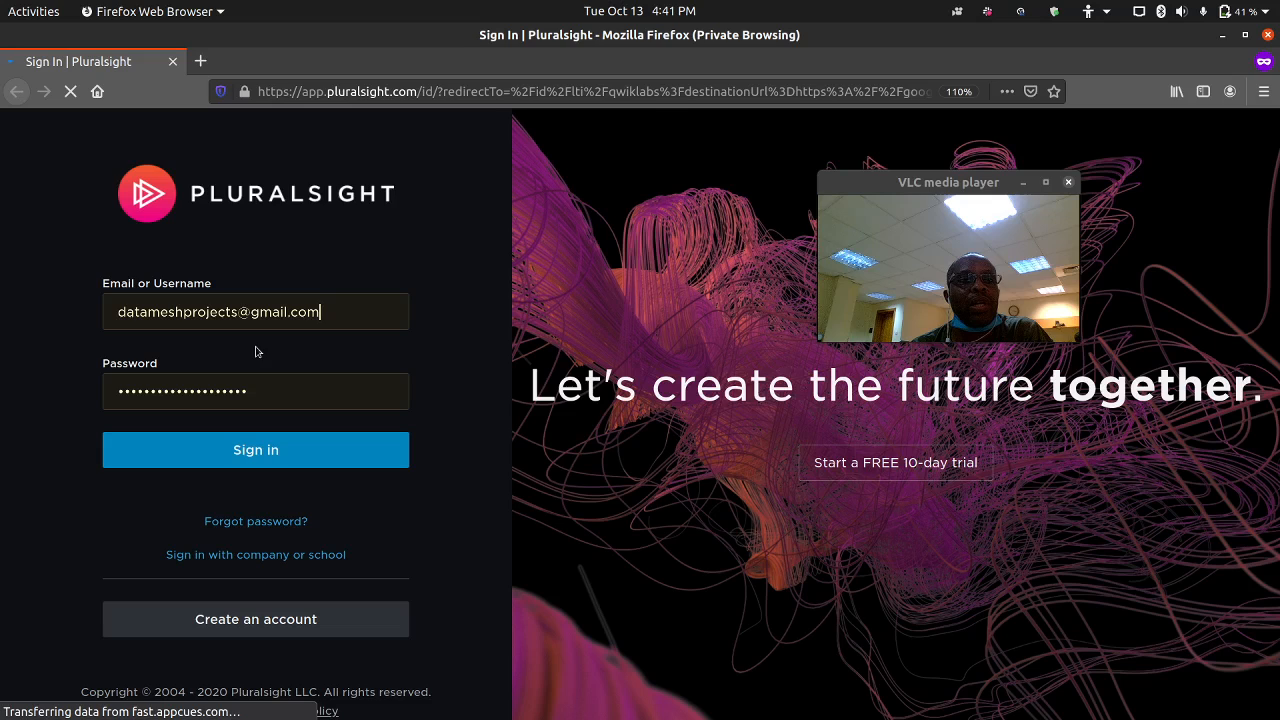
{"action": "left_click", "coordinate": [263, 452]}
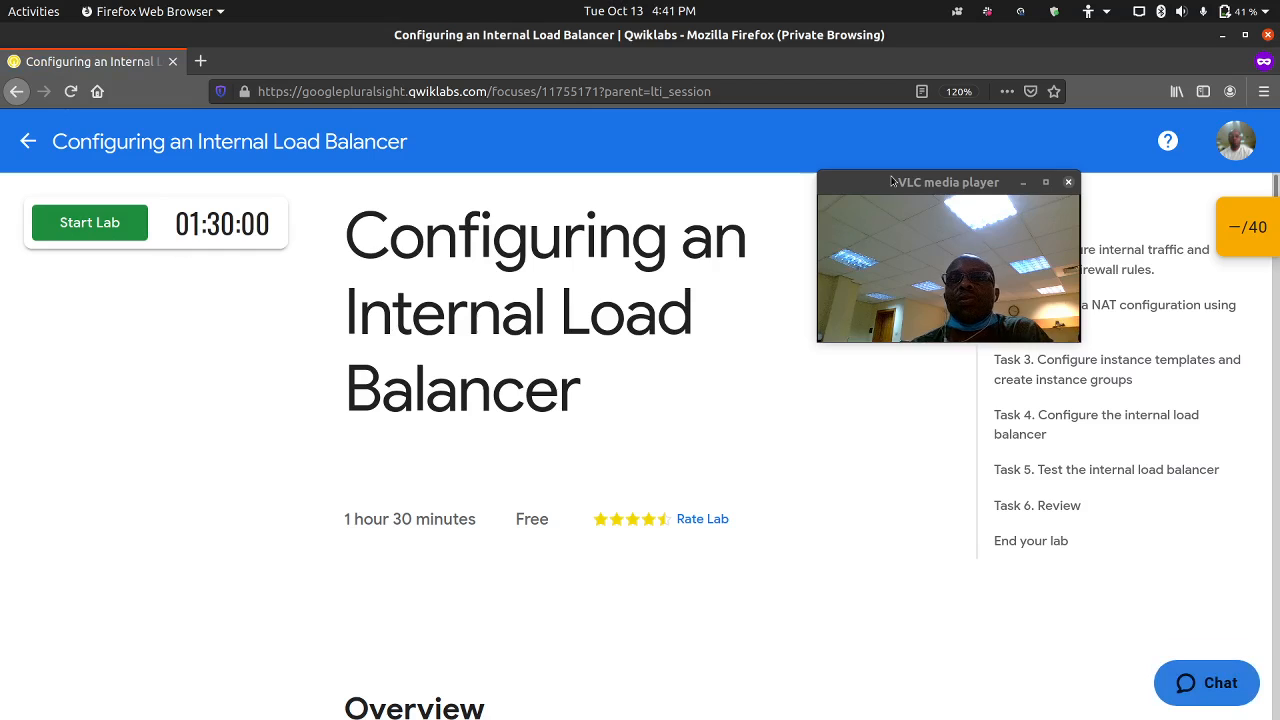
Move the webcam window off the lab outline and review the lab's checkpoints list, closing it again.
{"action": "left_click_drag", "start_coordinate": [880, 181], "coordinate": [101, 427]}
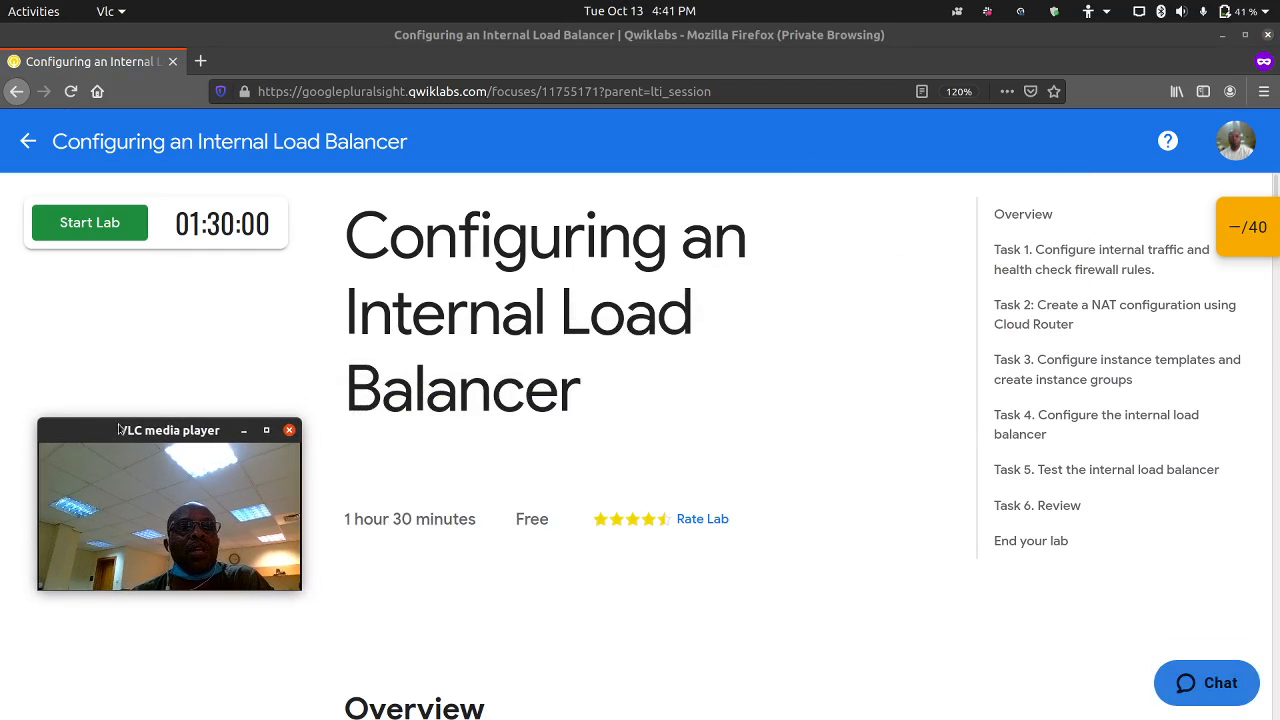
{"action": "left_click", "coordinate": [1247, 233]}
{"action": "left_click", "coordinate": [1247, 233]}
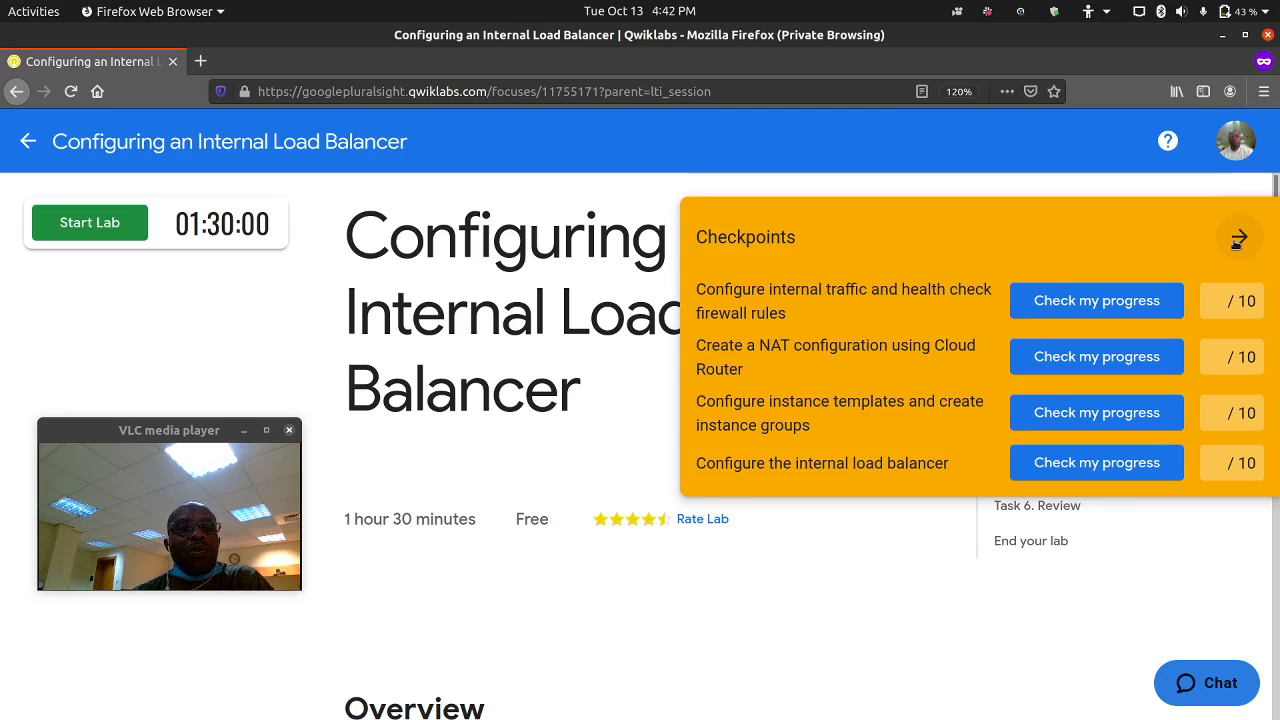
{"action": "left_click", "coordinate": [1237, 243]}
Try to start the lab by completing its reCAPTCHA check, keeping the webcam window clear of the dialogs.
{"action": "scroll", "coordinate": [849, 369], "scroll_direction": "down", "scroll_amount": 5}
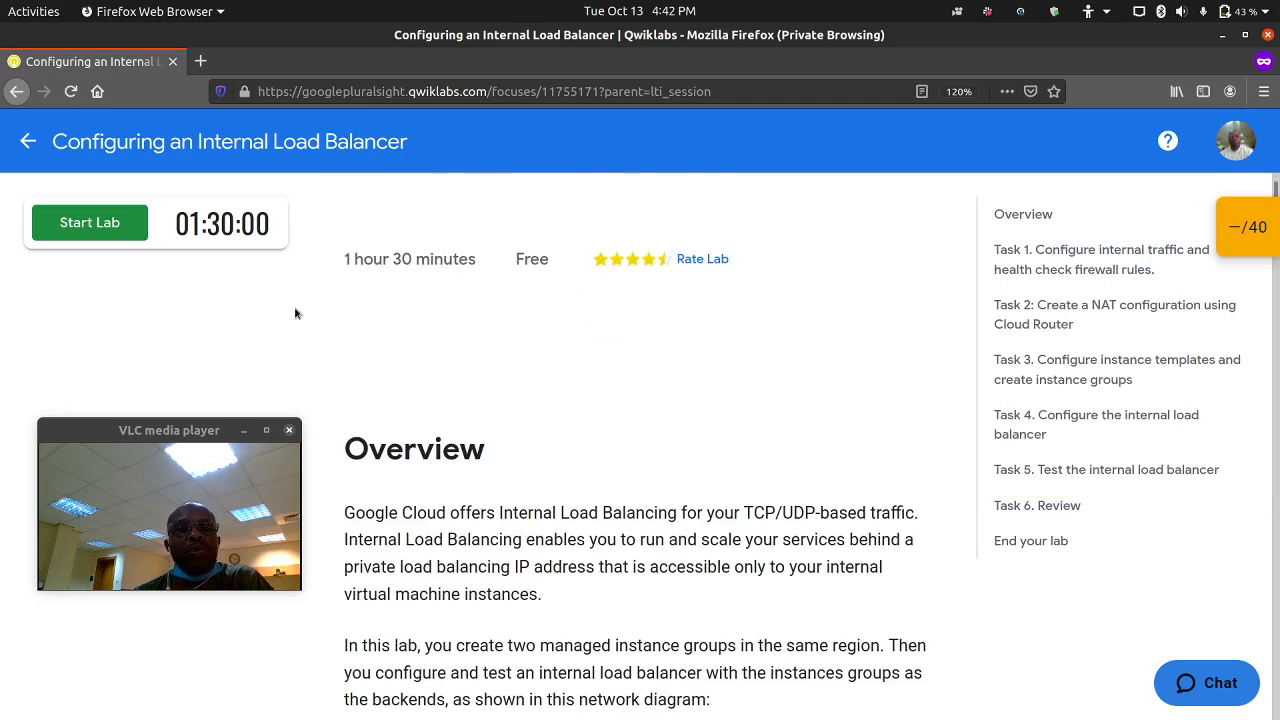
{"action": "left_click", "coordinate": [117, 428]}
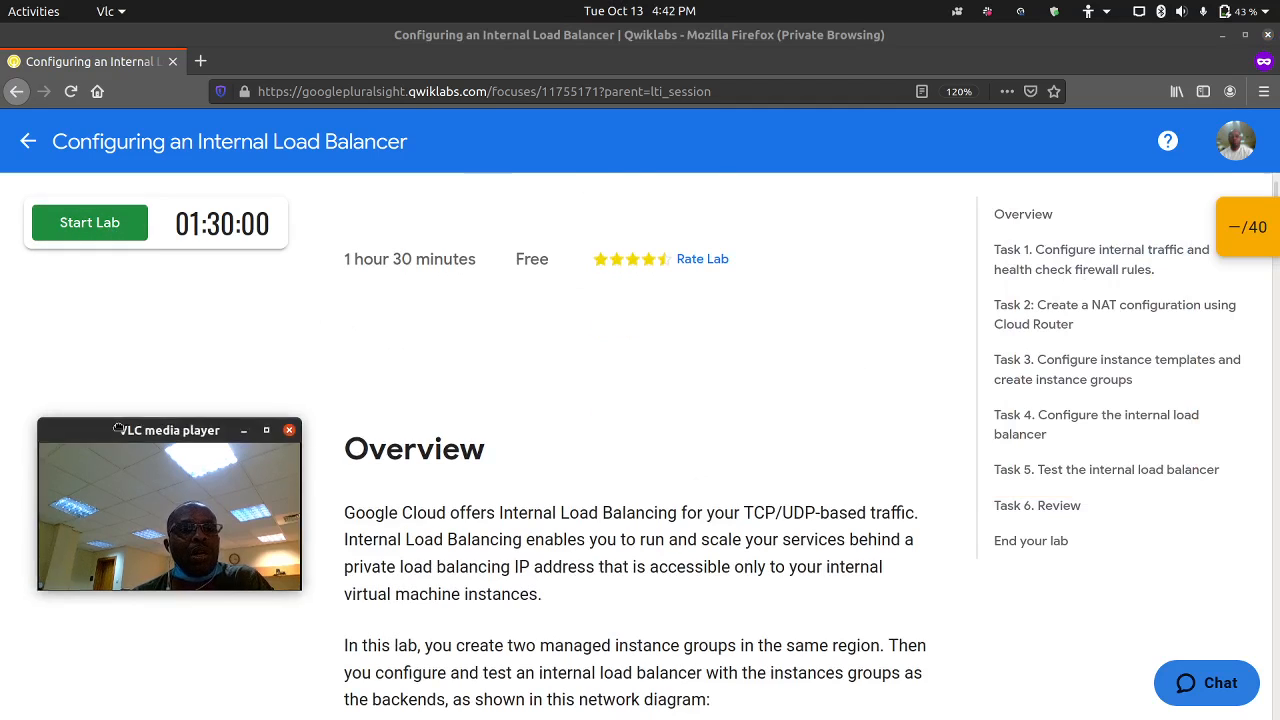
{"action": "left_click_drag", "start_coordinate": [117, 428], "coordinate": [862, 222]}
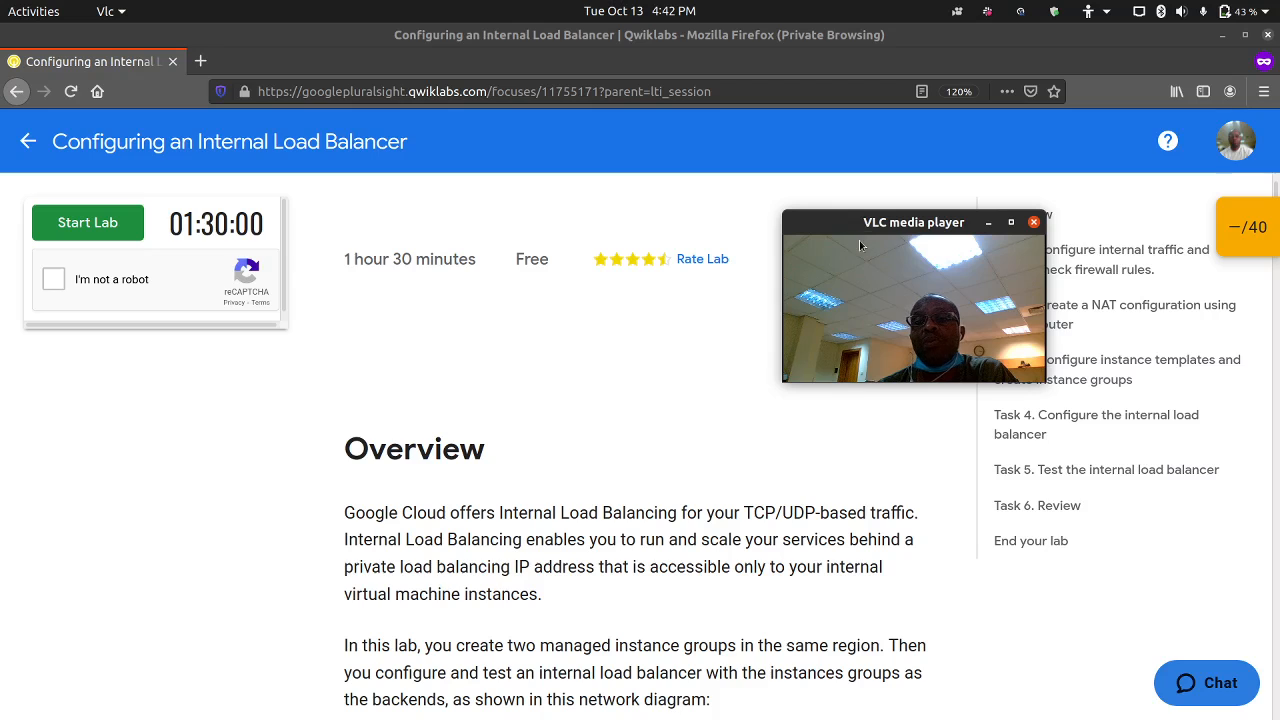
{"action": "left_click", "coordinate": [55, 285]}
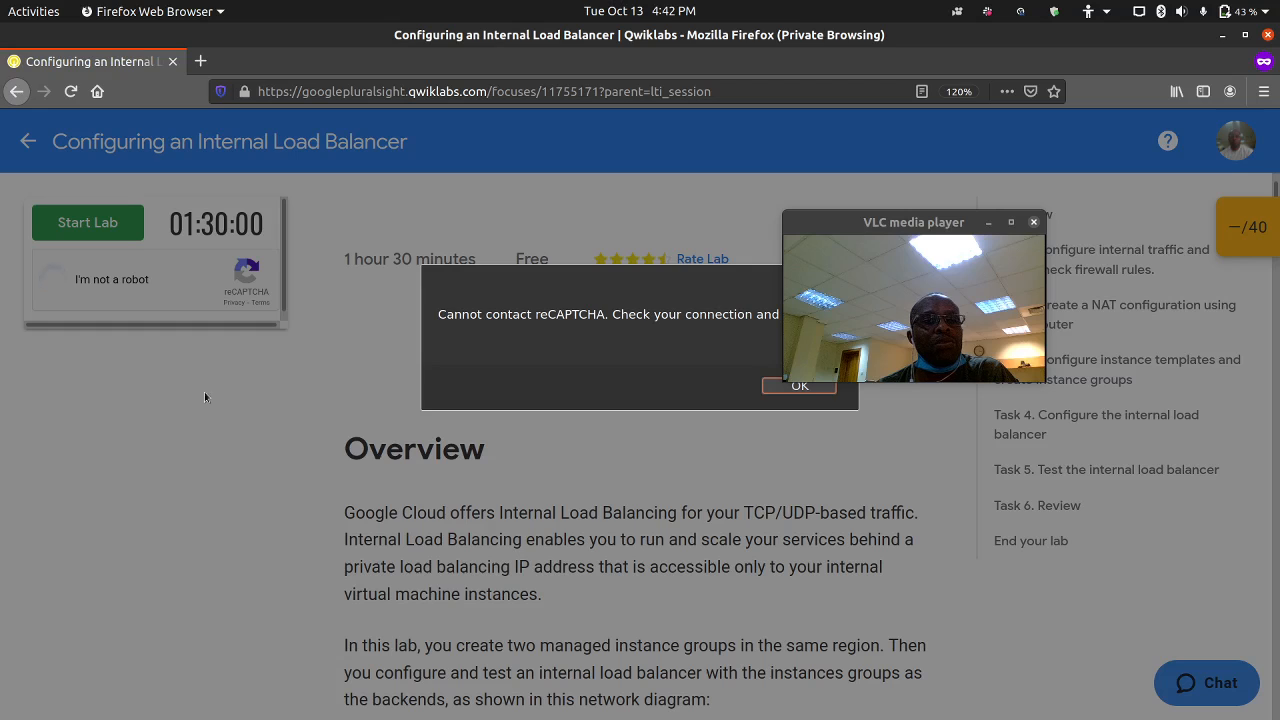
{"action": "left_click_drag", "start_coordinate": [866, 223], "coordinate": [1048, 463]}
{"action": "left_click", "coordinate": [796, 390]}
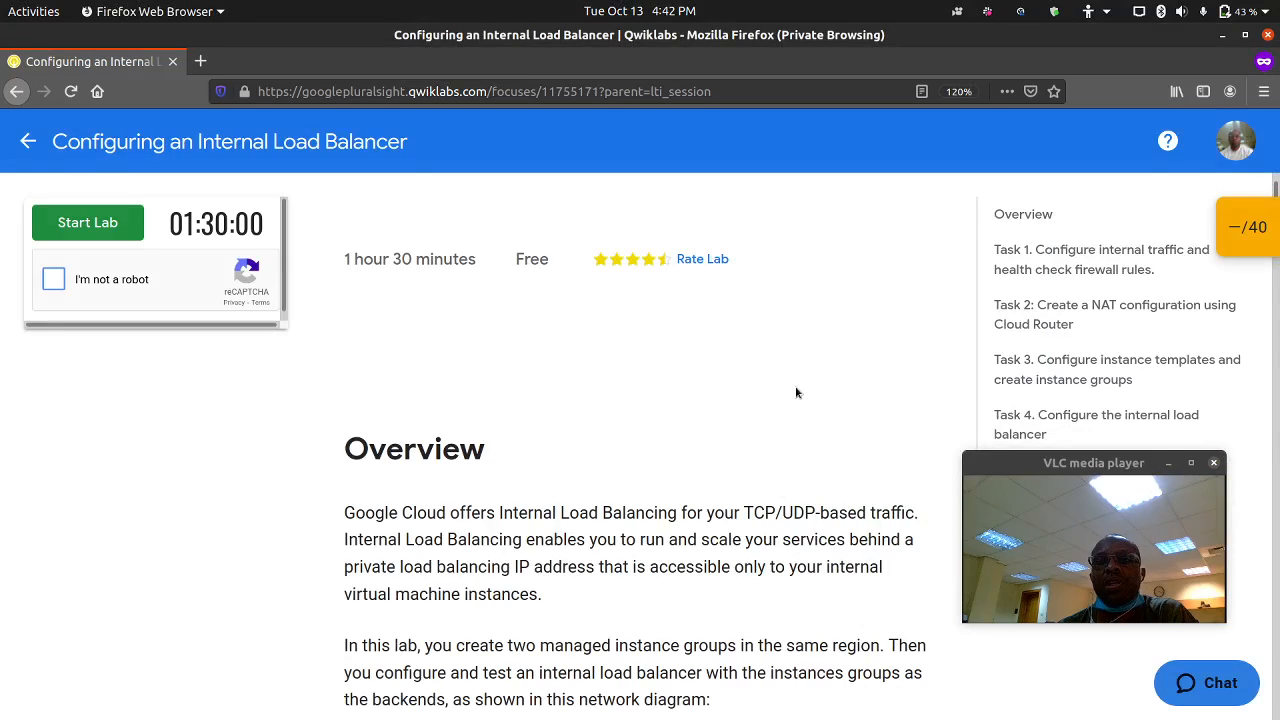
{"action": "left_click", "coordinate": [55, 282]}
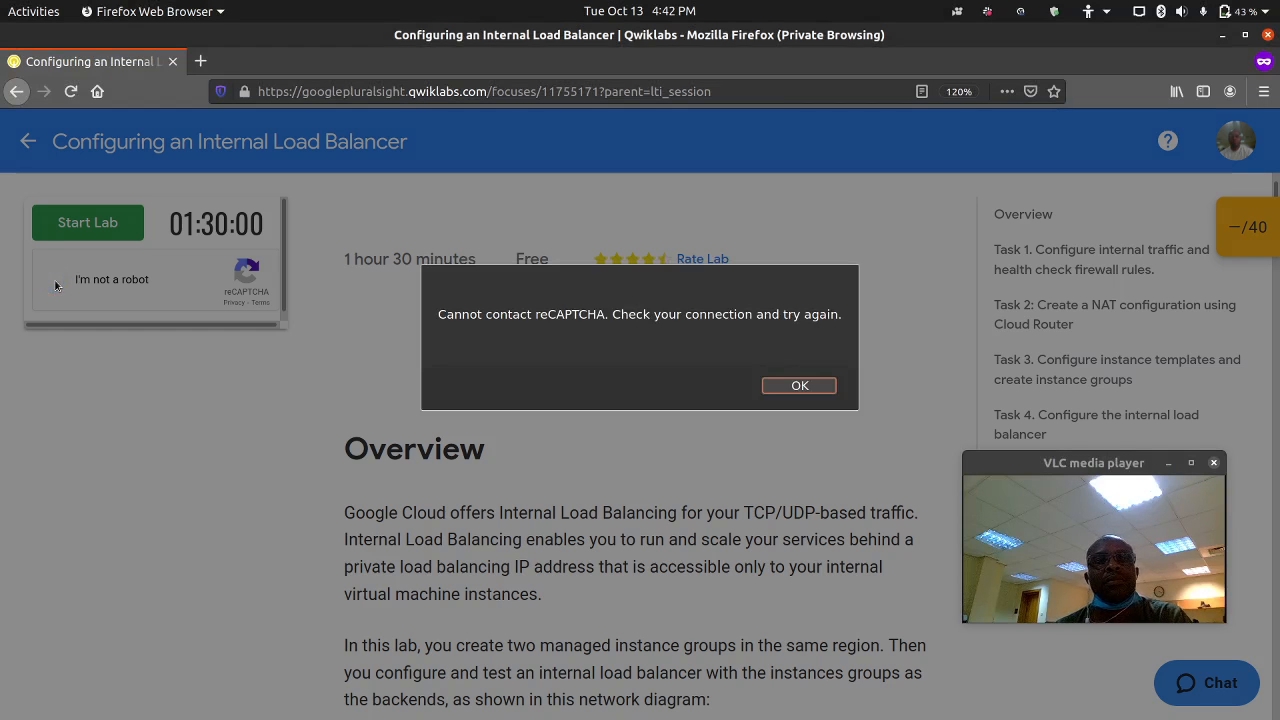
{"action": "left_click", "coordinate": [780, 387]}
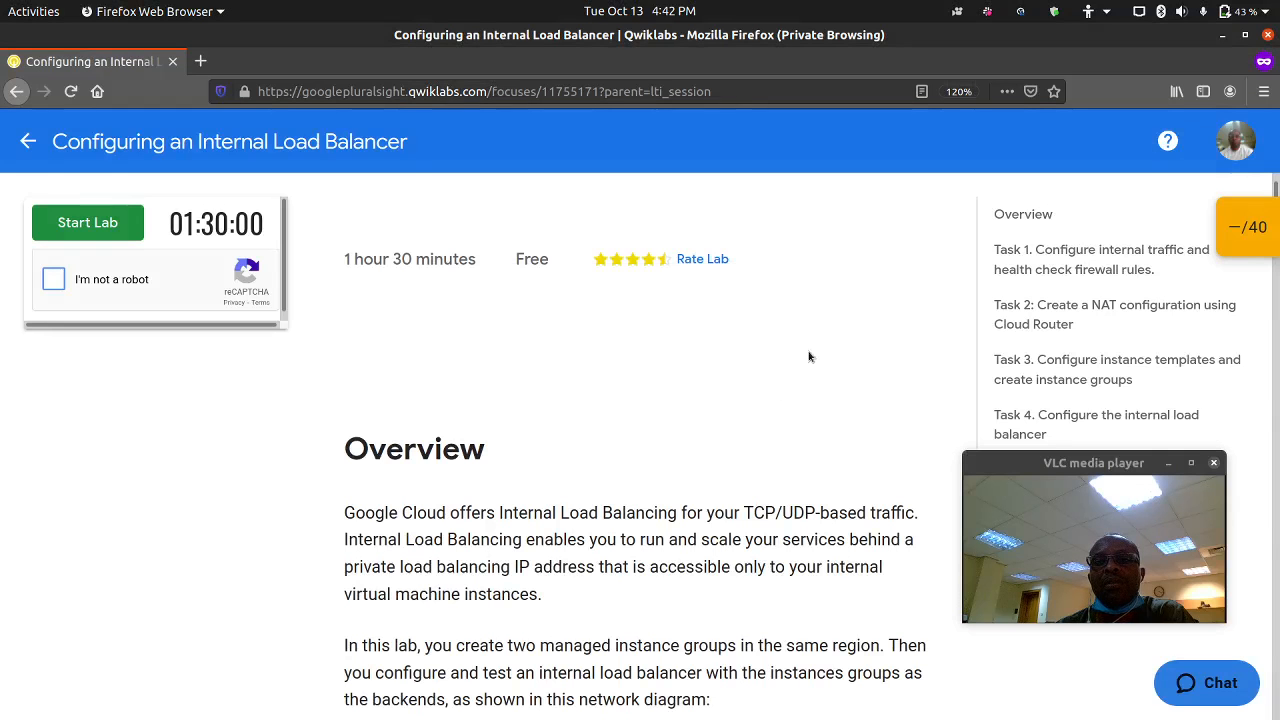
Reload the lab page and reposition the webcam window.
{"action": "left_click", "coordinate": [72, 92]}
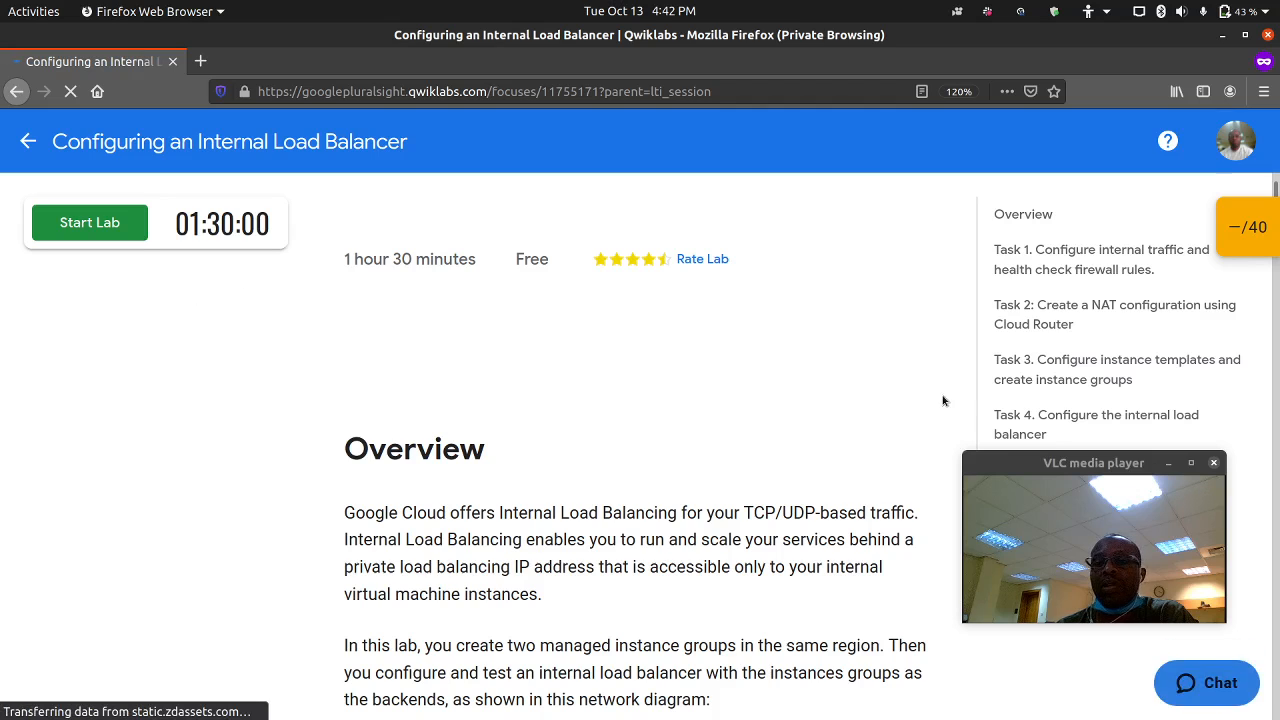
{"action": "left_click_drag", "start_coordinate": [1015, 461], "coordinate": [937, 343]}
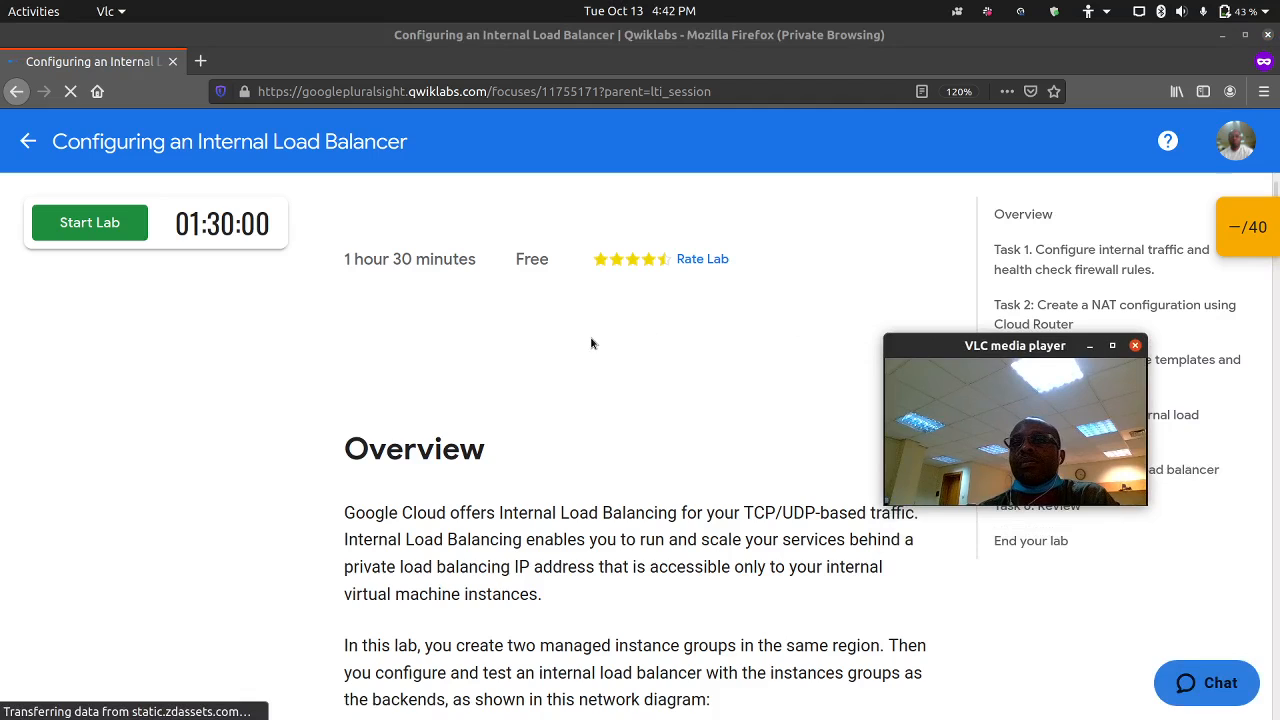
Switch to Terminal, discard the unfinished gcloud network-management command in the second session, and clear the screen with cls.
{"action": "mouse_move", "coordinate": [1190, 705]}
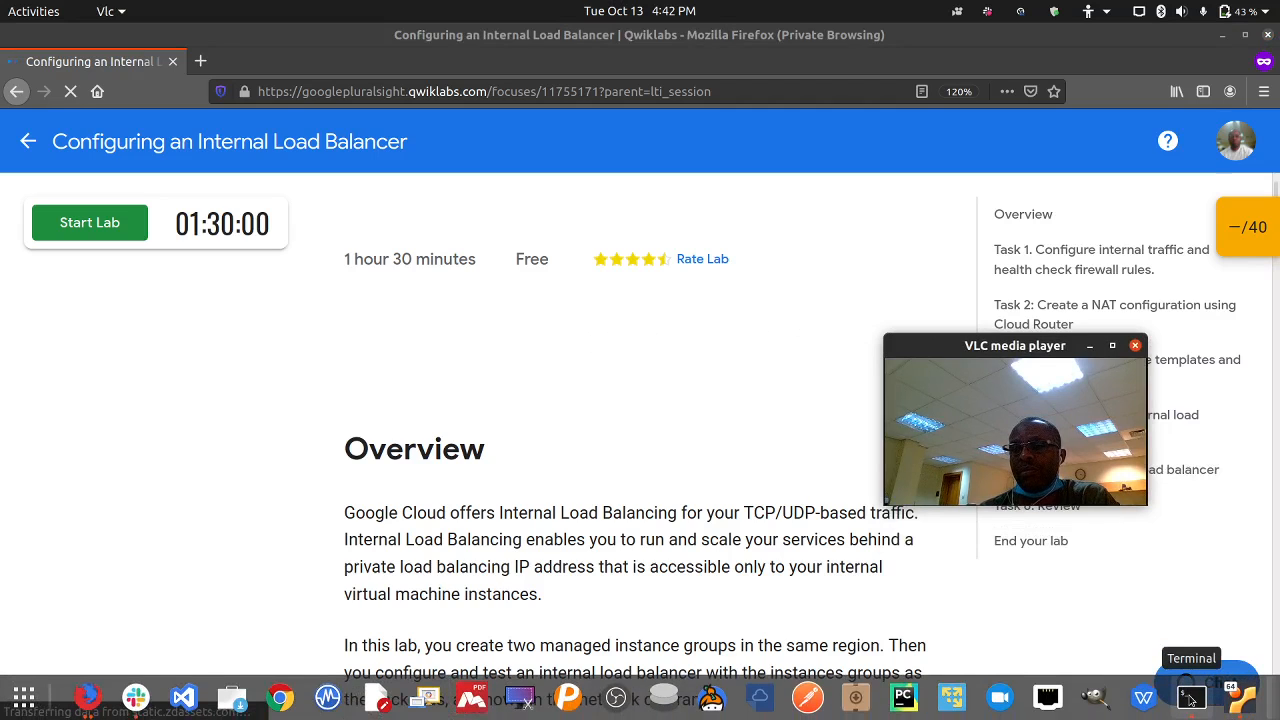
{"action": "left_click", "coordinate": [1190, 700]}
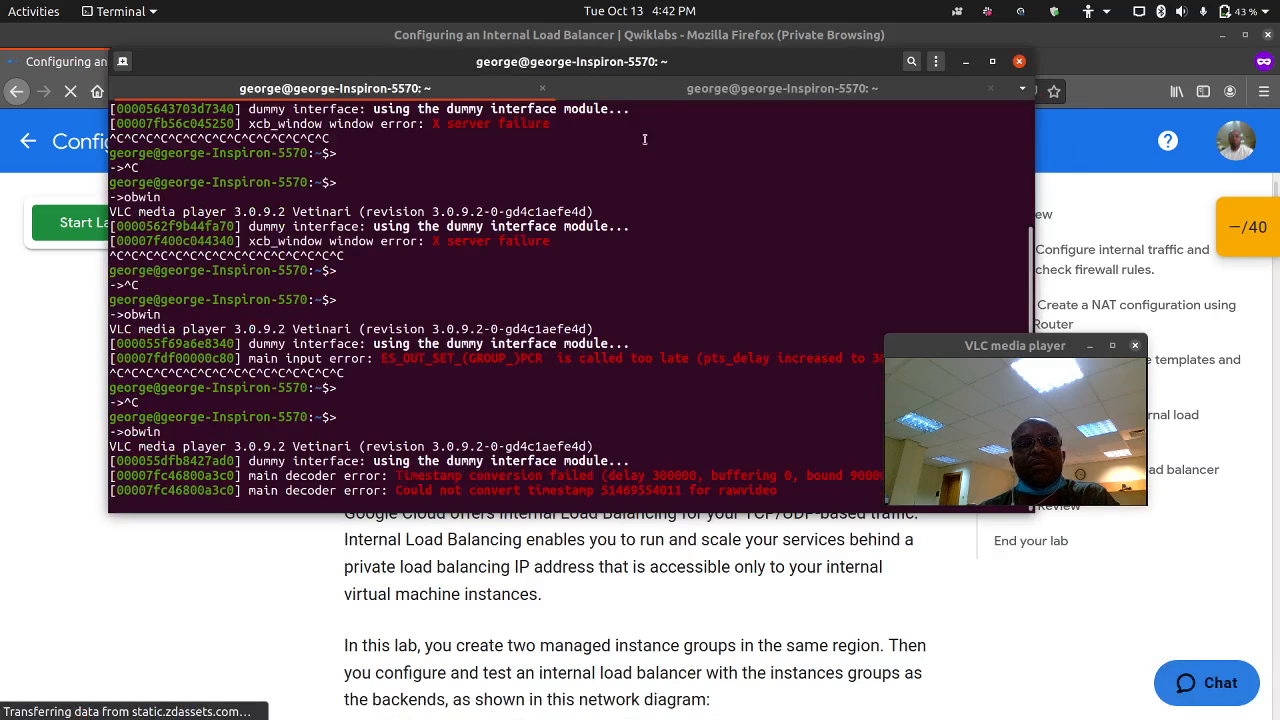
{"action": "left_click", "coordinate": [666, 98]}
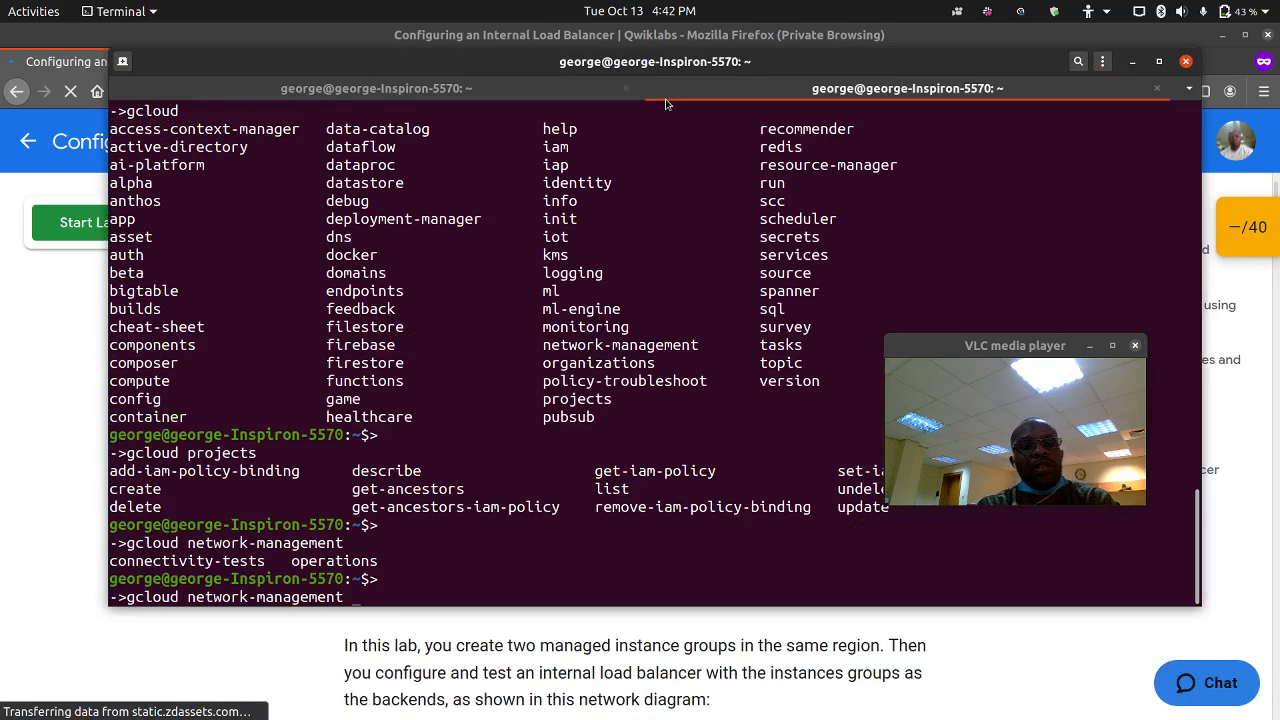
{"action": "key", "text": "BackSpace"}
{"action": "key", "text": "BackSpace"}
{"action": "key", "text": "BackSpace"}
{"action": "key", "text": "BackSpace"}
{"action": "key", "text": "BackSpace"}
{"action": "key", "text": "BackSpace"}
{"action": "key", "text": "BackSpace"}
{"action": "key", "text": "BackSpace"}
{"action": "key", "text": "BackSpace"}
{"action": "key", "text": "BackSpace"}
{"action": "key", "text": "BackSpace"}
{"action": "key", "text": "BackSpace"}
{"action": "key", "text": "BackSpace"}
{"action": "key", "text": "BackSpace"}
{"action": "key", "text": "BackSpace"}
{"action": "key", "text": "BackSpace"}
{"action": "key", "text": "BackSpace"}
{"action": "key", "text": "BackSpace"}
{"action": "key", "text": "BackSpace"}
{"action": "key", "text": "BackSpace"}
{"action": "type", "text": "c"}
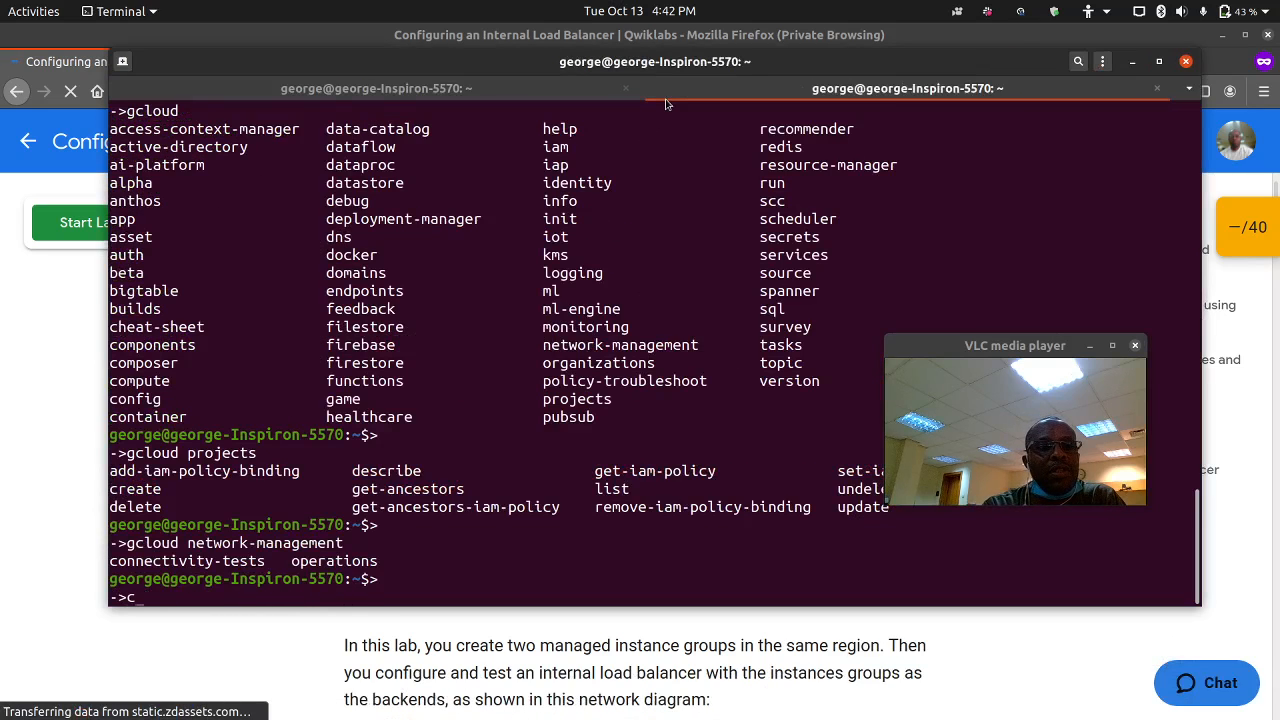
{"action": "type", "text": "ls"}
{"action": "key", "text": "Return"}
Check the internet connection by running ping -c 3 google.com, and minimize Terminal.
{"action": "type", "text": "ping gogol"}
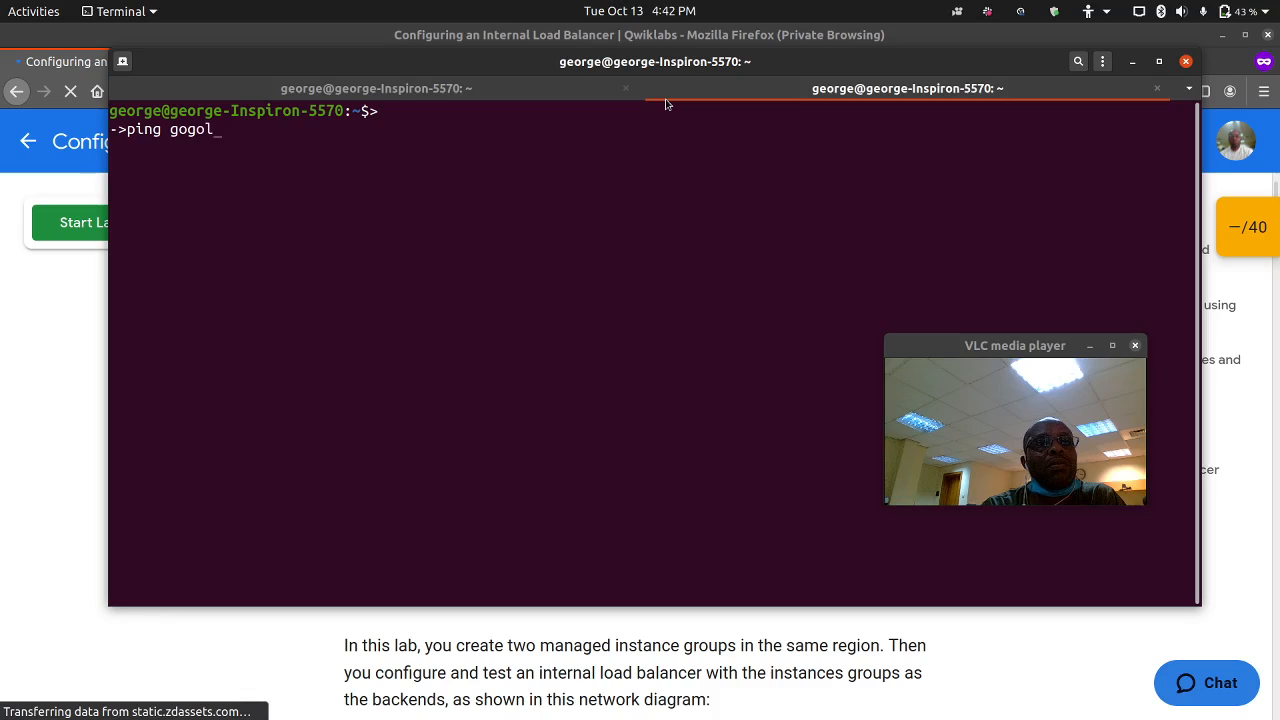
{"action": "key", "text": "BackSpace"}
{"action": "key", "text": "BackSpace"}
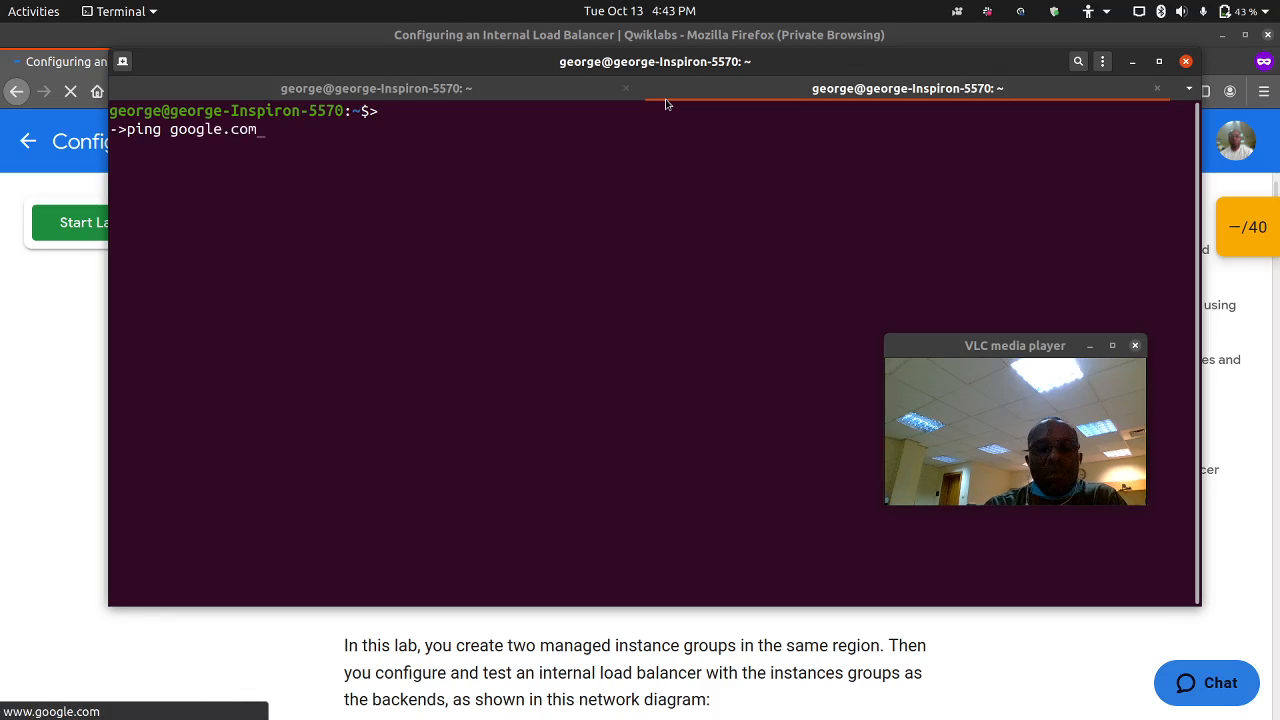
{"action": "type", "text": "-"}
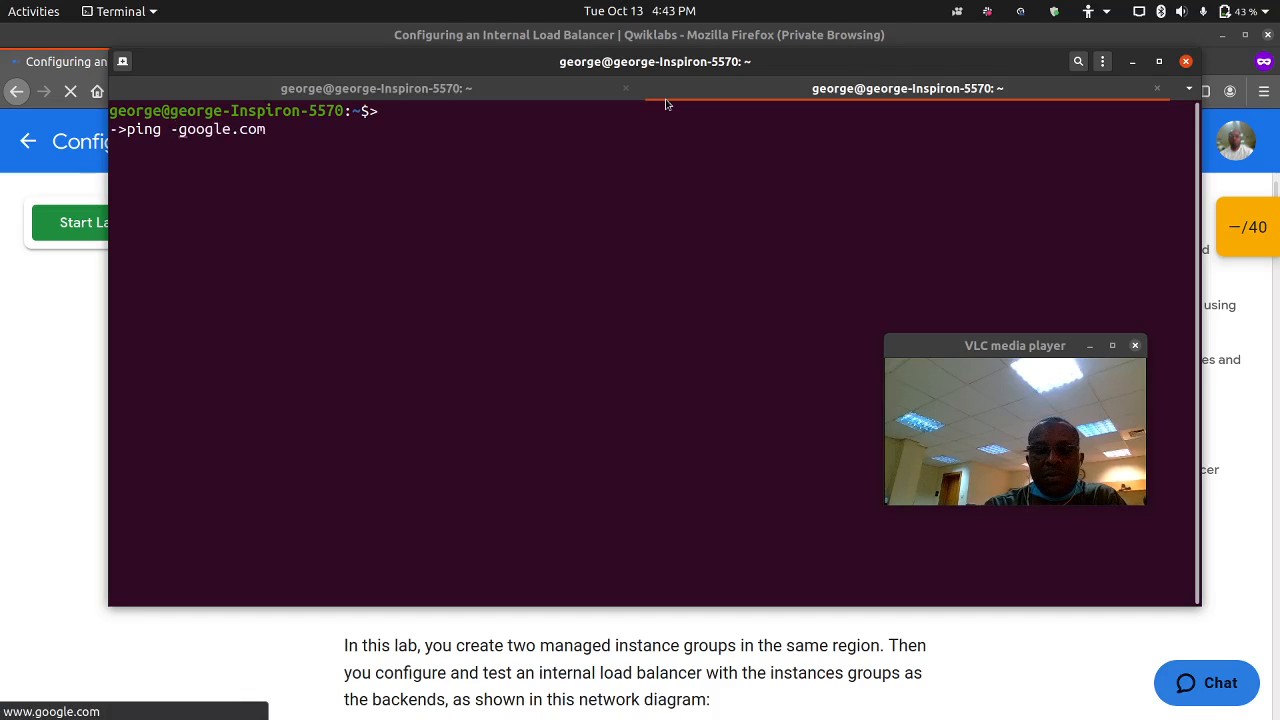
{"action": "type", "text": "c 3"}
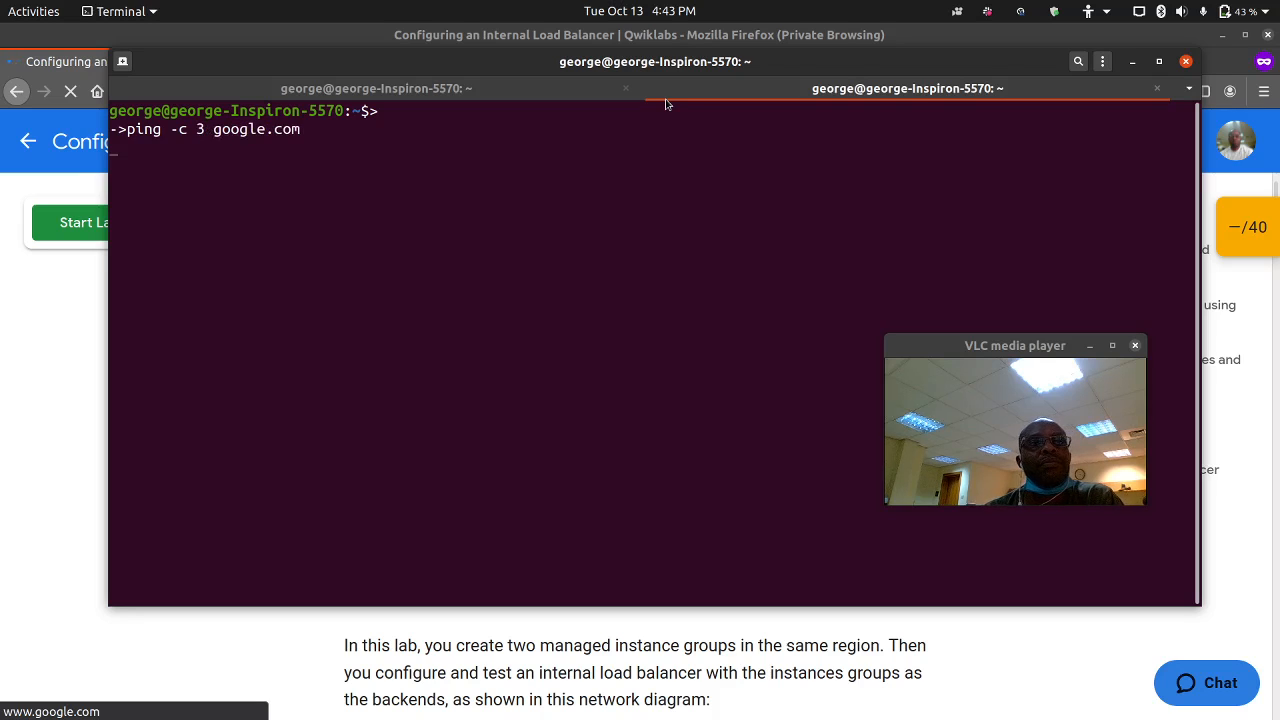
{"action": "key", "text": "Return"}
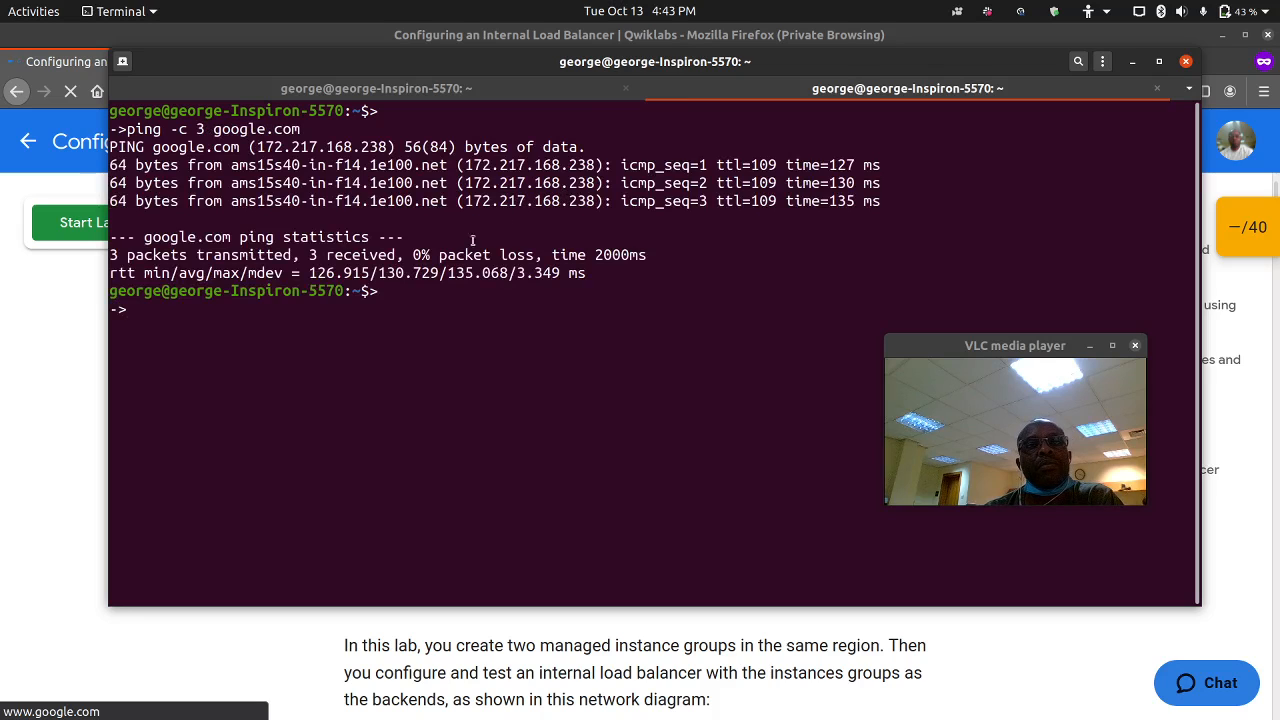
{"action": "left_click", "coordinate": [1132, 61]}
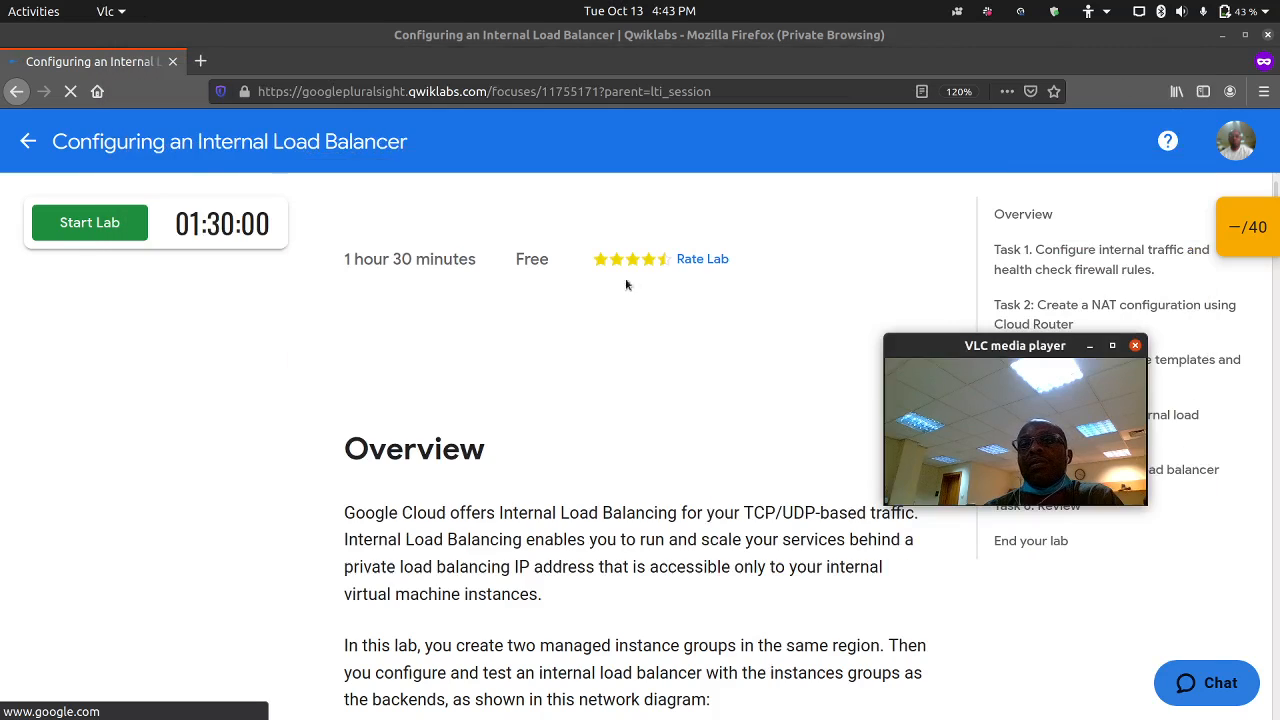
Try again to start the lab and move the webcam window slightly aside.
{"action": "left_click", "coordinate": [123, 230]}
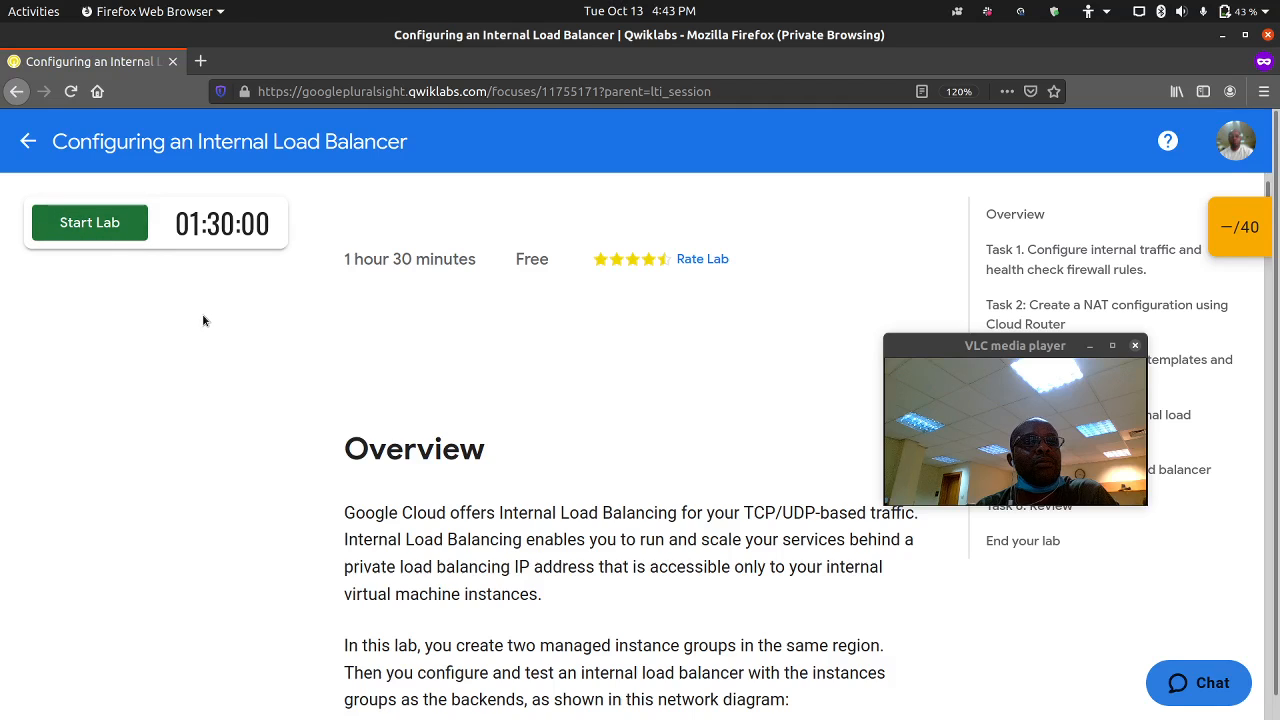
{"action": "left_click_drag", "start_coordinate": [956, 346], "coordinate": [916, 298]}
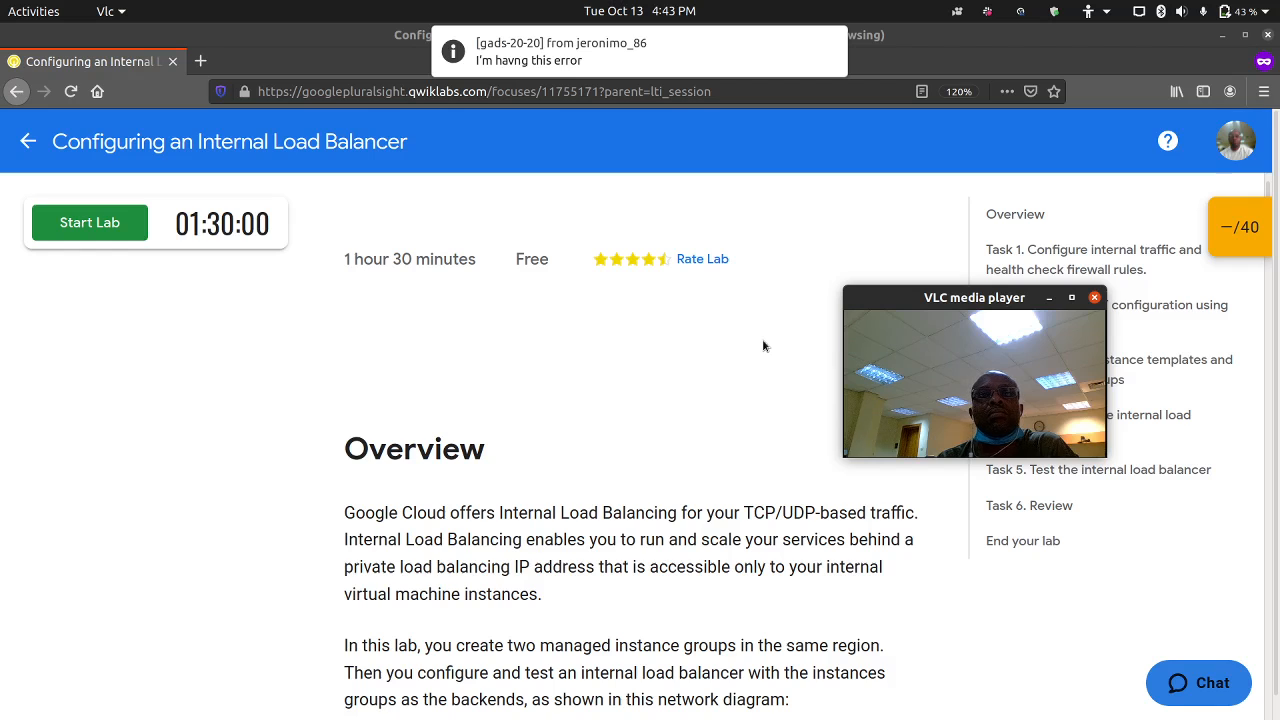
Stop the VLC webcam feed running in the first Terminal session and minimize Terminal.
{"action": "mouse_move", "coordinate": [1228, 708]}
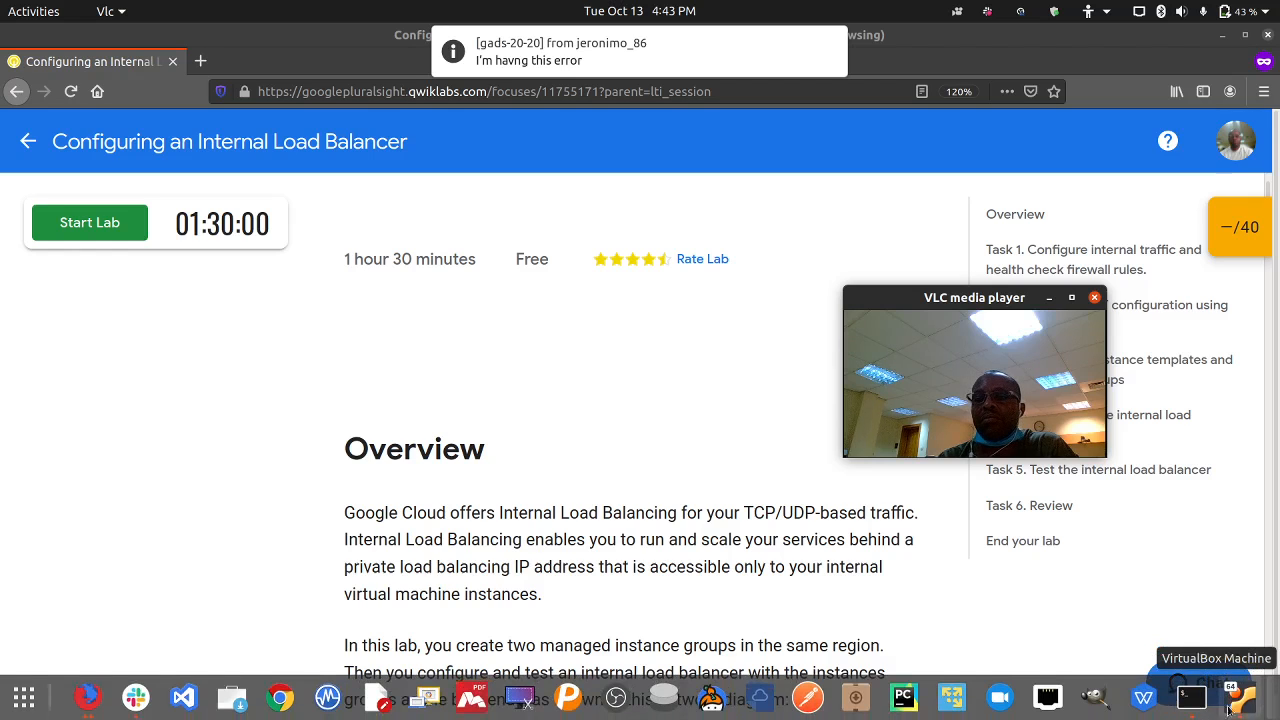
{"action": "left_click", "coordinate": [1190, 697]}
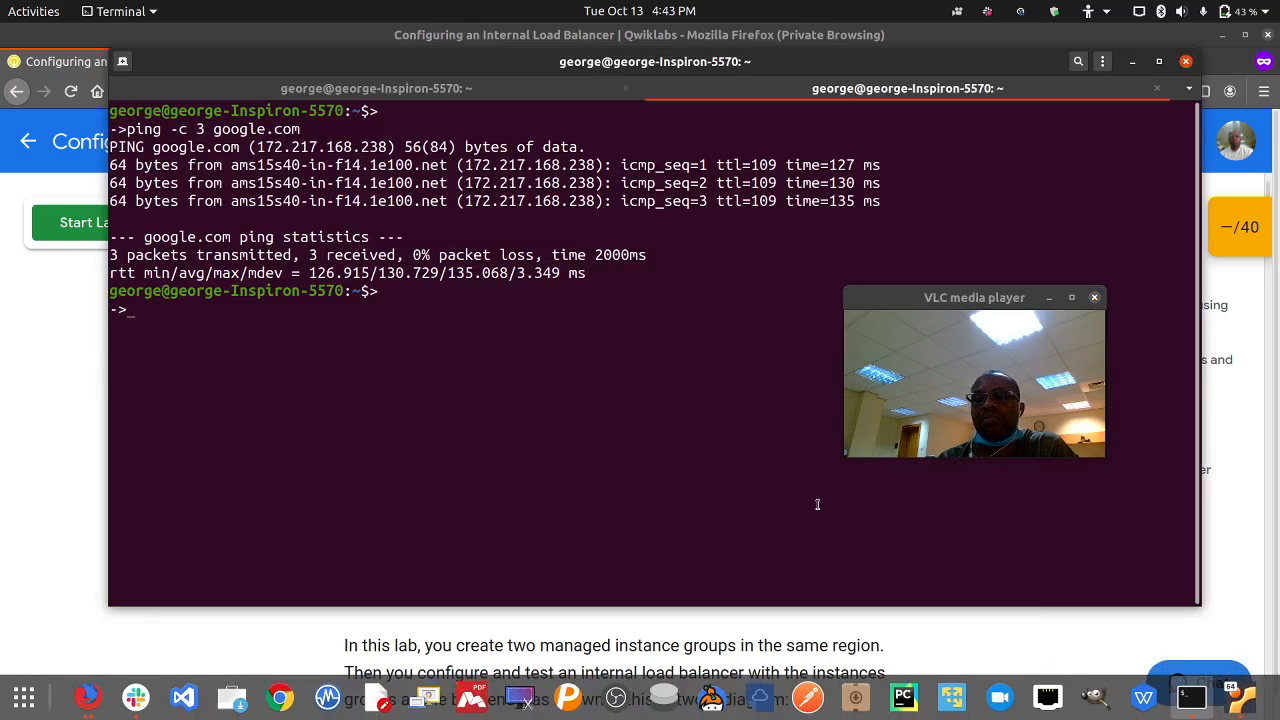
{"action": "left_click", "coordinate": [390, 92]}
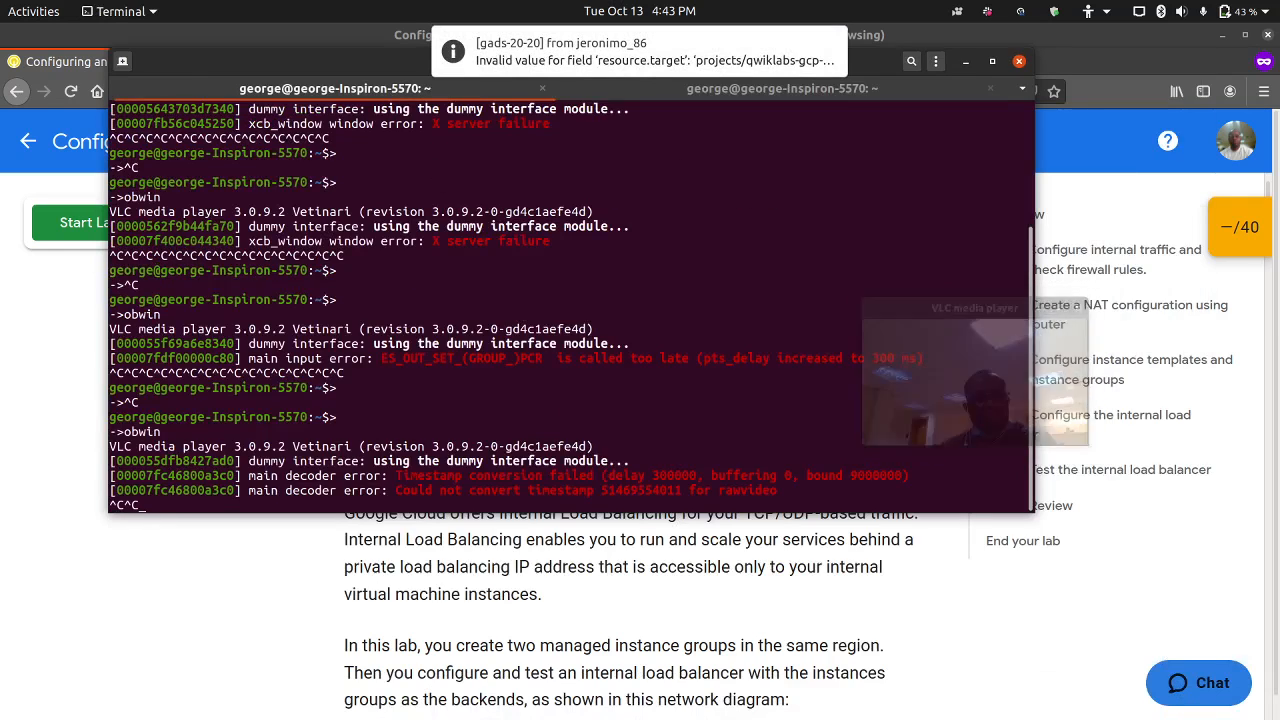
{"action": "key", "text": "ctrl+c"}
{"action": "key", "text": "ctrl+c"}
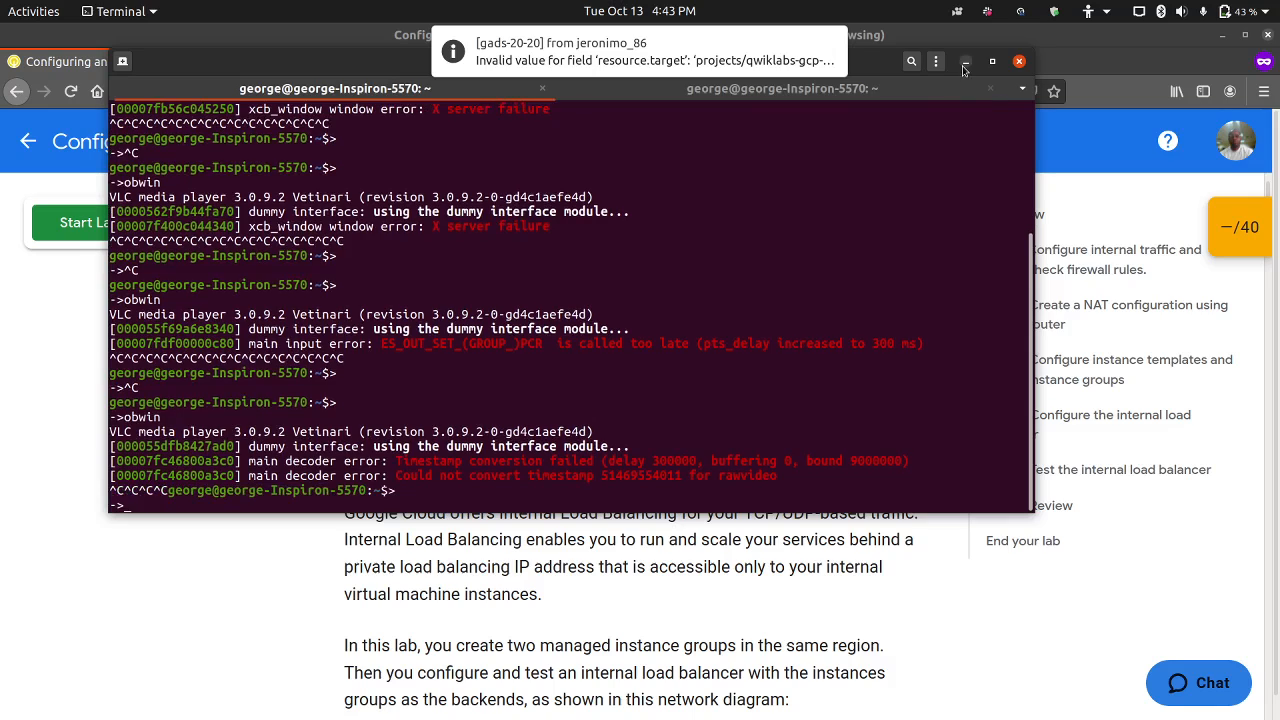
{"action": "left_click", "coordinate": [962, 64]}
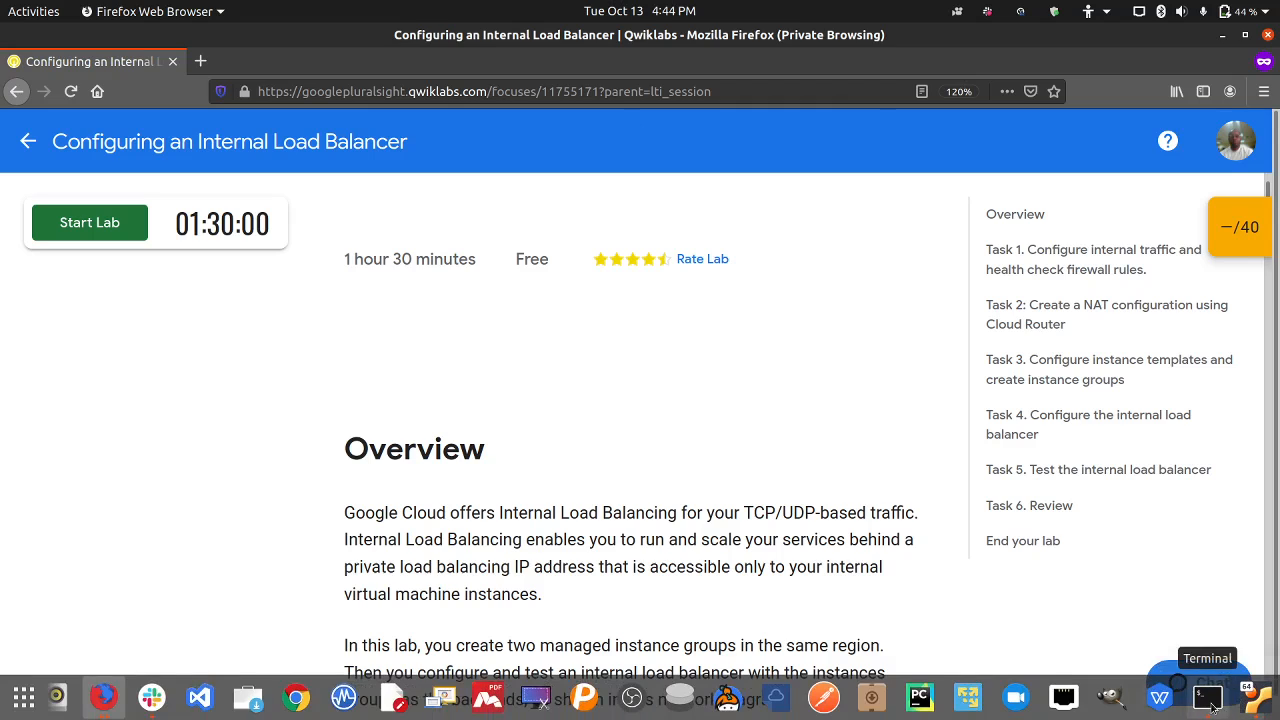
Restart the VLC webcam feed by rerunning the obwin command in Terminal.
{"action": "left_click", "coordinate": [1210, 700]}
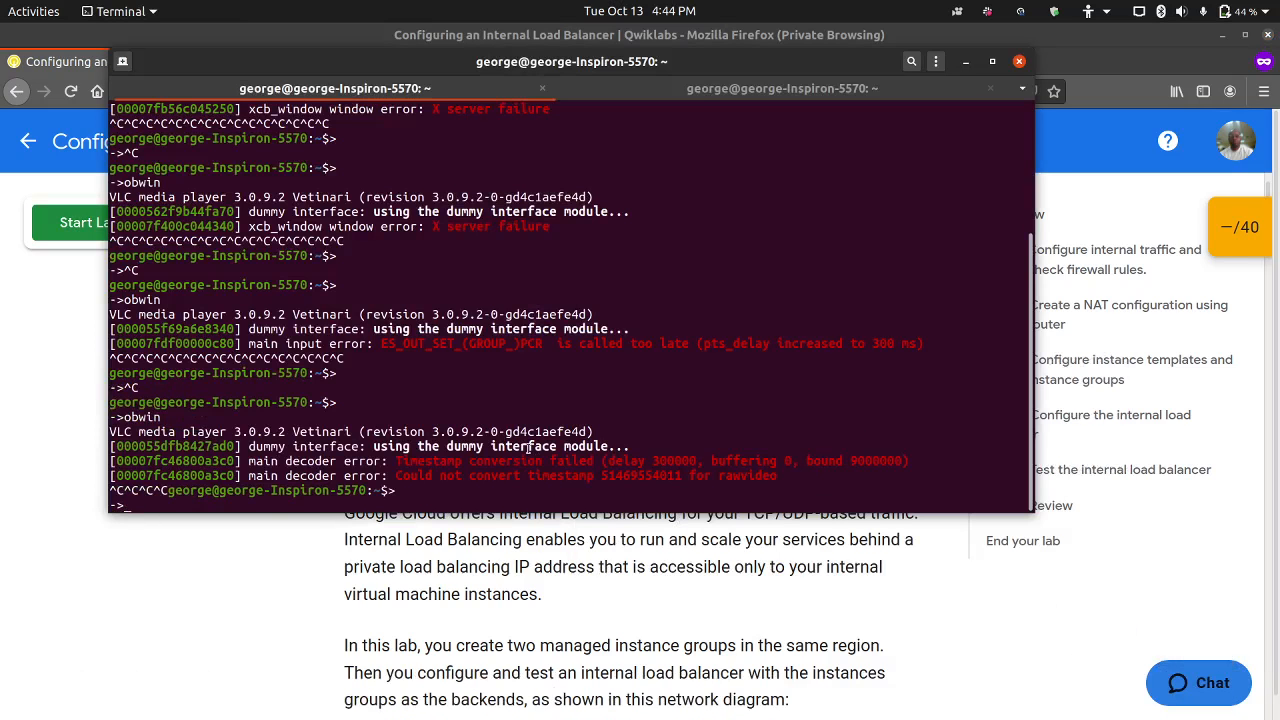
{"action": "key", "text": "Up"}
{"action": "key", "text": "Return"}
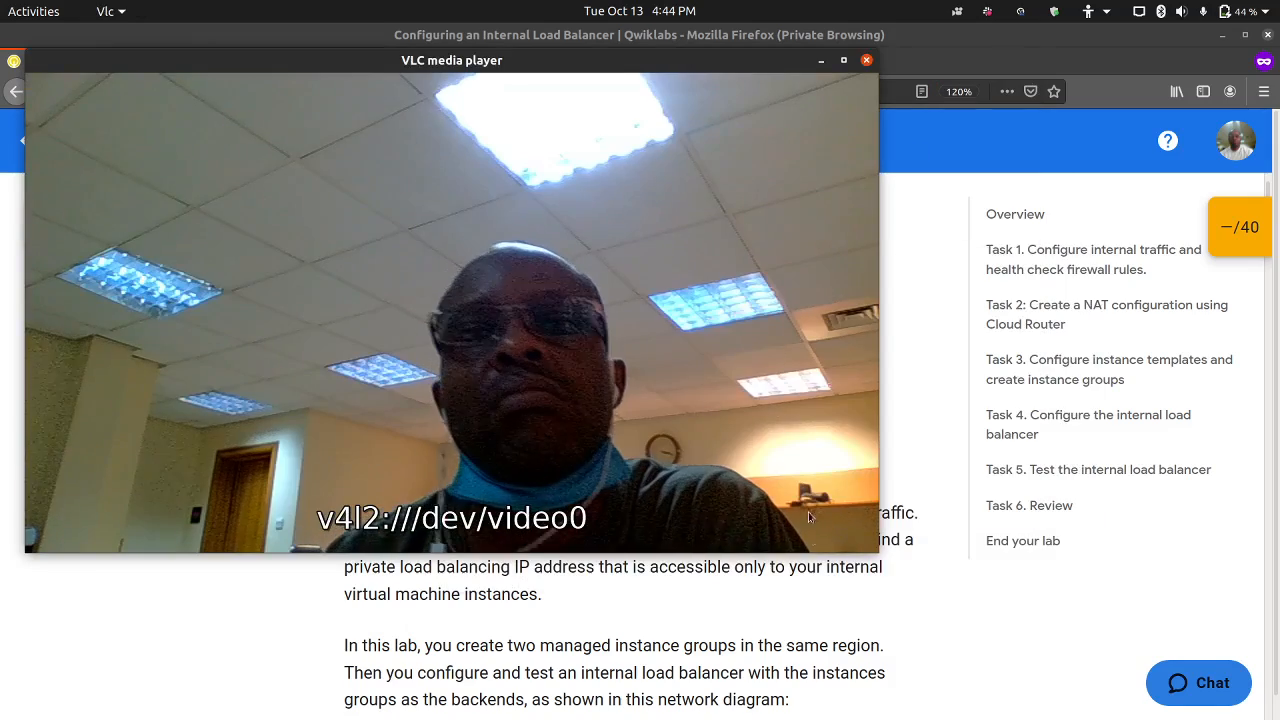
Shrink the VLC webcam window to a small thumbnail, move it off the Start Lab timer and bring it back in front of the browser.
{"action": "left_click_drag", "start_coordinate": [879, 553], "coordinate": [254, 200]}
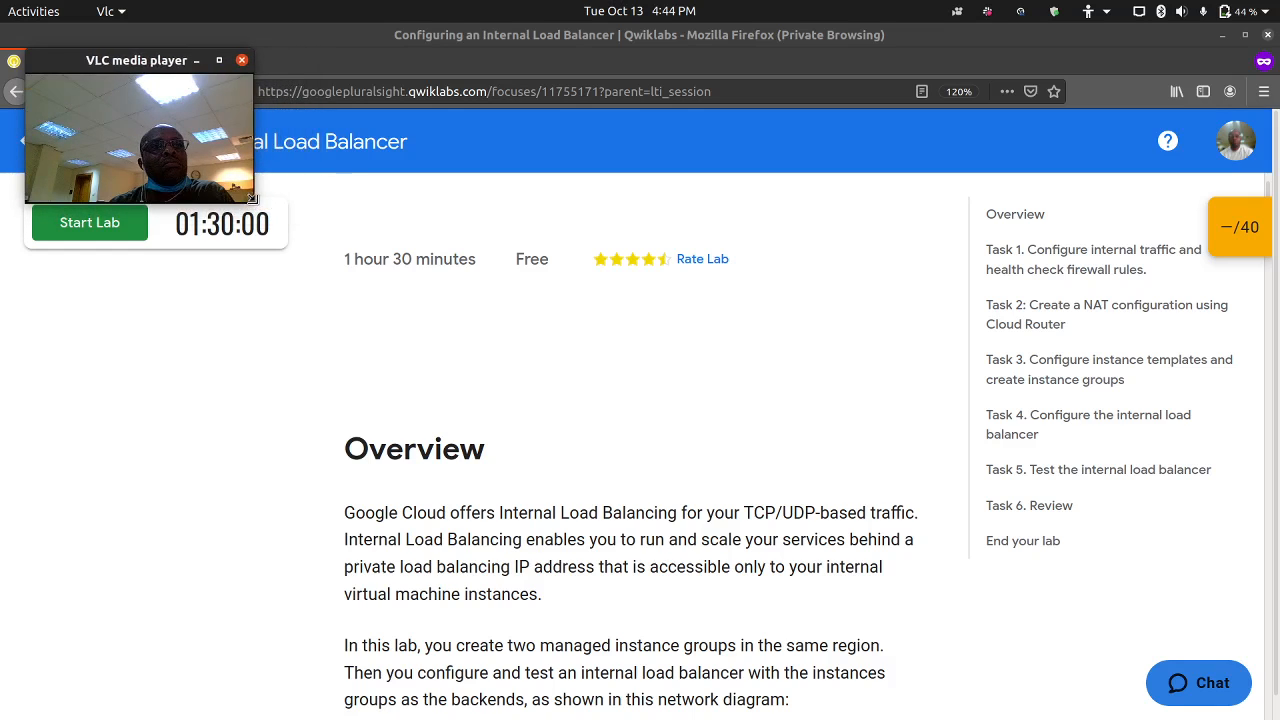
{"action": "left_click_drag", "start_coordinate": [152, 60], "coordinate": [534, 199]}
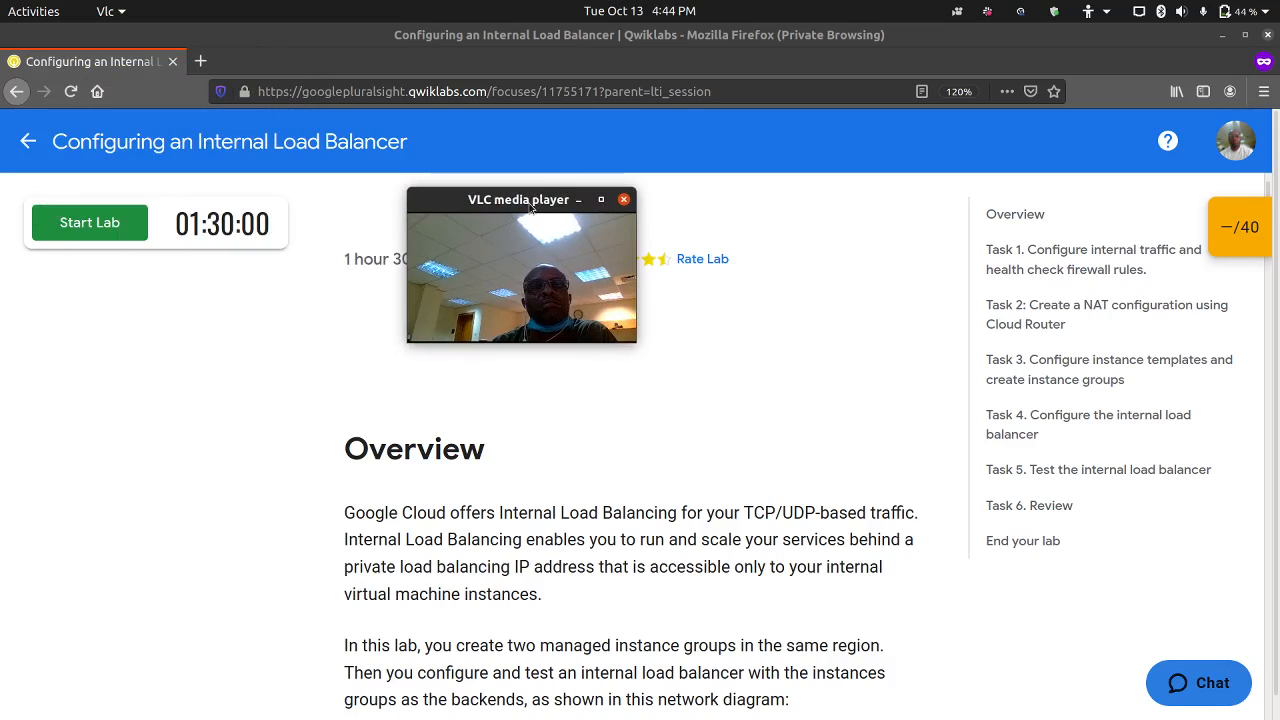
{"action": "left_click", "coordinate": [129, 222]}
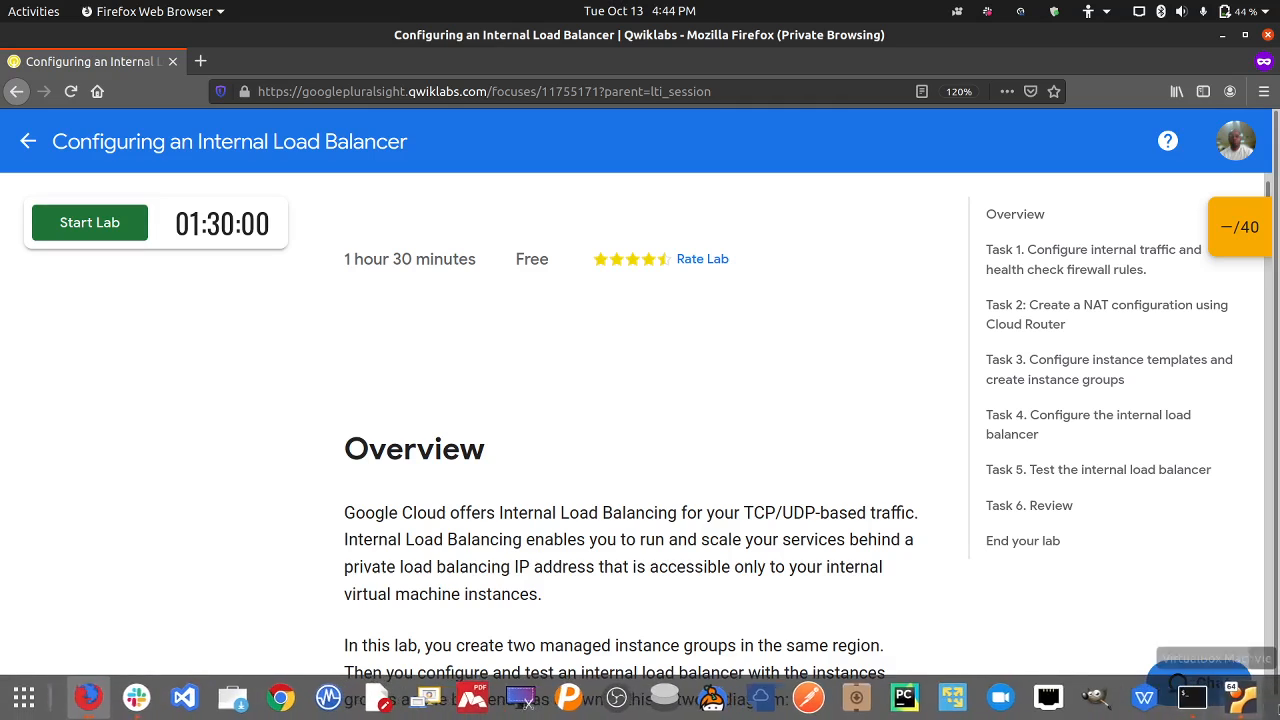
{"action": "left_click", "coordinate": [1267, 700]}
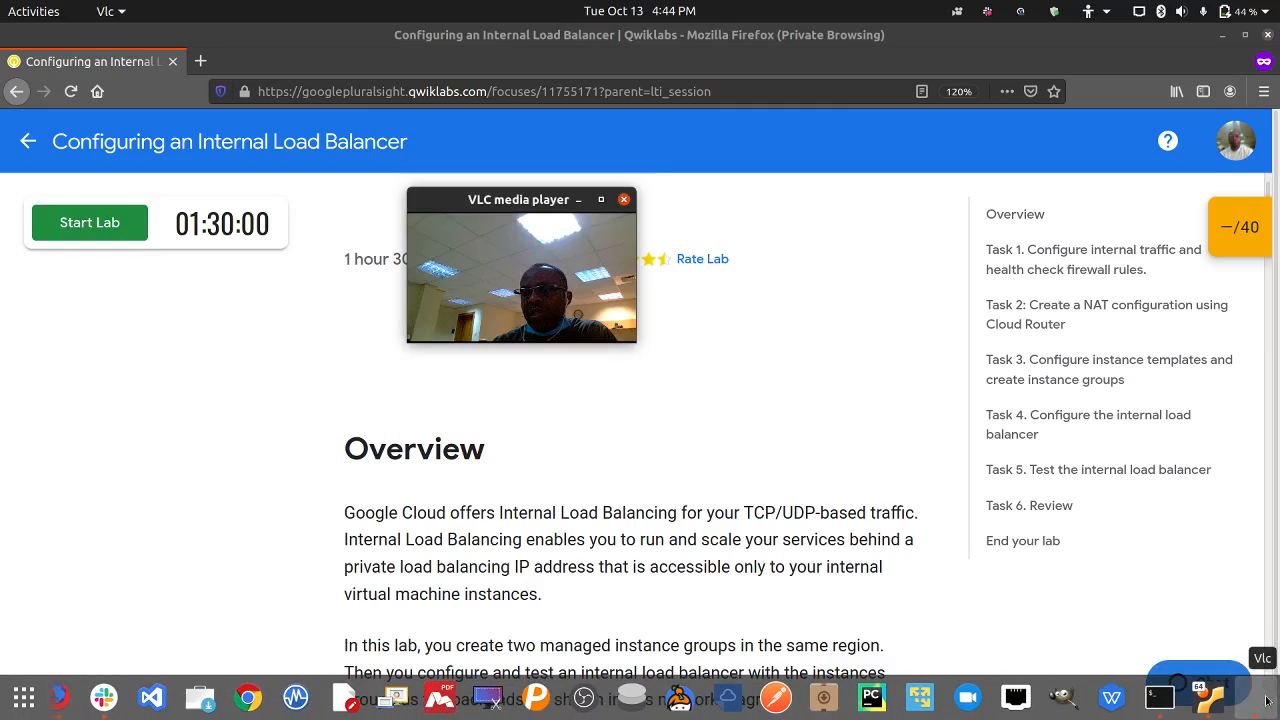
Set the VLC webcam window to stay always on top of the browser.
{"action": "right_click", "coordinate": [460, 203]}
{"action": "left_click", "coordinate": [460, 318]}
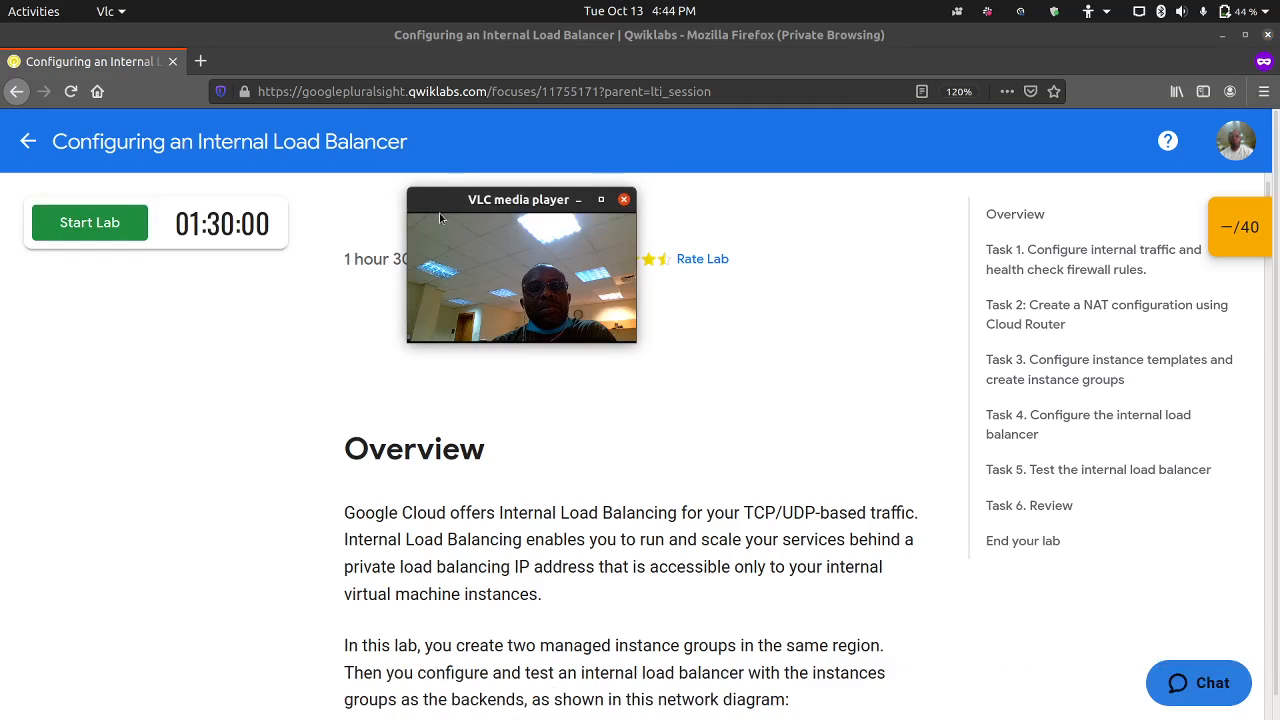
{"action": "right_click", "coordinate": [450, 203]}
{"action": "left_click", "coordinate": [440, 346]}
{"action": "left_click", "coordinate": [305, 319]}
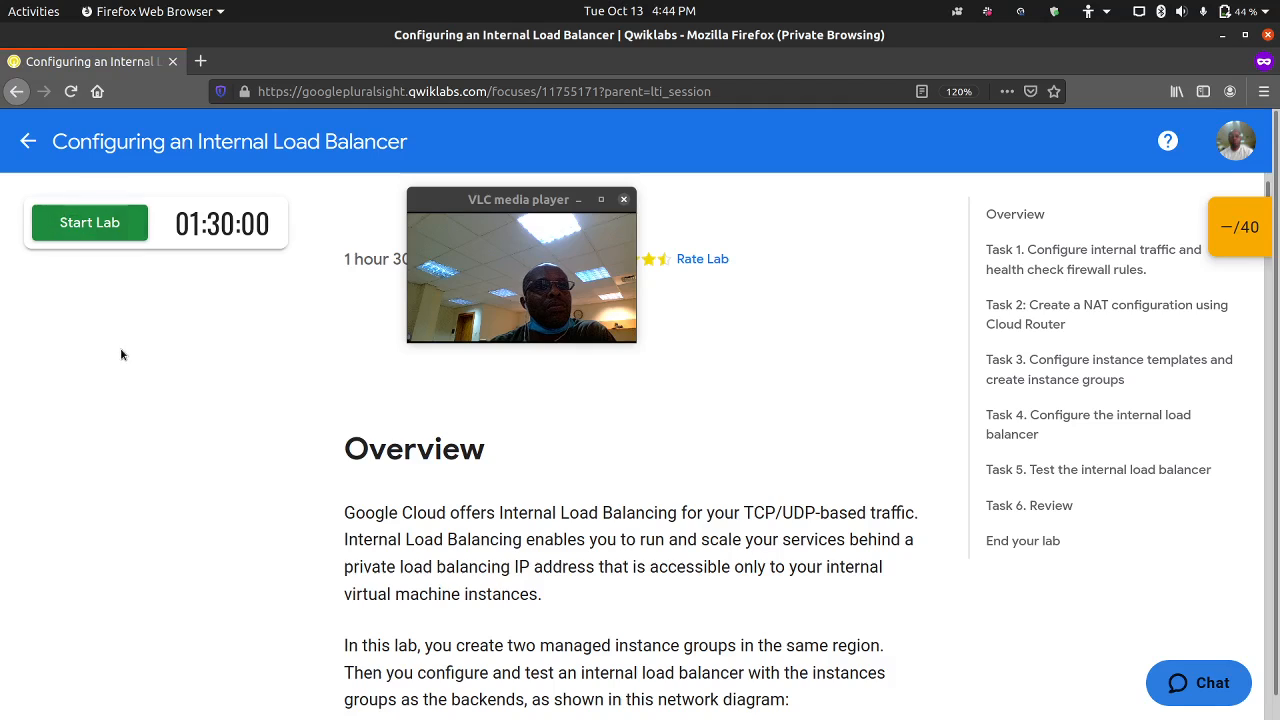
Reload the lab page and move the webcam window clear of the lab's duration and price line.
{"action": "left_click", "coordinate": [93, 237]}
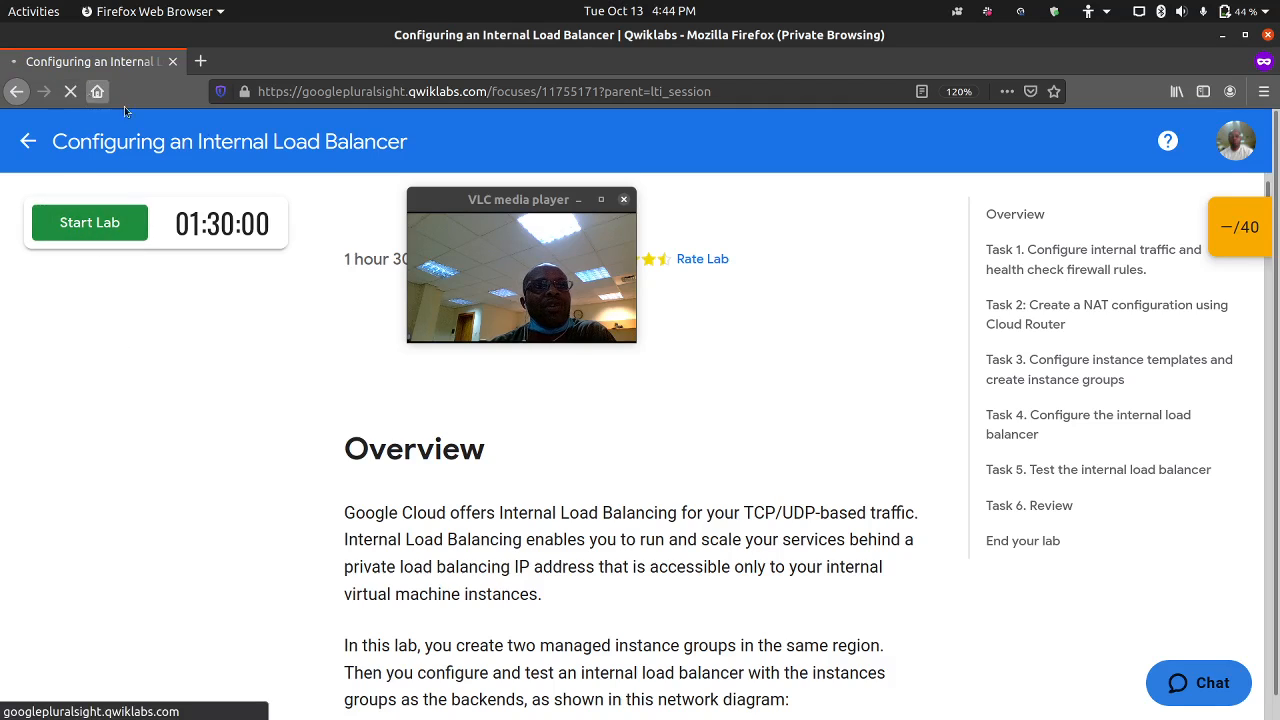
{"action": "left_click_drag", "start_coordinate": [432, 200], "coordinate": [738, 164]}
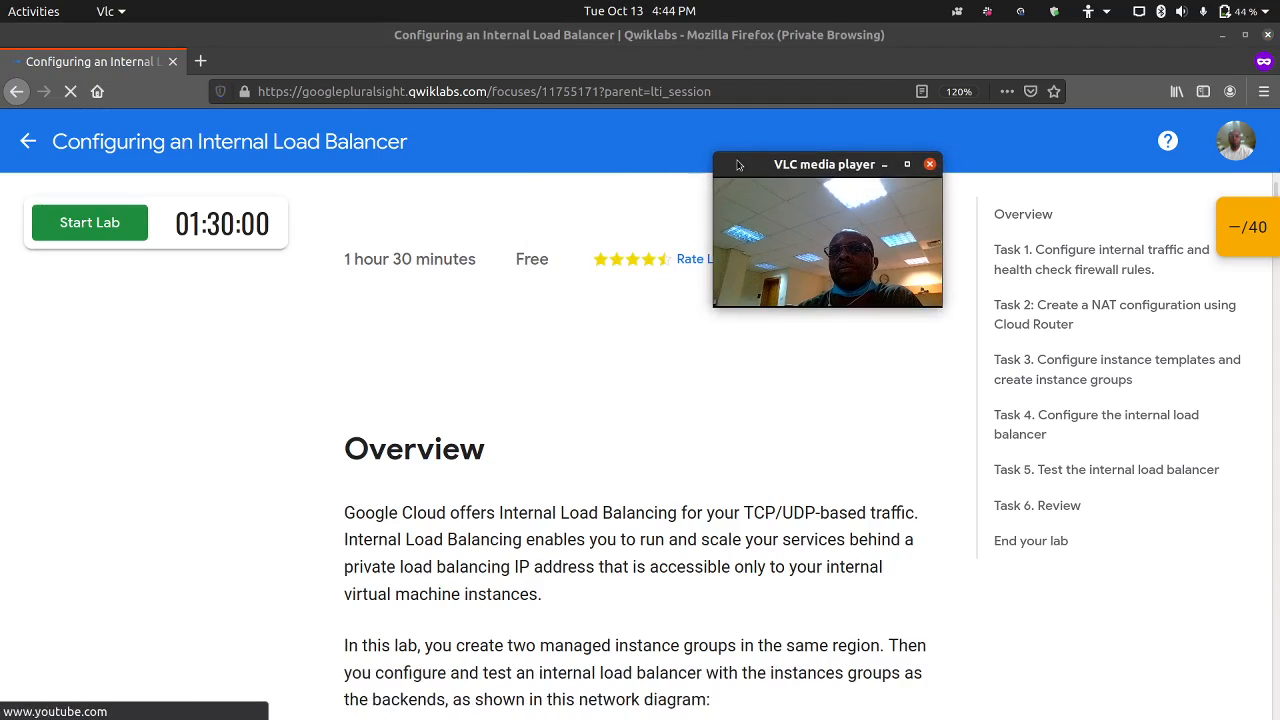
Read the lab's objectives, the setup instructions and the Task 1 settings for the first firewall rule.
{"action": "scroll", "coordinate": [589, 389], "scroll_direction": "down", "scroll_amount": 10}
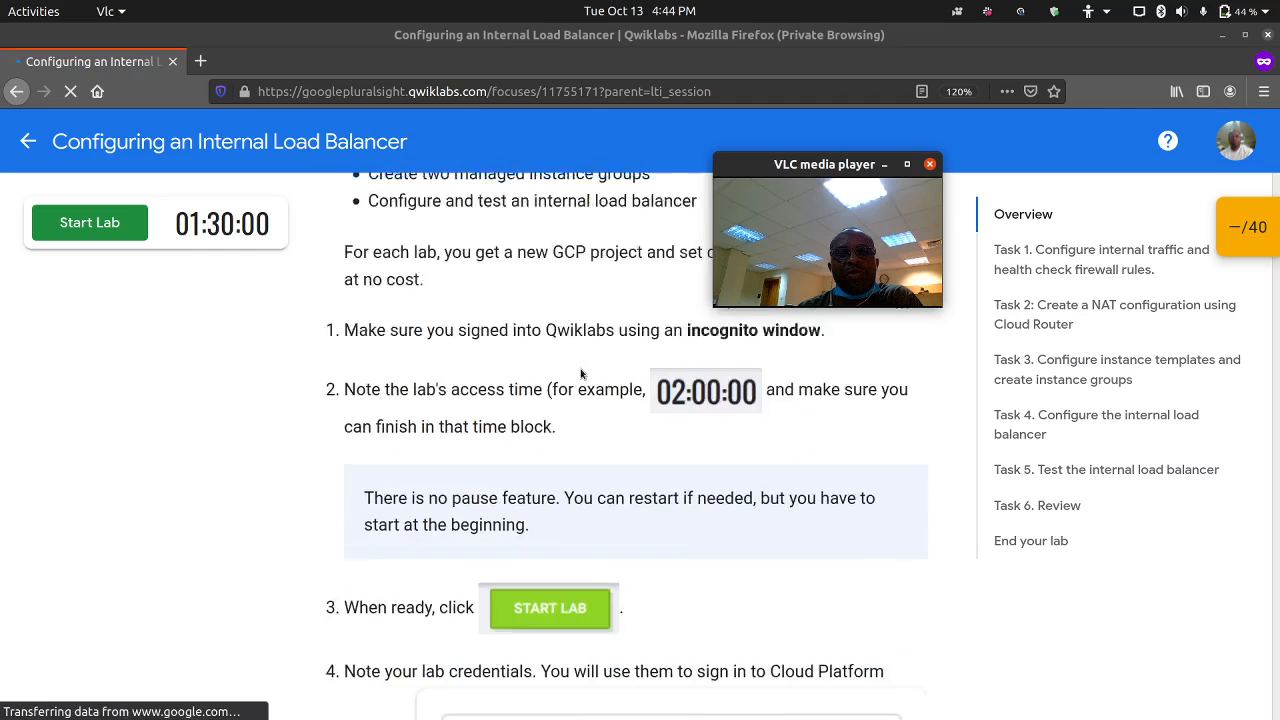
{"action": "scroll", "coordinate": [581, 374], "scroll_direction": "up", "scroll_amount": 5}
{"action": "left_click_drag", "start_coordinate": [368, 311], "coordinate": [727, 421]}
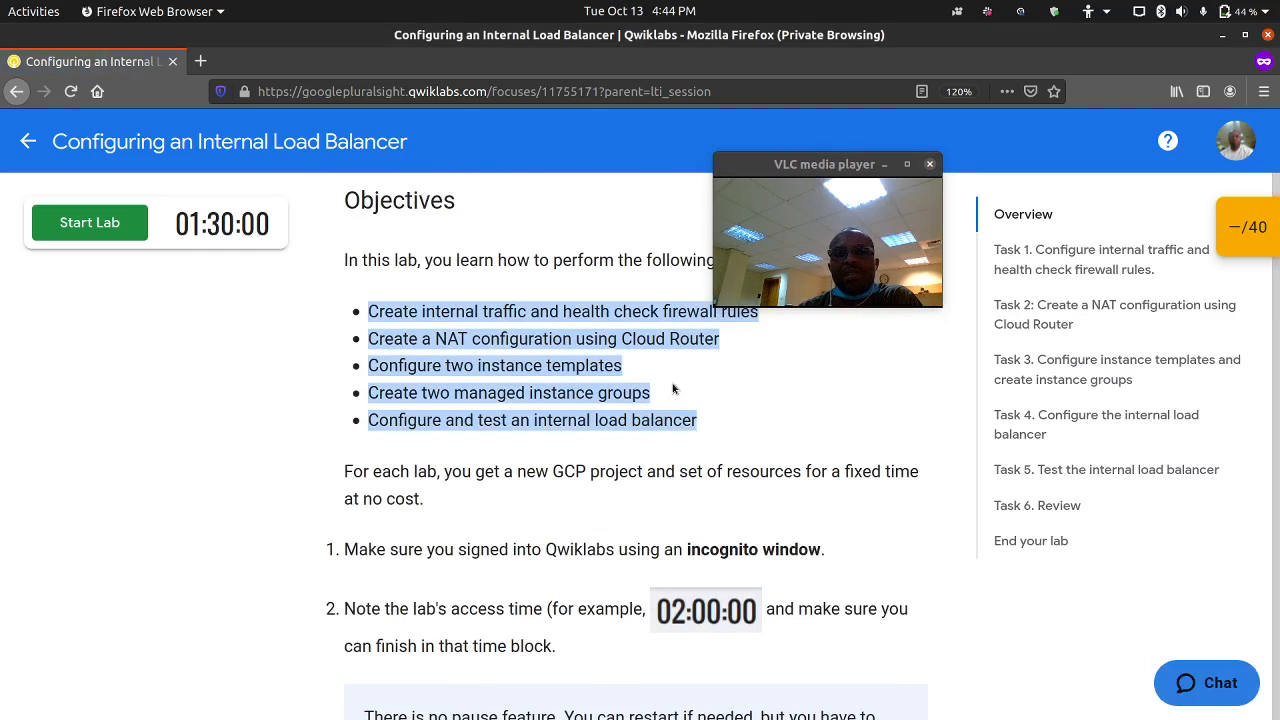
{"action": "left_click", "coordinate": [519, 397]}
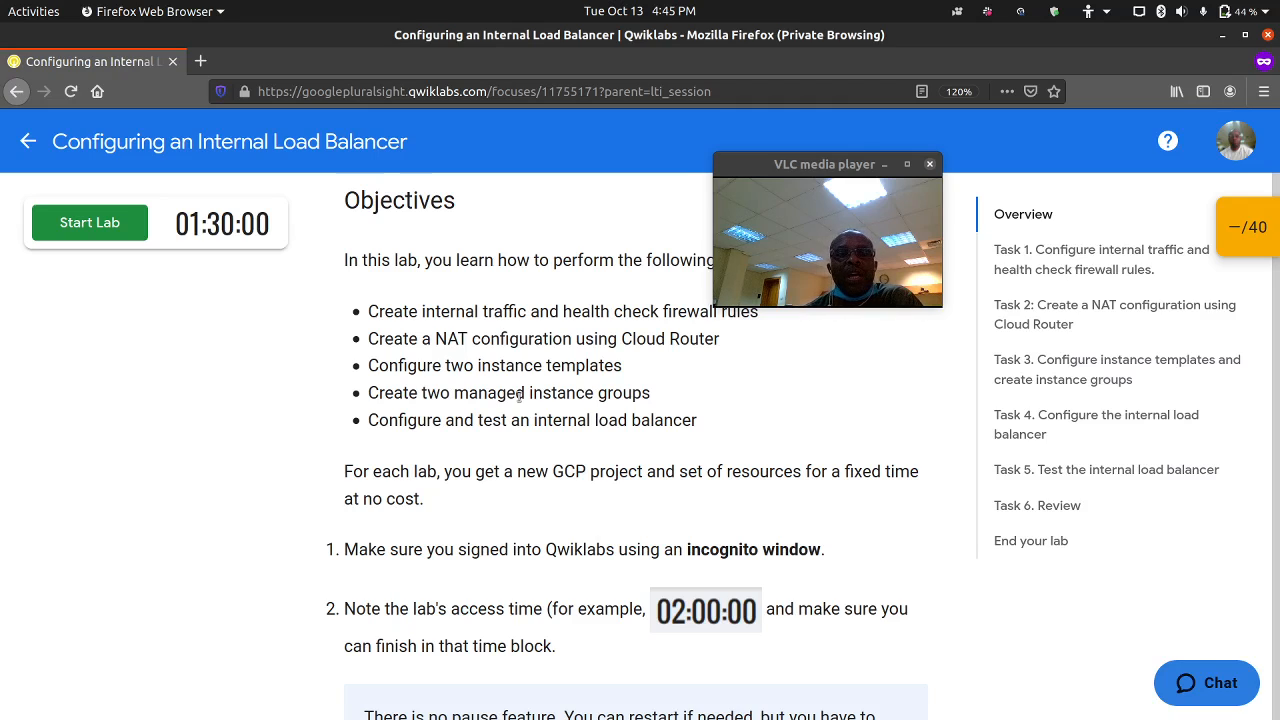
{"action": "scroll", "coordinate": [513, 489], "scroll_direction": "down", "scroll_amount": 8}
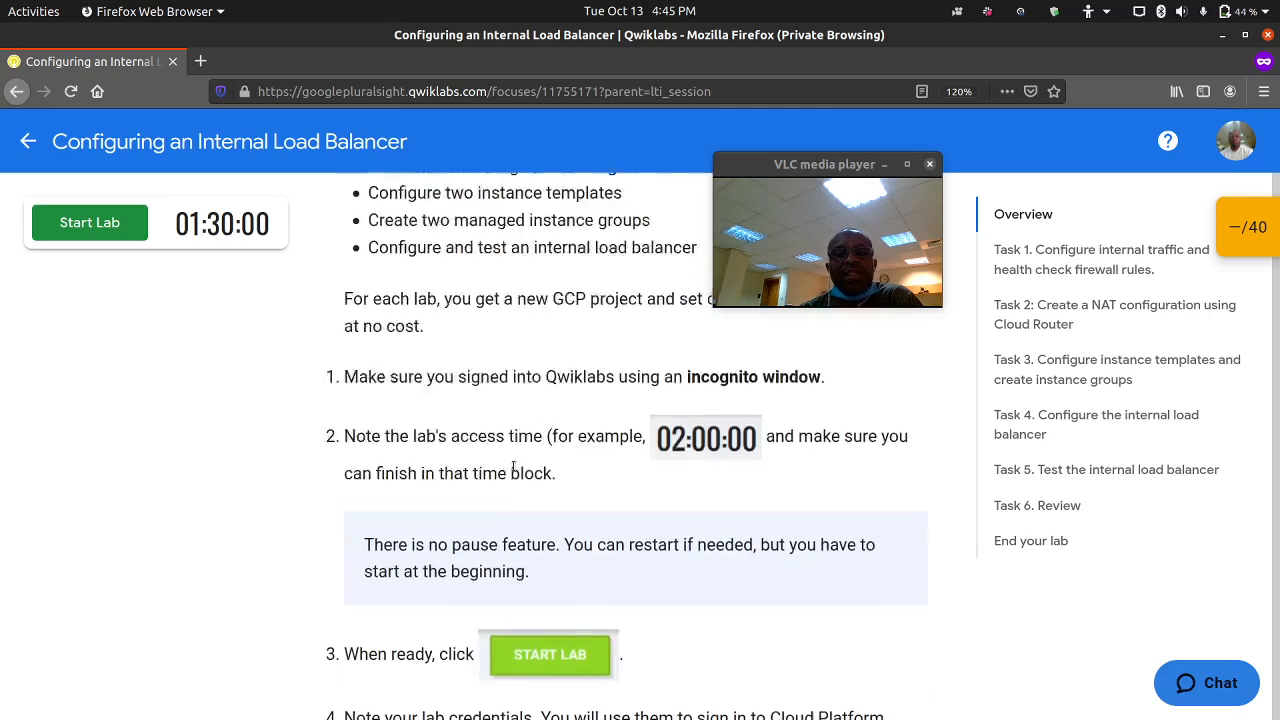
{"action": "scroll", "coordinate": [510, 454], "scroll_direction": "down", "scroll_amount": 15}
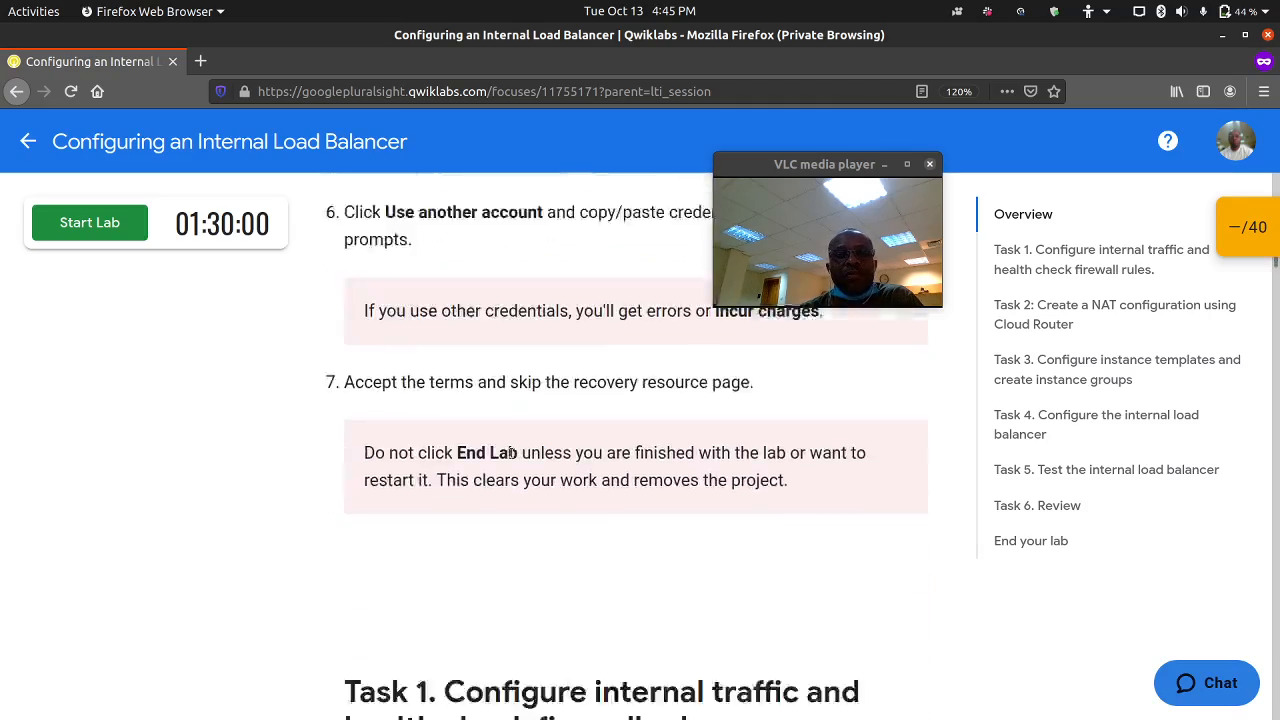
{"action": "scroll", "coordinate": [510, 456], "scroll_direction": "down", "scroll_amount": 10}
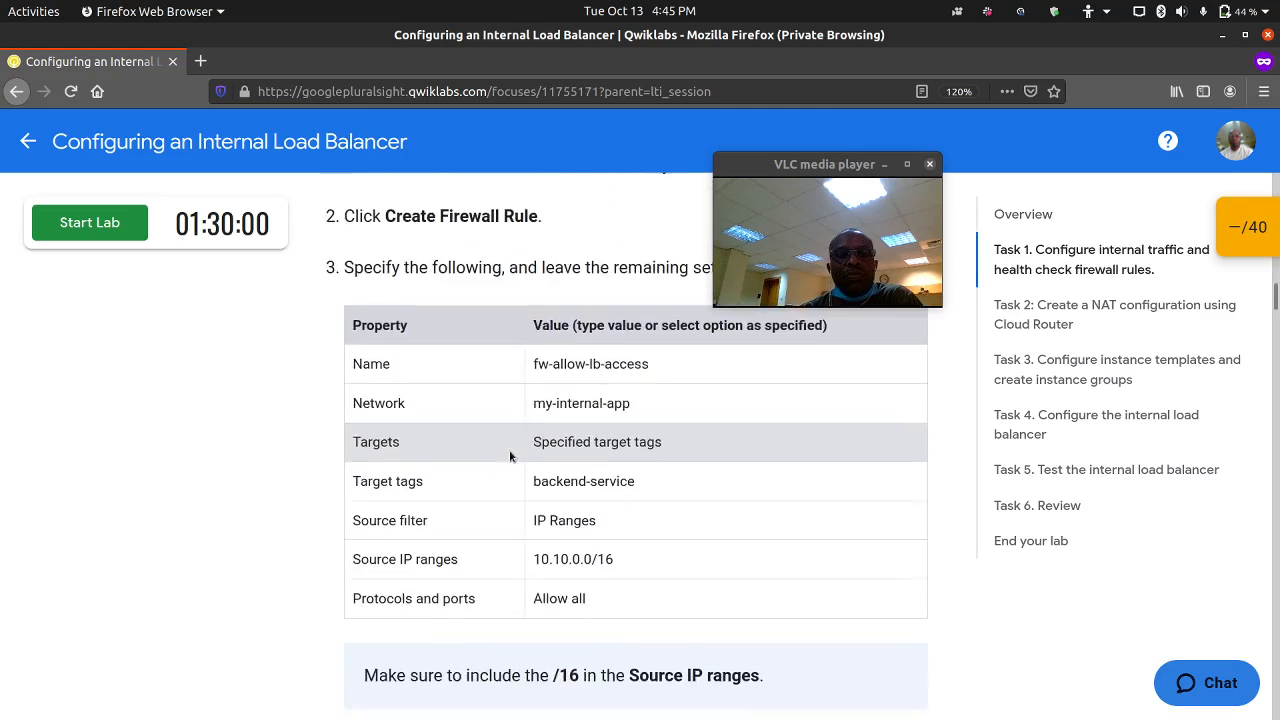
{"action": "scroll", "coordinate": [510, 456], "scroll_direction": "up", "scroll_amount": 6}
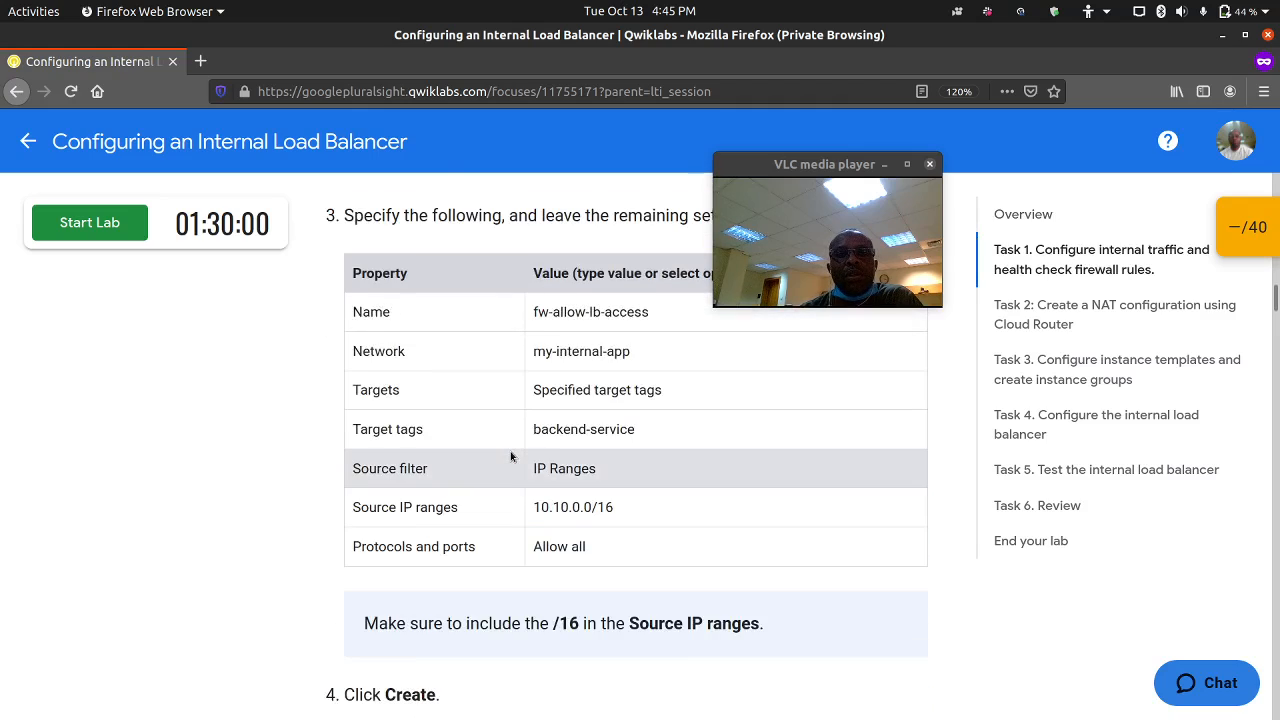
{"action": "scroll", "coordinate": [510, 456], "scroll_direction": "up", "scroll_amount": 2}
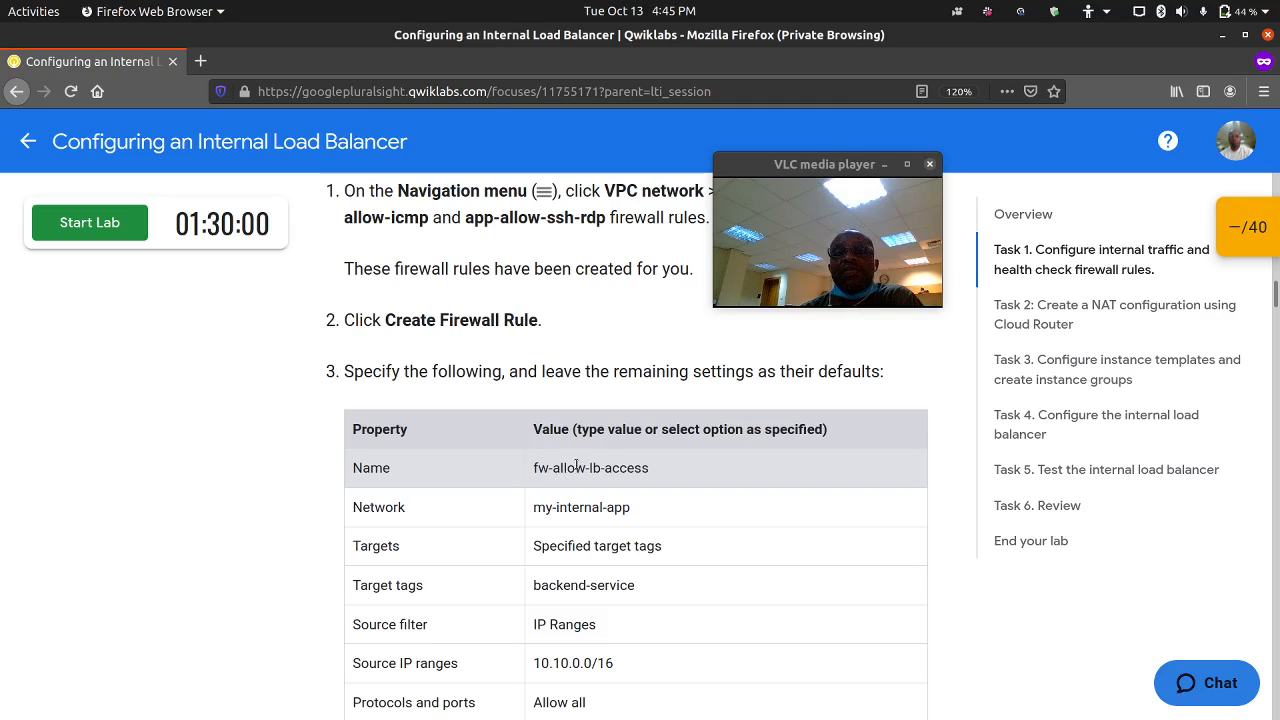
Start the lab and complete the image verification by selecting the three pictures with mountains or hills.
{"action": "left_click", "coordinate": [103, 226]}
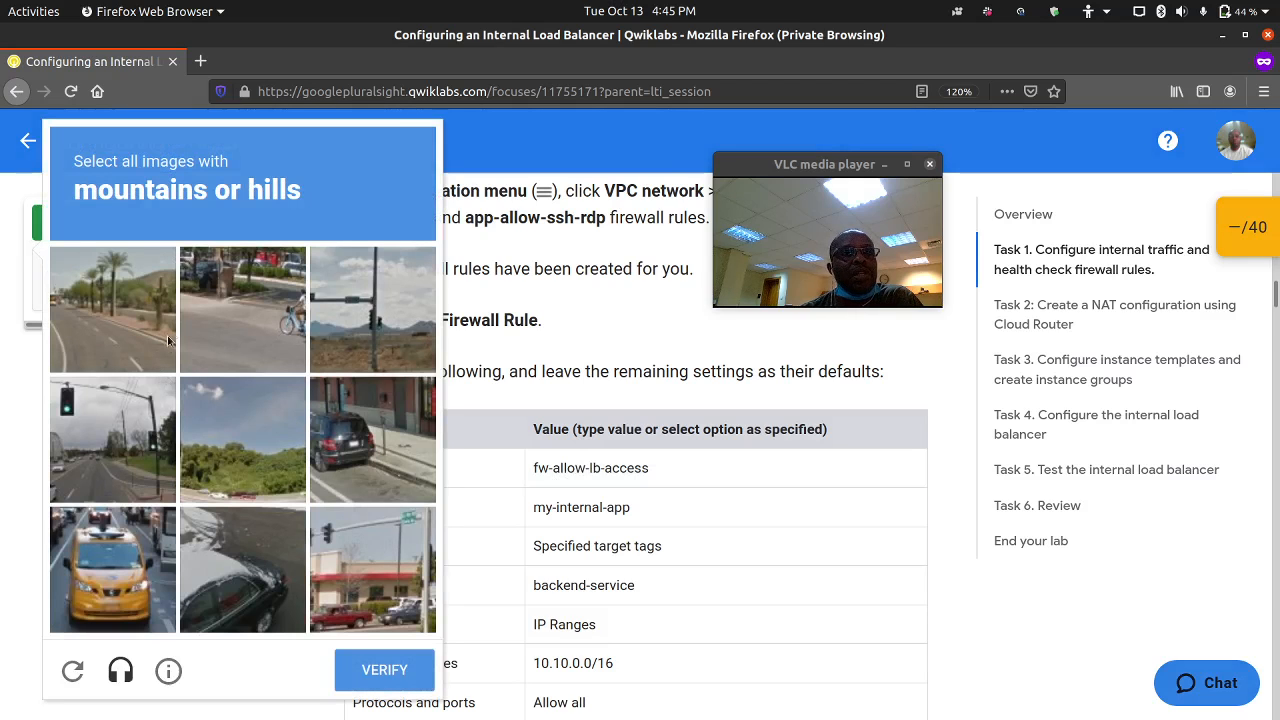
{"action": "left_click", "coordinate": [146, 327]}
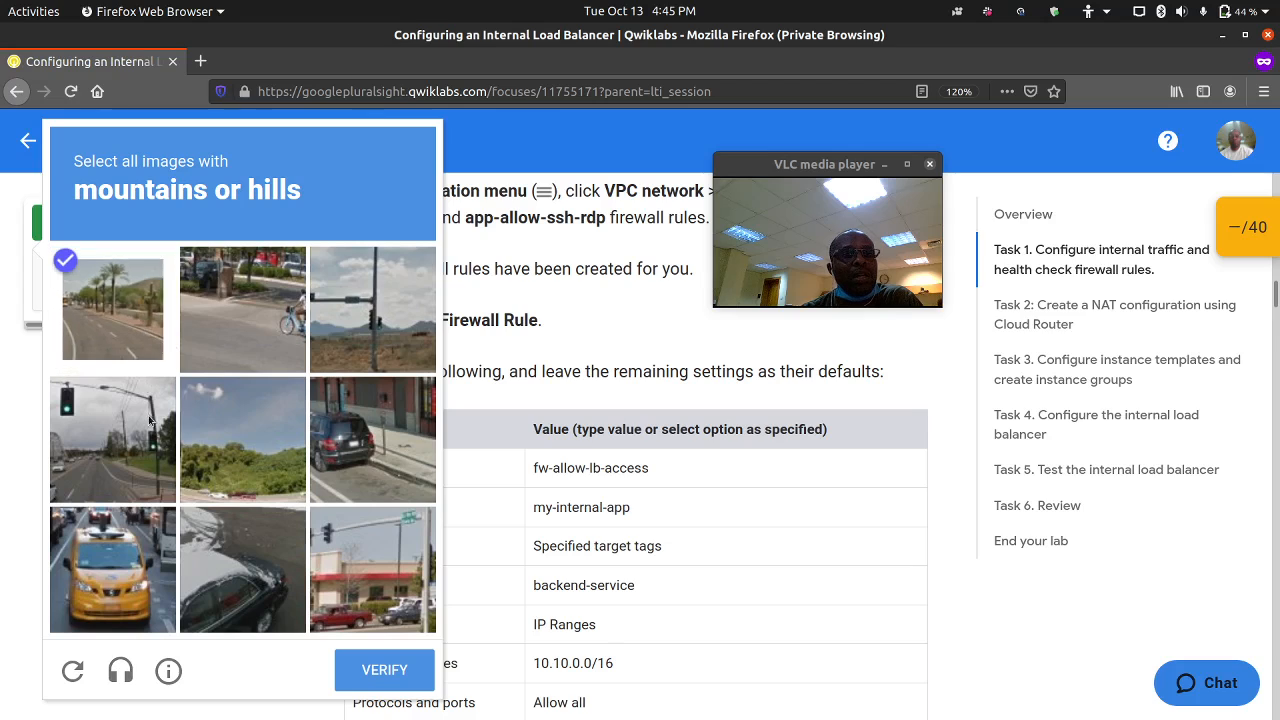
{"action": "left_click", "coordinate": [224, 433]}
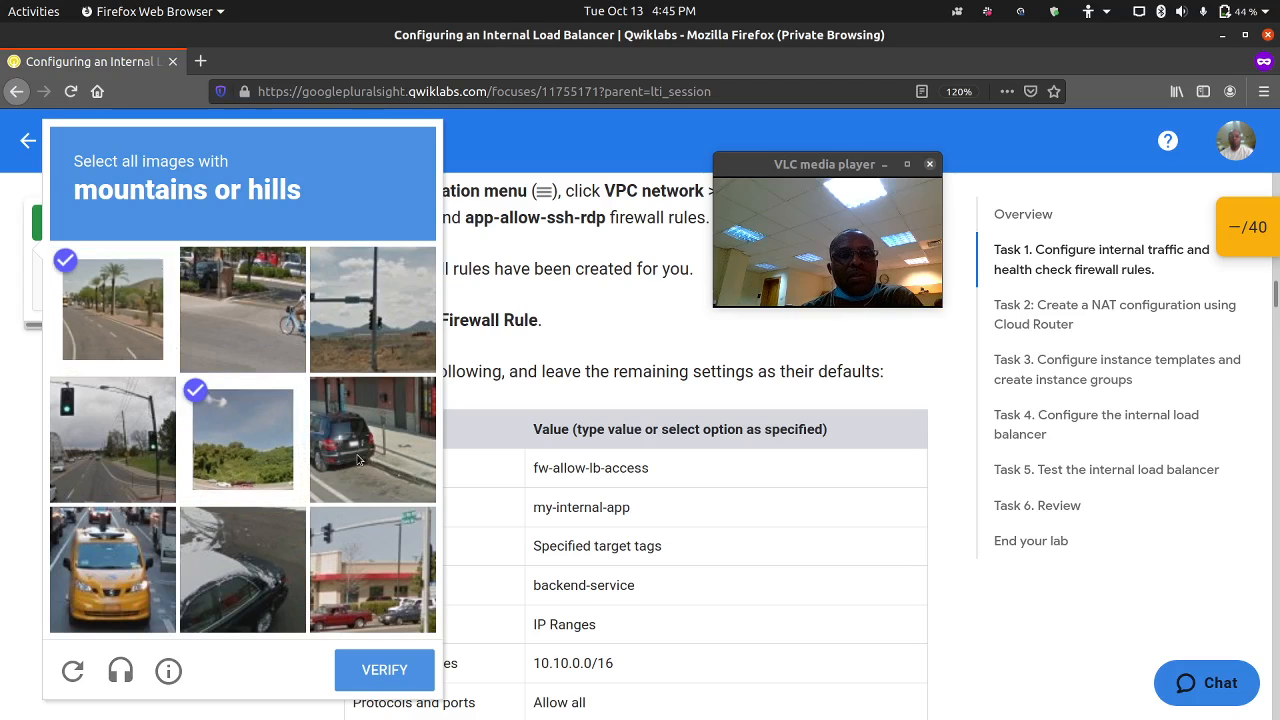
{"action": "left_click", "coordinate": [361, 362]}
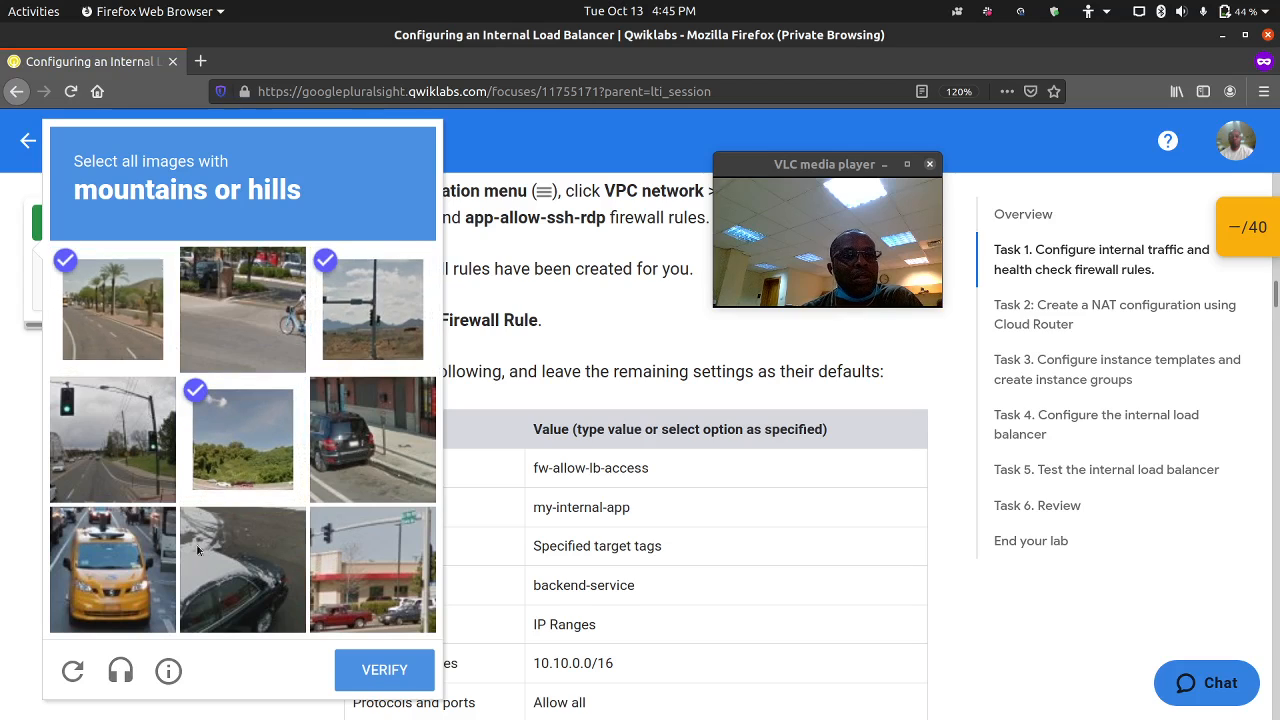
{"action": "left_click", "coordinate": [386, 672]}
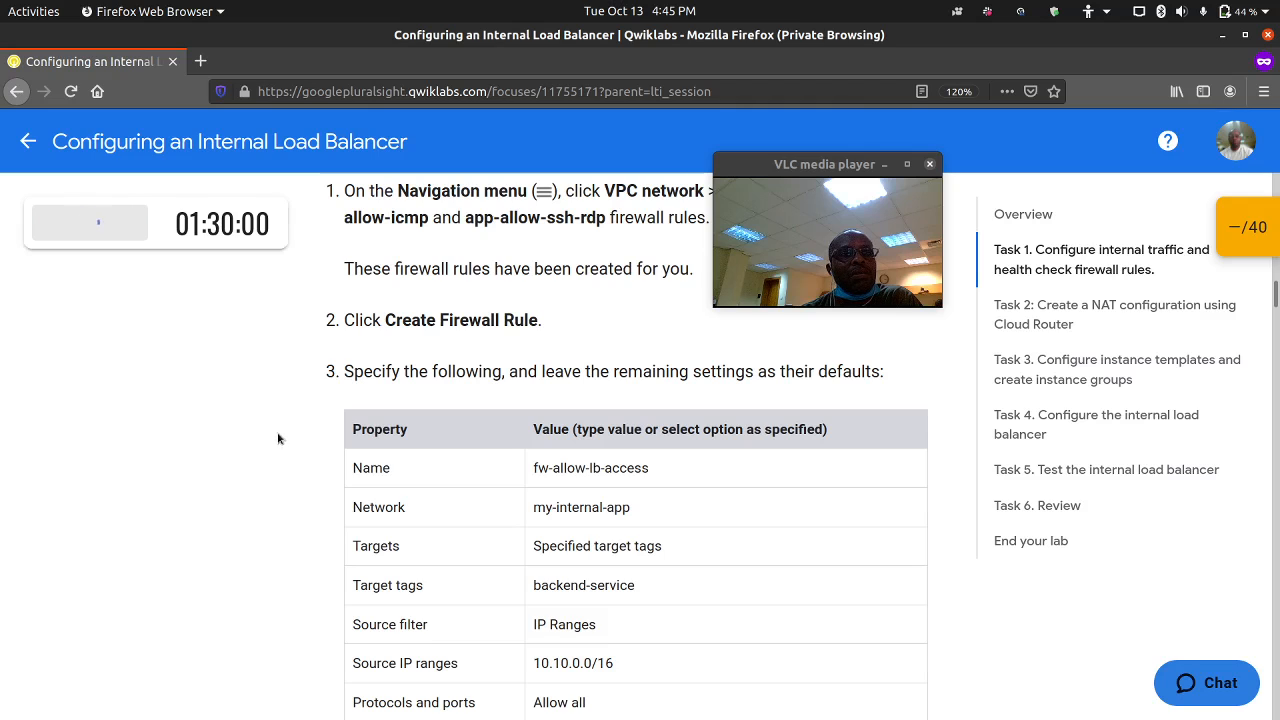
Review the Task 1 instructions for the load balancer access and health check firewall rules, up to the start of Task 2.
{"action": "scroll", "coordinate": [401, 520], "scroll_direction": "down", "scroll_amount": 2}
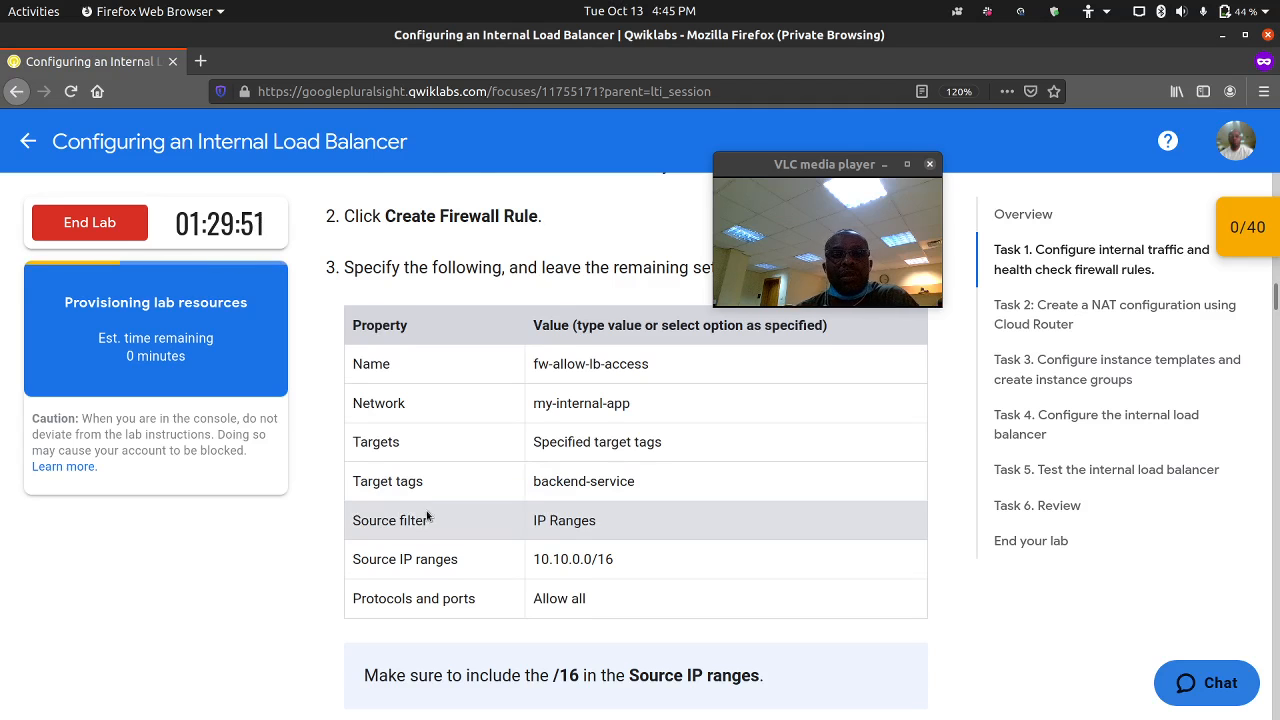
{"action": "scroll", "coordinate": [430, 515], "scroll_direction": "down", "scroll_amount": 5}
{"action": "scroll", "coordinate": [452, 517], "scroll_direction": "down", "scroll_amount": 5}
{"action": "scroll", "coordinate": [460, 506], "scroll_direction": "down", "scroll_amount": 8}
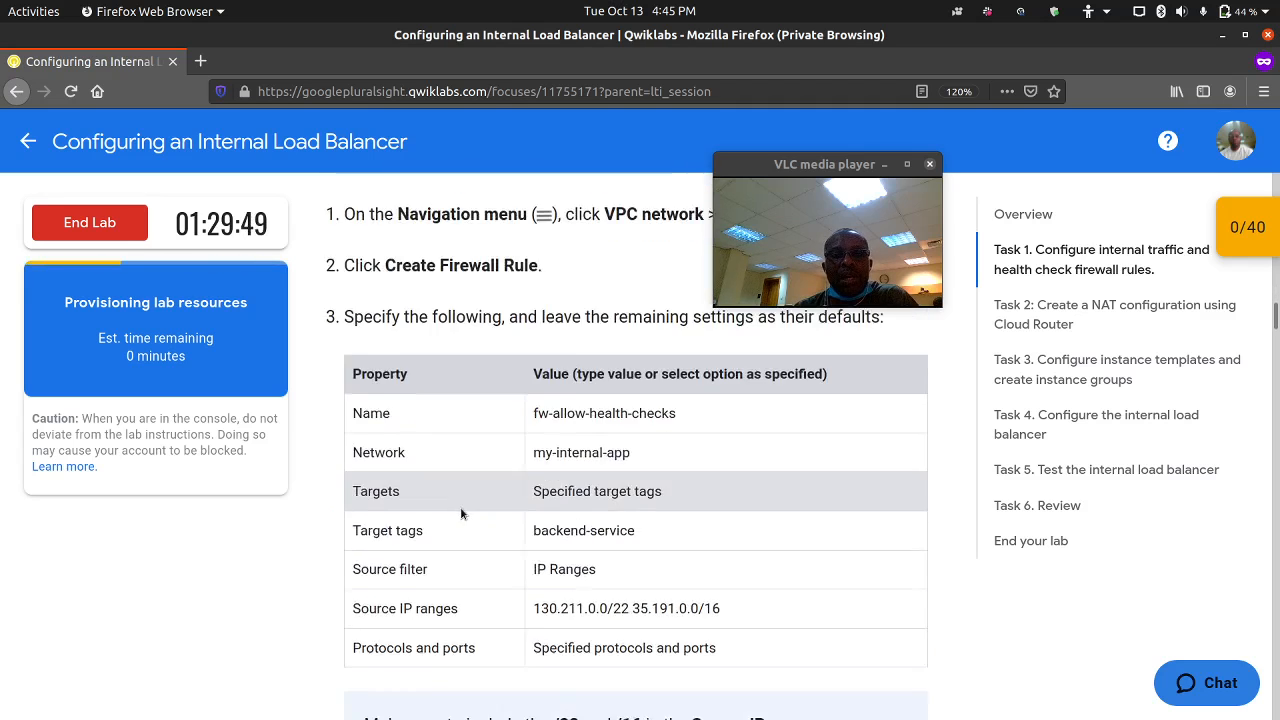
{"action": "scroll", "coordinate": [463, 511], "scroll_direction": "down", "scroll_amount": 6}
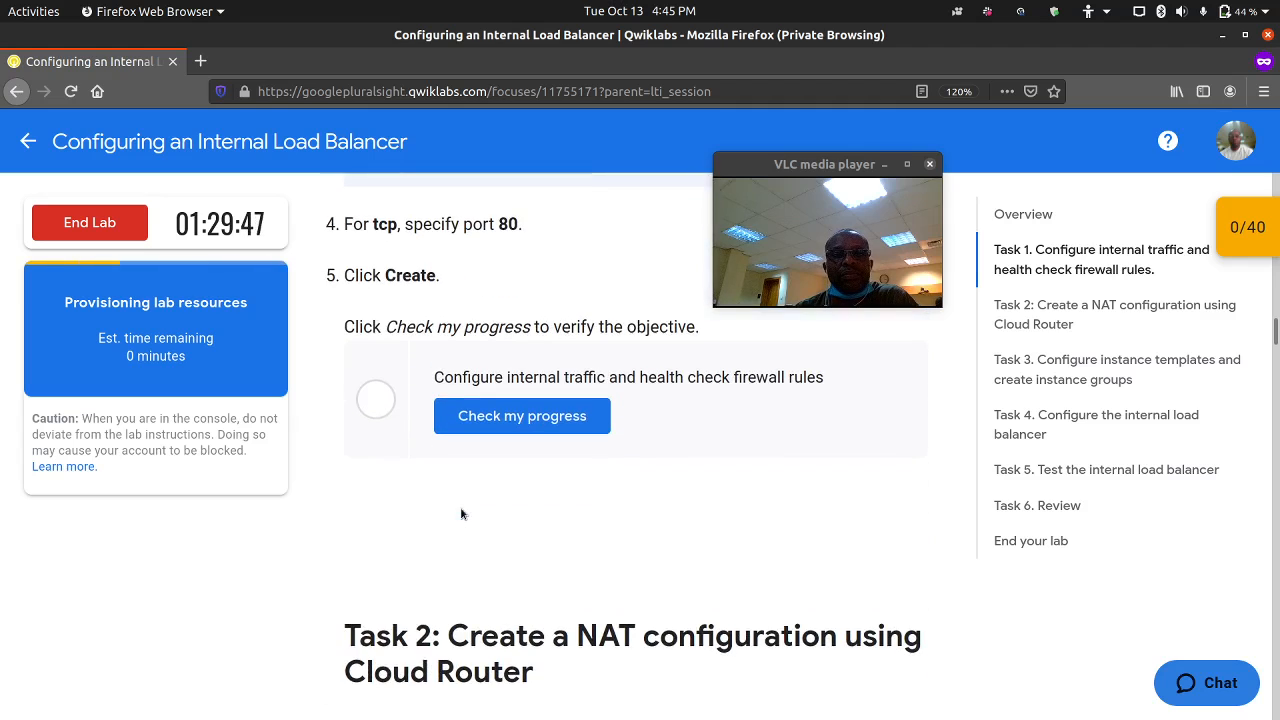
{"action": "scroll", "coordinate": [460, 506], "scroll_direction": "up", "scroll_amount": 3}
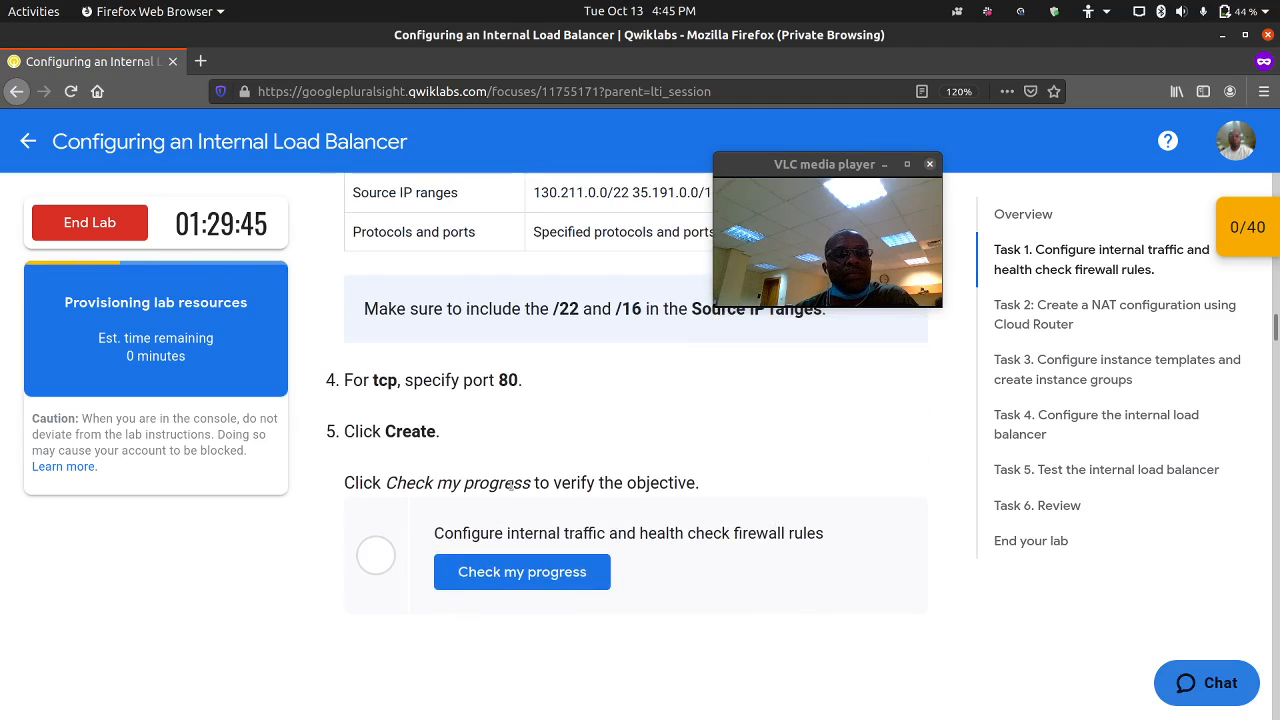
{"action": "scroll", "coordinate": [509, 487], "scroll_direction": "down", "scroll_amount": 3}
{"action": "scroll", "coordinate": [509, 487], "scroll_direction": "down", "scroll_amount": 1}
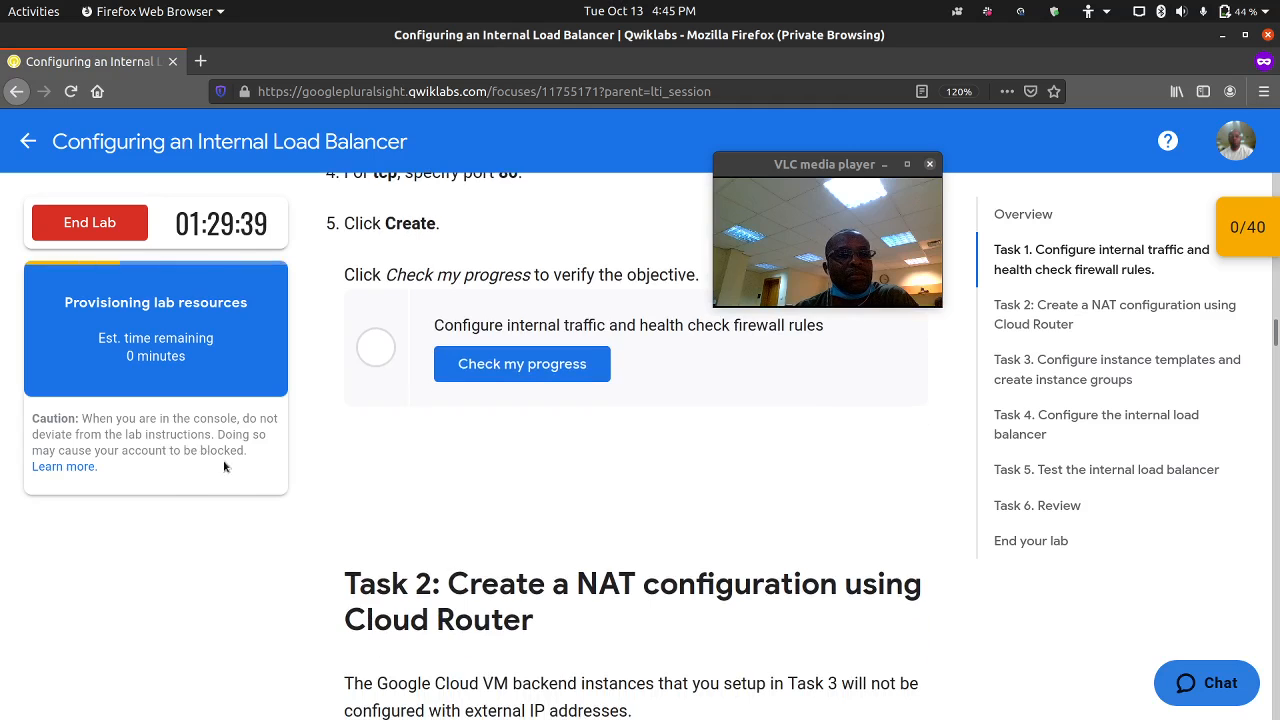
{"action": "scroll", "coordinate": [338, 462], "scroll_direction": "up", "scroll_amount": 18}
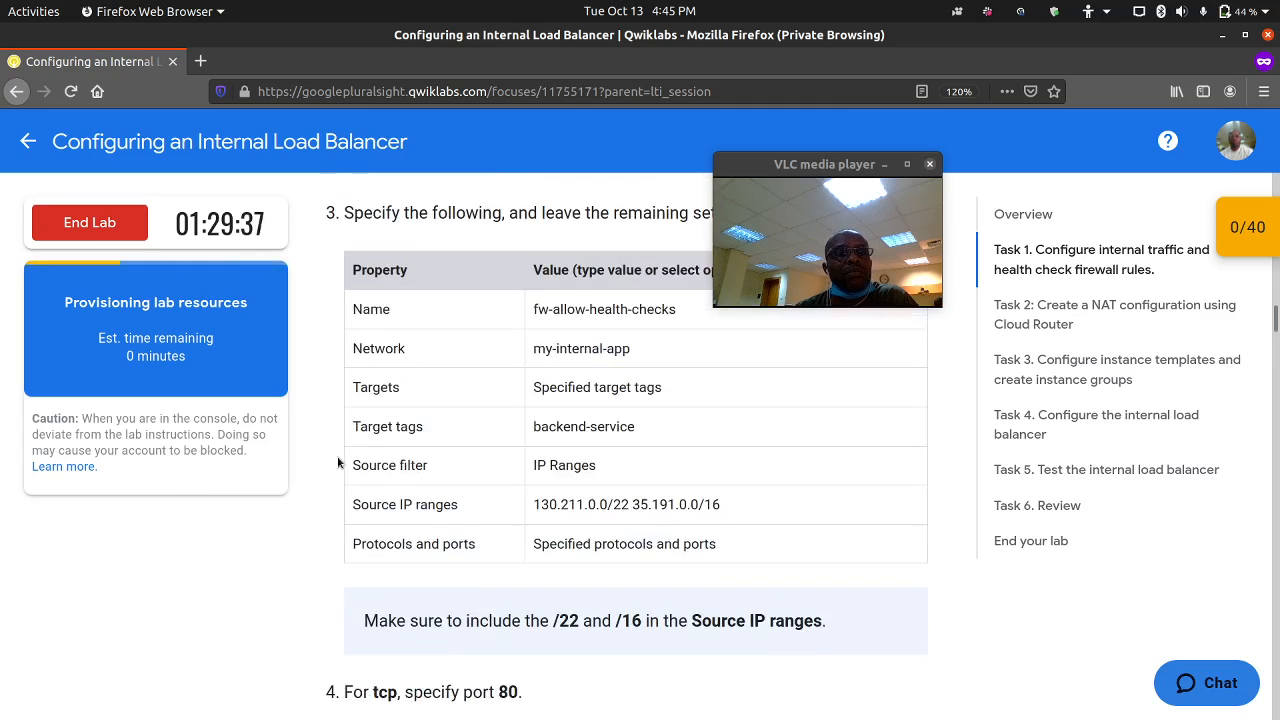
{"action": "scroll", "coordinate": [338, 462], "scroll_direction": "up", "scroll_amount": 3}
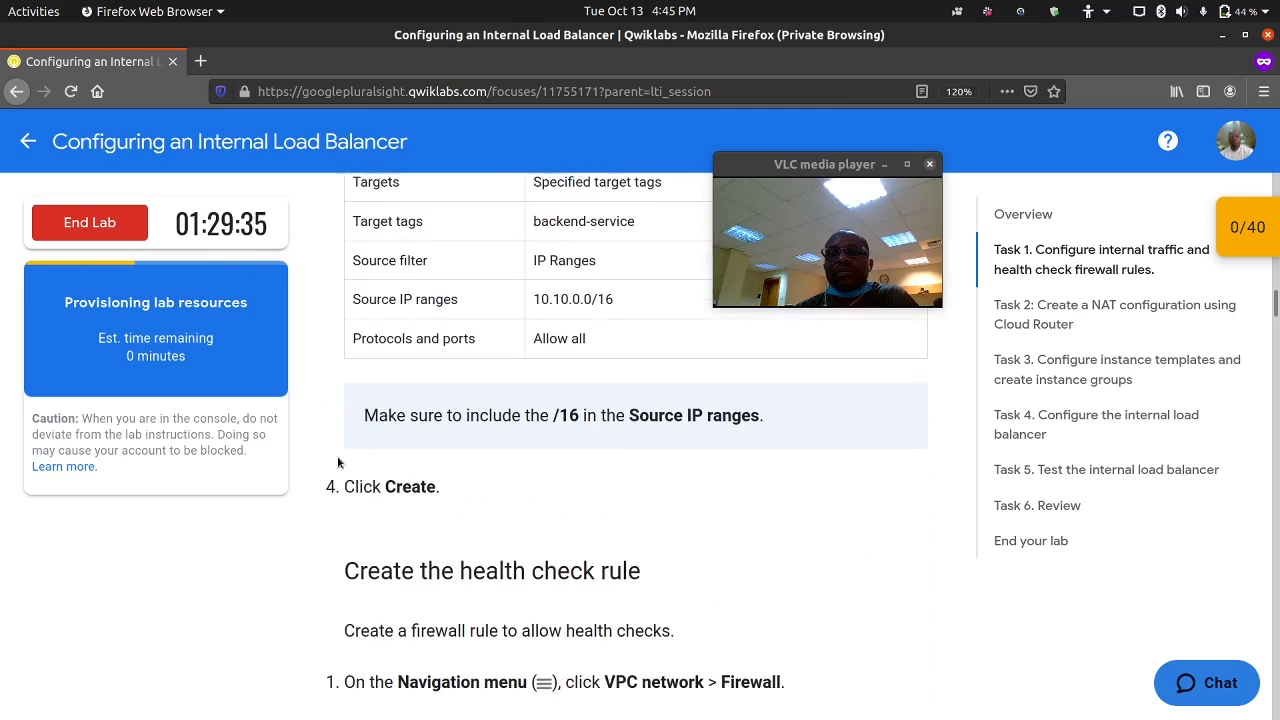
Move the webcam window off the instructions, over the task outline, and return to the fw-allow-lb-access rule settings.
{"action": "left_click_drag", "start_coordinate": [731, 164], "coordinate": [1044, 181]}
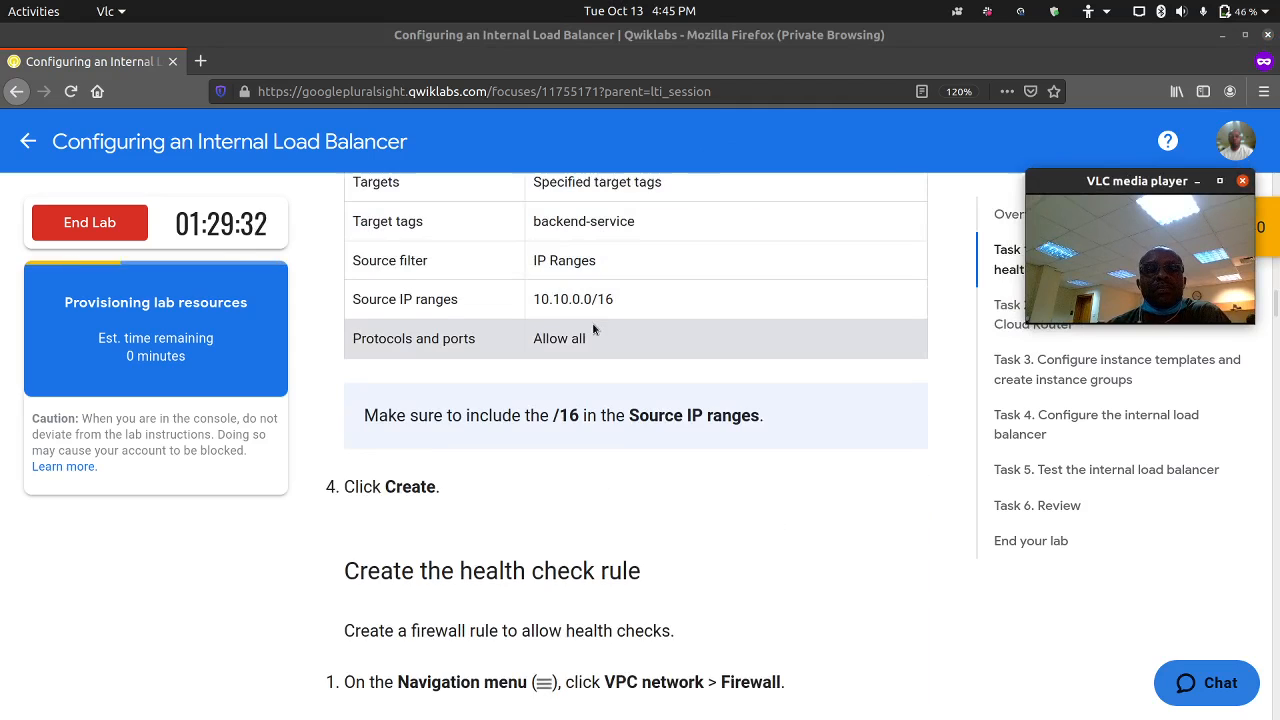
{"action": "scroll", "coordinate": [503, 337], "scroll_direction": "up", "scroll_amount": 5}
{"action": "scroll", "coordinate": [592, 325], "scroll_direction": "down", "scroll_amount": 1}
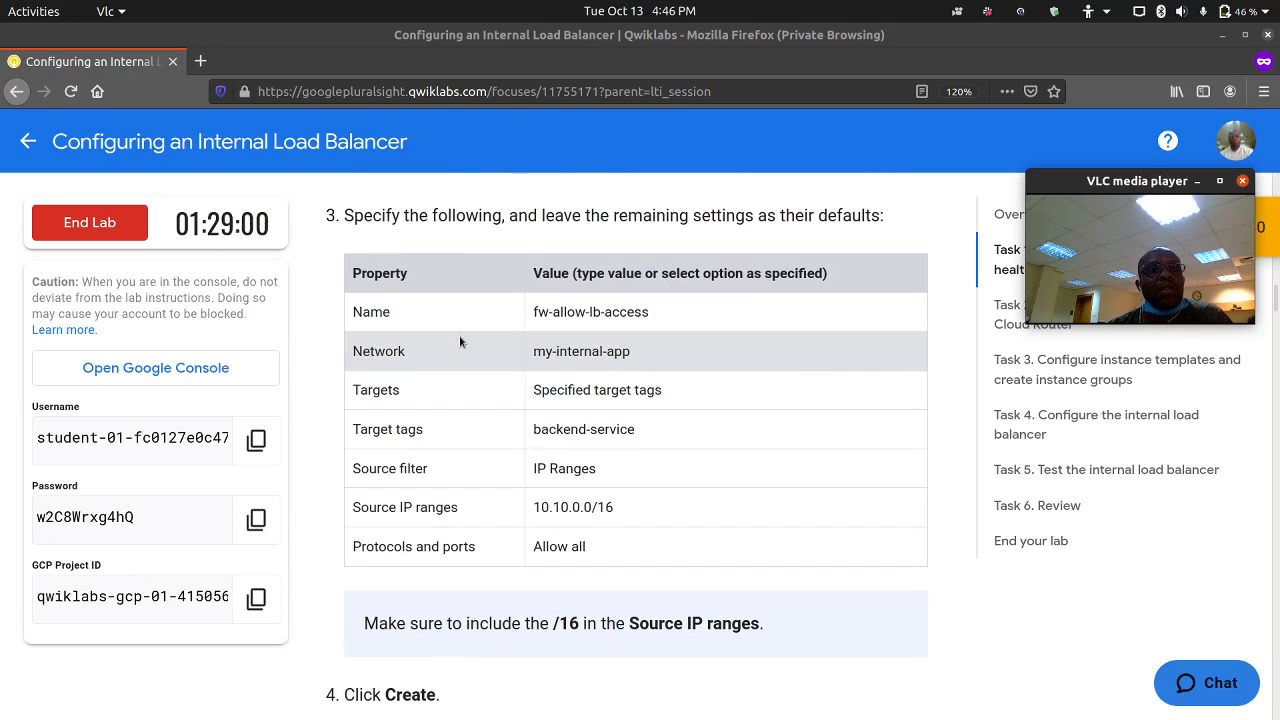
Open the Google Console sign-in page in a new tab and copy the lab username from the lab page.
{"action": "left_click", "coordinate": [222, 368]}
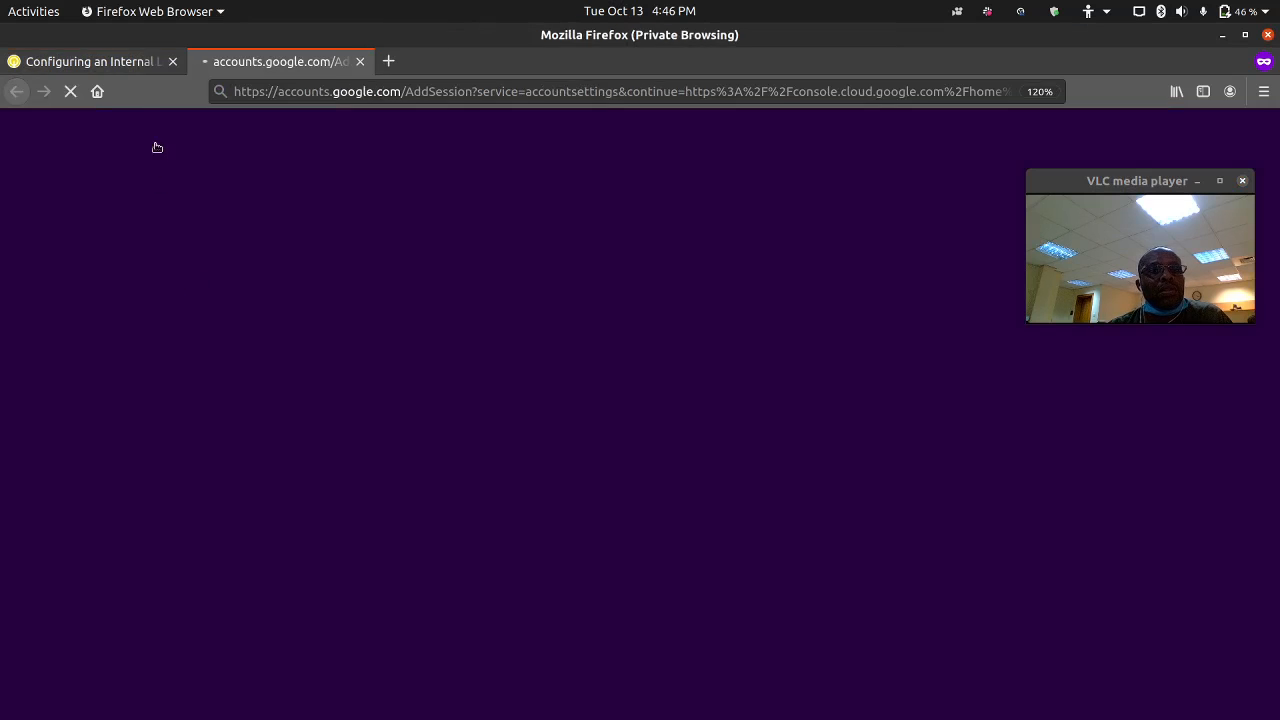
{"action": "left_click", "coordinate": [137, 66]}
{"action": "left_click", "coordinate": [256, 440]}
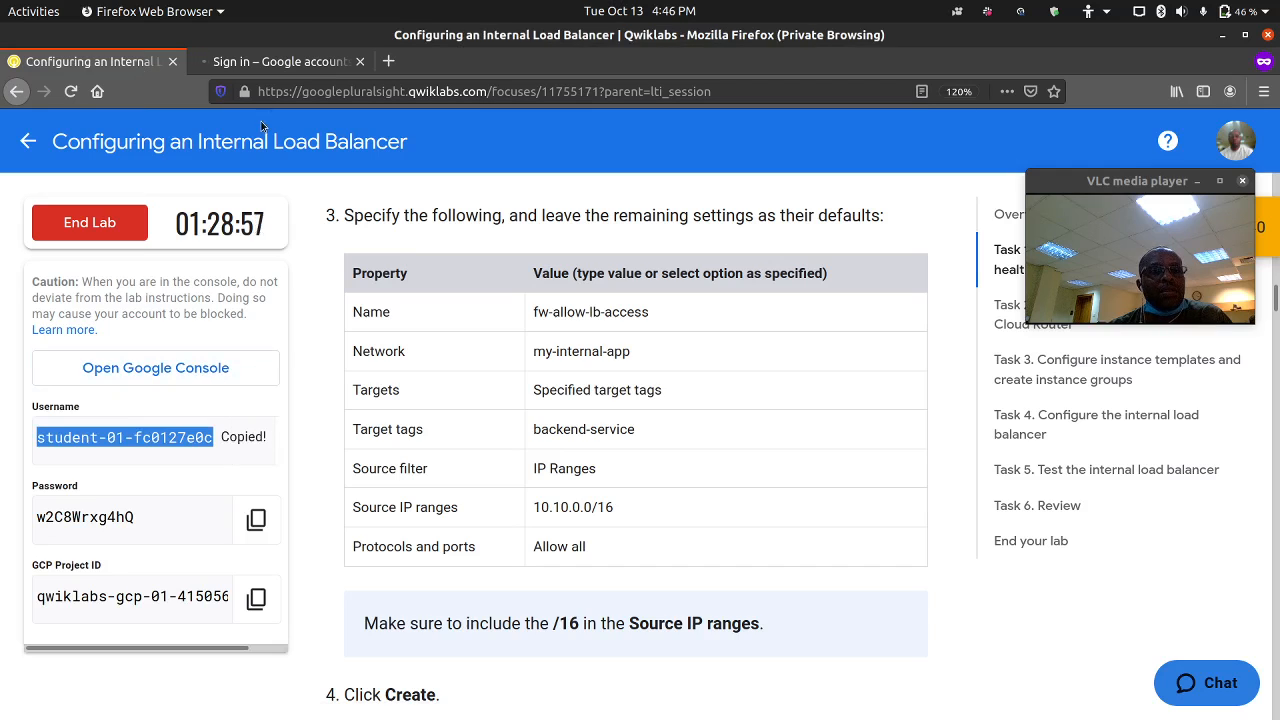
Submit the copied lab username on the Google sign-in page and return to the lab page with the credentials.
{"action": "left_click", "coordinate": [280, 62]}
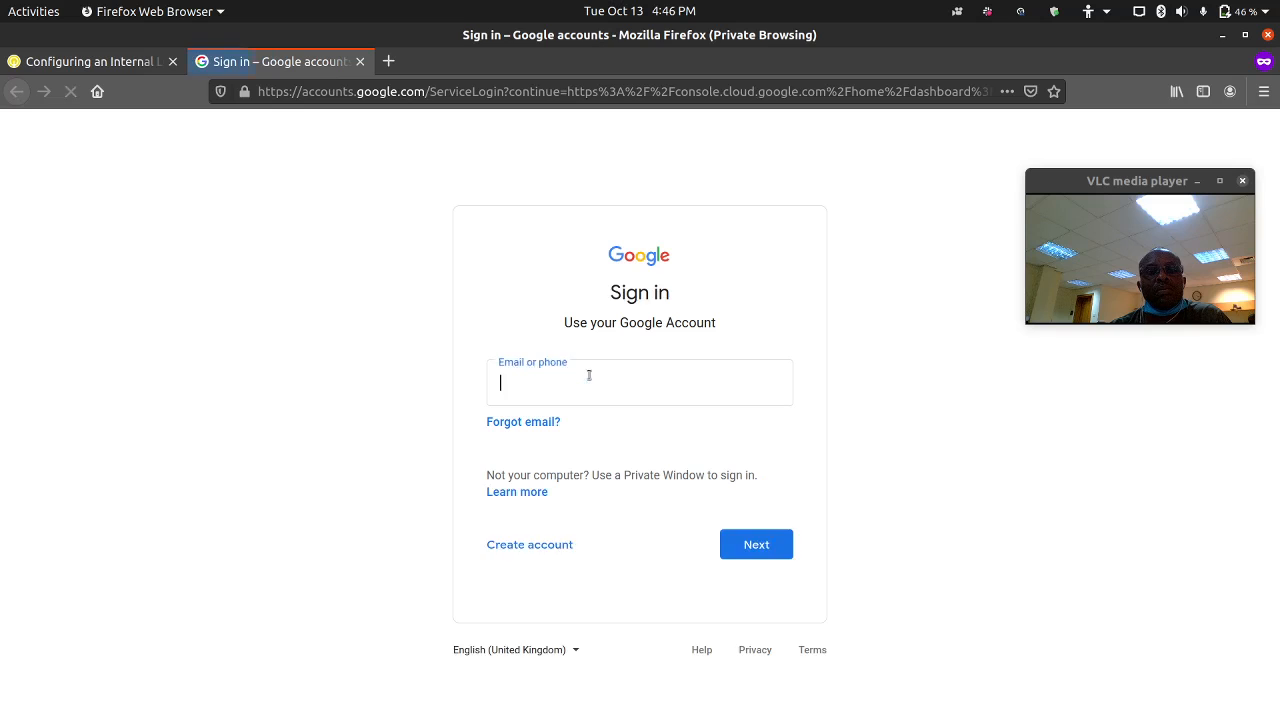
{"action": "left_click", "coordinate": [588, 382]}
{"action": "key", "text": "ctrl+v"}
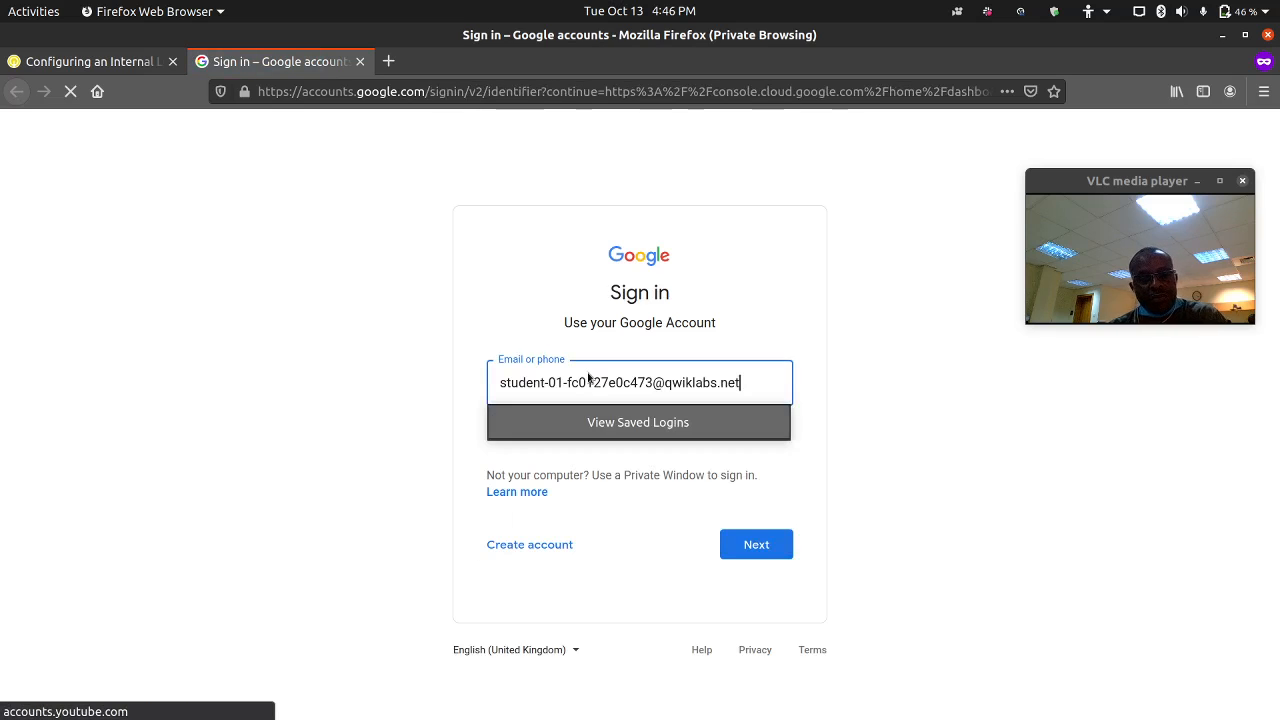
{"action": "left_click", "coordinate": [756, 544]}
{"action": "left_click", "coordinate": [125, 70]}
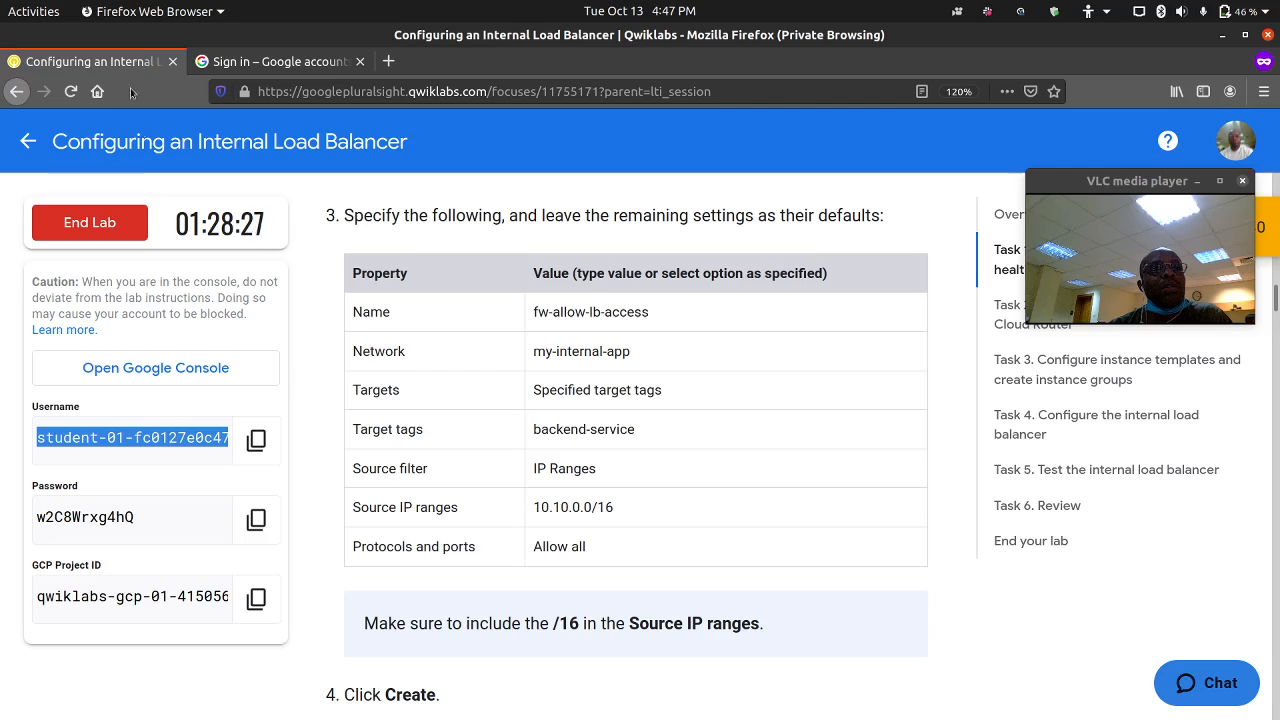
Sign in to Google with the lab password copied from the lab page and confirm the account recovery options.
{"action": "left_click", "coordinate": [256, 519]}
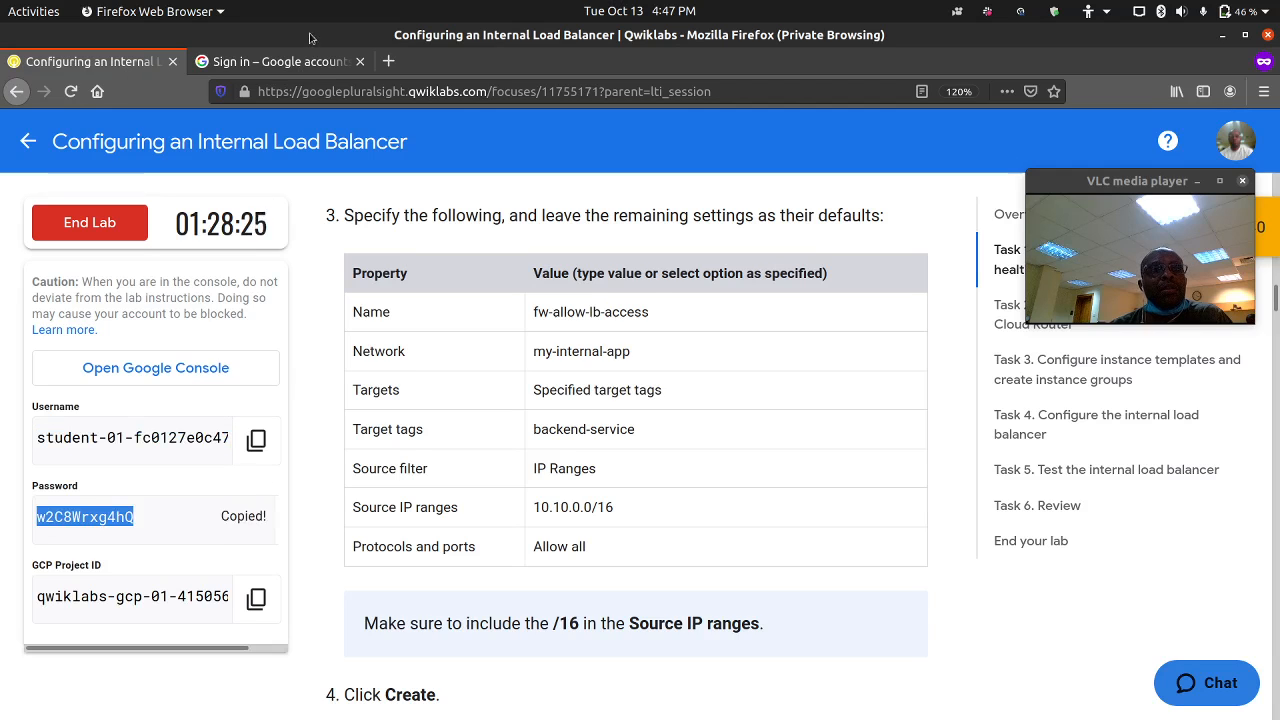
{"action": "left_click", "coordinate": [280, 61]}
{"action": "key", "text": "ctrl+v"}
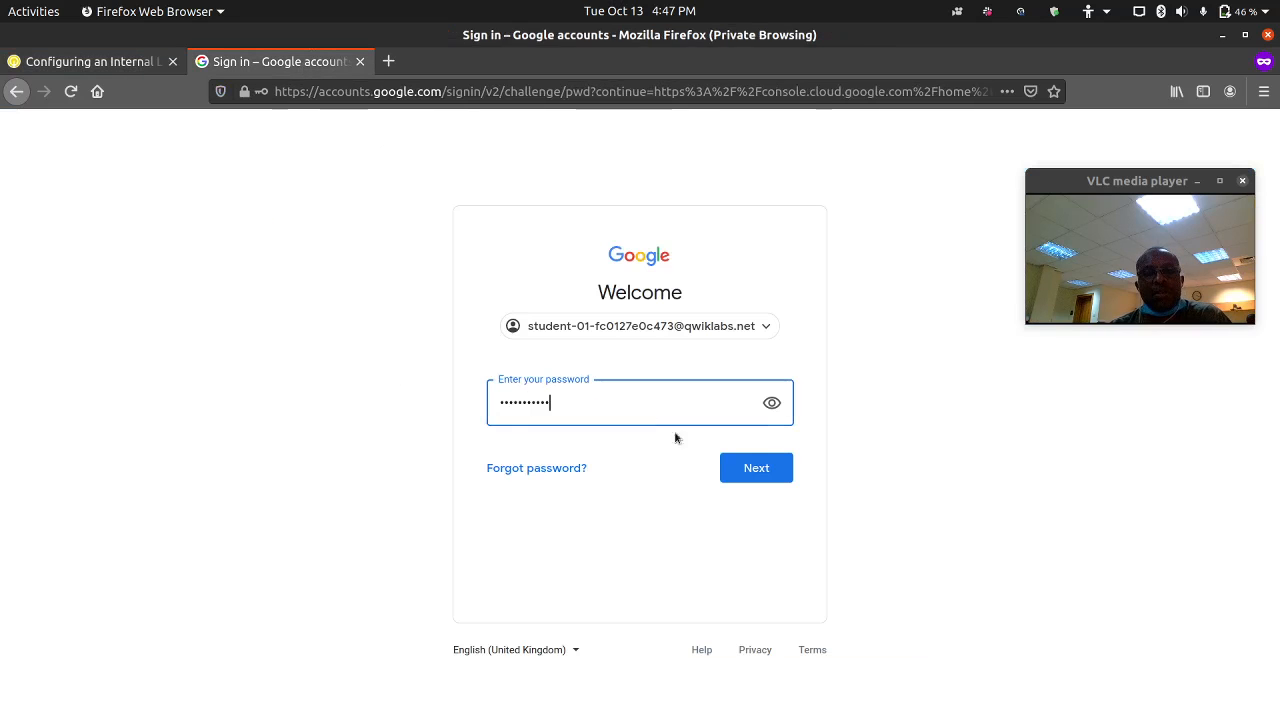
{"action": "left_click", "coordinate": [751, 467]}
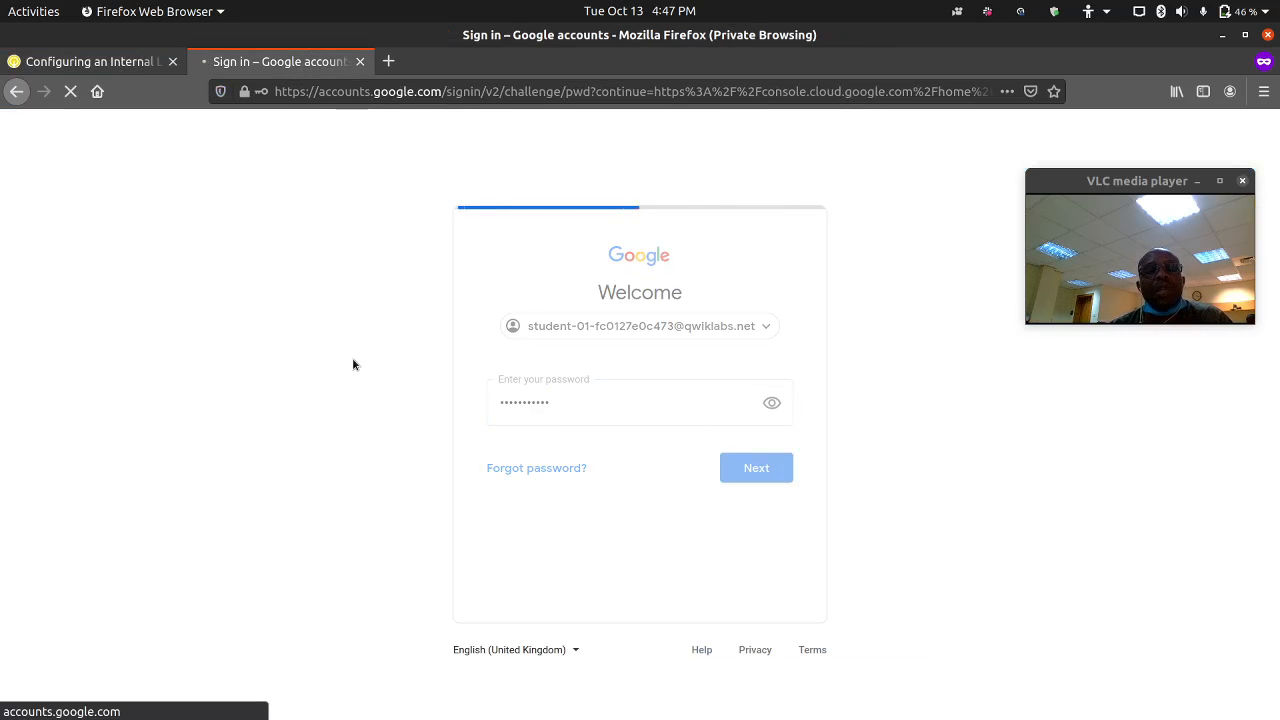
{"action": "left_click", "coordinate": [634, 568]}
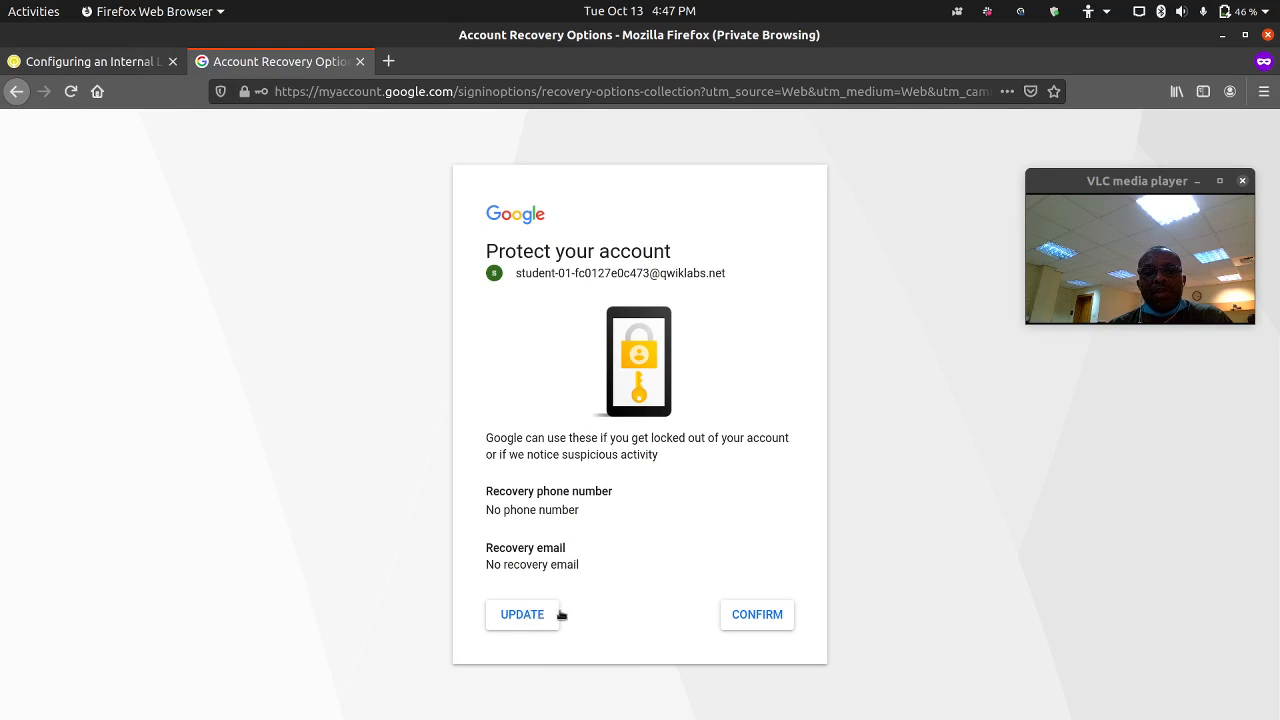
{"action": "left_click", "coordinate": [754, 617]}
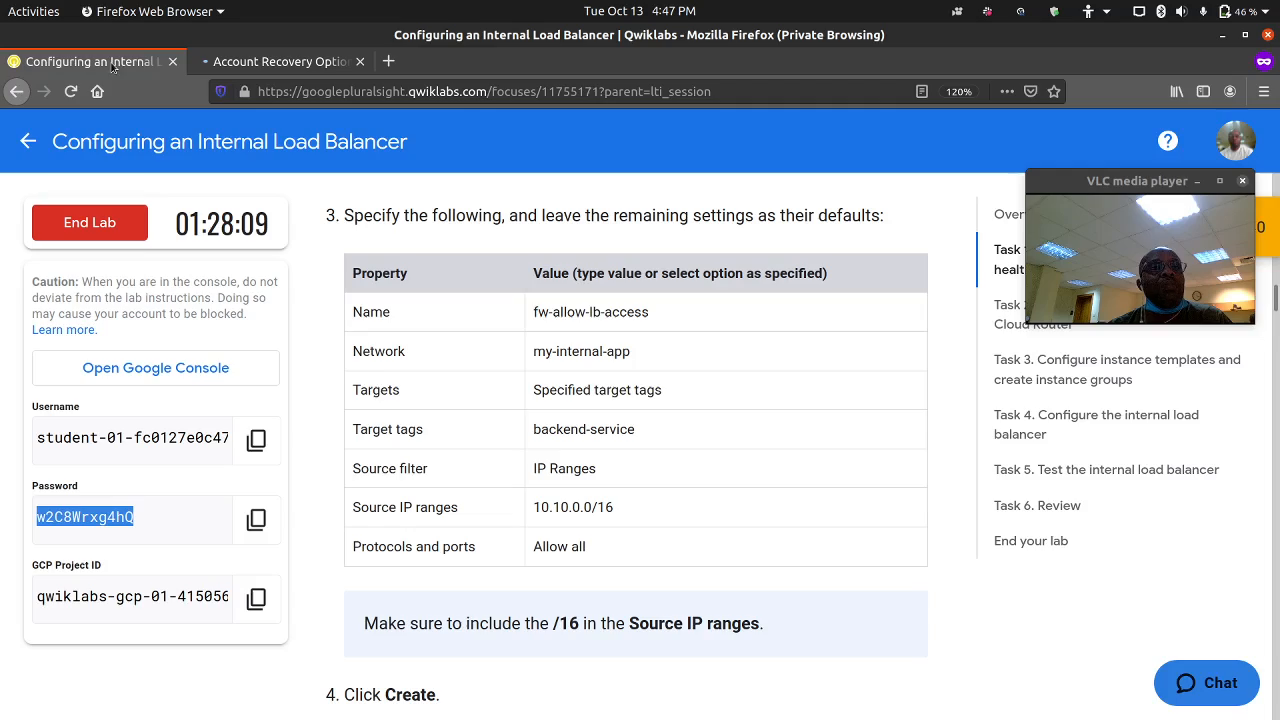
Review the lab instructions for creating the firewall rule that allows traffic in the 10.10.0.0/16 range.
{"action": "left_click", "coordinate": [115, 64]}
{"action": "scroll", "coordinate": [414, 395], "scroll_direction": "up", "scroll_amount": 10}
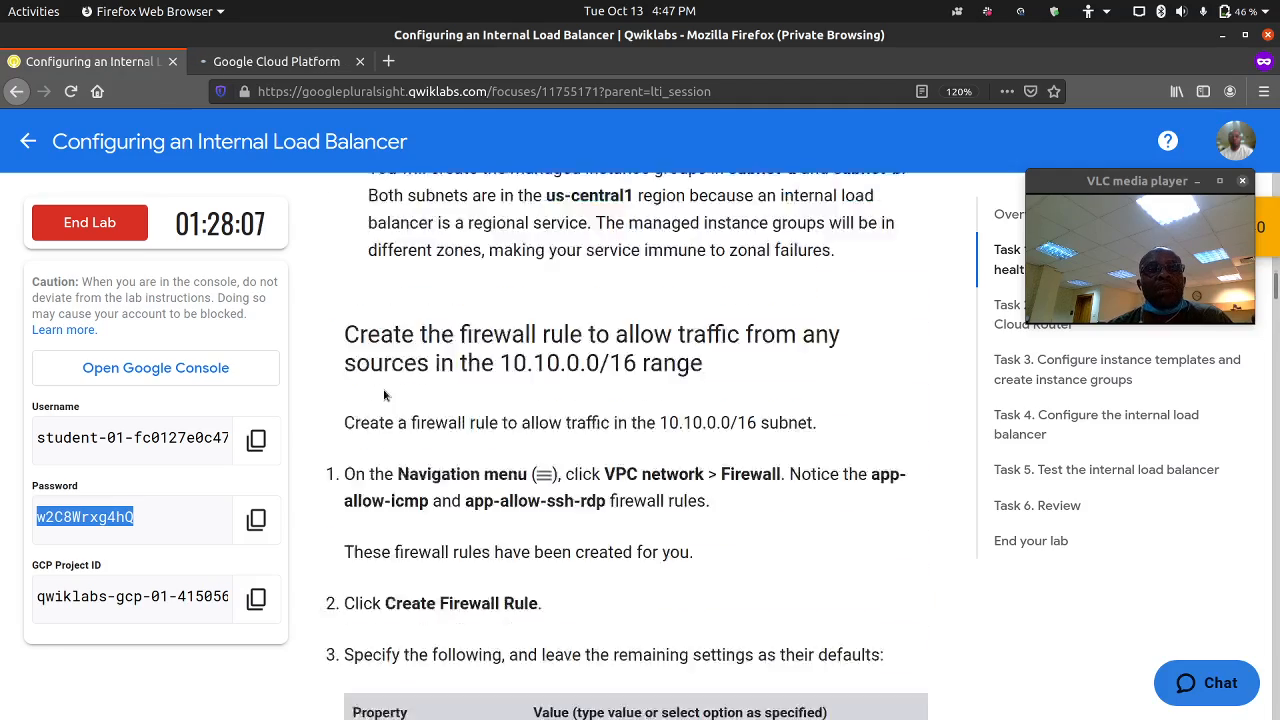
{"action": "scroll", "coordinate": [390, 390], "scroll_direction": "down", "scroll_amount": 5}
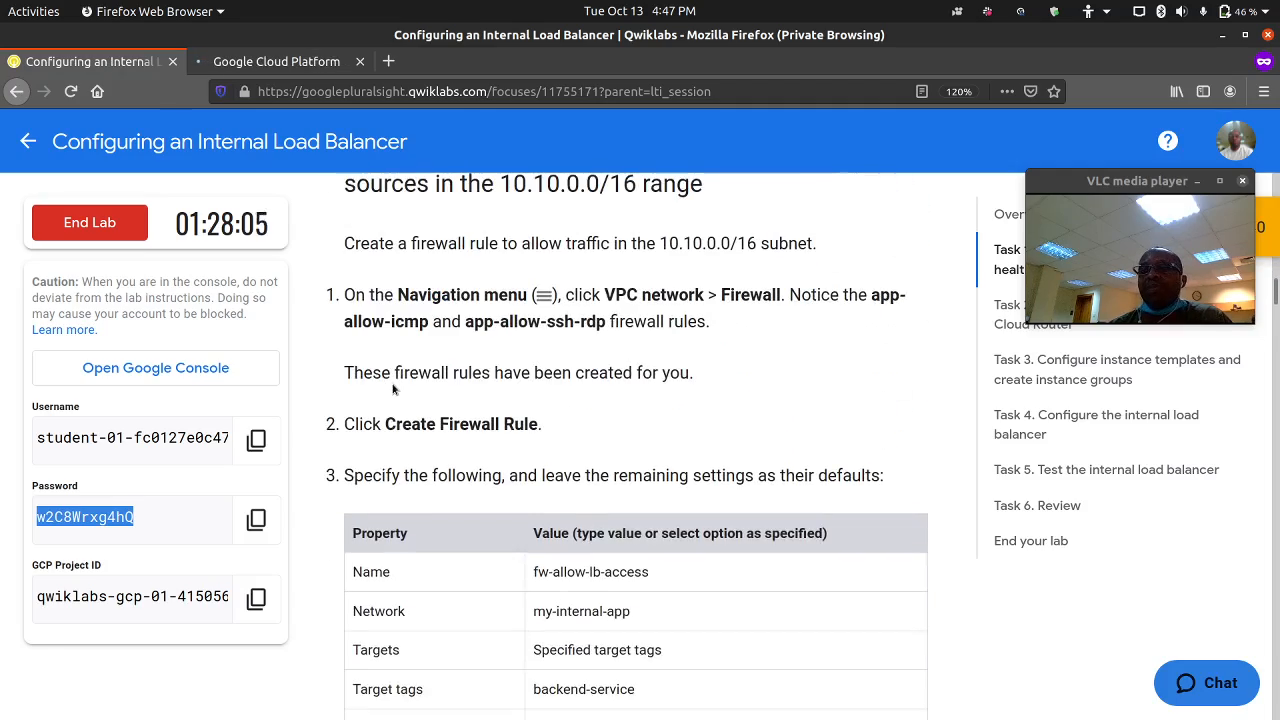
{"action": "scroll", "coordinate": [397, 380], "scroll_direction": "down", "scroll_amount": 3}
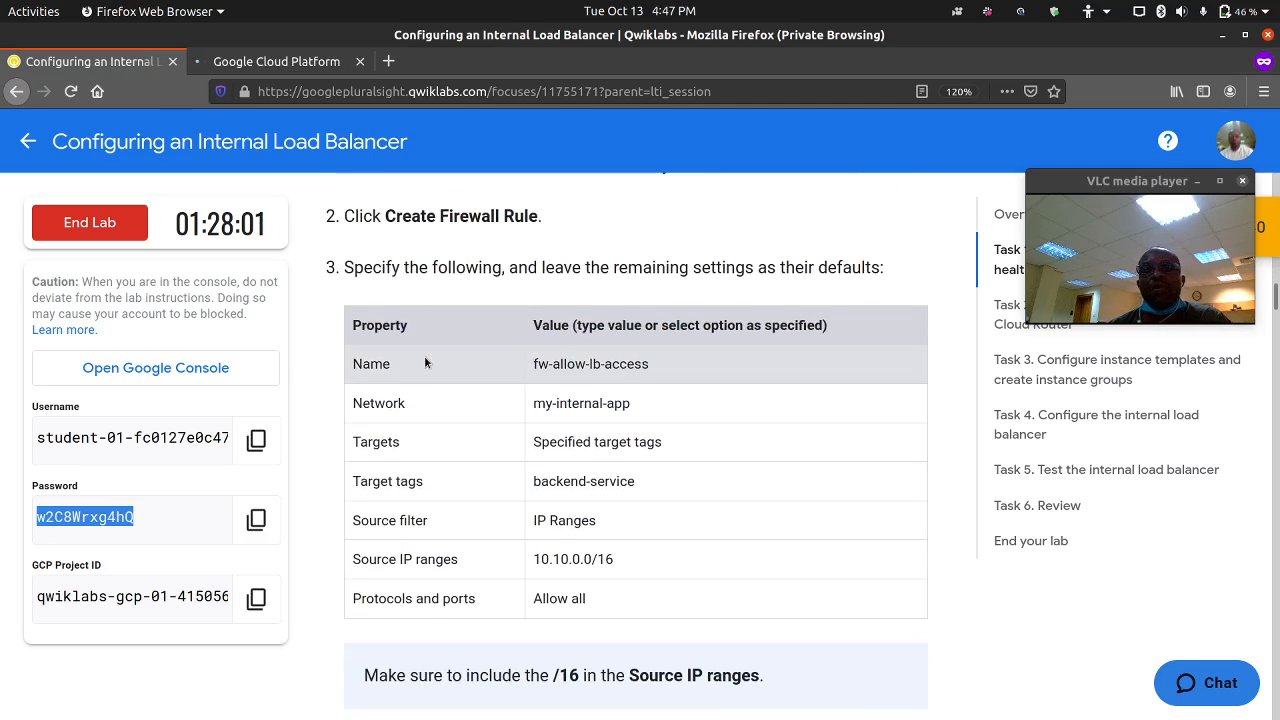
{"action": "scroll", "coordinate": [321, 365], "scroll_direction": "up", "scroll_amount": 1}
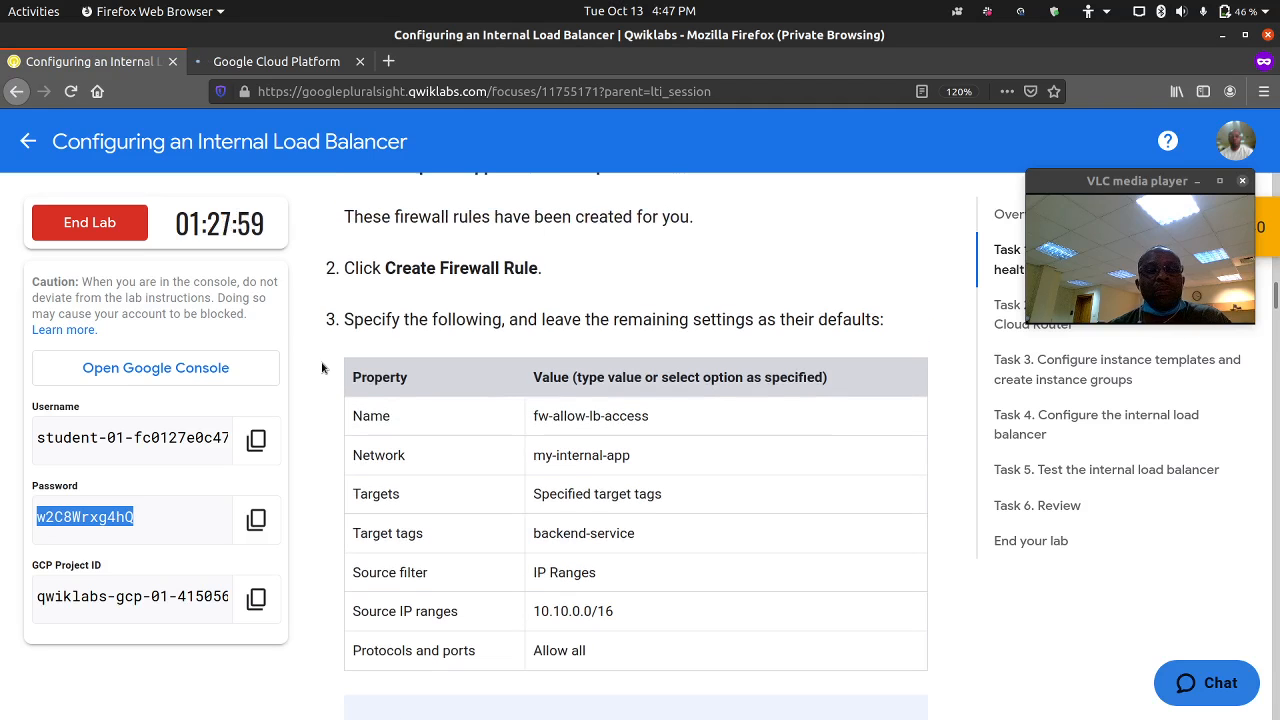
{"action": "left_click", "coordinate": [319, 379]}
{"action": "scroll", "coordinate": [313, 390], "scroll_direction": "down", "scroll_amount": 2}
{"action": "scroll", "coordinate": [313, 394], "scroll_direction": "down", "scroll_amount": 2}
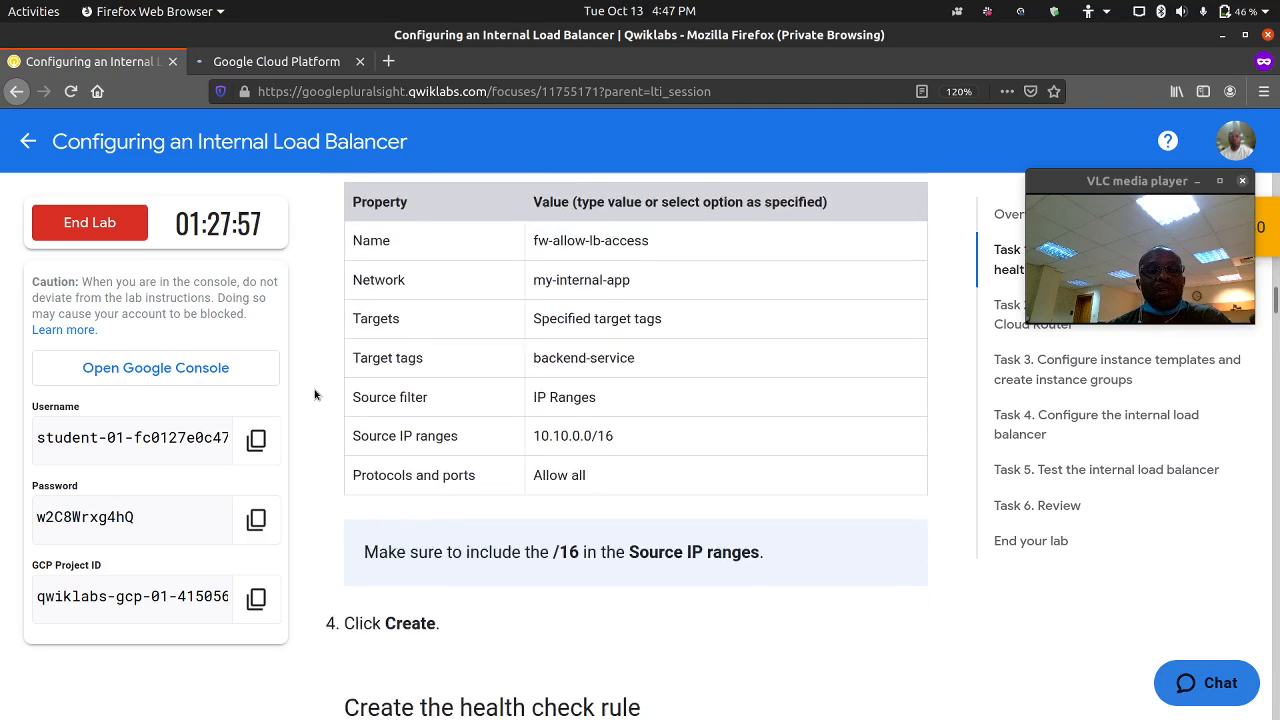
{"action": "scroll", "coordinate": [314, 394], "scroll_direction": "up", "scroll_amount": 2}
{"action": "scroll", "coordinate": [315, 394], "scroll_direction": "up", "scroll_amount": 2}
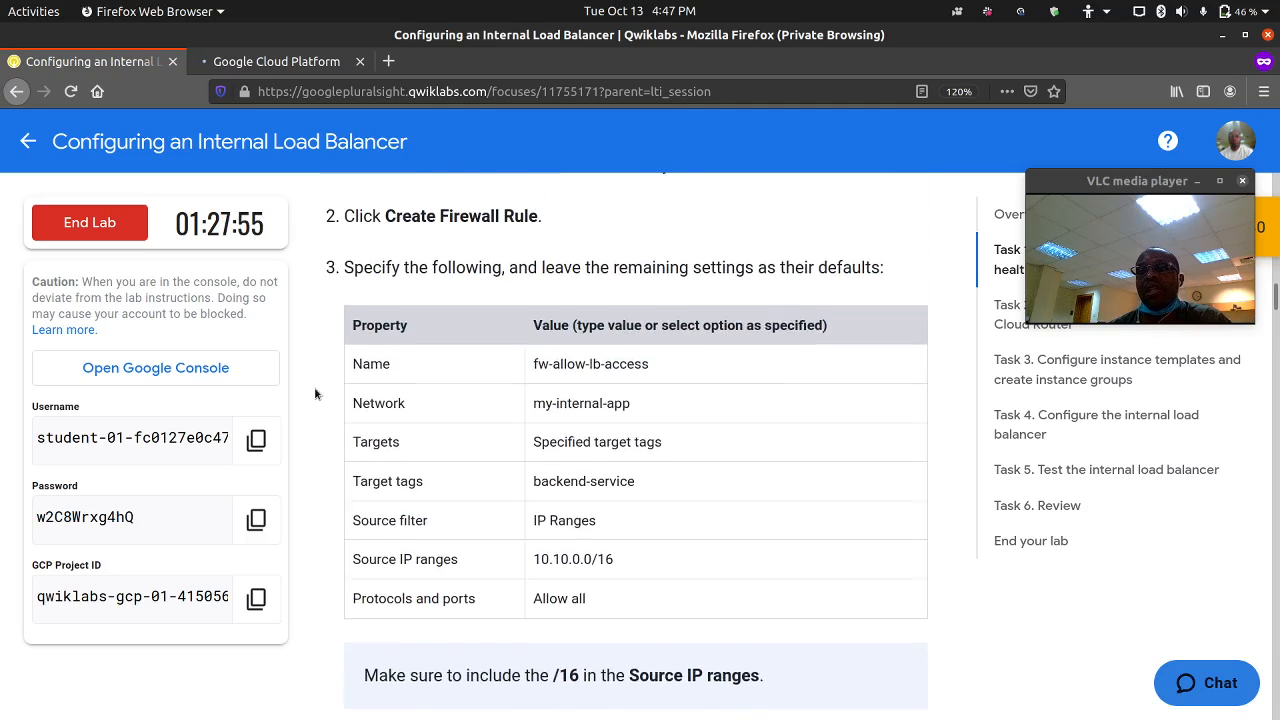
Return to the Cloud console tab and agree to the Google Cloud Platform Terms of Service in the welcome dialog.
{"action": "left_click", "coordinate": [307, 63]}
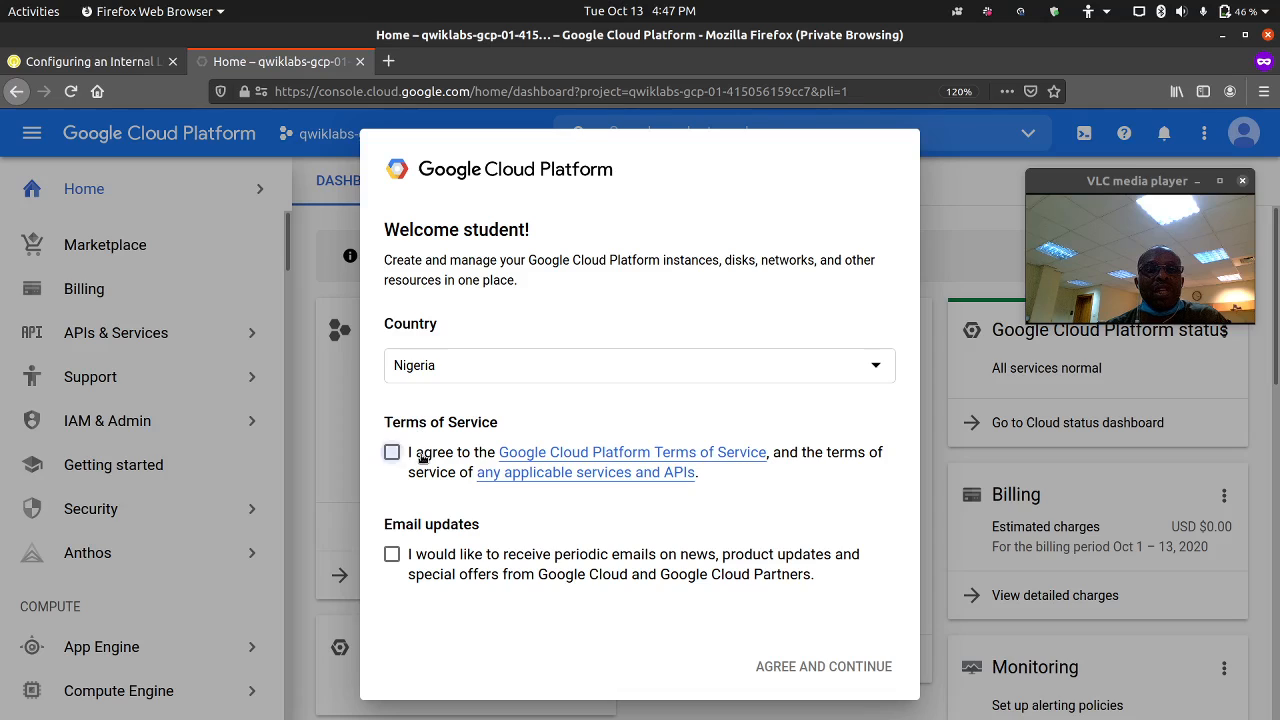
{"action": "left_click", "coordinate": [423, 458]}
{"action": "left_click", "coordinate": [774, 665]}
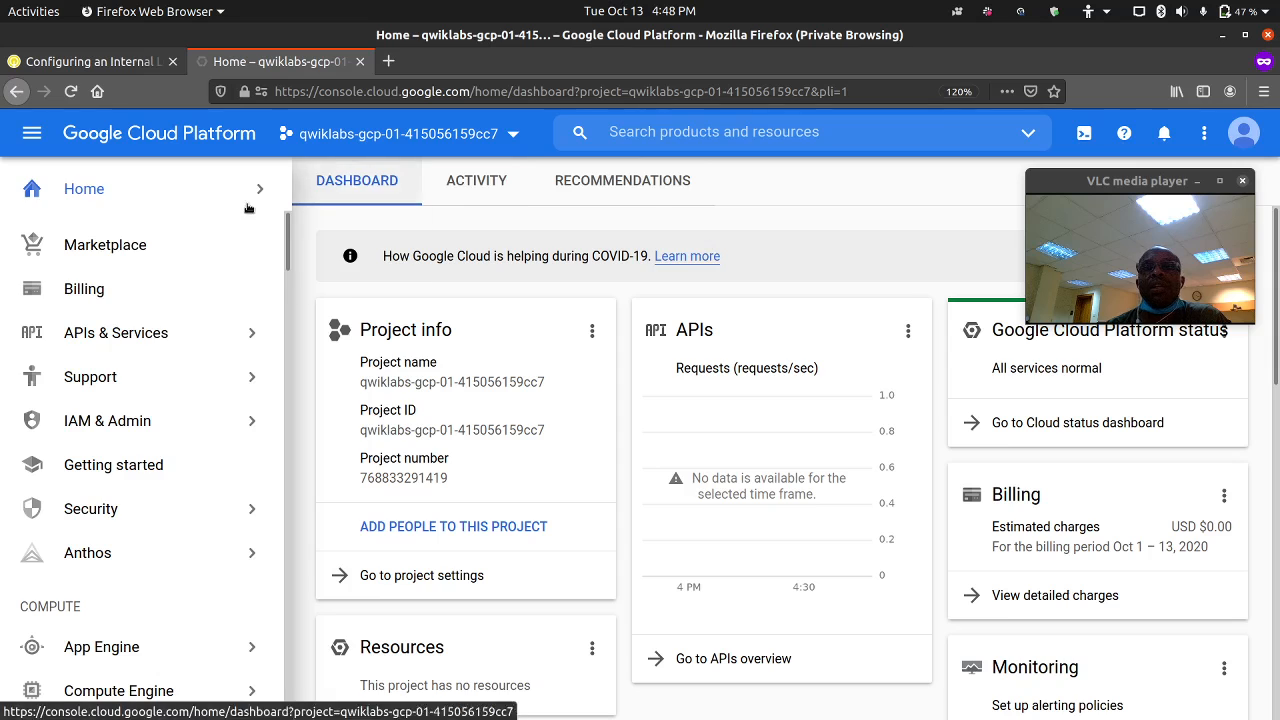
Open the VPC networks page and the Firewall page of the VPC network section in separate new tabs.
{"action": "scroll", "coordinate": [135, 360], "scroll_direction": "down", "scroll_amount": 4}
{"action": "mouse_move", "coordinate": [152, 388]}
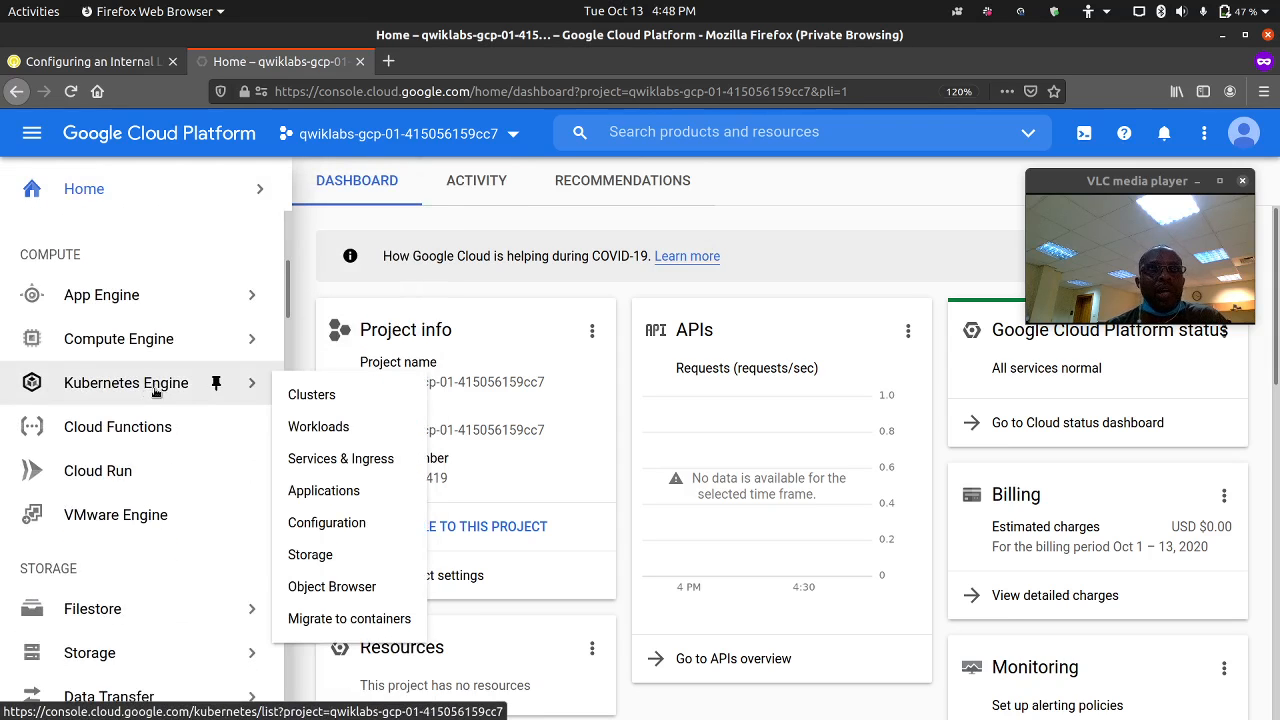
{"action": "scroll", "coordinate": [155, 392], "scroll_direction": "down", "scroll_amount": 2}
{"action": "scroll", "coordinate": [157, 395], "scroll_direction": "up", "scroll_amount": 1}
{"action": "scroll", "coordinate": [157, 395], "scroll_direction": "up", "scroll_amount": 1}
{"action": "mouse_move", "coordinate": [155, 338]}
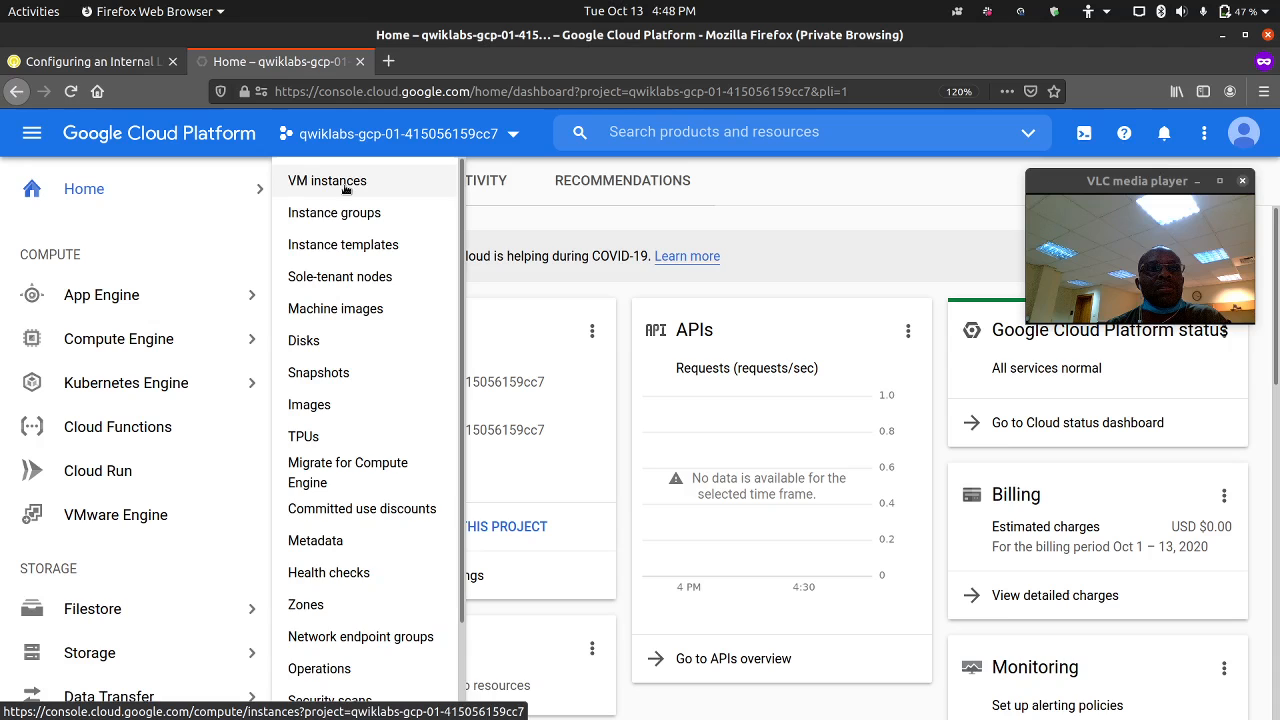
{"action": "scroll", "coordinate": [148, 461], "scroll_direction": "down", "scroll_amount": 4}
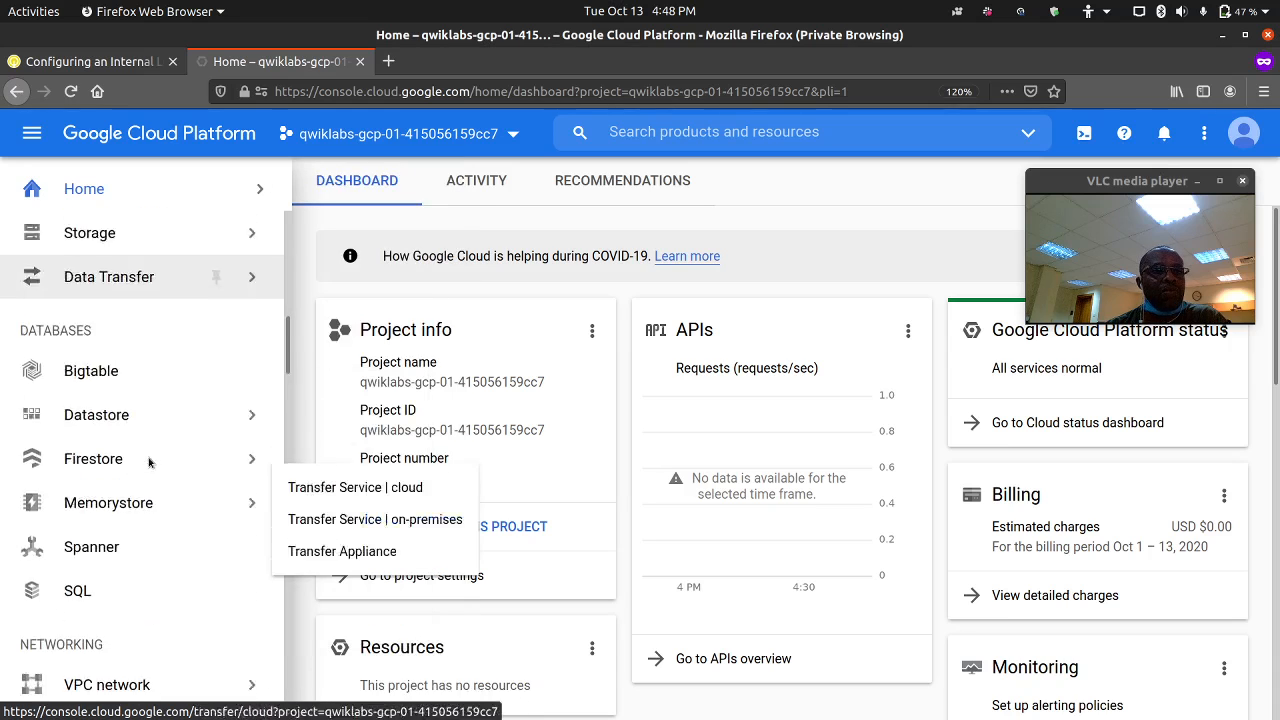
{"action": "scroll", "coordinate": [150, 448], "scroll_direction": "down", "scroll_amount": 5}
{"action": "mouse_move", "coordinate": [149, 443]}
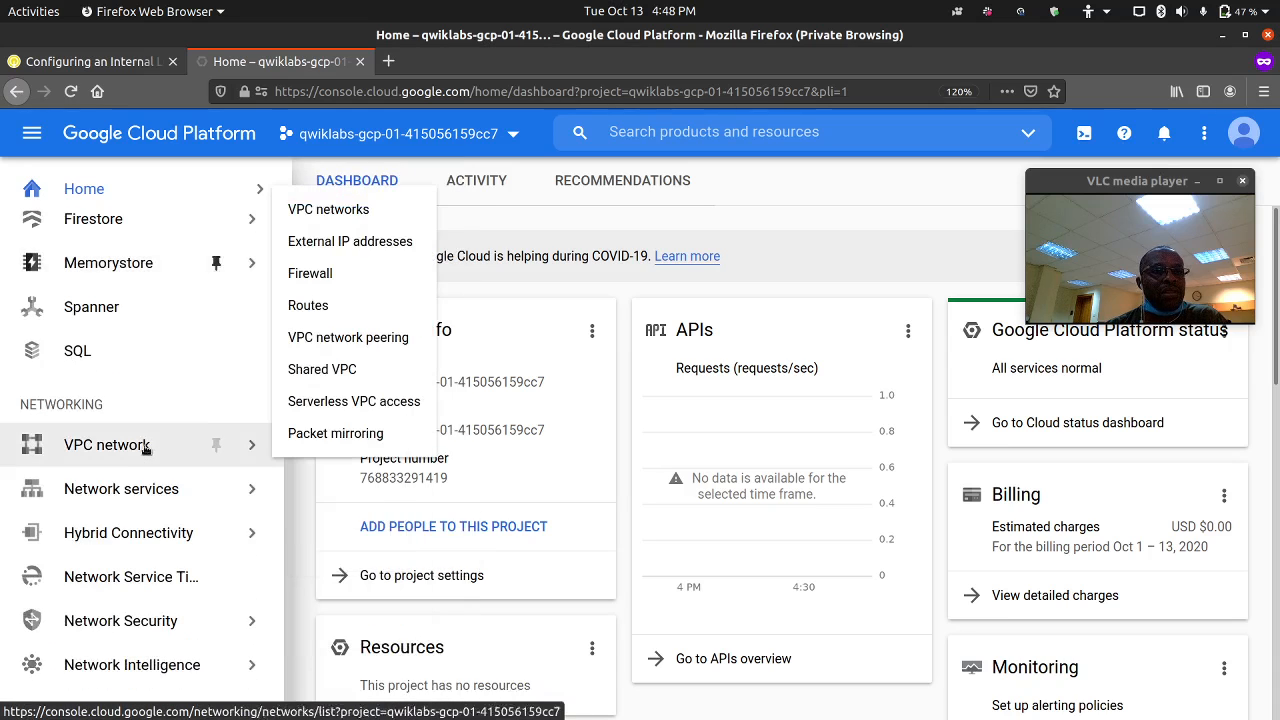
{"action": "right_click", "coordinate": [326, 210]}
{"action": "left_click", "coordinate": [357, 226]}
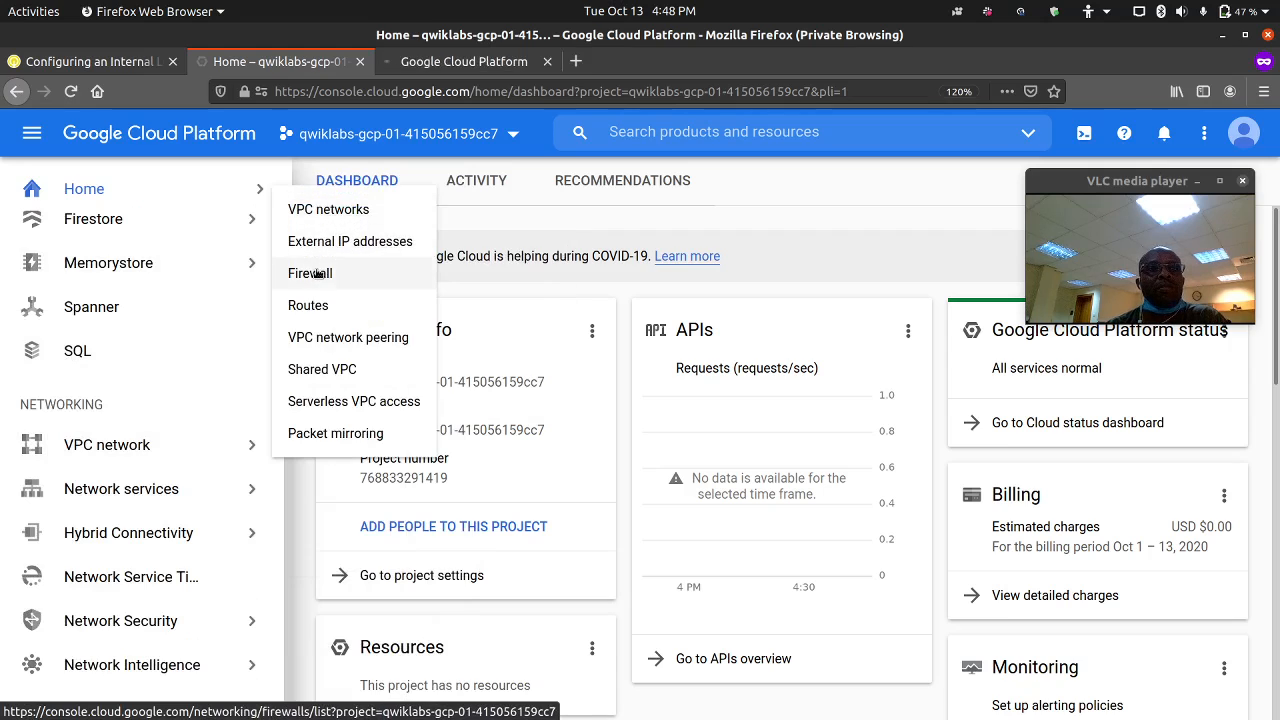
{"action": "right_click", "coordinate": [316, 273]}
{"action": "left_click", "coordinate": [347, 288]}
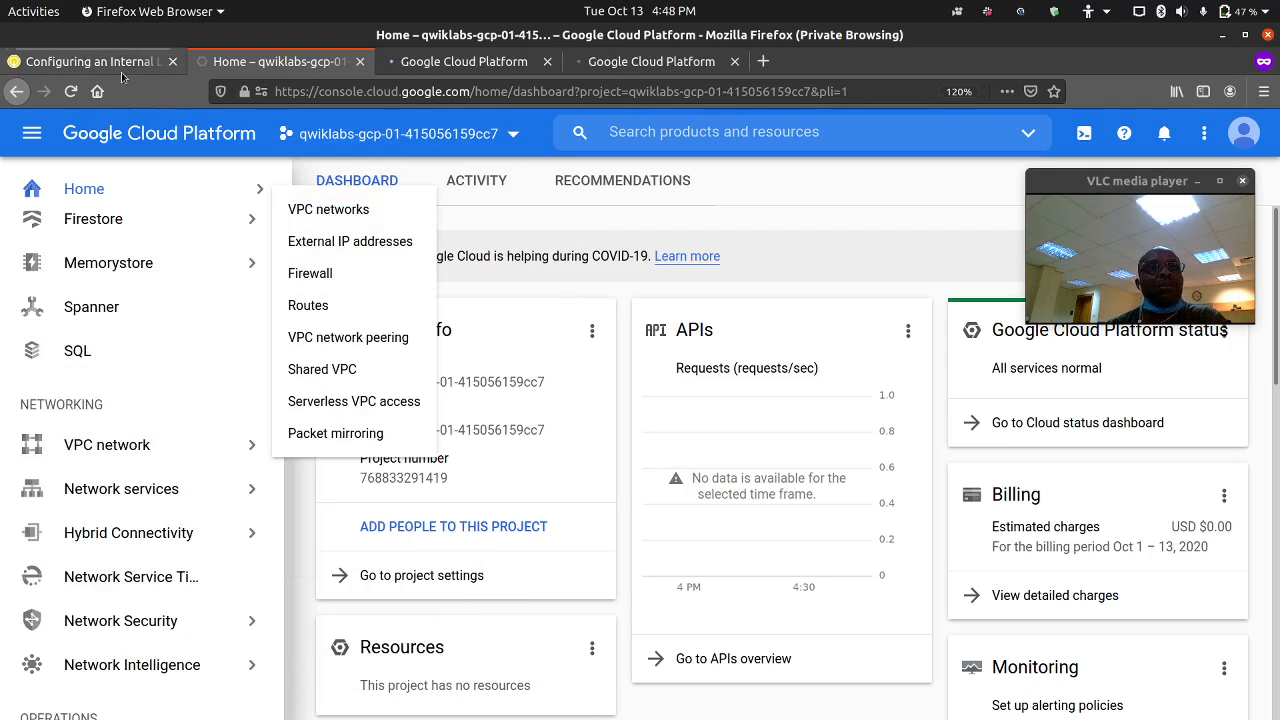
Examine the subnets of my-internal-app on the VPC networks page and the existing rules on the Firewall page.
{"action": "left_click", "coordinate": [606, 64]}
{"action": "left_click", "coordinate": [509, 64]}
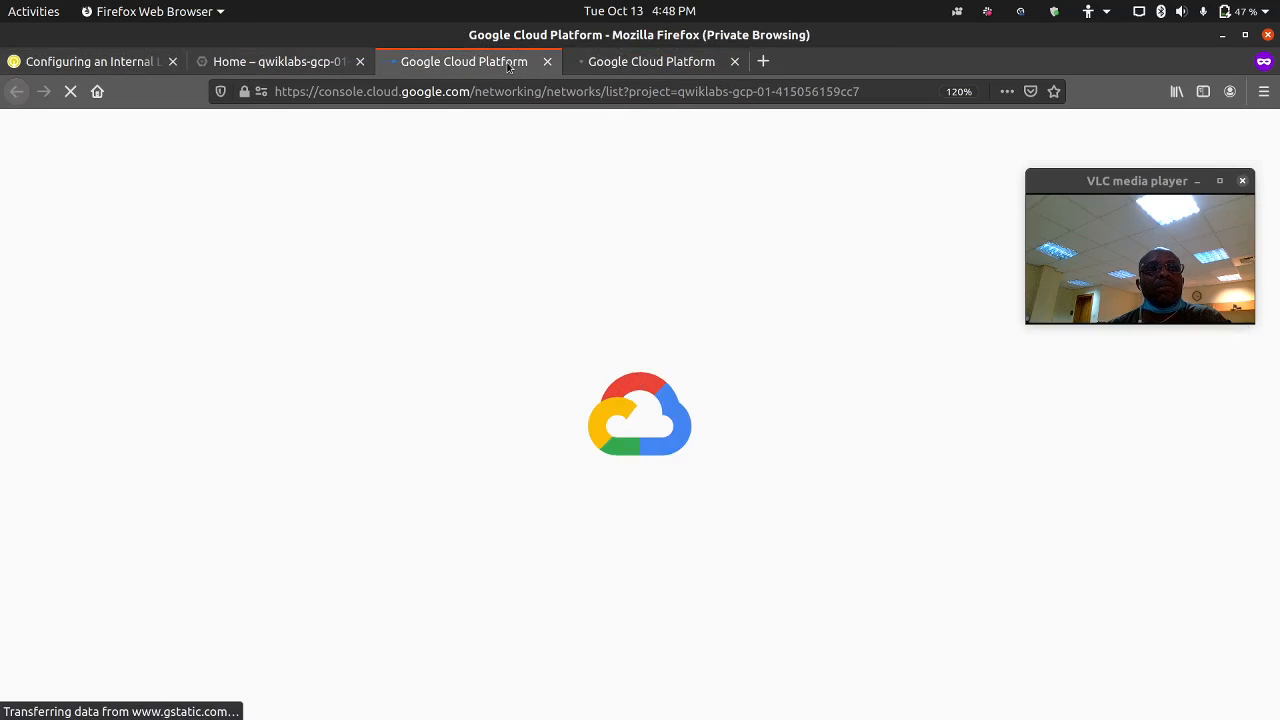
{"action": "left_click", "coordinate": [626, 64]}
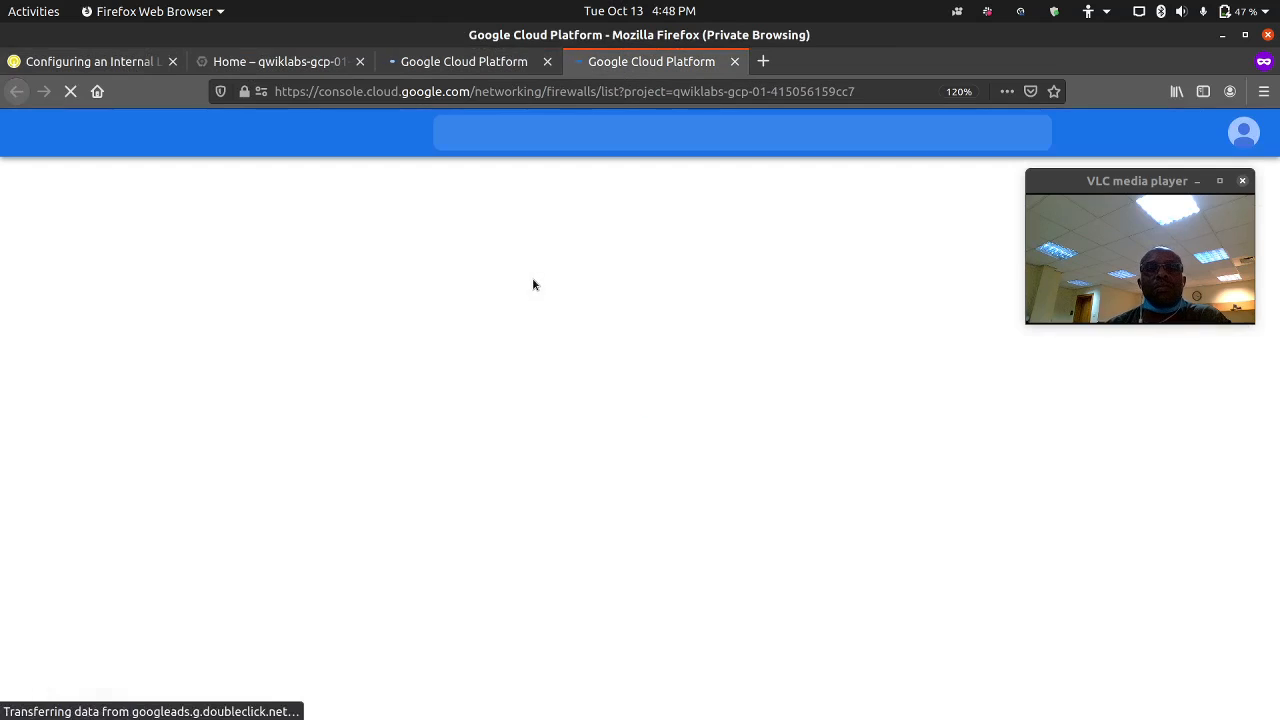
{"action": "left_click", "coordinate": [465, 66]}
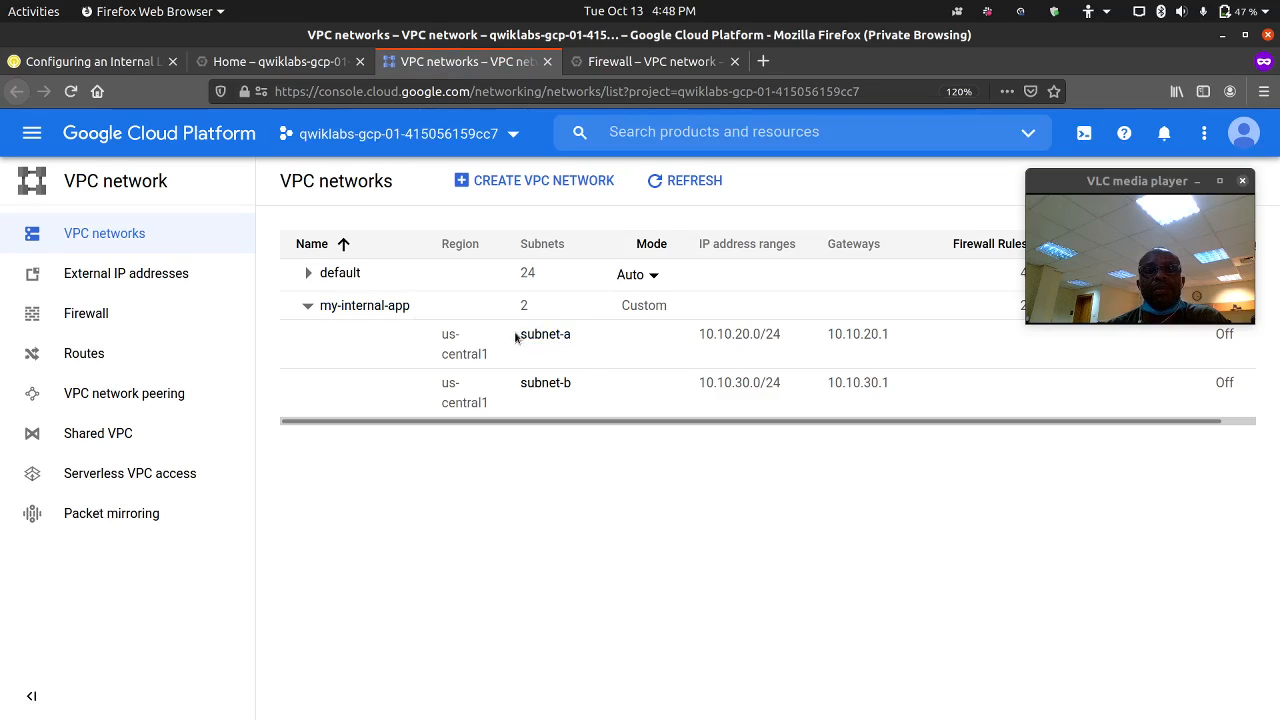
{"action": "left_click", "coordinate": [650, 61]}
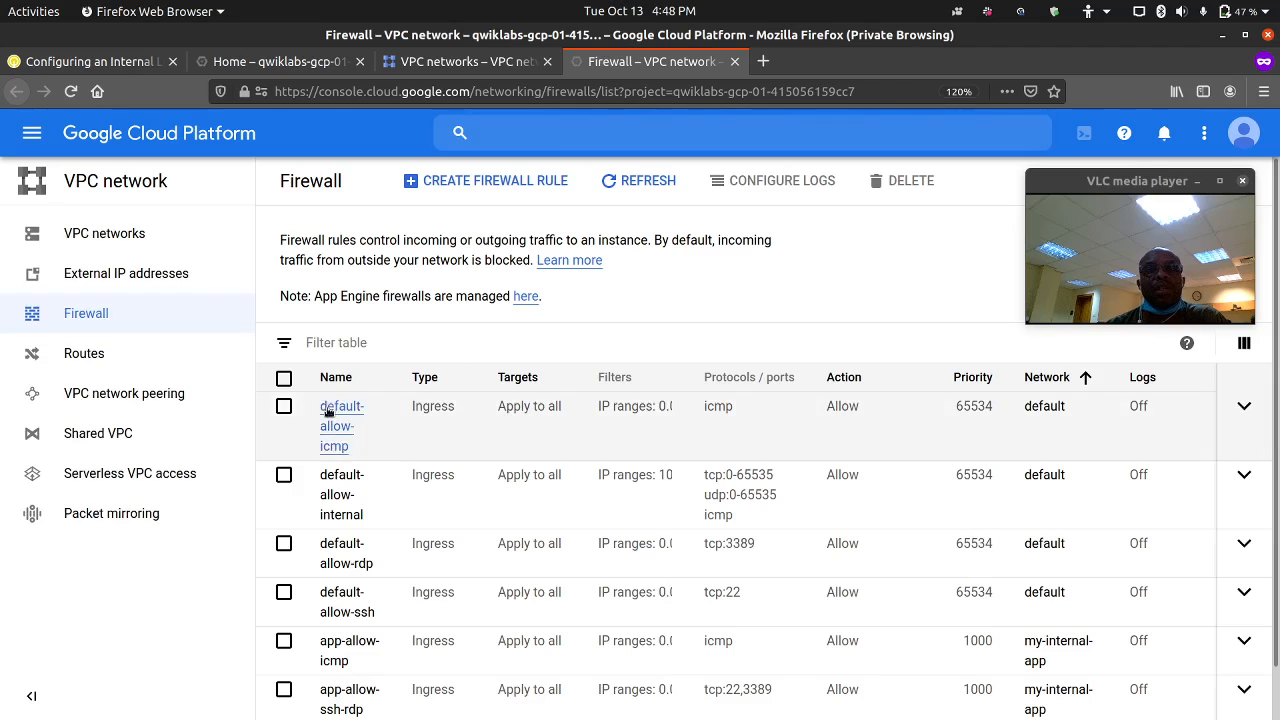
{"action": "scroll", "coordinate": [397, 342], "scroll_direction": "down", "scroll_amount": 1}
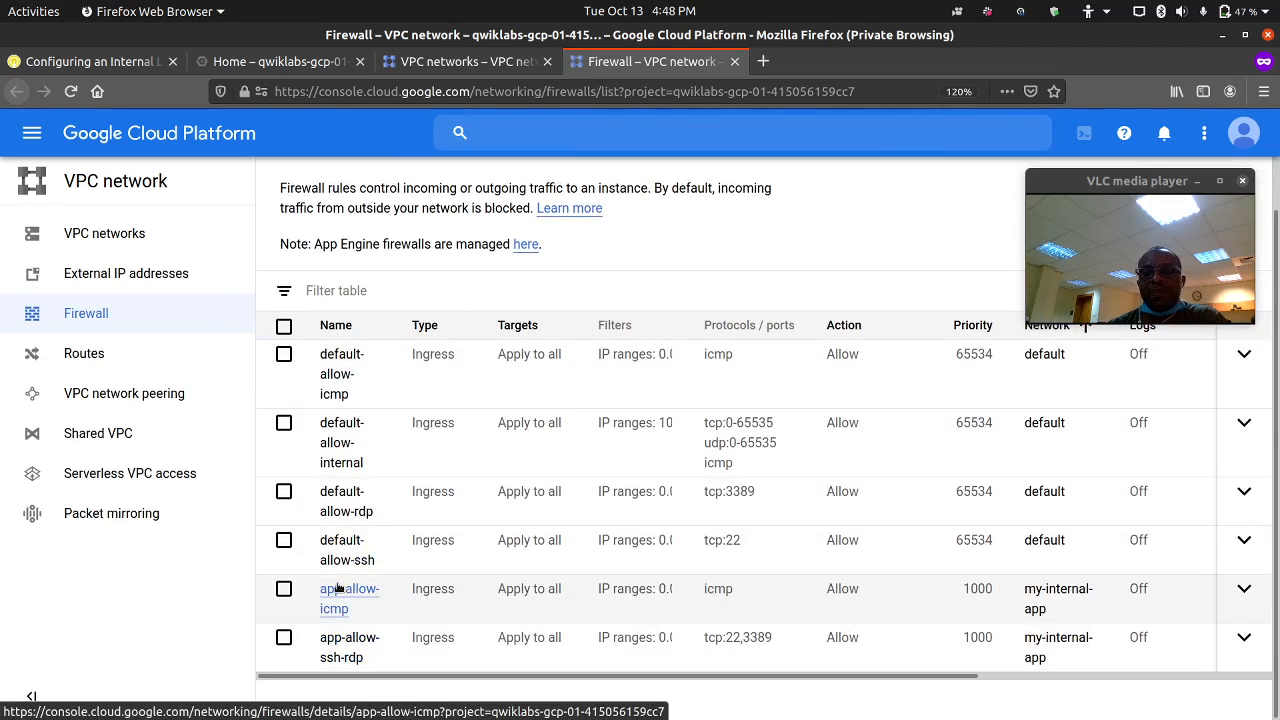
{"action": "scroll", "coordinate": [471, 561], "scroll_direction": "up", "scroll_amount": 1}
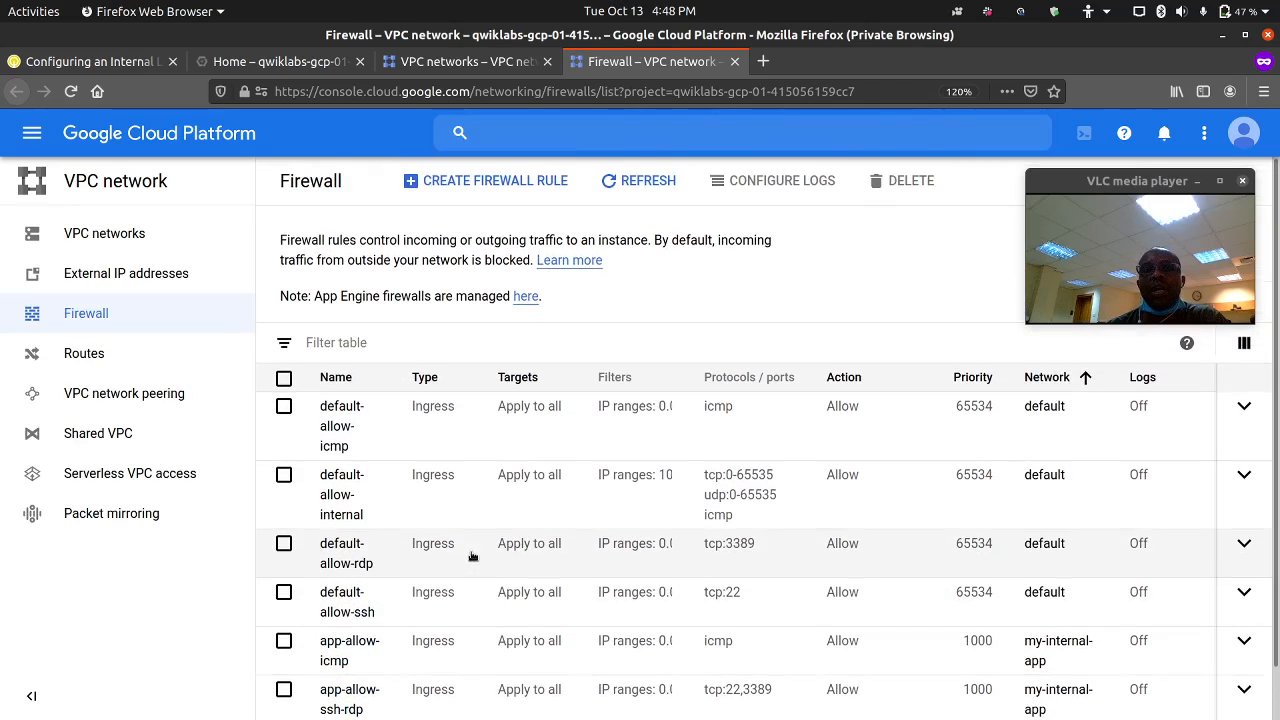
{"action": "scroll", "coordinate": [472, 555], "scroll_direction": "down", "scroll_amount": 1}
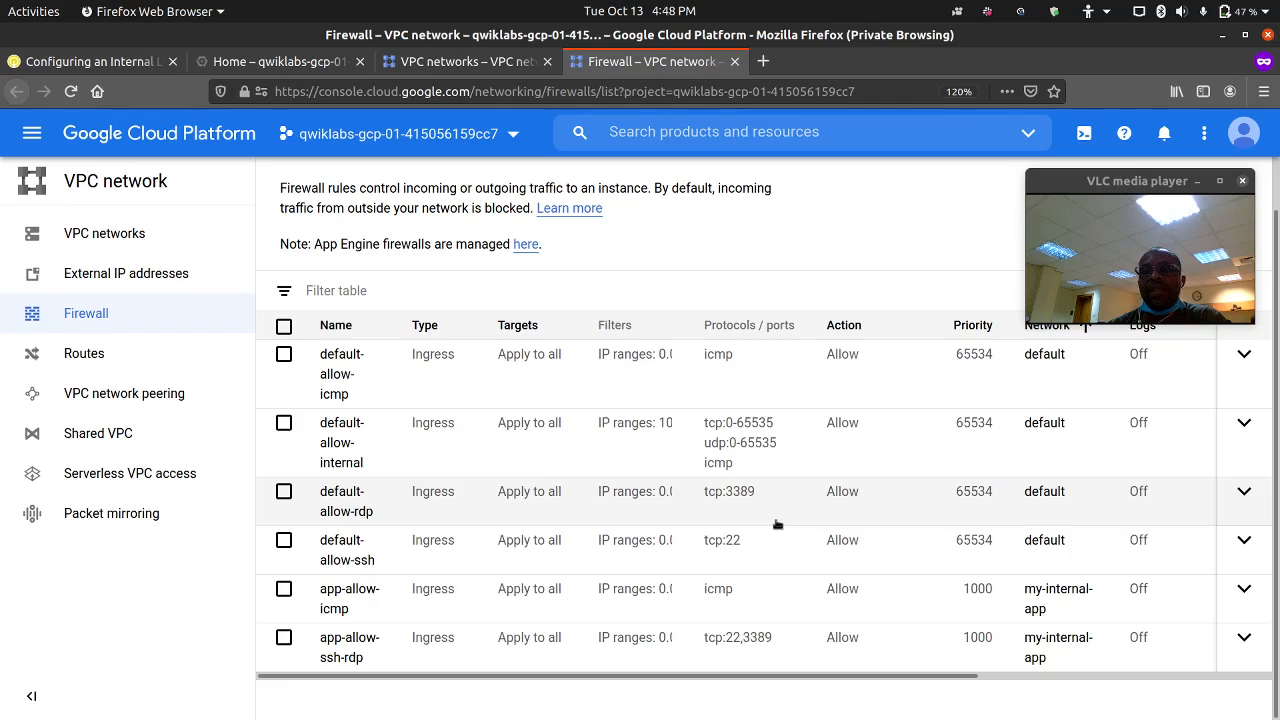
{"action": "scroll", "coordinate": [650, 440], "scroll_direction": "up", "scroll_amount": 1}
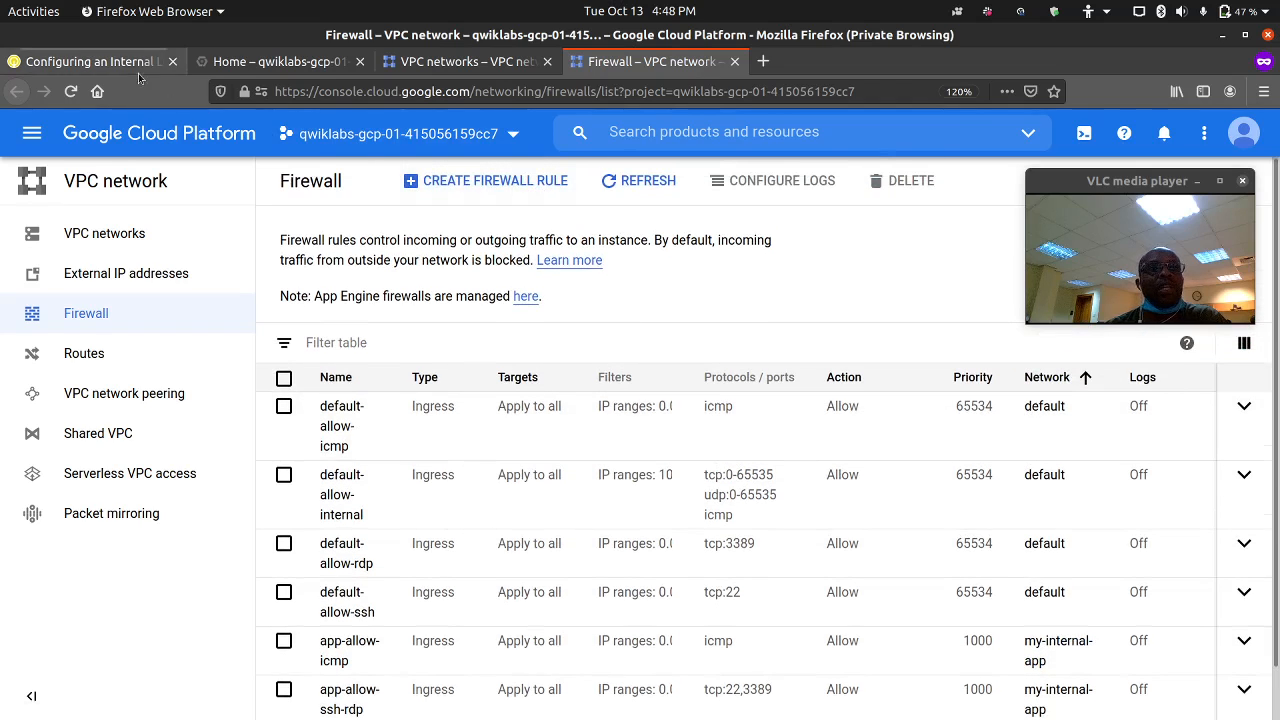
Start a new firewall rule named fw-allow-lb-access, as given in the lab instructions, and set its network to my-internal-app.
{"action": "left_click", "coordinate": [90, 61]}
{"action": "left_click", "coordinate": [560, 416]}
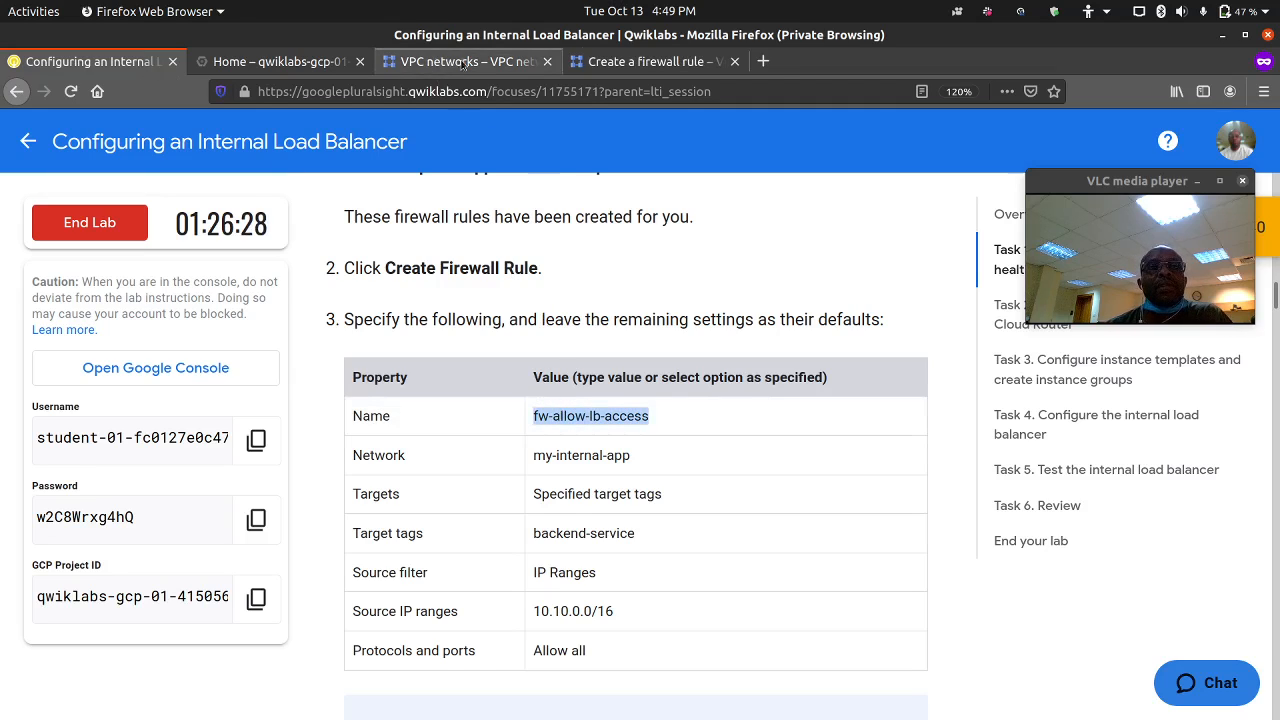
{"action": "left_click", "coordinate": [650, 61]}
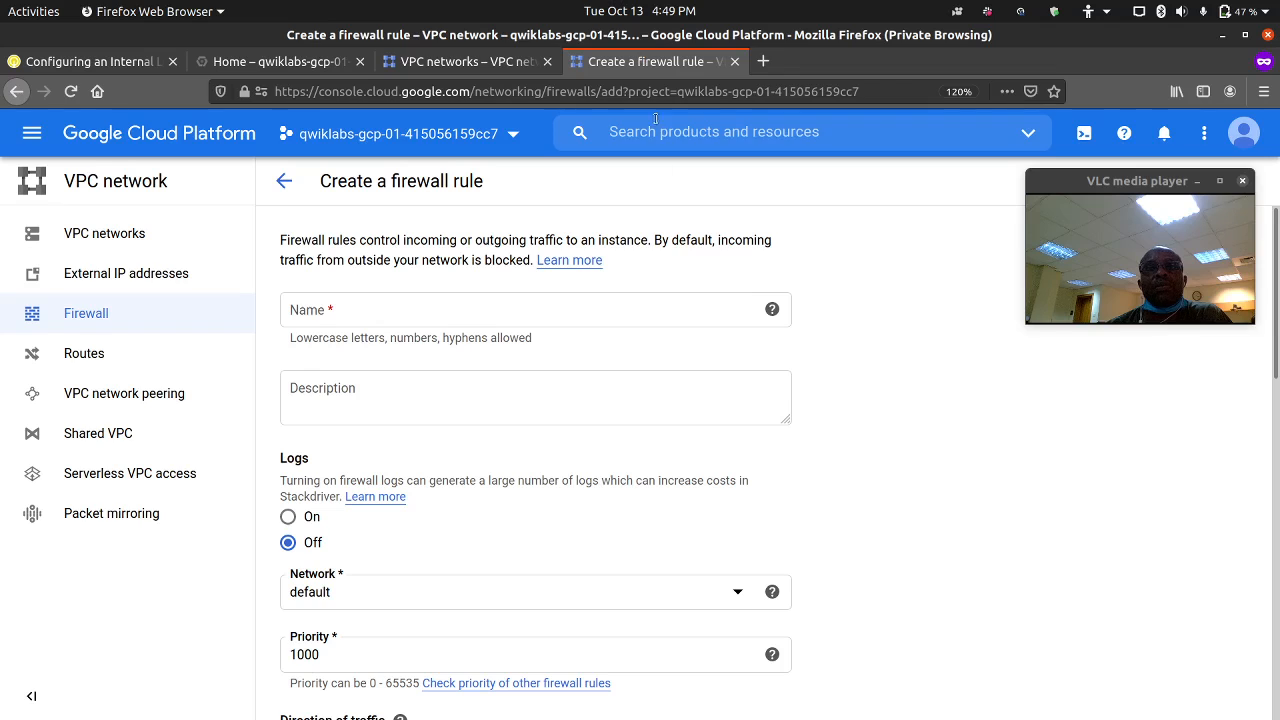
{"action": "left_click", "coordinate": [533, 314]}
{"action": "type", "text": "fw-allow-lb-access"}
{"action": "scroll", "coordinate": [463, 460], "scroll_direction": "down", "scroll_amount": 3}
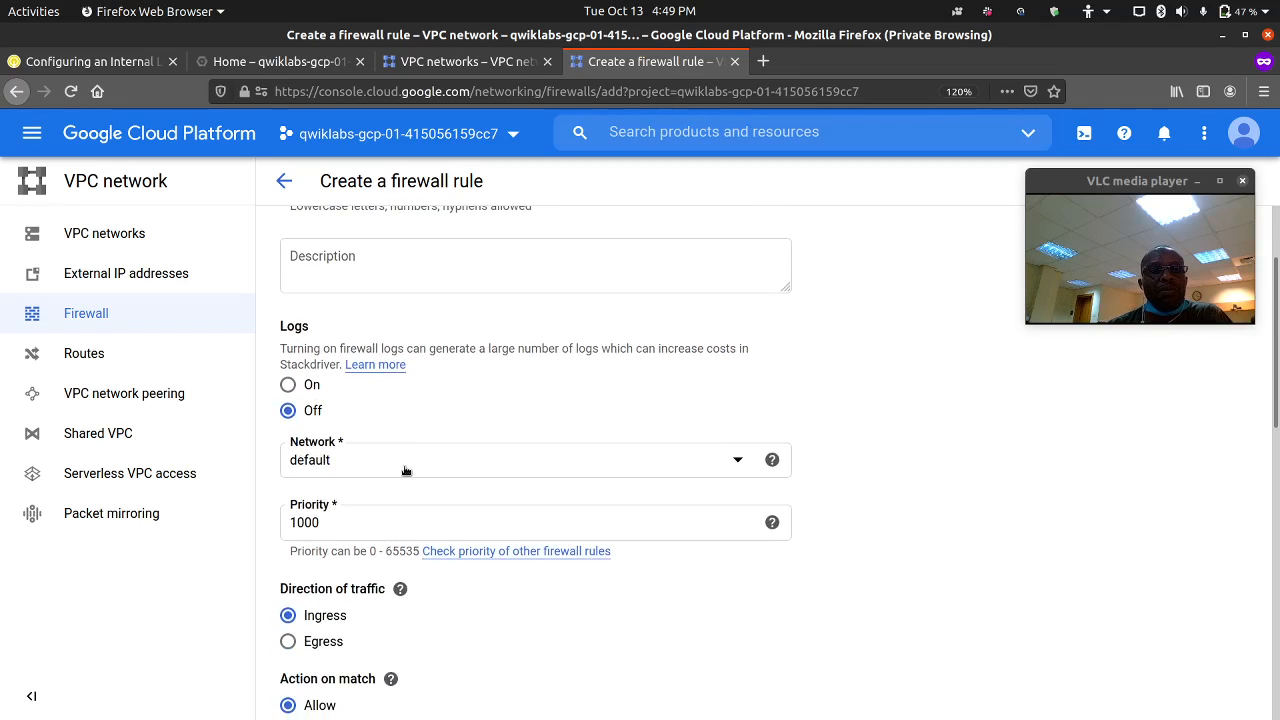
{"action": "left_click", "coordinate": [404, 469]}
{"action": "left_click", "coordinate": [362, 563]}
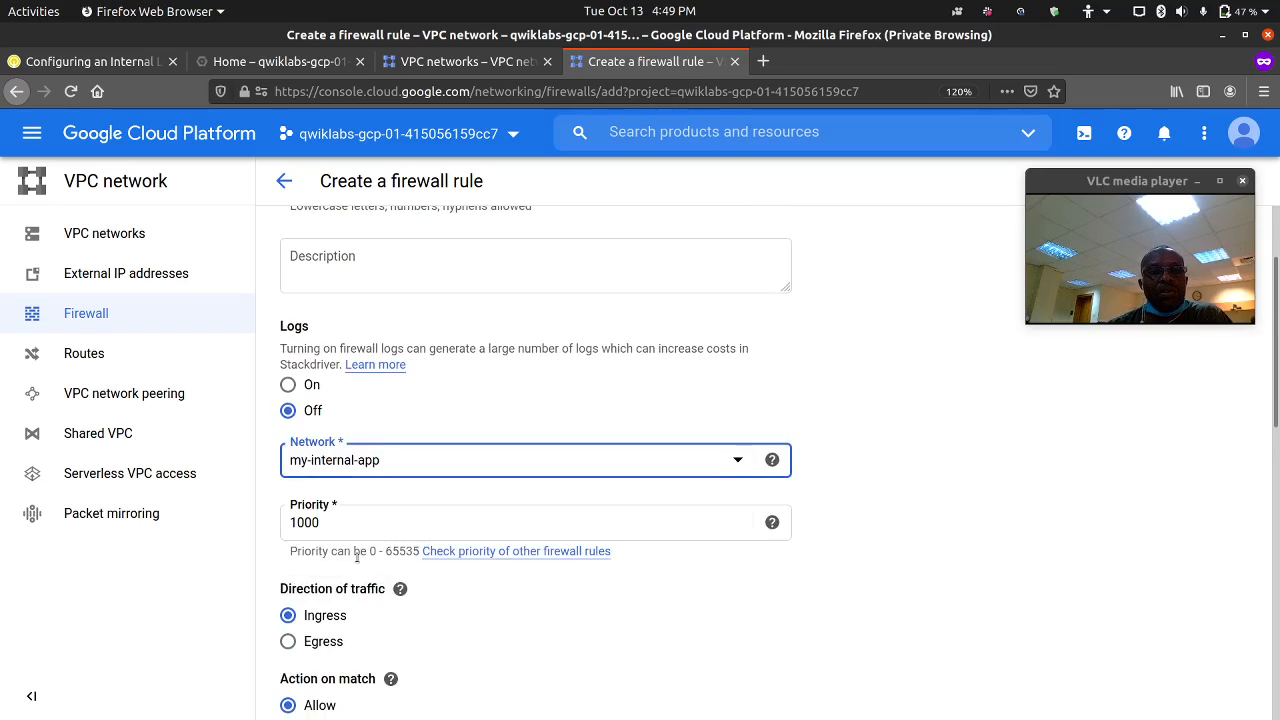
Add backend-service as the target tag of the new firewall rule.
{"action": "scroll", "coordinate": [356, 557], "scroll_direction": "down", "scroll_amount": 9}
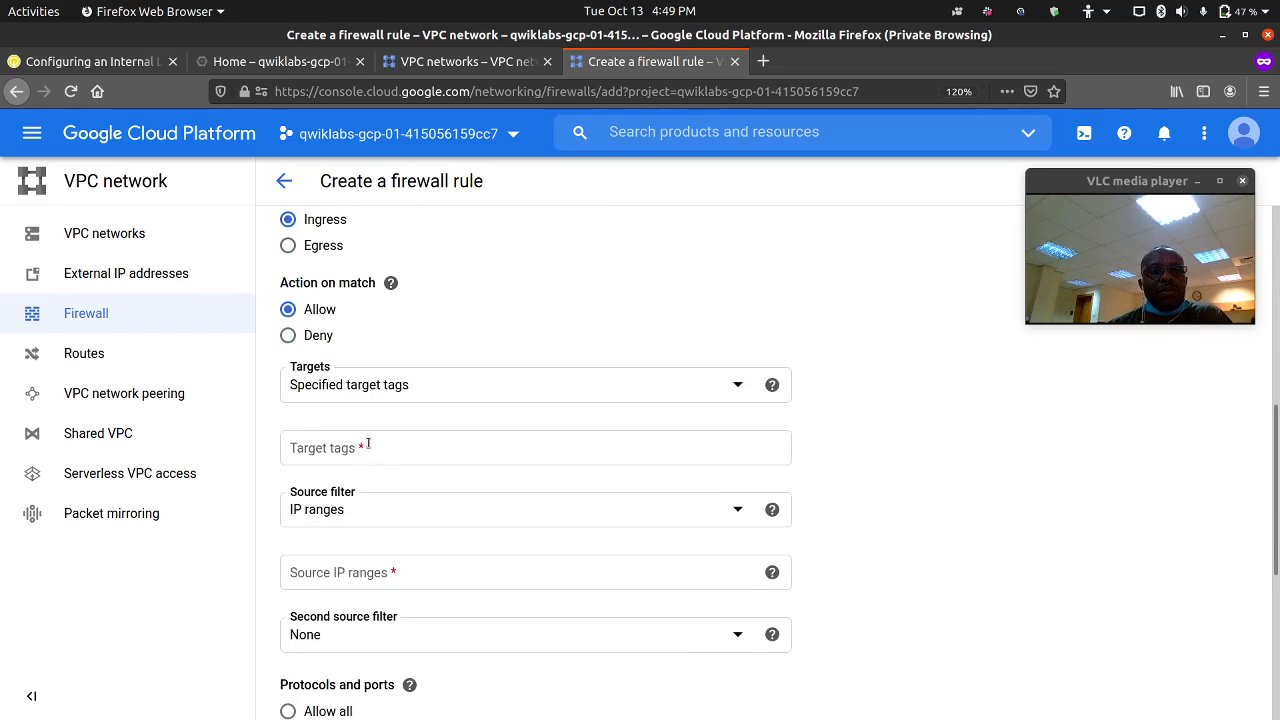
{"action": "left_click", "coordinate": [368, 444]}
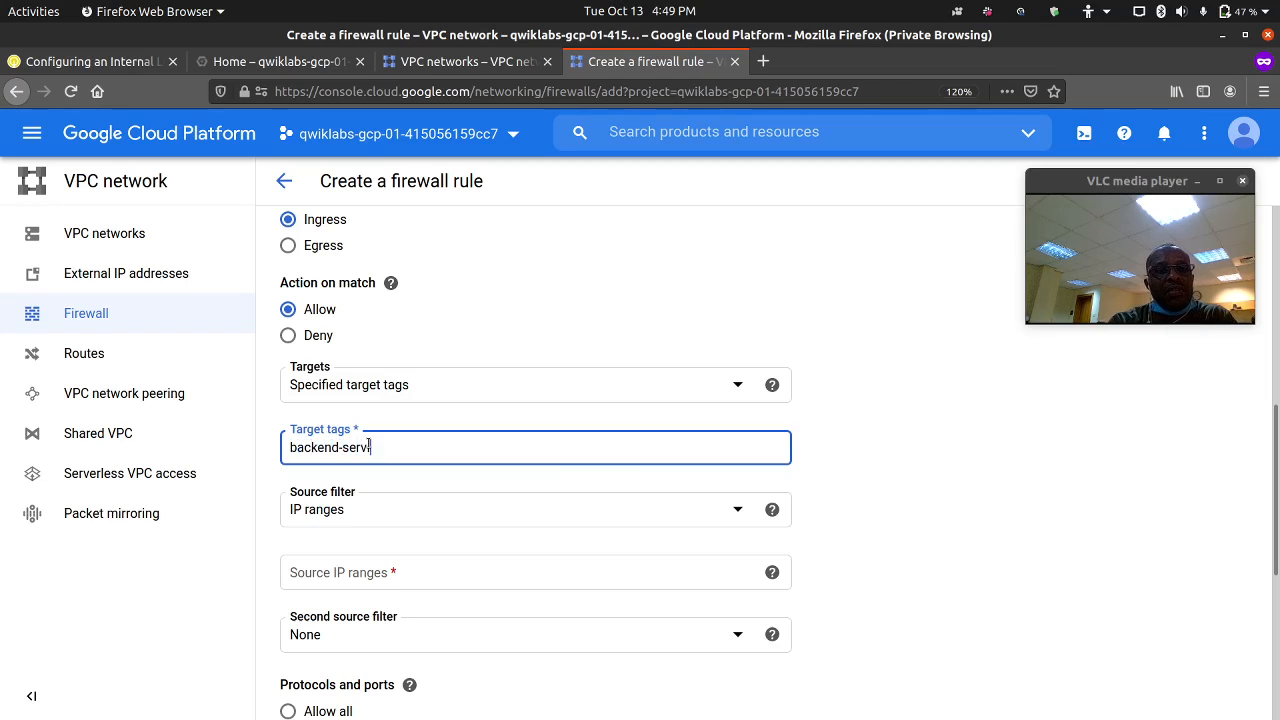
{"action": "type", "text": "backend-service"}
{"action": "key", "text": "Return"}
Add 10.10.0.0/16 from the lab instructions as the source IP range of the fw-allow-lb-access firewall rule.
{"action": "left_click", "coordinate": [387, 572]}
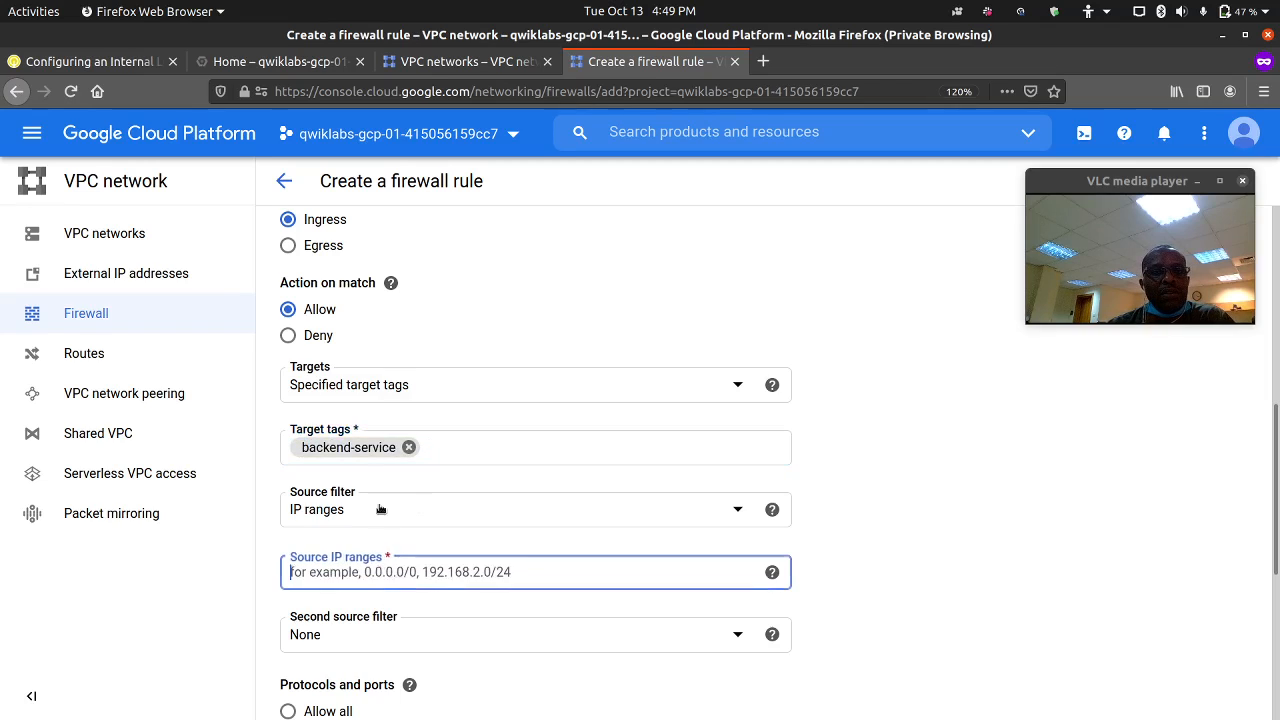
{"action": "left_click", "coordinate": [134, 62]}
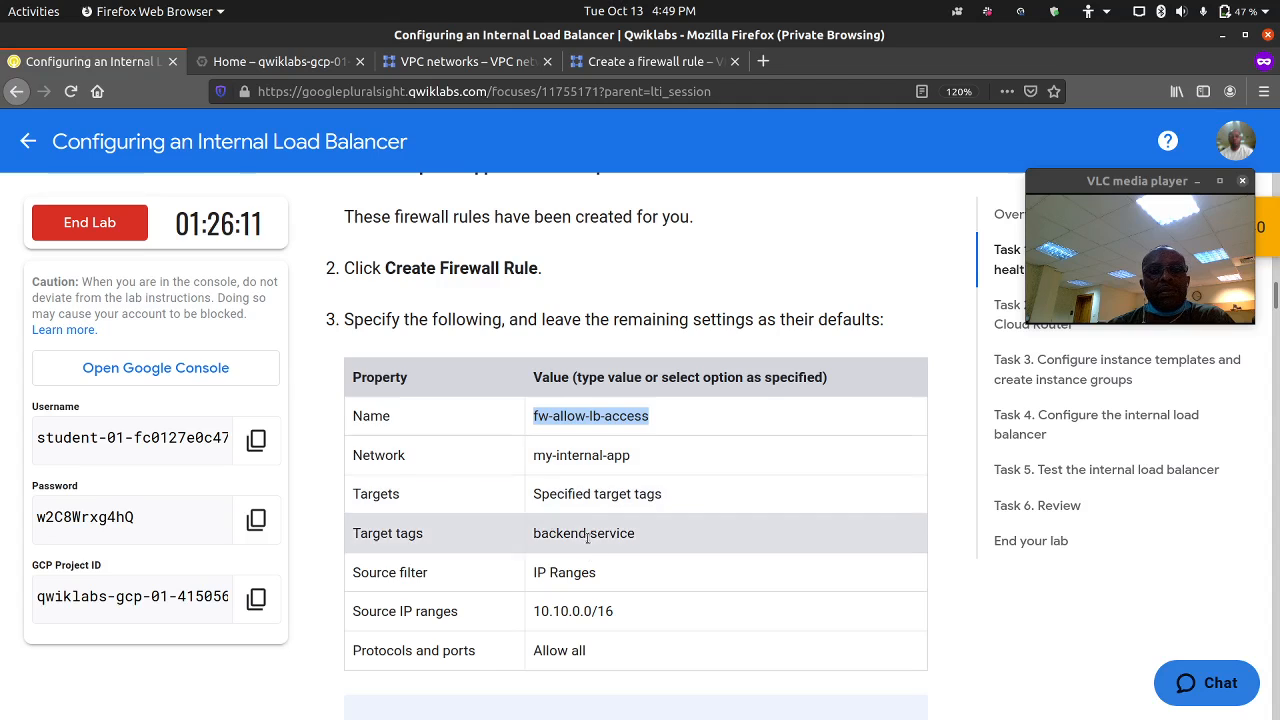
{"action": "left_click_drag", "start_coordinate": [618, 611], "coordinate": [535, 614]}
{"action": "key", "text": "ctrl+c"}
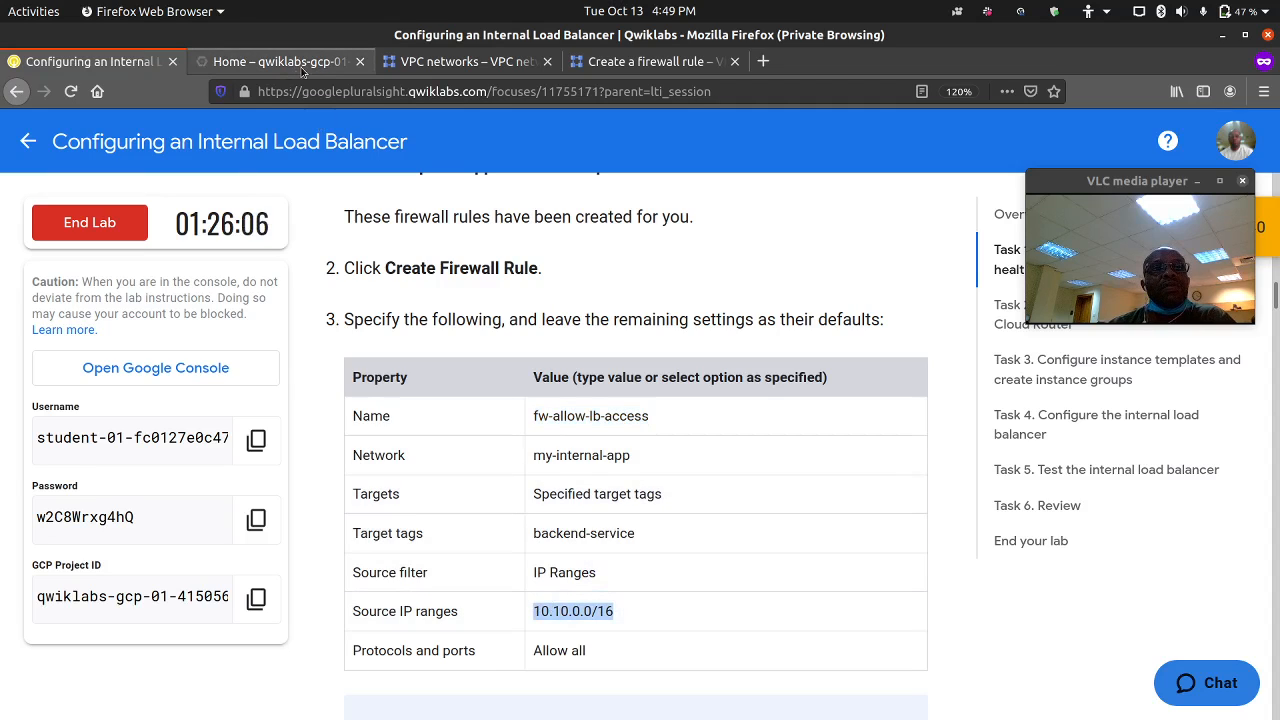
{"action": "left_click", "coordinate": [608, 62]}
{"action": "key", "text": "ctrl+v"}
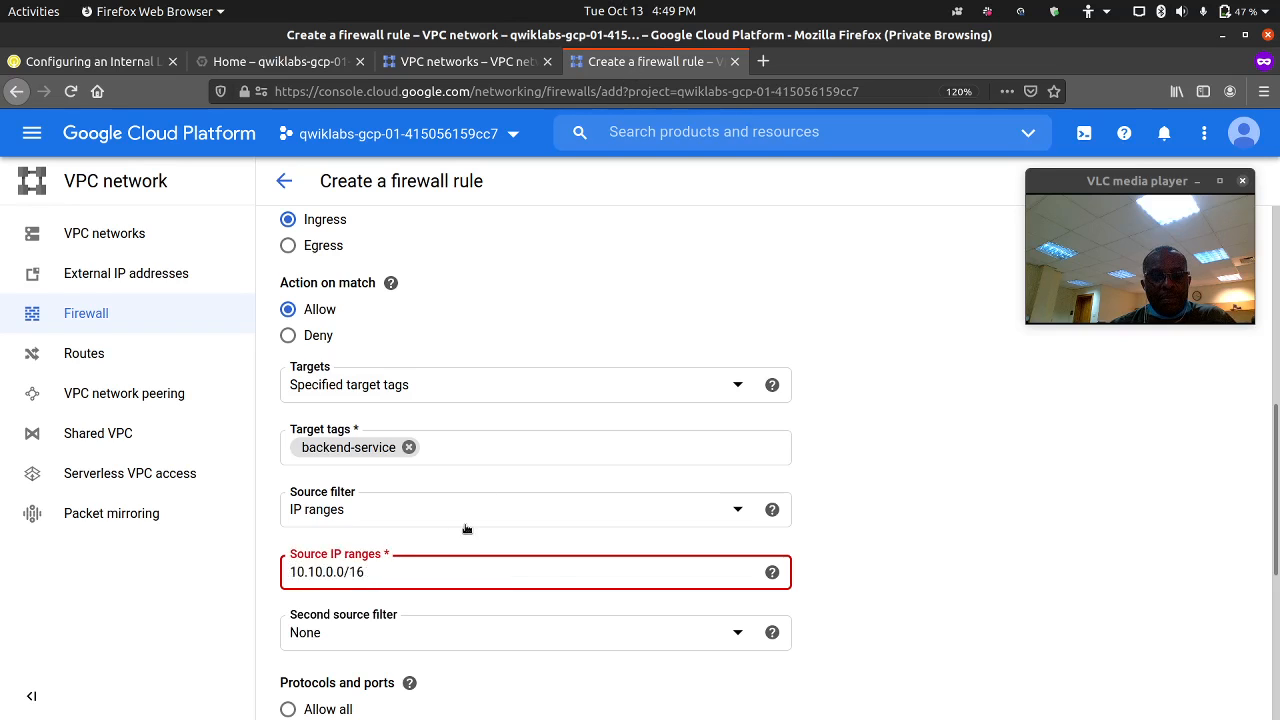
{"action": "key", "text": "Return"}
Allow all protocols and ports in the fw-allow-lb-access rule and create it.
{"action": "scroll", "coordinate": [453, 540], "scroll_direction": "down", "scroll_amount": 3}
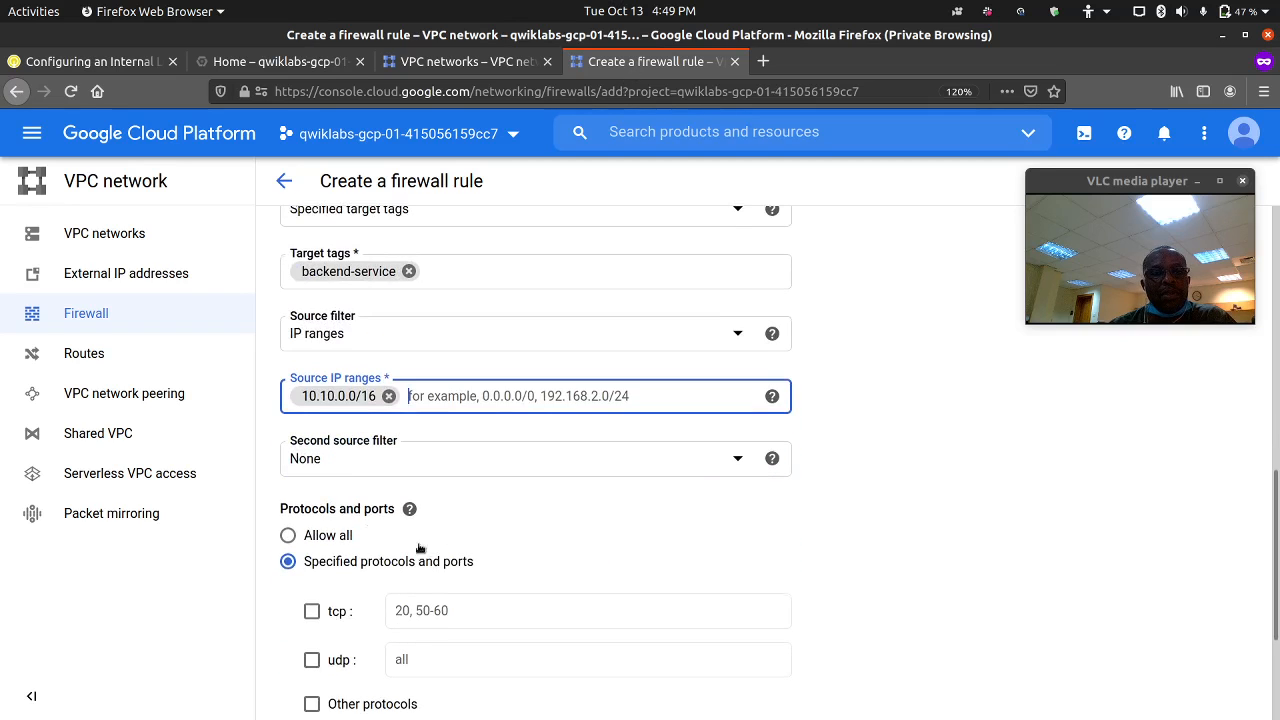
{"action": "left_click", "coordinate": [325, 537]}
{"action": "left_click", "coordinate": [315, 624]}
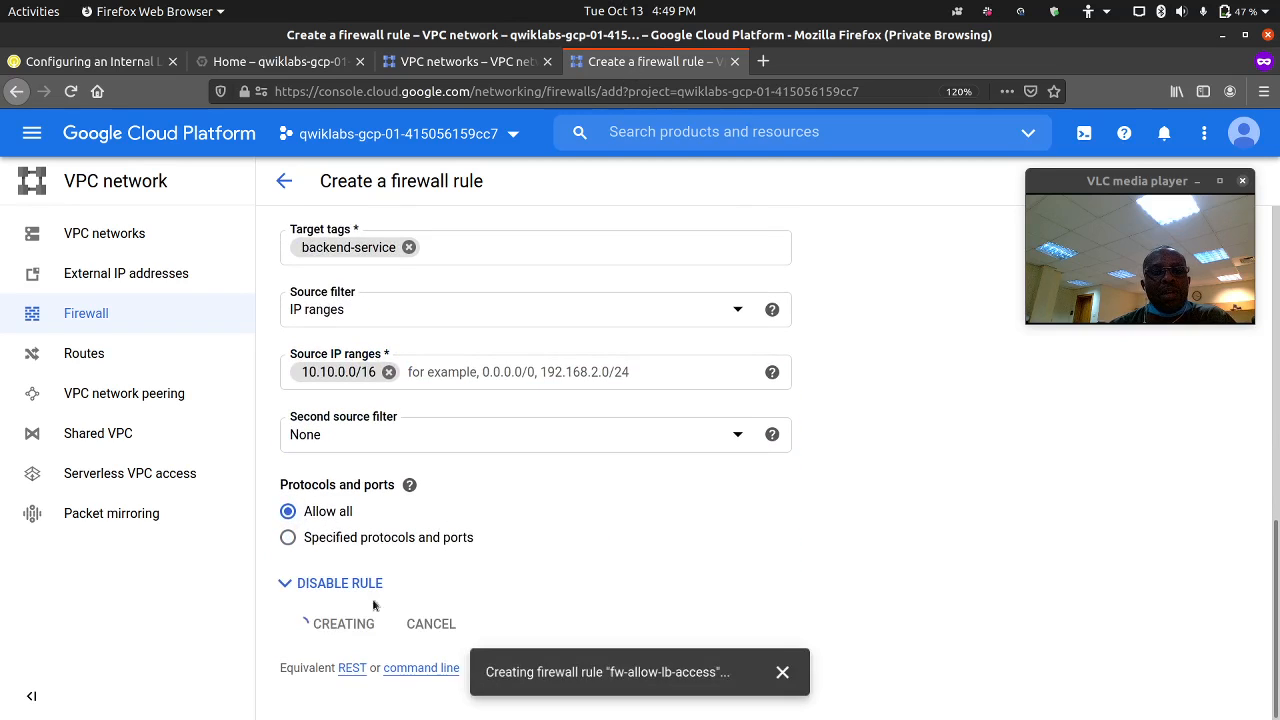
Start another new firewall rule and name it fw-allow-health-checks, copying the name from the lab instructions.
{"action": "left_click", "coordinate": [134, 64]}
{"action": "scroll", "coordinate": [474, 380], "scroll_direction": "down", "scroll_amount": 10}
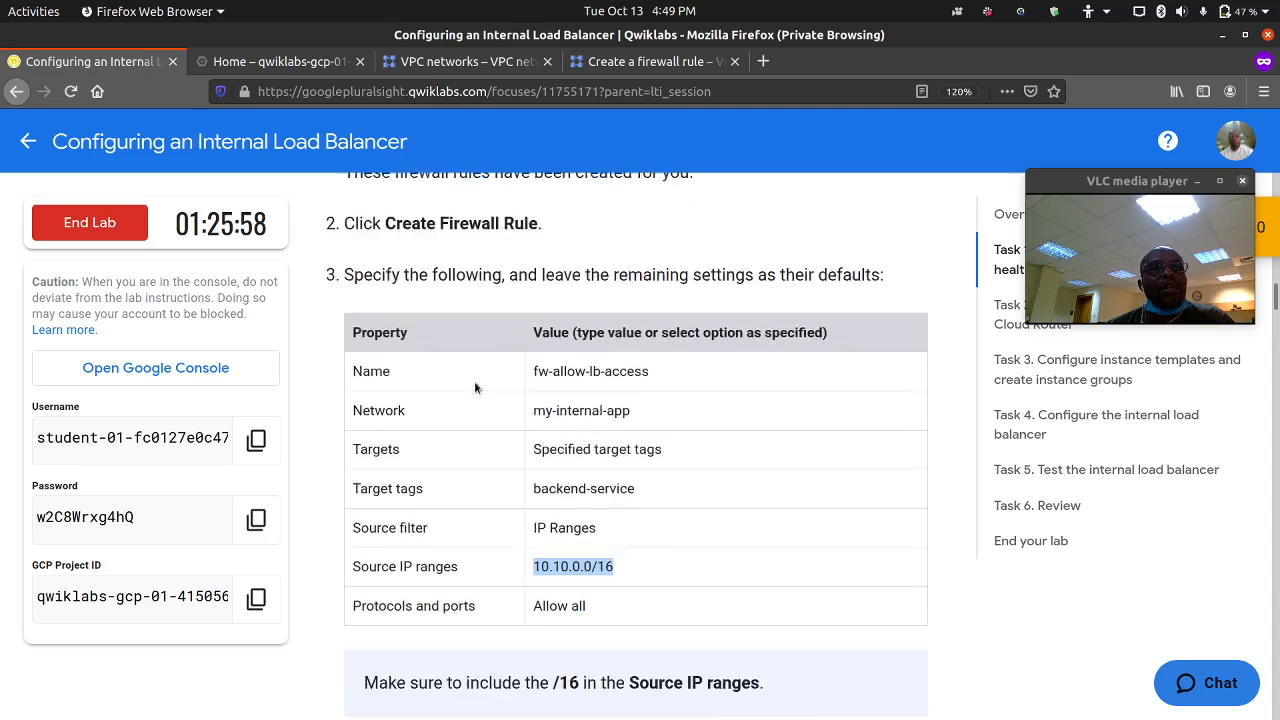
{"action": "scroll", "coordinate": [475, 369], "scroll_direction": "down", "scroll_amount": 1}
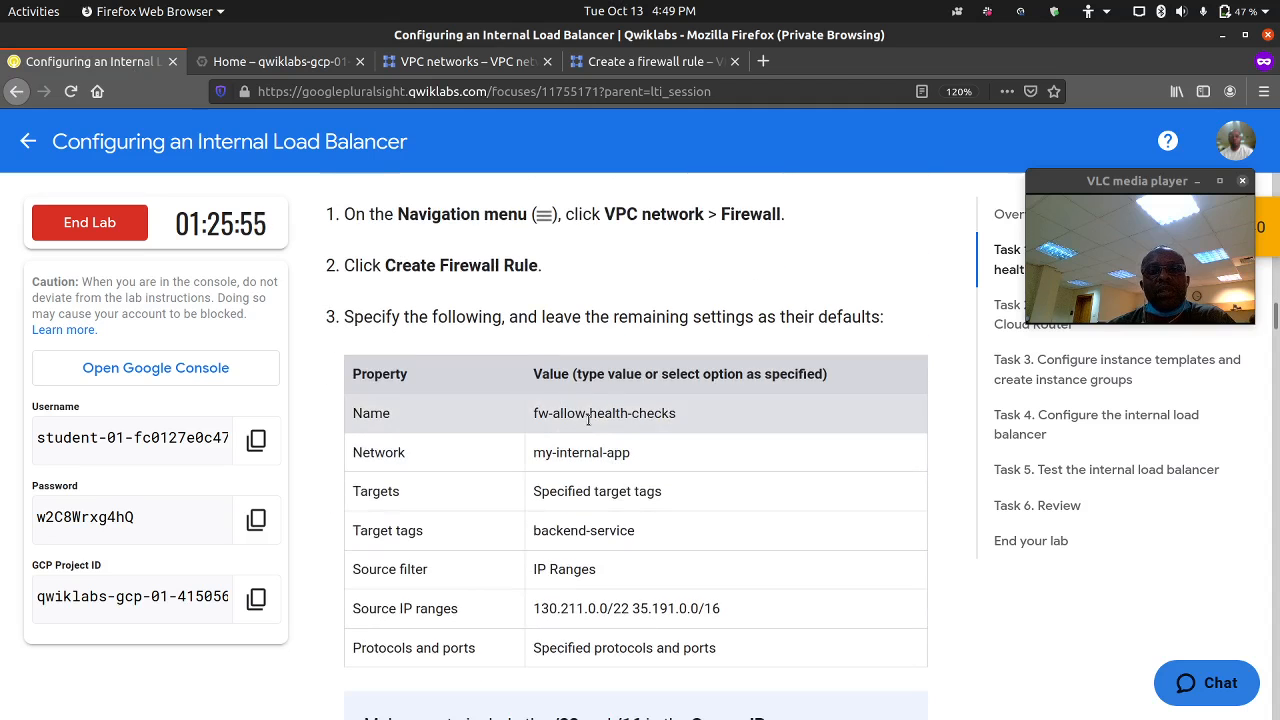
{"action": "triple_click", "coordinate": [605, 413]}
{"action": "right_click", "coordinate": [605, 423]}
{"action": "left_click", "coordinate": [612, 431]}
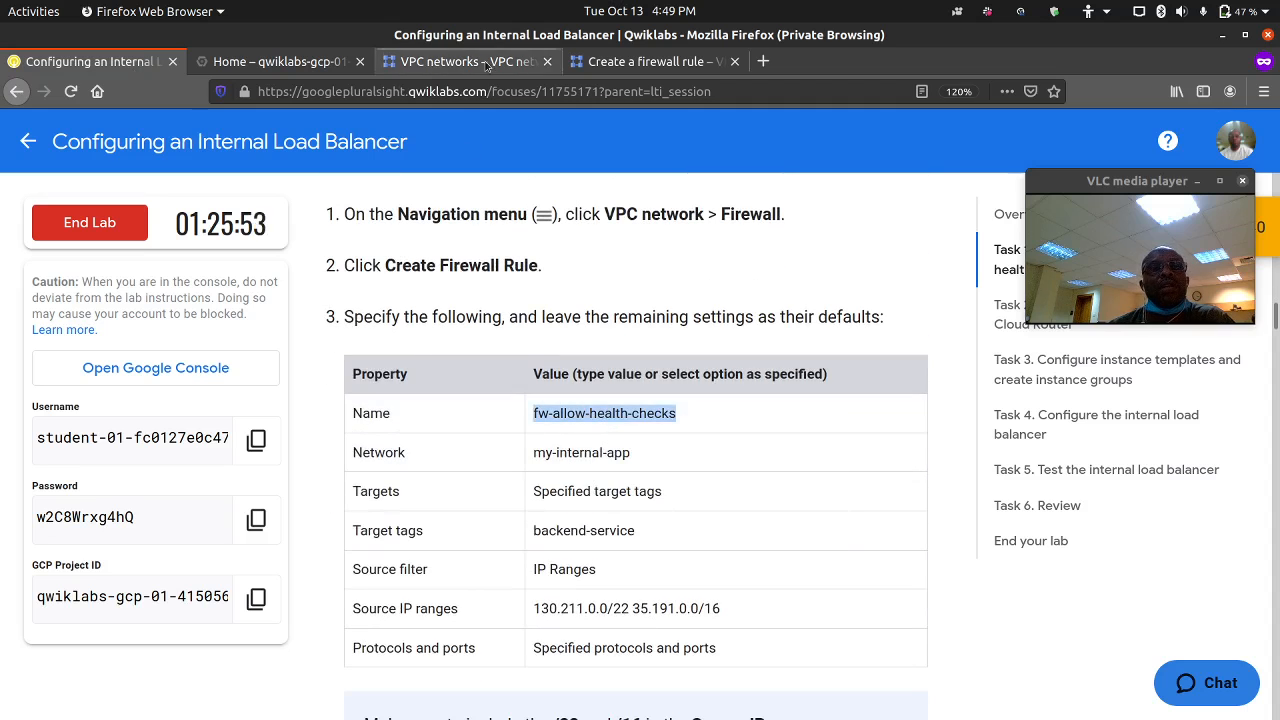
{"action": "left_click", "coordinate": [655, 61]}
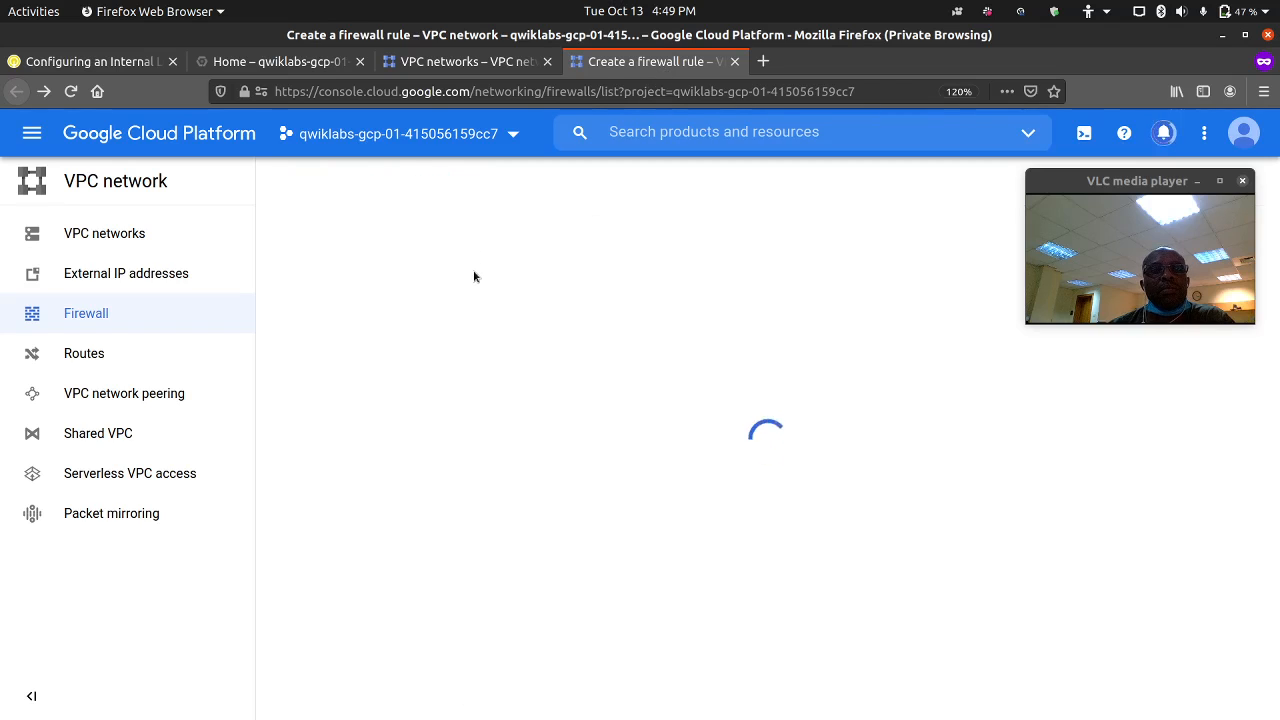
{"action": "left_click", "coordinate": [440, 178]}
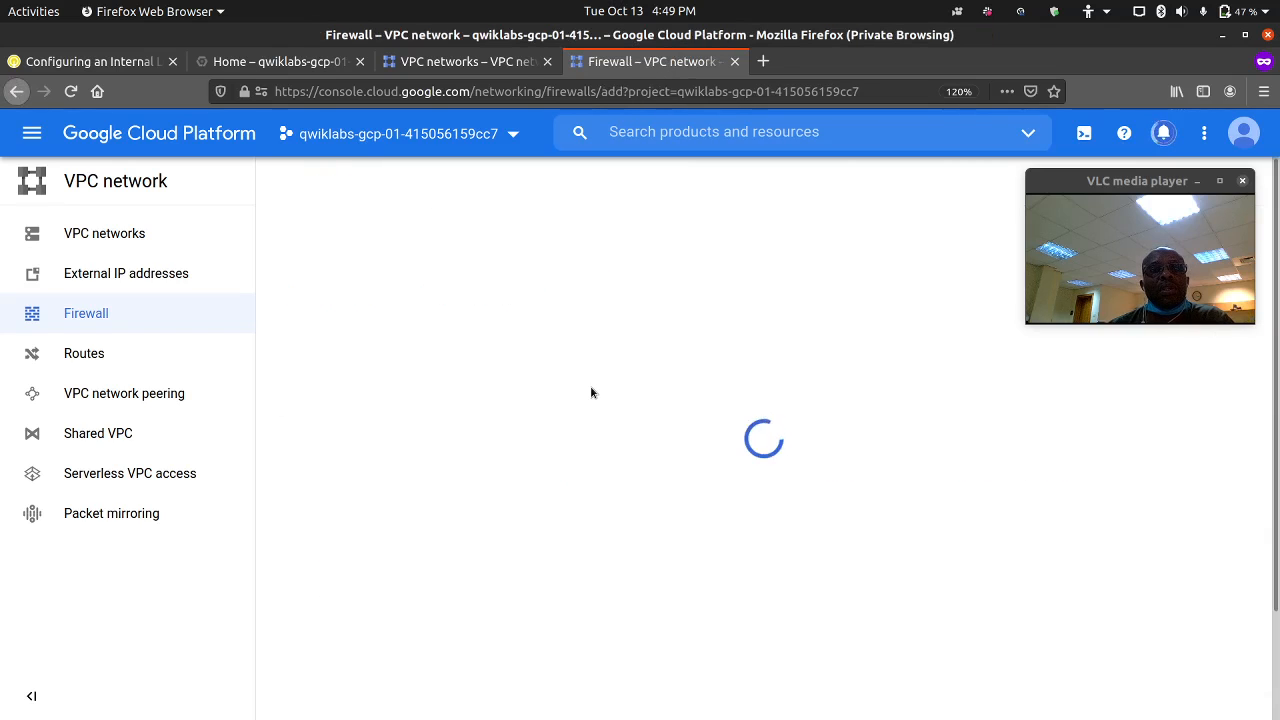
{"action": "left_click", "coordinate": [391, 314]}
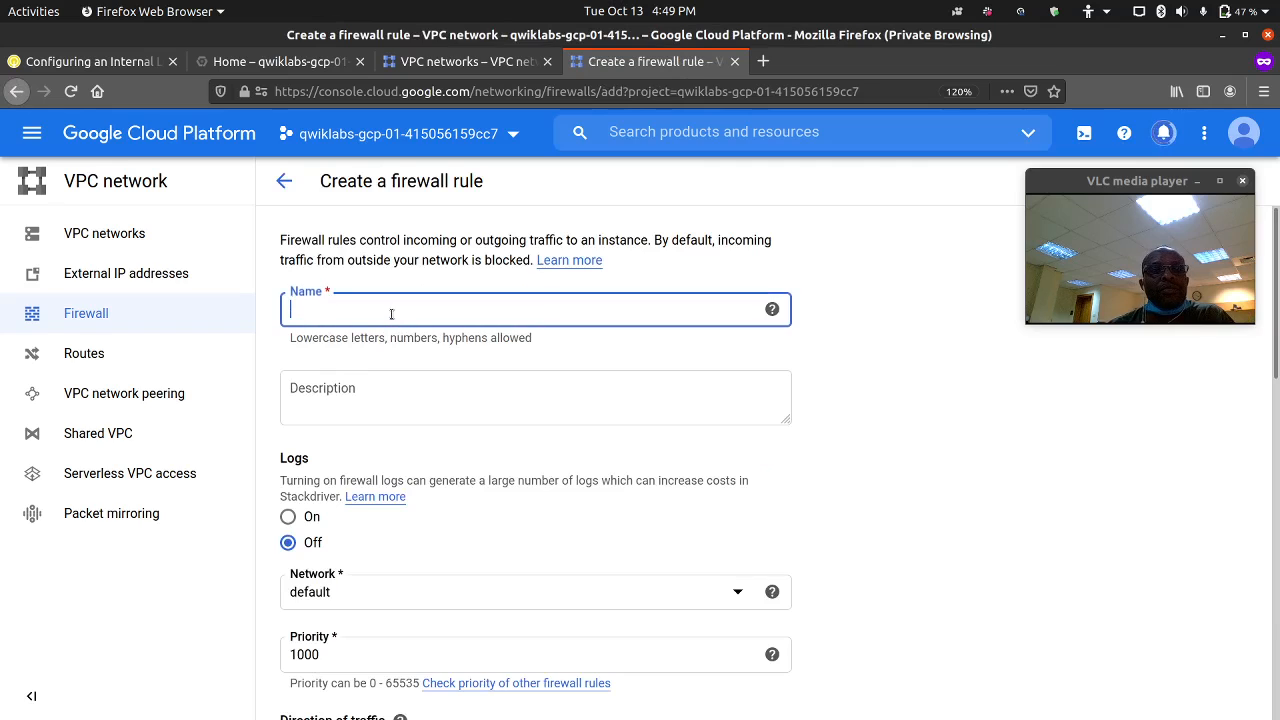
{"action": "key", "text": "ctrl+v"}
Set the health-check rule's network to my-internal-app and add backend-service as its target tag.
{"action": "scroll", "coordinate": [370, 512], "scroll_direction": "down", "scroll_amount": 3}
{"action": "scroll", "coordinate": [370, 512], "scroll_direction": "down", "scroll_amount": 2}
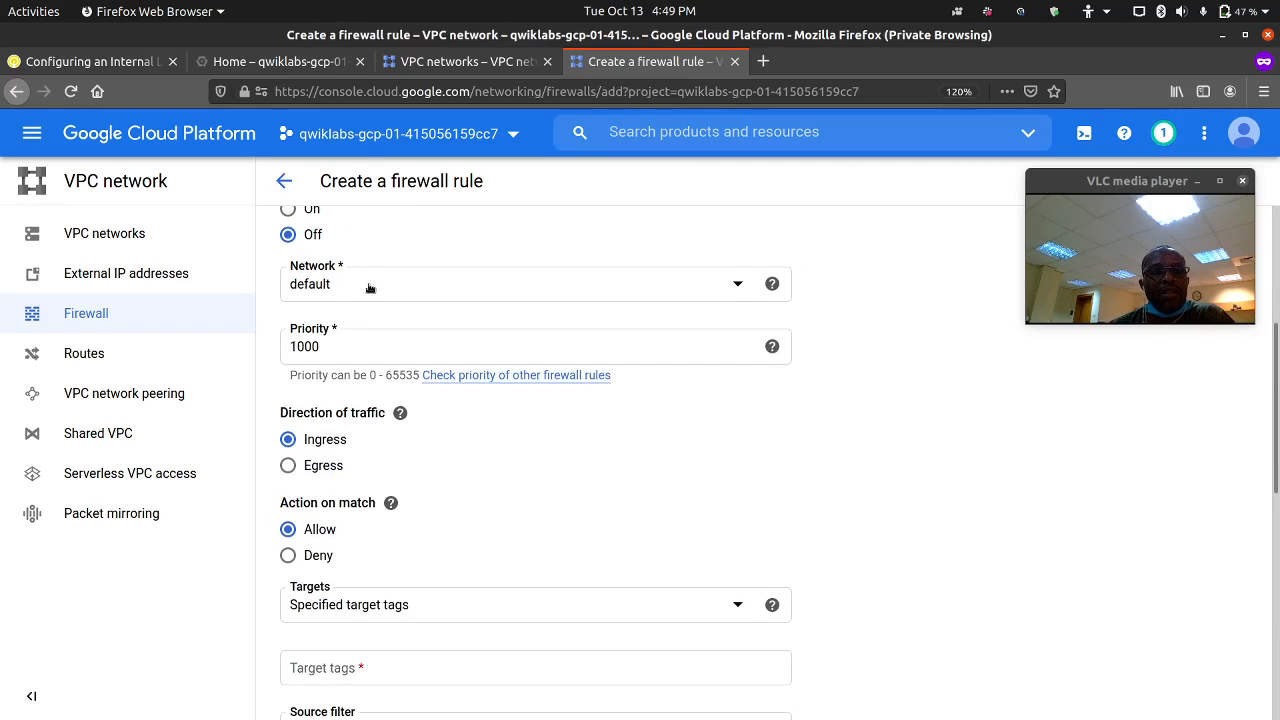
{"action": "left_click", "coordinate": [368, 284]}
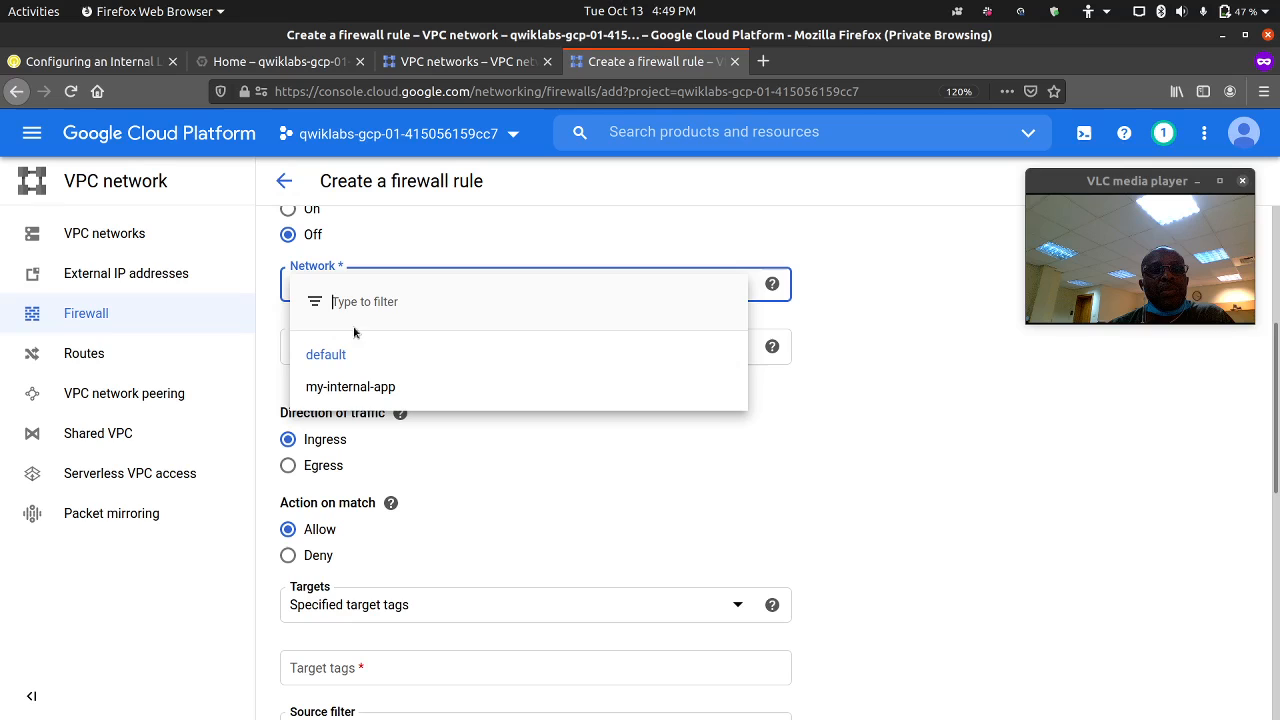
{"action": "left_click", "coordinate": [350, 384]}
{"action": "scroll", "coordinate": [388, 555], "scroll_direction": "down", "scroll_amount": 3}
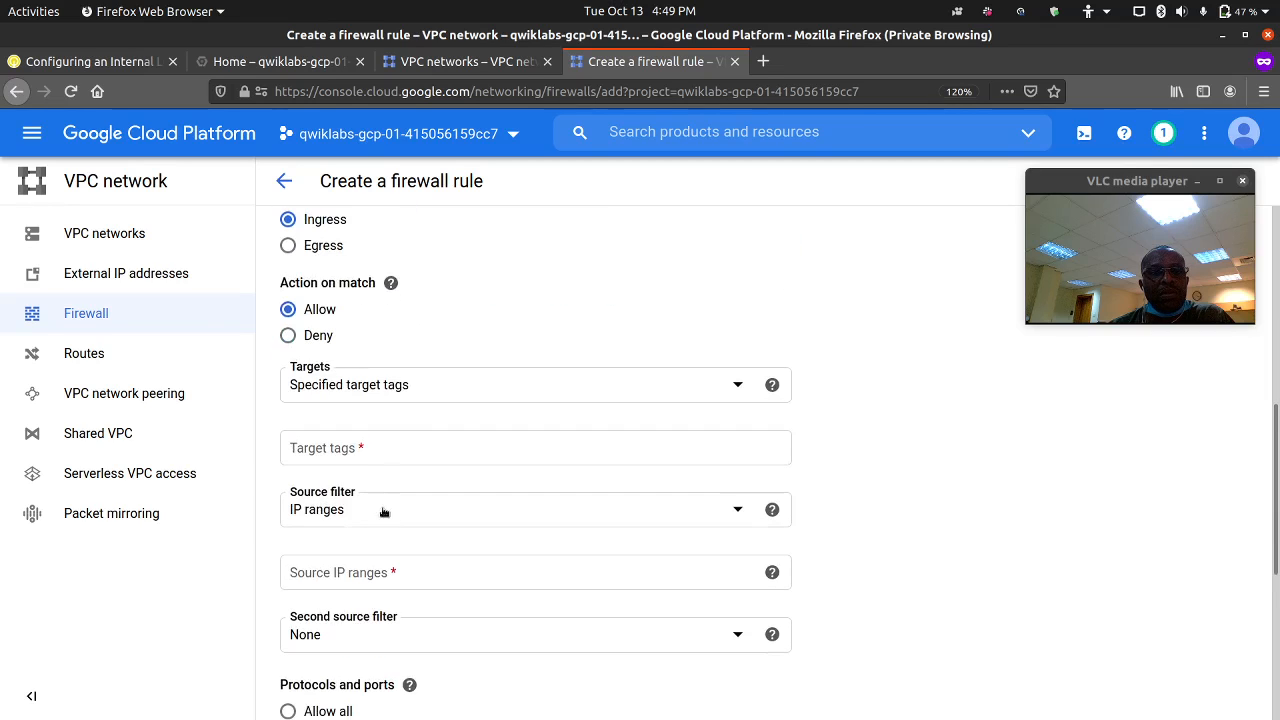
{"action": "left_click", "coordinate": [398, 452]}
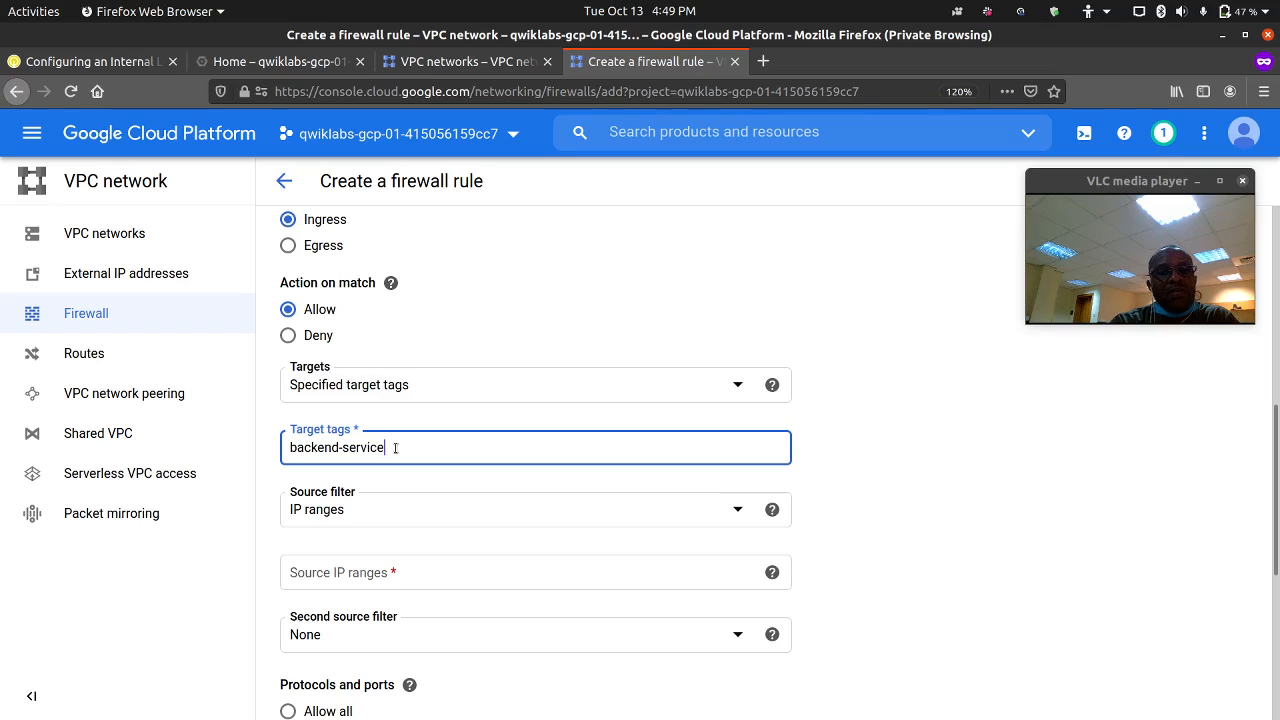
{"action": "key", "text": "Return"}
{"action": "scroll", "coordinate": [431, 549], "scroll_direction": "down", "scroll_amount": 1}
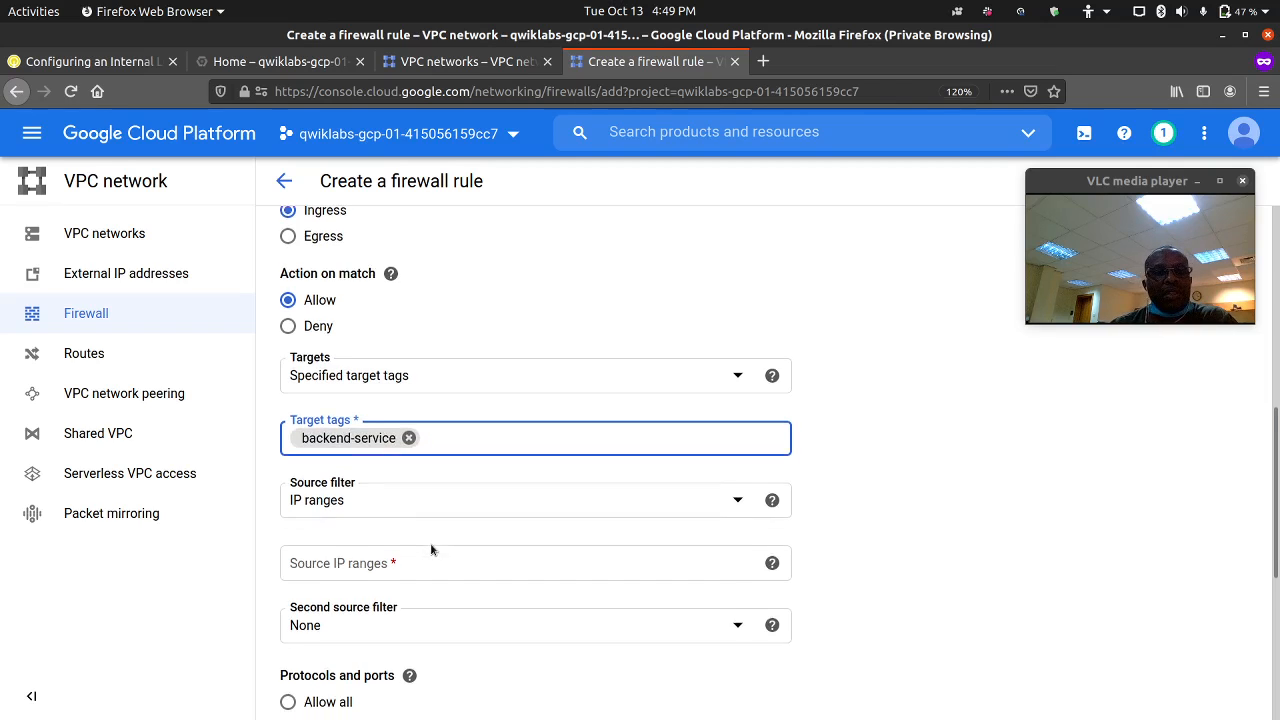
{"action": "left_click", "coordinate": [395, 538]}
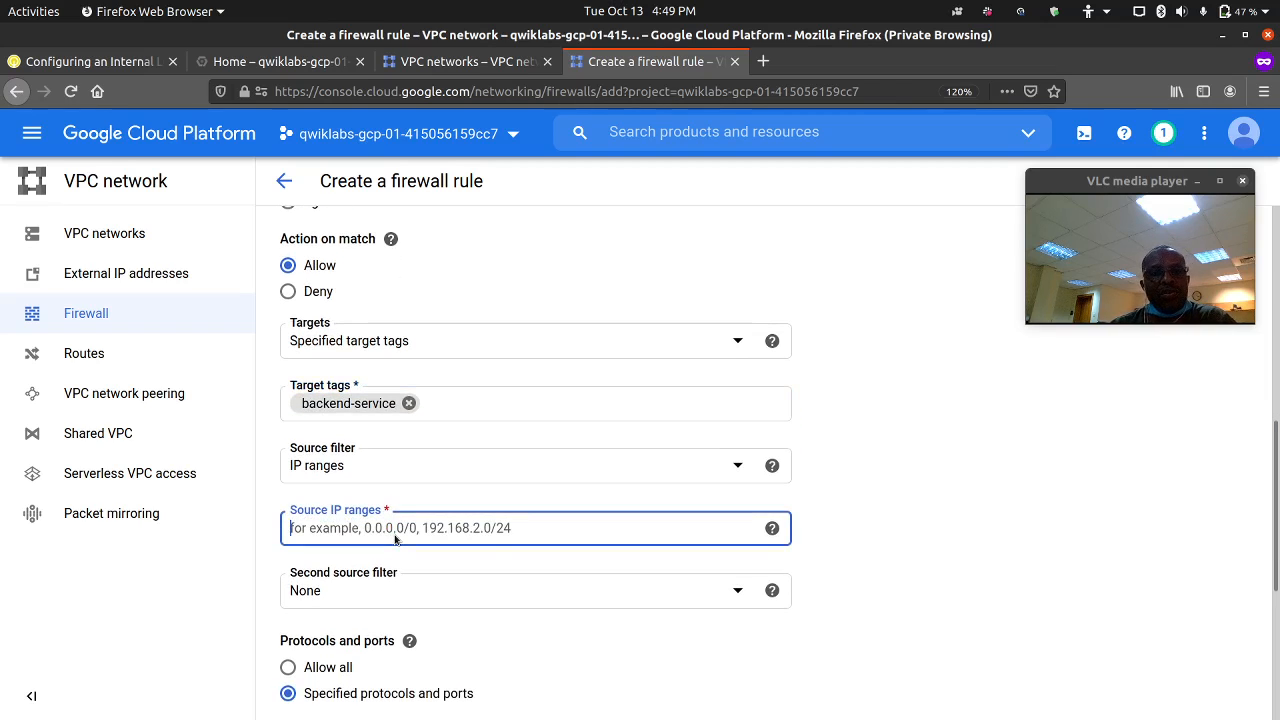
{"action": "key", "text": "ctrl+v"}
{"action": "left_click_drag", "start_coordinate": [375, 527], "coordinate": [232, 513]}
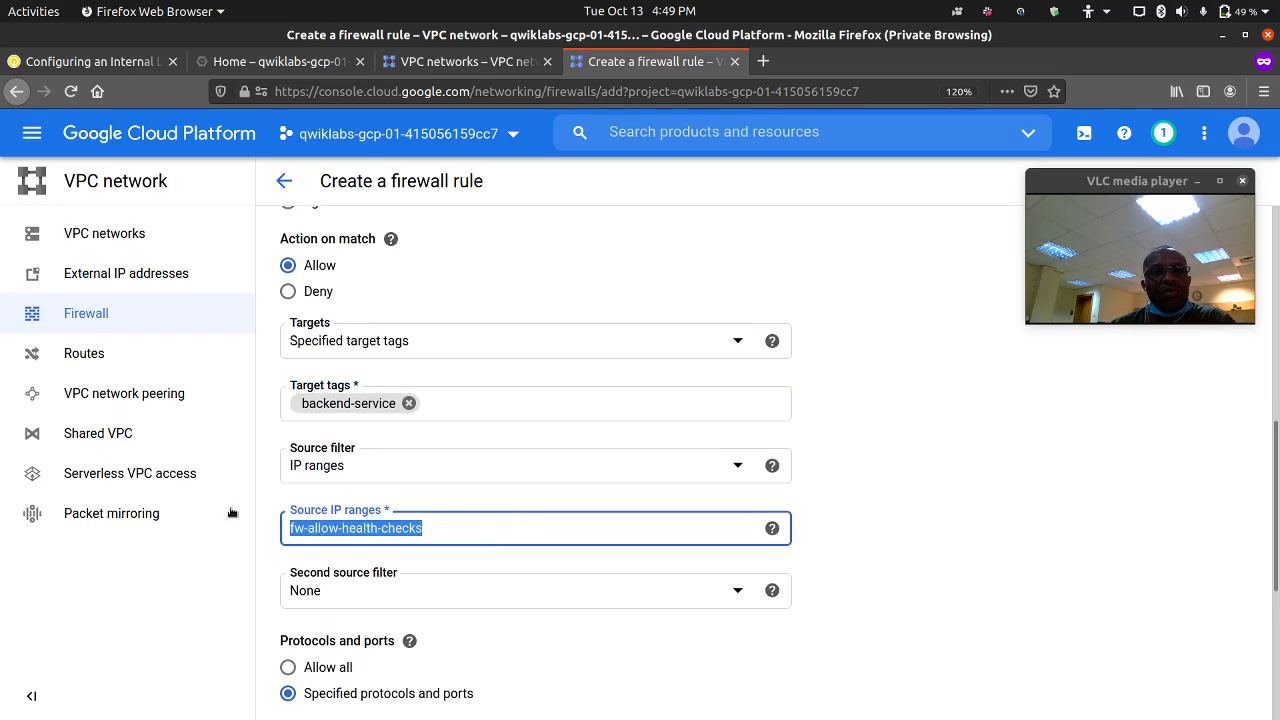
{"action": "key", "text": "BackSpace"}
Add 130.211.0.0/22 and 35.191.0.0/16 from the lab instructions as separate source IP ranges of the health-check rule.
{"action": "left_click", "coordinate": [142, 68]}
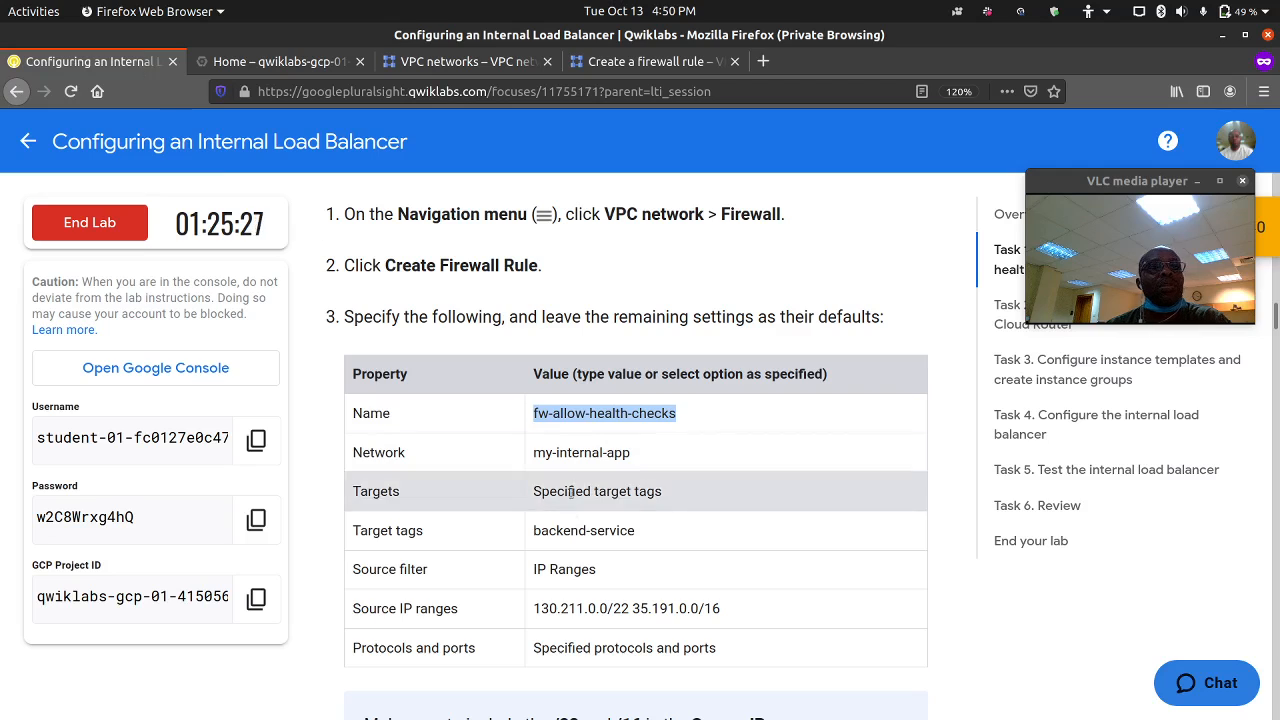
{"action": "triple_click", "coordinate": [634, 606]}
{"action": "right_click", "coordinate": [634, 606]}
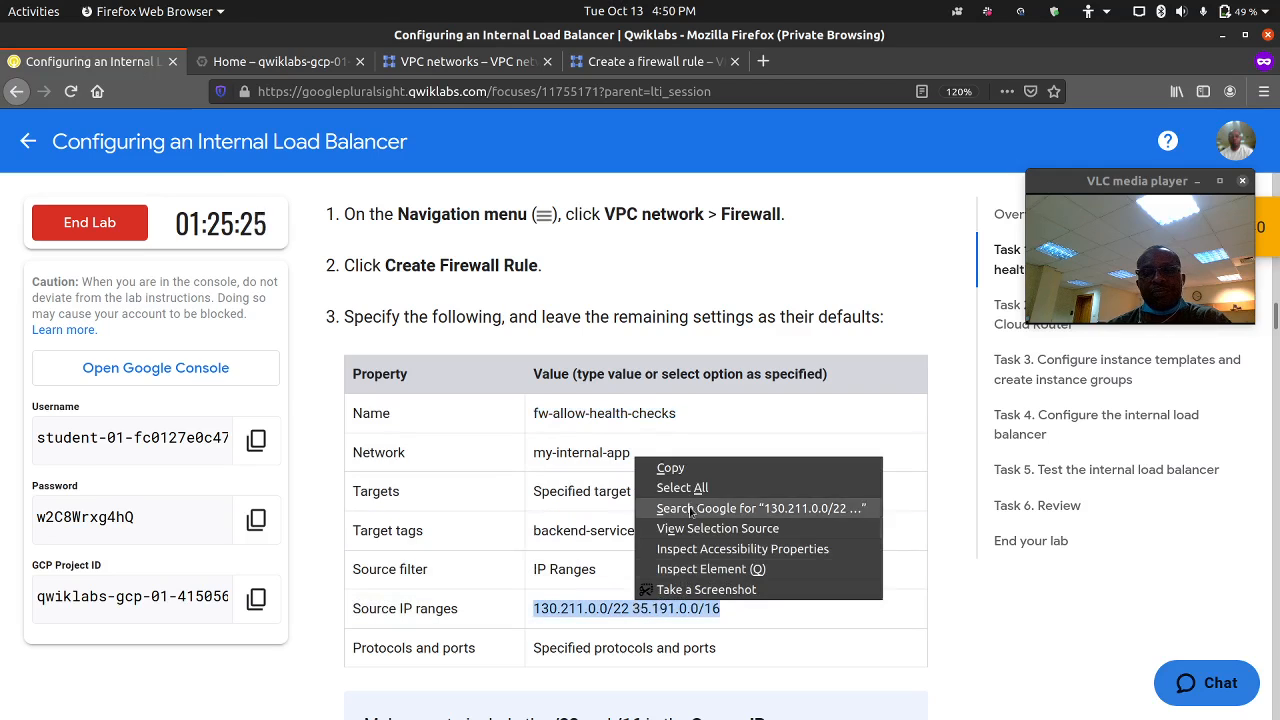
{"action": "left_click", "coordinate": [698, 469]}
{"action": "left_click", "coordinate": [645, 61]}
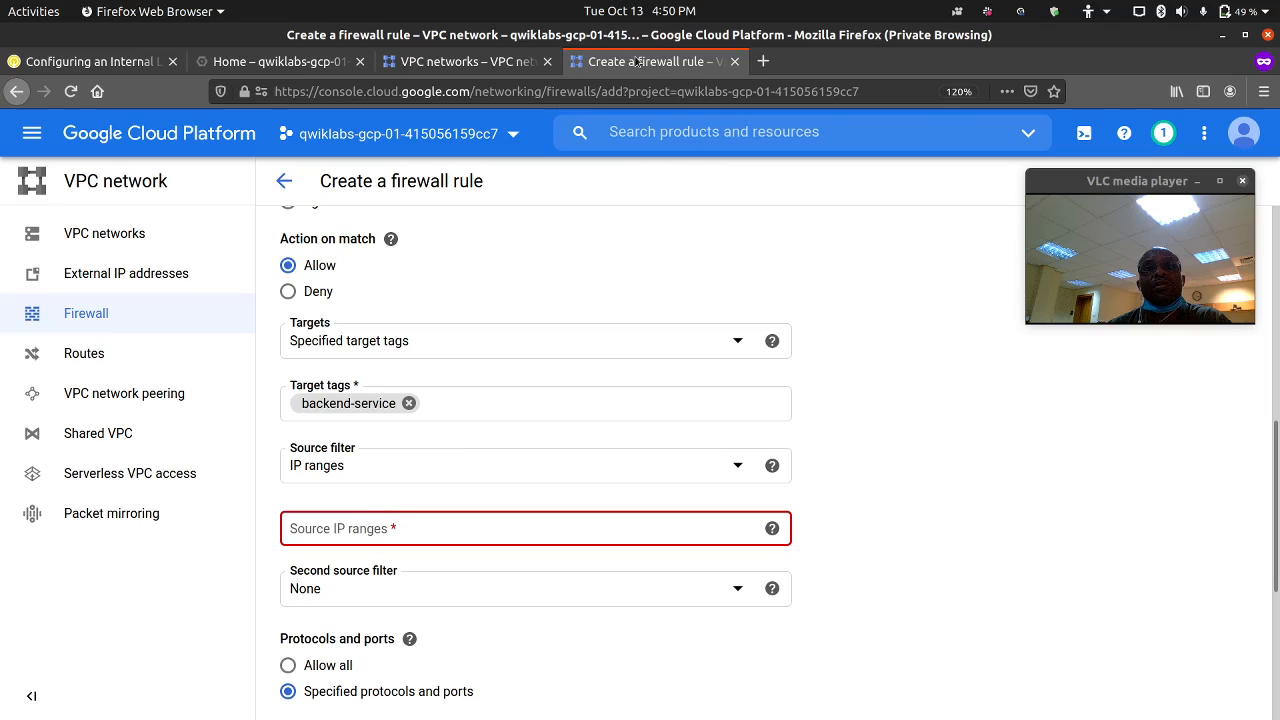
{"action": "key", "text": "ctrl+v"}
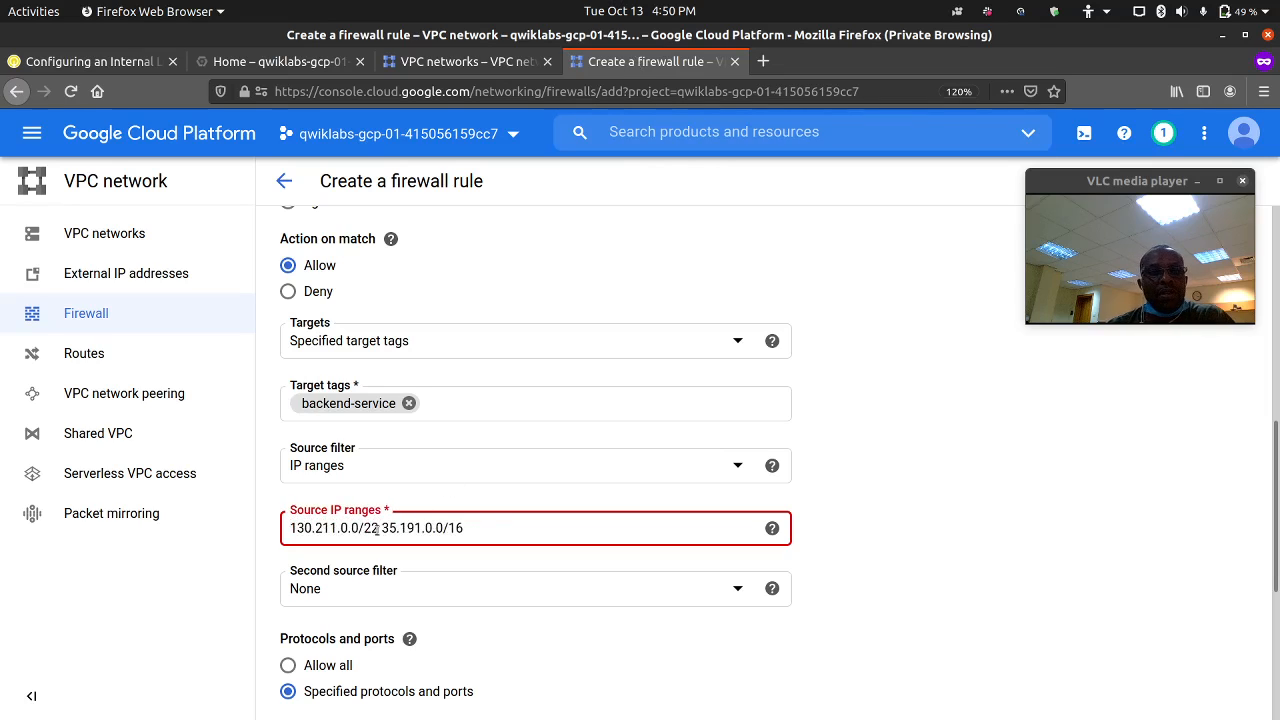
{"action": "left_click_drag", "start_coordinate": [378, 529], "coordinate": [521, 521]}
{"action": "key", "text": "BackSpace"}
{"action": "key", "text": "Return"}
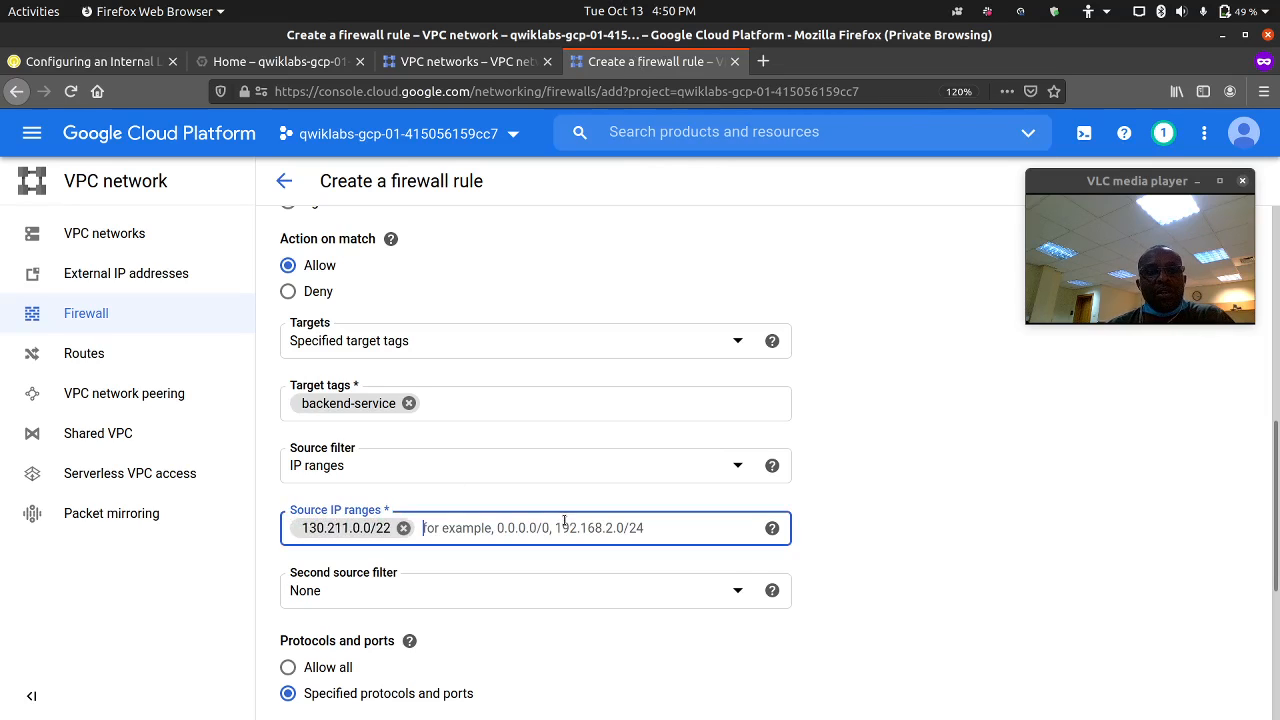
{"action": "key", "text": "ctrl+v"}
{"action": "key", "text": "Return"}
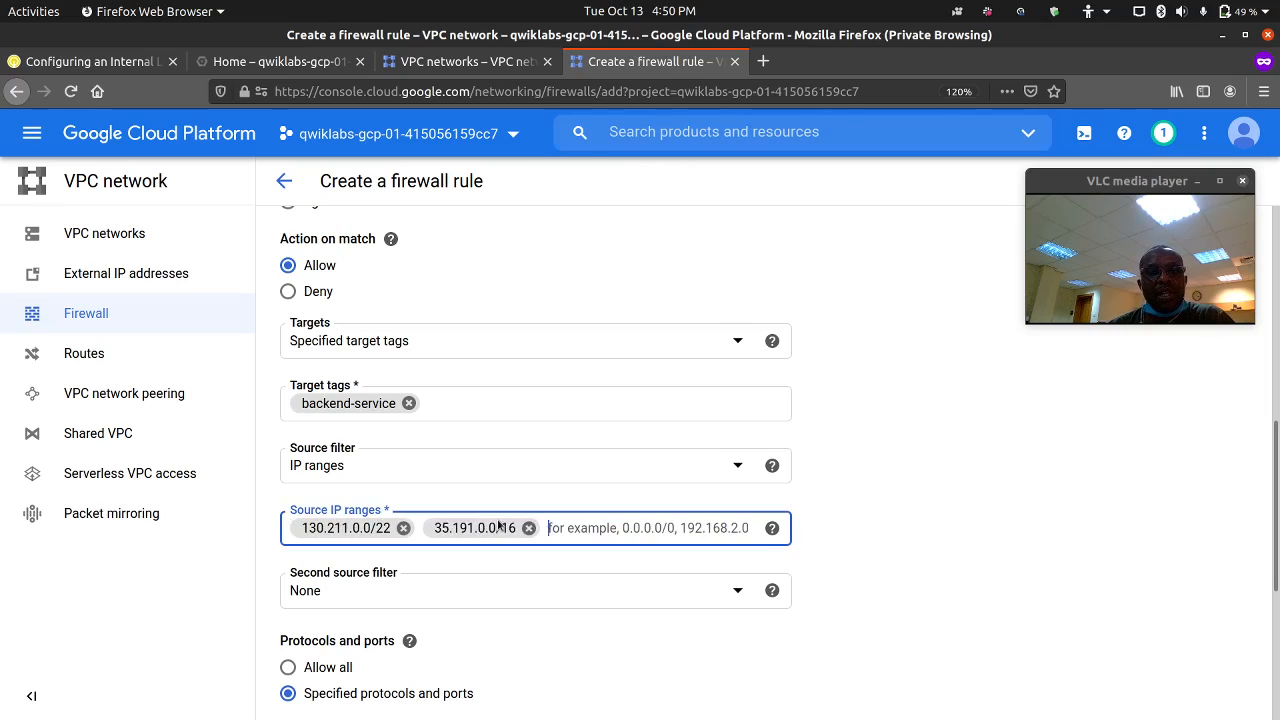
Allow tcp port 80 in the fw-allow-health-checks rule and create it.
{"action": "scroll", "coordinate": [442, 455], "scroll_direction": "down", "scroll_amount": 5}
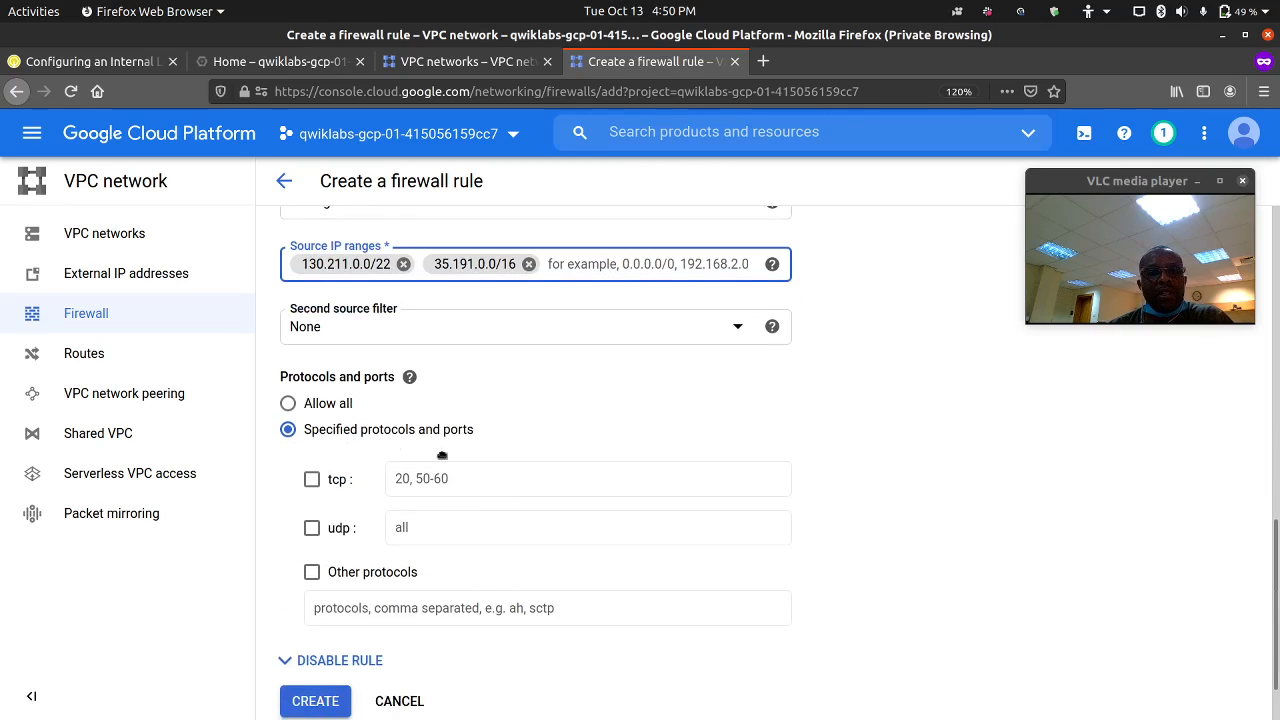
{"action": "left_click", "coordinate": [312, 480]}
{"action": "left_click", "coordinate": [498, 481]}
{"action": "type", "text": "80"}
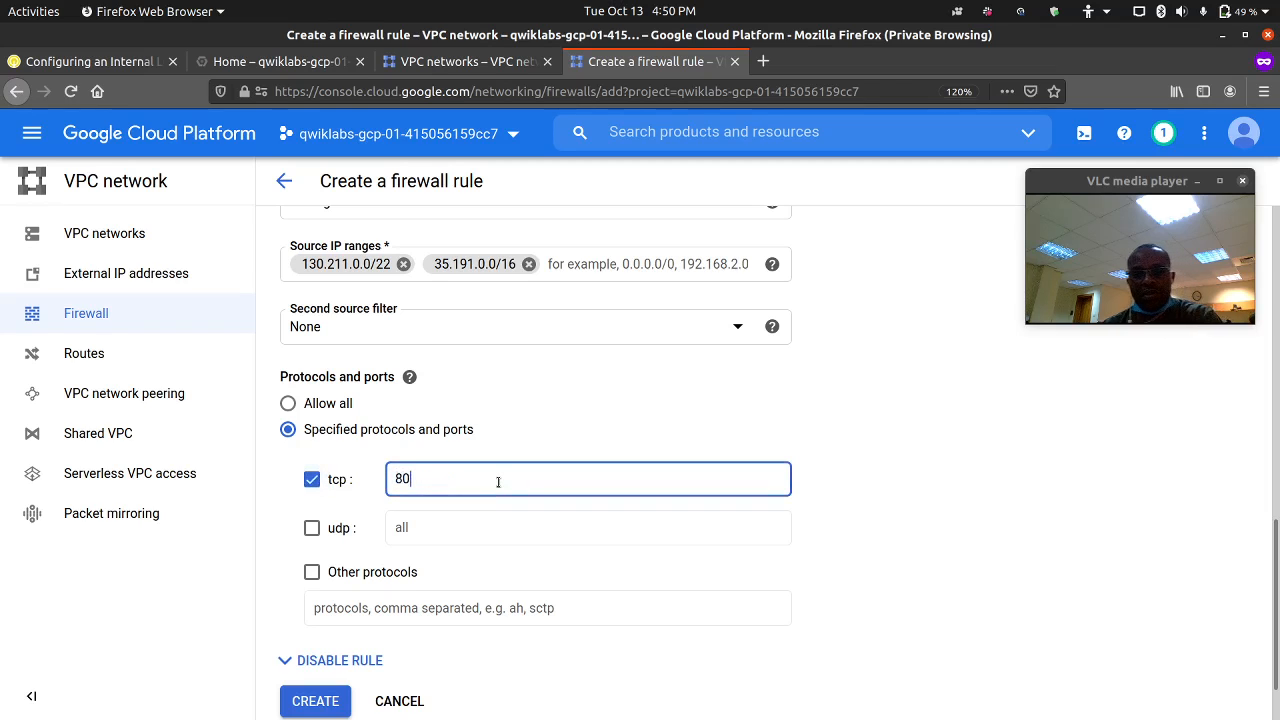
{"action": "scroll", "coordinate": [467, 500], "scroll_direction": "down", "scroll_amount": 2}
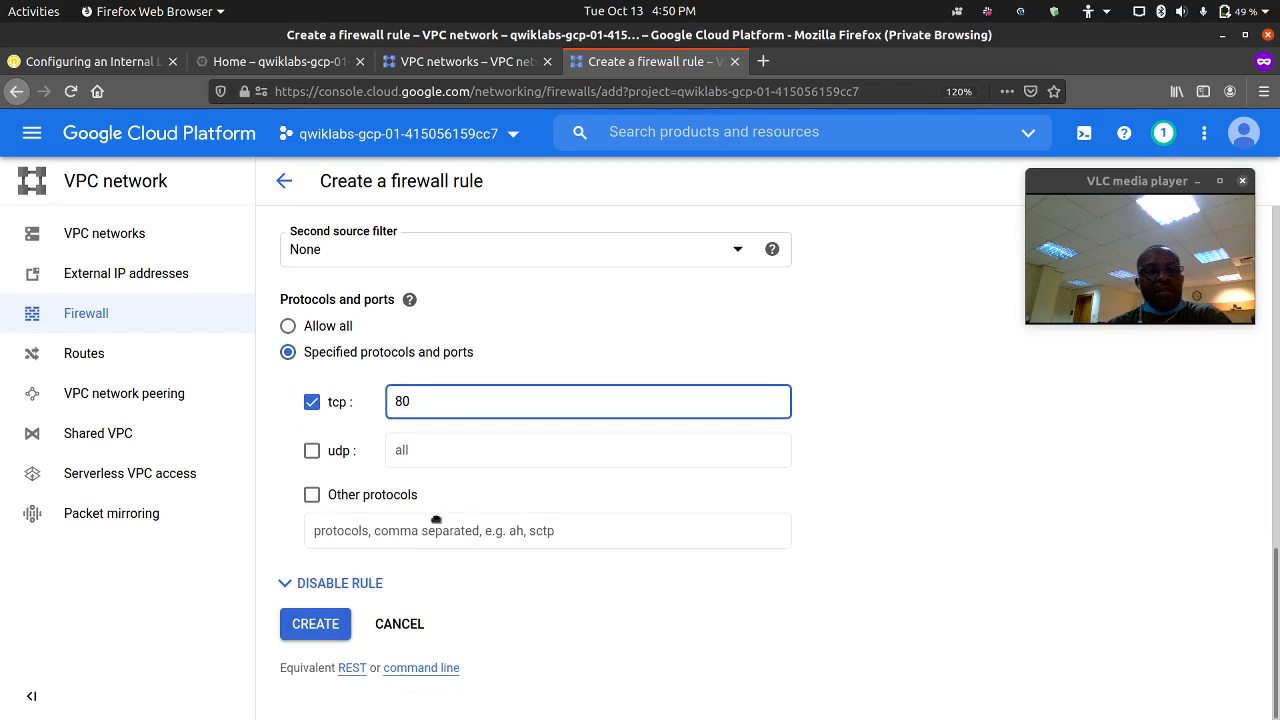
{"action": "left_click", "coordinate": [316, 624]}
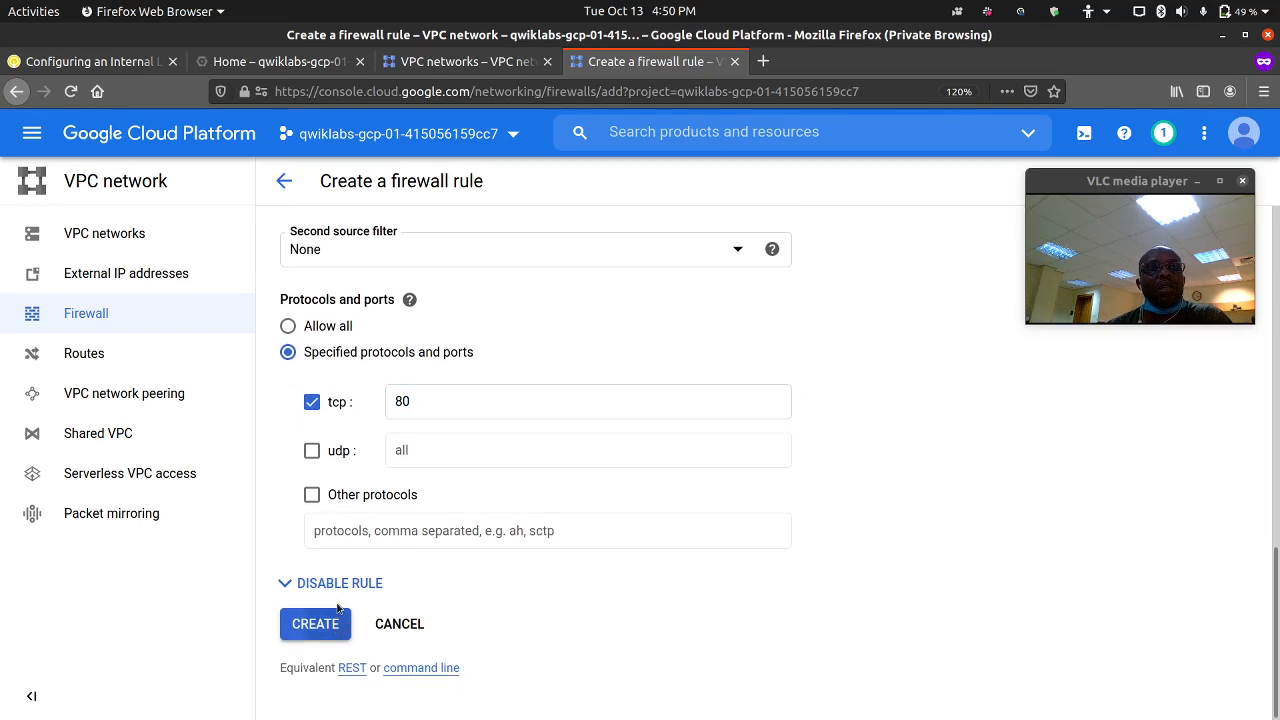
Check the lab progress for the objective "Configure internal traffic and health check firewall rules".
{"action": "left_click", "coordinate": [90, 61]}
{"action": "scroll", "coordinate": [397, 467], "scroll_direction": "down", "scroll_amount": 3}
{"action": "scroll", "coordinate": [397, 467], "scroll_direction": "down", "scroll_amount": 1}
{"action": "left_click", "coordinate": [338, 445]}
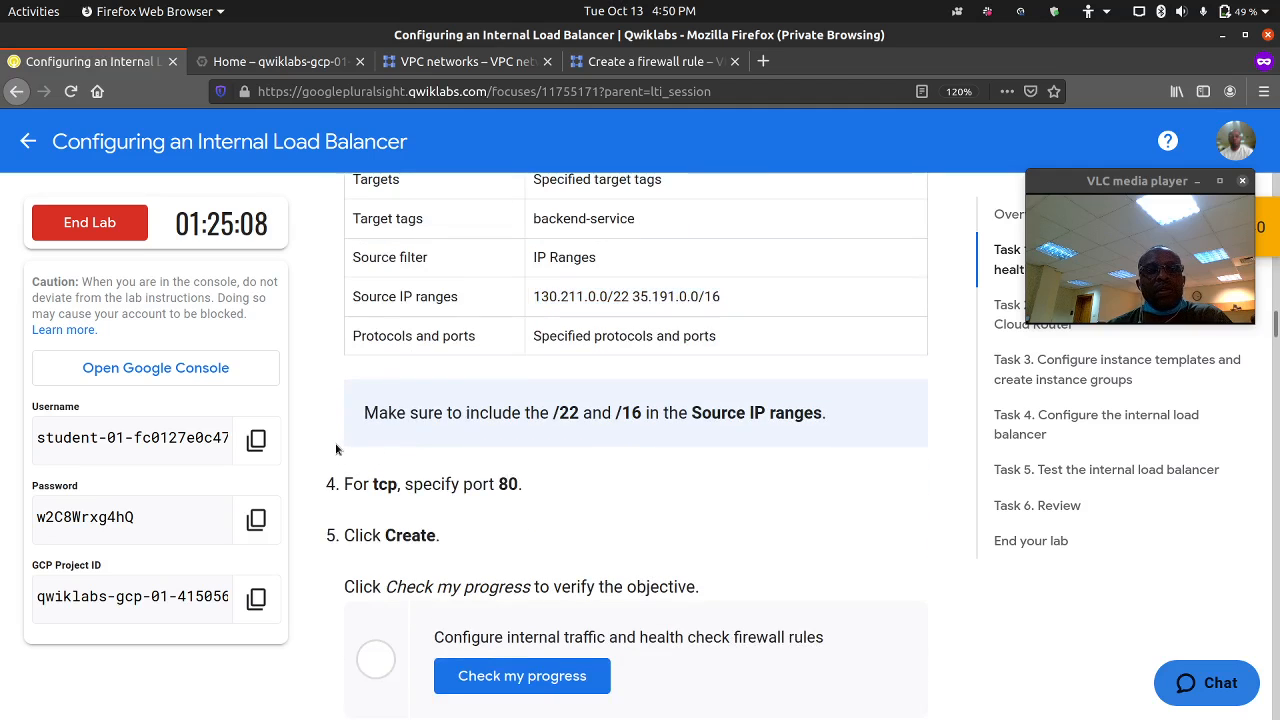
{"action": "left_click_drag", "start_coordinate": [1082, 184], "coordinate": [1037, 198]}
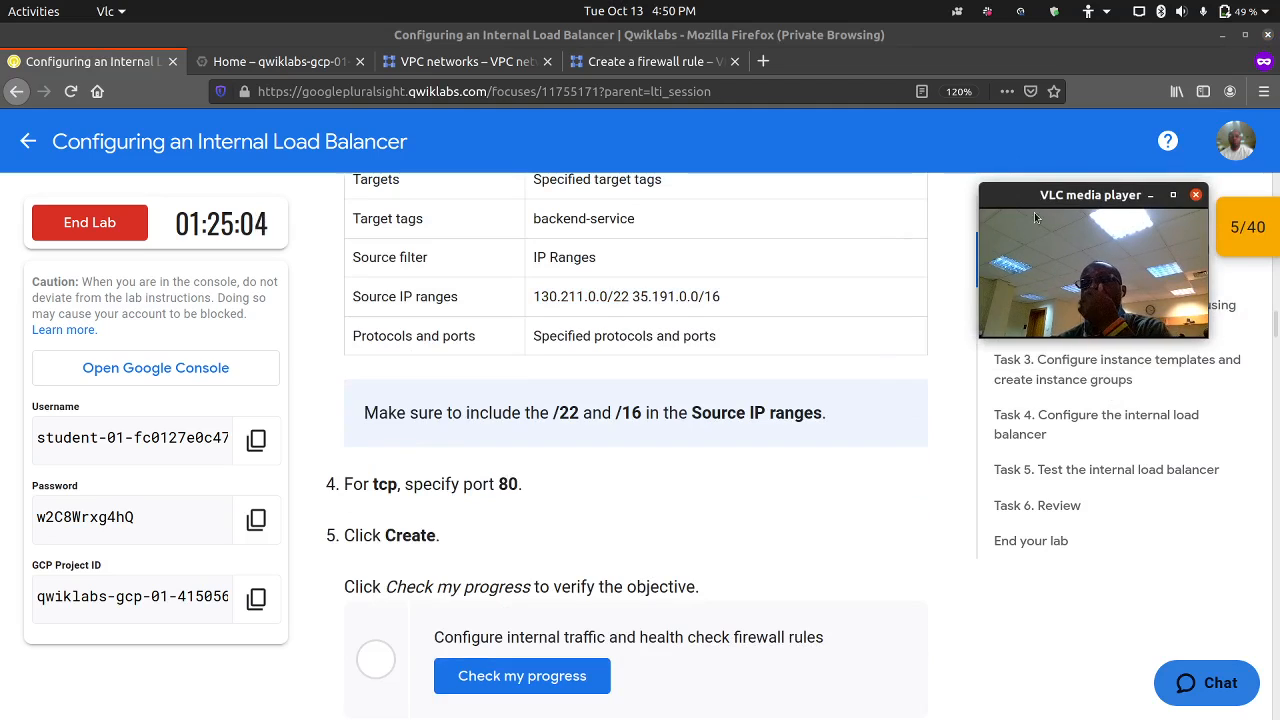
{"action": "scroll", "coordinate": [670, 505], "scroll_direction": "down", "scroll_amount": 1}
{"action": "scroll", "coordinate": [668, 497], "scroll_direction": "down", "scroll_amount": 3}
{"action": "left_click", "coordinate": [507, 523]}
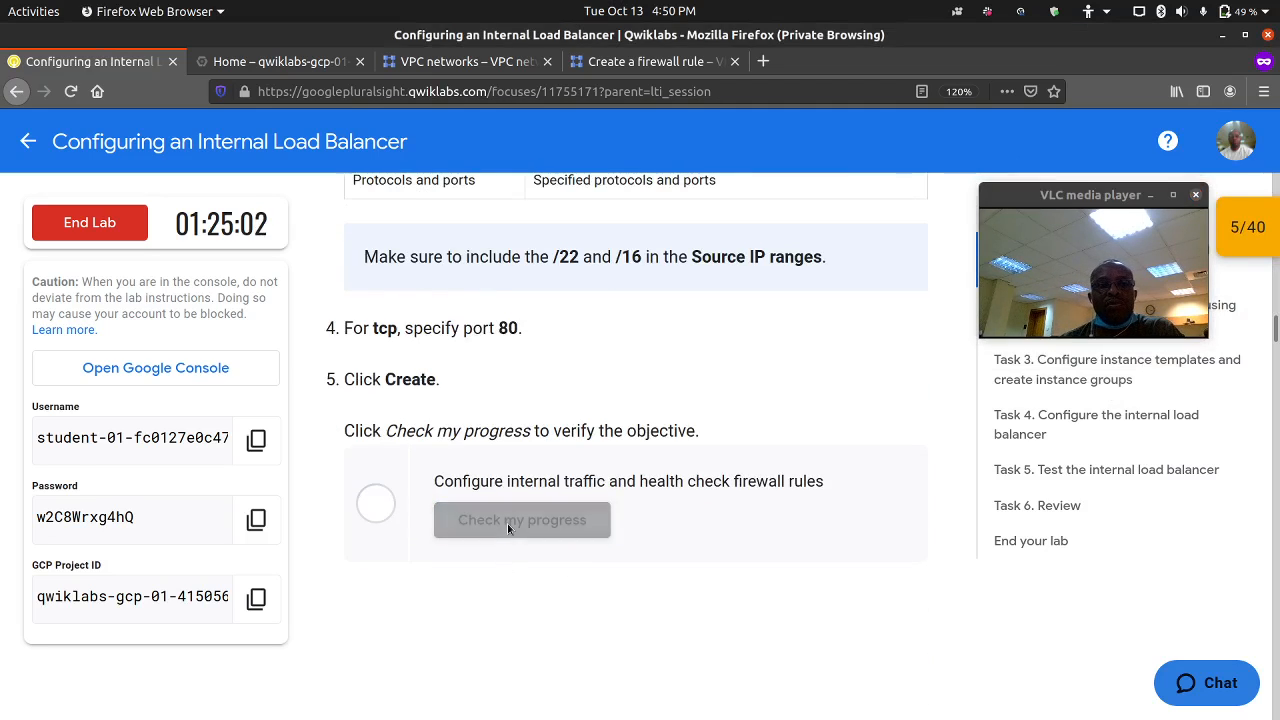
Copy the gateway name nat-config from the Task 2 instructions of the lab.
{"action": "scroll", "coordinate": [510, 520], "scroll_direction": "down", "scroll_amount": 8}
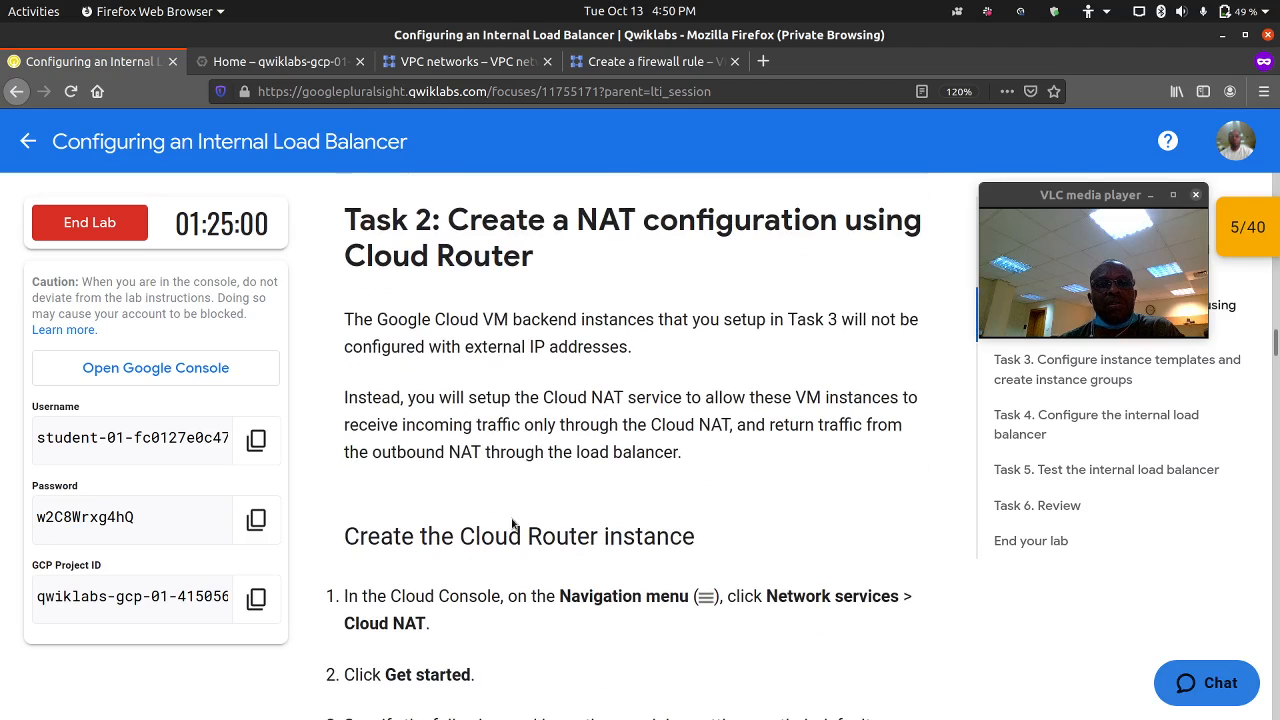
{"action": "scroll", "coordinate": [527, 396], "scroll_direction": "down", "scroll_amount": 10}
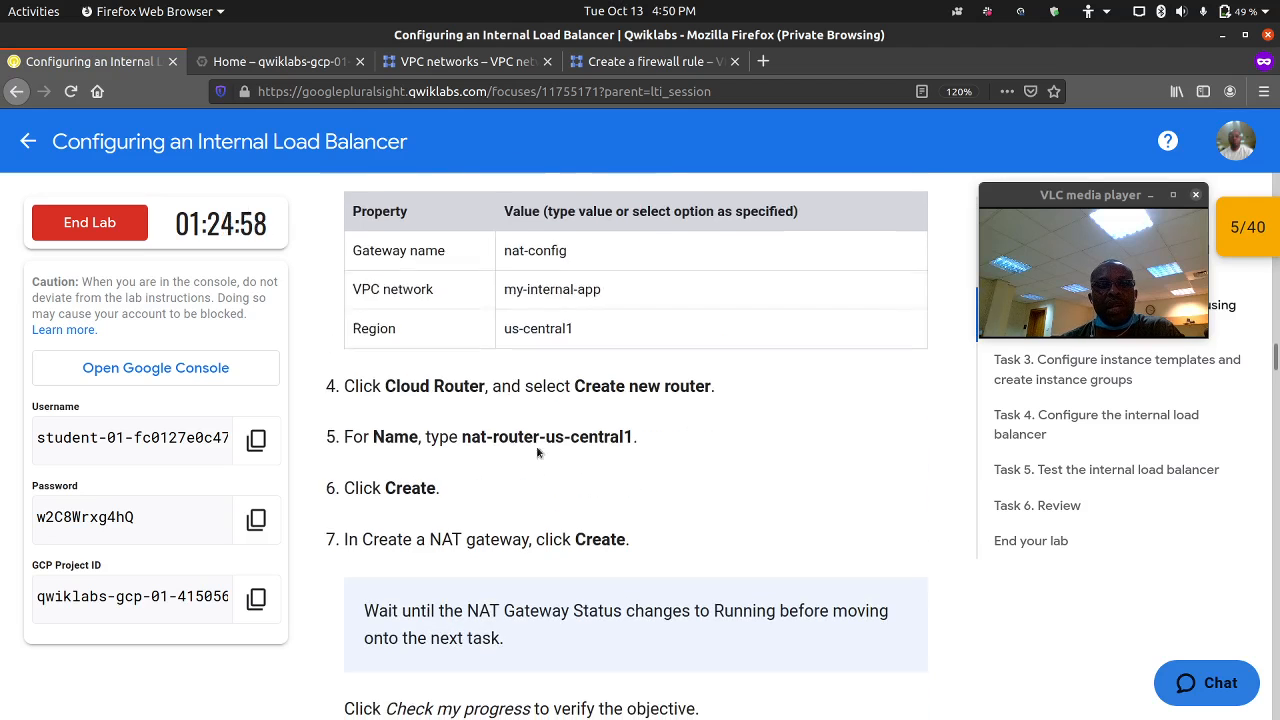
{"action": "triple_click", "coordinate": [542, 250]}
{"action": "right_click", "coordinate": [542, 250]}
{"action": "left_click", "coordinate": [560, 262]}
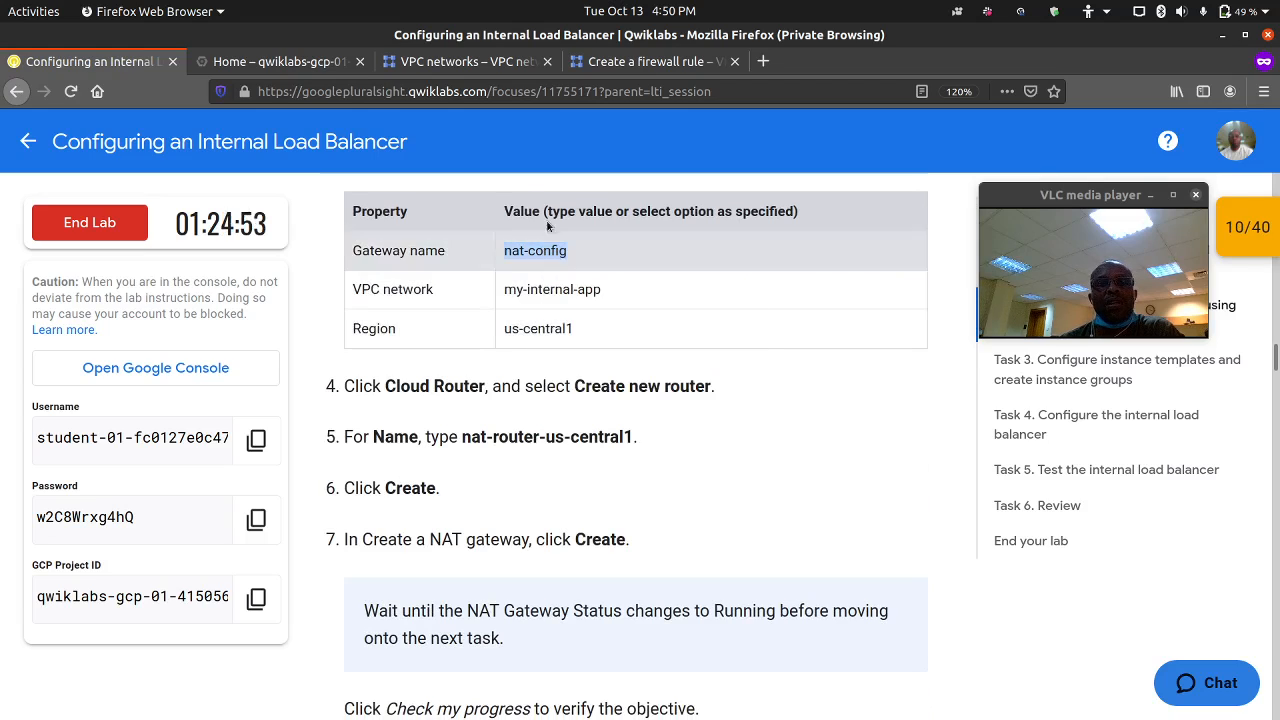
Try to open the Cloud NAT page under Network services in the Google Cloud console.
{"action": "left_click", "coordinate": [430, 64]}
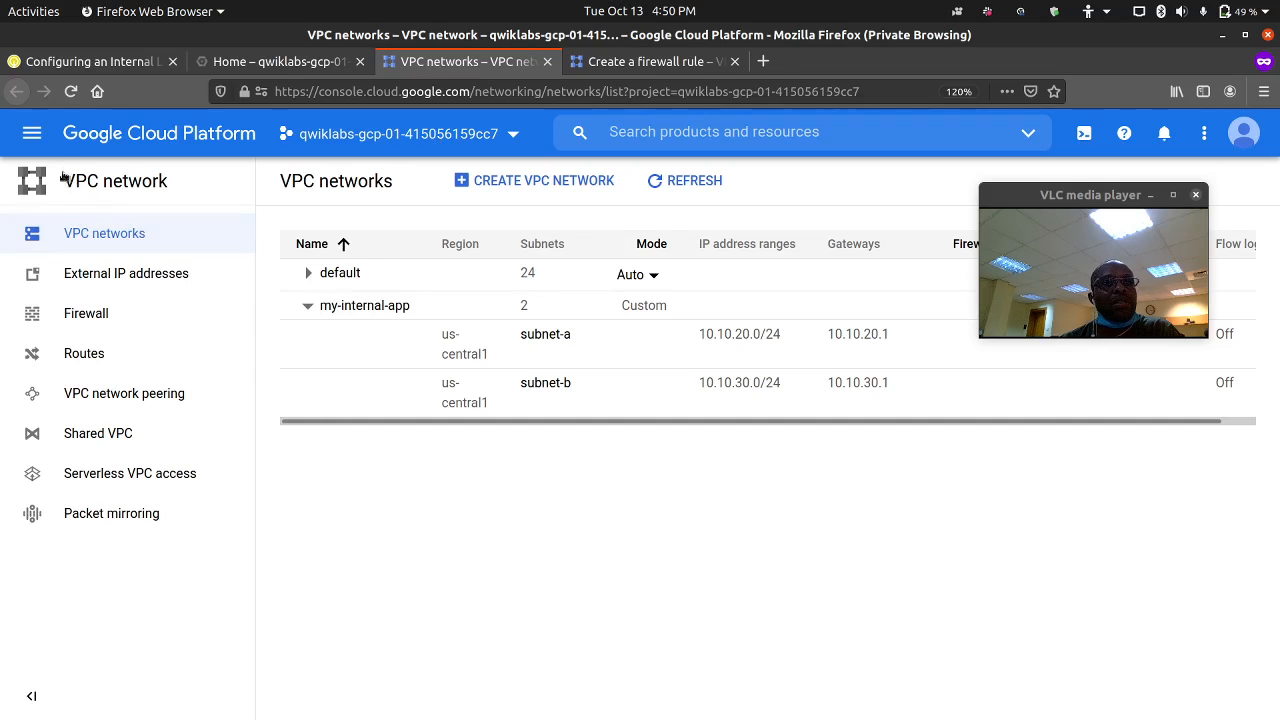
{"action": "left_click", "coordinate": [32, 133]}
{"action": "scroll", "coordinate": [141, 419], "scroll_direction": "down", "scroll_amount": 5}
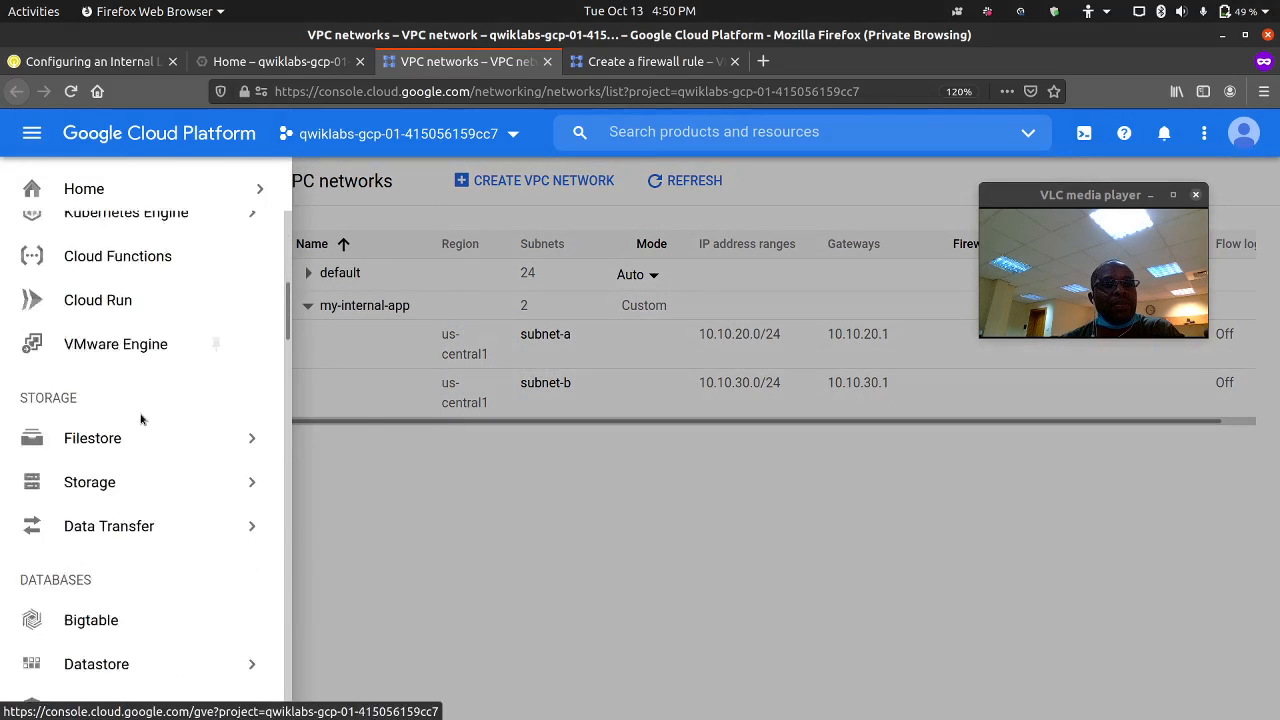
{"action": "scroll", "coordinate": [141, 419], "scroll_direction": "down", "scroll_amount": 5}
{"action": "mouse_move", "coordinate": [148, 403]}
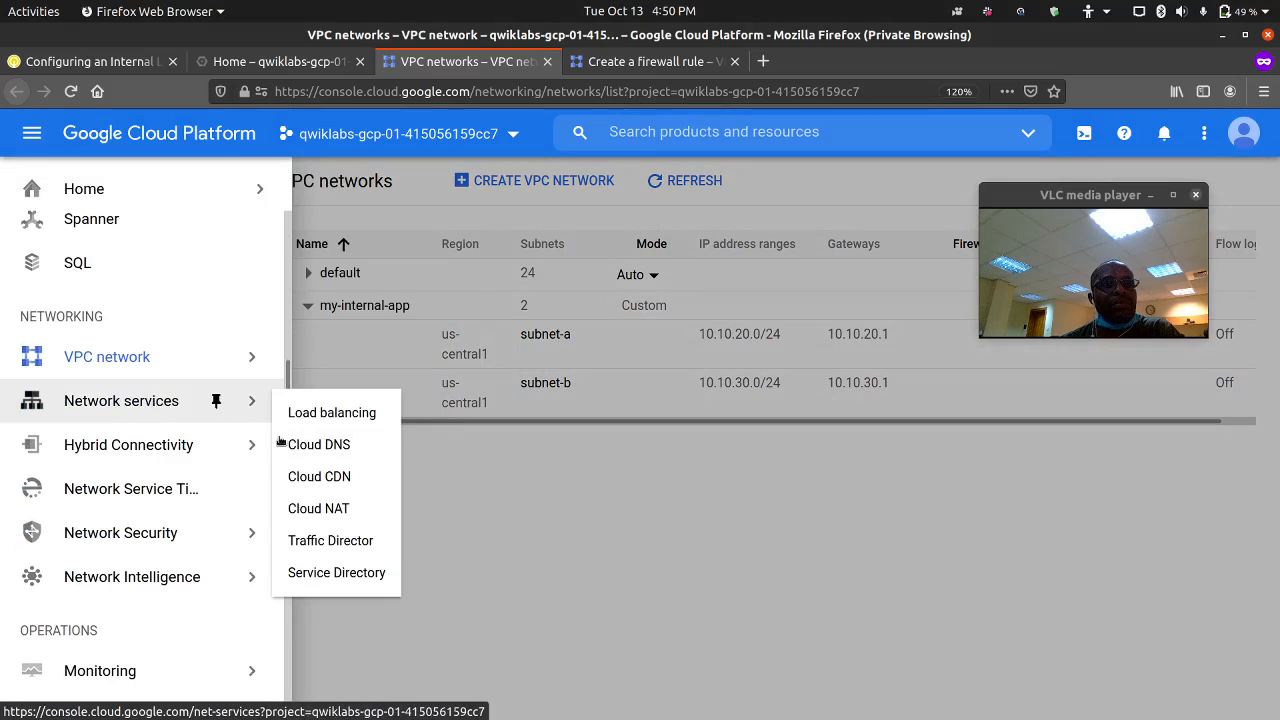
{"action": "left_click", "coordinate": [320, 508]}
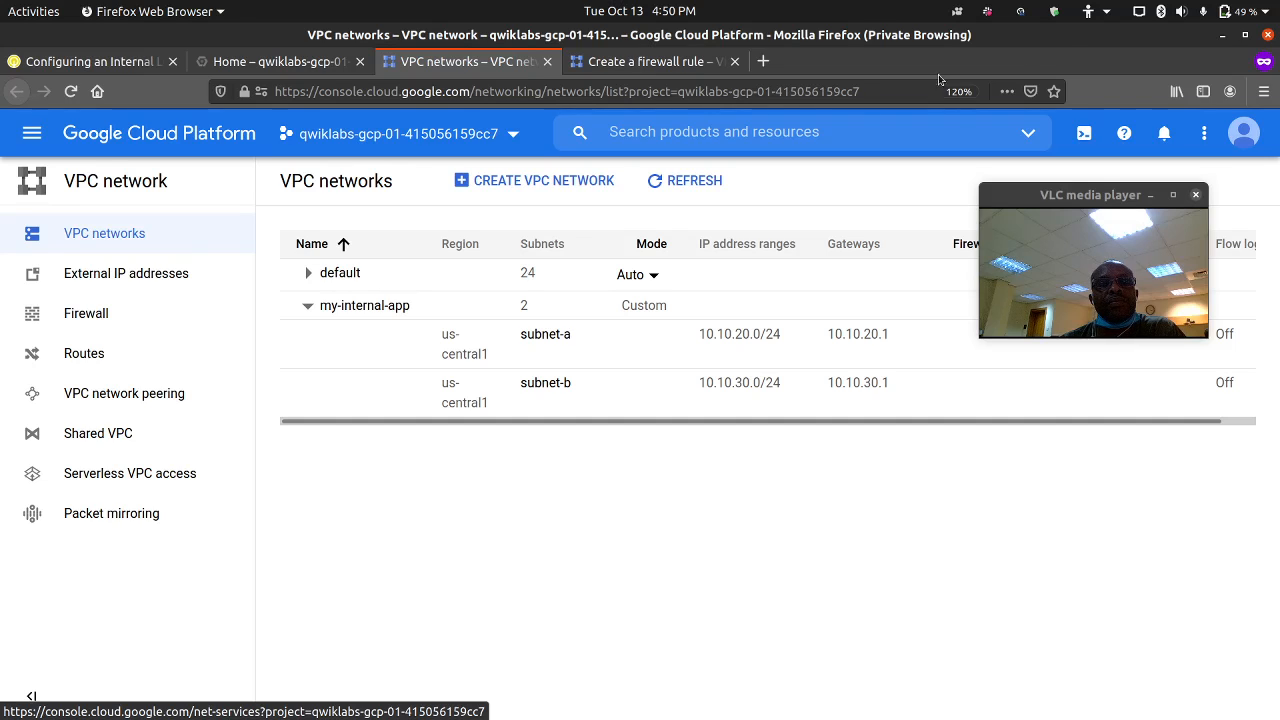
{"action": "left_click", "coordinate": [1204, 12]}
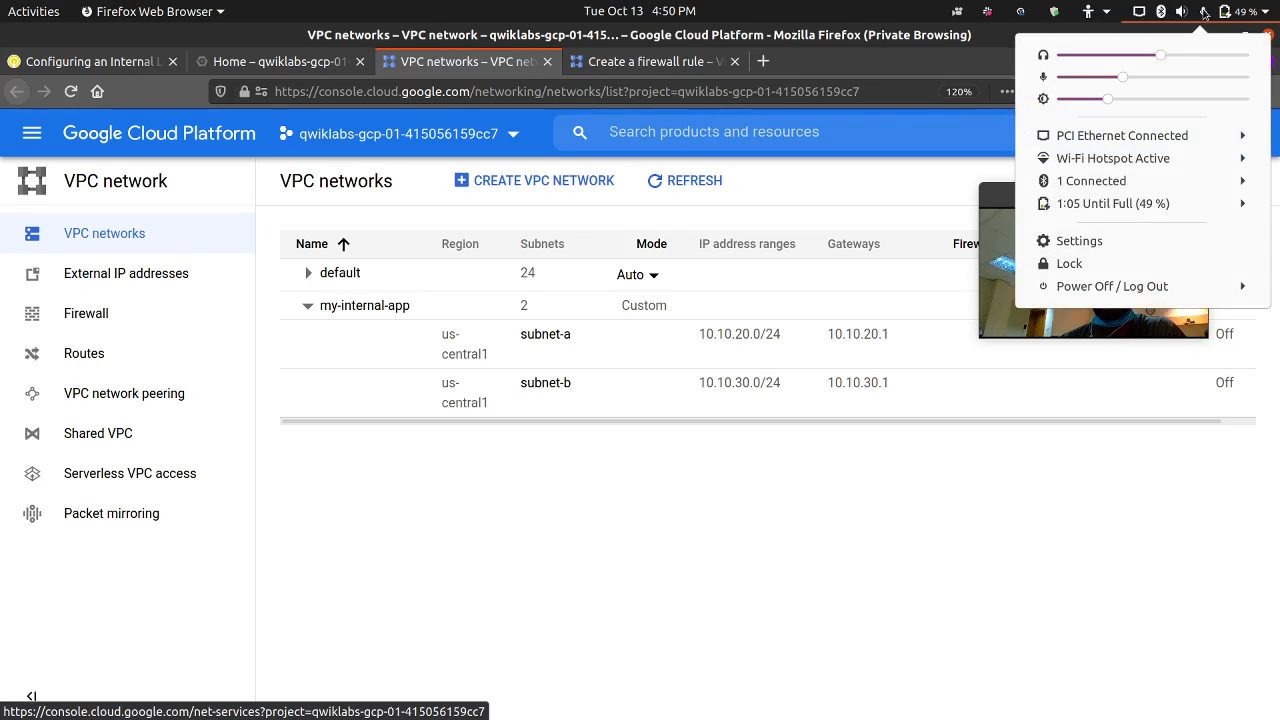
{"action": "left_click", "coordinate": [840, 12]}
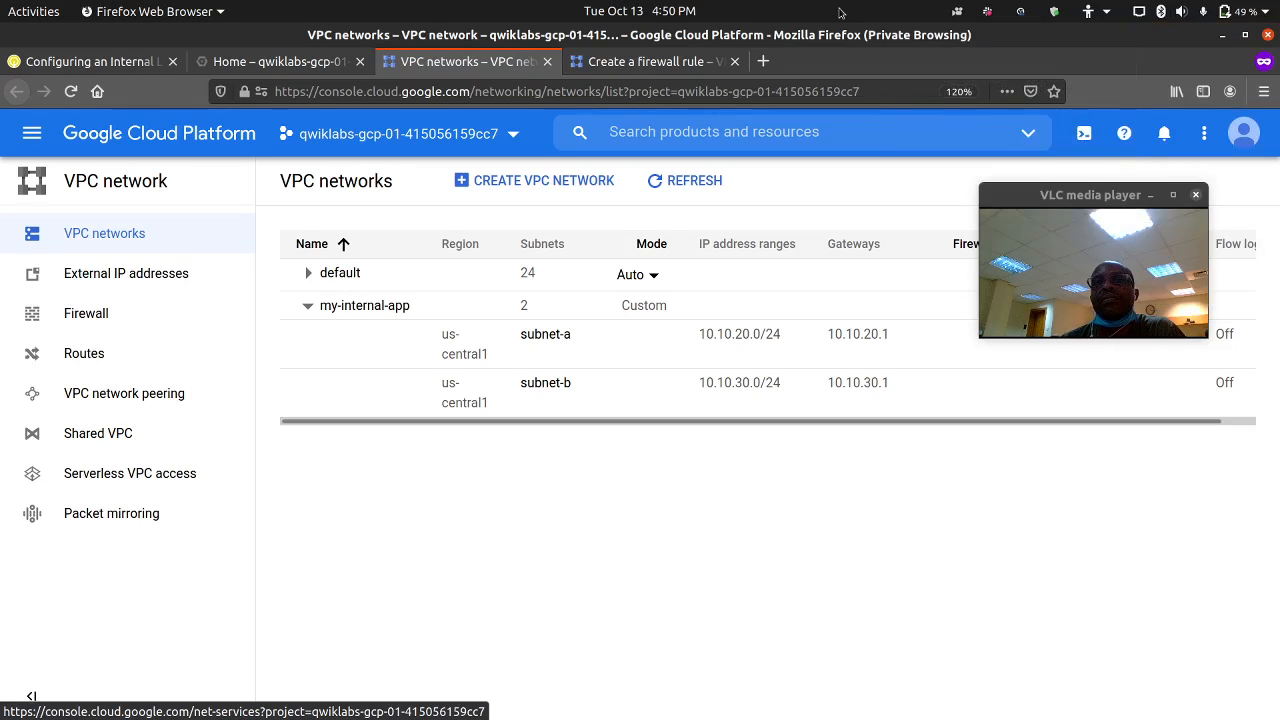
Open the Cloud NAT page under Network services for the lab project.
{"action": "left_click", "coordinate": [32, 133]}
{"action": "scroll", "coordinate": [150, 435], "scroll_direction": "down", "scroll_amount": 6}
{"action": "scroll", "coordinate": [148, 440], "scroll_direction": "down", "scroll_amount": 5}
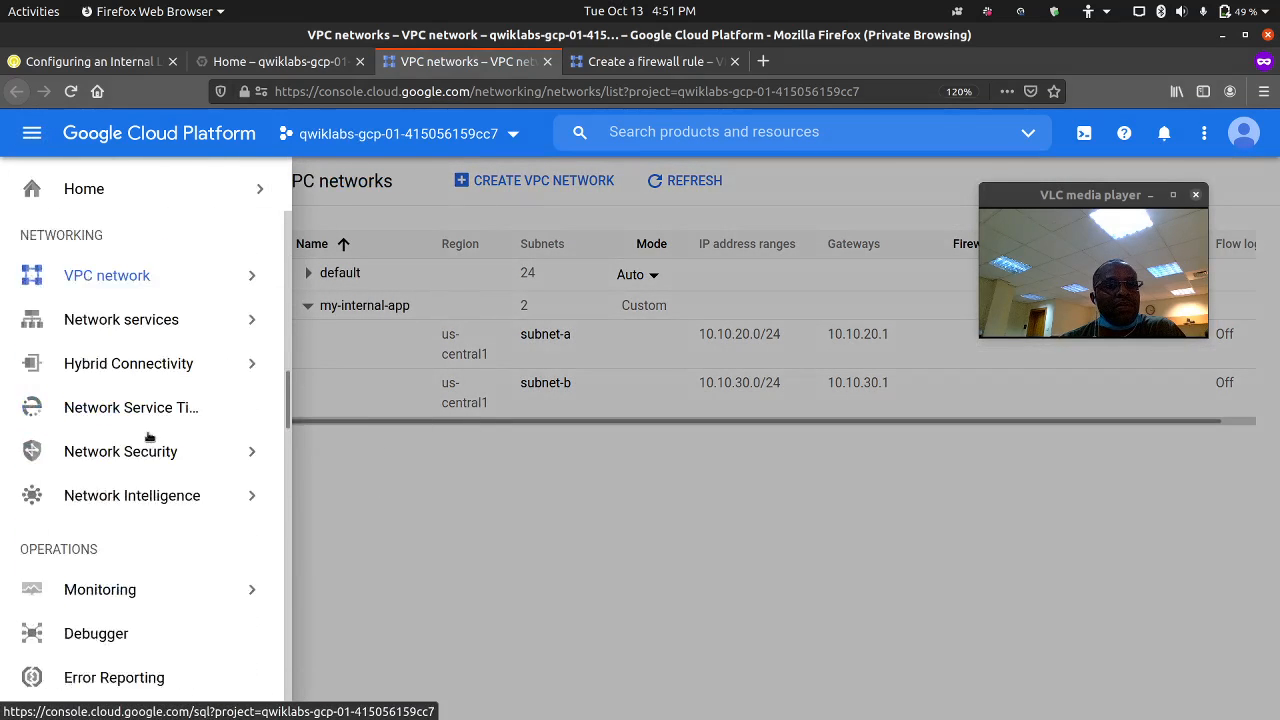
{"action": "mouse_move", "coordinate": [177, 268]}
{"action": "left_click", "coordinate": [320, 378]}
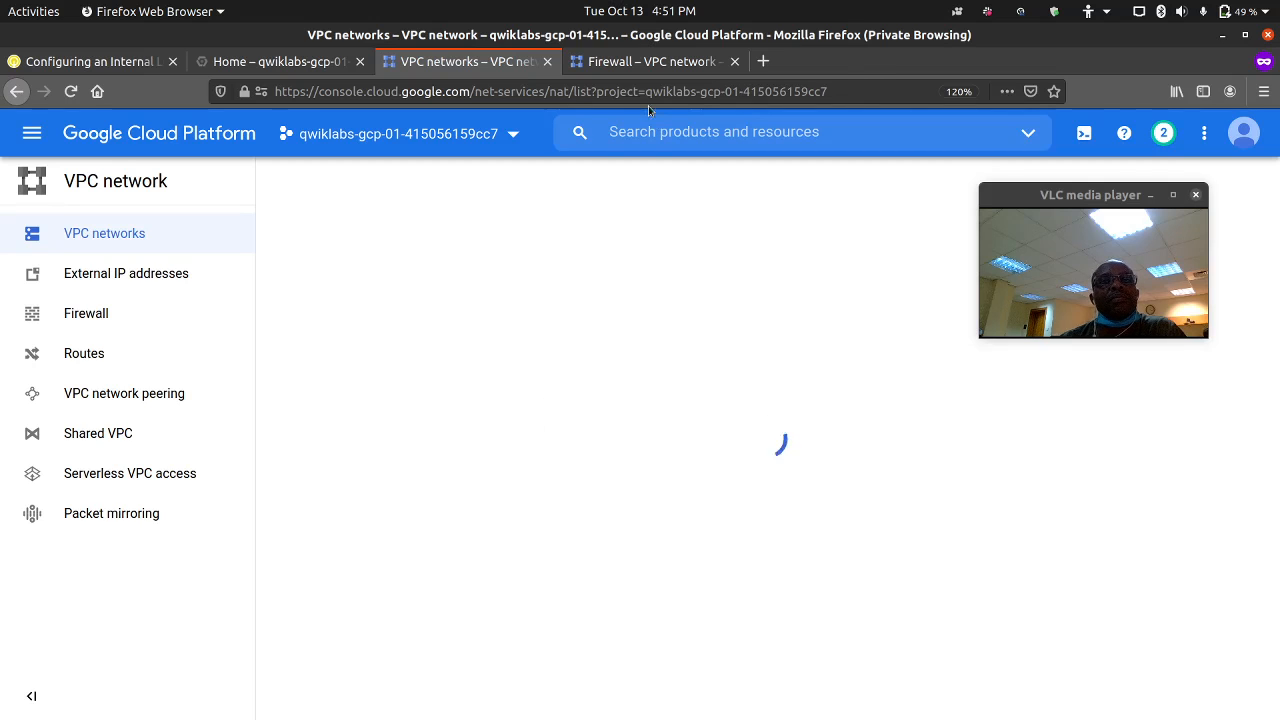
Review the project's firewall rules list, including the rules of the my-internal-app network, and return to the Cloud NAT page.
{"action": "left_click", "coordinate": [630, 61]}
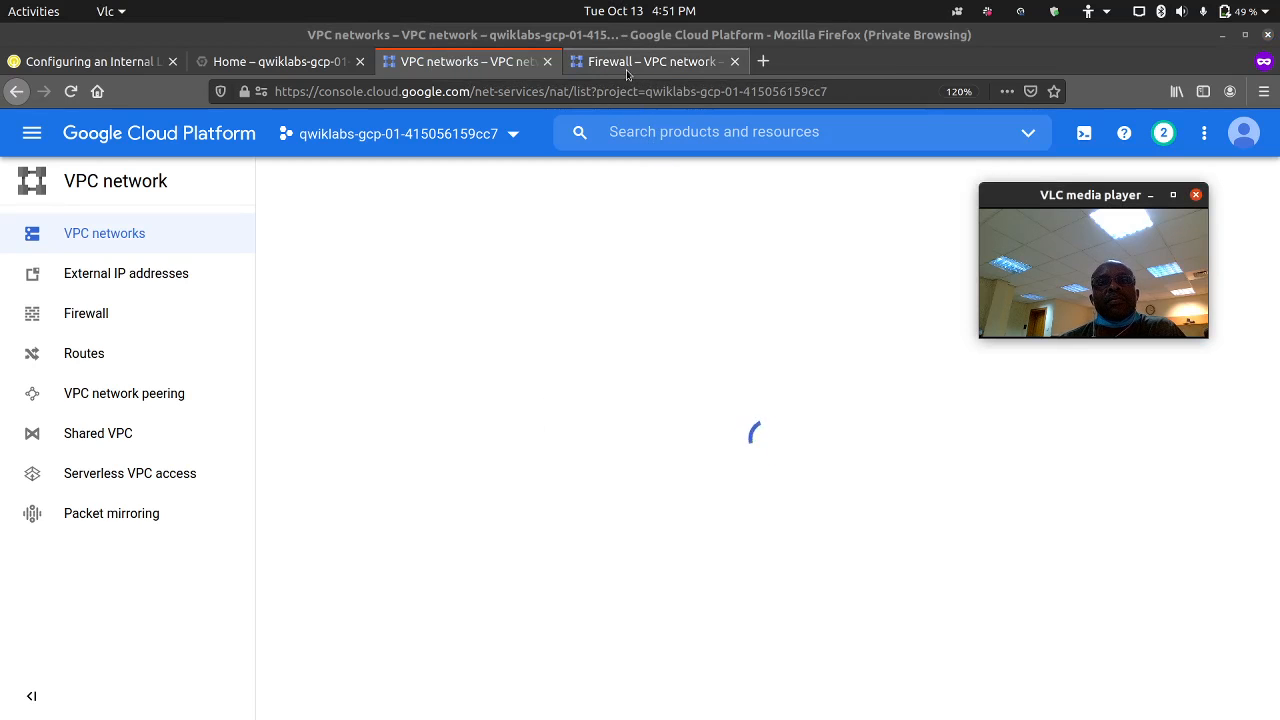
{"action": "scroll", "coordinate": [581, 400], "scroll_direction": "down", "scroll_amount": 3}
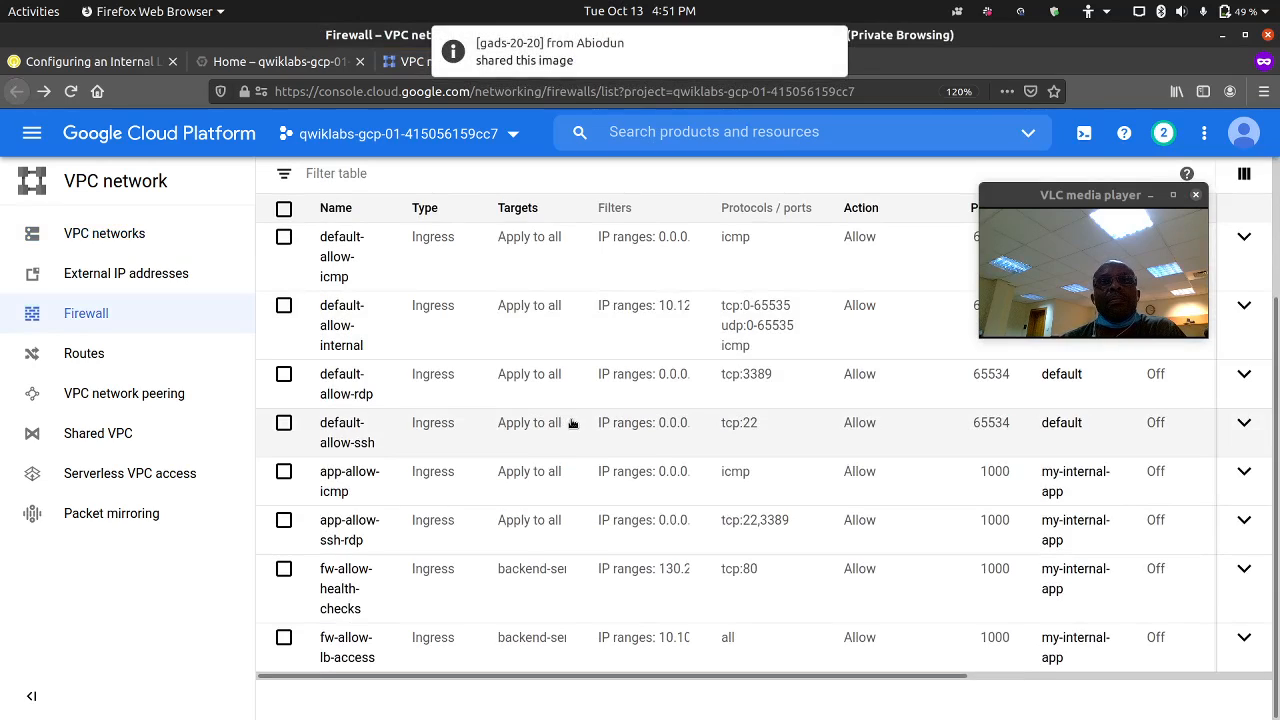
{"action": "scroll", "coordinate": [567, 423], "scroll_direction": "up", "scroll_amount": 3}
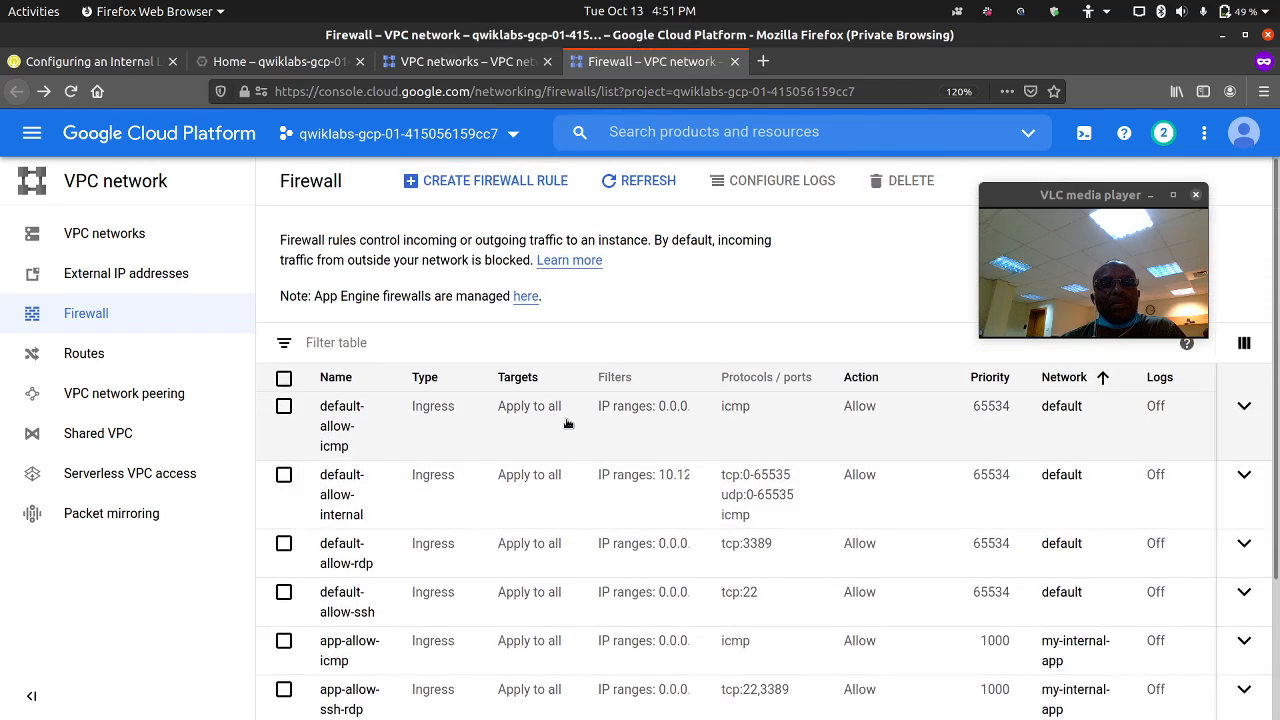
{"action": "scroll", "coordinate": [567, 423], "scroll_direction": "down", "scroll_amount": 3}
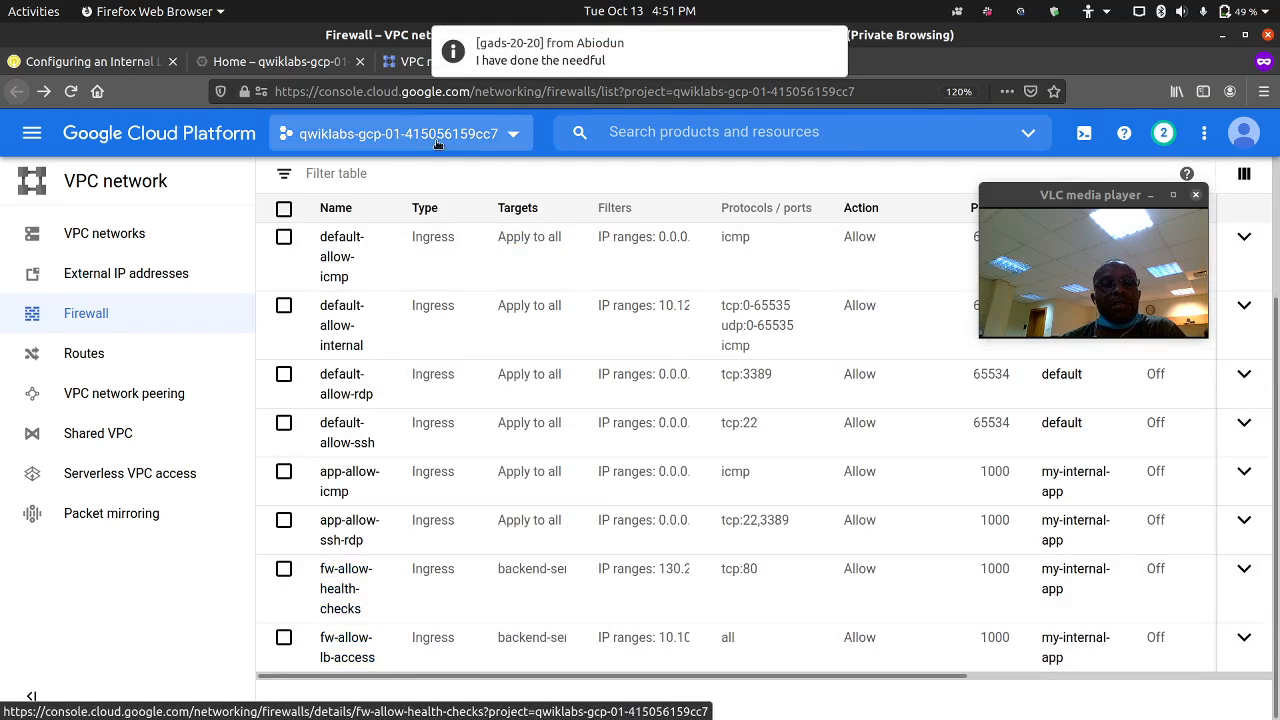
{"action": "left_click", "coordinate": [413, 68]}
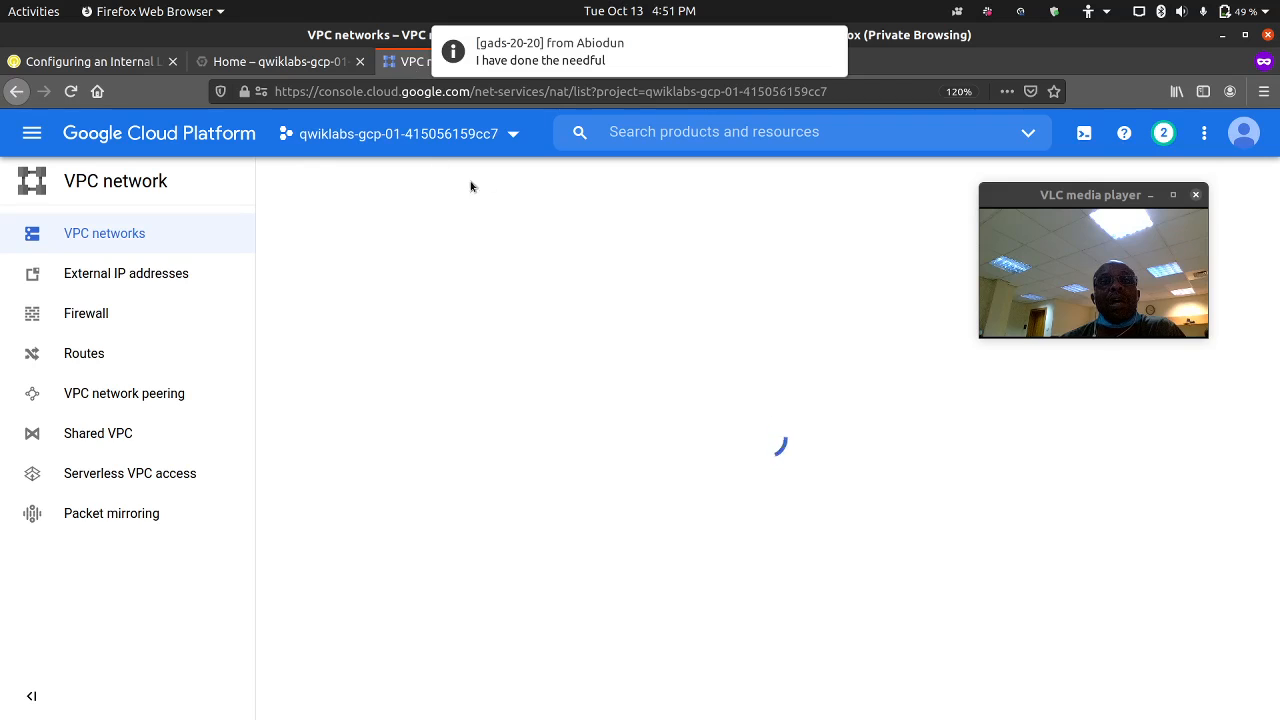
{"action": "left_click", "coordinate": [833, 44]}
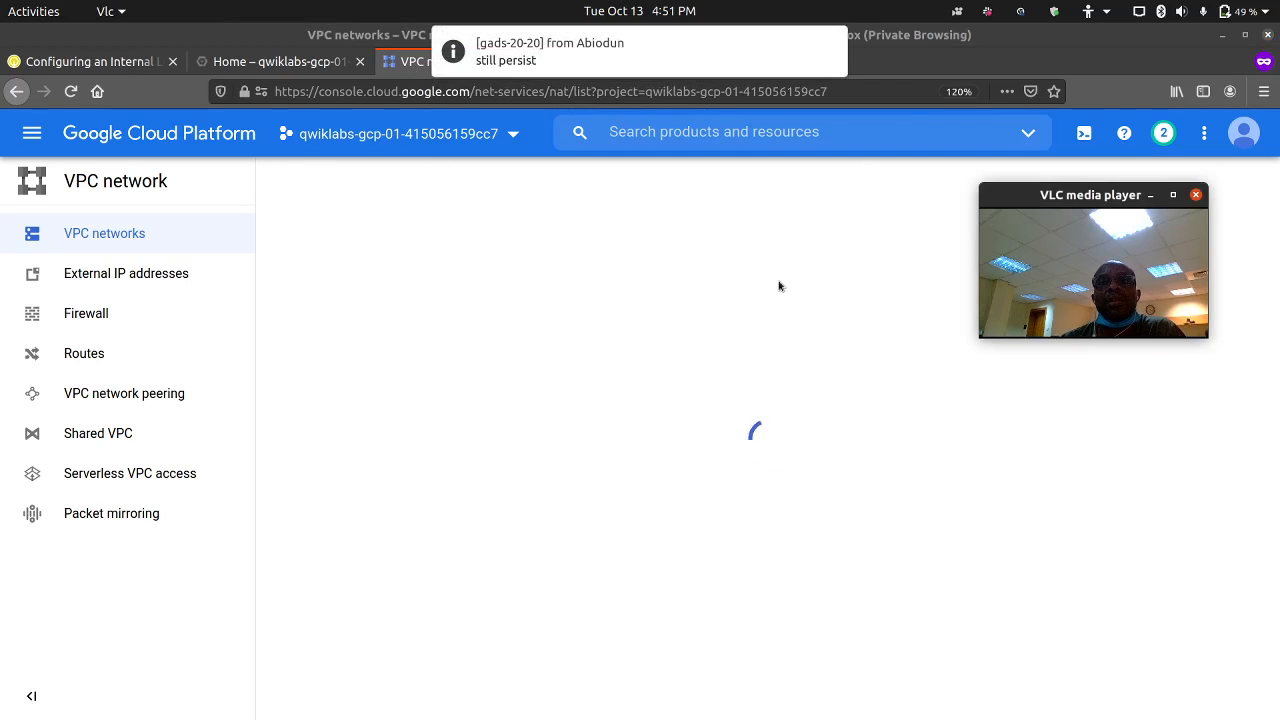
{"action": "left_click", "coordinate": [831, 45]}
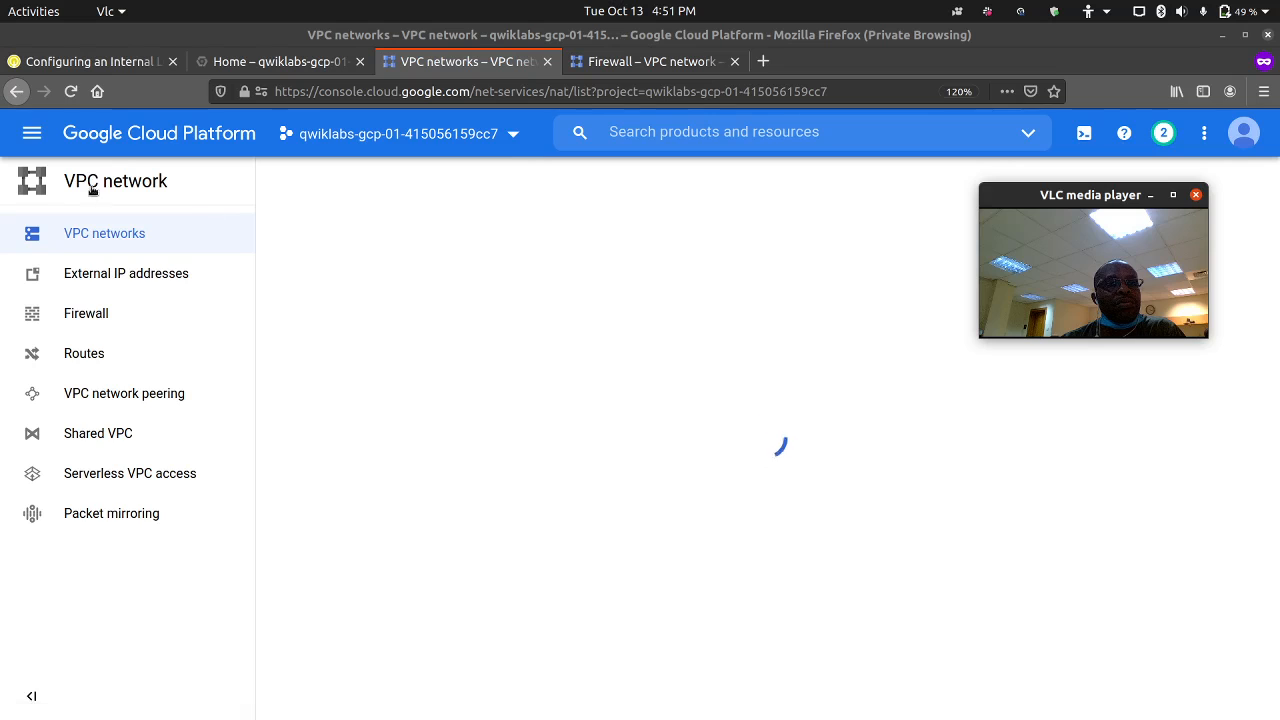
{"action": "left_click", "coordinate": [34, 137]}
{"action": "mouse_move", "coordinate": [155, 426]}
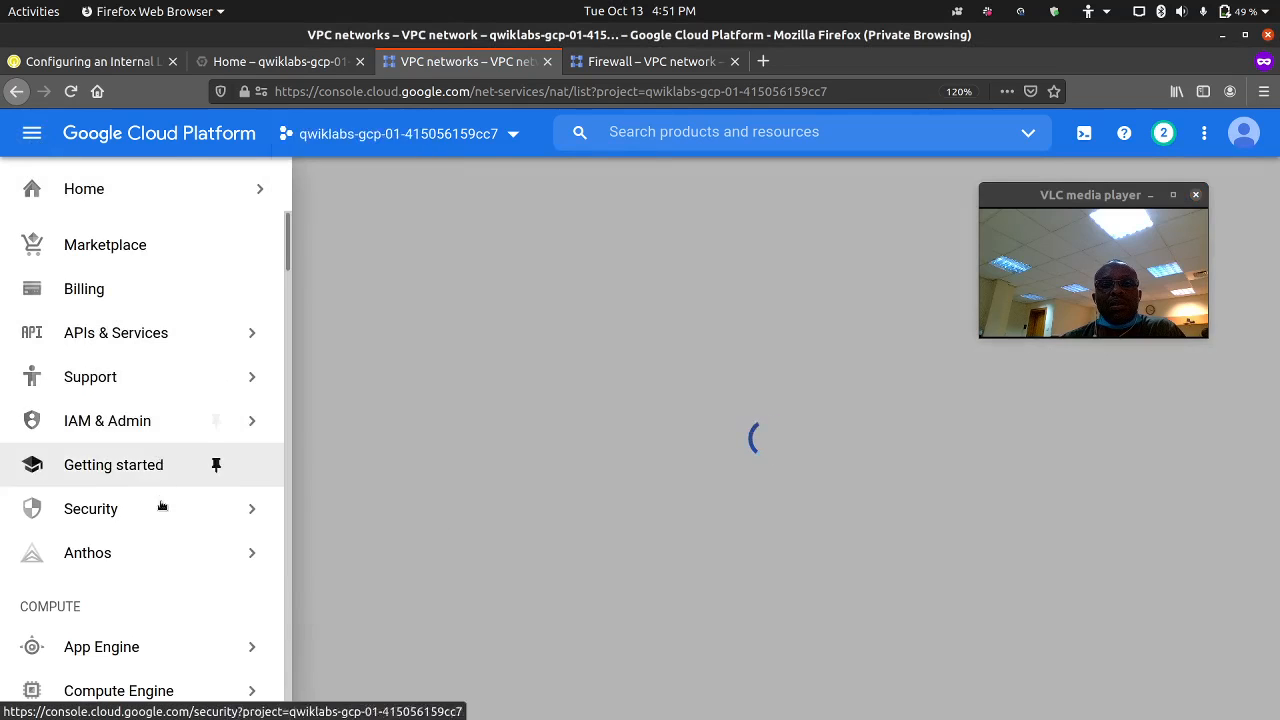
{"action": "scroll", "coordinate": [163, 515], "scroll_direction": "down", "scroll_amount": 3}
{"action": "mouse_move", "coordinate": [181, 515]}
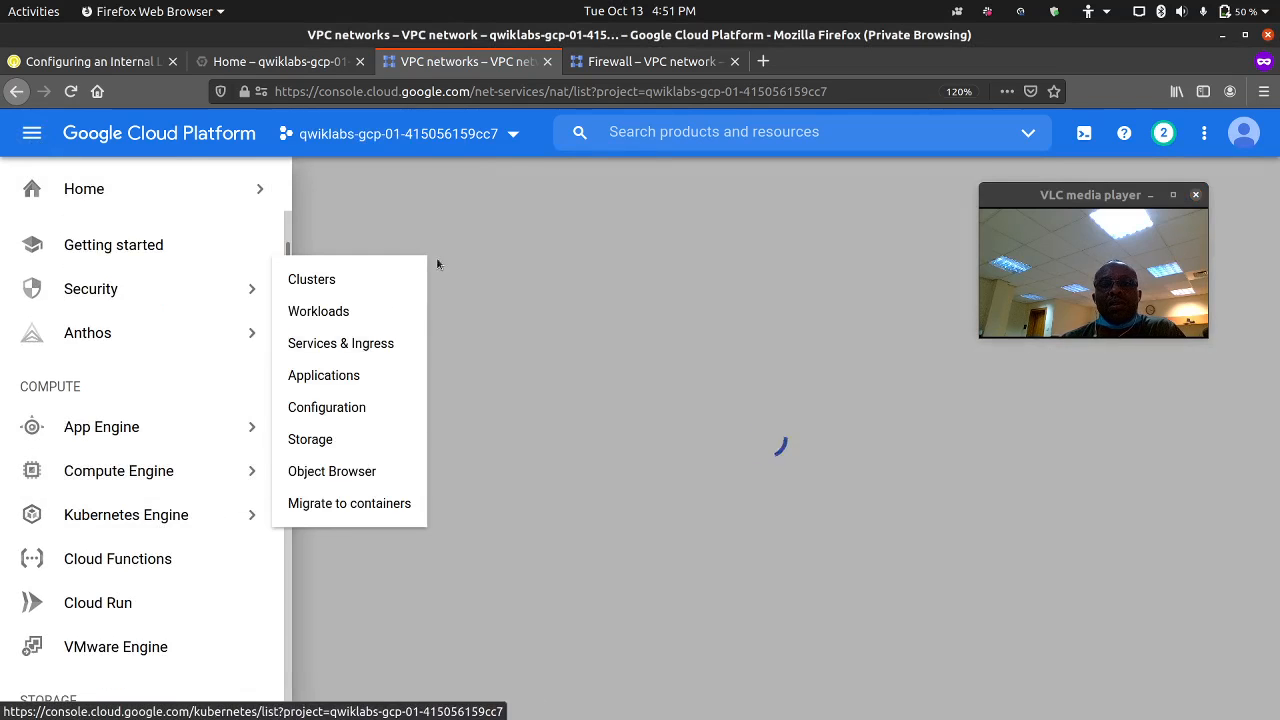
{"action": "left_click", "coordinate": [486, 204]}
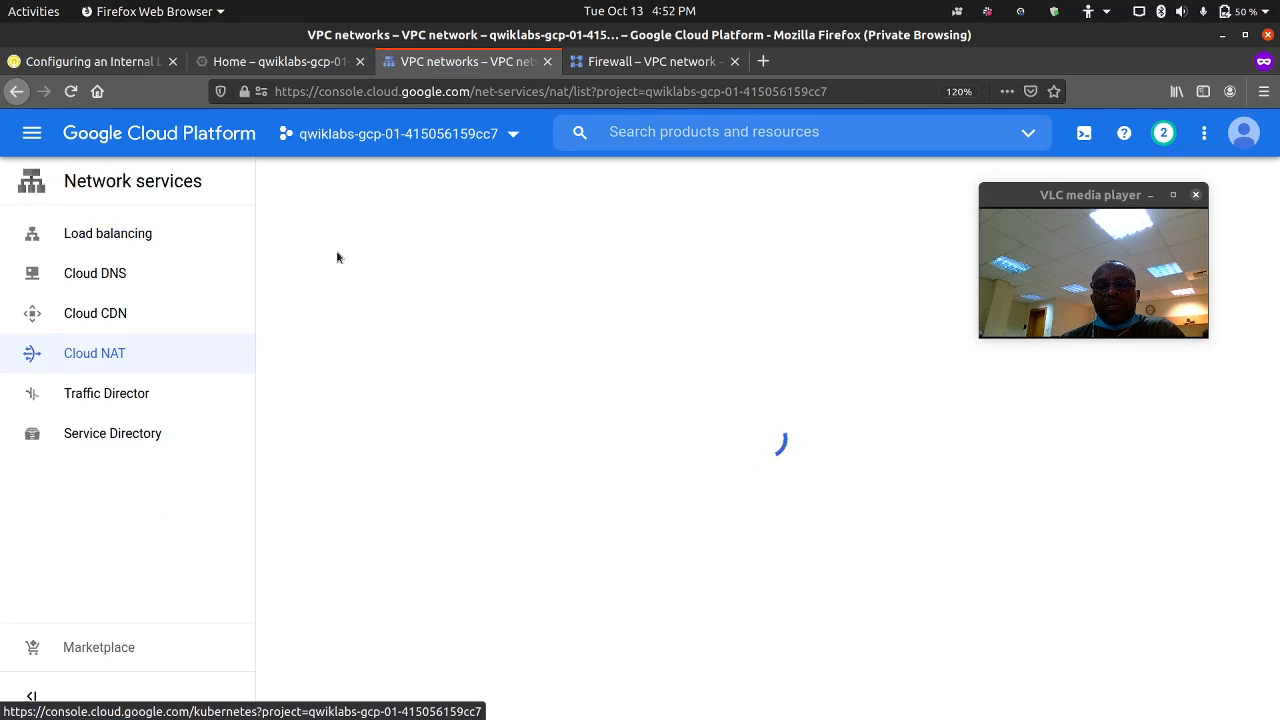
Reopen the Cloud NAT page and start configuring a NAT gateway.
{"action": "left_click", "coordinate": [32, 133]}
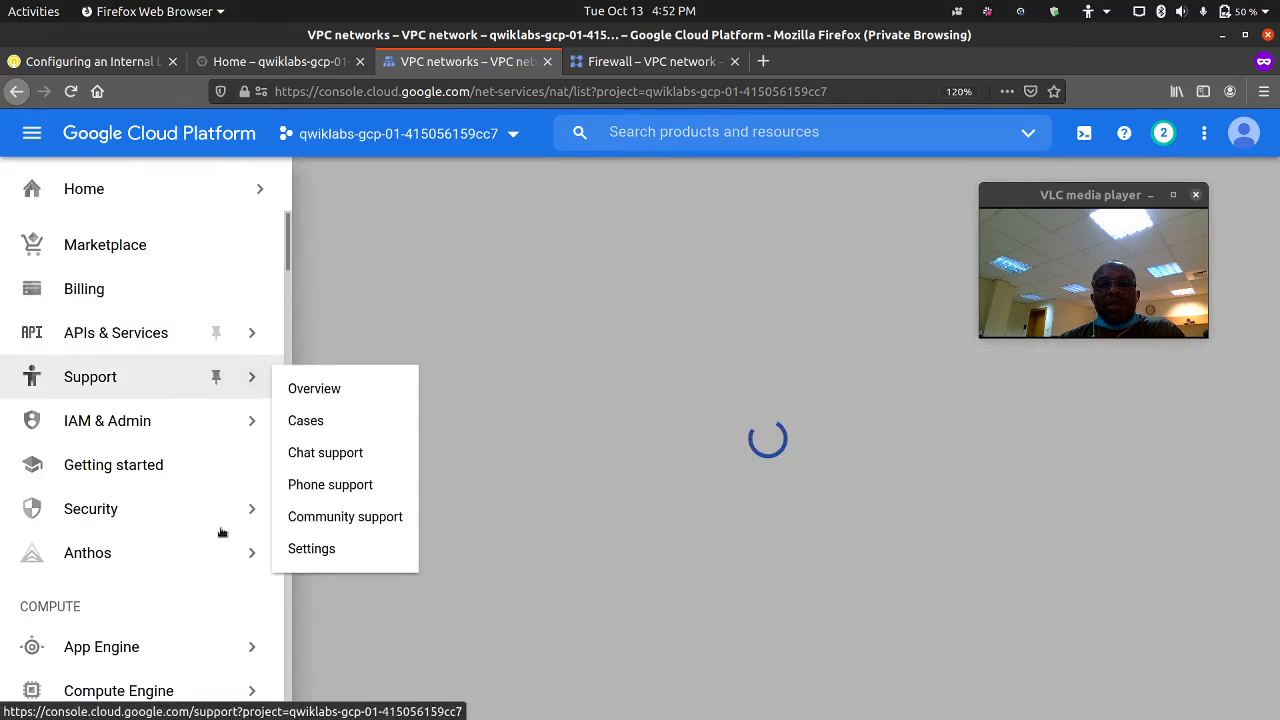
{"action": "scroll", "coordinate": [183, 491], "scroll_direction": "down", "scroll_amount": 7}
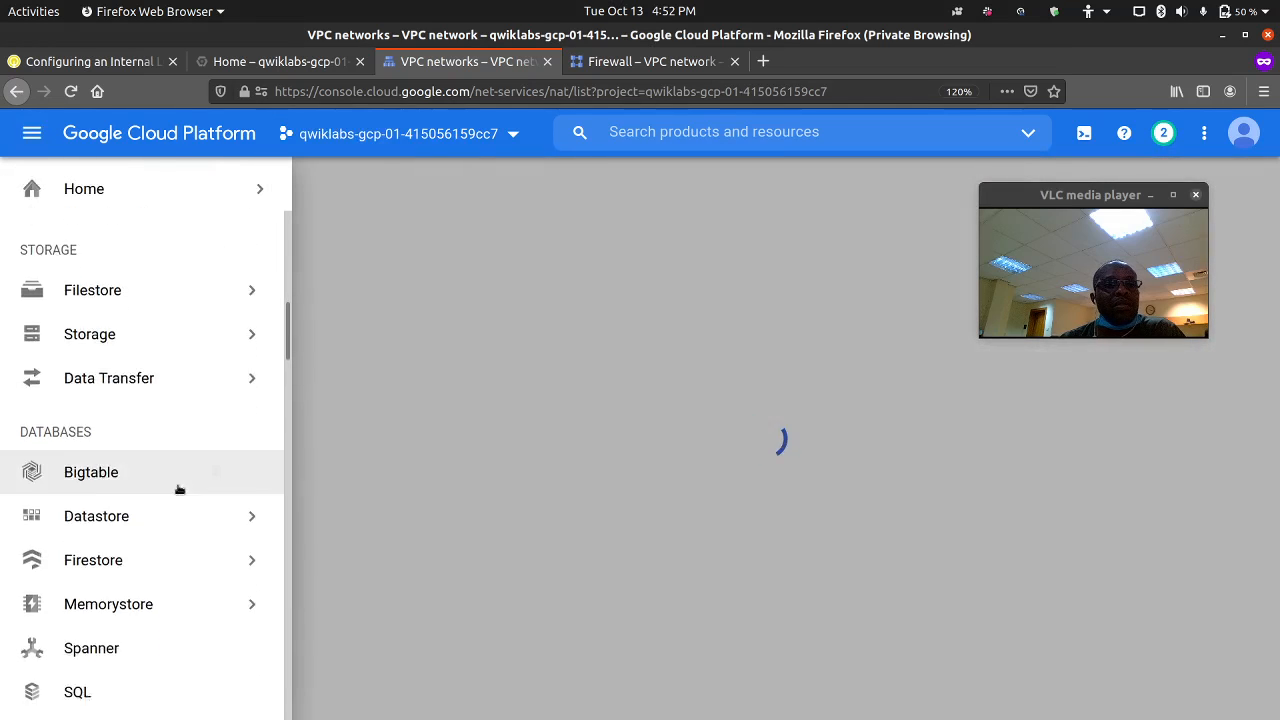
{"action": "scroll", "coordinate": [178, 488], "scroll_direction": "down", "scroll_amount": 8}
{"action": "mouse_move", "coordinate": [259, 414]}
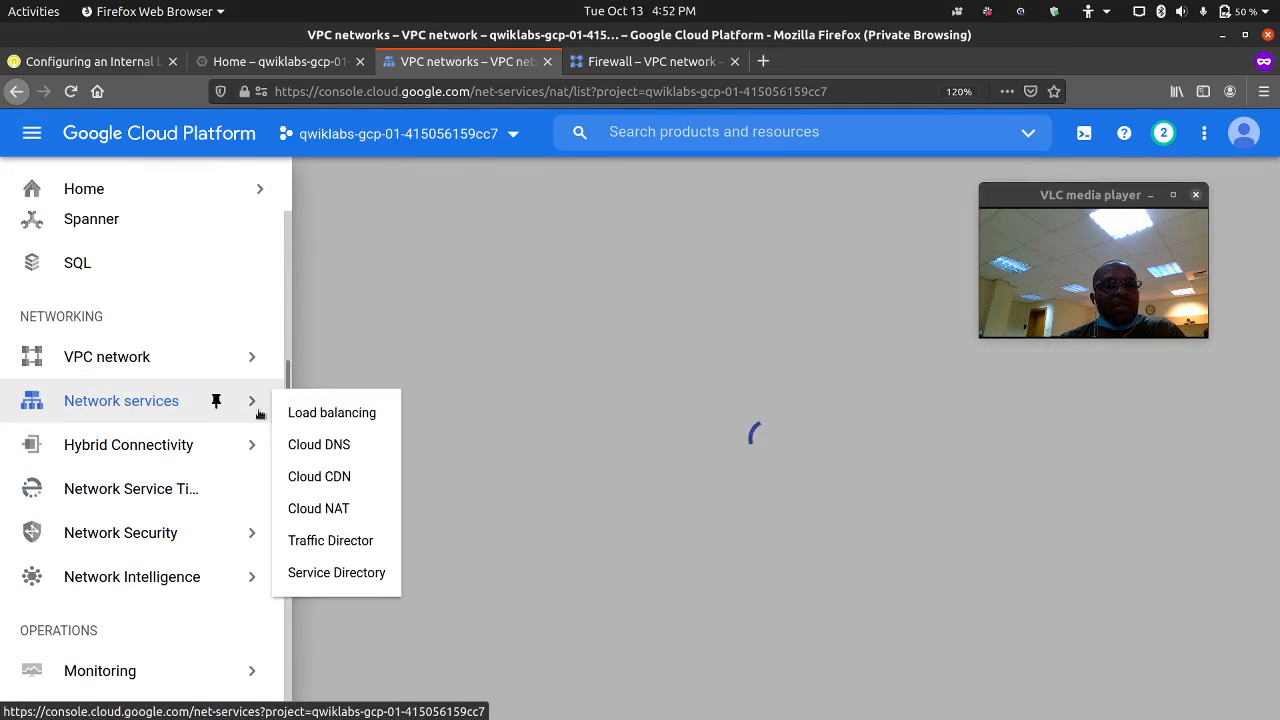
{"action": "left_click", "coordinate": [316, 511]}
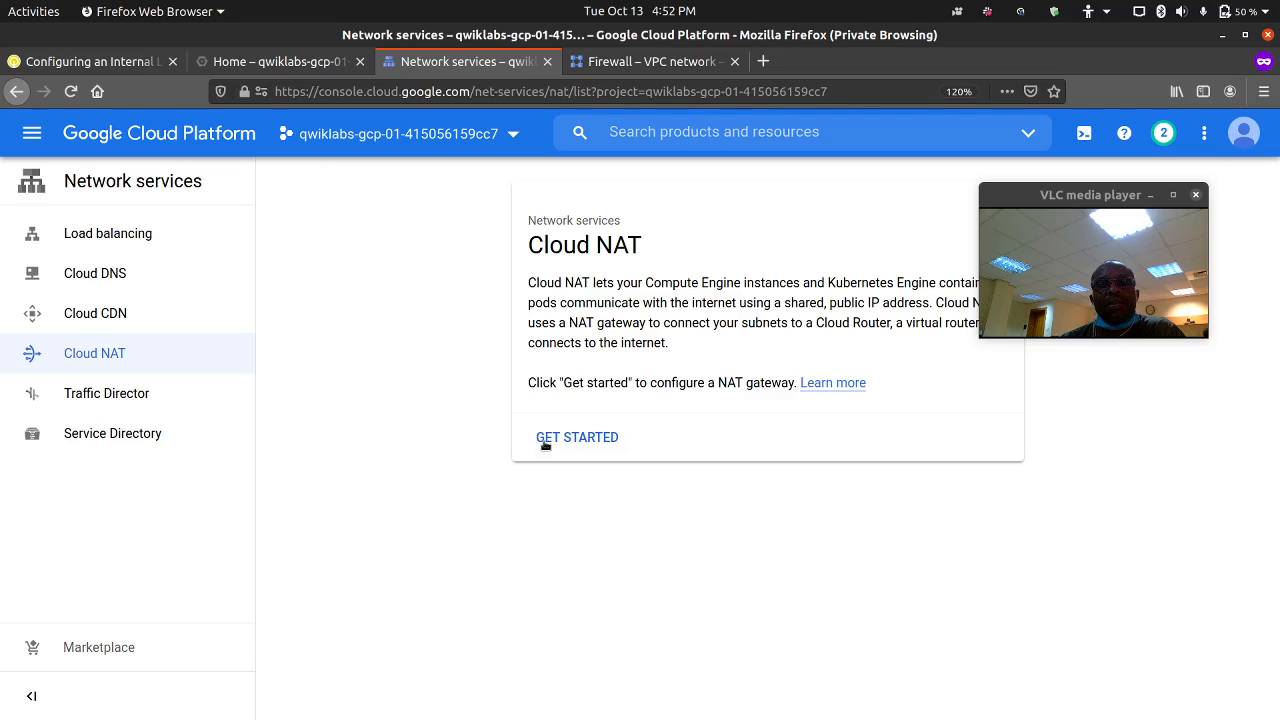
{"action": "left_click", "coordinate": [543, 440]}
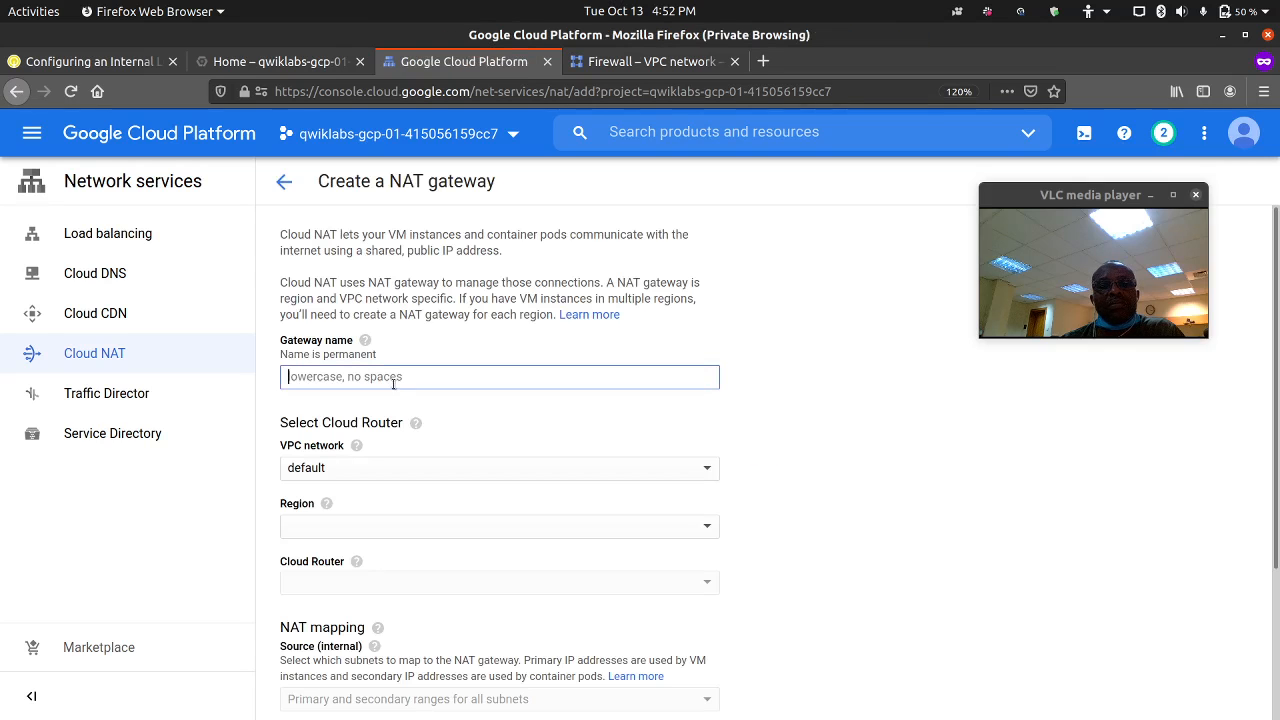
Name the gateway nat-config and select the VPC network my-internal-app and the region us-central1.
{"action": "key", "text": "ctrl+v"}
{"action": "left_click", "coordinate": [383, 467]}
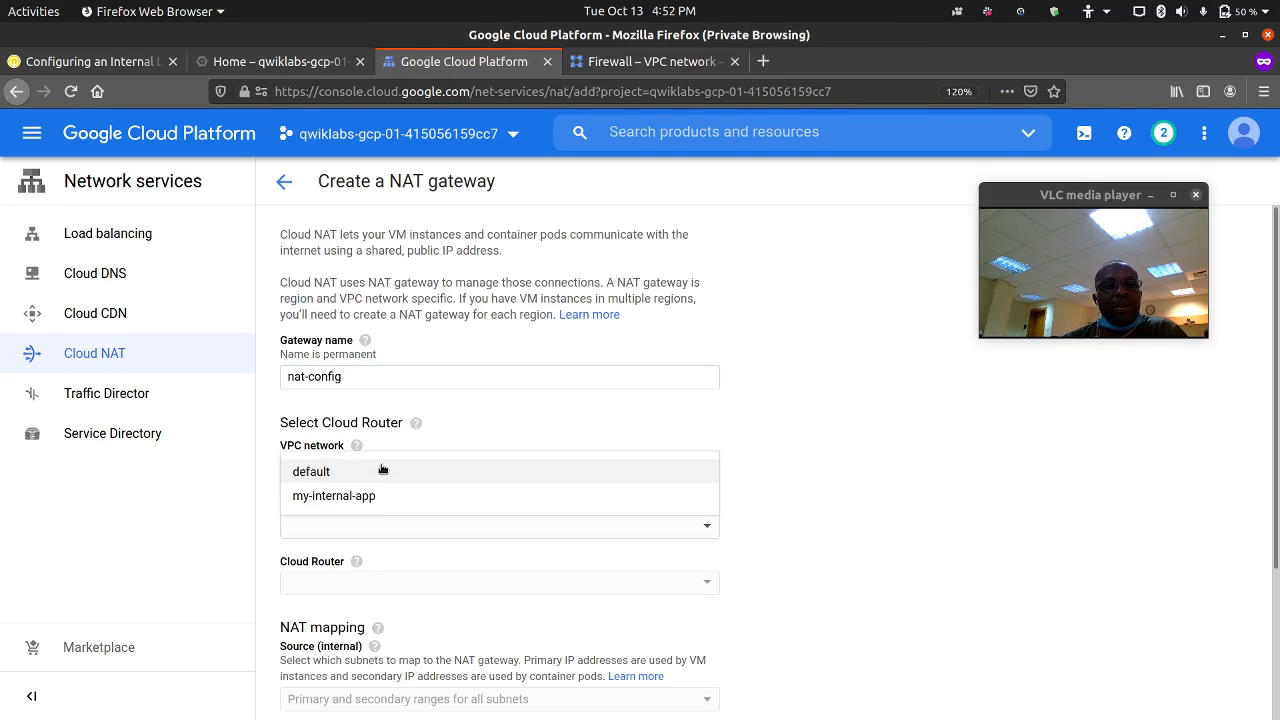
{"action": "left_click", "coordinate": [352, 492]}
{"action": "scroll", "coordinate": [350, 496], "scroll_direction": "down", "scroll_amount": 2}
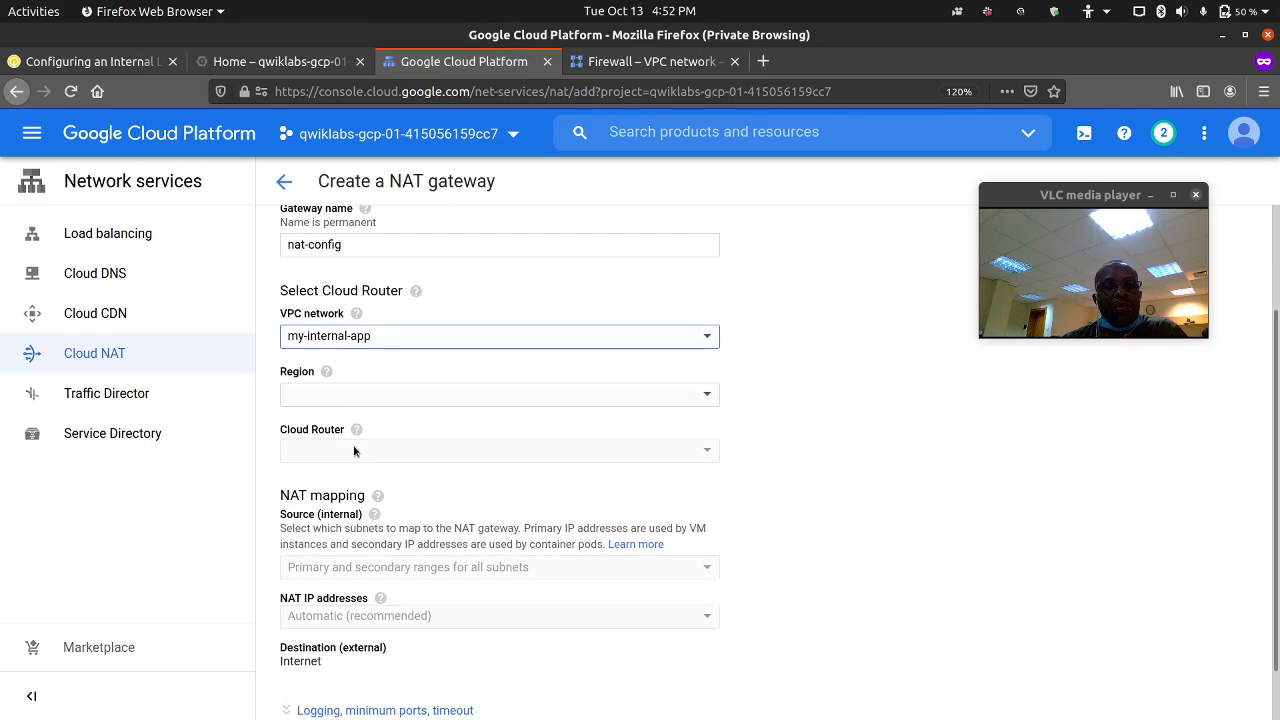
{"action": "left_click", "coordinate": [374, 393]}
{"action": "scroll", "coordinate": [390, 590], "scroll_direction": "down", "scroll_amount": 3}
{"action": "scroll", "coordinate": [394, 598], "scroll_direction": "down", "scroll_amount": 2}
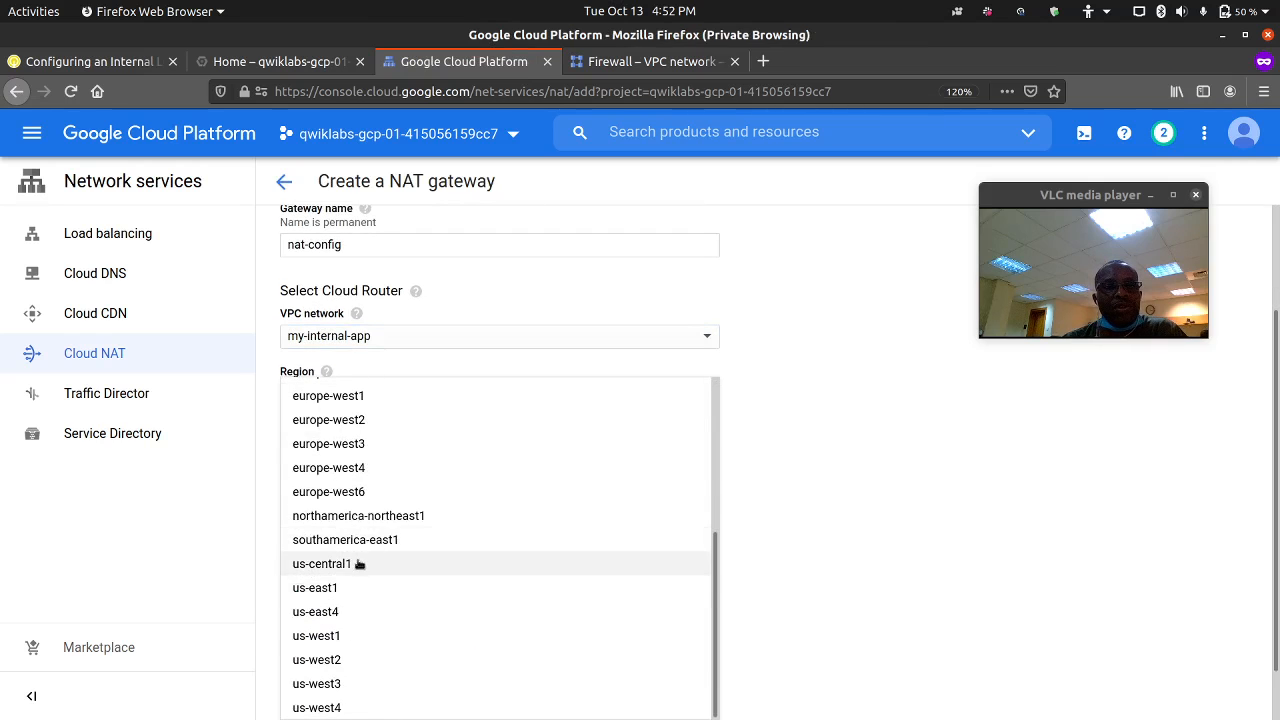
{"action": "left_click", "coordinate": [360, 564]}
Create a new Cloud Router named nat-router-us-central1, copying the name from the lab instructions, and create the NAT gateway with it.
{"action": "left_click", "coordinate": [372, 460]}
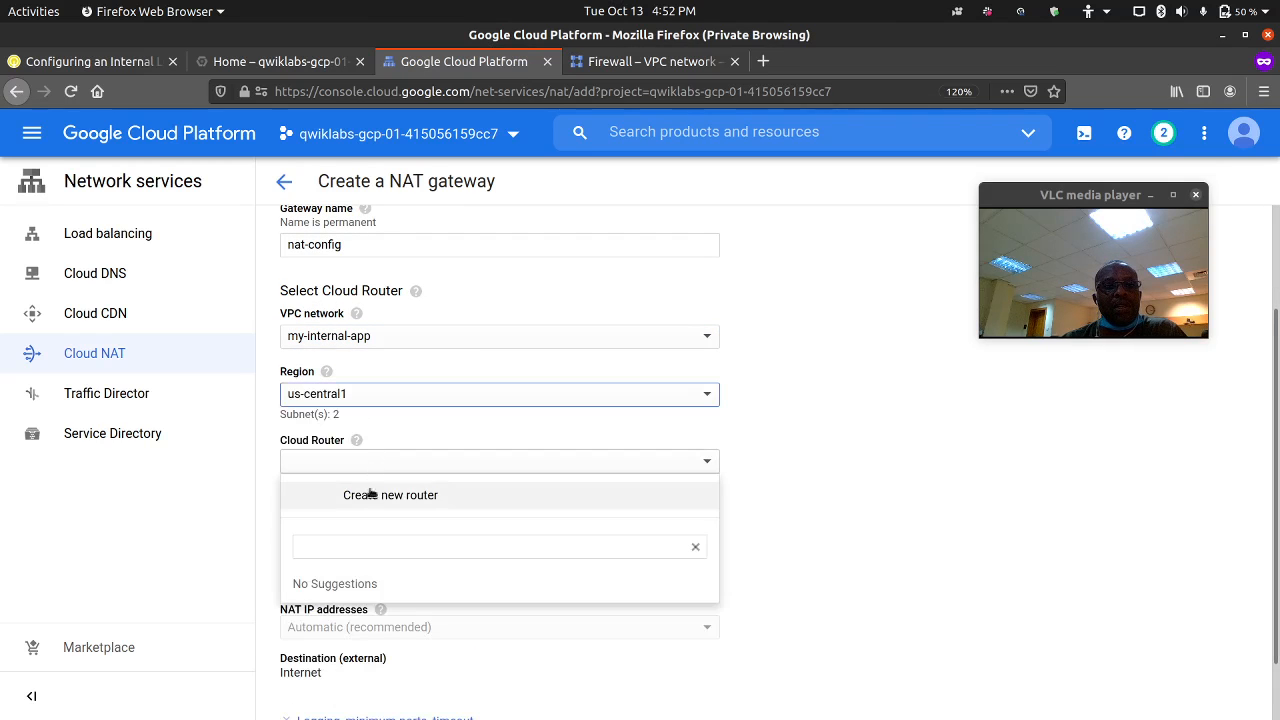
{"action": "left_click", "coordinate": [357, 494]}
{"action": "left_click", "coordinate": [90, 61]}
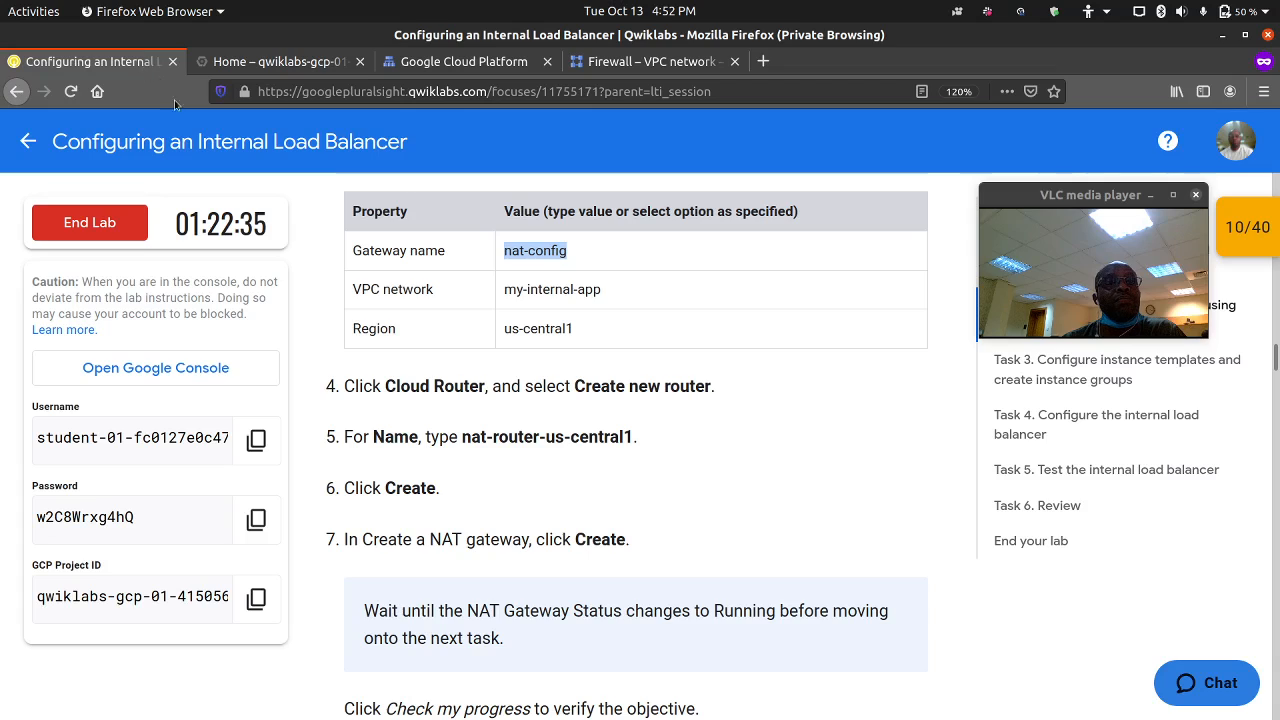
{"action": "left_click_drag", "start_coordinate": [463, 437], "coordinate": [634, 440]}
{"action": "key", "text": "ctrl+c"}
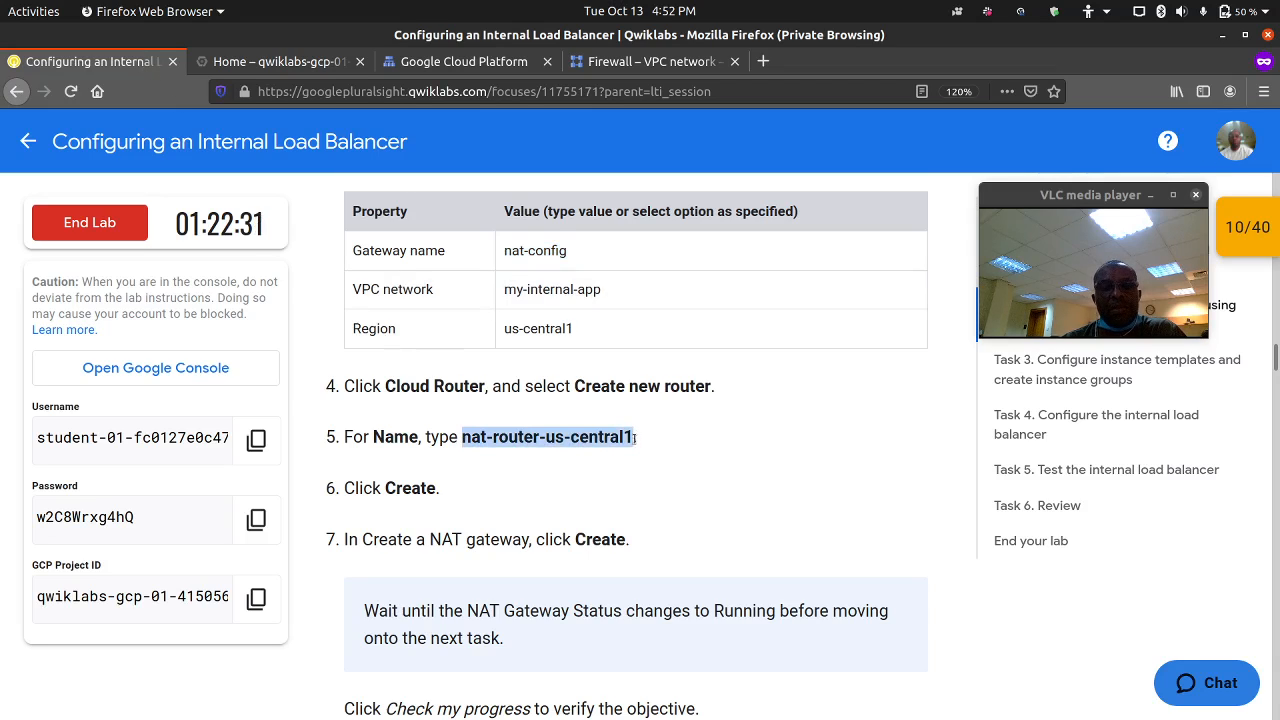
{"action": "left_click", "coordinate": [420, 62]}
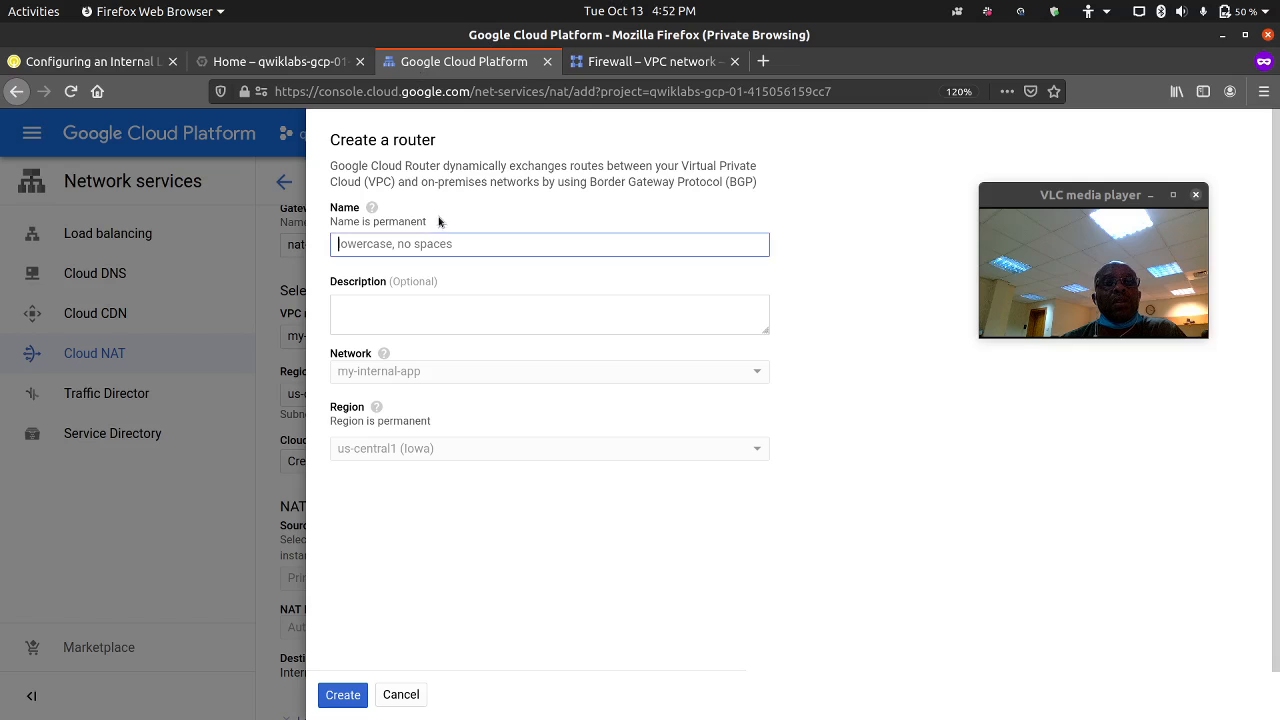
{"action": "key", "text": "ctrl+v"}
{"action": "left_click", "coordinate": [361, 688]}
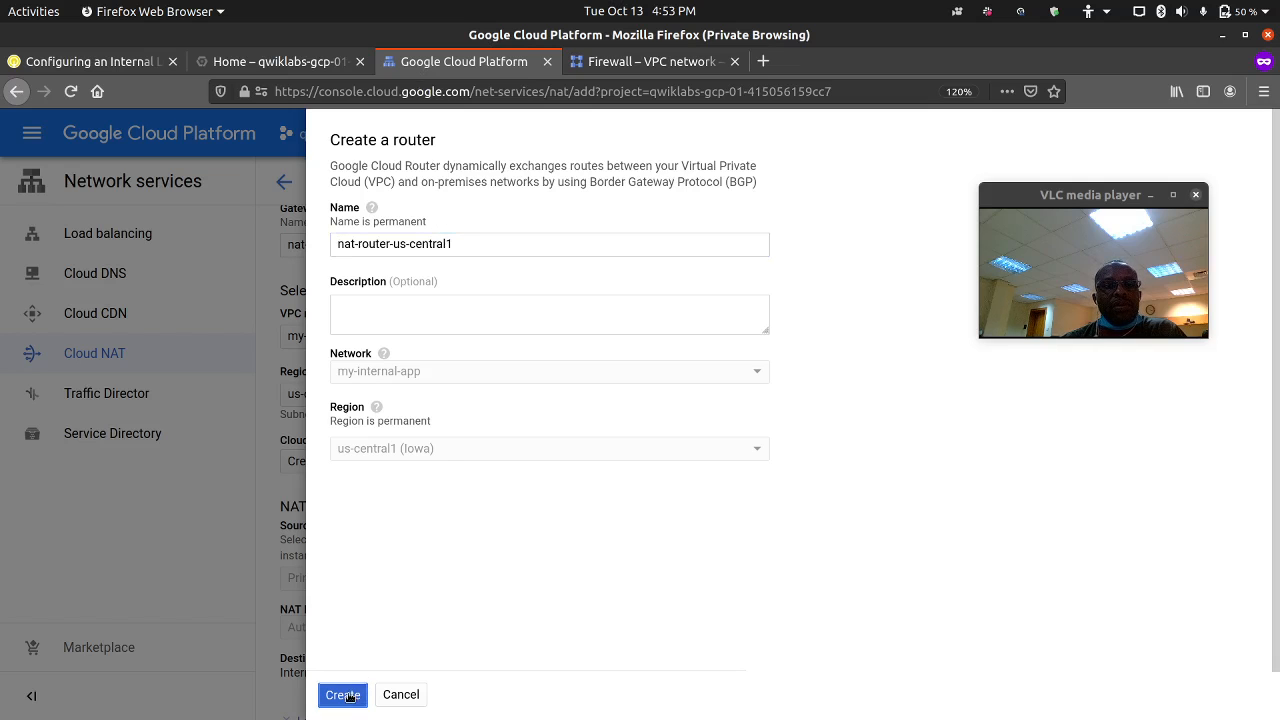
{"action": "scroll", "coordinate": [358, 673], "scroll_direction": "down", "scroll_amount": 1}
{"action": "left_click", "coordinate": [307, 683]}
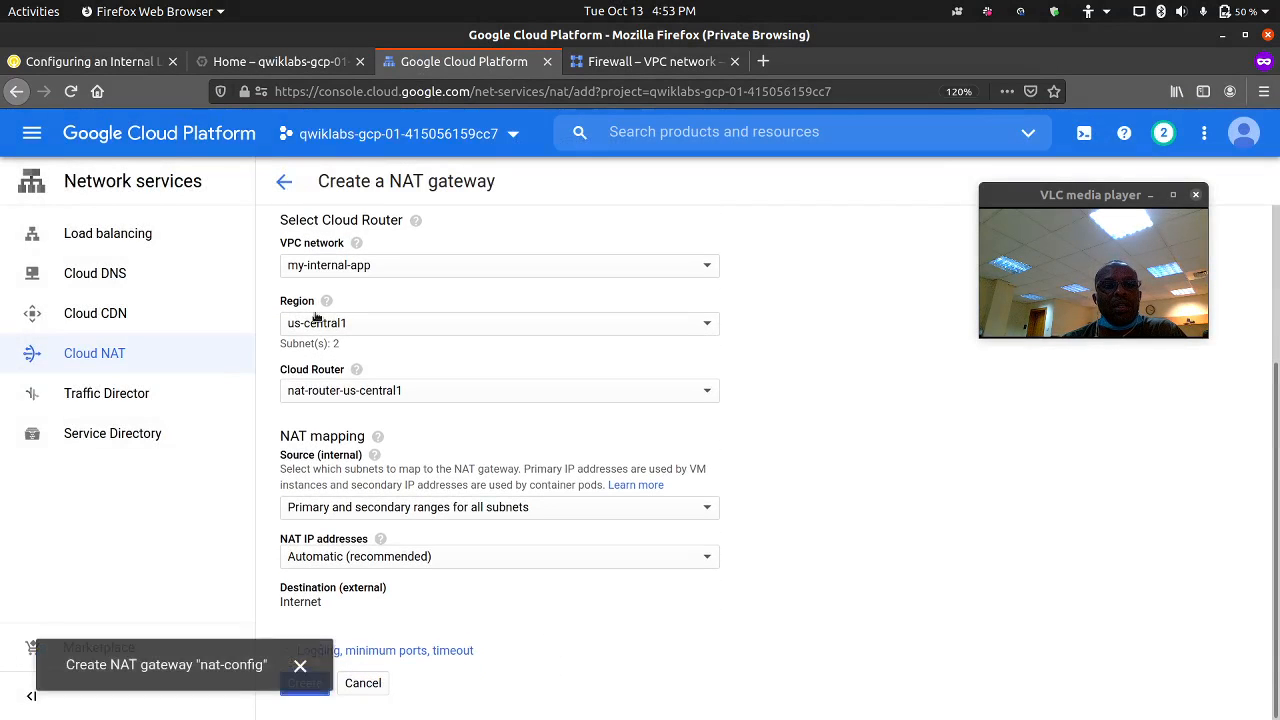
Return to the lab instructions and read the Task 3 section on configuring the instance templates.
{"action": "left_click", "coordinate": [128, 63]}
{"action": "scroll", "coordinate": [433, 470], "scroll_direction": "down", "scroll_amount": 2}
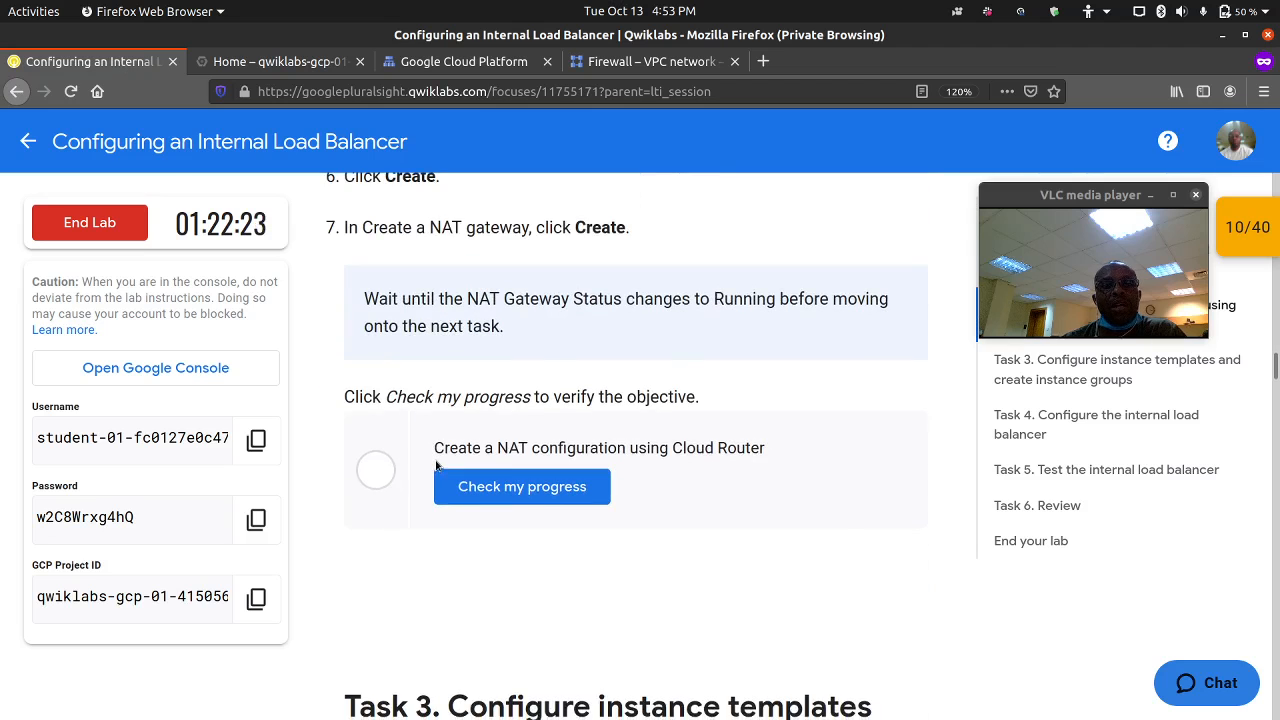
{"action": "scroll", "coordinate": [440, 447], "scroll_direction": "down", "scroll_amount": 4}
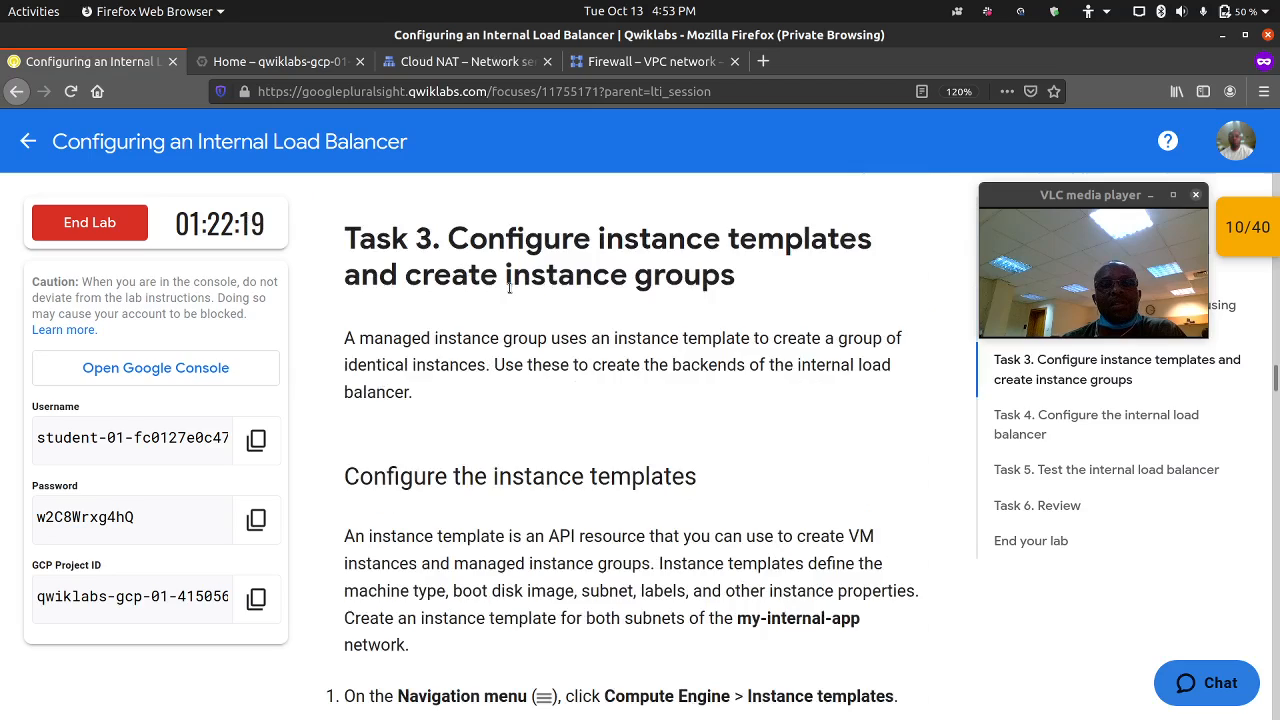
{"action": "scroll", "coordinate": [512, 287], "scroll_direction": "down", "scroll_amount": 1}
{"action": "scroll", "coordinate": [516, 285], "scroll_direction": "down", "scroll_amount": 5}
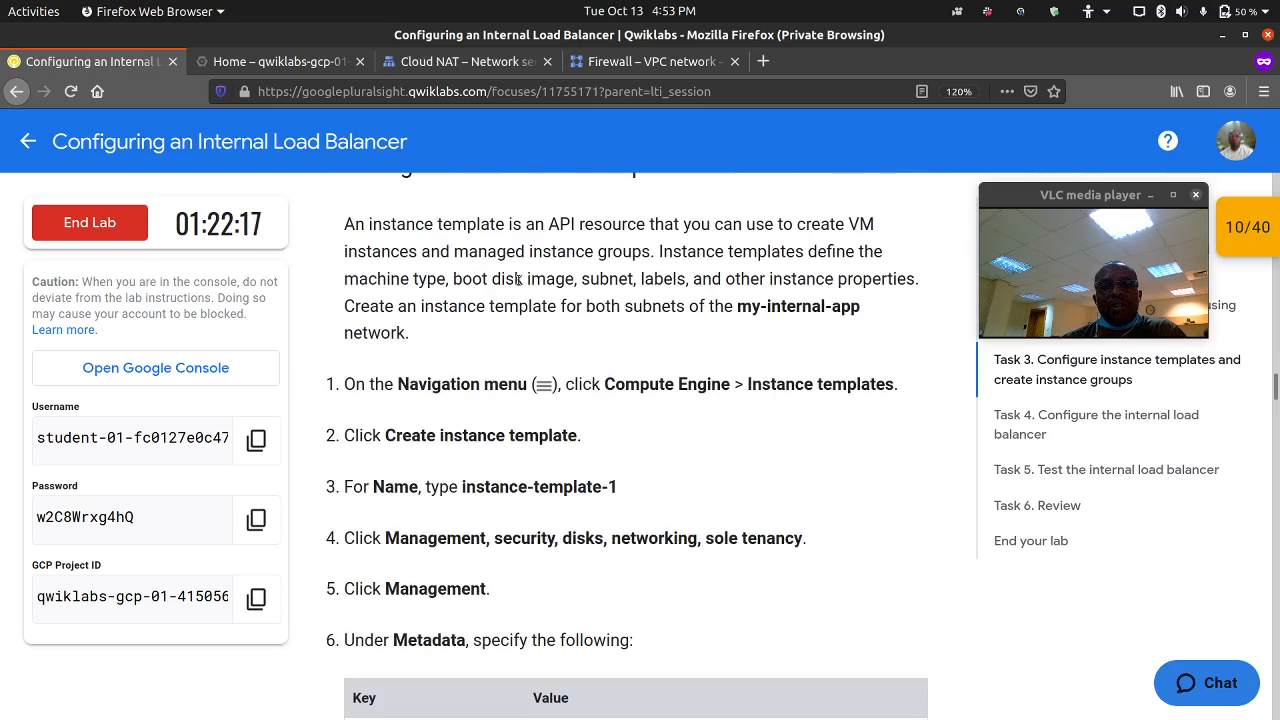
Switch to the Google Cloud console and open the Compute Engine instance templates page.
{"action": "scroll", "coordinate": [519, 285], "scroll_direction": "up", "scroll_amount": 2}
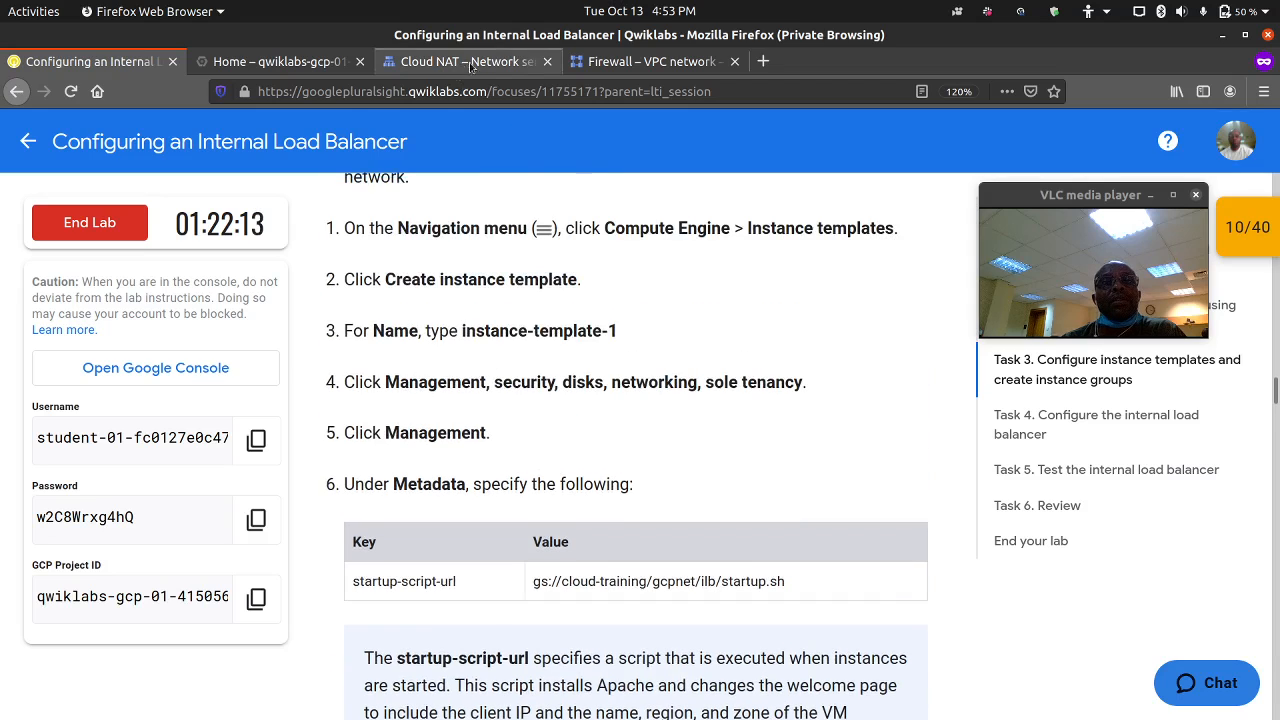
{"action": "left_click", "coordinate": [322, 65]}
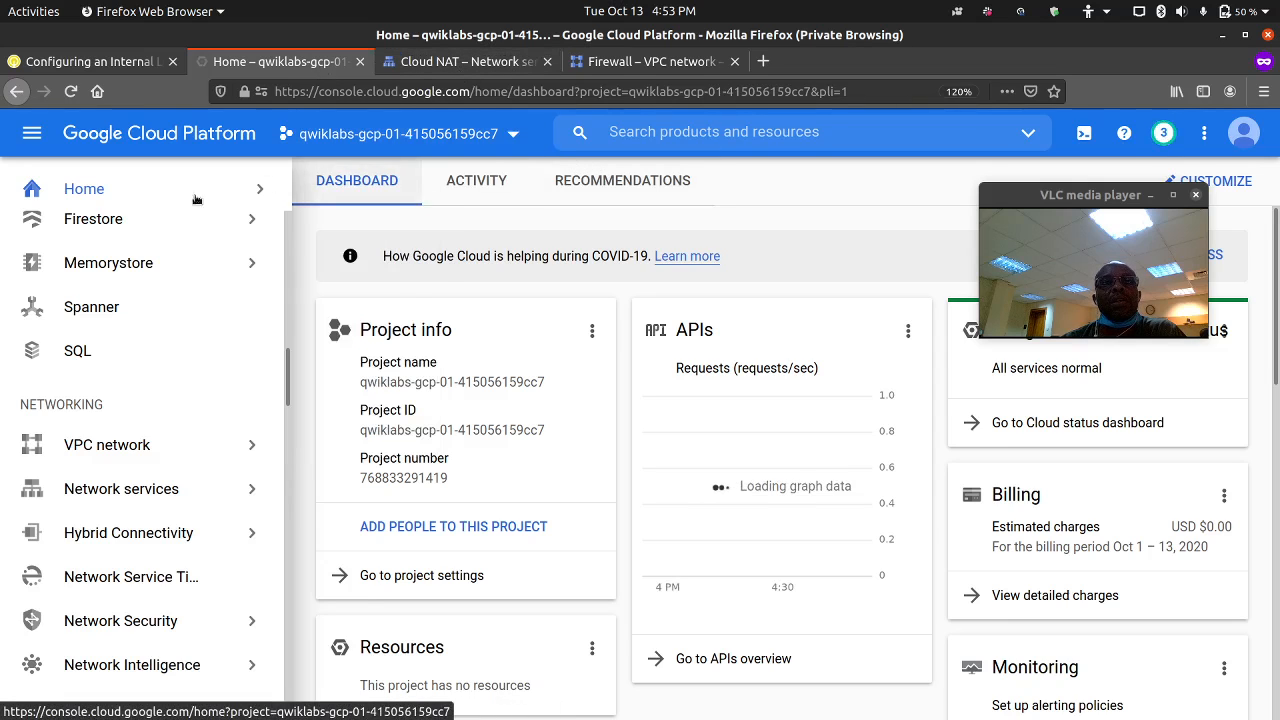
{"action": "mouse_move", "coordinate": [143, 470]}
{"action": "scroll", "coordinate": [143, 470], "scroll_direction": "up", "scroll_amount": 10}
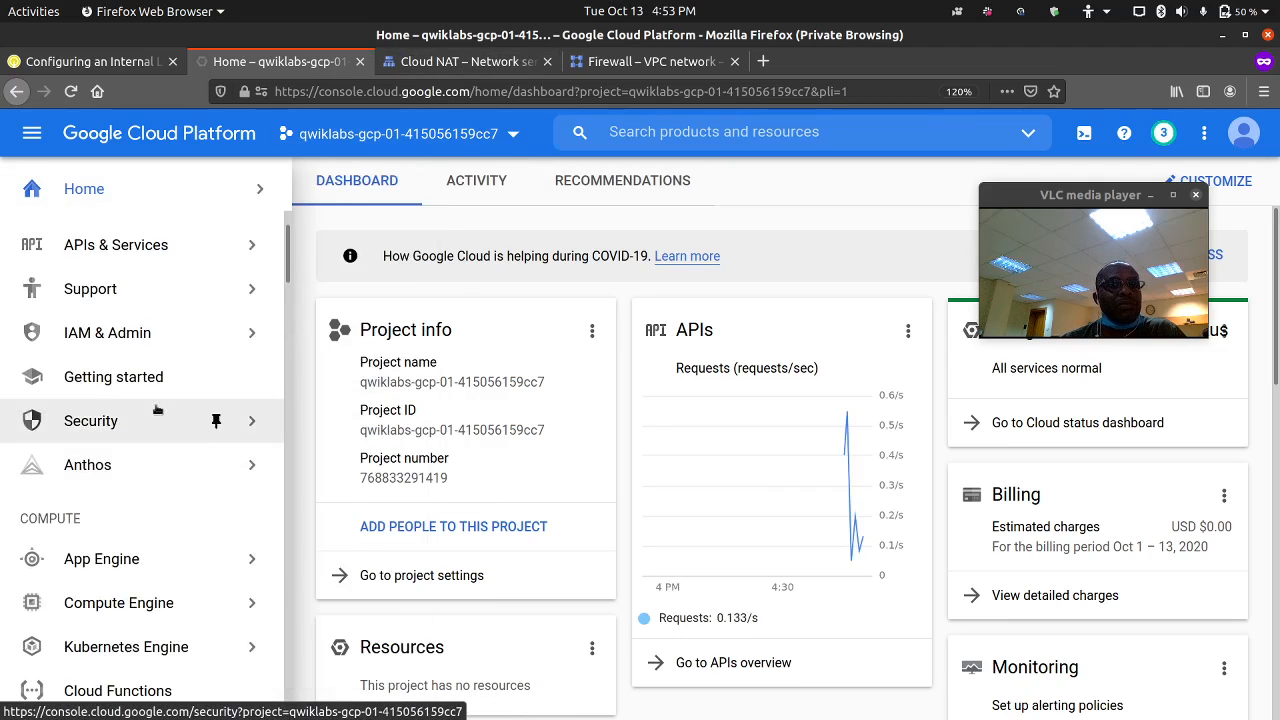
{"action": "mouse_move", "coordinate": [166, 603]}
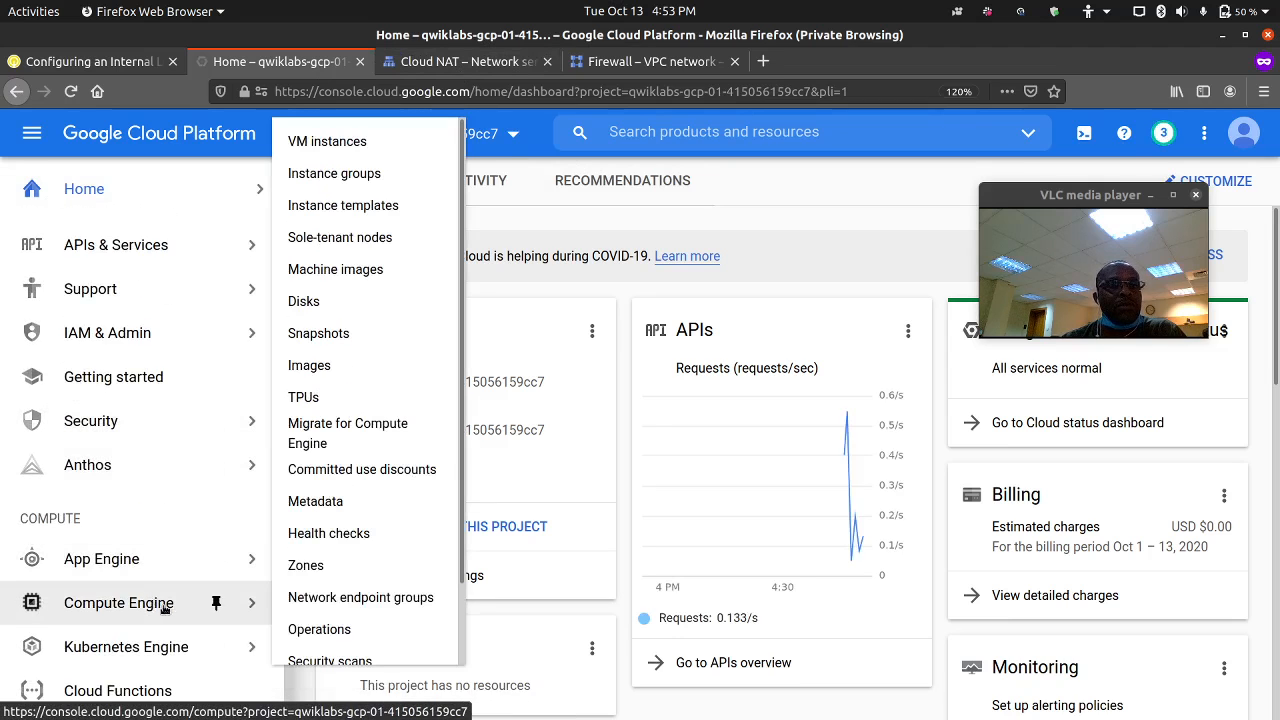
{"action": "left_click", "coordinate": [374, 206]}
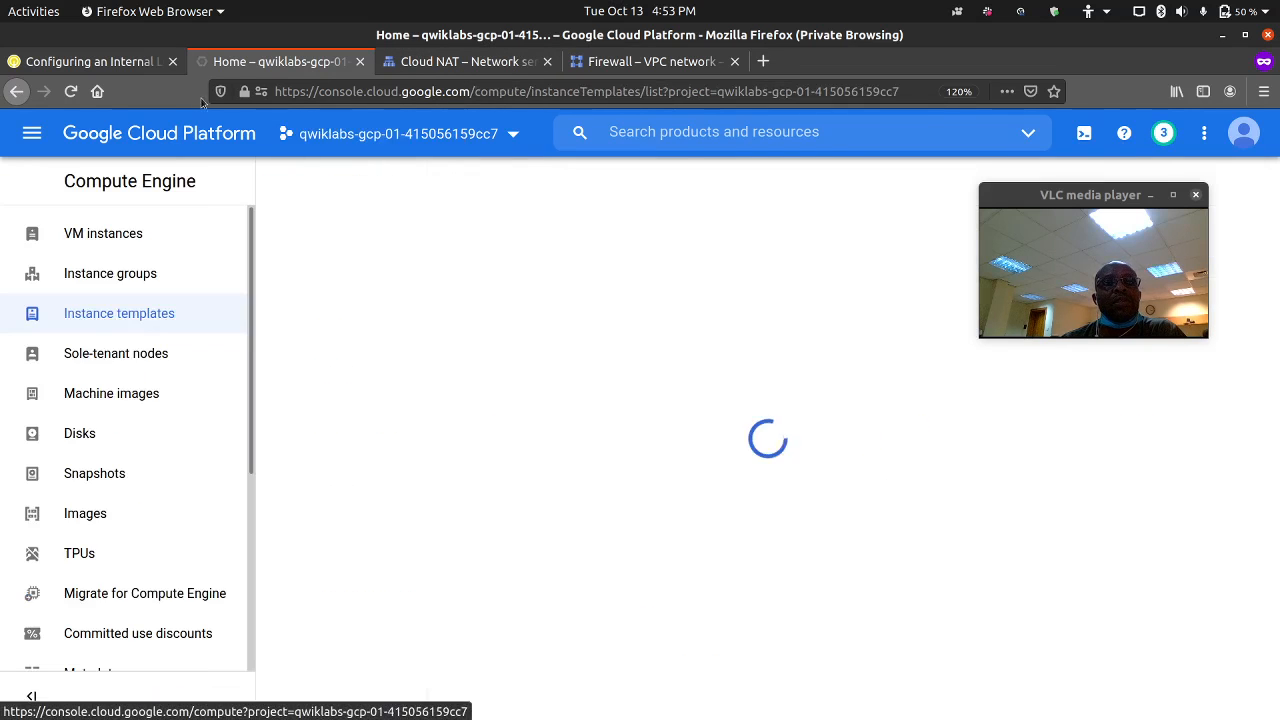
Copy the metadata key startup-script-url from the lab instructions and review the network interface settings listed for the template.
{"action": "left_click", "coordinate": [130, 63]}
{"action": "scroll", "coordinate": [507, 387], "scroll_direction": "down", "scroll_amount": 4}
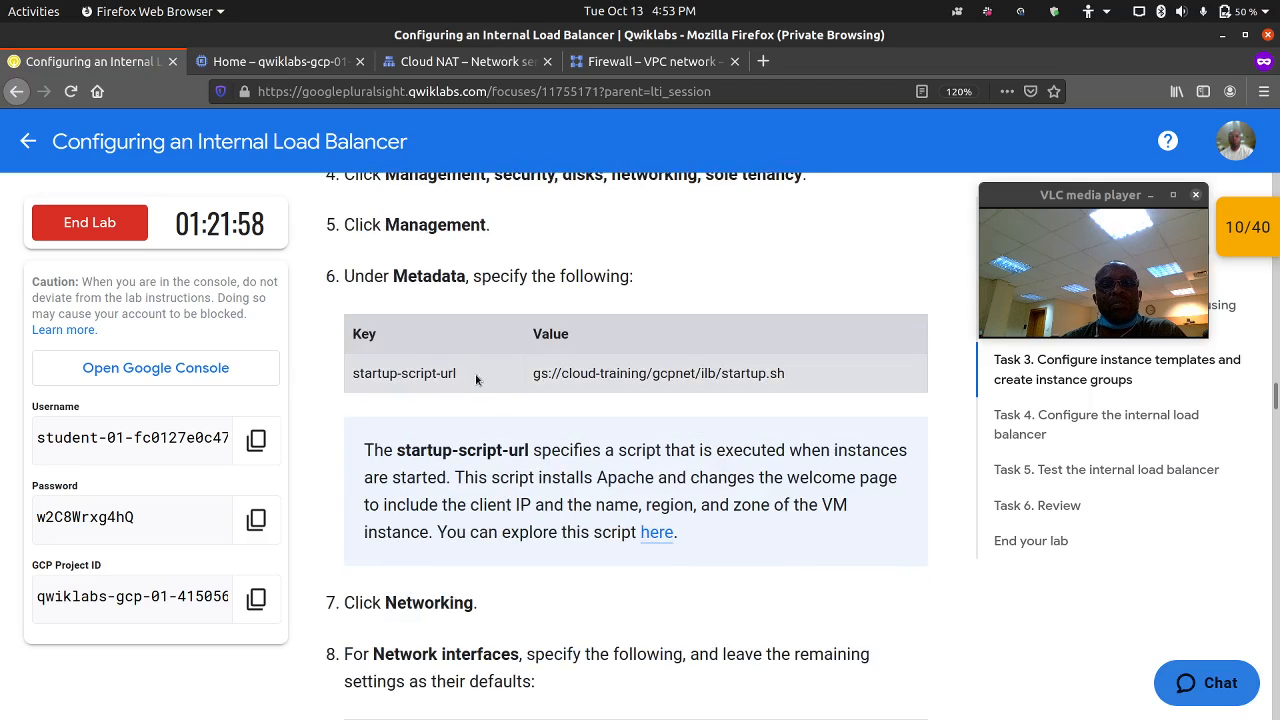
{"action": "left_click_drag", "start_coordinate": [476, 378], "coordinate": [342, 374]}
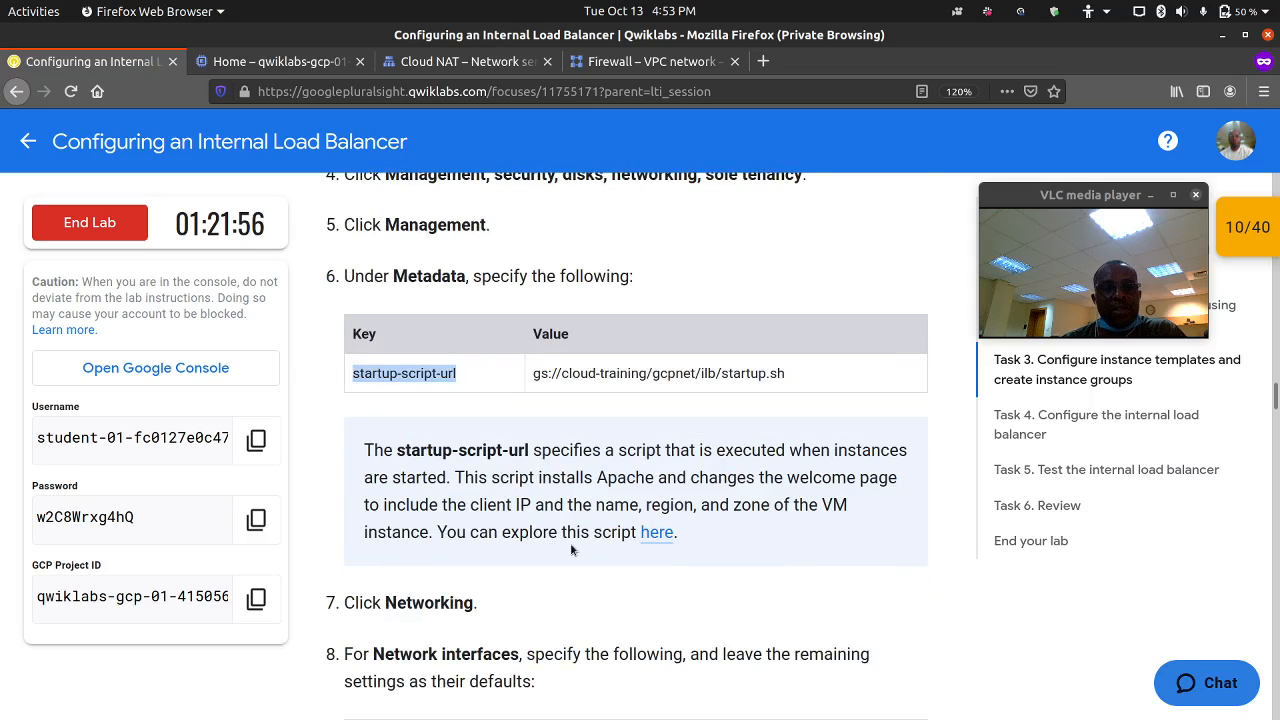
{"action": "scroll", "coordinate": [571, 549], "scroll_direction": "down", "scroll_amount": 5}
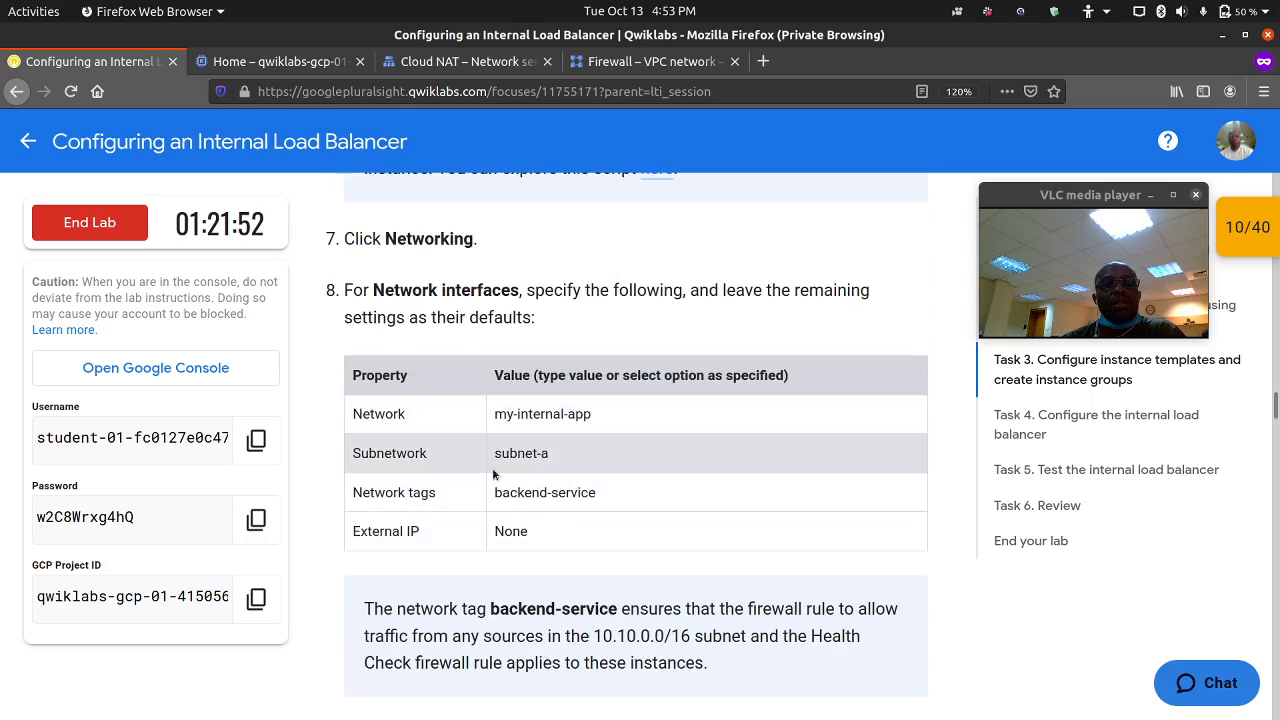
{"action": "left_click", "coordinate": [320, 62]}
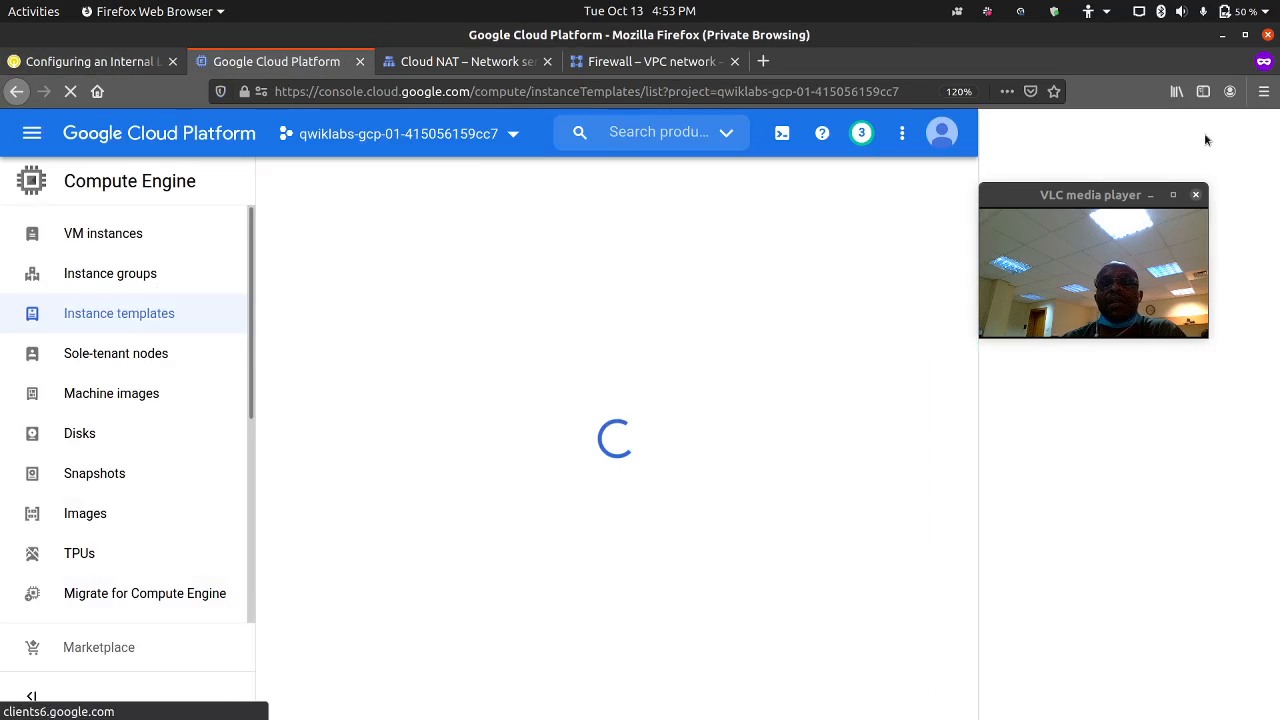
Check the nat-config gateway's status, and run the lab's progress check for the NAT configuration using Cloud Router.
{"action": "left_click", "coordinate": [511, 63]}
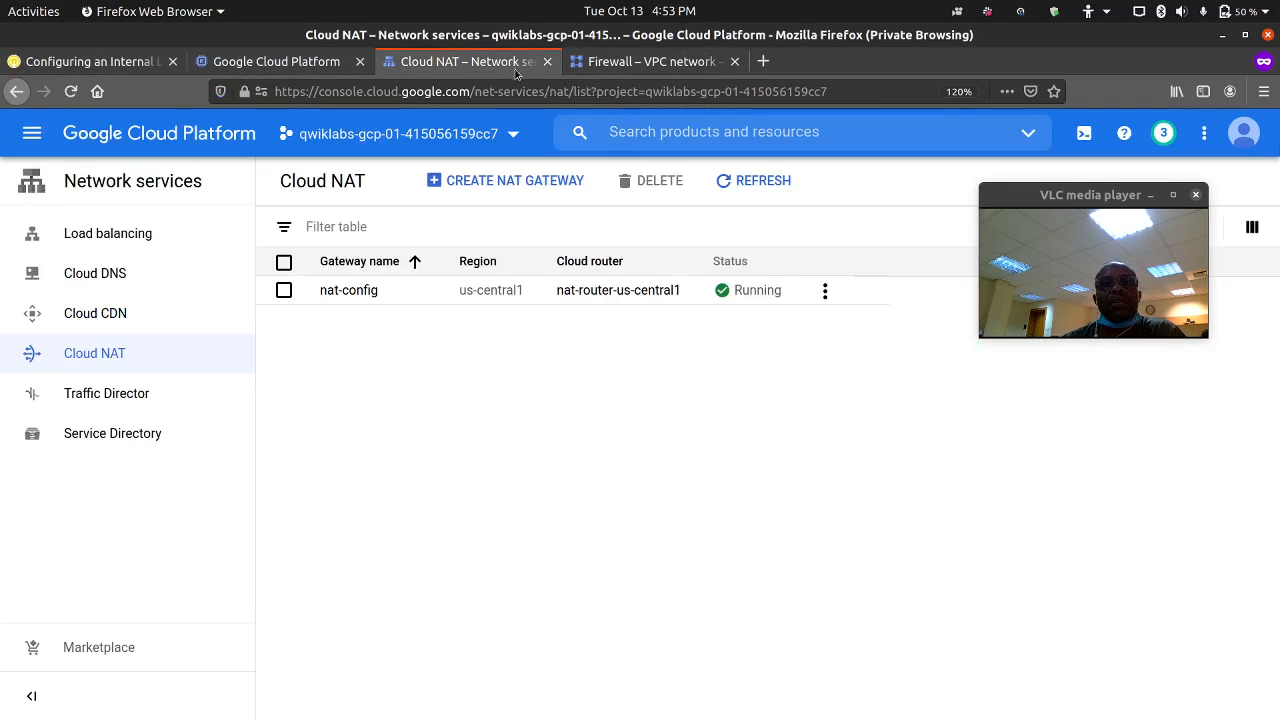
{"action": "left_click", "coordinate": [112, 66]}
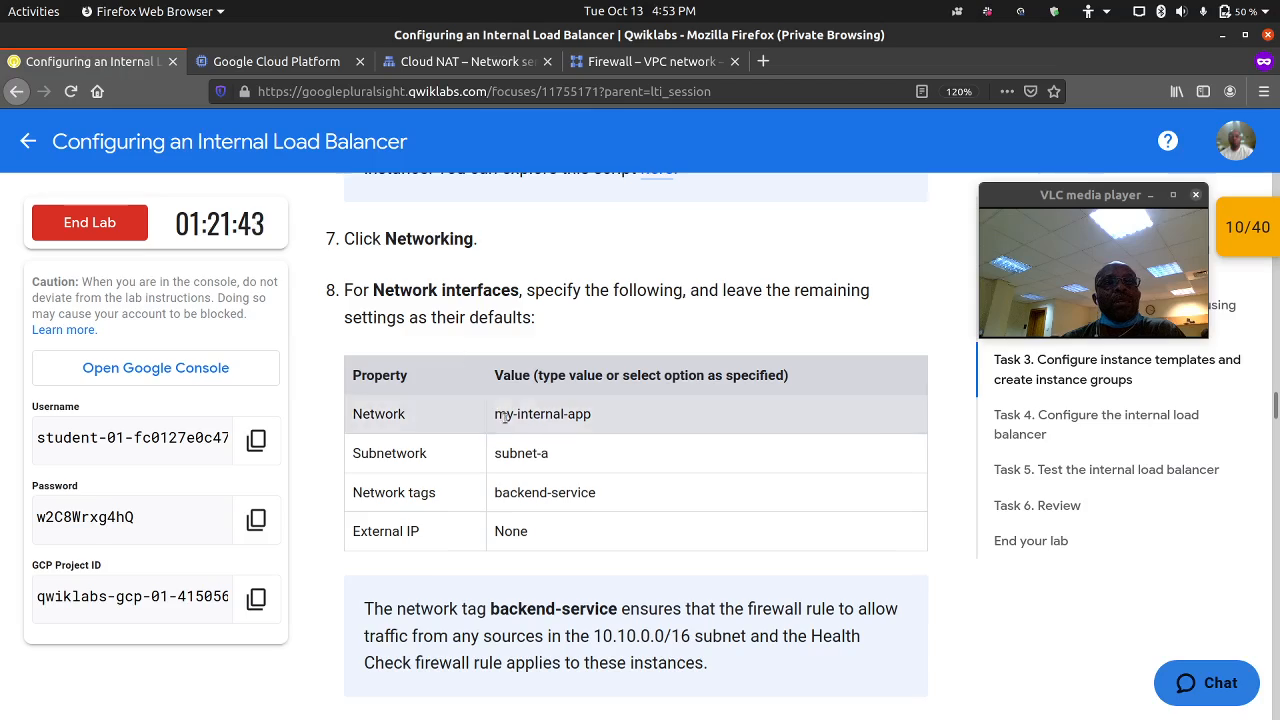
{"action": "scroll", "coordinate": [503, 416], "scroll_direction": "down", "scroll_amount": 1}
{"action": "scroll", "coordinate": [508, 410], "scroll_direction": "up", "scroll_amount": 10}
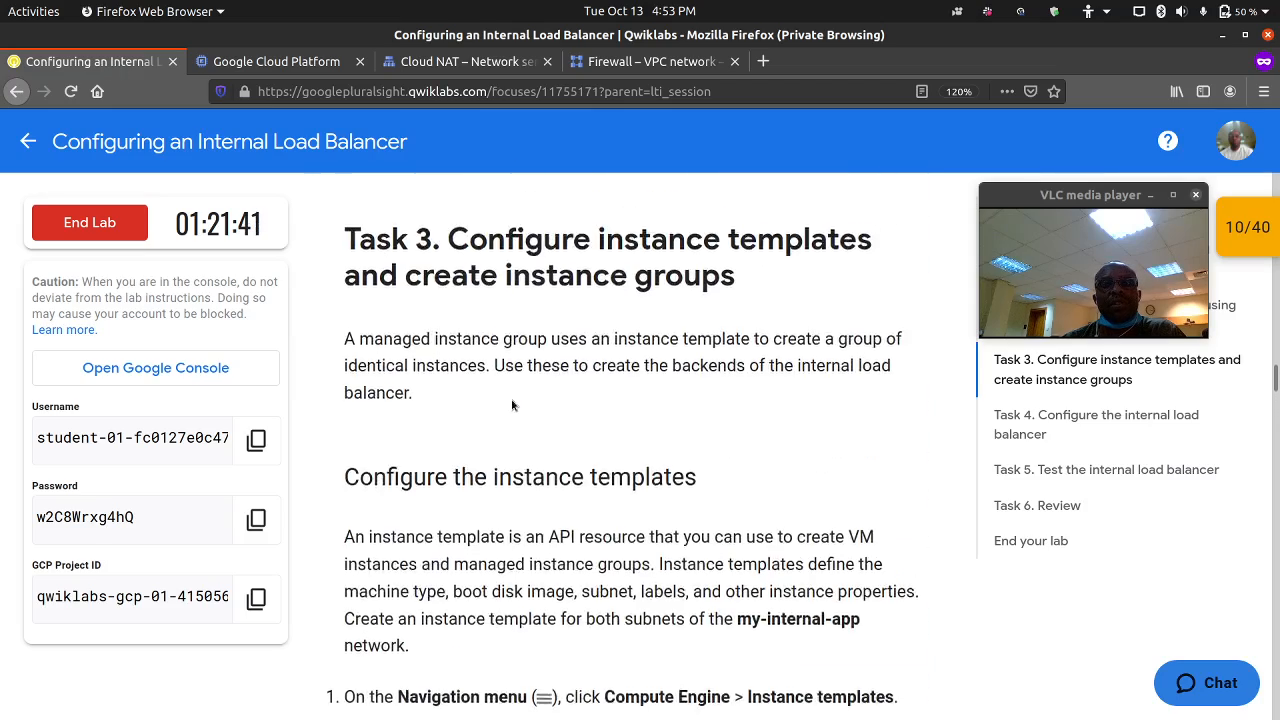
{"action": "scroll", "coordinate": [512, 405], "scroll_direction": "up", "scroll_amount": 4}
{"action": "left_click", "coordinate": [543, 438]}
{"action": "scroll", "coordinate": [543, 438], "scroll_direction": "down", "scroll_amount": 1}
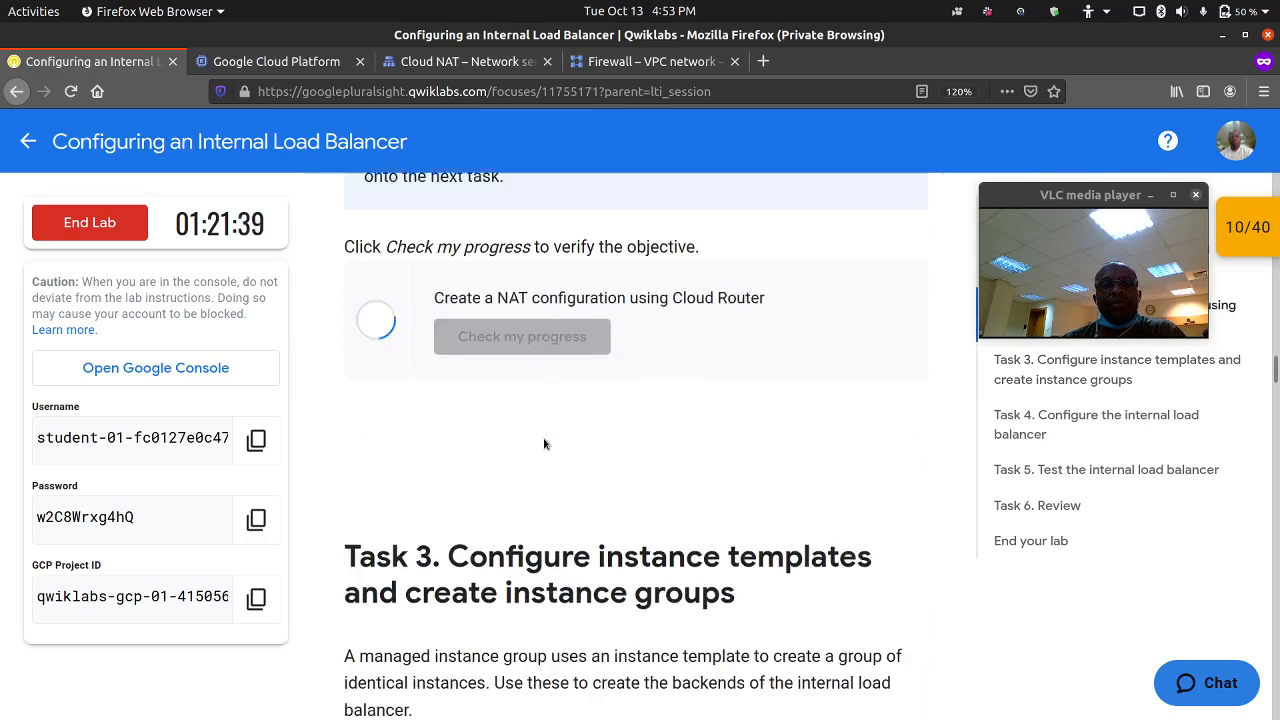
{"action": "scroll", "coordinate": [545, 440], "scroll_direction": "down", "scroll_amount": 10}
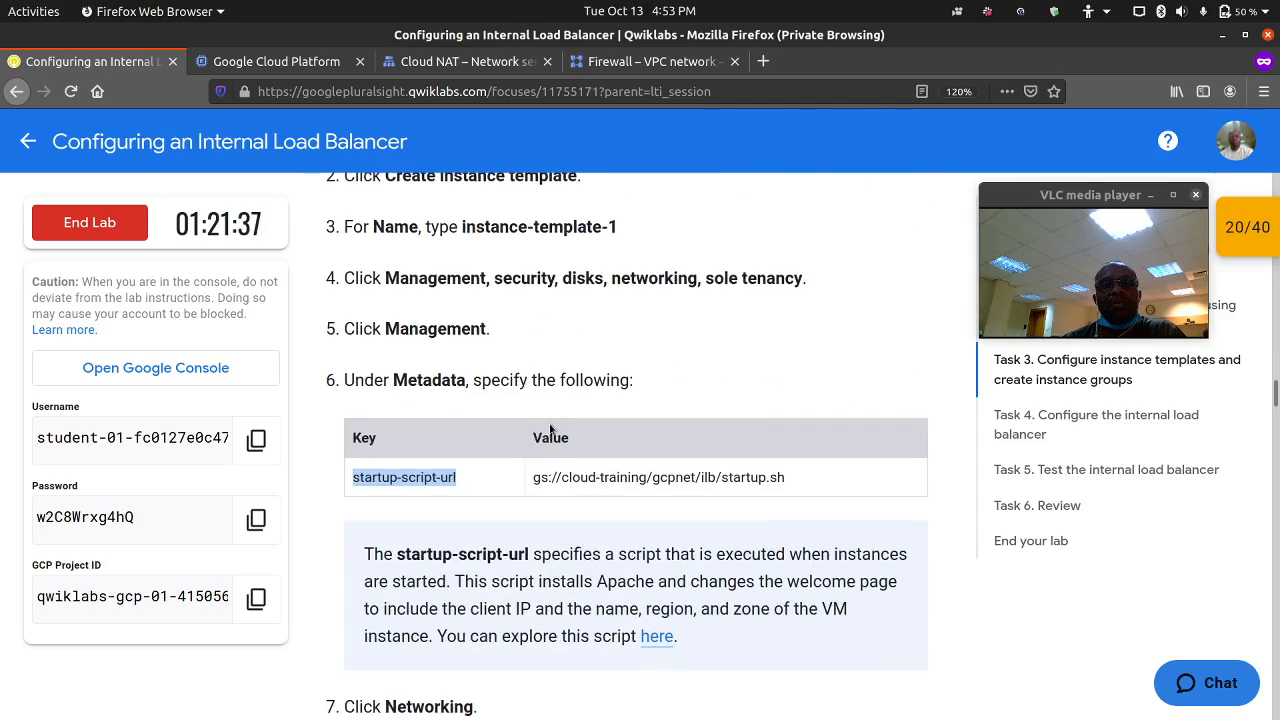
{"action": "scroll", "coordinate": [550, 430], "scroll_direction": "up", "scroll_amount": 3}
Start creating an instance template in the Cloud console and close the tutorial.
{"action": "left_click", "coordinate": [319, 66]}
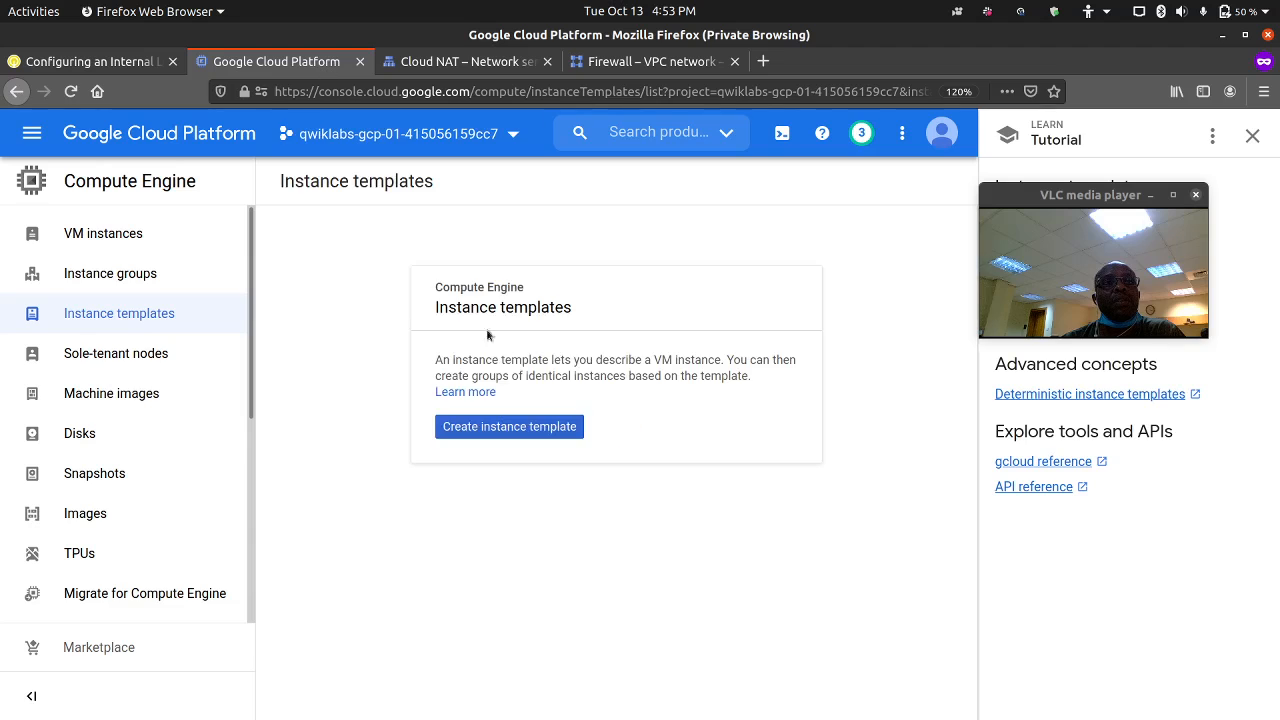
{"action": "left_click", "coordinate": [510, 427]}
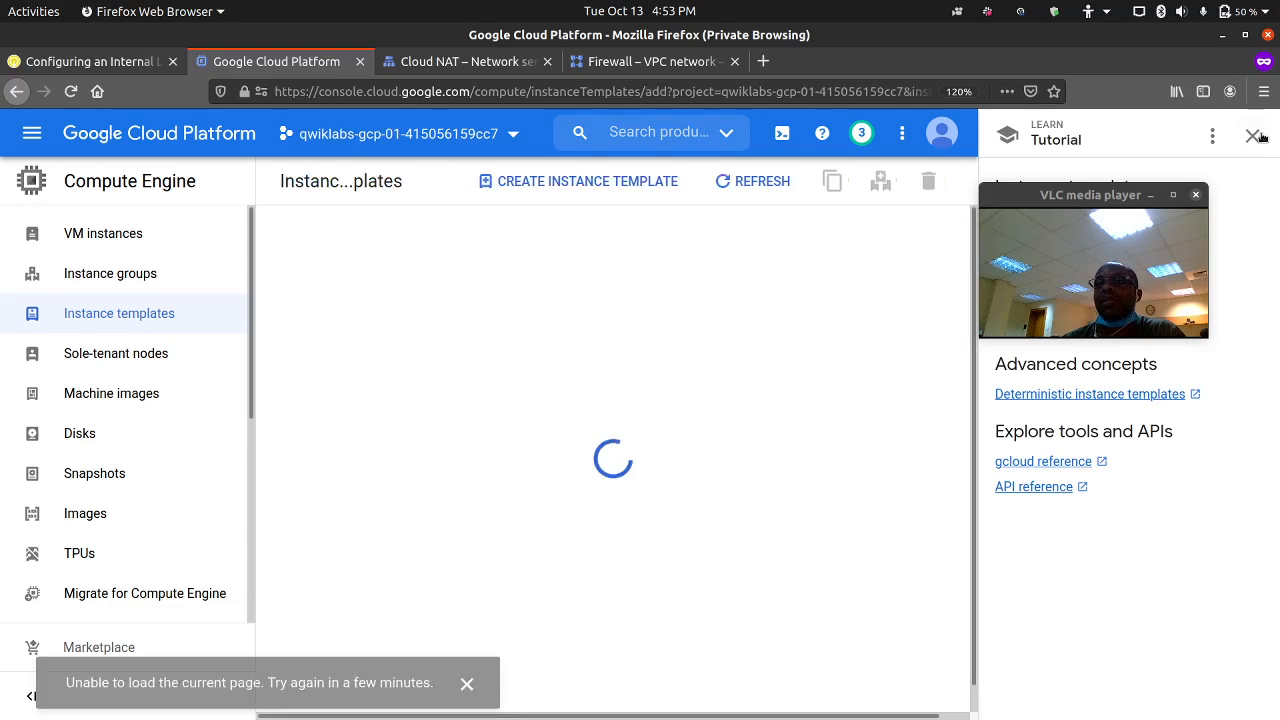
{"action": "left_click", "coordinate": [1252, 135]}
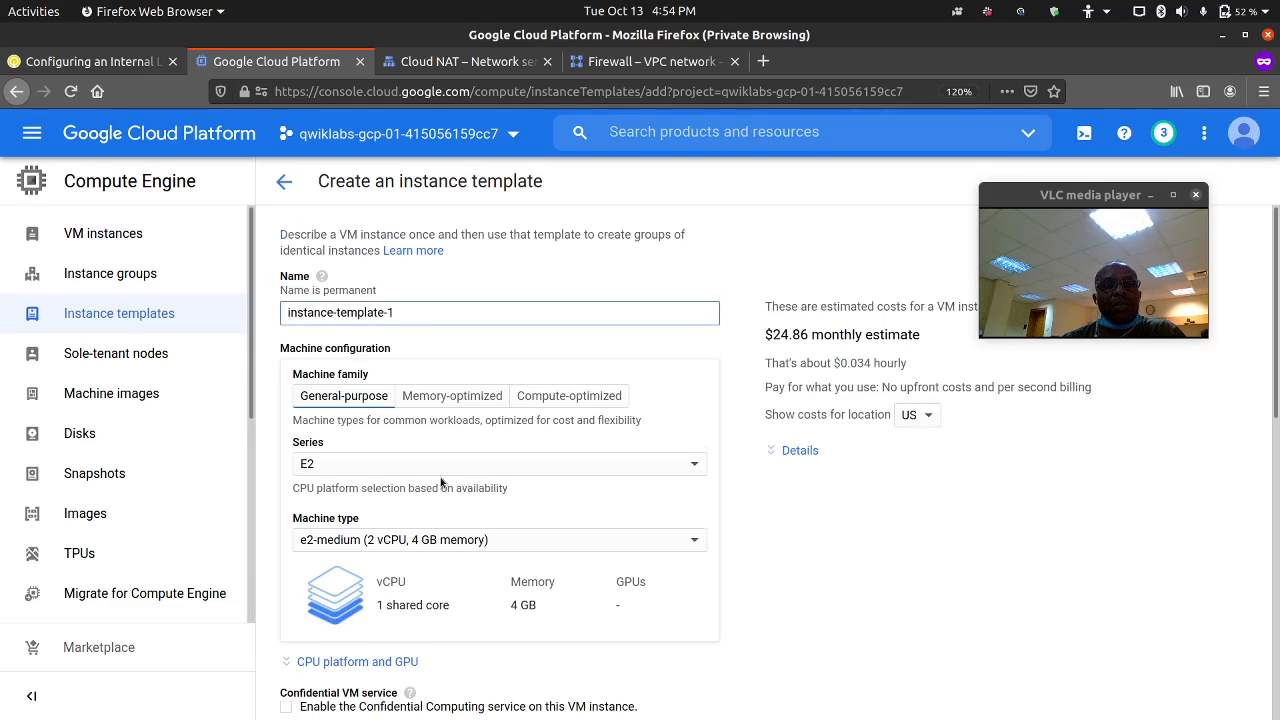
Expand the template's advanced management settings and paste startup-script-url as the metadata key.
{"action": "scroll", "coordinate": [440, 482], "scroll_direction": "down", "scroll_amount": 10}
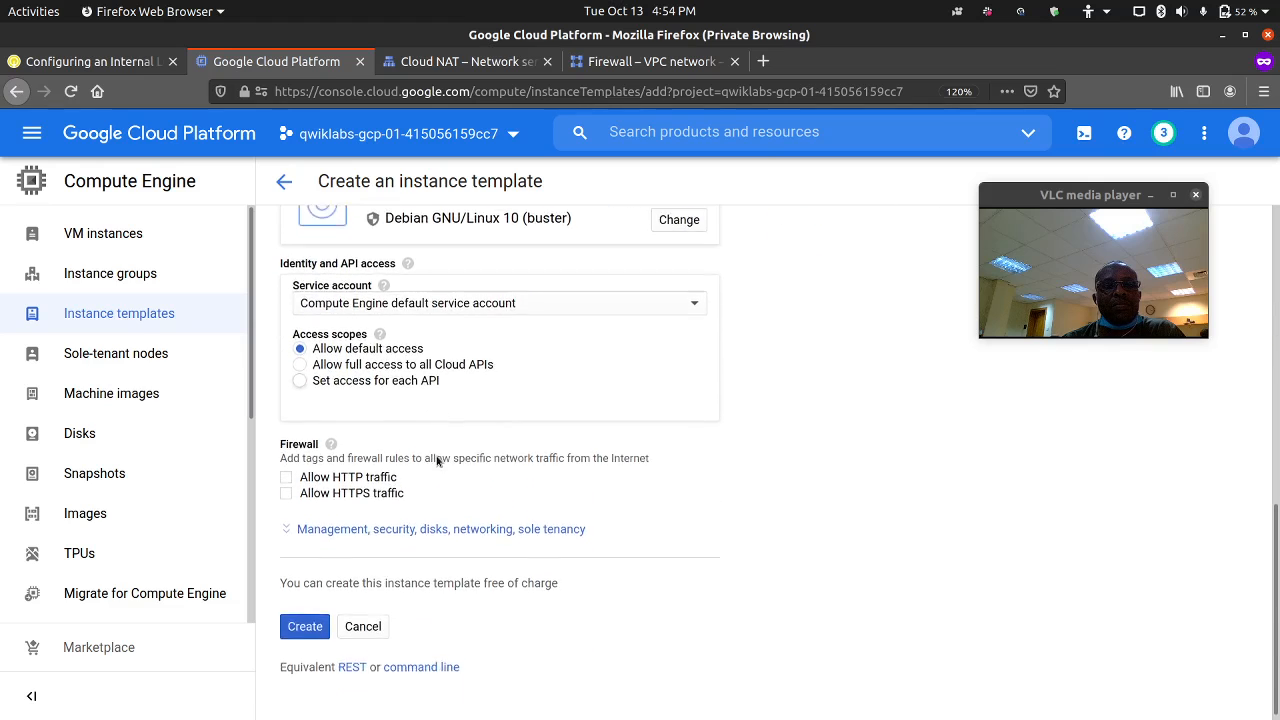
{"action": "left_click", "coordinate": [436, 521]}
{"action": "scroll", "coordinate": [436, 510], "scroll_direction": "down", "scroll_amount": 2}
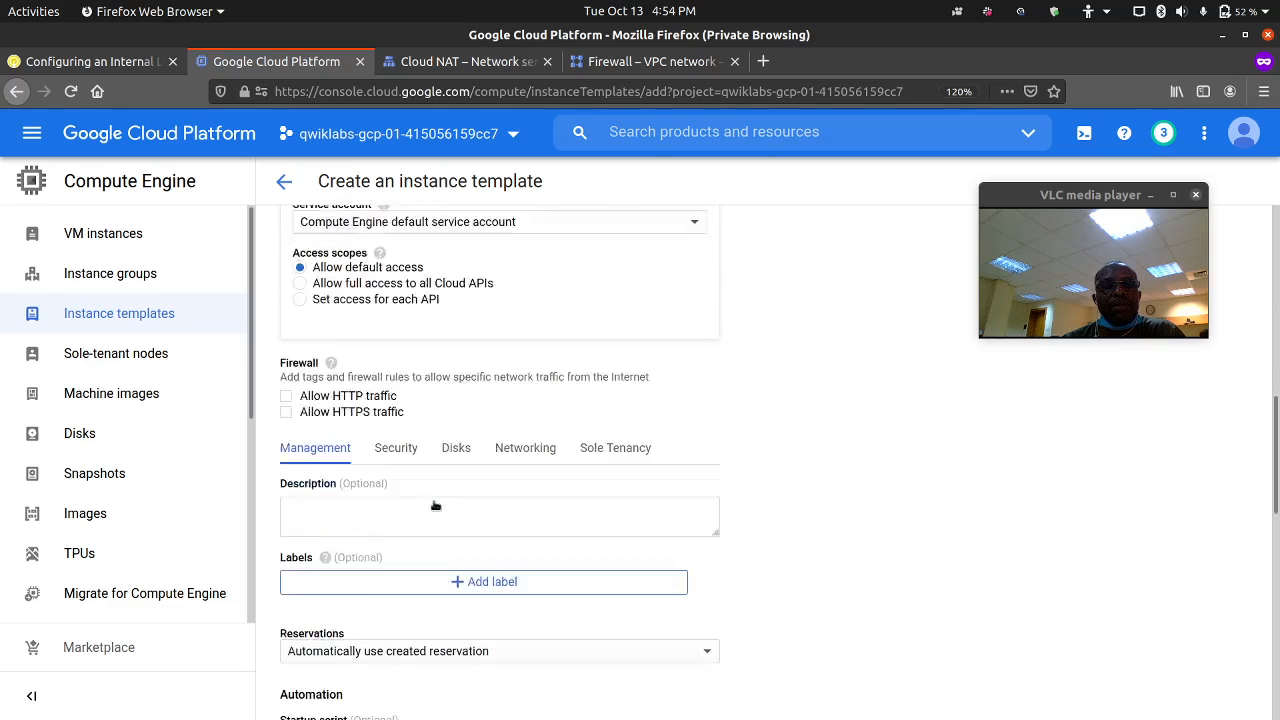
{"action": "scroll", "coordinate": [436, 505], "scroll_direction": "down", "scroll_amount": 5}
{"action": "scroll", "coordinate": [390, 560], "scroll_direction": "down", "scroll_amount": 4}
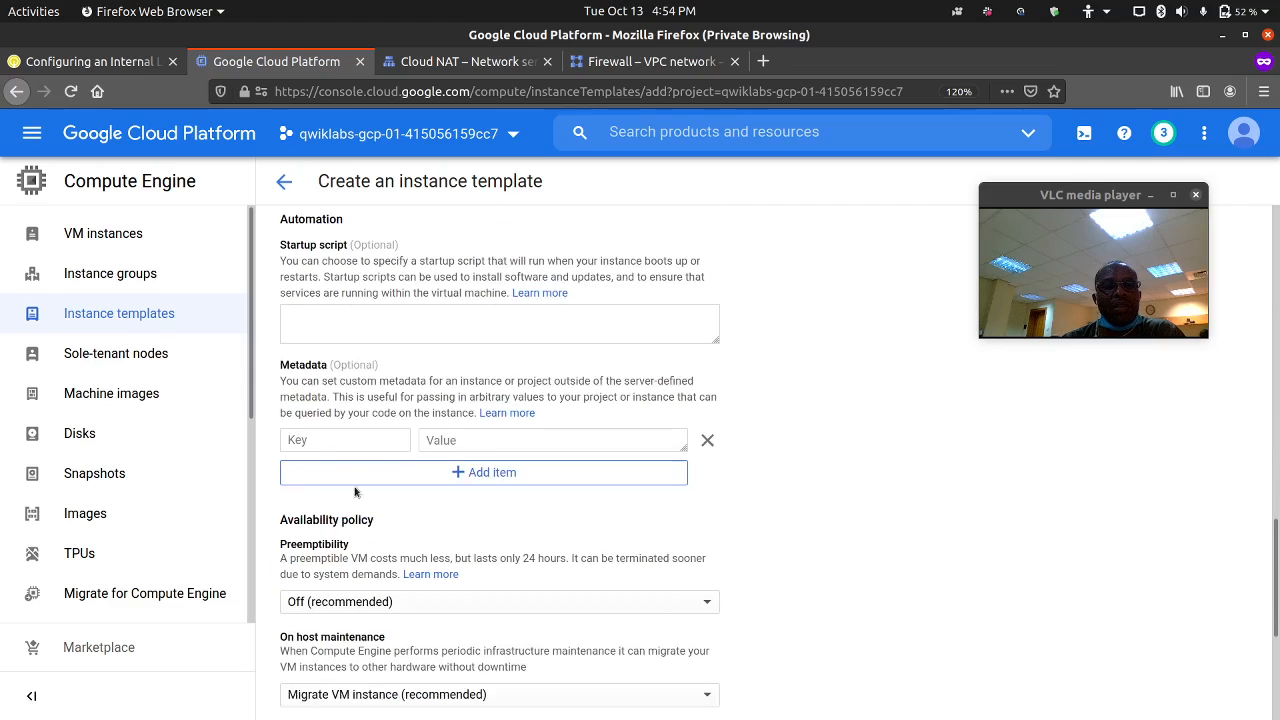
{"action": "left_click", "coordinate": [358, 440]}
{"action": "left_click", "coordinate": [487, 449]}
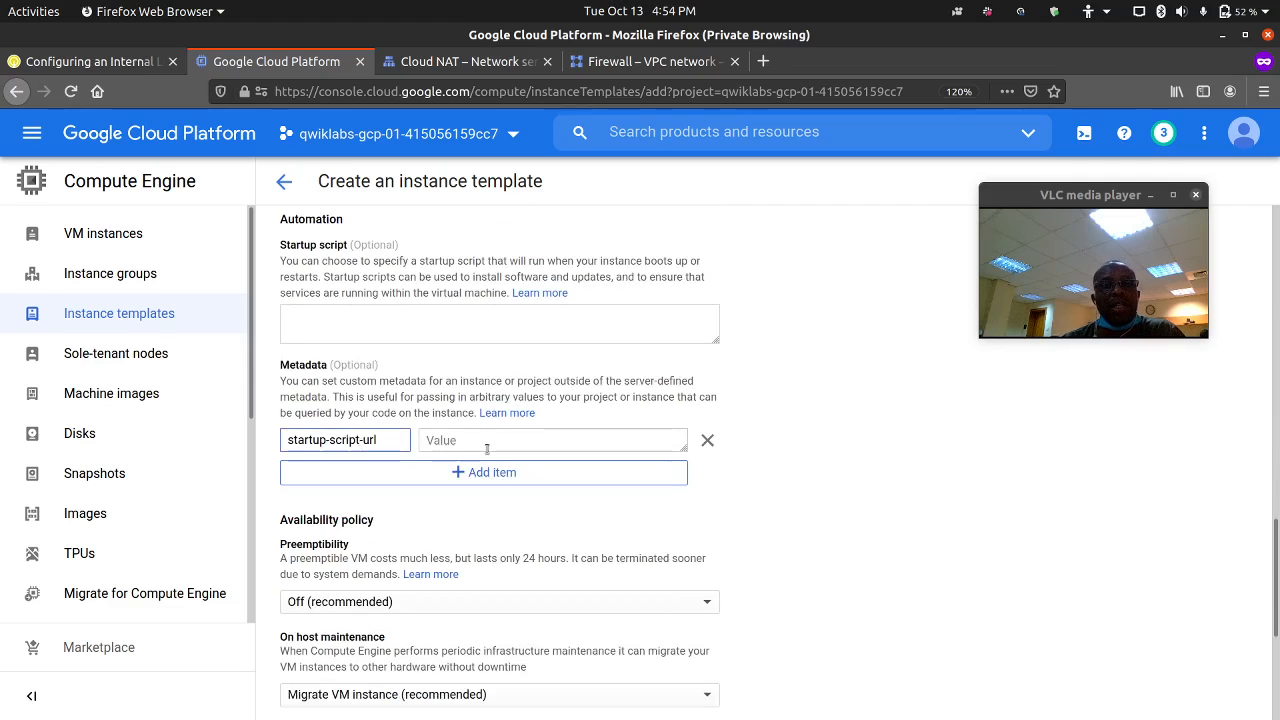
Copy the startup script location from the lab instructions and paste gs://cloud-training/gcpnet/ilb/startup.sh as the metadata value.
{"action": "key", "text": "ctrl+Page_Up"}
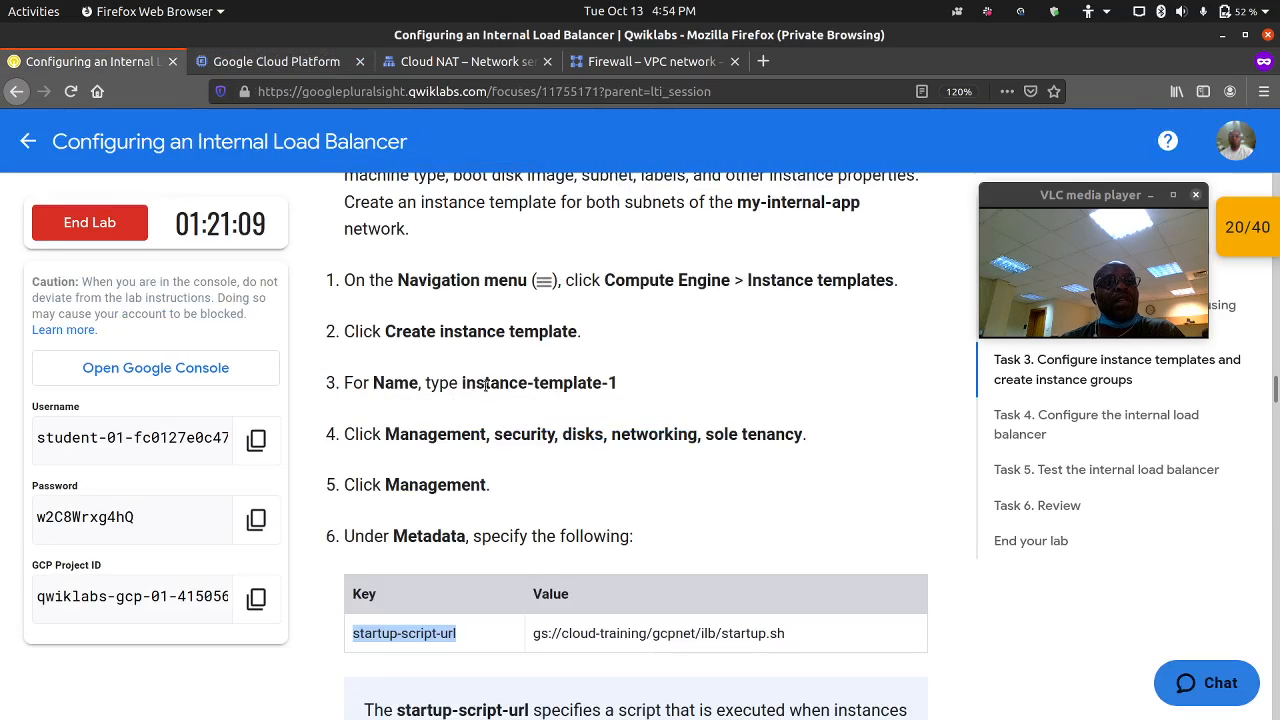
{"action": "scroll", "coordinate": [519, 494], "scroll_direction": "down", "scroll_amount": 3}
{"action": "left_click_drag", "start_coordinate": [531, 321], "coordinate": [860, 322]}
{"action": "key", "text": "ctrl+c"}
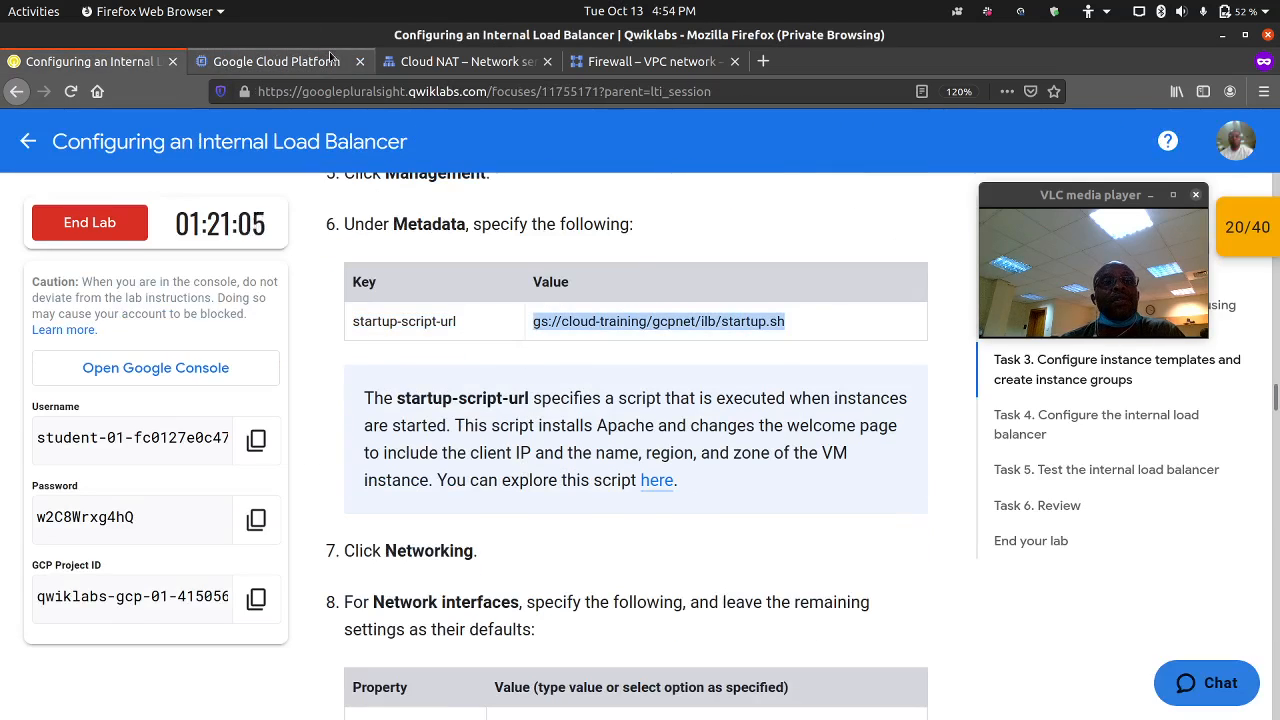
{"action": "left_click", "coordinate": [270, 61]}
{"action": "key", "text": "ctrl+v"}
Set the template's network to my-internal-app and add the network tag backend-service.
{"action": "scroll", "coordinate": [479, 353], "scroll_direction": "up", "scroll_amount": 4}
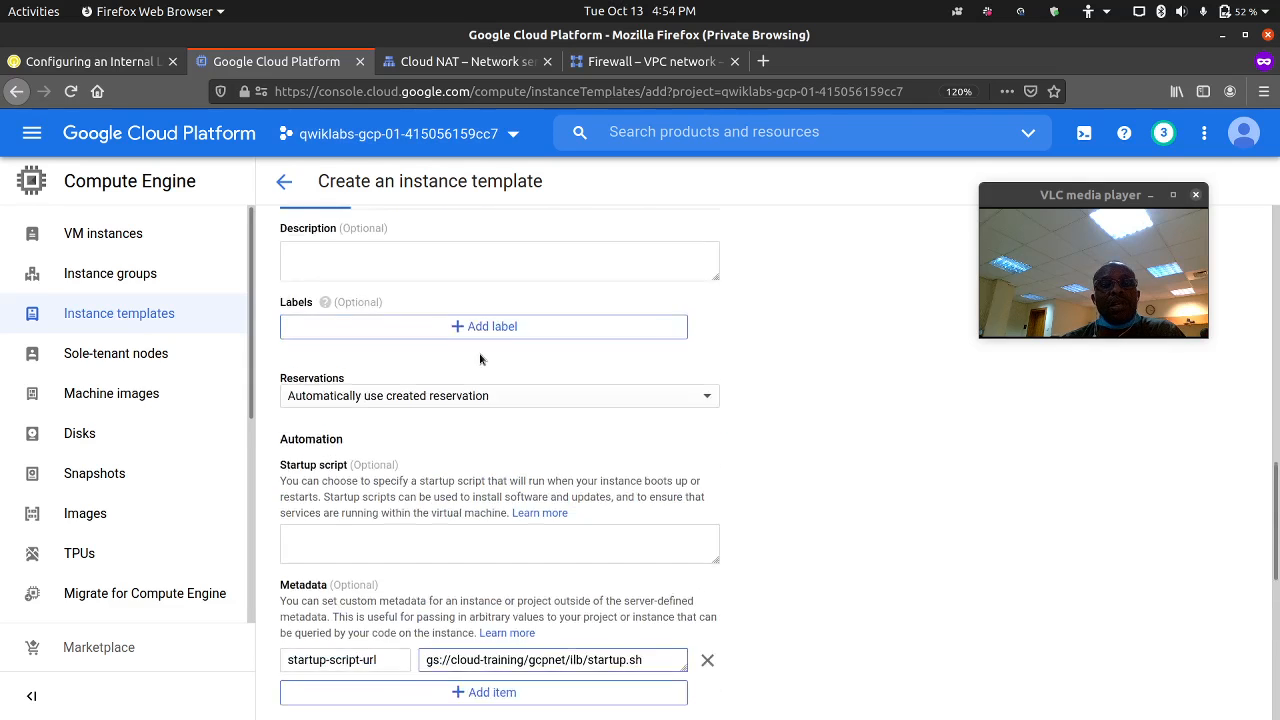
{"action": "left_click", "coordinate": [525, 412]}
{"action": "scroll", "coordinate": [500, 400], "scroll_direction": "down", "scroll_amount": 3}
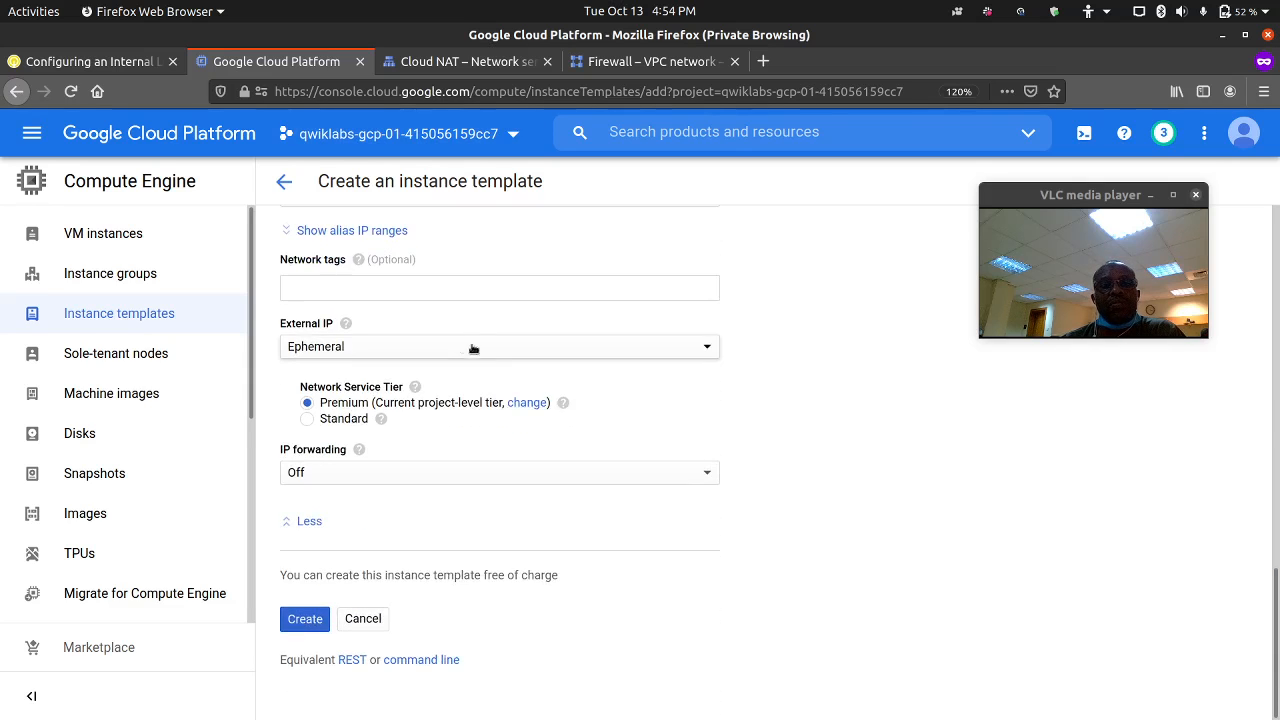
{"action": "scroll", "coordinate": [451, 343], "scroll_direction": "up", "scroll_amount": 2}
{"action": "left_click", "coordinate": [401, 314]}
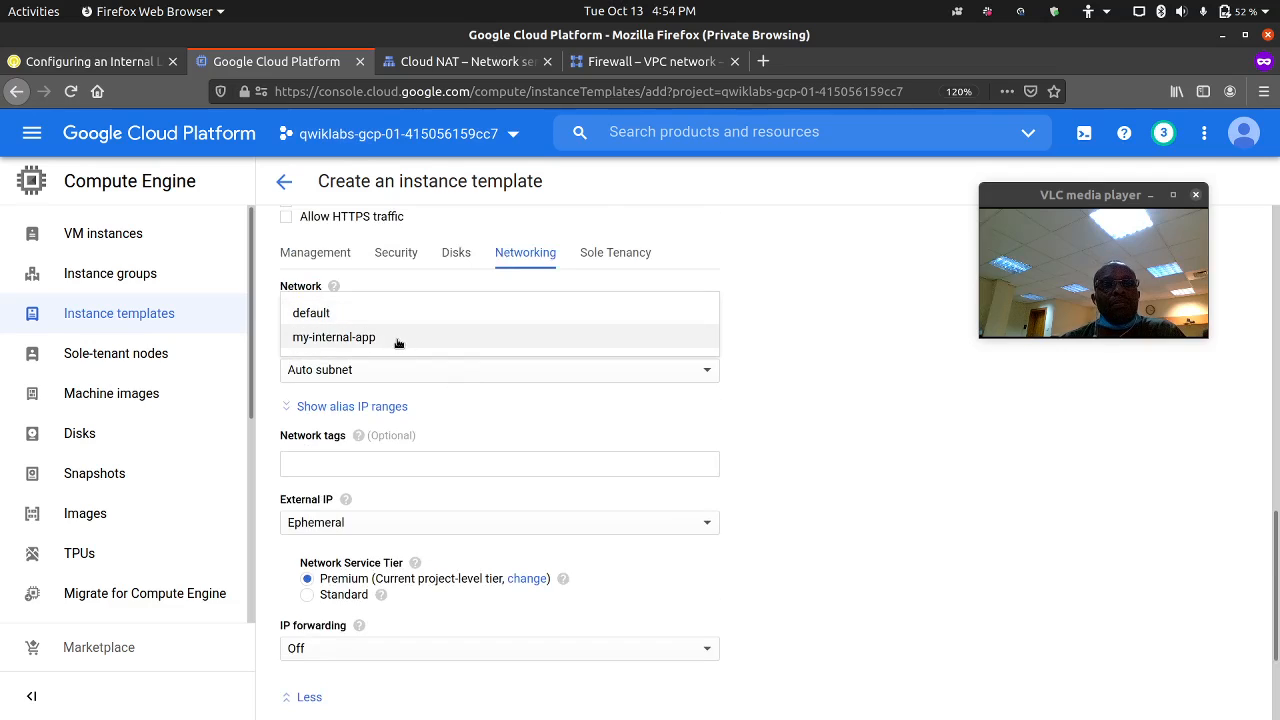
{"action": "left_click", "coordinate": [400, 340]}
{"action": "scroll", "coordinate": [410, 398], "scroll_direction": "down", "scroll_amount": 3}
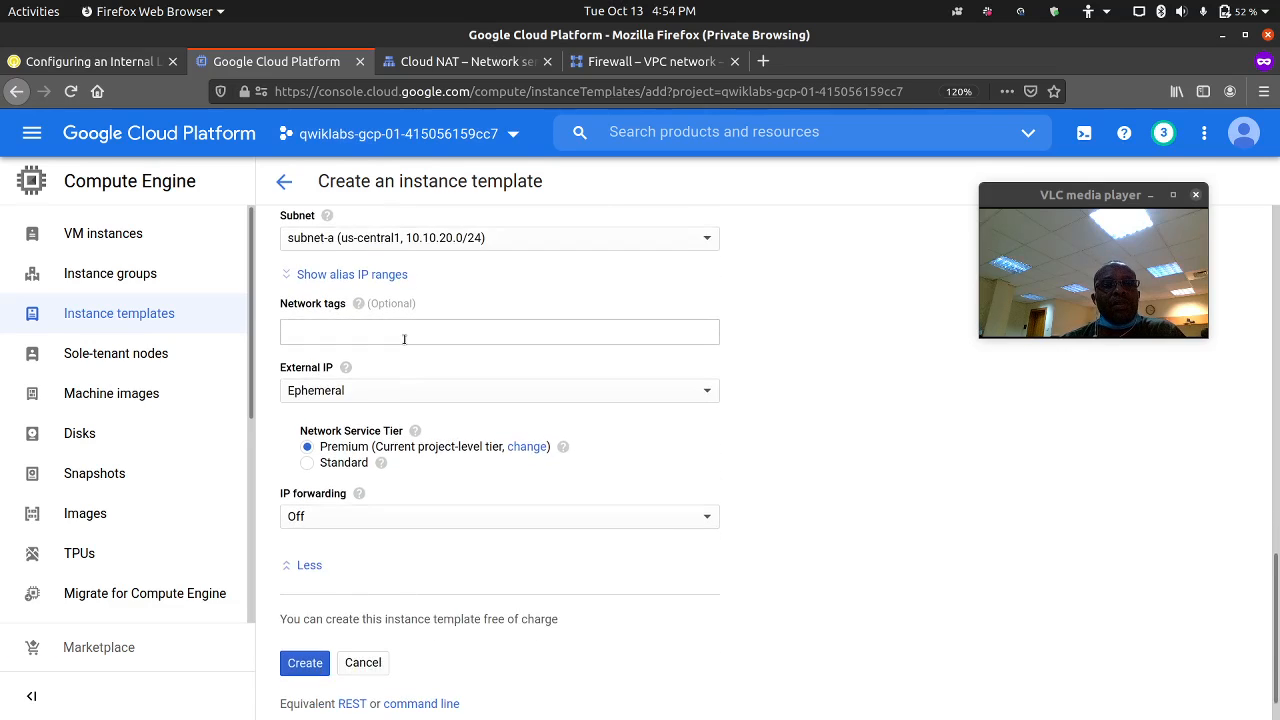
{"action": "left_click", "coordinate": [404, 339]}
{"action": "type", "text": "backend-service"}
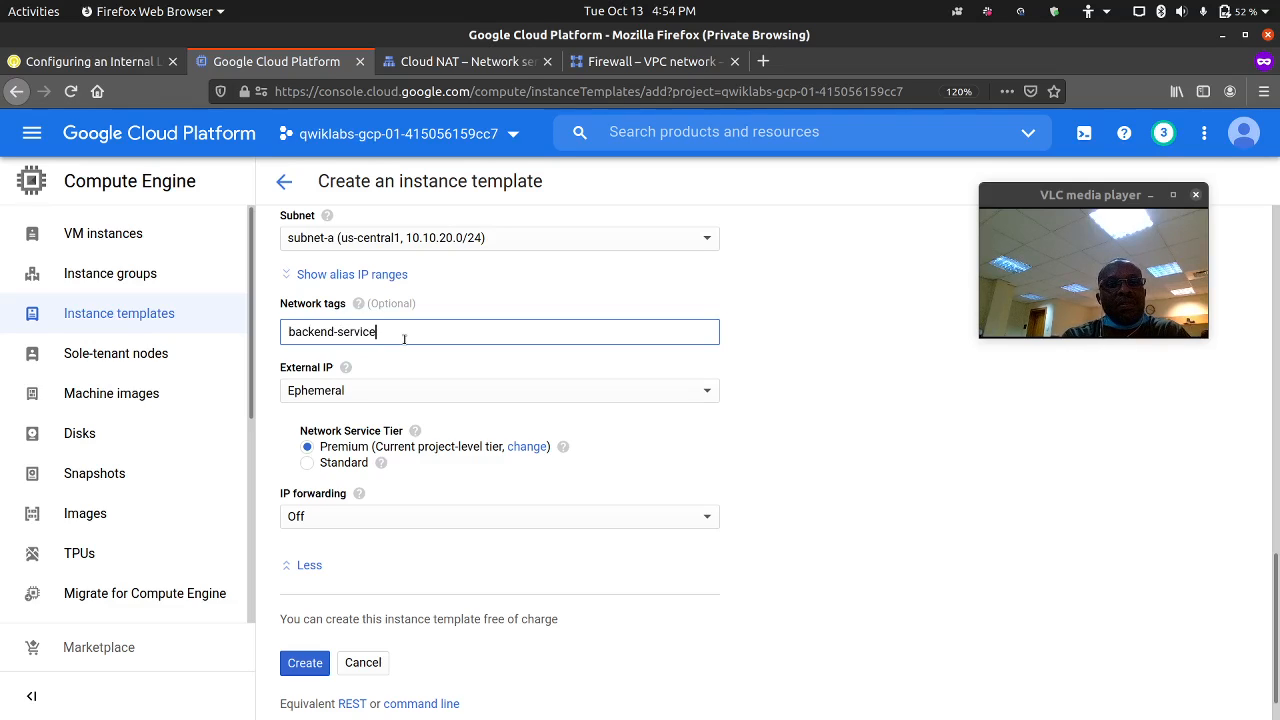
{"action": "key", "text": "Return"}
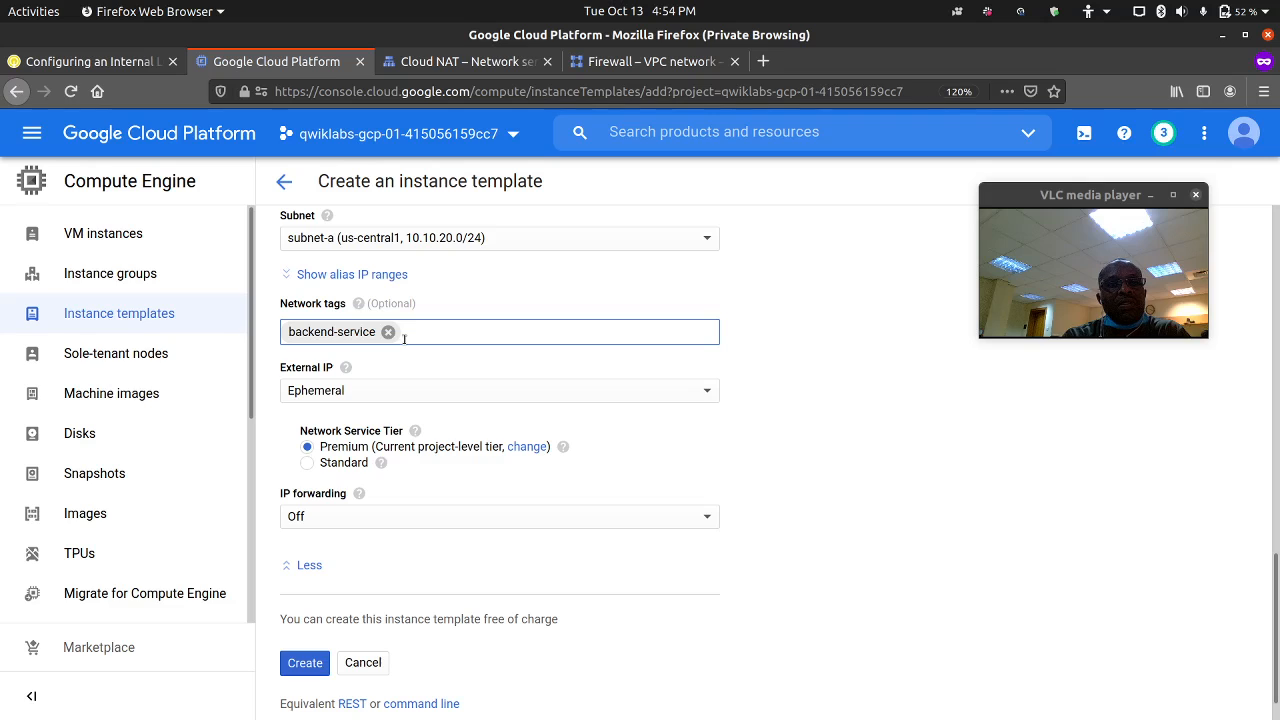
Set the template's external IP to None and create the instance template.
{"action": "left_click", "coordinate": [396, 391]}
{"action": "left_click", "coordinate": [378, 376]}
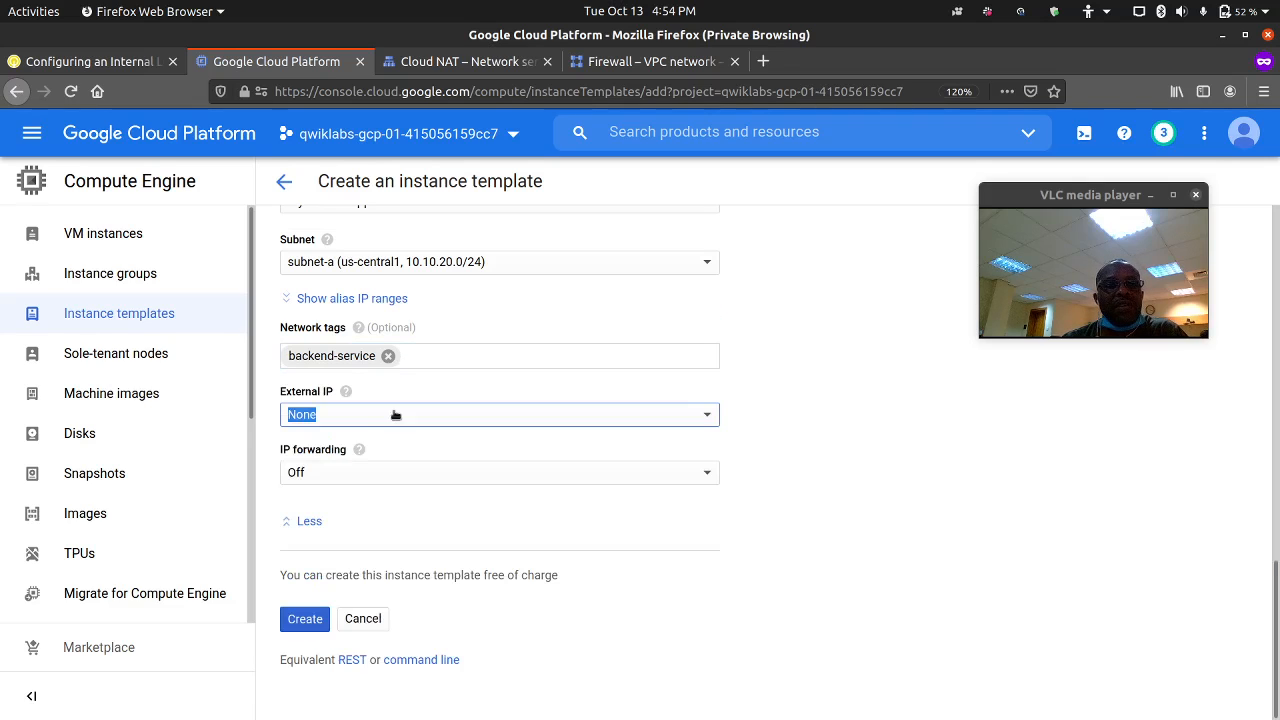
{"action": "left_click", "coordinate": [305, 619]}
Read the lab's steps for copying instance-template-1 for subnet-b, and return to the instance templates list.
{"action": "left_click", "coordinate": [90, 61]}
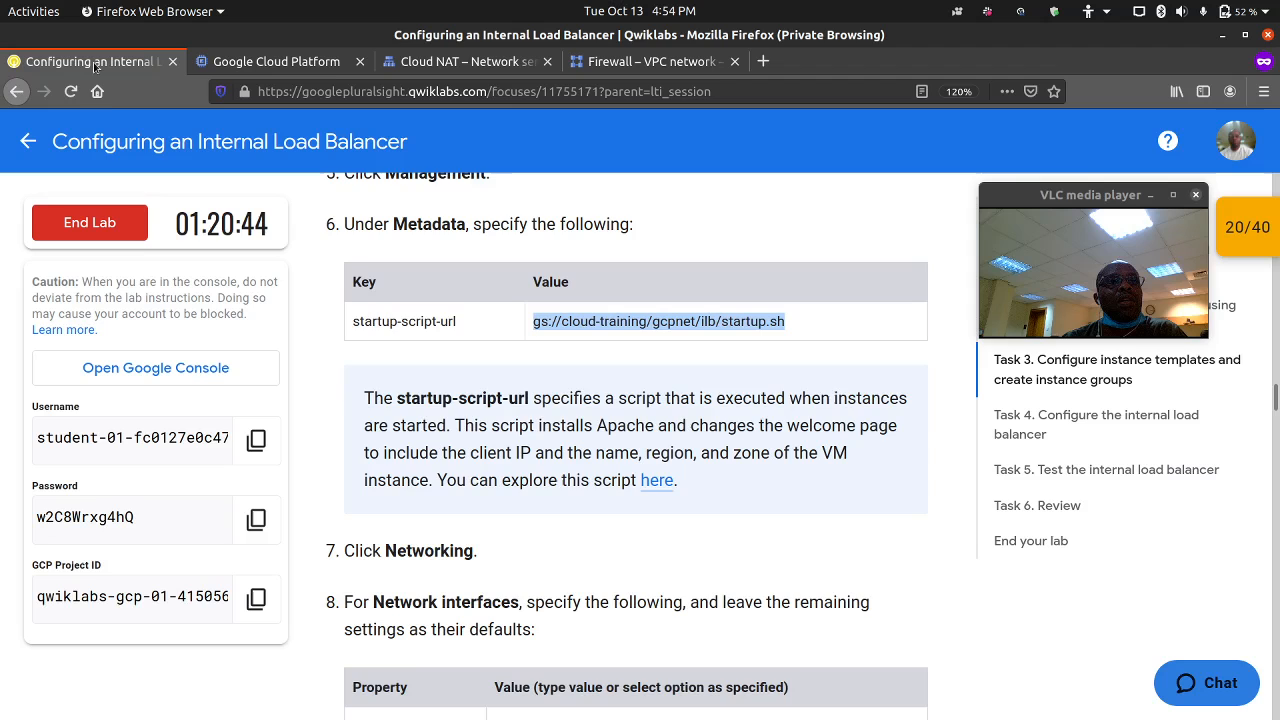
{"action": "scroll", "coordinate": [430, 482], "scroll_direction": "down", "scroll_amount": 5}
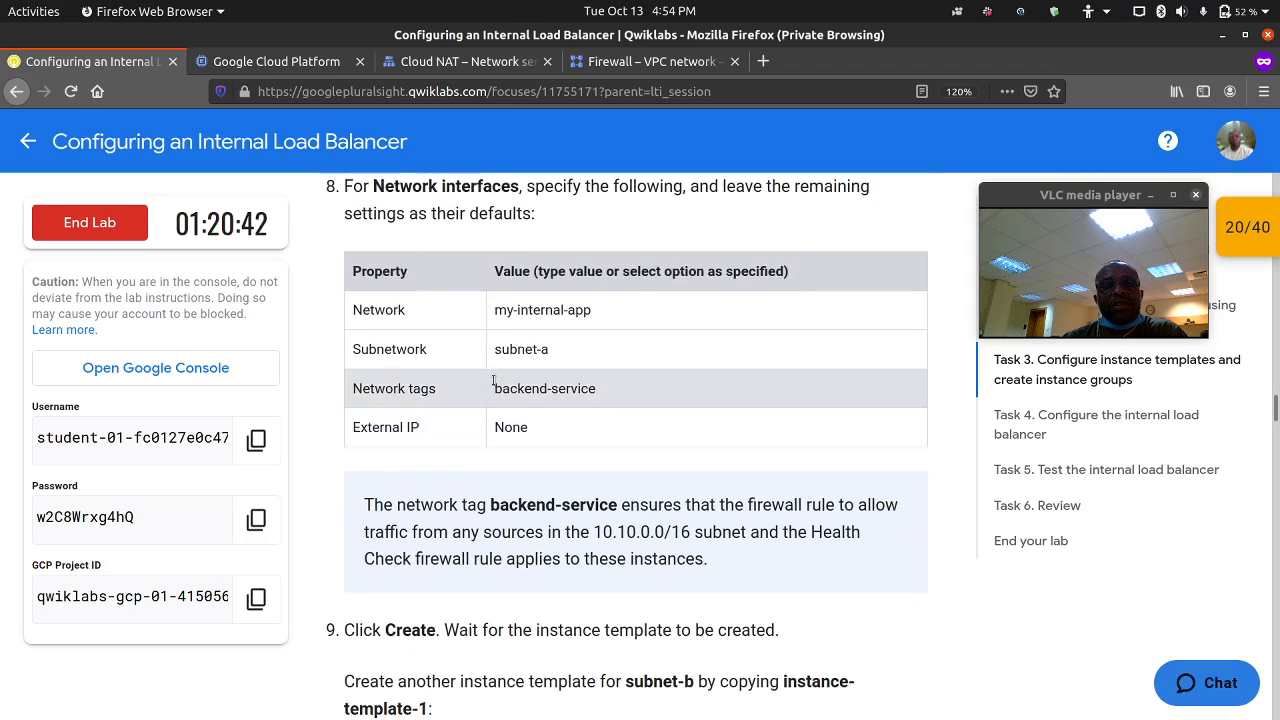
{"action": "scroll", "coordinate": [441, 395], "scroll_direction": "down", "scroll_amount": 4}
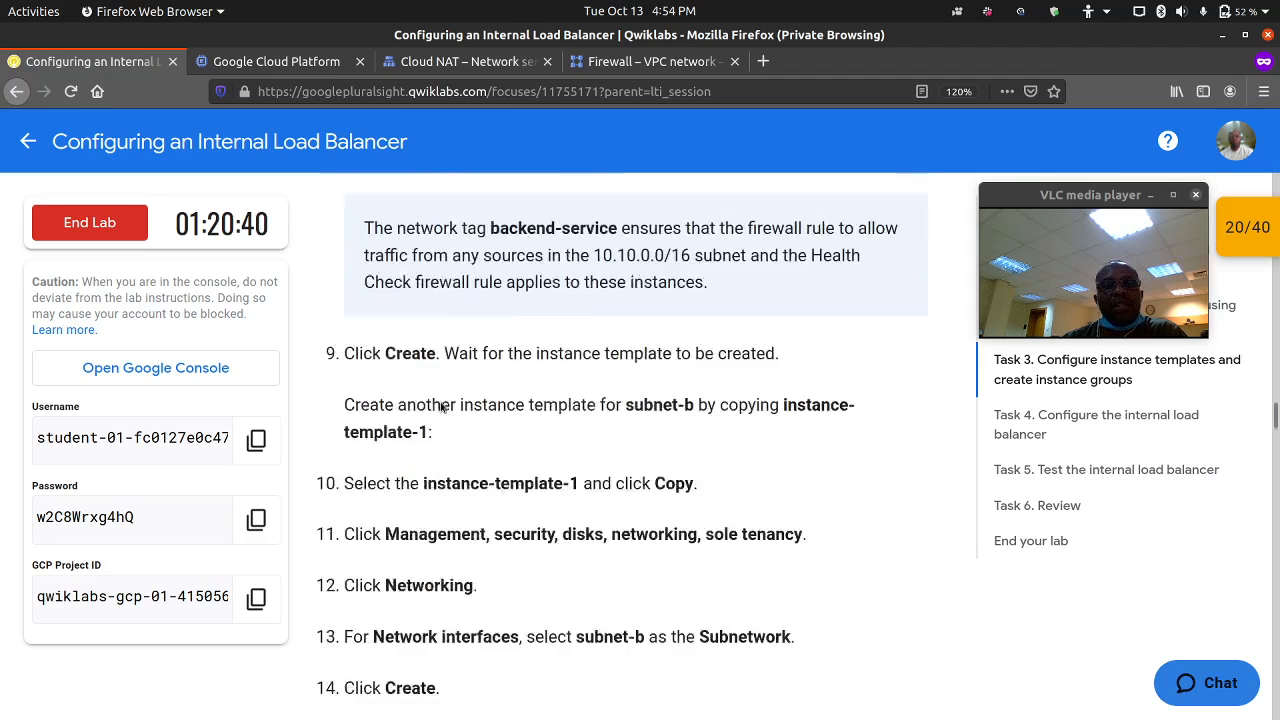
{"action": "scroll", "coordinate": [441, 401], "scroll_direction": "down", "scroll_amount": 2}
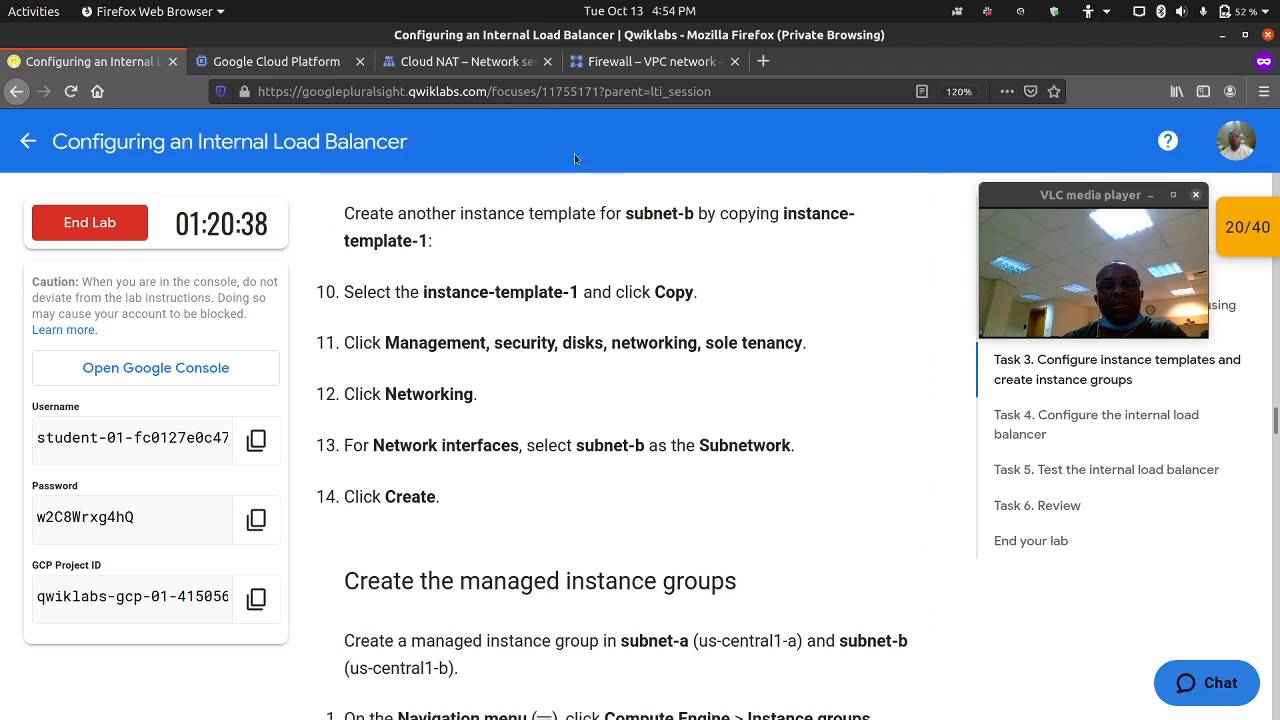
{"action": "left_click", "coordinate": [330, 62]}
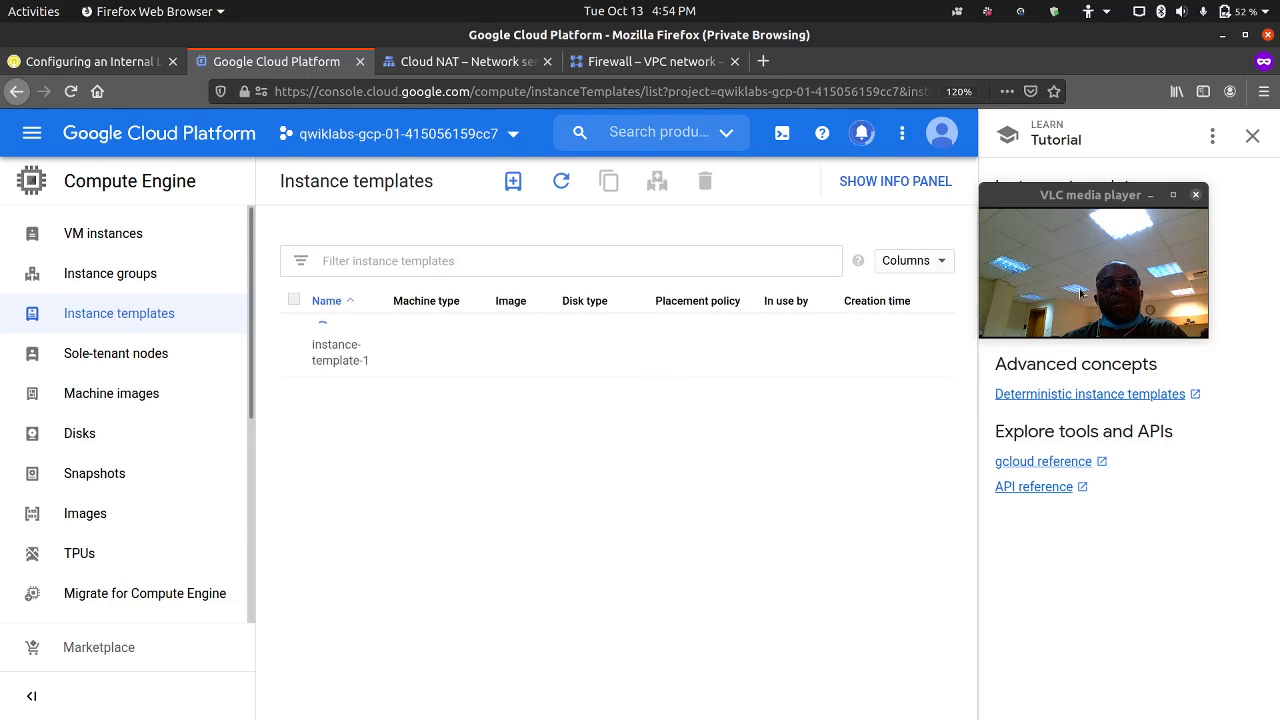
Close the tutorial panel and reload the Compute Engine instance templates list.
{"action": "left_click", "coordinate": [1252, 135]}
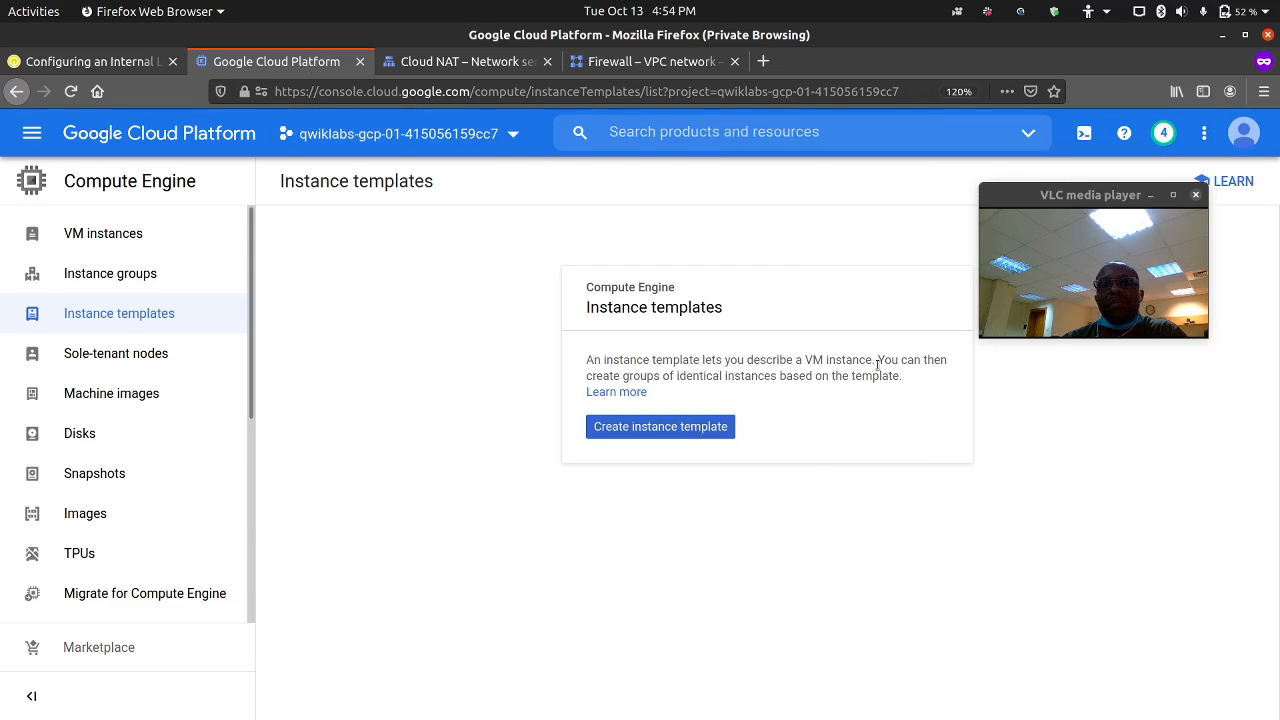
{"action": "left_click", "coordinate": [133, 311]}
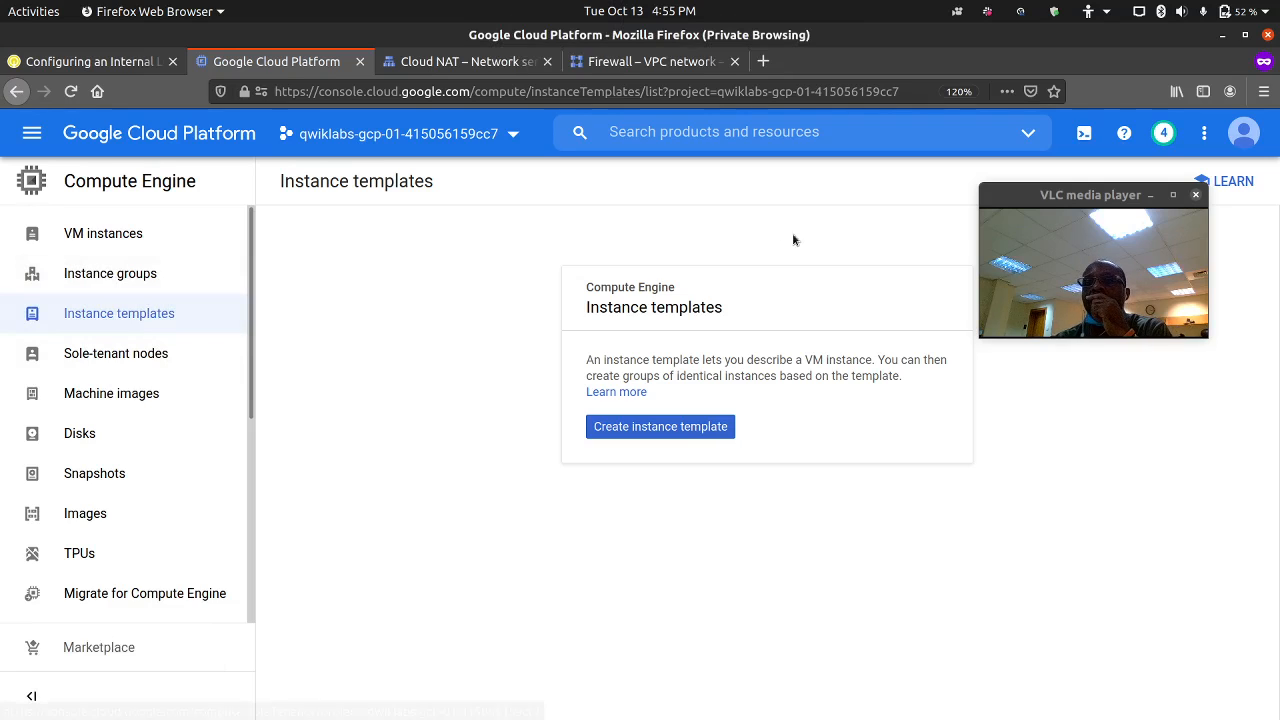
{"action": "left_click_drag", "start_coordinate": [1029, 197], "coordinate": [1082, 217]}
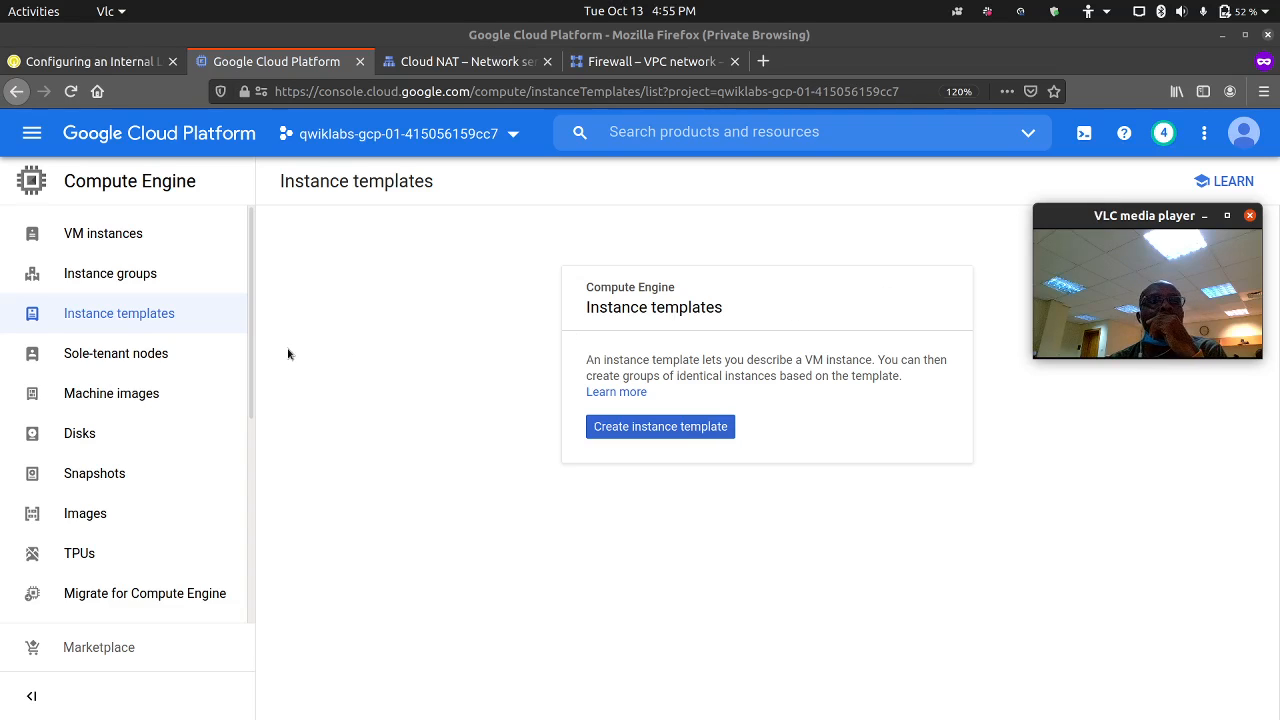
{"action": "left_click", "coordinate": [162, 279]}
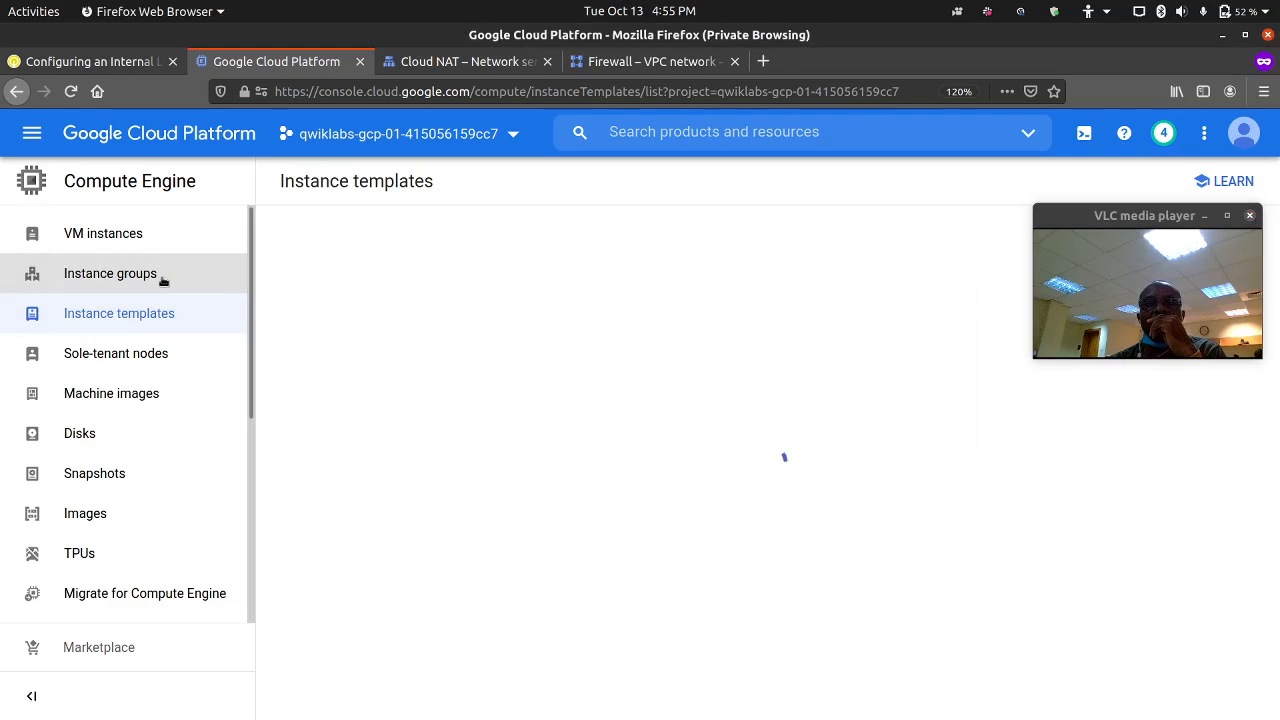
{"action": "left_click", "coordinate": [163, 281]}
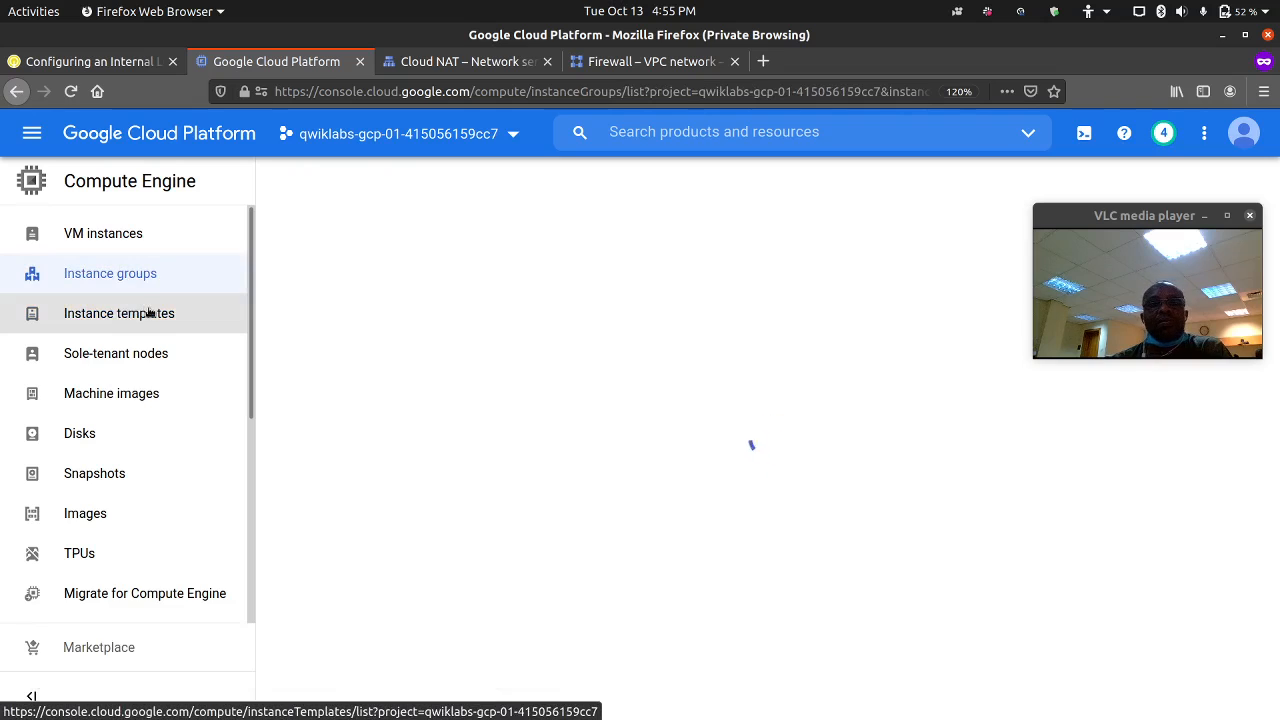
{"action": "left_click", "coordinate": [150, 313]}
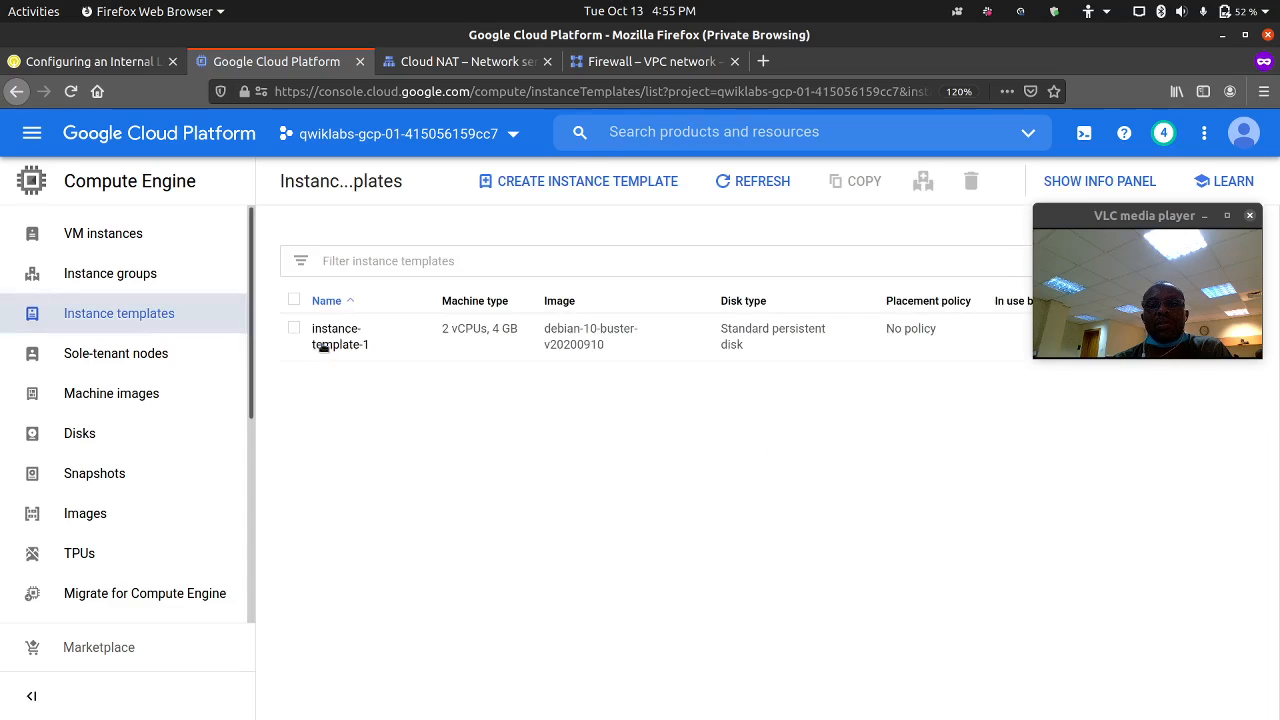
Start a new instance template as a copy of instance-template-1.
{"action": "left_click", "coordinate": [619, 185]}
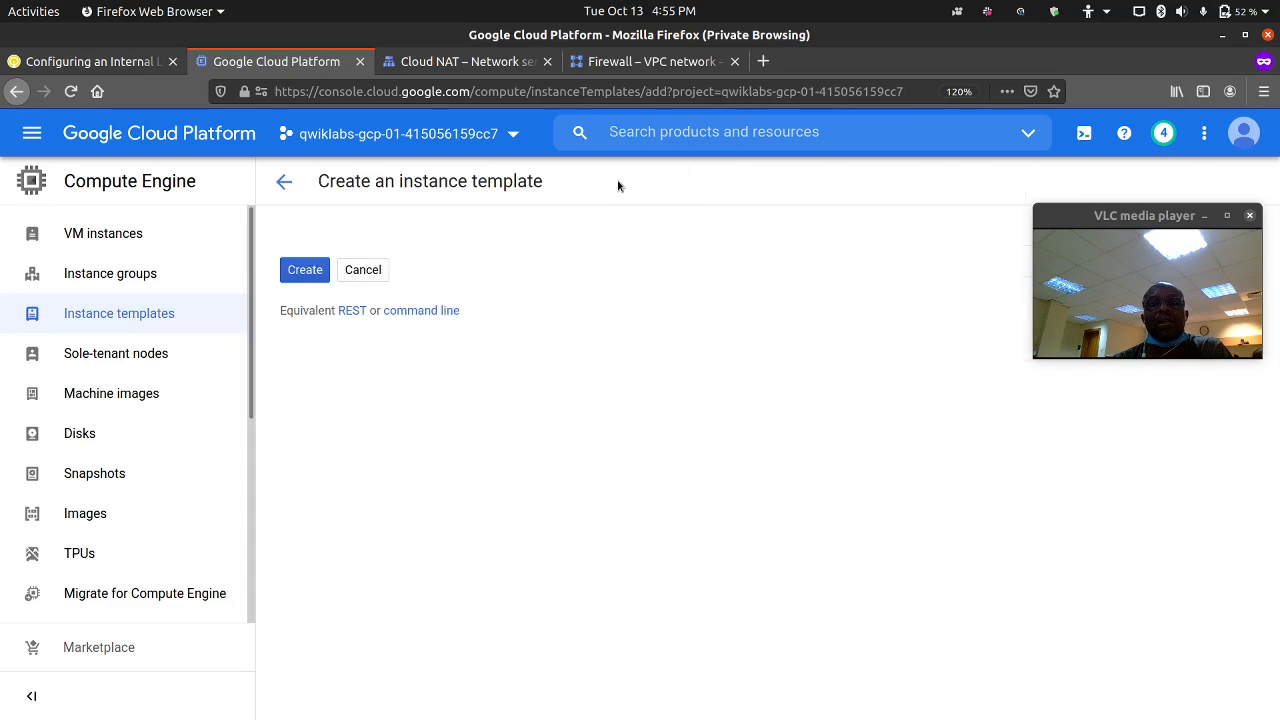
{"action": "left_click", "coordinate": [285, 185]}
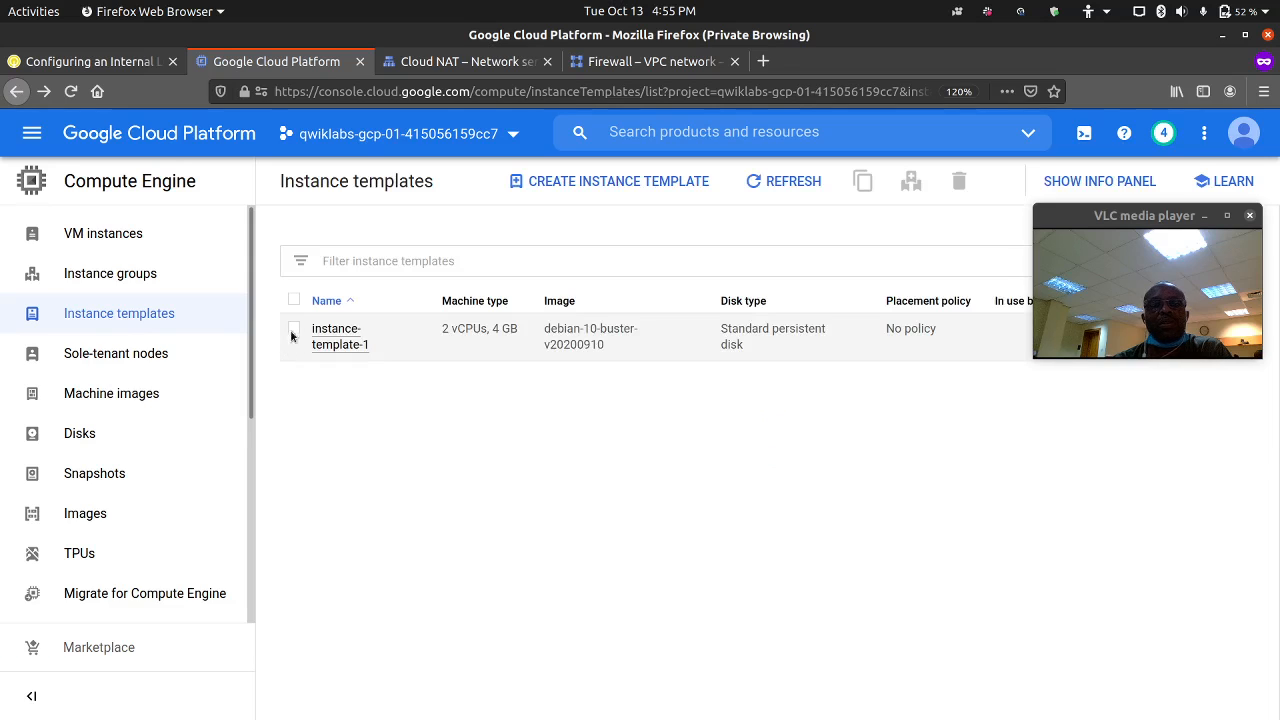
{"action": "left_click", "coordinate": [293, 331]}
{"action": "left_click", "coordinate": [863, 183]}
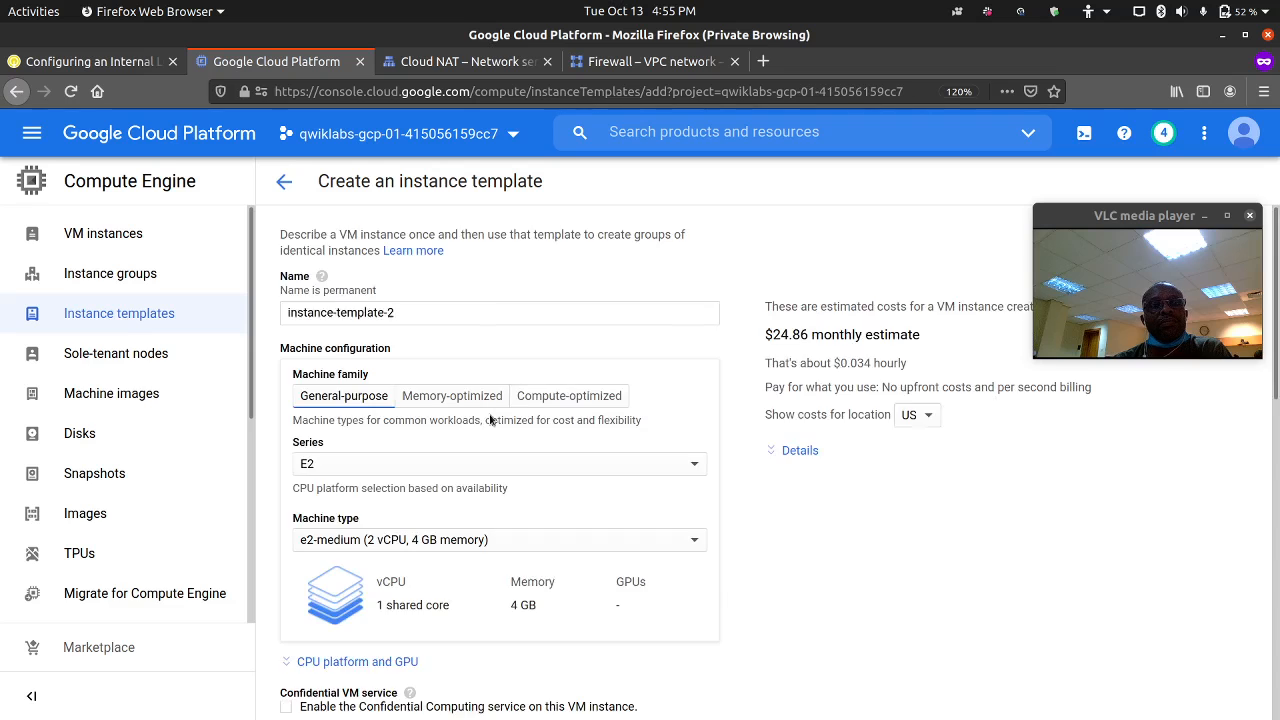
Set the copied template's subnet to subnet-b (us-central1, 10.10.30.0/24) and create the template.
{"action": "scroll", "coordinate": [485, 420], "scroll_direction": "down", "scroll_amount": 5}
{"action": "scroll", "coordinate": [479, 420], "scroll_direction": "down", "scroll_amount": 3}
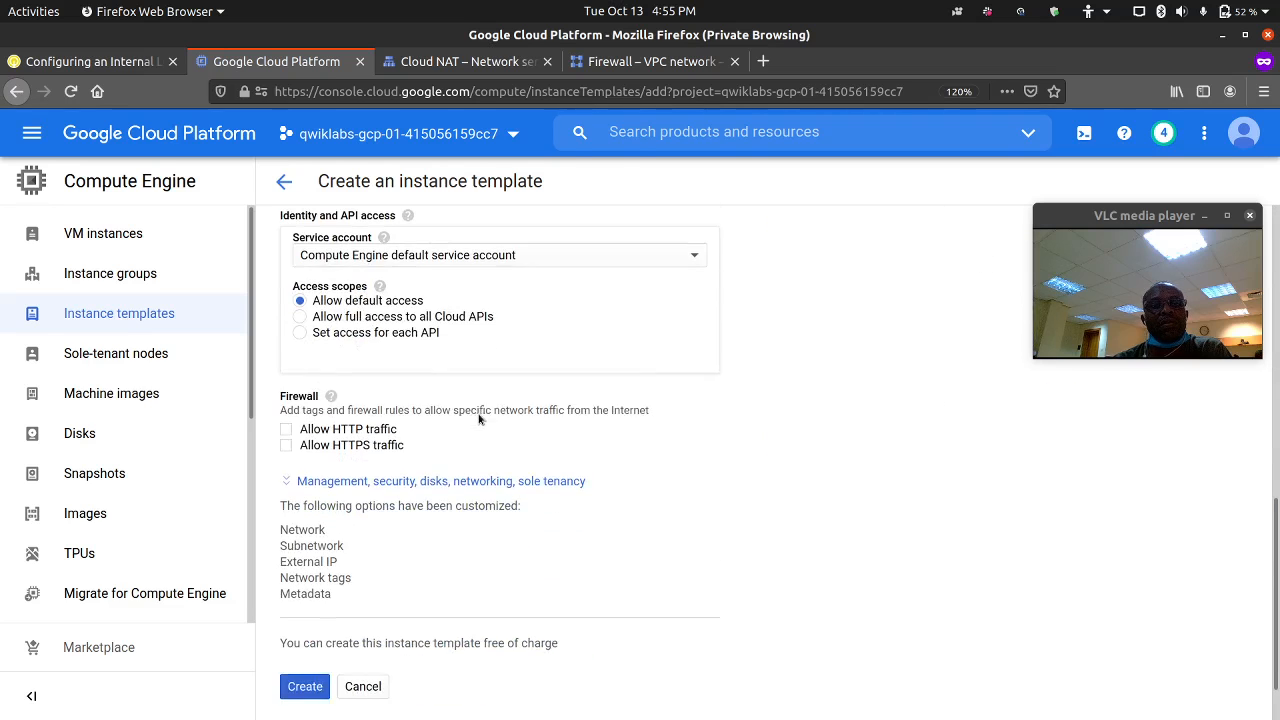
{"action": "left_click", "coordinate": [449, 473]}
{"action": "scroll", "coordinate": [490, 420], "scroll_direction": "up", "scroll_amount": 2}
{"action": "scroll", "coordinate": [492, 416], "scroll_direction": "up", "scroll_amount": 5}
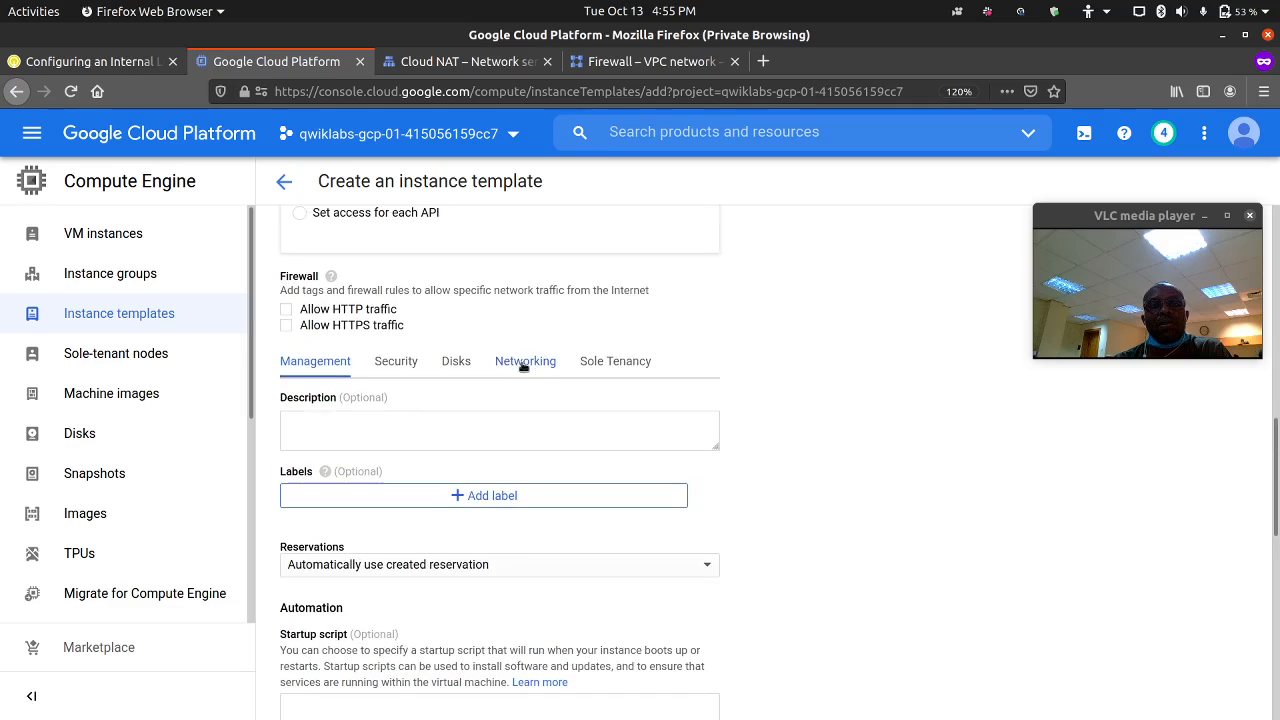
{"action": "left_click", "coordinate": [525, 354]}
{"action": "scroll", "coordinate": [530, 402], "scroll_direction": "down", "scroll_amount": 2}
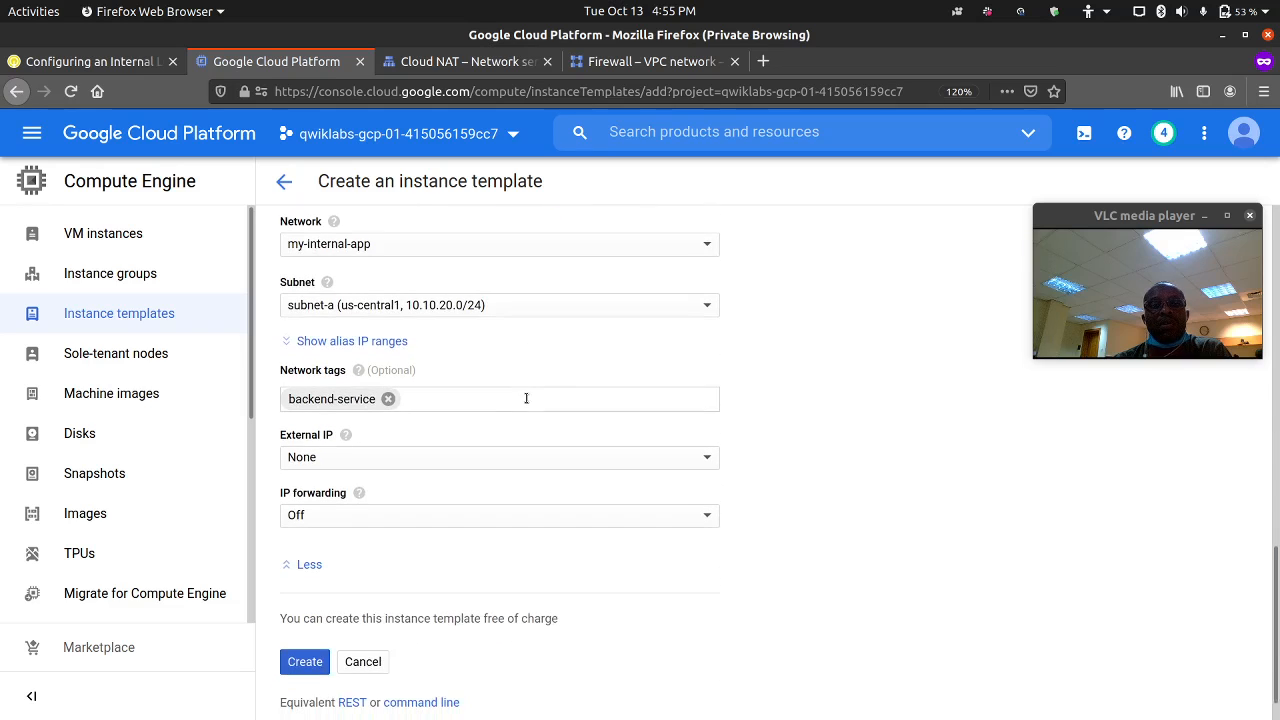
{"action": "left_click", "coordinate": [466, 306]}
{"action": "left_click", "coordinate": [449, 368]}
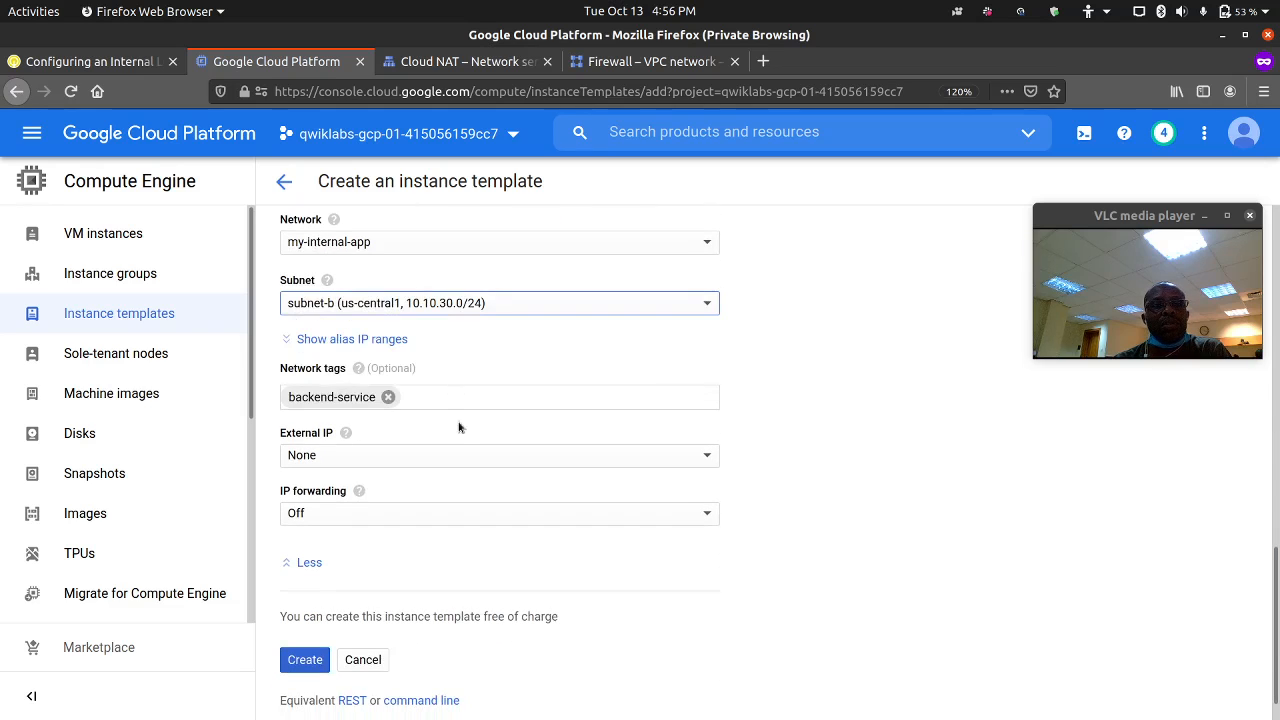
{"action": "scroll", "coordinate": [430, 490], "scroll_direction": "down", "scroll_amount": 1}
{"action": "left_click", "coordinate": [305, 616]}
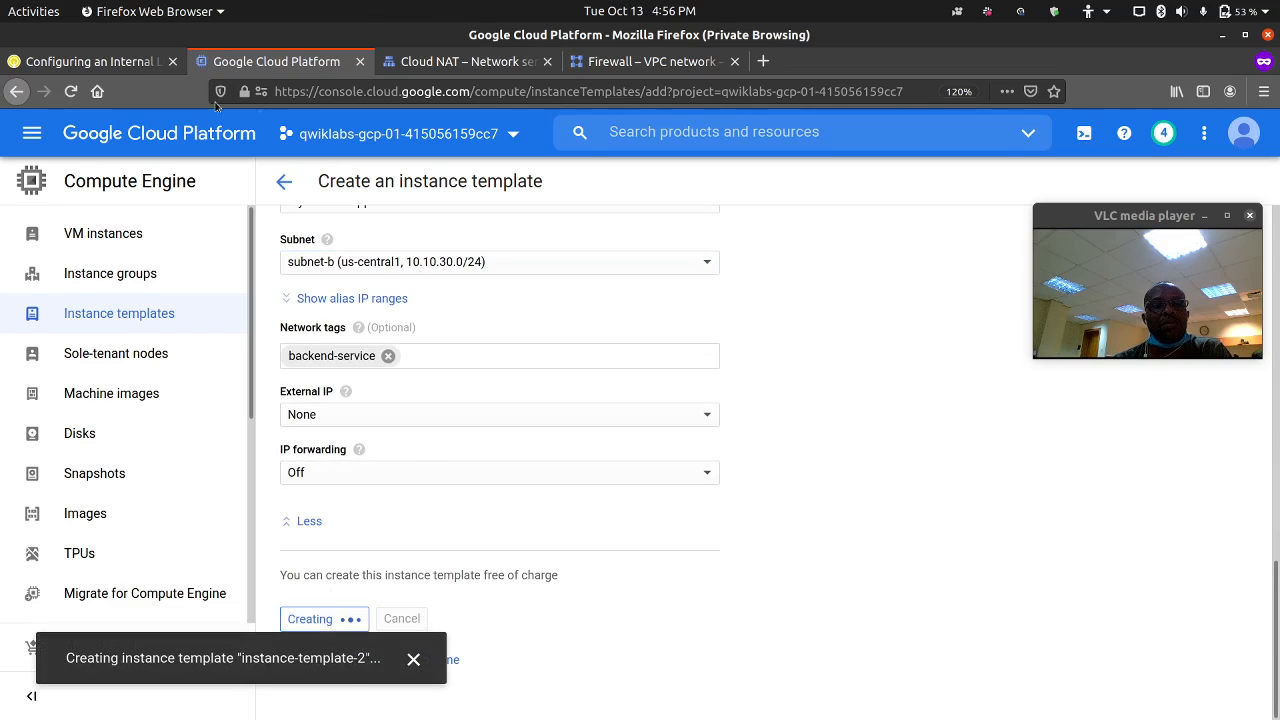
Review the lab's settings for the managed instance groups, and start creating an instance group from instance-template-1.
{"action": "left_click", "coordinate": [95, 61]}
{"action": "scroll", "coordinate": [411, 386], "scroll_direction": "down", "scroll_amount": 5}
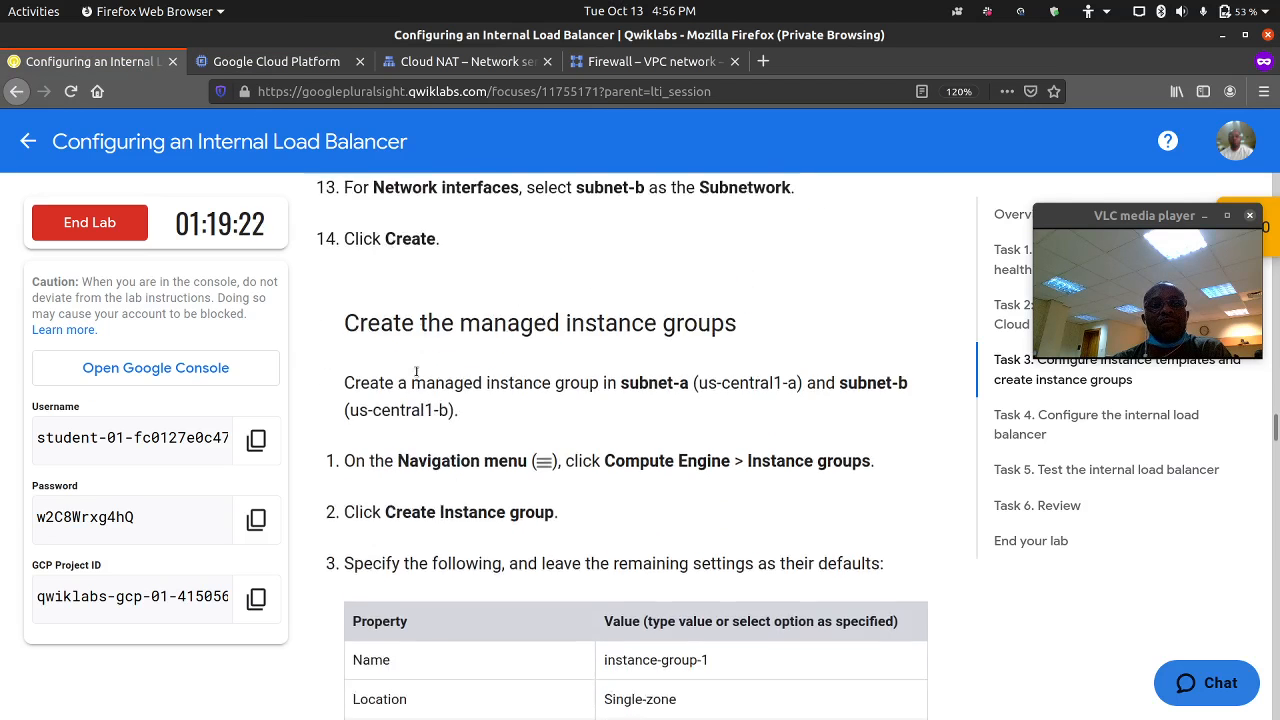
{"action": "scroll", "coordinate": [463, 407], "scroll_direction": "down", "scroll_amount": 3}
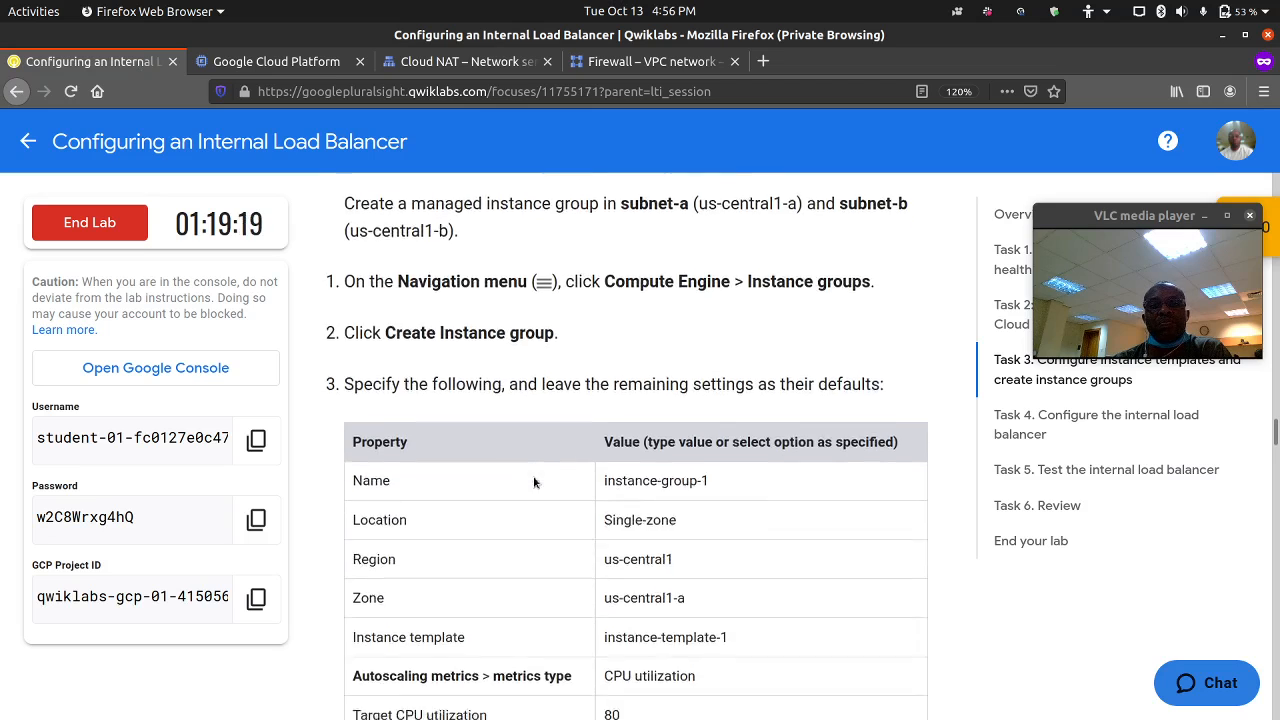
{"action": "scroll", "coordinate": [564, 521], "scroll_direction": "down", "scroll_amount": 2}
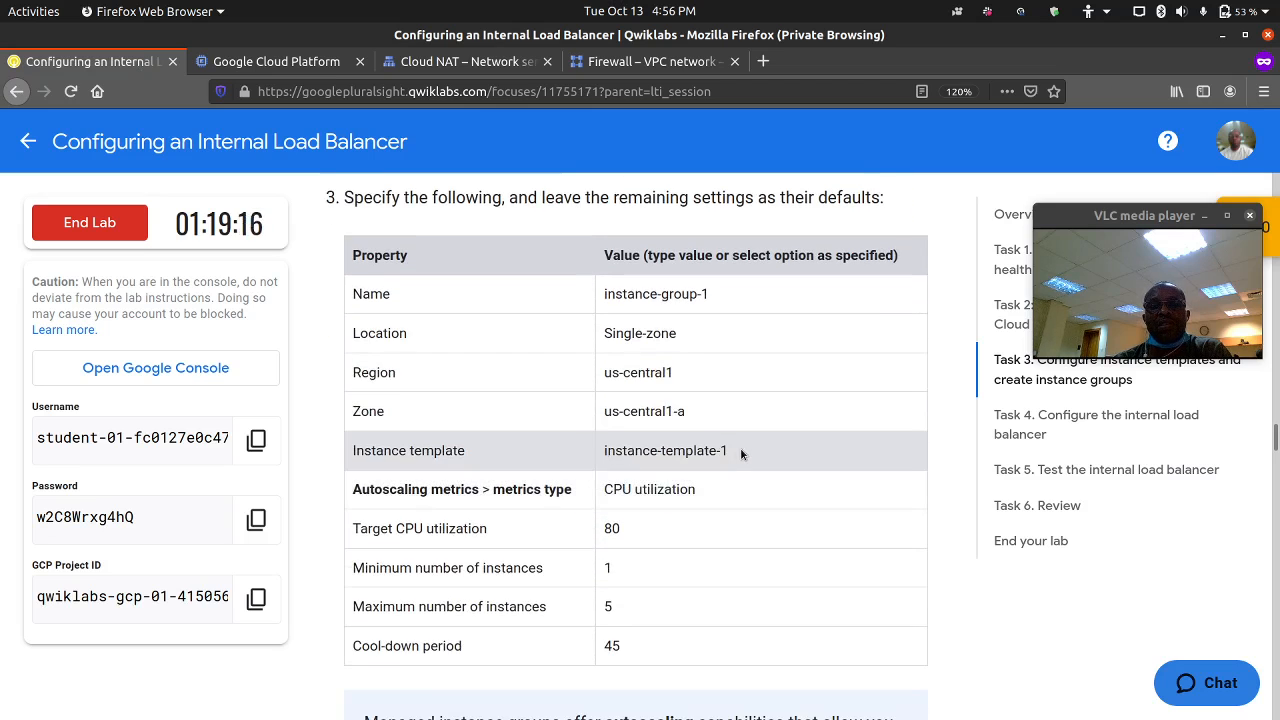
{"action": "scroll", "coordinate": [634, 437], "scroll_direction": "down", "scroll_amount": 2}
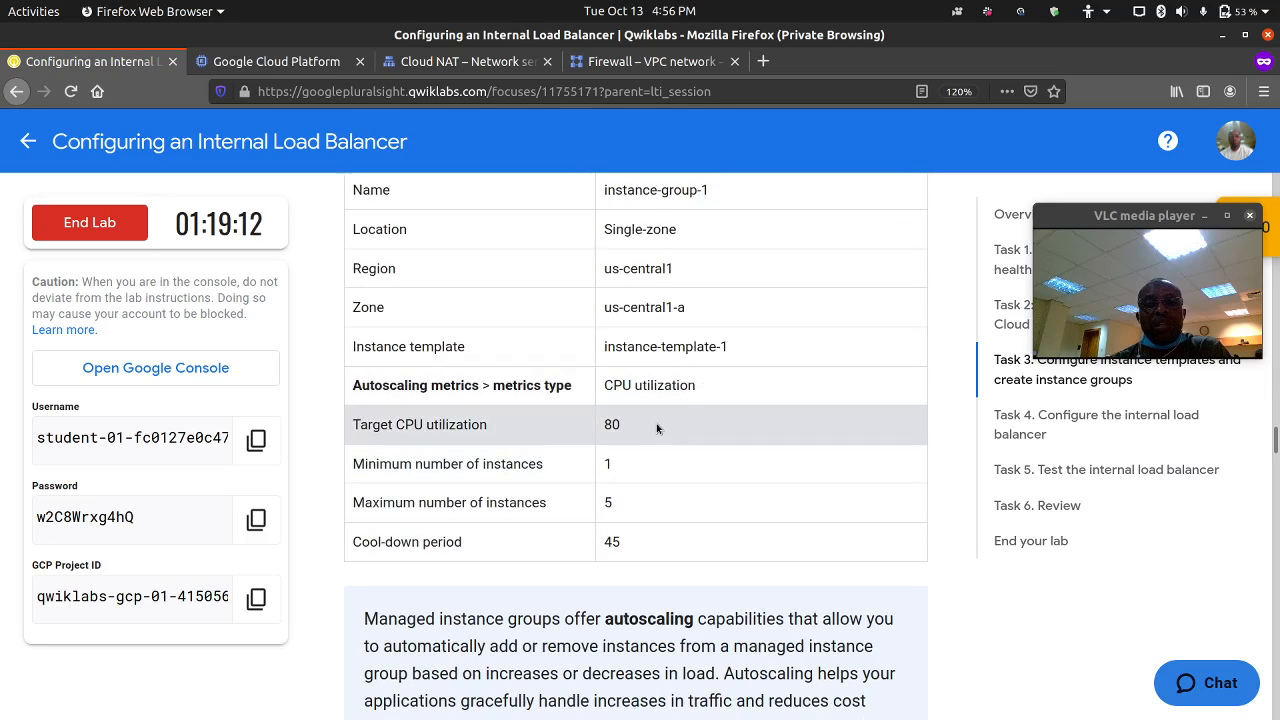
{"action": "left_click", "coordinate": [276, 61]}
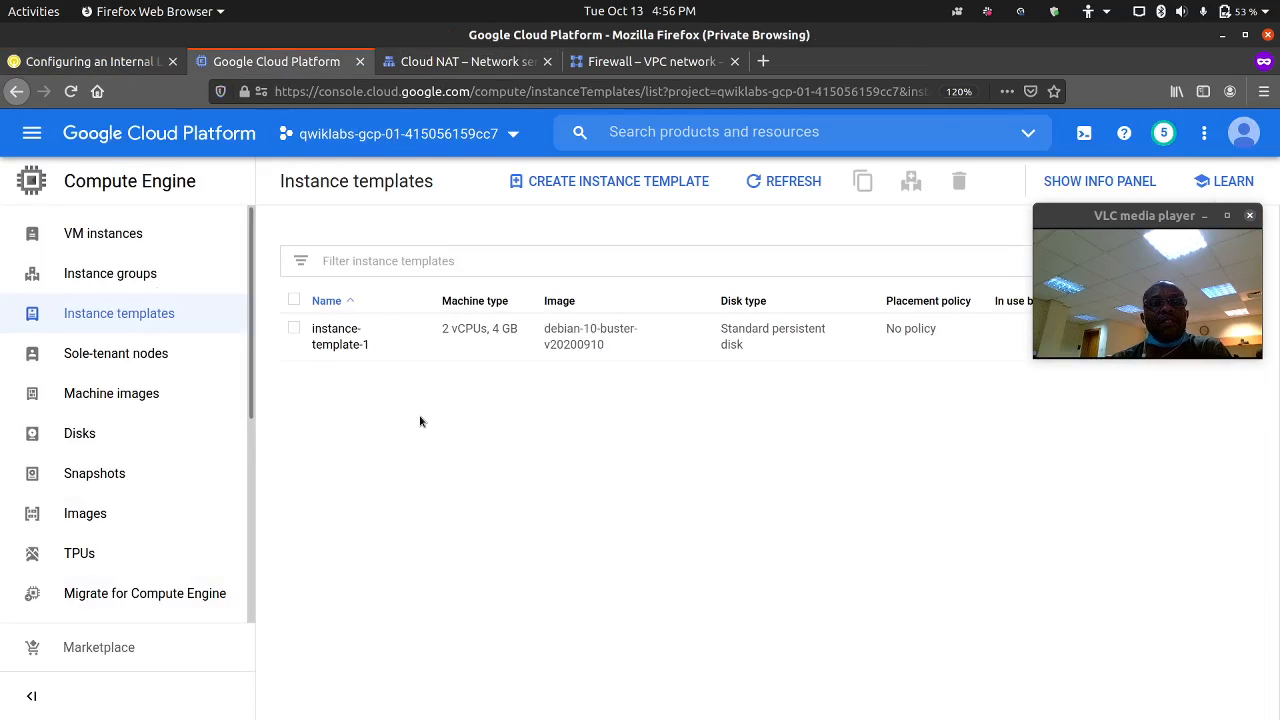
{"action": "left_click_drag", "start_coordinate": [1159, 217], "coordinate": [780, 464]}
{"action": "left_click", "coordinate": [1238, 329]}
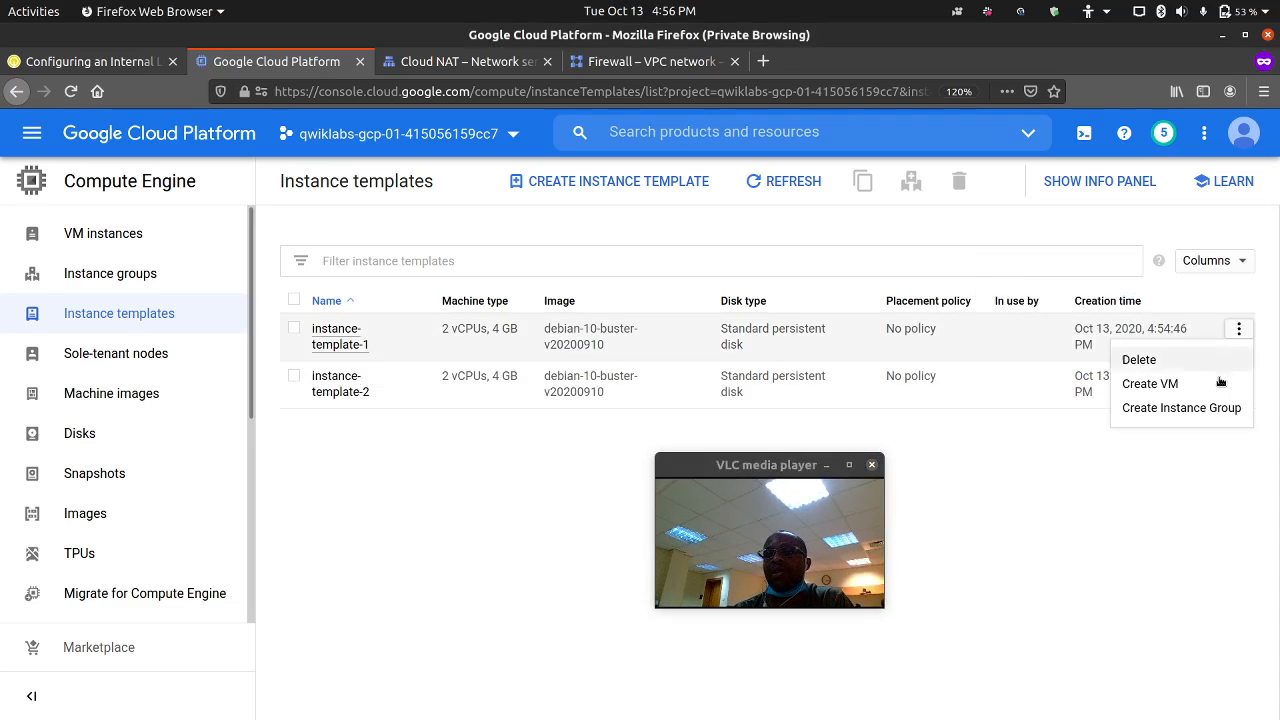
{"action": "left_click", "coordinate": [1189, 409]}
{"action": "left_click_drag", "start_coordinate": [760, 466], "coordinate": [1135, 205]}
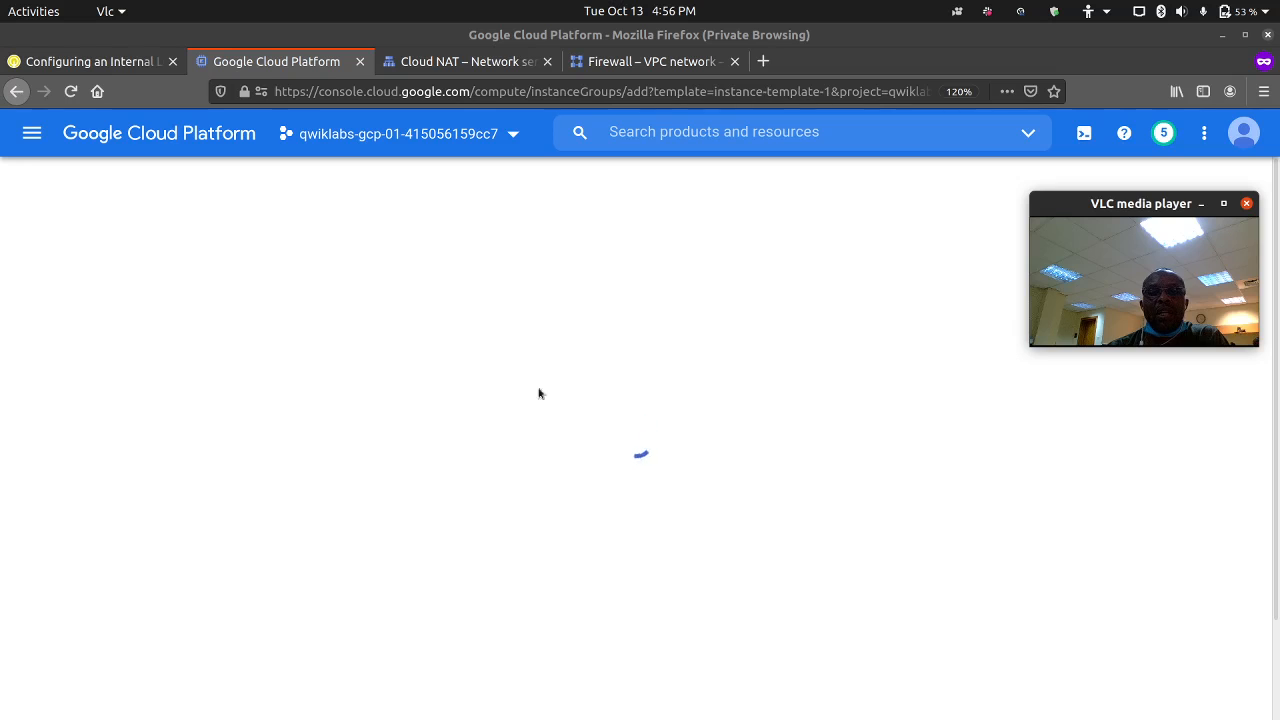
Set the new instance group's zone to us-central1-a.
{"action": "scroll", "coordinate": [480, 372], "scroll_direction": "down", "scroll_amount": 4}
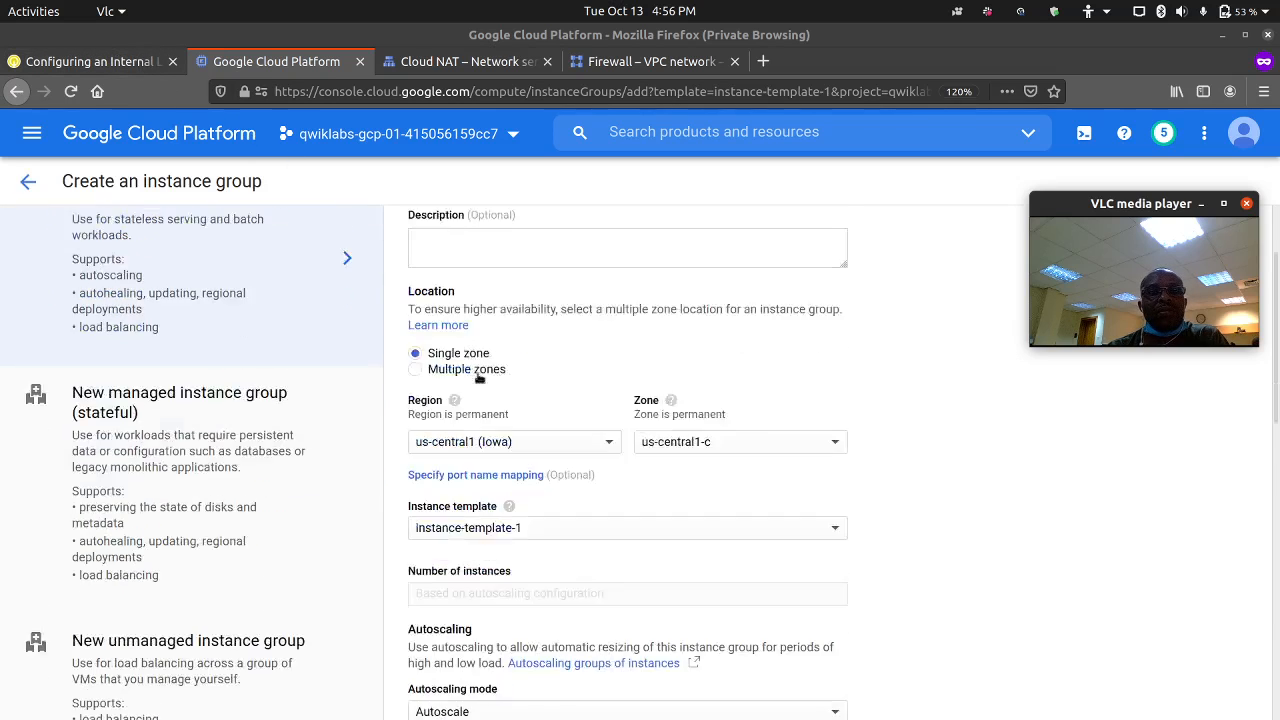
{"action": "left_click", "coordinate": [676, 343]}
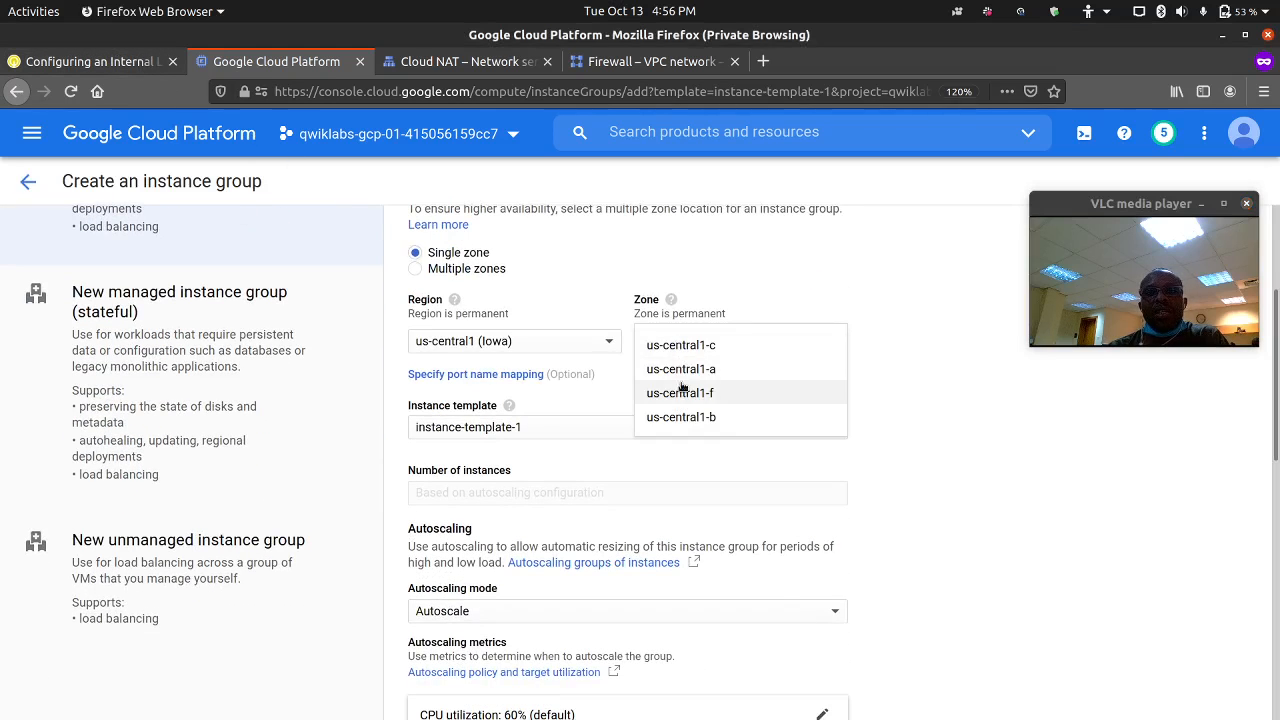
{"action": "left_click", "coordinate": [690, 368]}
Set the target of the group's CPU utilization autoscaling metric to 80%.
{"action": "scroll", "coordinate": [566, 424], "scroll_direction": "down", "scroll_amount": 5}
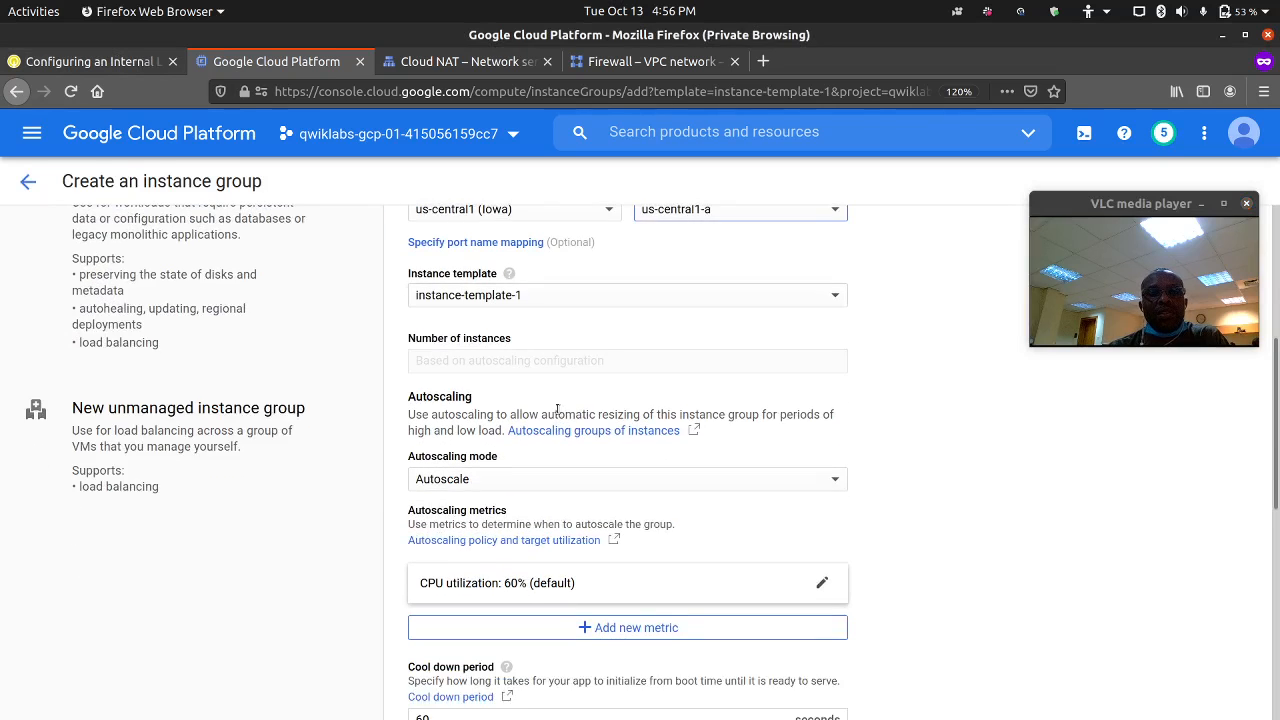
{"action": "left_click", "coordinate": [507, 454]}
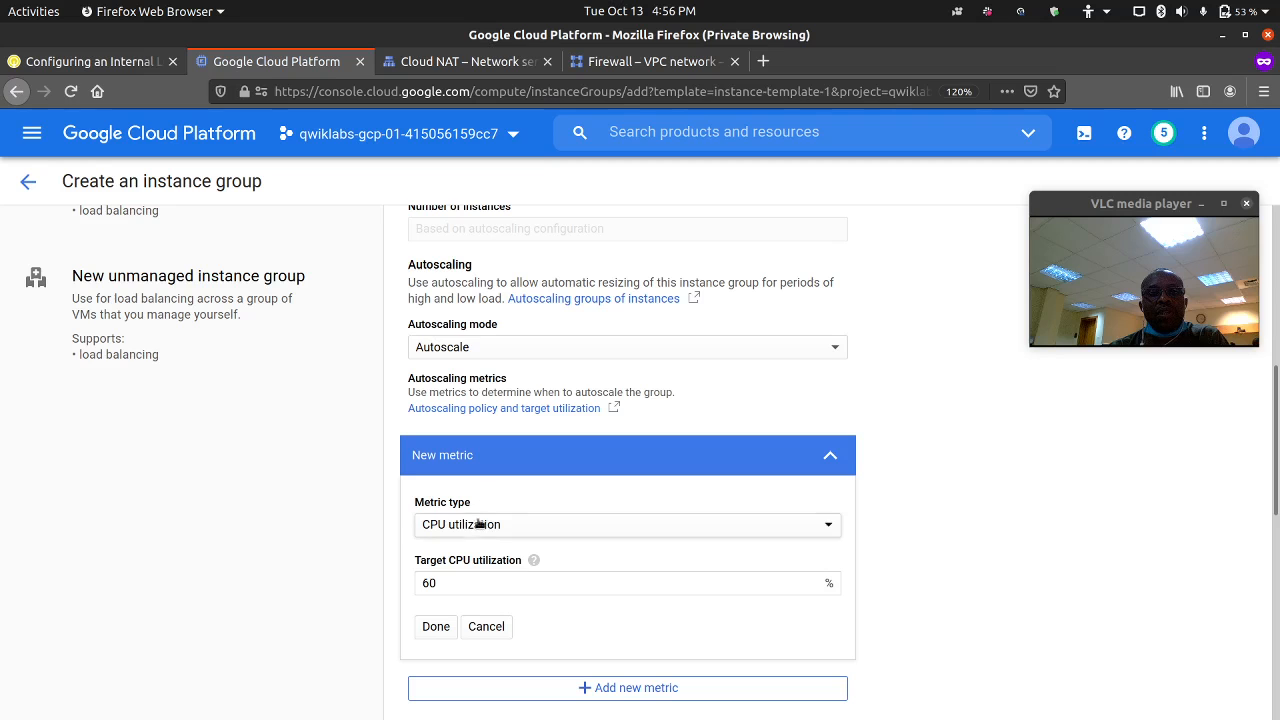
{"action": "left_click_drag", "start_coordinate": [484, 574], "coordinate": [347, 567]}
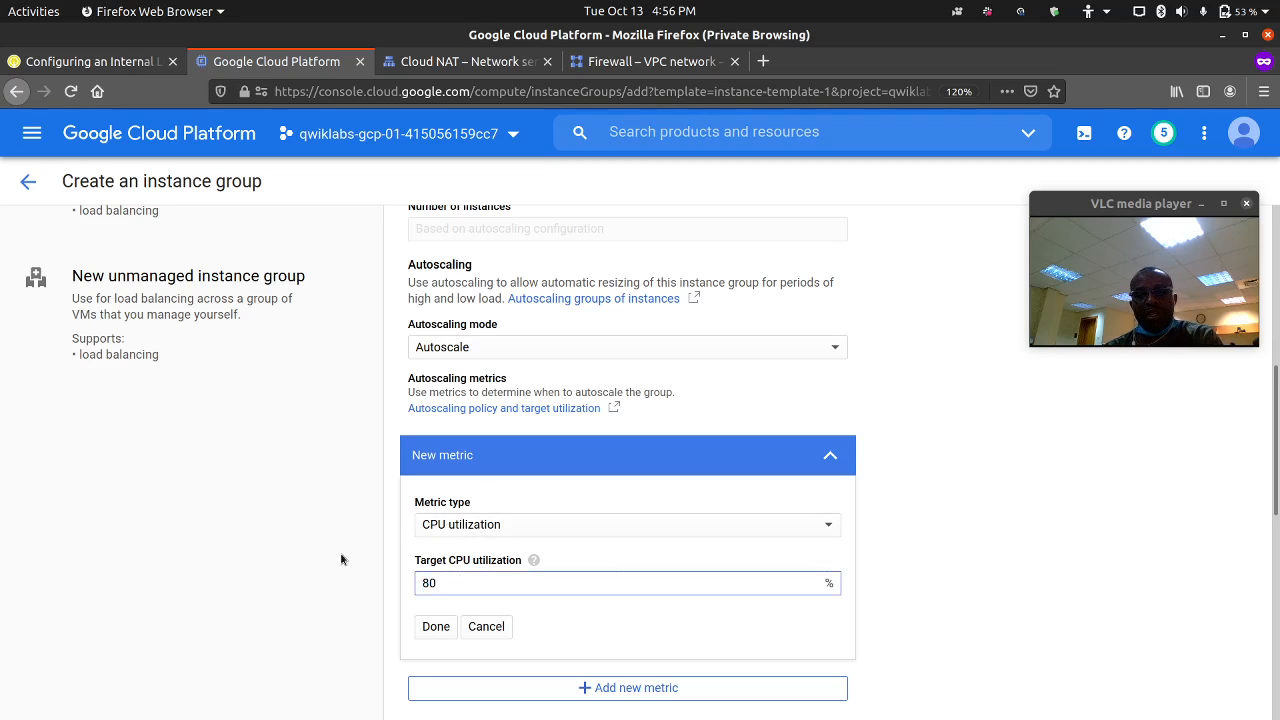
{"action": "scroll", "coordinate": [431, 514], "scroll_direction": "down", "scroll_amount": 4}
{"action": "left_click", "coordinate": [440, 458]}
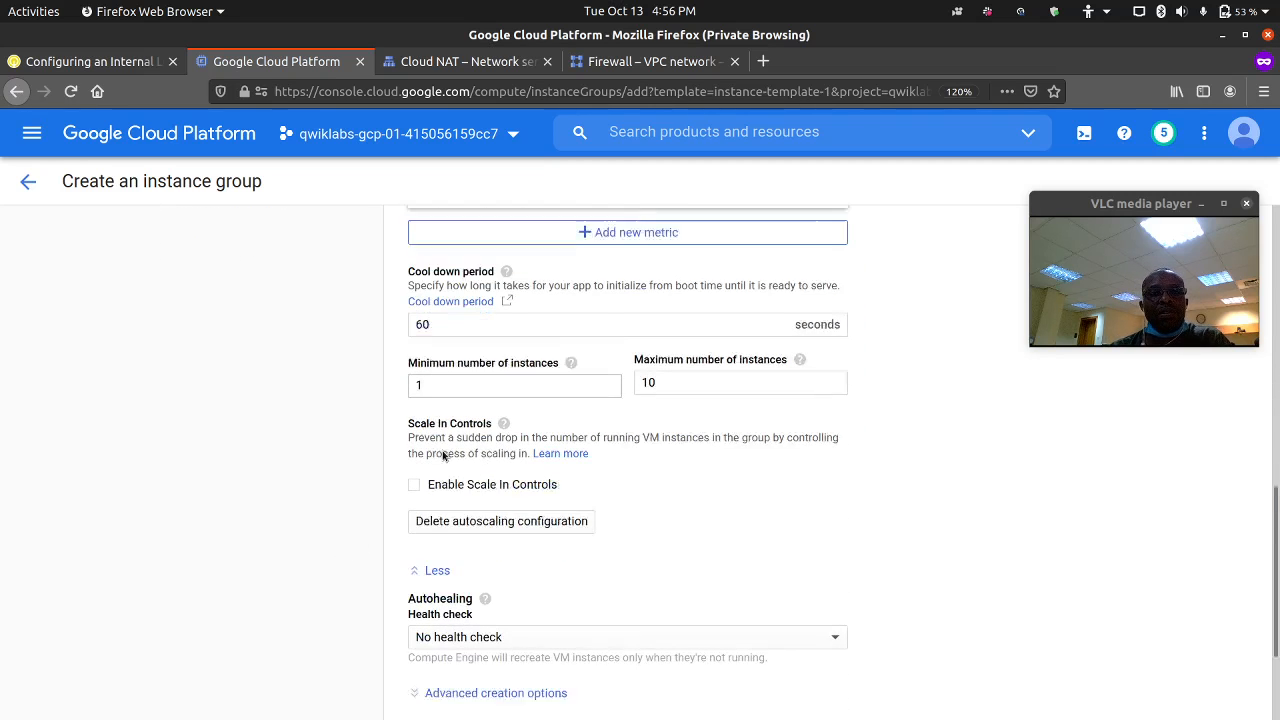
Set the autoscaling cool down period to 45 seconds and the maximum number of instances to 5.
{"action": "scroll", "coordinate": [443, 455], "scroll_direction": "down", "scroll_amount": 1}
{"action": "left_click_drag", "start_coordinate": [453, 279], "coordinate": [367, 277]}
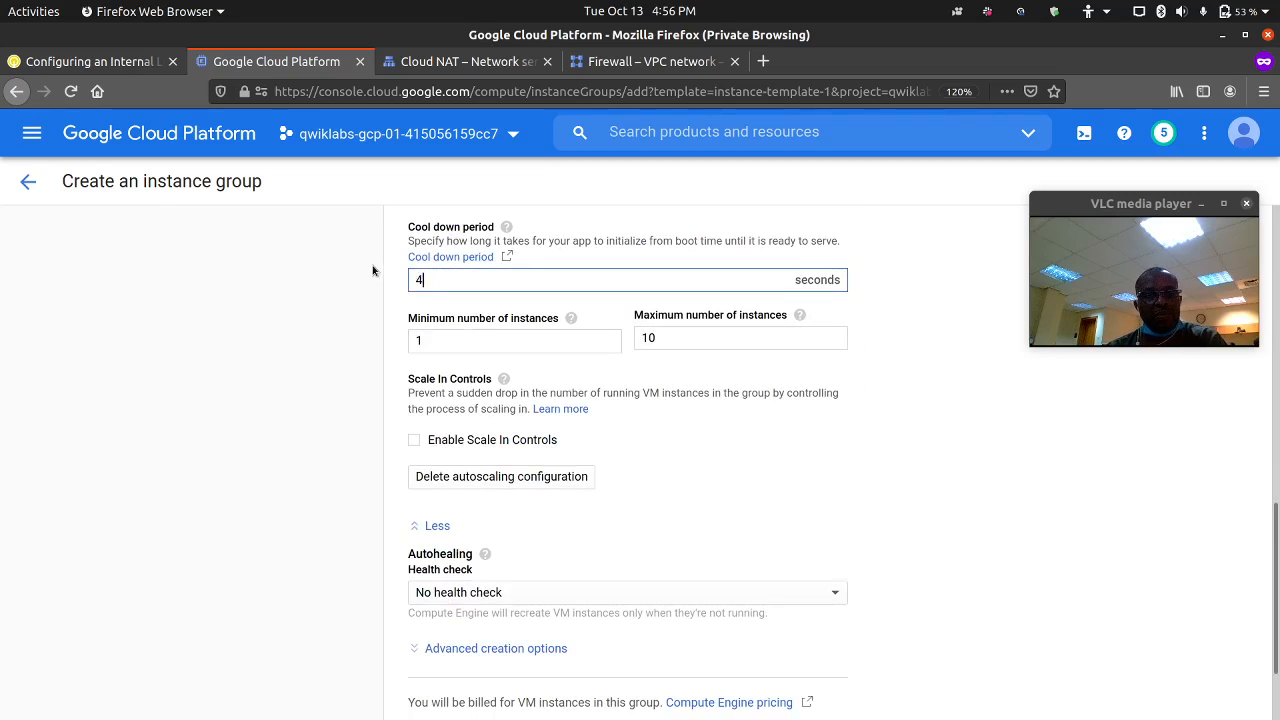
{"action": "left_click_drag", "start_coordinate": [638, 344], "coordinate": [631, 340]}
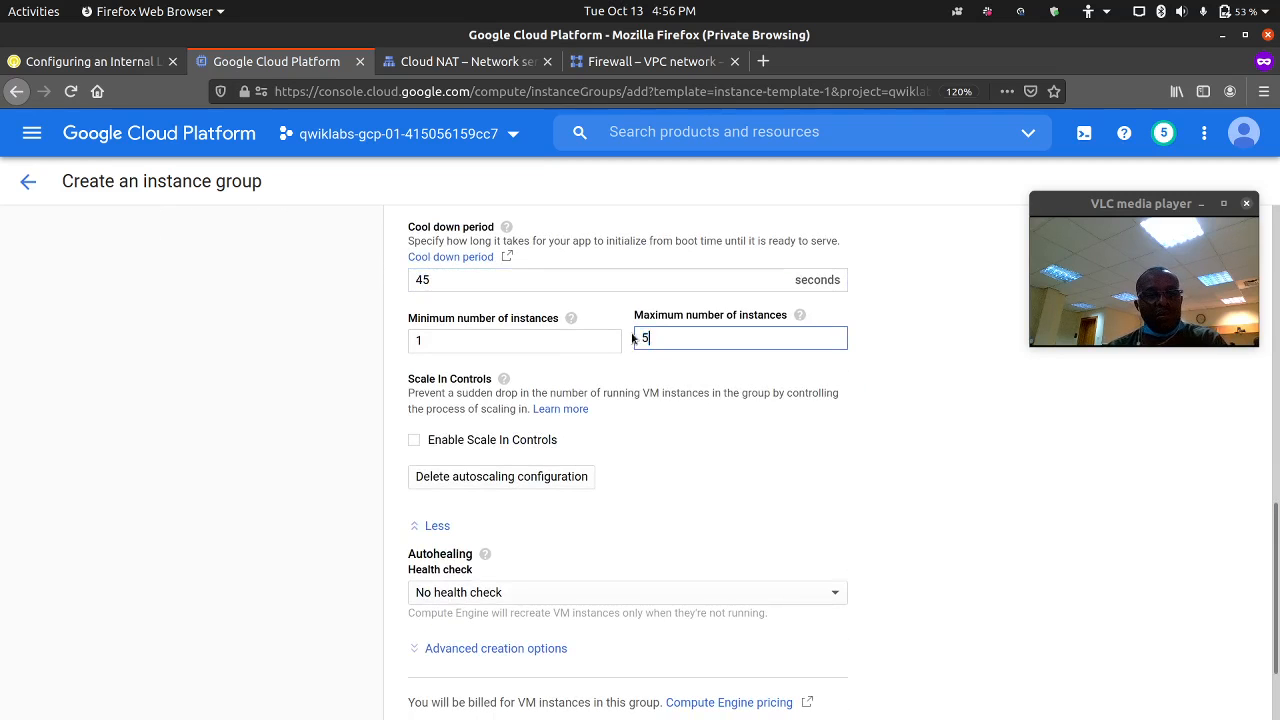
{"action": "scroll", "coordinate": [621, 445], "scroll_direction": "down", "scroll_amount": 2}
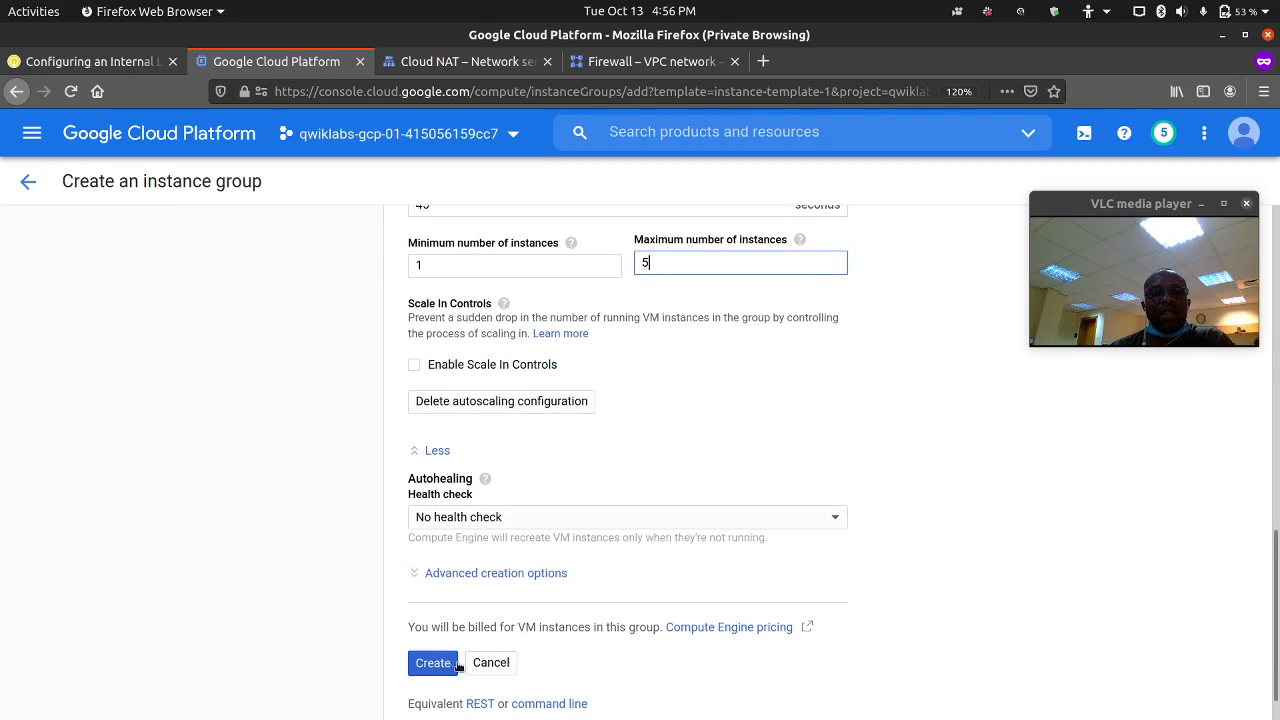
Create the instance-group-1 instance group and review the lab's settings table for instance-group-2.
{"action": "left_click", "coordinate": [441, 665]}
{"action": "left_click", "coordinate": [90, 61]}
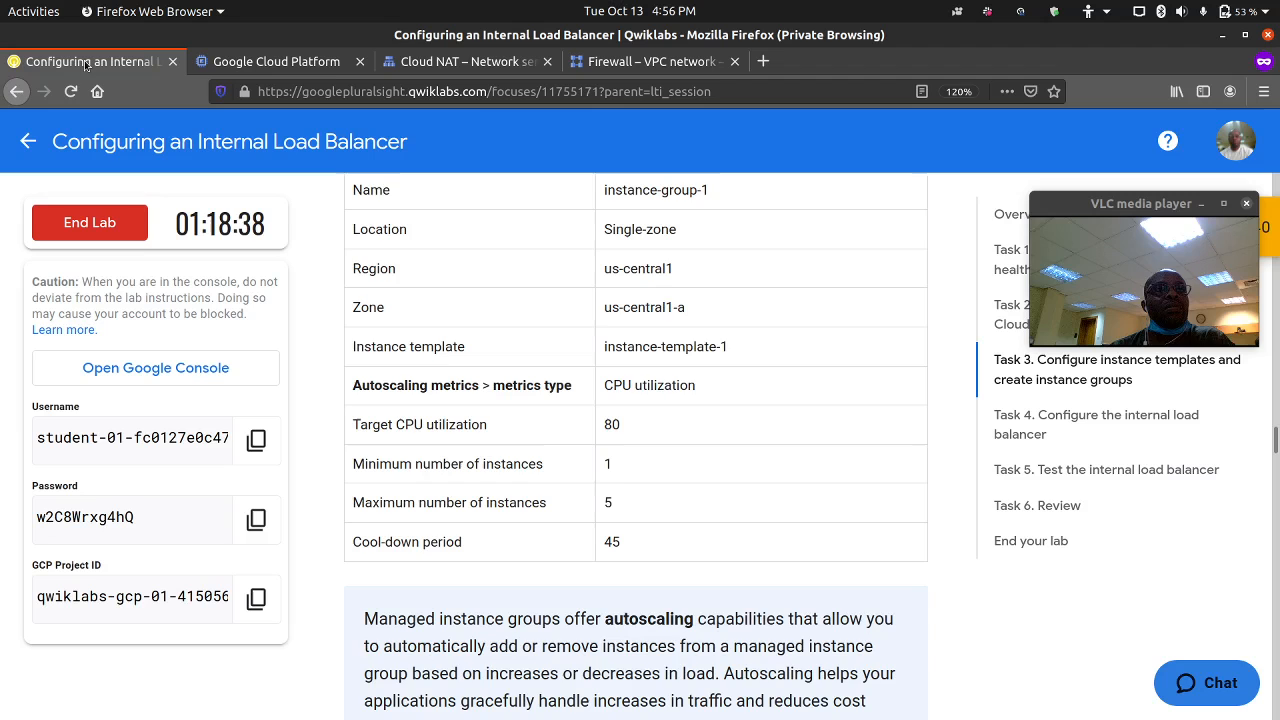
{"action": "scroll", "coordinate": [471, 428], "scroll_direction": "down", "scroll_amount": 6}
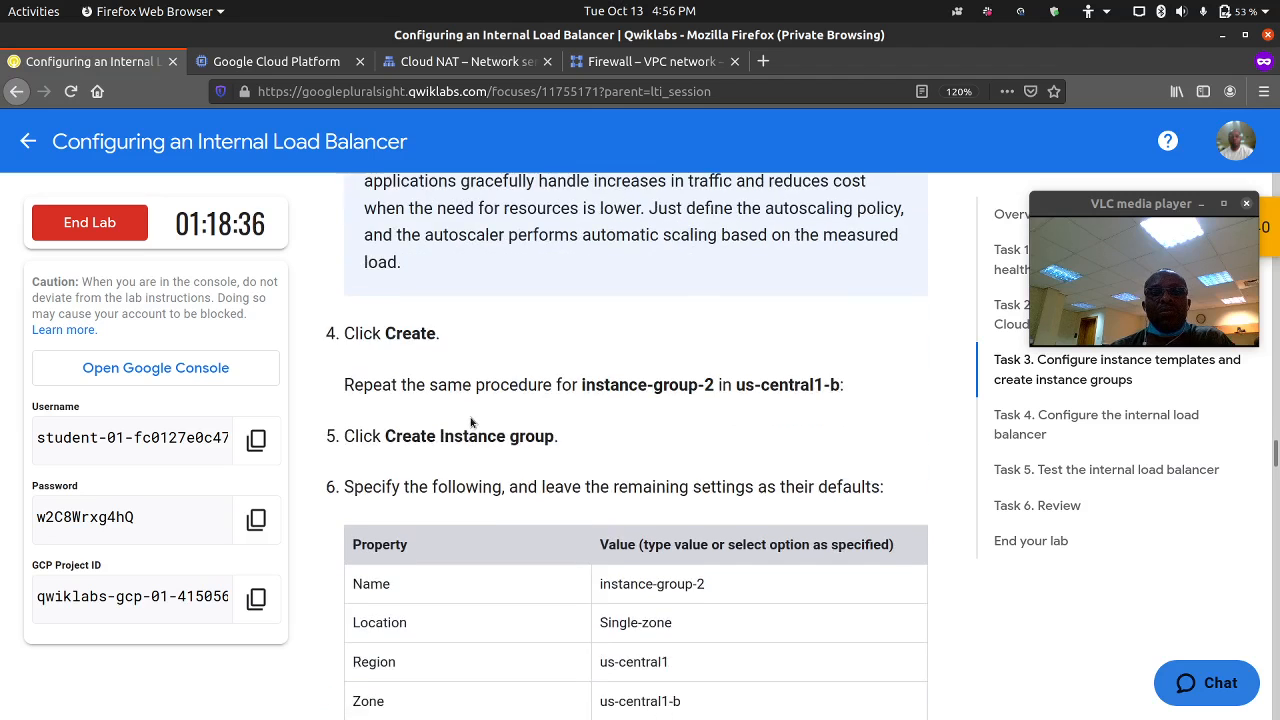
{"action": "scroll", "coordinate": [553, 375], "scroll_direction": "down", "scroll_amount": 2}
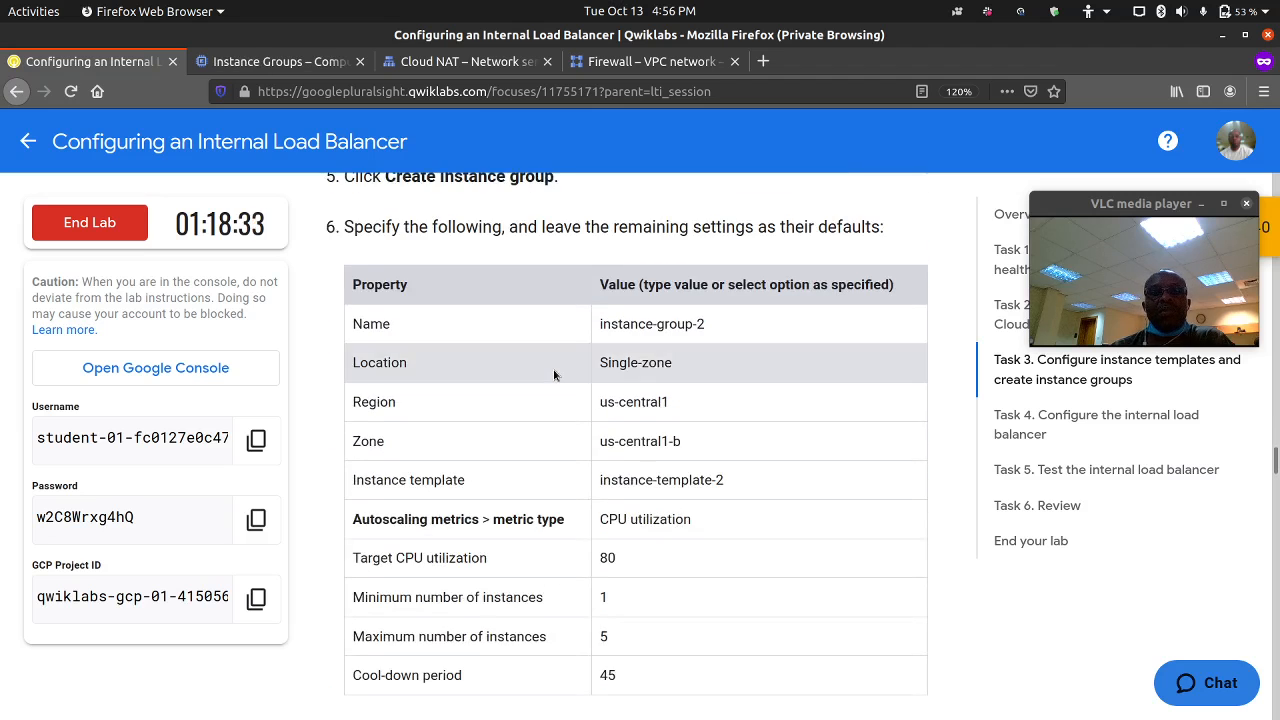
{"action": "left_click", "coordinate": [311, 61]}
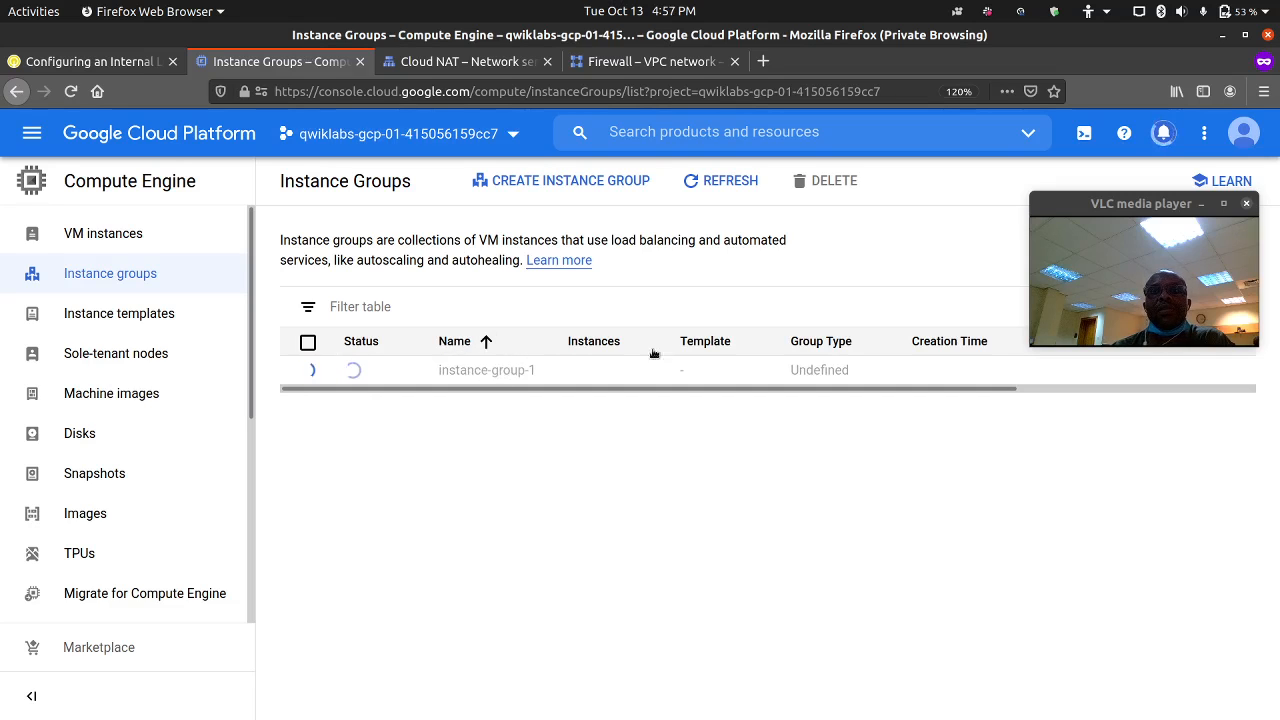
Start a new instance group from instance-template-2 and set its zone to us-central1-b.
{"action": "left_click_drag", "start_coordinate": [1141, 224], "coordinate": [1051, 206]}
{"action": "left_click", "coordinate": [172, 316]}
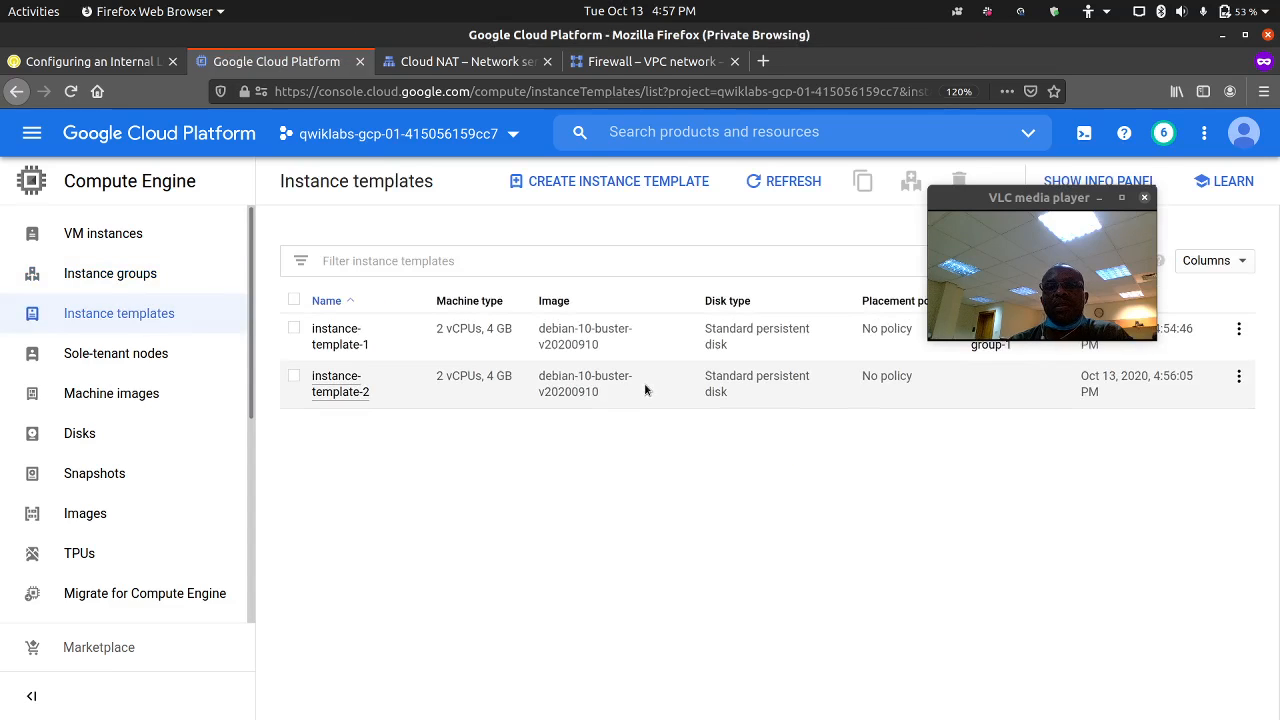
{"action": "left_click", "coordinate": [1238, 376]}
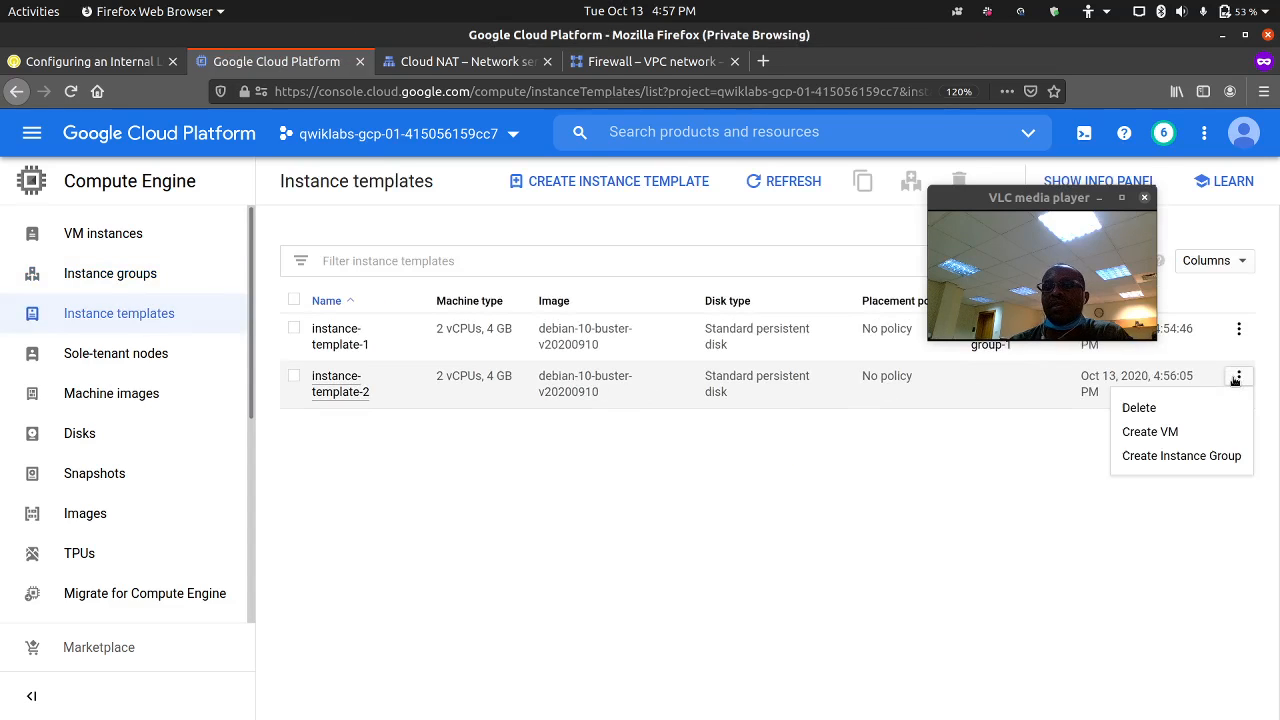
{"action": "left_click", "coordinate": [1181, 456]}
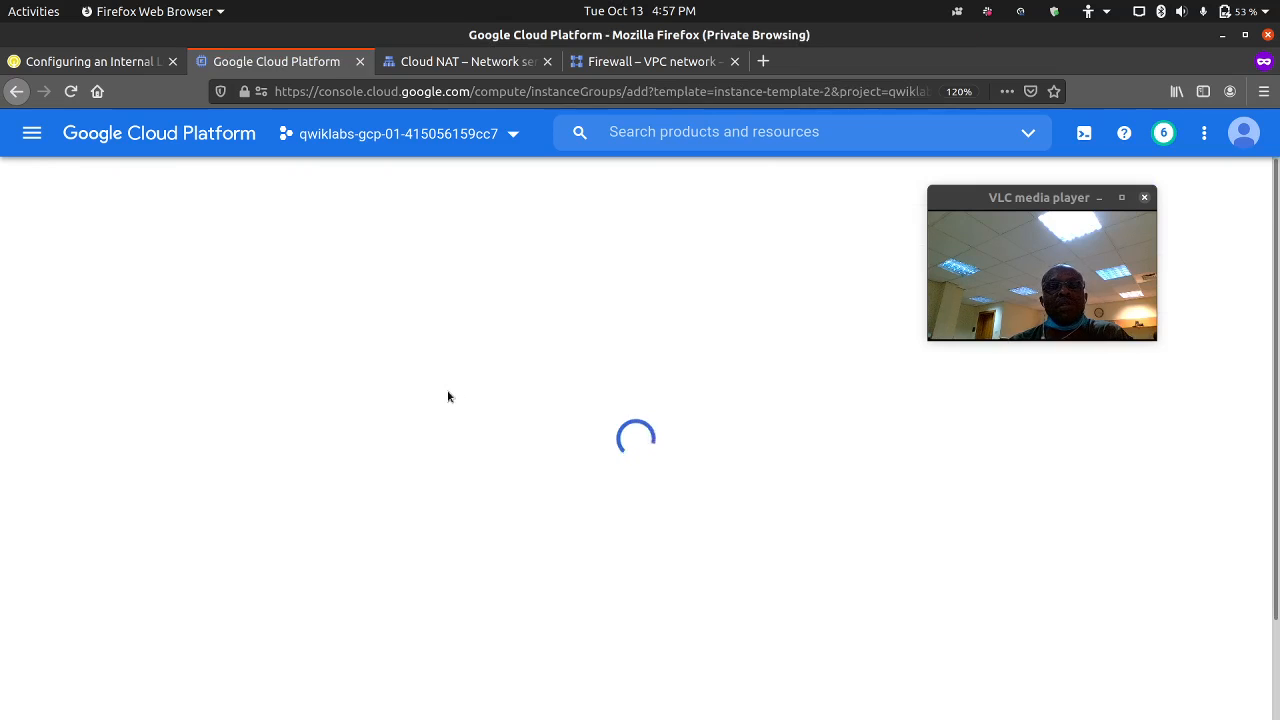
{"action": "scroll", "coordinate": [560, 411], "scroll_direction": "down", "scroll_amount": 3}
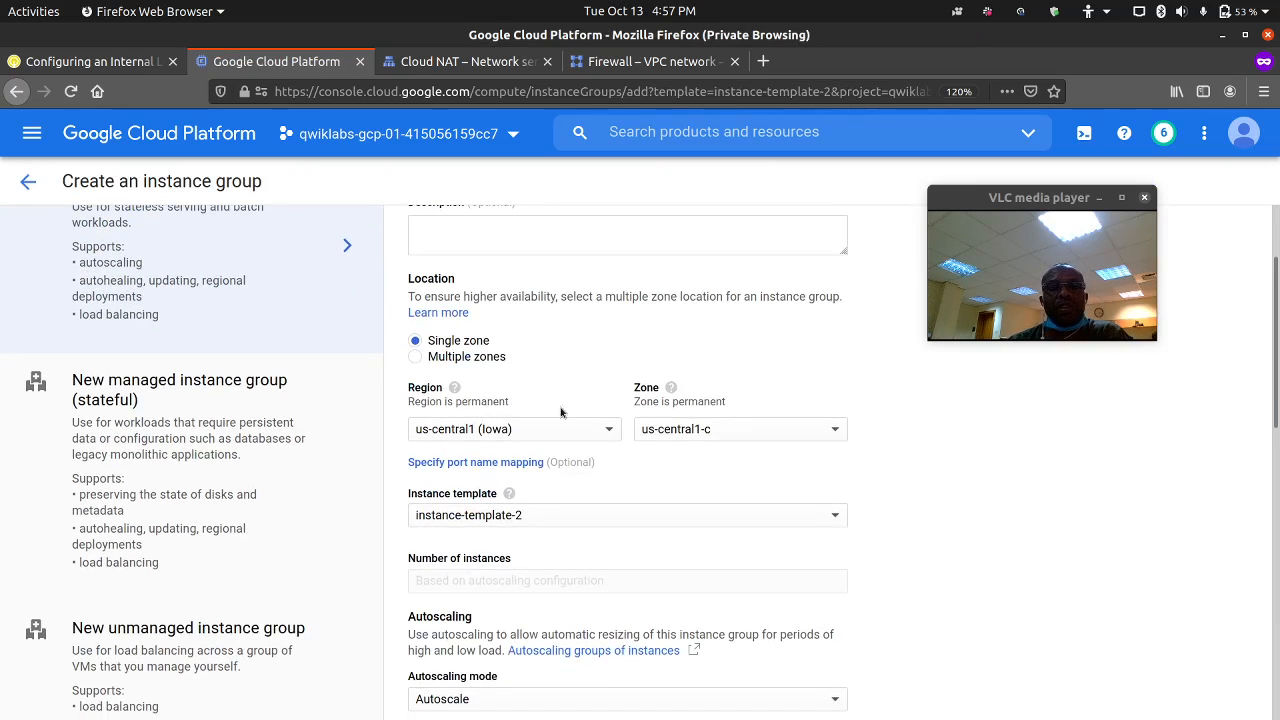
{"action": "left_click", "coordinate": [718, 430]}
{"action": "left_click", "coordinate": [714, 506]}
Set the autoscaling metric's target CPU utilization to 80%.
{"action": "scroll", "coordinate": [655, 497], "scroll_direction": "down", "scroll_amount": 3}
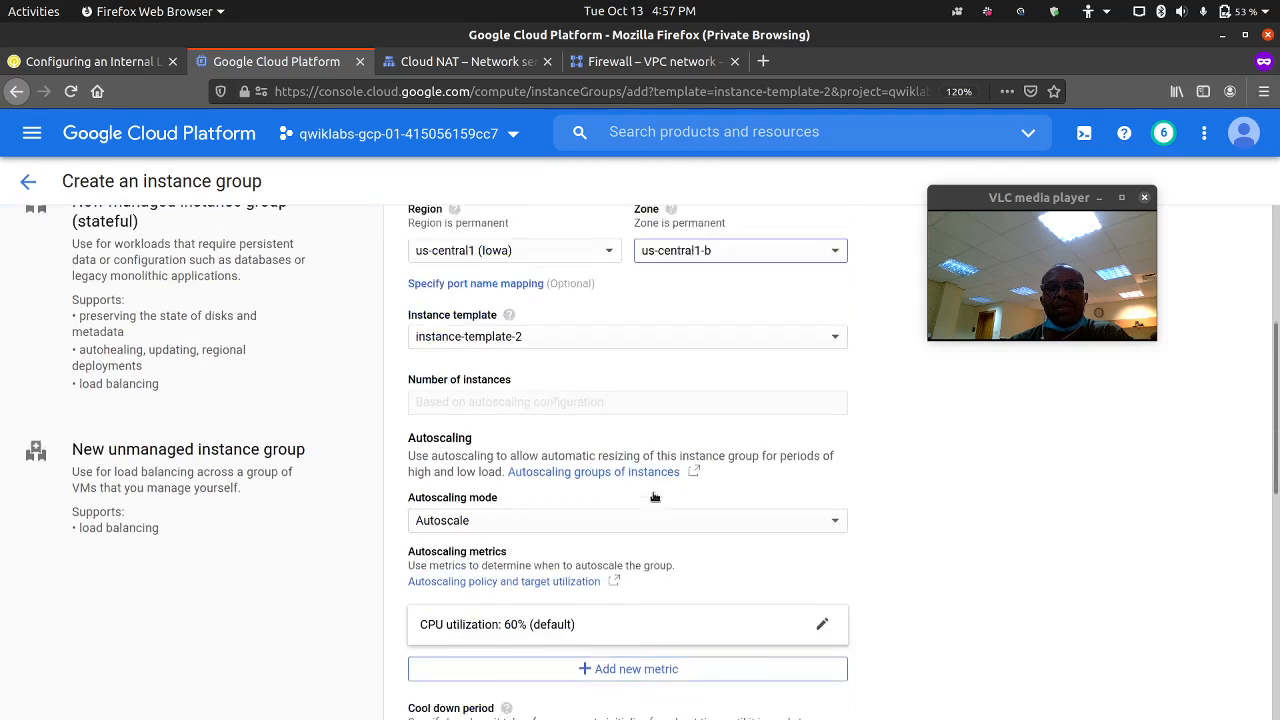
{"action": "scroll", "coordinate": [574, 309], "scroll_direction": "down", "scroll_amount": 2}
{"action": "left_click", "coordinate": [508, 492]}
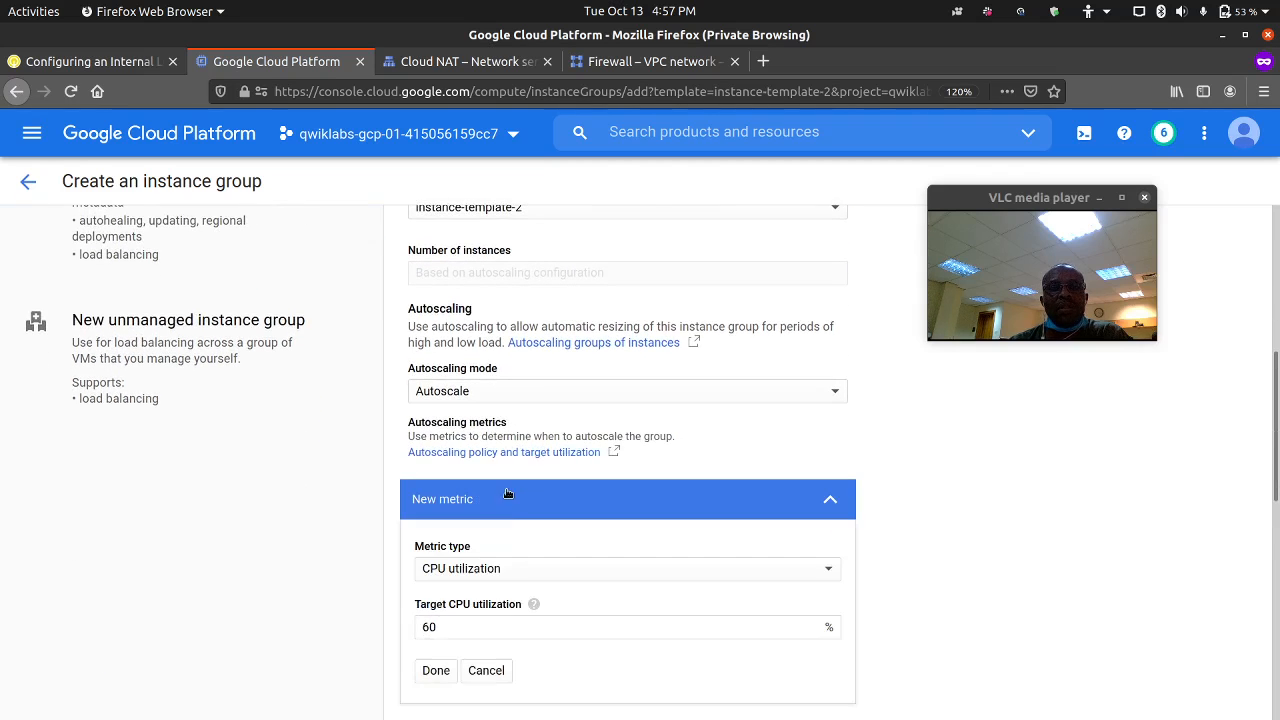
{"action": "left_click", "coordinate": [451, 626]}
{"action": "type", "text": "80"}
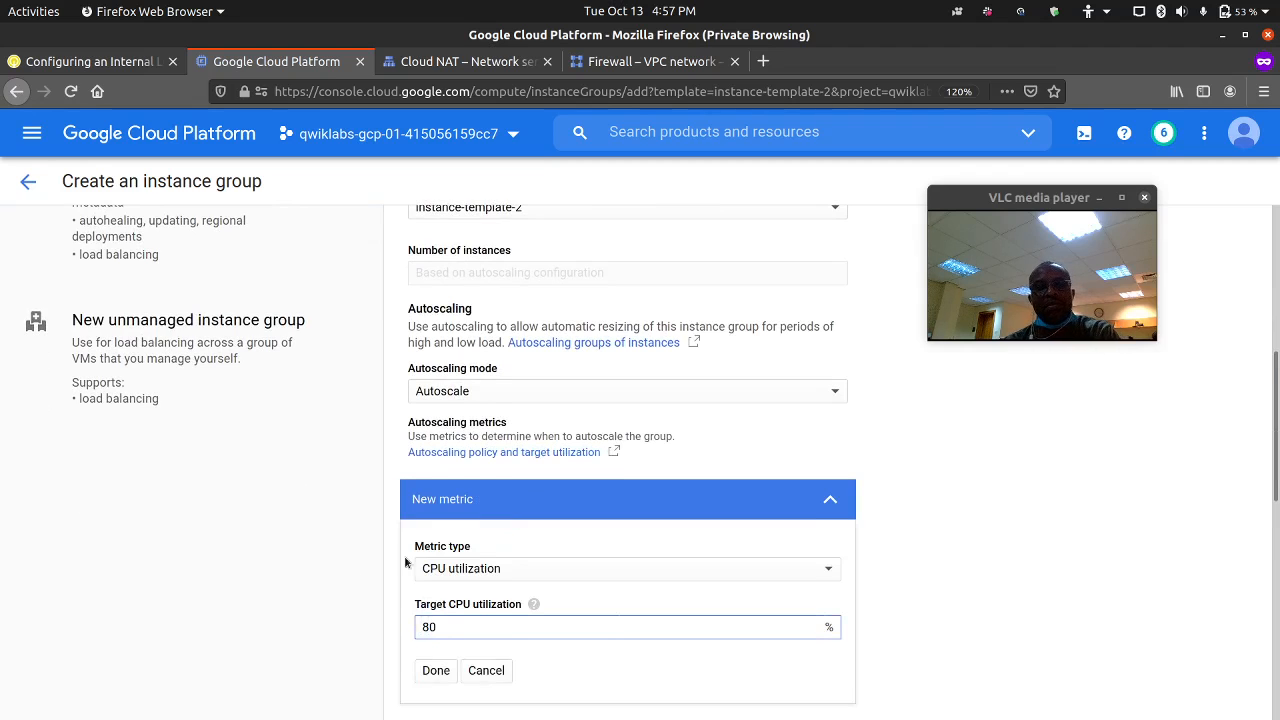
{"action": "scroll", "coordinate": [370, 590], "scroll_direction": "down", "scroll_amount": 2}
{"action": "left_click", "coordinate": [437, 581]}
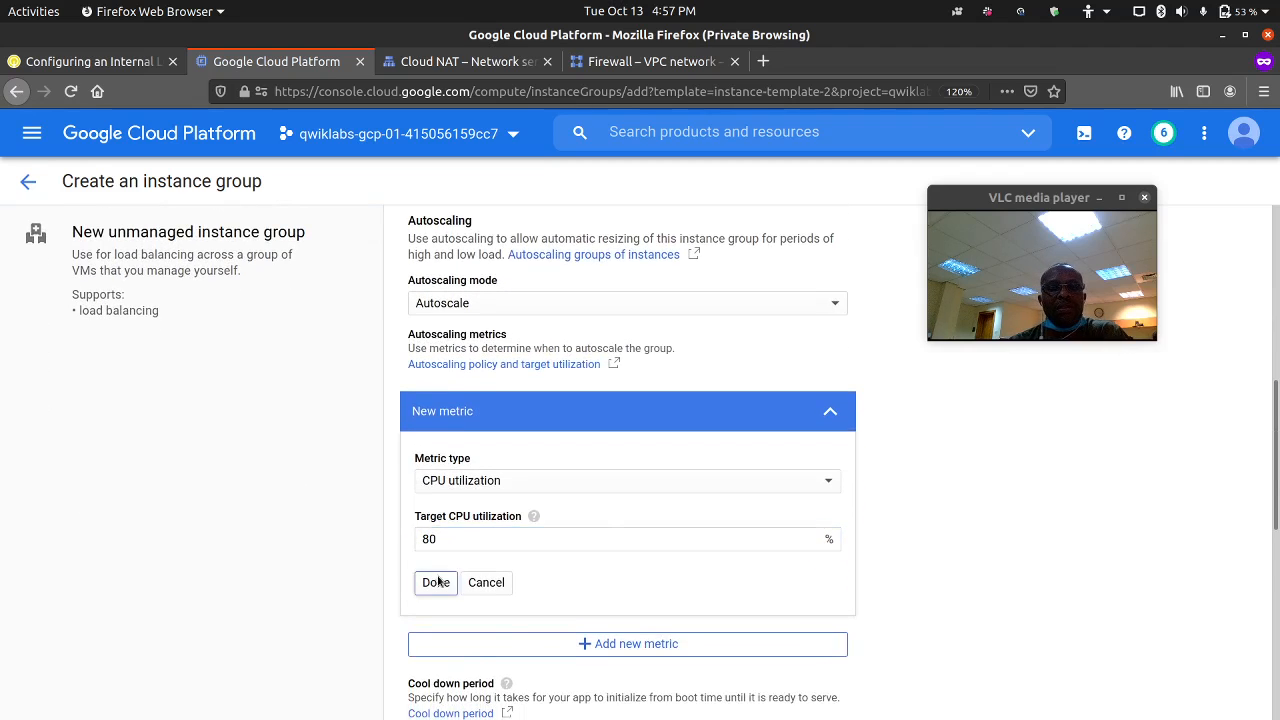
Set the cool down period to 45 seconds and the maximum number of instances to 5, creating the instance group.
{"action": "scroll", "coordinate": [467, 461], "scroll_direction": "down", "scroll_amount": 4}
{"action": "left_click_drag", "start_coordinate": [476, 369], "coordinate": [357, 346]}
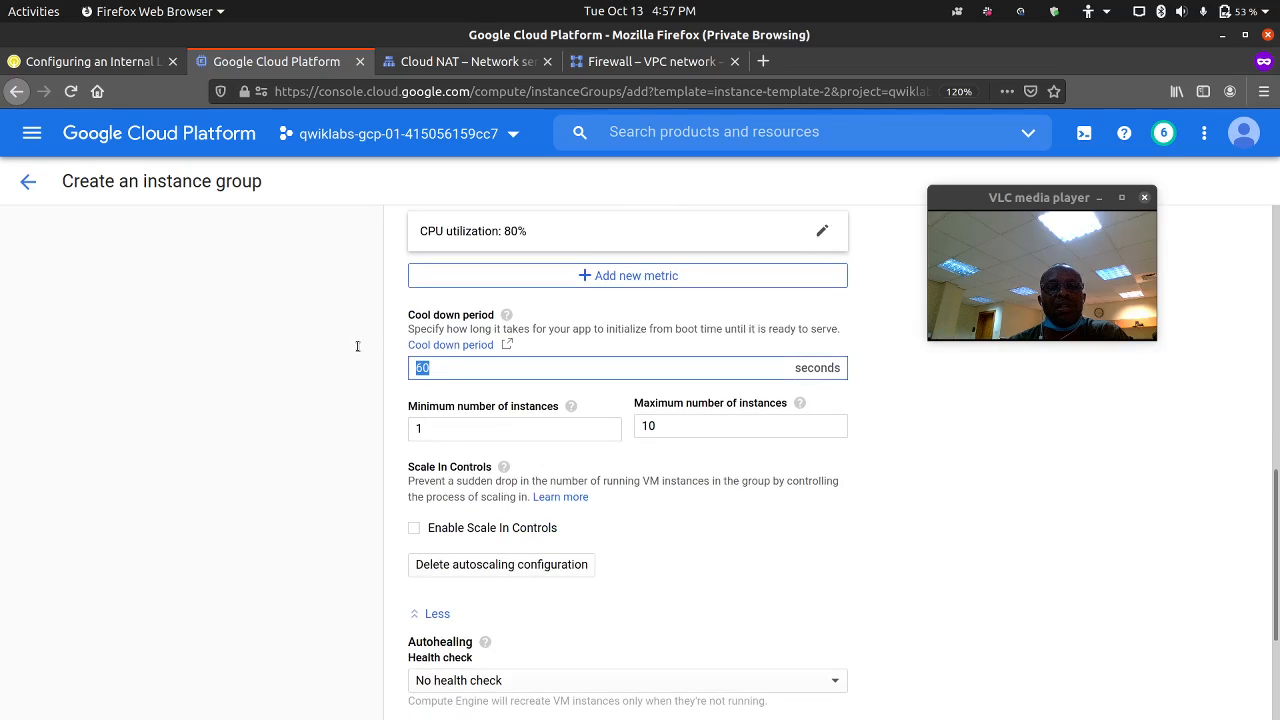
{"action": "left_click_drag", "start_coordinate": [665, 425], "coordinate": [628, 424]}
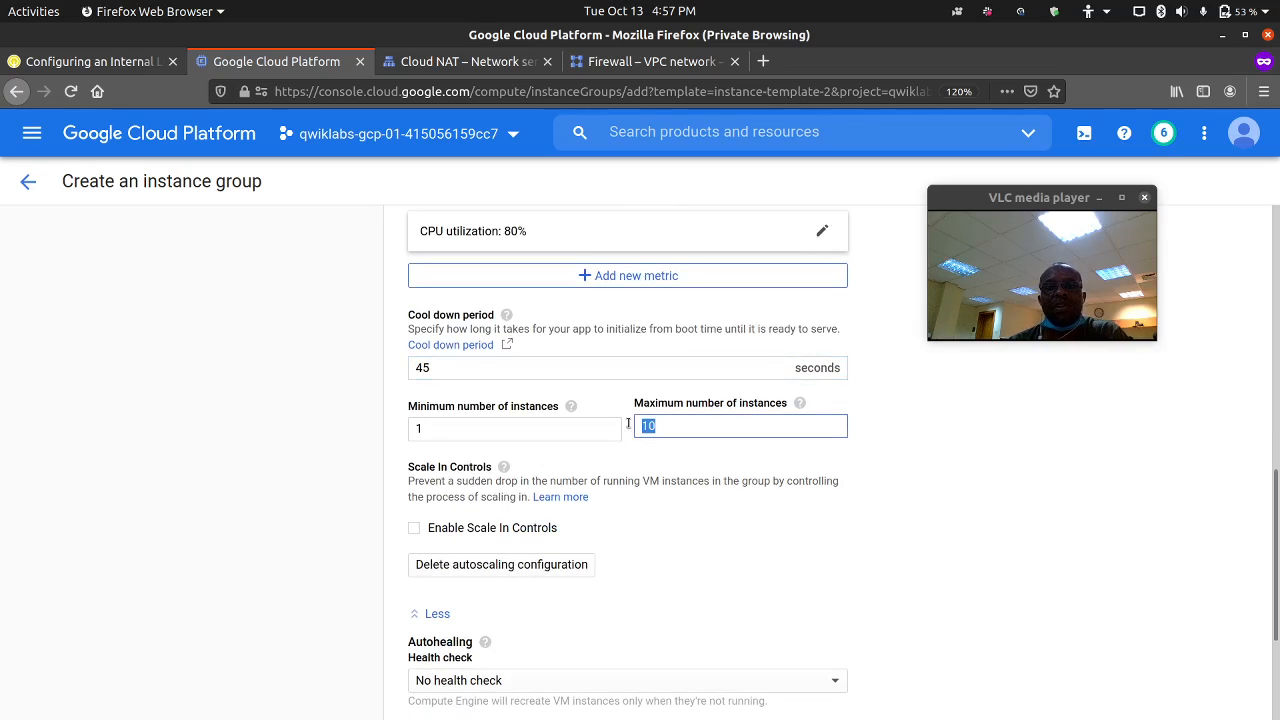
{"action": "scroll", "coordinate": [621, 482], "scroll_direction": "down", "scroll_amount": 4}
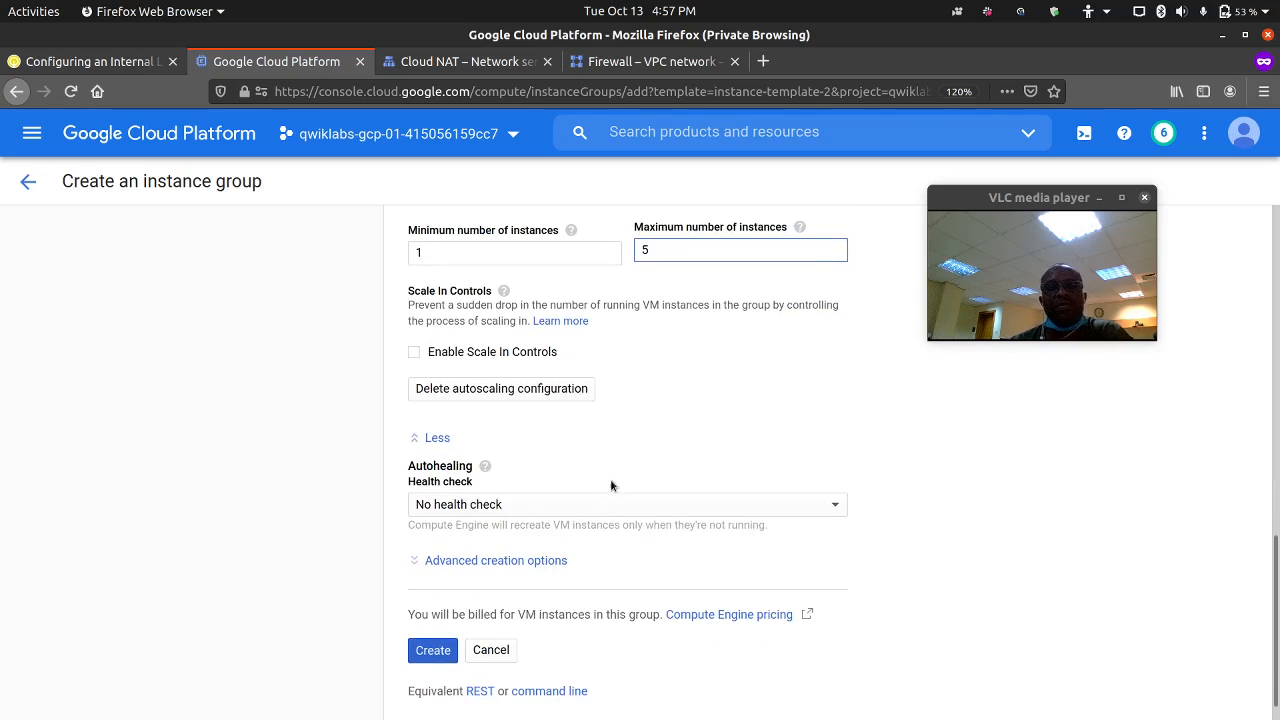
{"action": "left_click", "coordinate": [423, 614]}
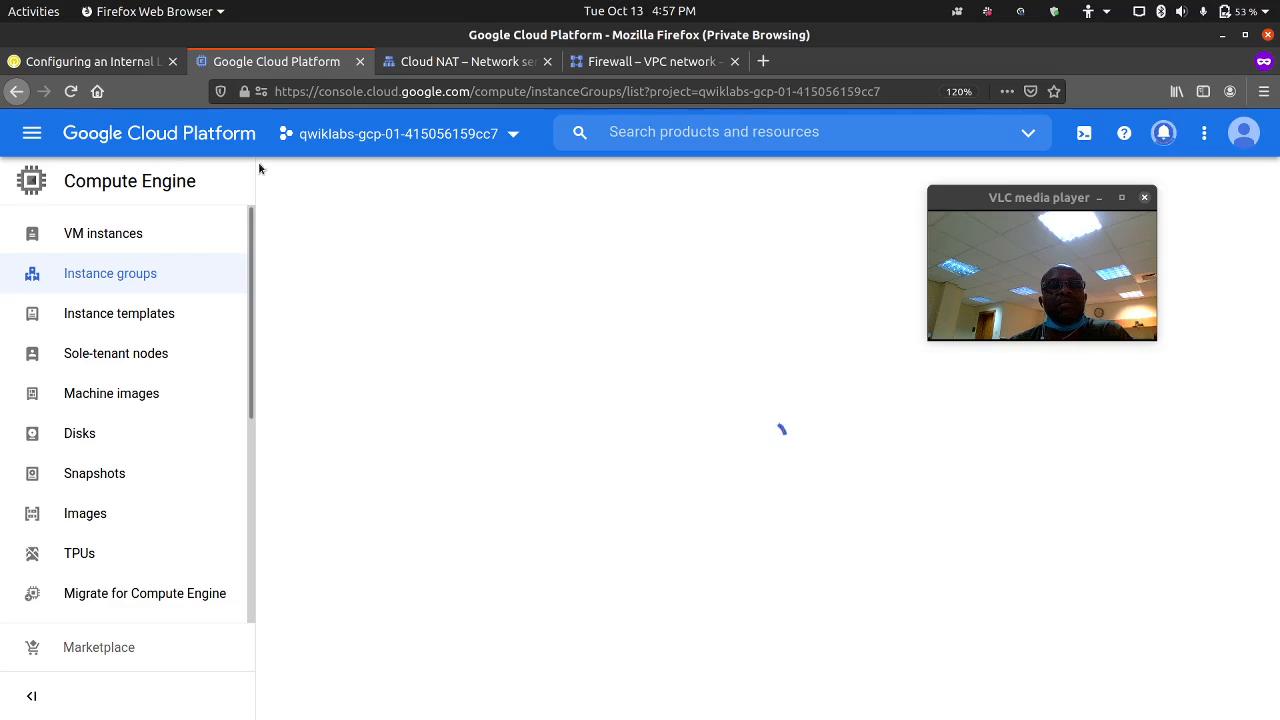
Read the lab's instructions for verifying the backends and open the Compute Engine list of VM instances.
{"action": "left_click", "coordinate": [88, 61]}
{"action": "scroll", "coordinate": [472, 446], "scroll_direction": "down", "scroll_amount": 5}
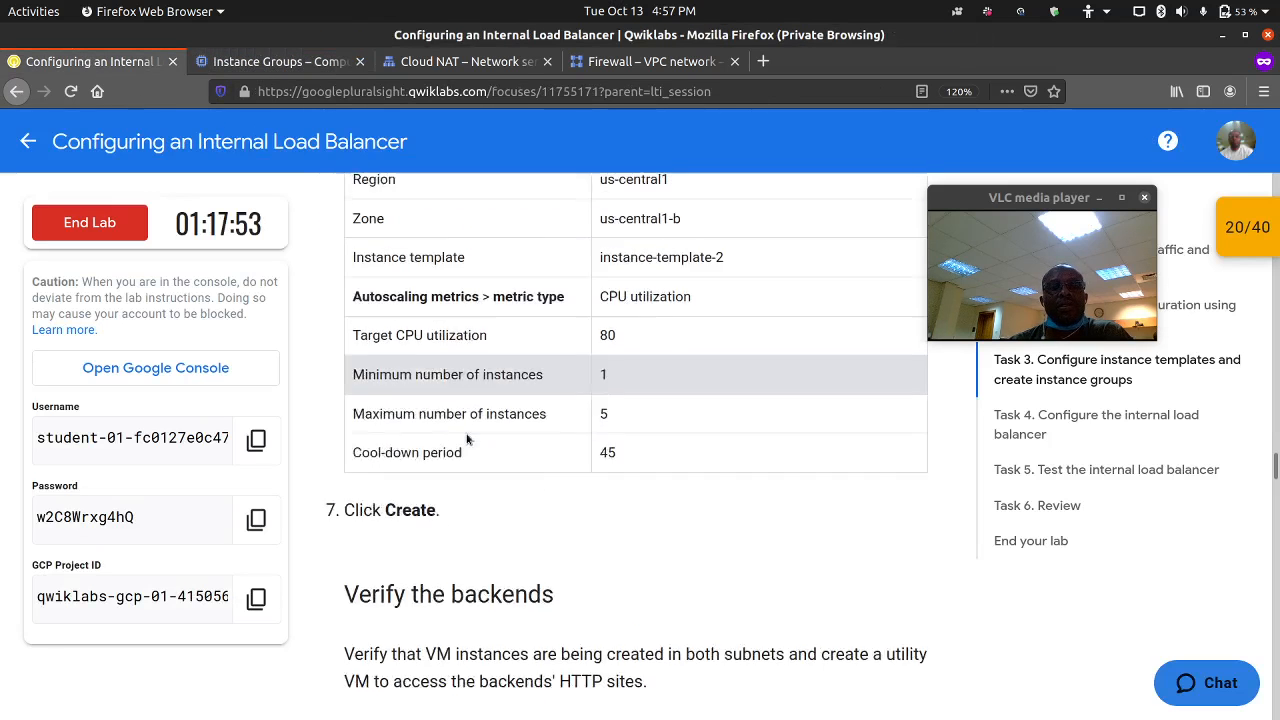
{"action": "scroll", "coordinate": [466, 430], "scroll_direction": "down", "scroll_amount": 1}
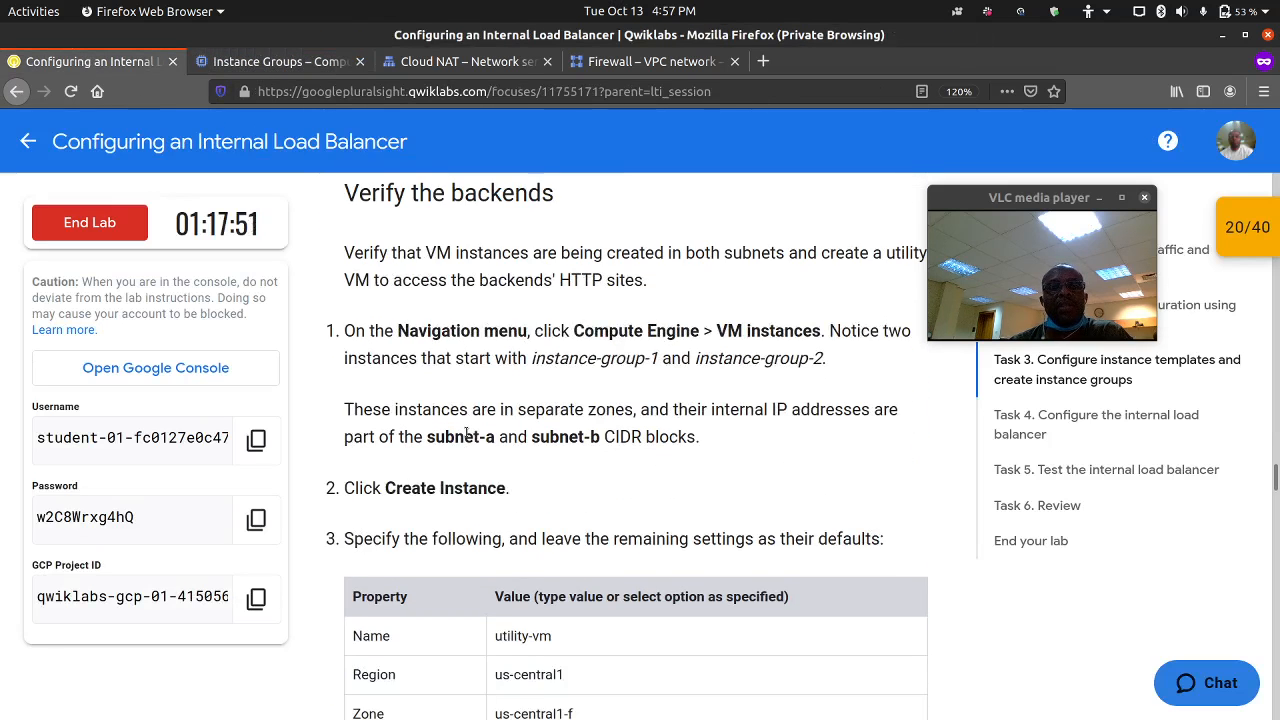
{"action": "scroll", "coordinate": [474, 428], "scroll_direction": "down", "scroll_amount": 2}
{"action": "left_click", "coordinate": [462, 61]}
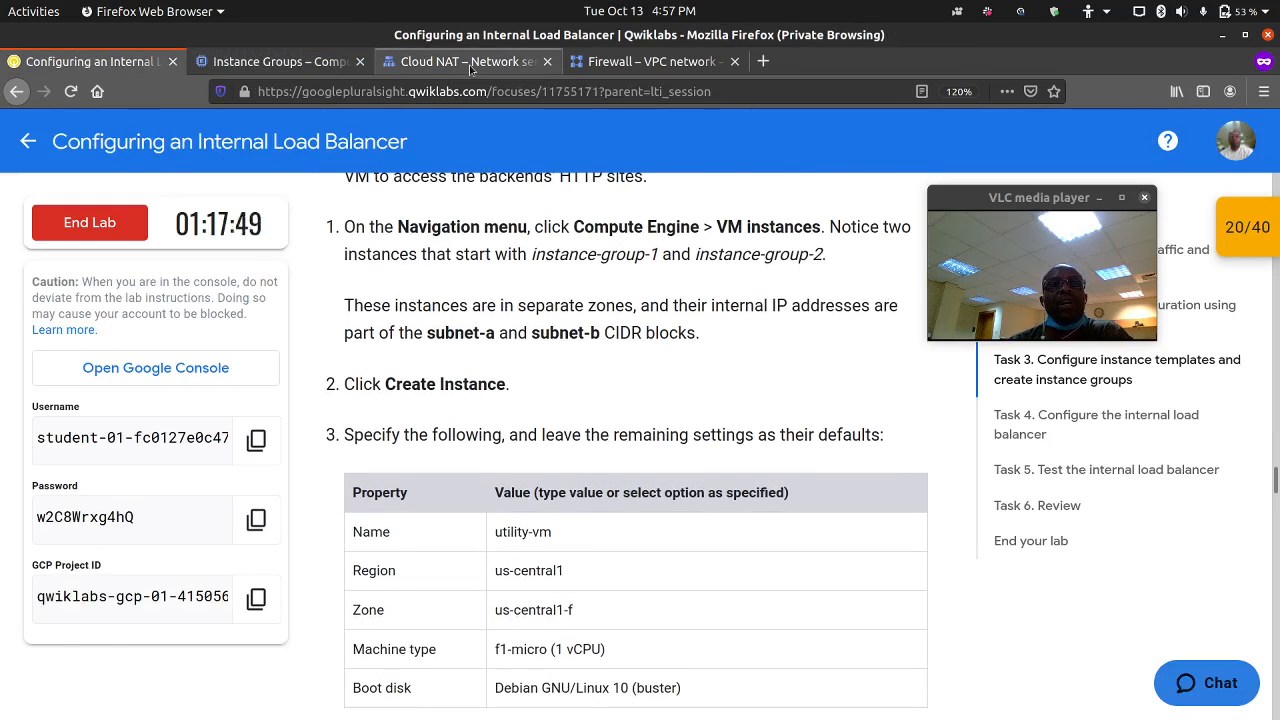
{"action": "left_click", "coordinate": [32, 133]}
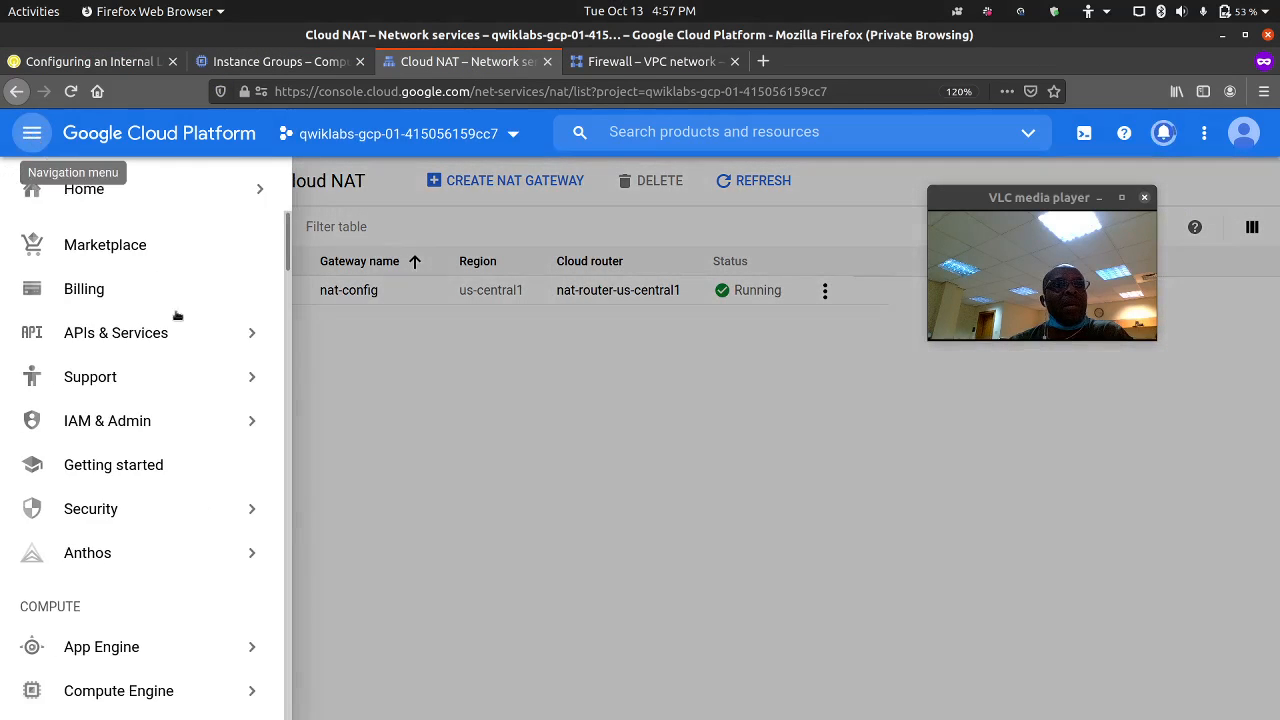
{"action": "mouse_move", "coordinate": [173, 548]}
{"action": "scroll", "coordinate": [173, 548], "scroll_direction": "down", "scroll_amount": 3}
{"action": "mouse_move", "coordinate": [166, 427]}
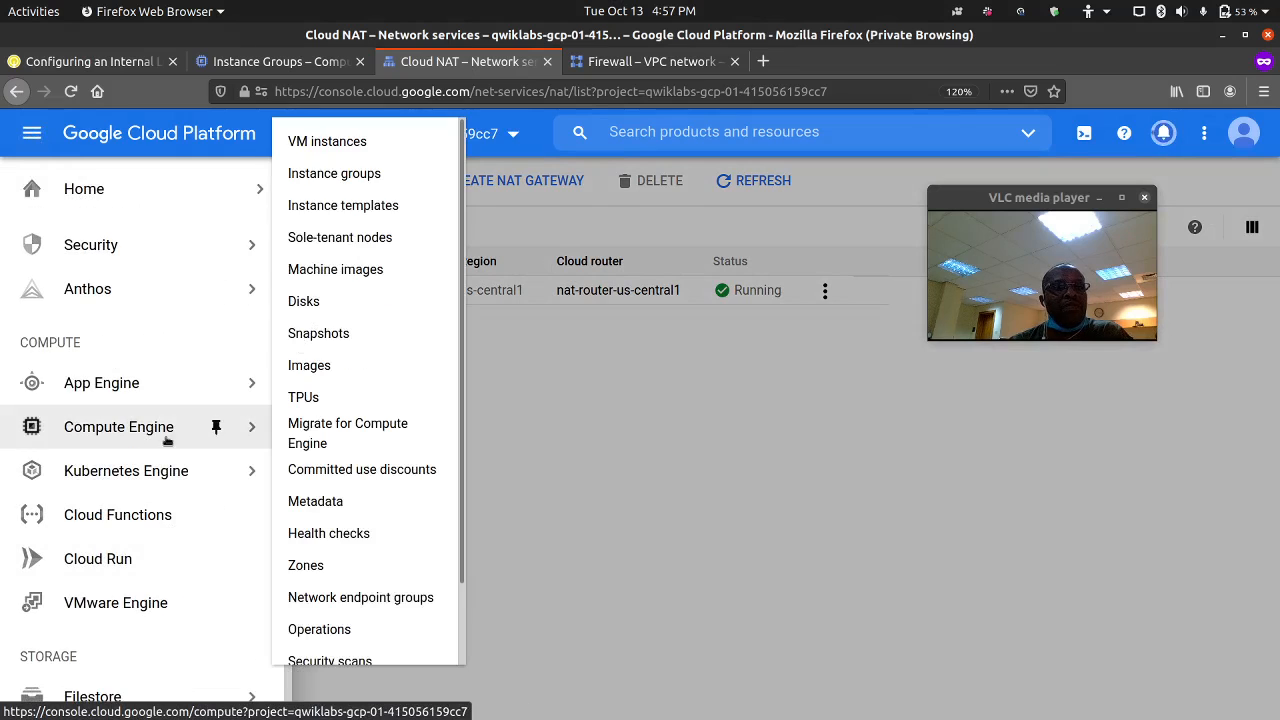
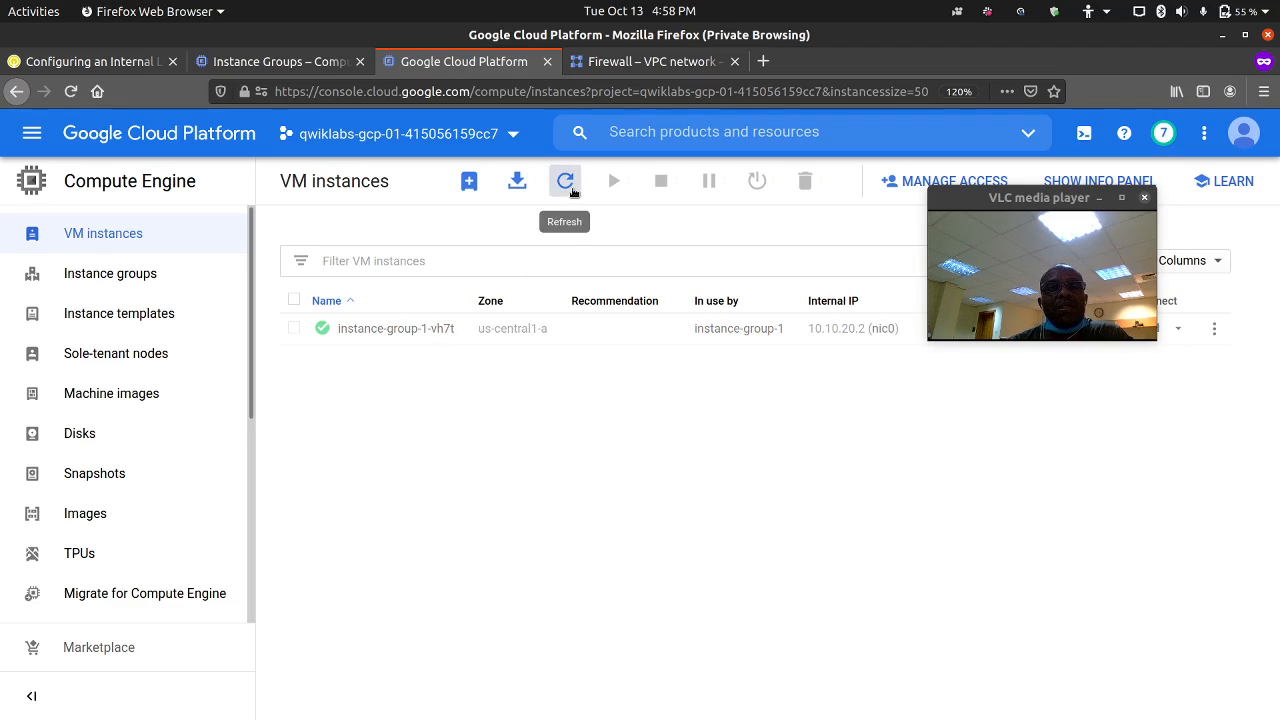
Copy the VM name utility-vm from the lab's table of instance settings.
{"action": "left_click", "coordinate": [130, 62]}
{"action": "scroll", "coordinate": [437, 398], "scroll_direction": "down", "scroll_amount": 2}
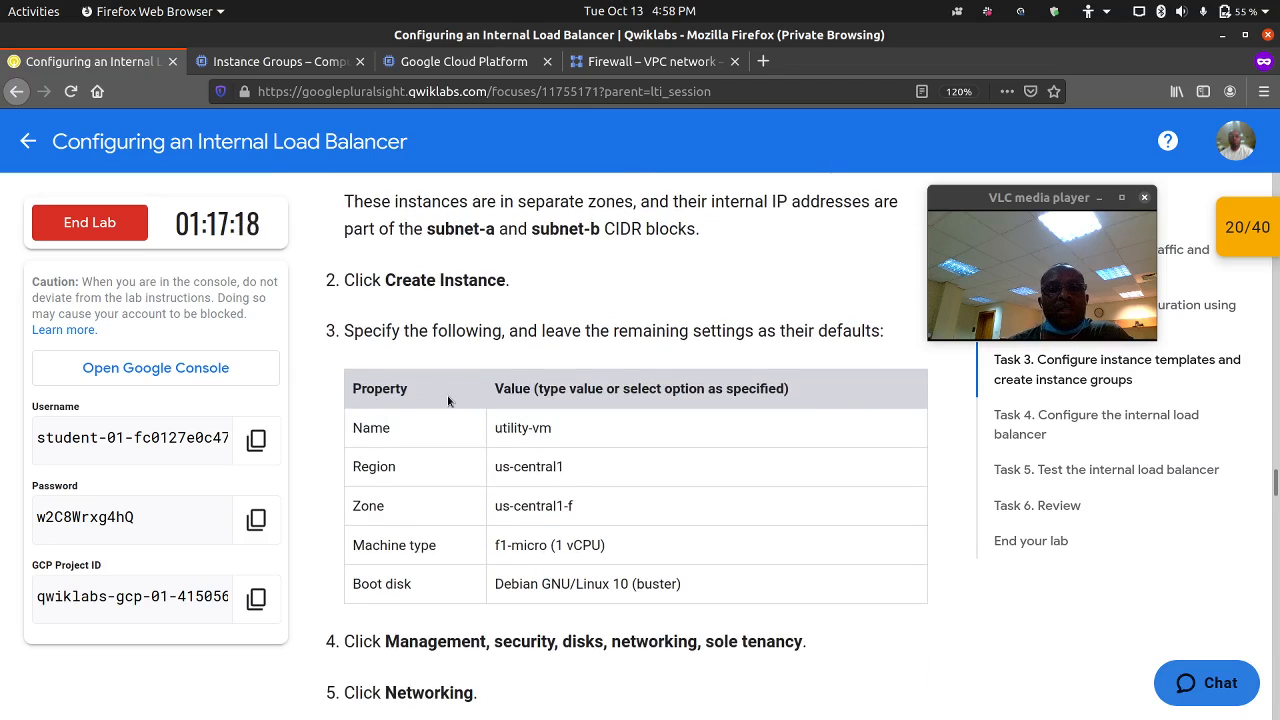
{"action": "double_click", "coordinate": [531, 428]}
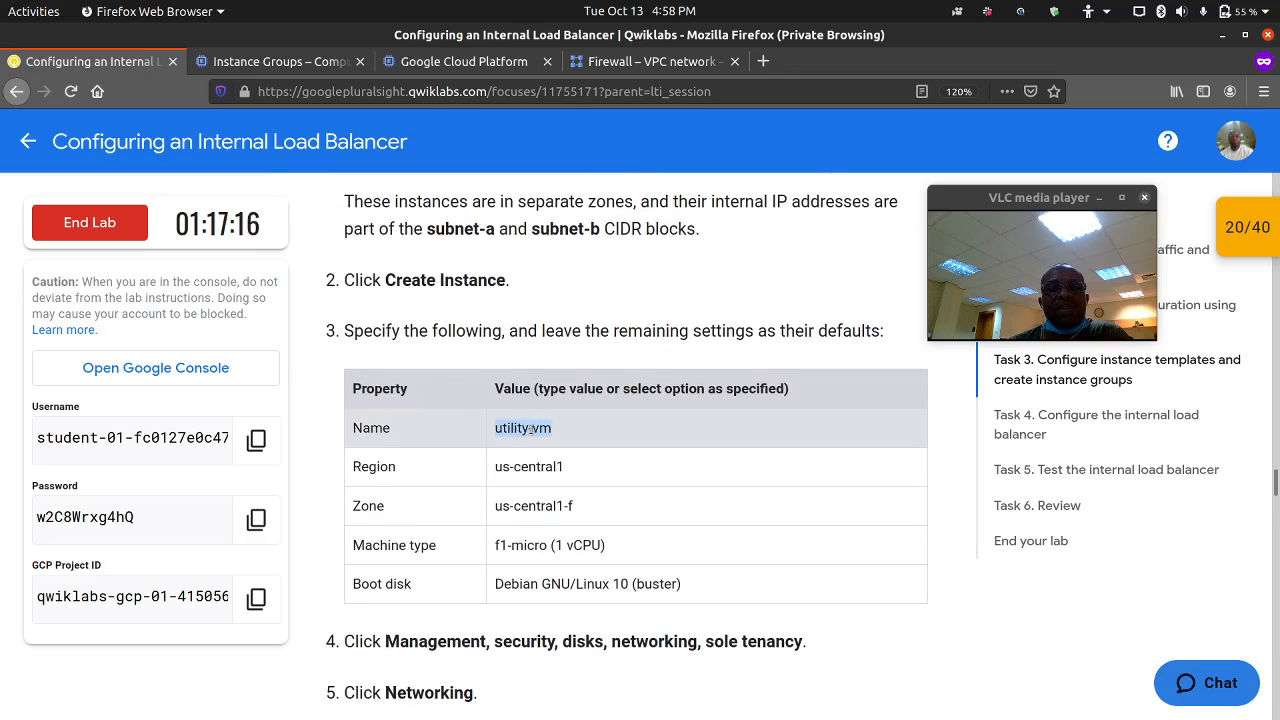
{"action": "right_click", "coordinate": [531, 428]}
{"action": "left_click", "coordinate": [556, 442]}
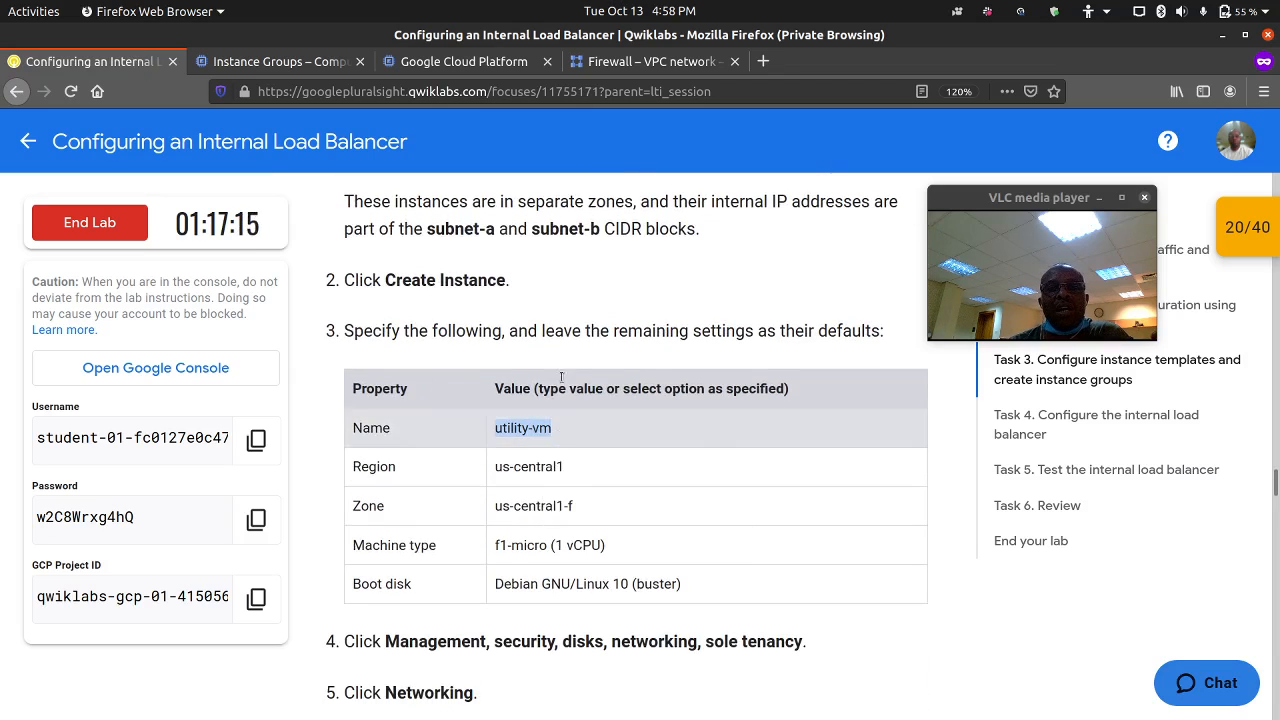
Start creating a new VM instance and check the backend VMs of both instance groups in the other console tab.
{"action": "left_click", "coordinate": [330, 66]}
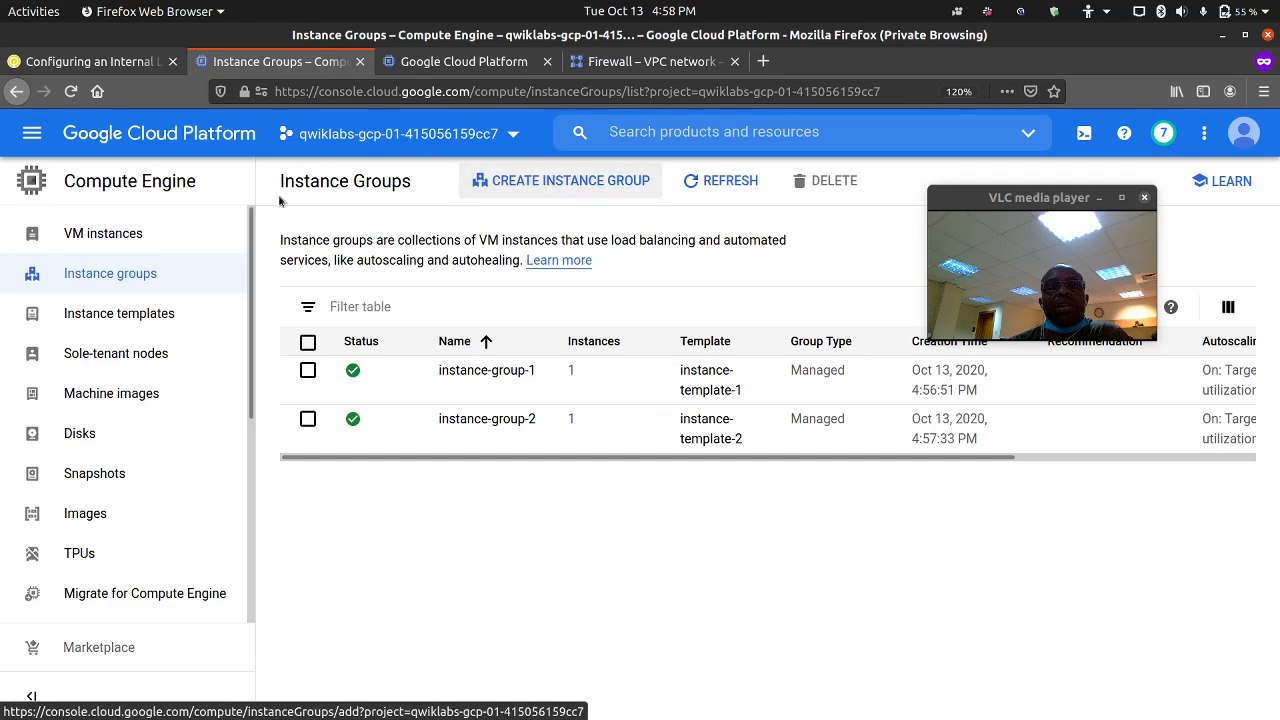
{"action": "left_click", "coordinate": [178, 240]}
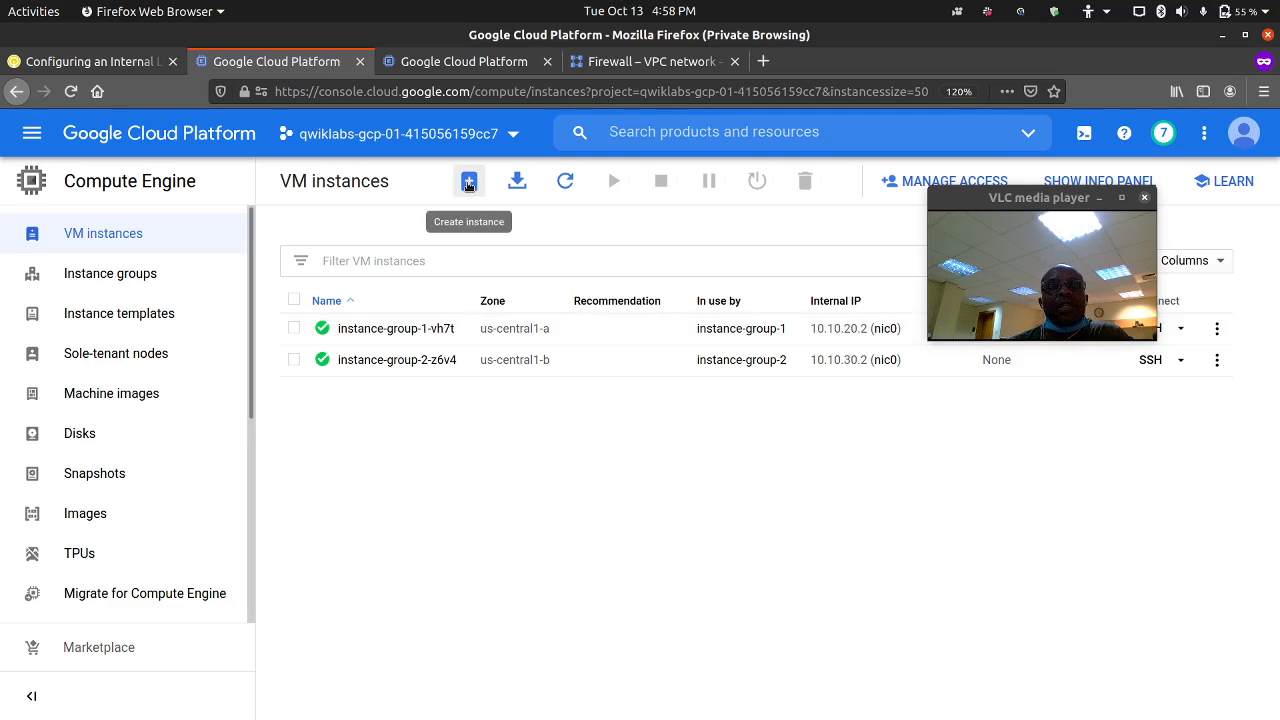
{"action": "left_click", "coordinate": [466, 183]}
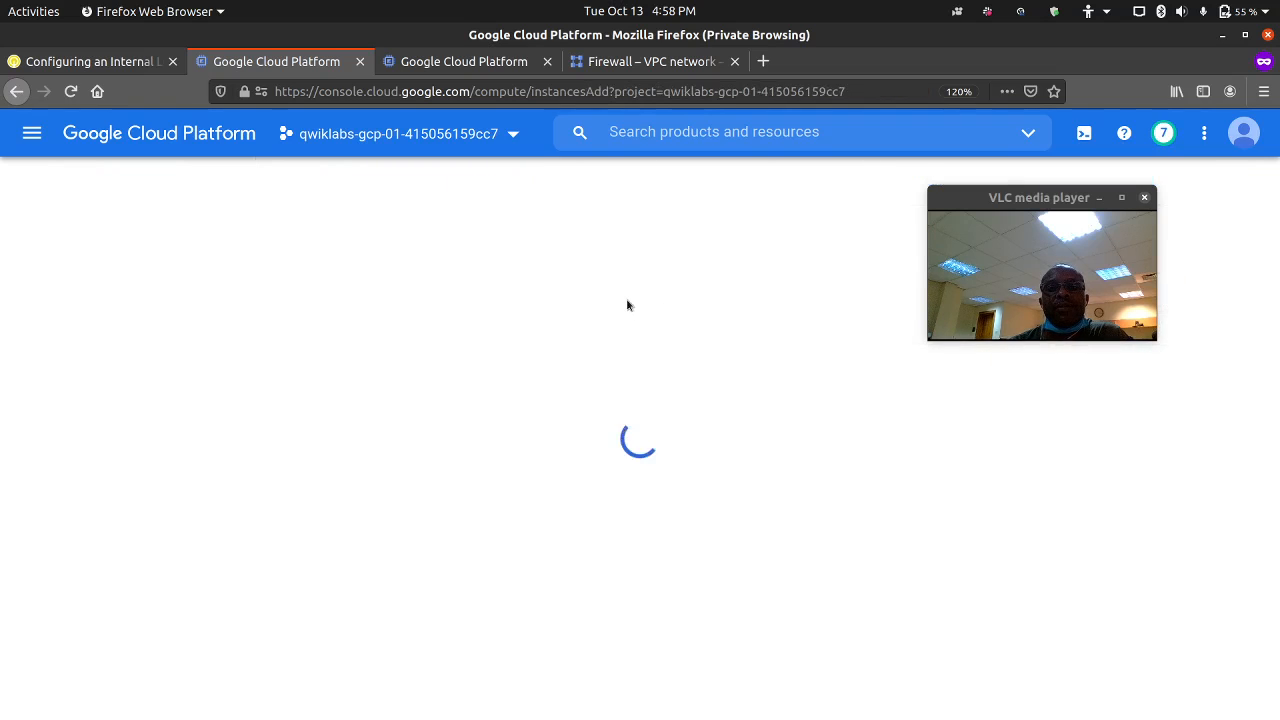
{"action": "left_click", "coordinate": [490, 61]}
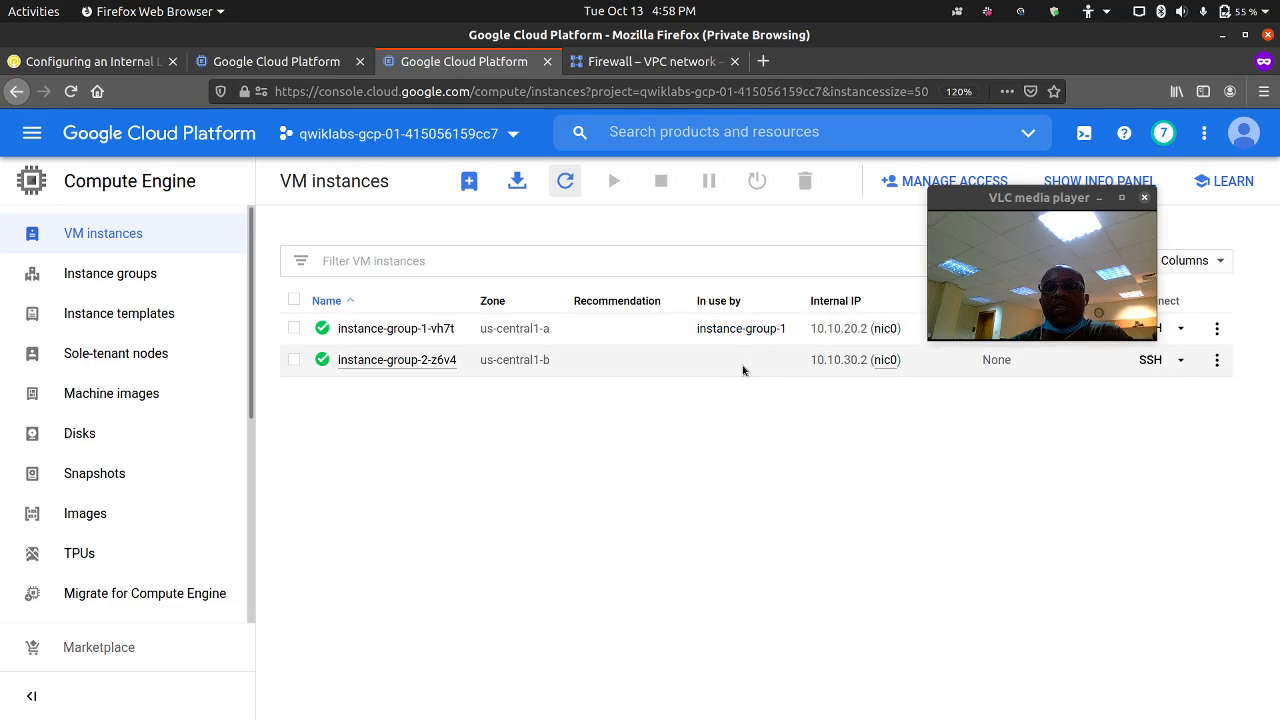
{"action": "left_click", "coordinate": [299, 66]}
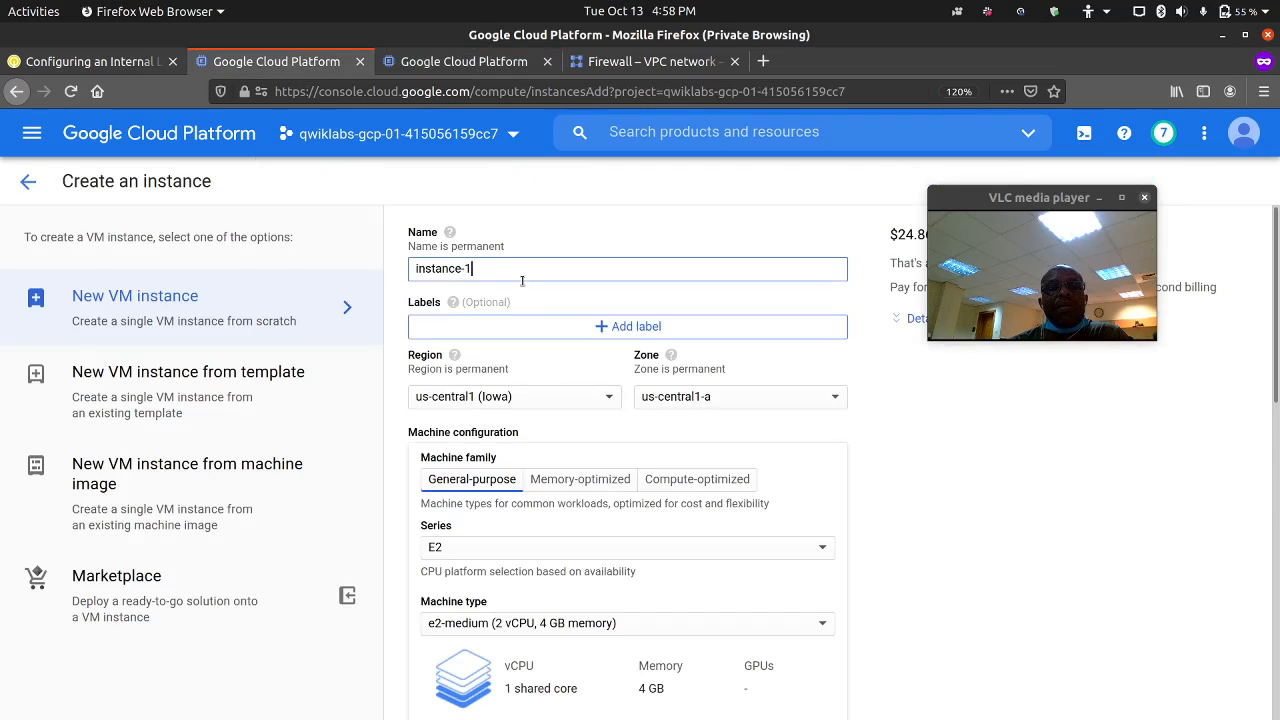
Name the new VM instance utility-vm and set its zone to us-central1-f.
{"action": "left_click_drag", "start_coordinate": [522, 281], "coordinate": [376, 261]}
{"action": "type", "text": "utility-vm"}
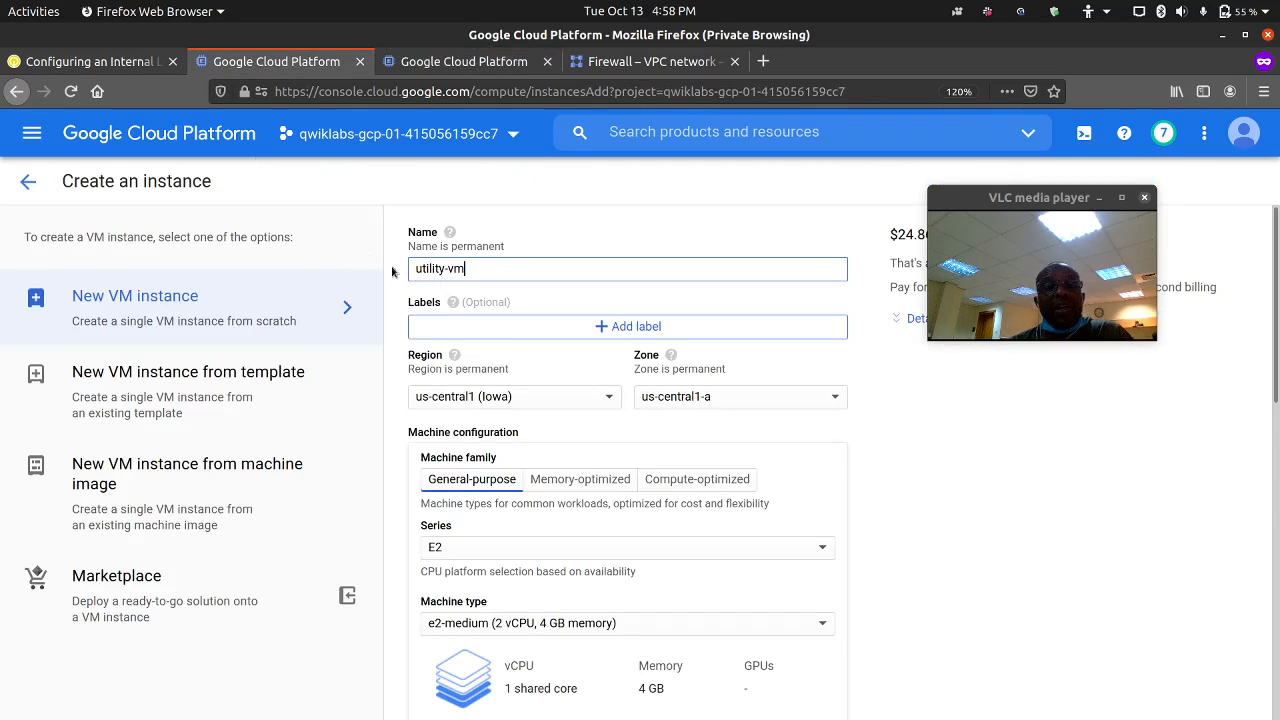
{"action": "left_click", "coordinate": [662, 400]}
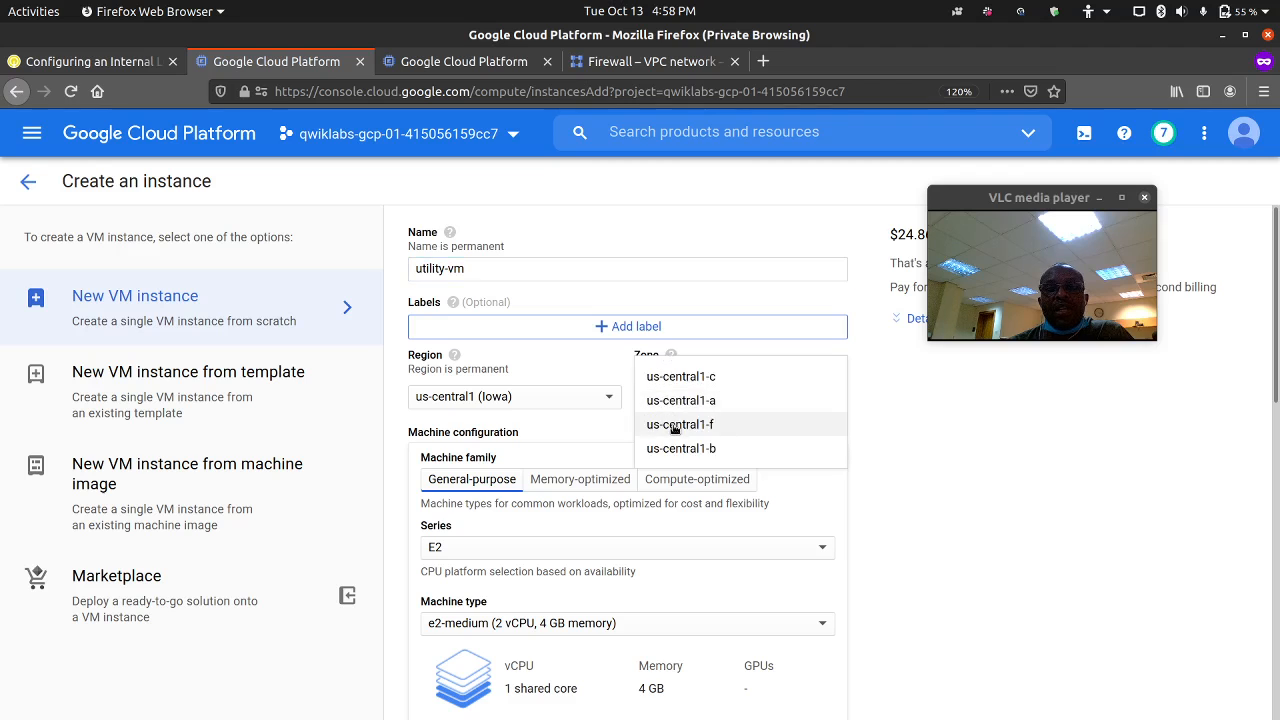
{"action": "left_click", "coordinate": [673, 428]}
Set the new VM's machine series to N1 and its machine type to f1-micro.
{"action": "scroll", "coordinate": [672, 428], "scroll_direction": "down", "scroll_amount": 4}
{"action": "left_click", "coordinate": [550, 332]}
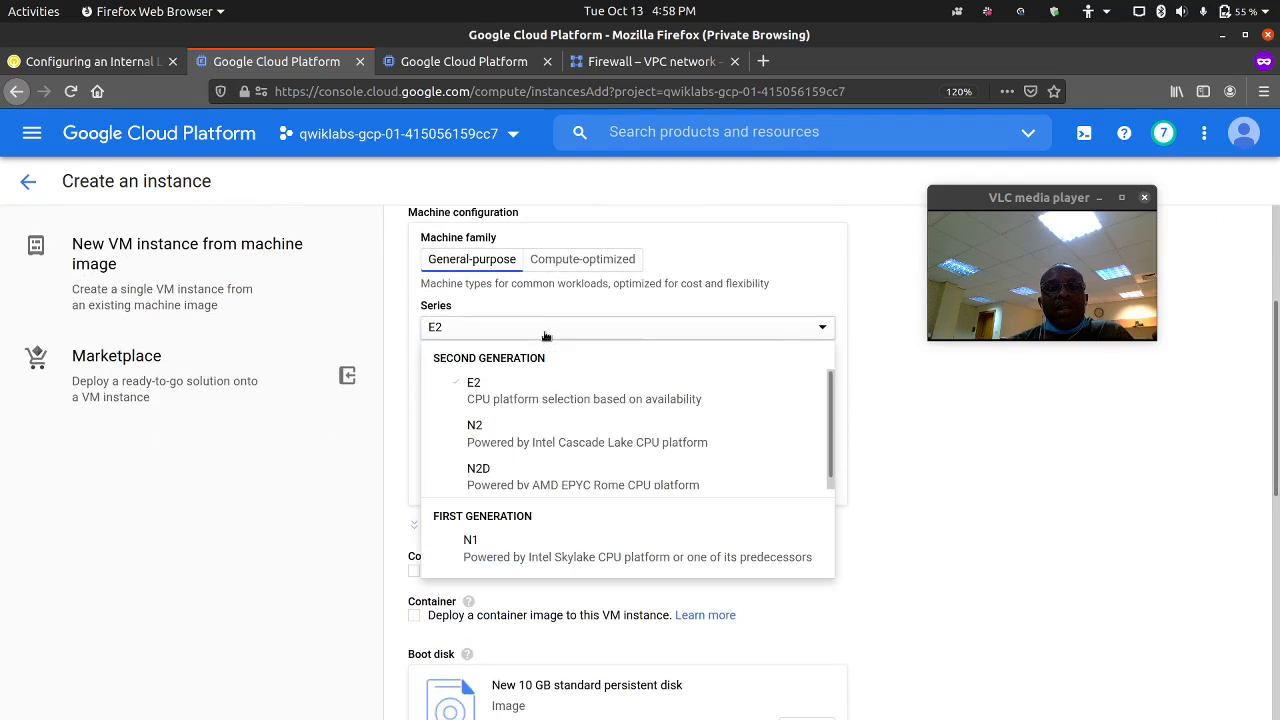
{"action": "left_click", "coordinate": [533, 544]}
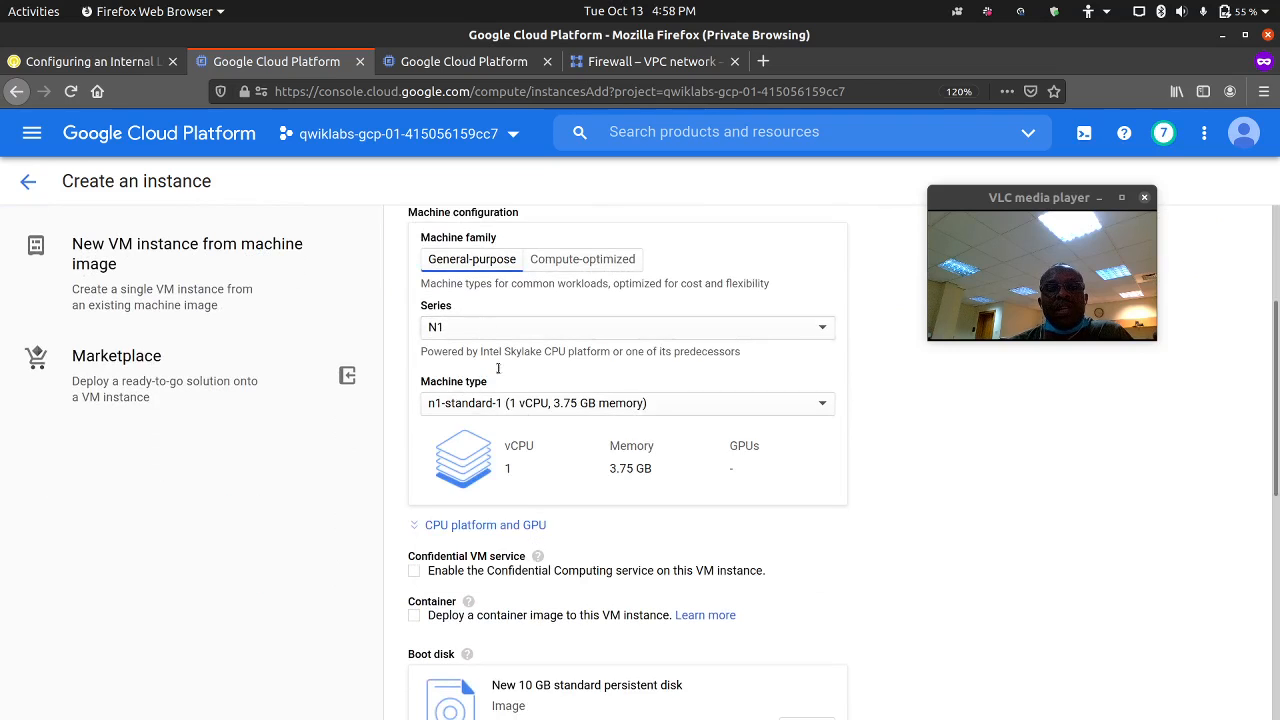
{"action": "left_click", "coordinate": [520, 406]}
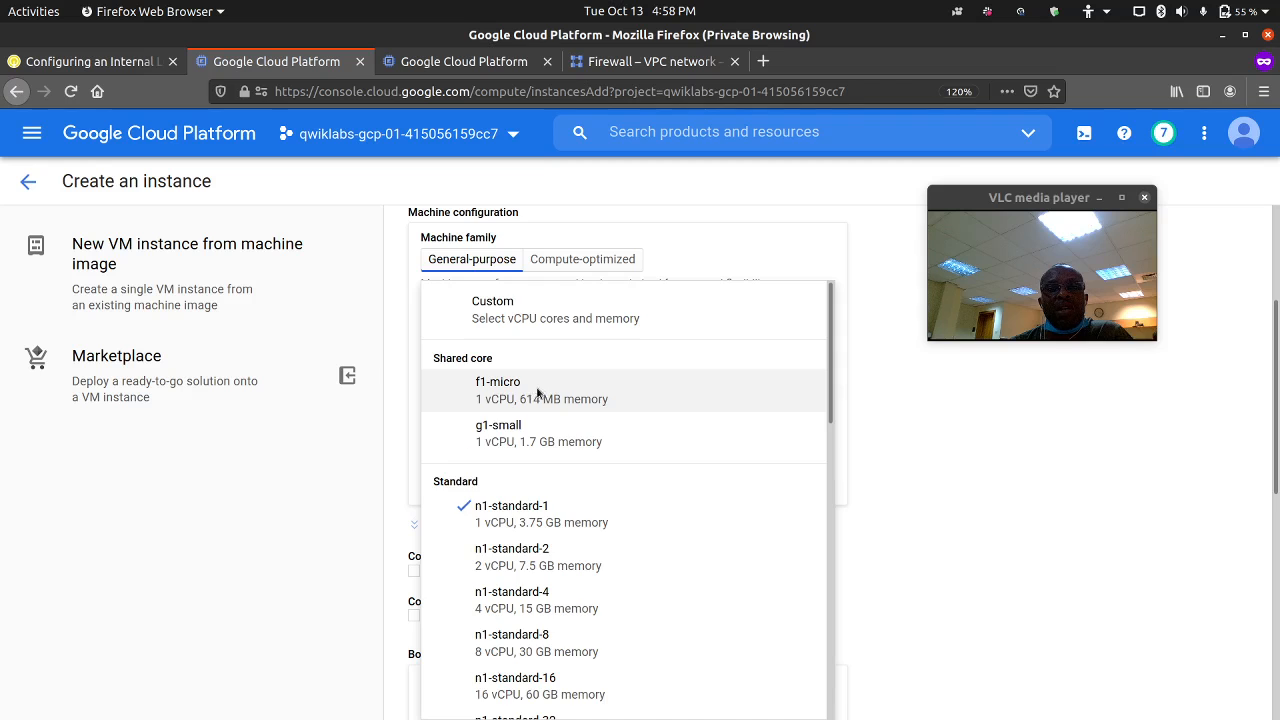
{"action": "left_click", "coordinate": [537, 393]}
Open the instance's networking settings and set the network interface's network to my-internal-app.
{"action": "scroll", "coordinate": [557, 417], "scroll_direction": "down", "scroll_amount": 5}
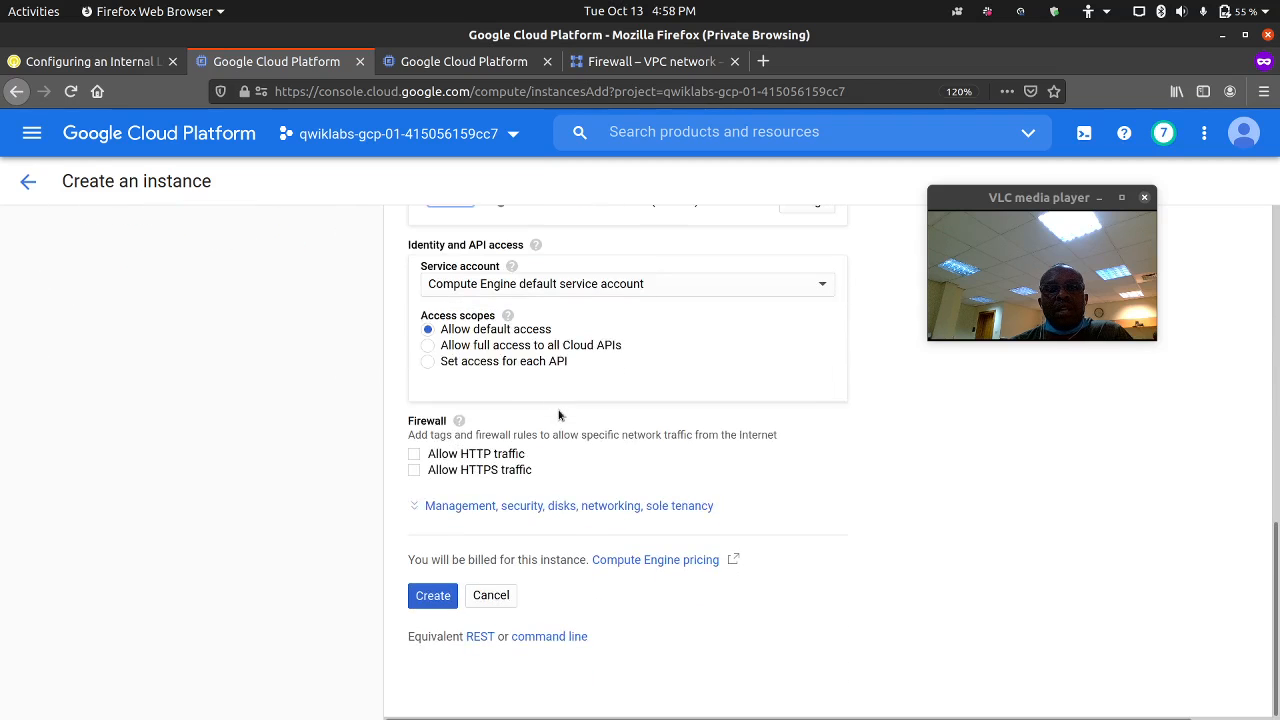
{"action": "left_click", "coordinate": [580, 506]}
{"action": "left_click", "coordinate": [641, 506]}
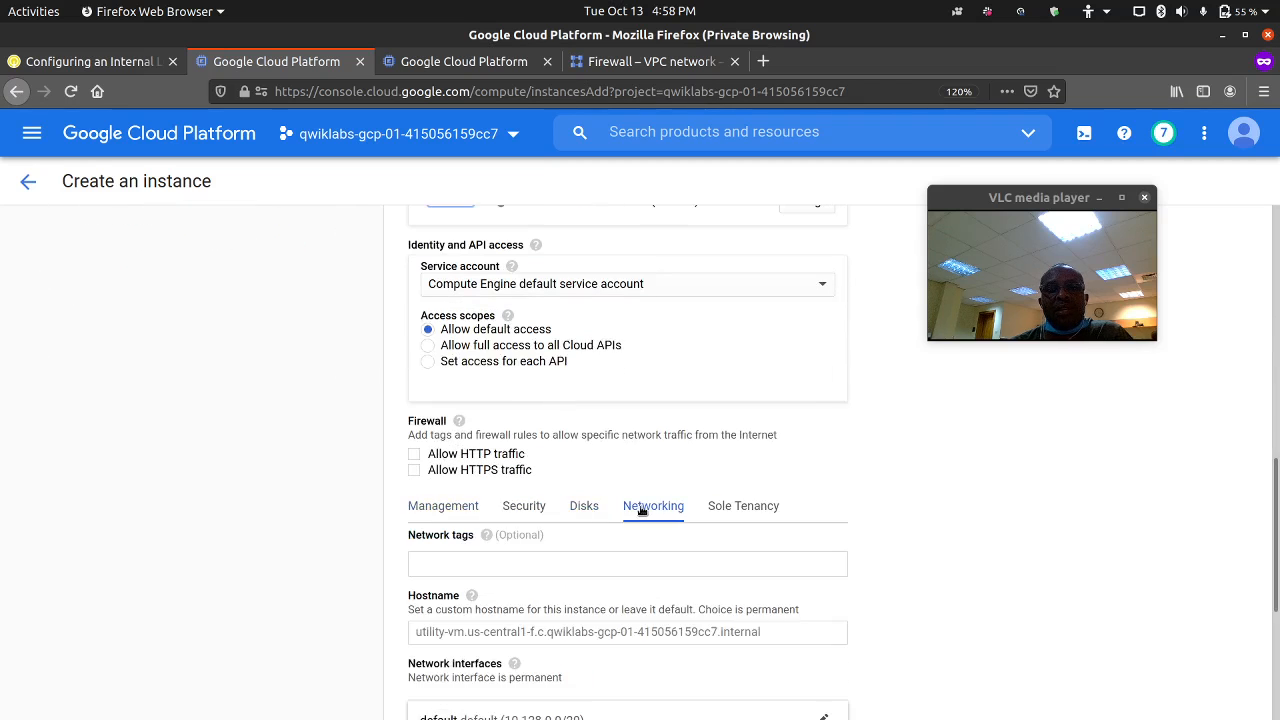
{"action": "scroll", "coordinate": [641, 507], "scroll_direction": "down", "scroll_amount": 2}
{"action": "scroll", "coordinate": [641, 507], "scroll_direction": "down", "scroll_amount": 2}
{"action": "left_click", "coordinate": [594, 412]}
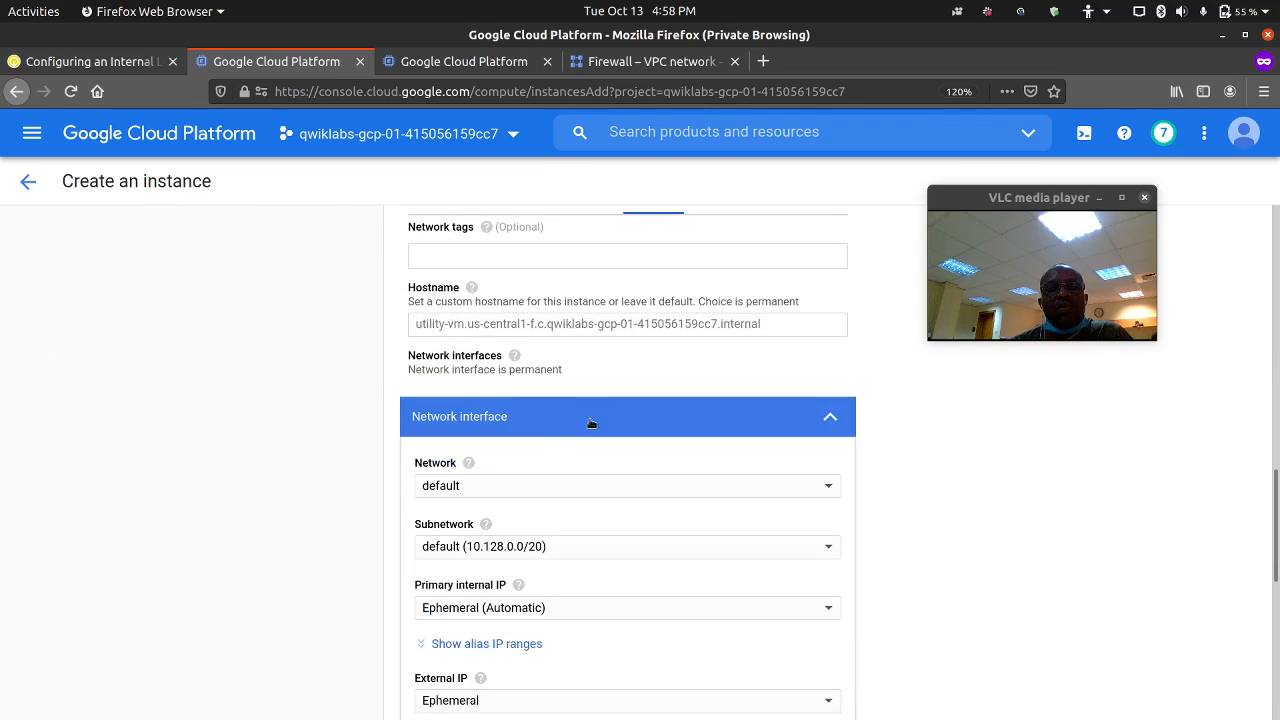
{"action": "left_click", "coordinate": [543, 492]}
{"action": "left_click", "coordinate": [535, 521]}
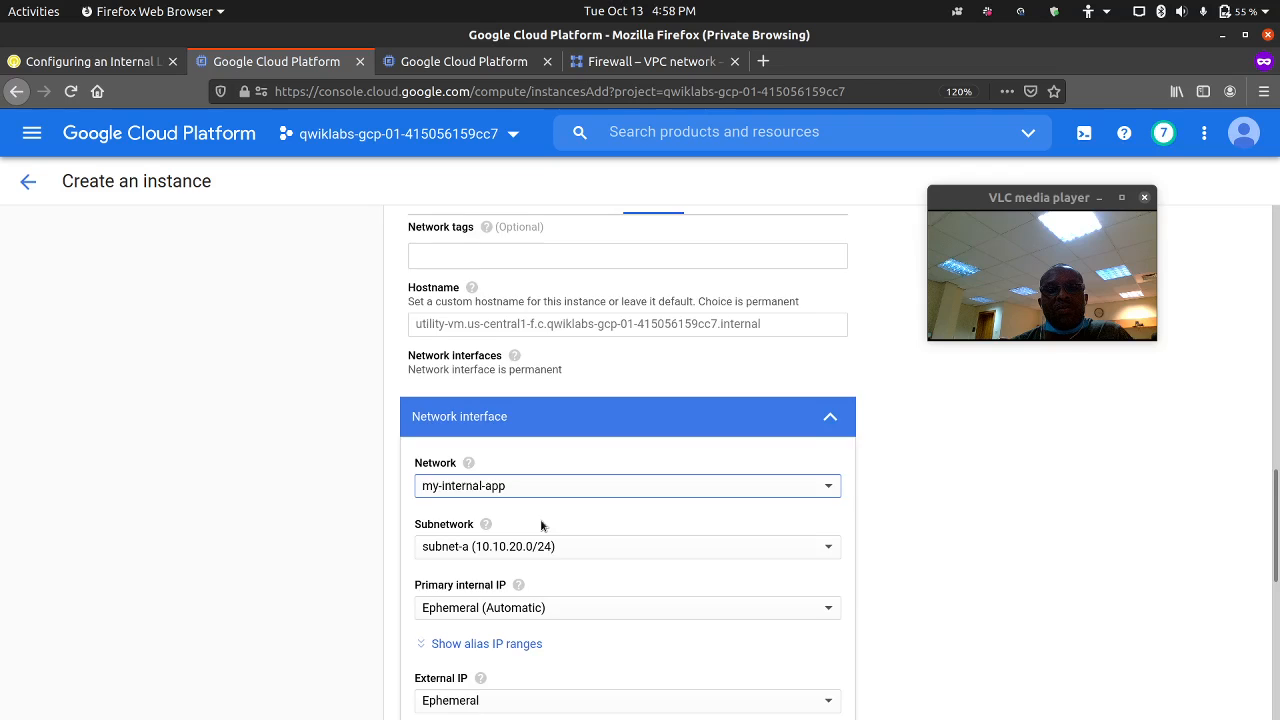
Set the network interface's subnetwork to subnet-b and its external IP to None.
{"action": "scroll", "coordinate": [563, 437], "scroll_direction": "down", "scroll_amount": 2}
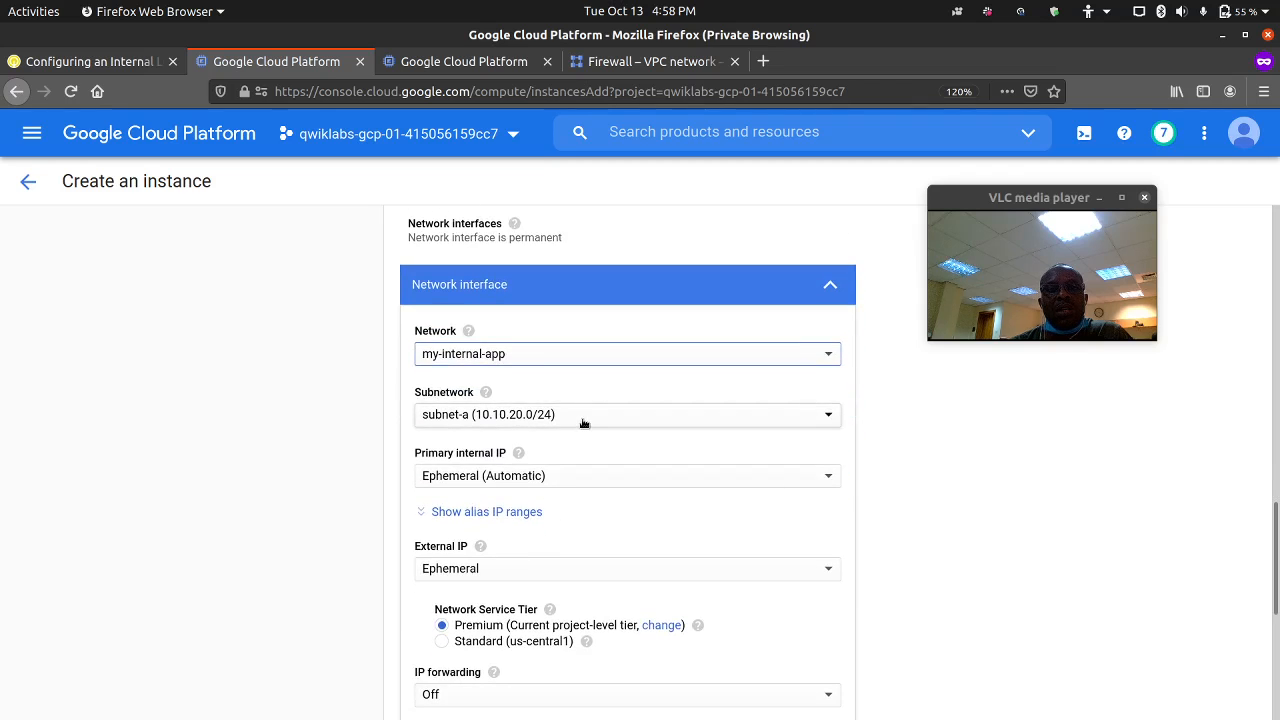
{"action": "left_click", "coordinate": [584, 423]}
{"action": "left_click", "coordinate": [560, 482]}
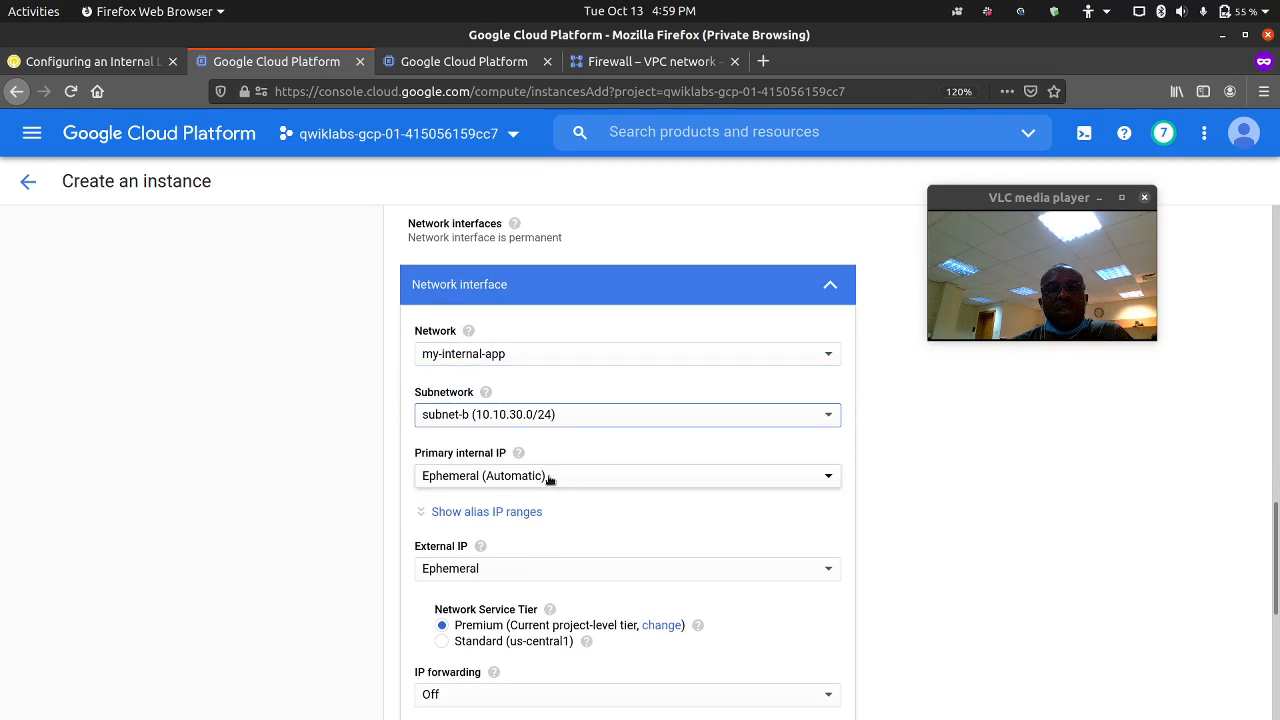
{"action": "left_click", "coordinate": [528, 568]}
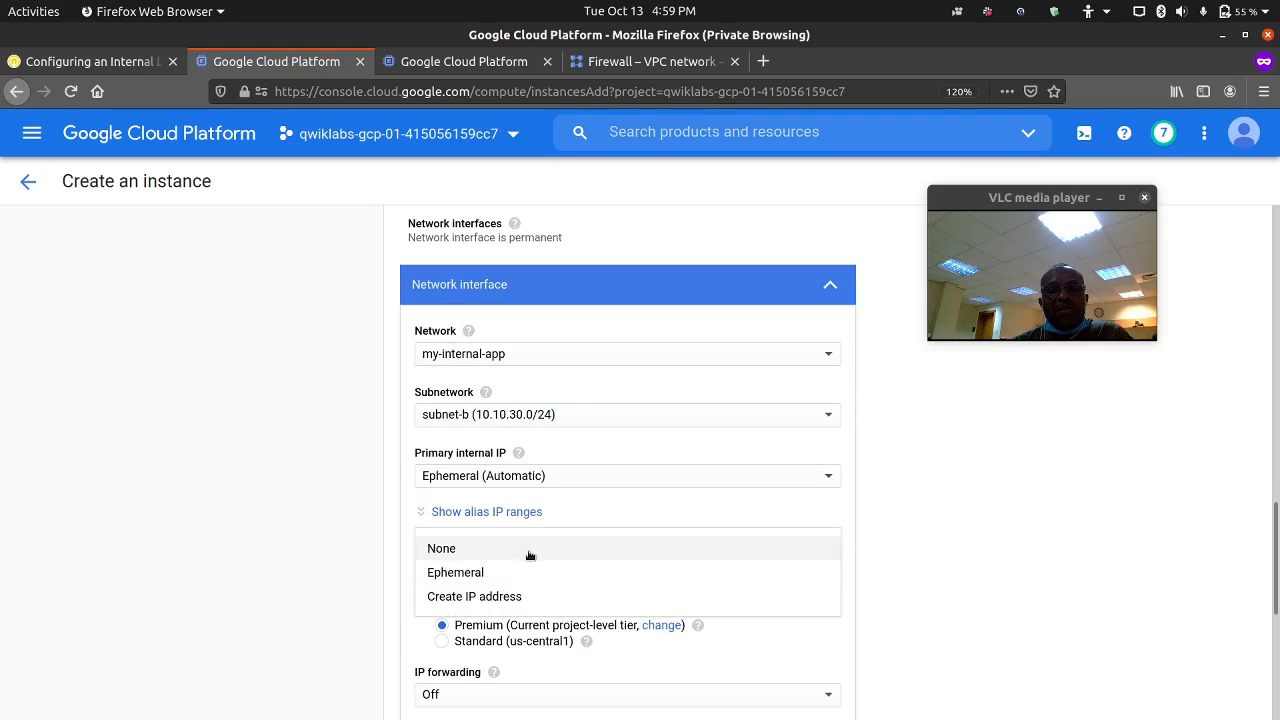
{"action": "left_click", "coordinate": [529, 553]}
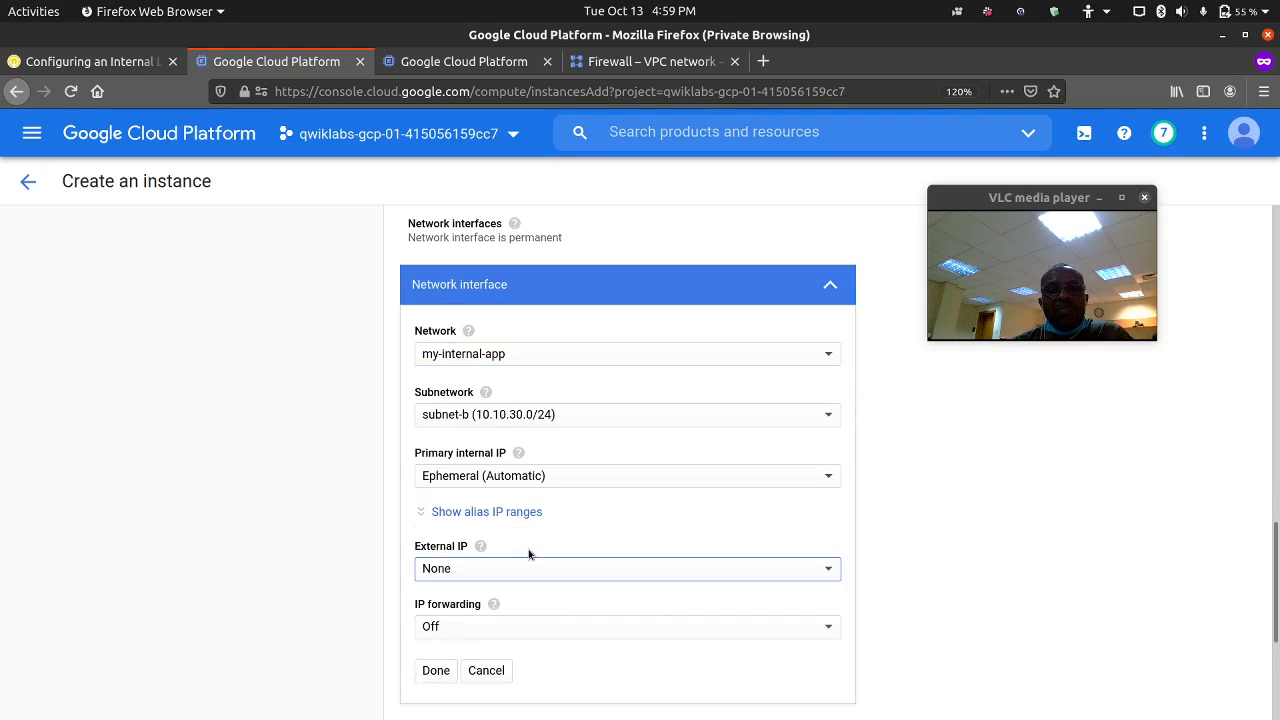
Review the lab's network interface settings for the utility VM and copy the custom ephemeral IP address 10.10.20.50.
{"action": "left_click", "coordinate": [90, 61]}
{"action": "scroll", "coordinate": [531, 466], "scroll_direction": "down", "scroll_amount": 2}
{"action": "scroll", "coordinate": [531, 466], "scroll_direction": "down", "scroll_amount": 5}
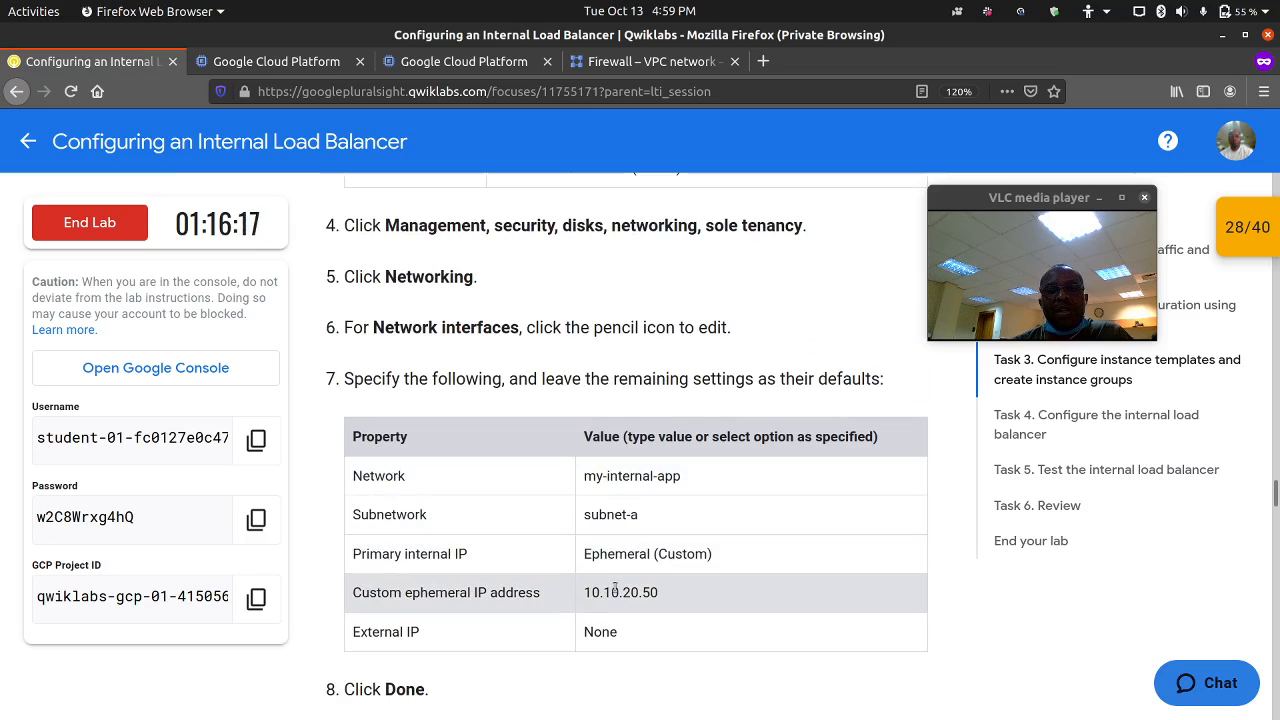
{"action": "scroll", "coordinate": [614, 590], "scroll_direction": "up", "scroll_amount": 2}
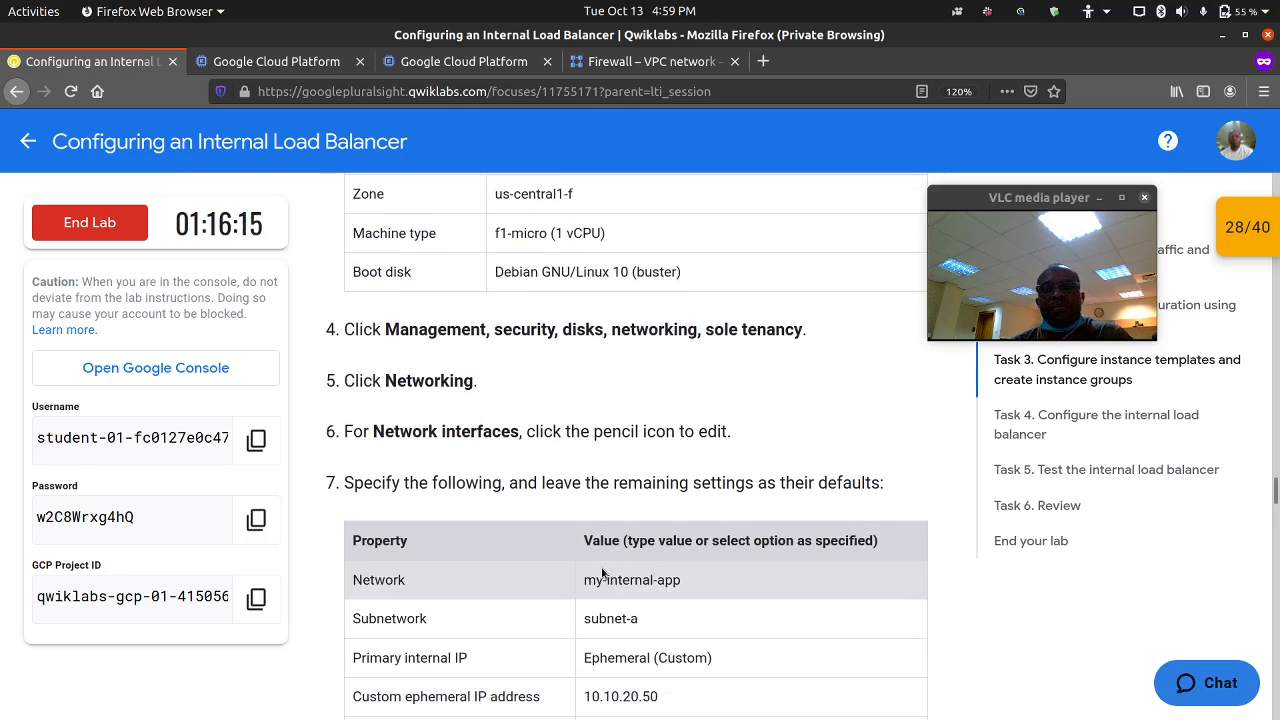
{"action": "scroll", "coordinate": [600, 575], "scroll_direction": "up", "scroll_amount": 4}
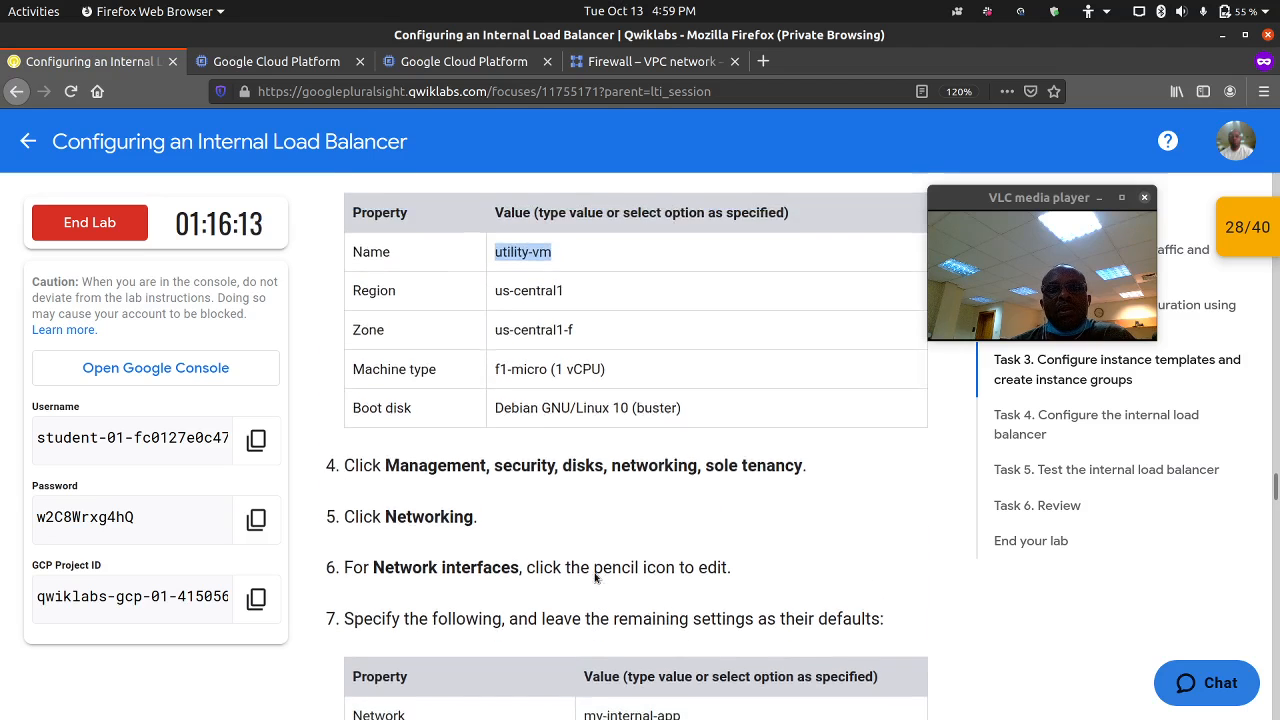
{"action": "scroll", "coordinate": [595, 578], "scroll_direction": "down", "scroll_amount": 8}
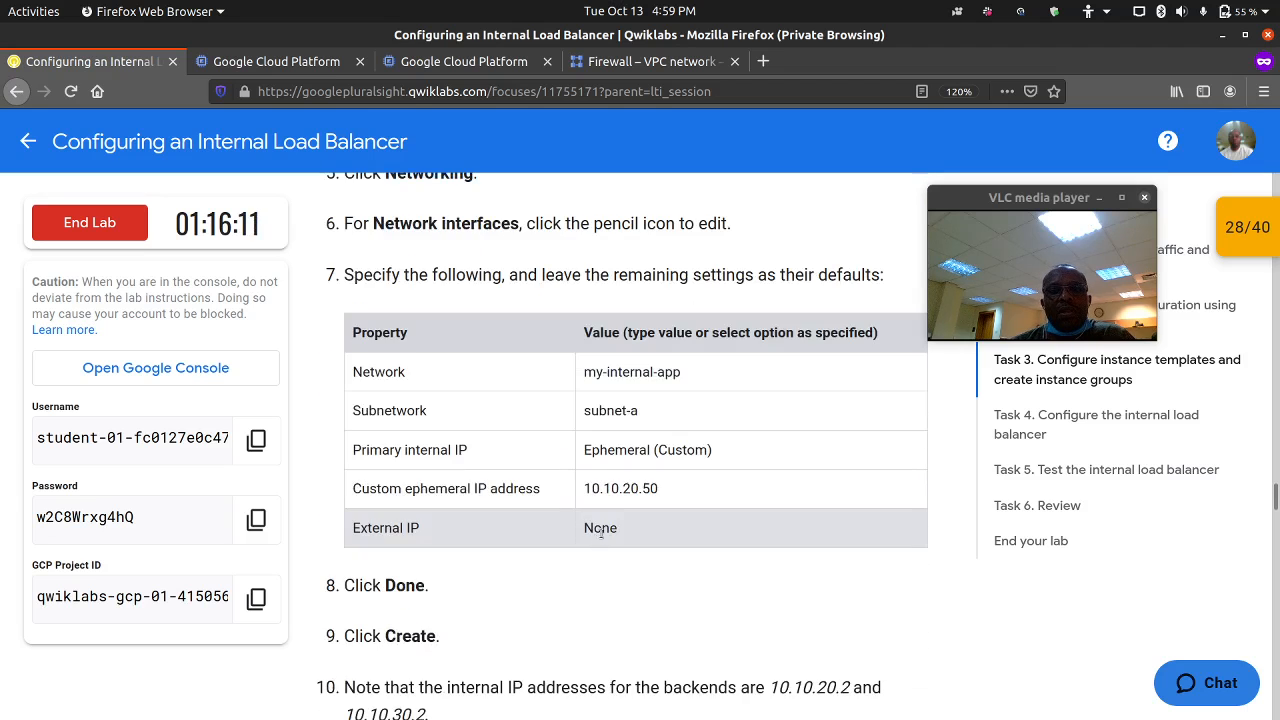
{"action": "left_click_drag", "start_coordinate": [631, 487], "coordinate": [588, 488]}
{"action": "key", "text": "ctrl+c"}
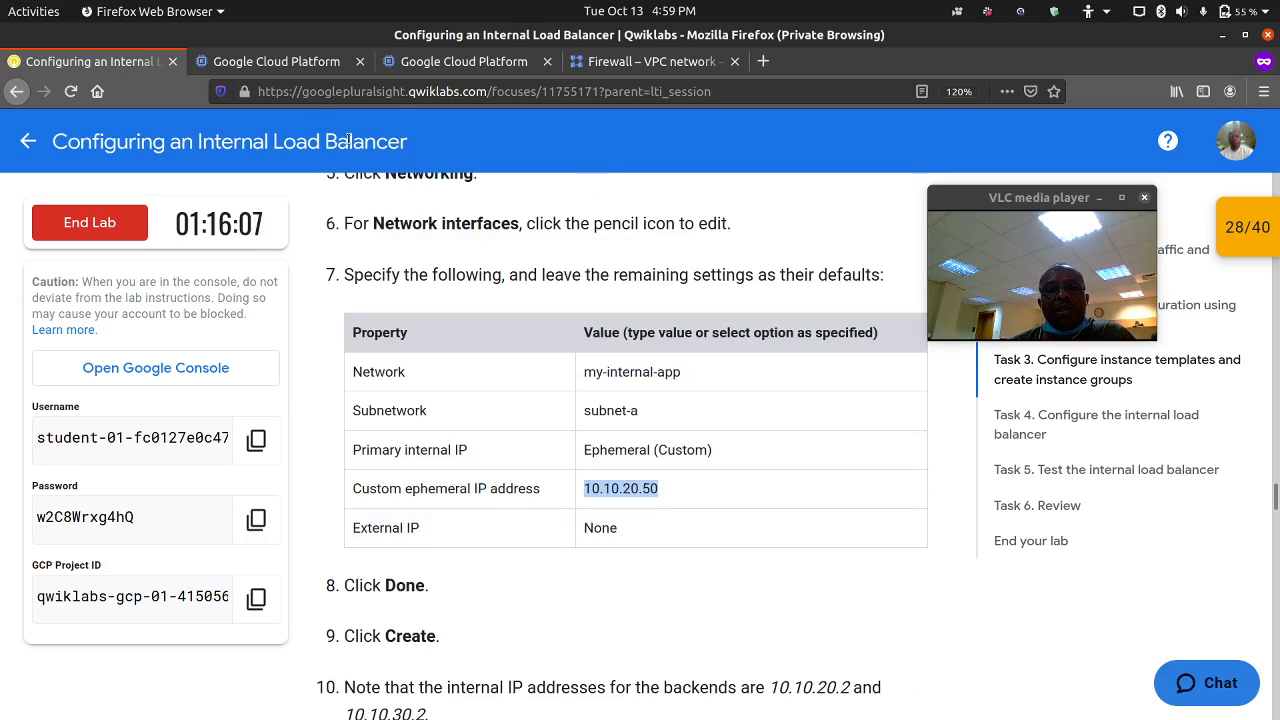
Set the network interface's subnetwork to subnet-a and its primary internal IP to Ephemeral (Custom) with address 10.10.20.50.
{"action": "left_click", "coordinate": [334, 63]}
{"action": "left_click", "coordinate": [486, 418]}
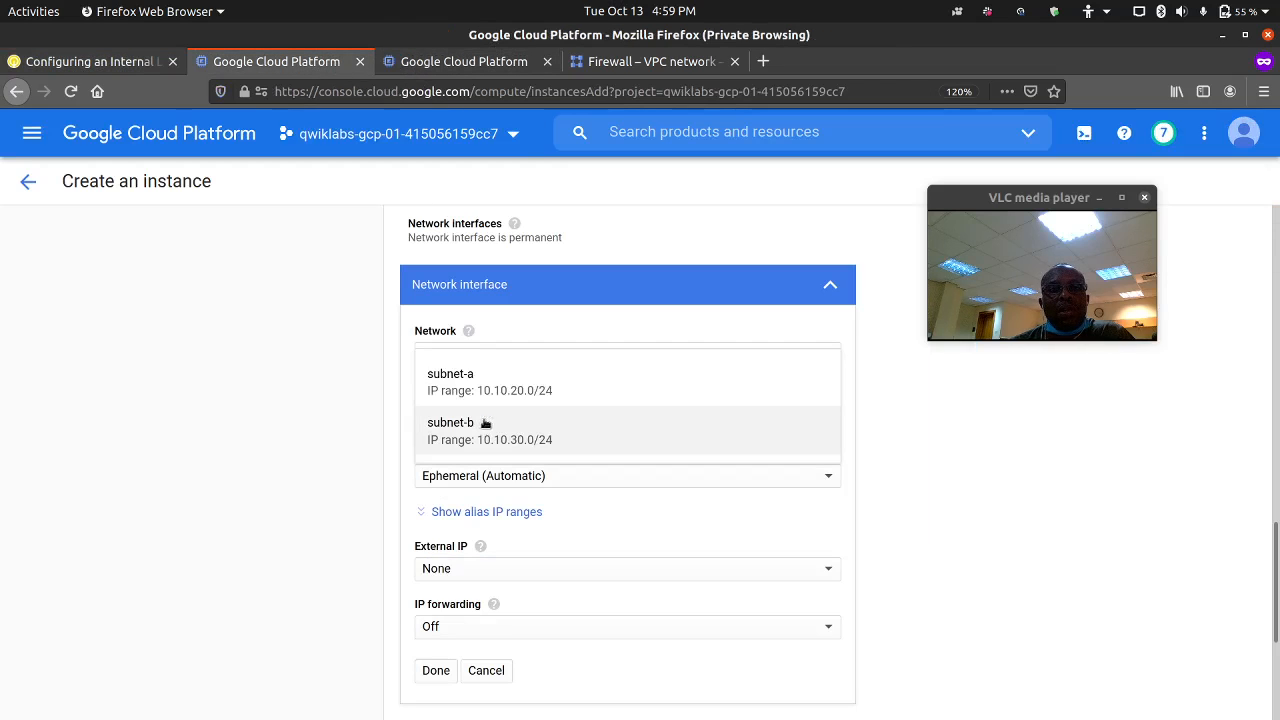
{"action": "left_click", "coordinate": [514, 391]}
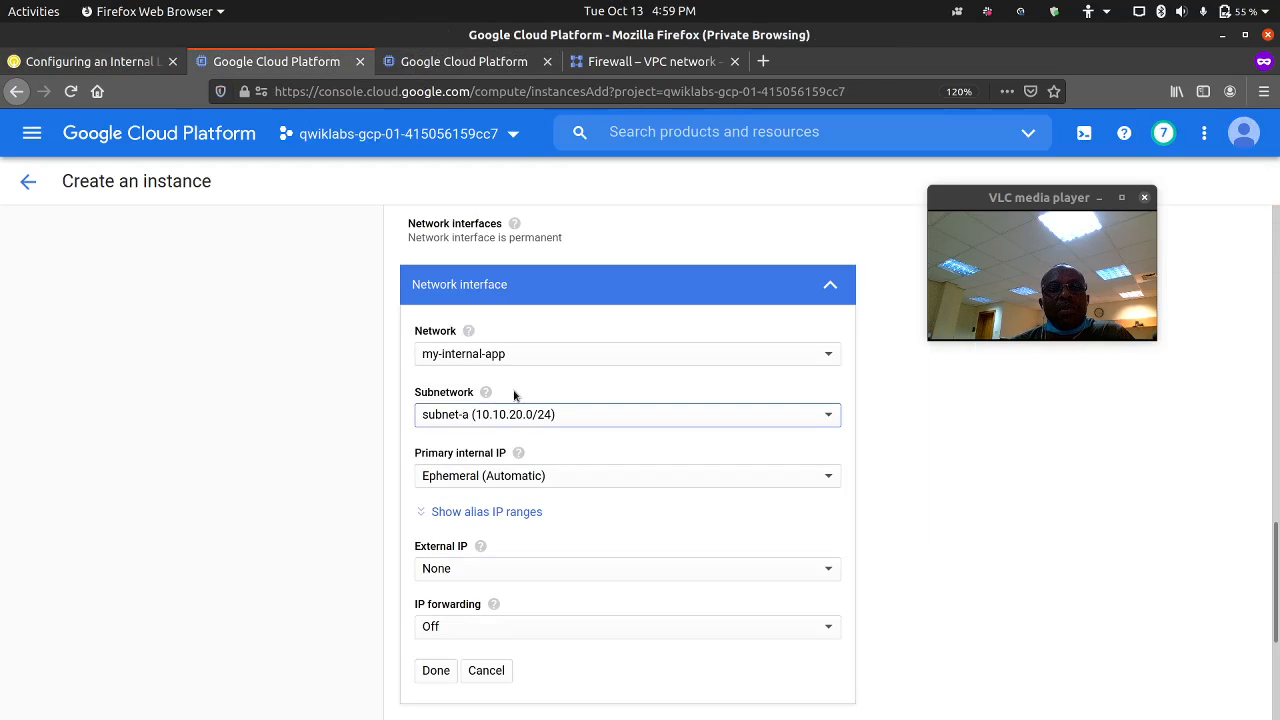
{"action": "left_click", "coordinate": [536, 479]}
{"action": "left_click", "coordinate": [537, 505]}
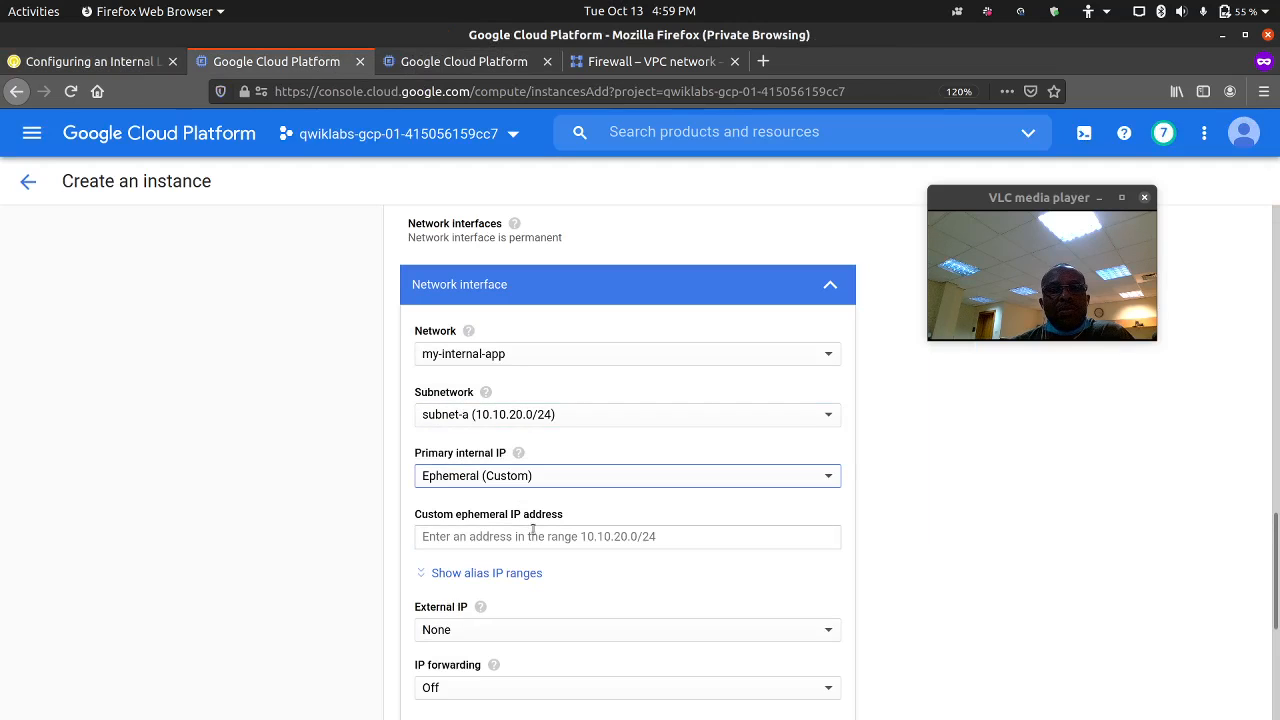
{"action": "left_click", "coordinate": [527, 536]}
{"action": "key", "text": "ctrl+v"}
{"action": "scroll", "coordinate": [543, 534], "scroll_direction": "down", "scroll_amount": 3}
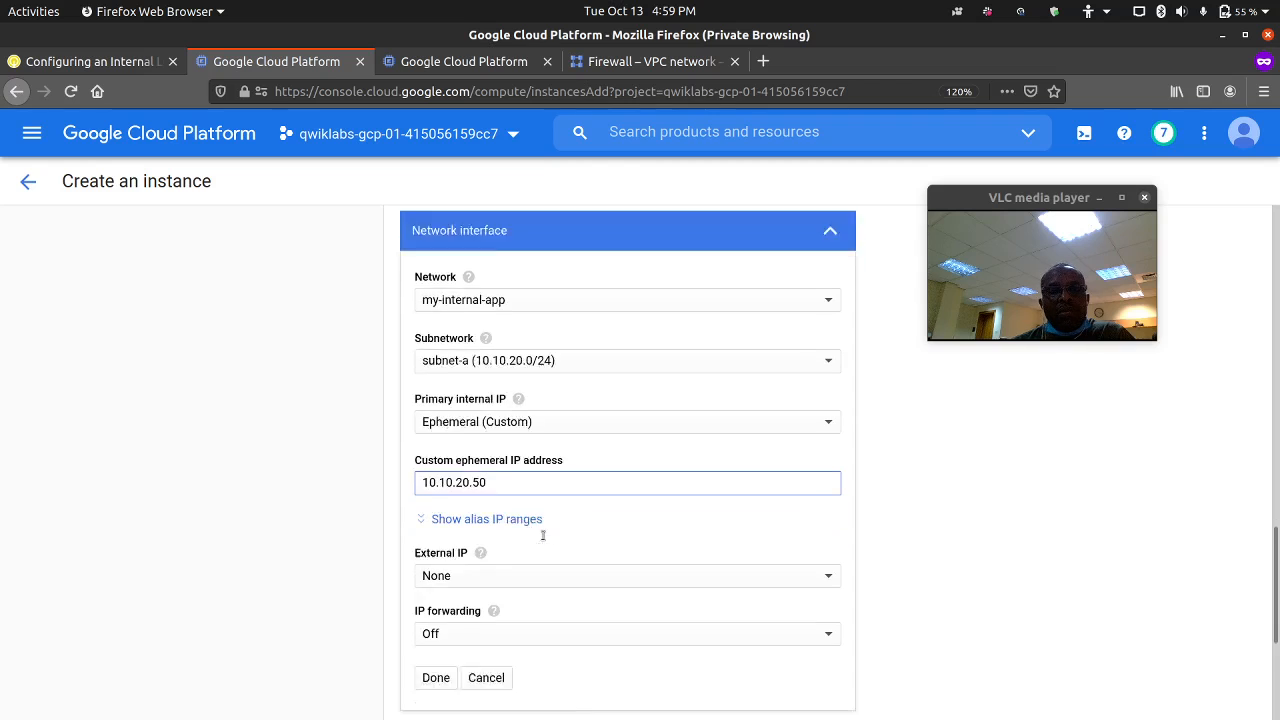
Recheck the lab's interface settings, confirm the network interface and create the utility-vm instance.
{"action": "left_click", "coordinate": [86, 63]}
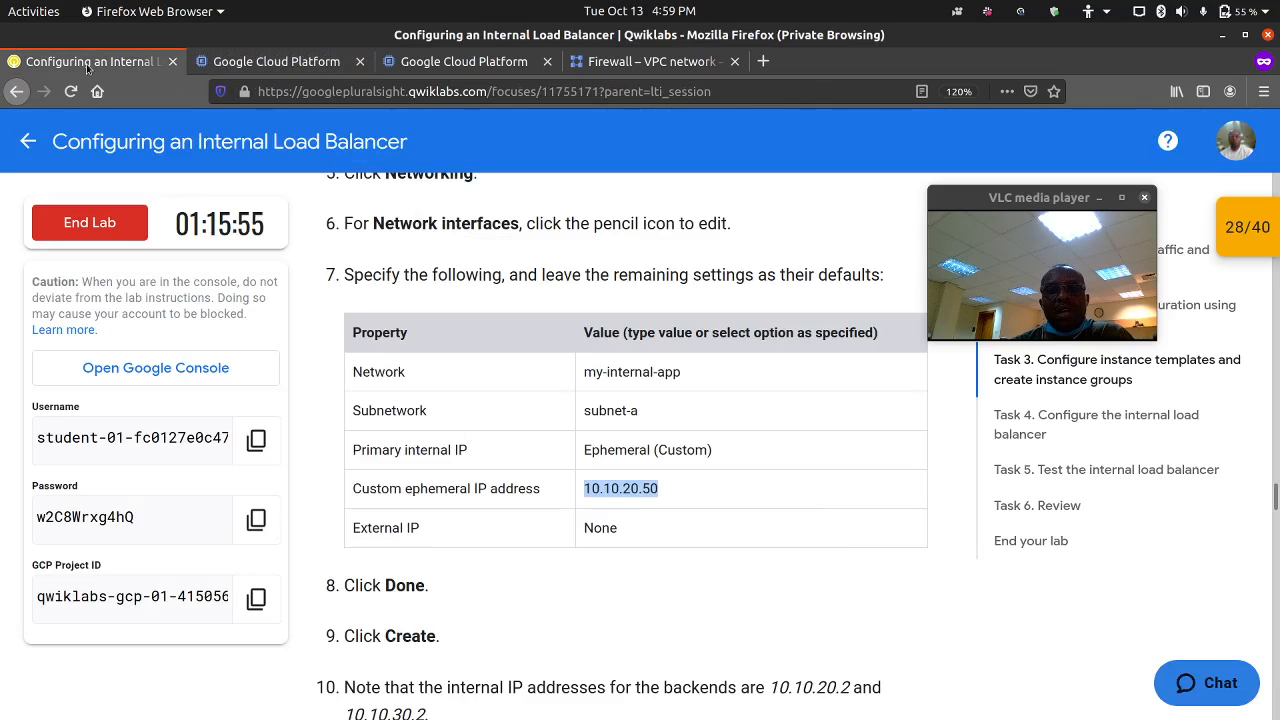
{"action": "left_click", "coordinate": [300, 62]}
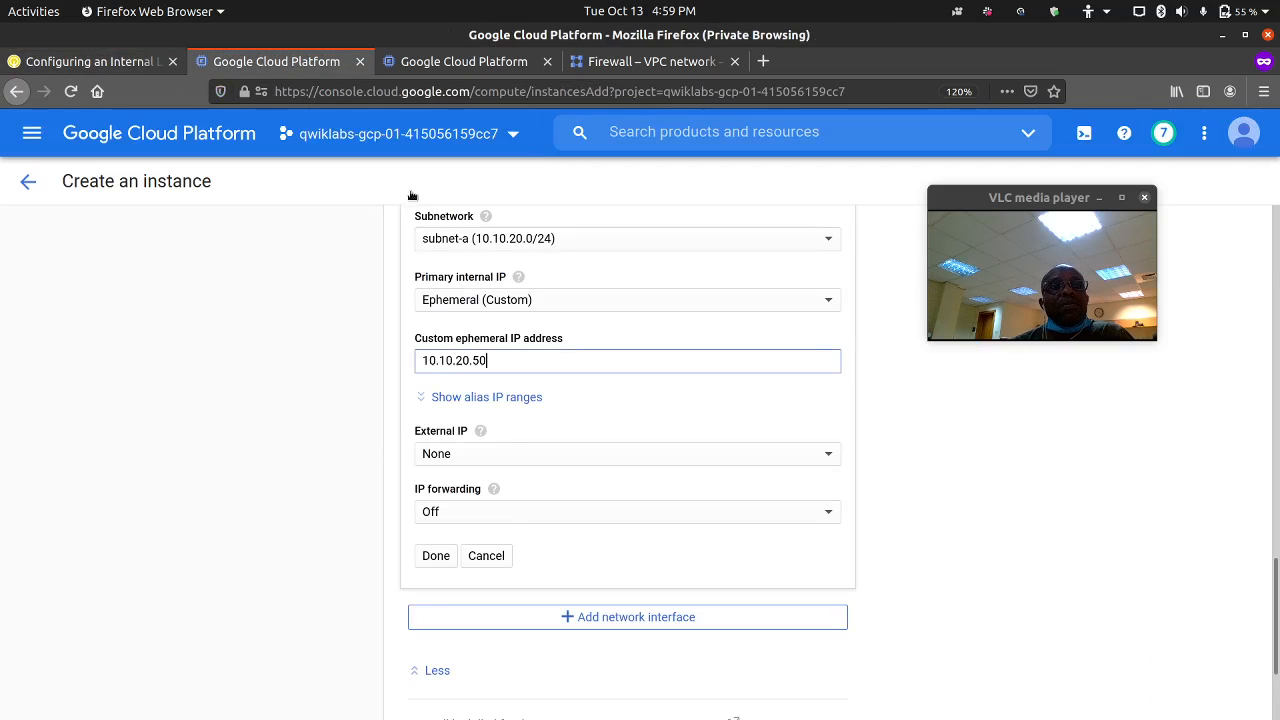
{"action": "left_click", "coordinate": [455, 557]}
{"action": "left_click", "coordinate": [431, 591]}
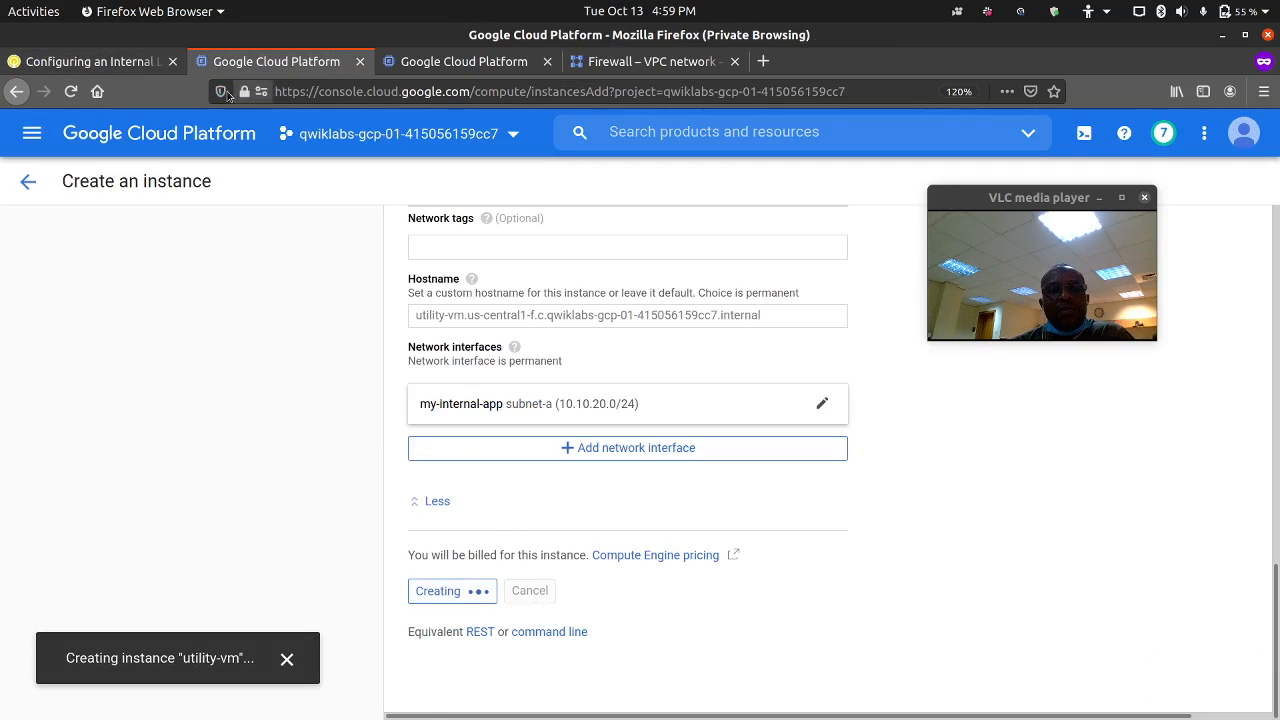
Check the lab progress for configuring instance templates and creating instance groups, and look back through the earlier task instructions.
{"action": "left_click", "coordinate": [127, 64]}
{"action": "scroll", "coordinate": [372, 388], "scroll_direction": "down", "scroll_amount": 5}
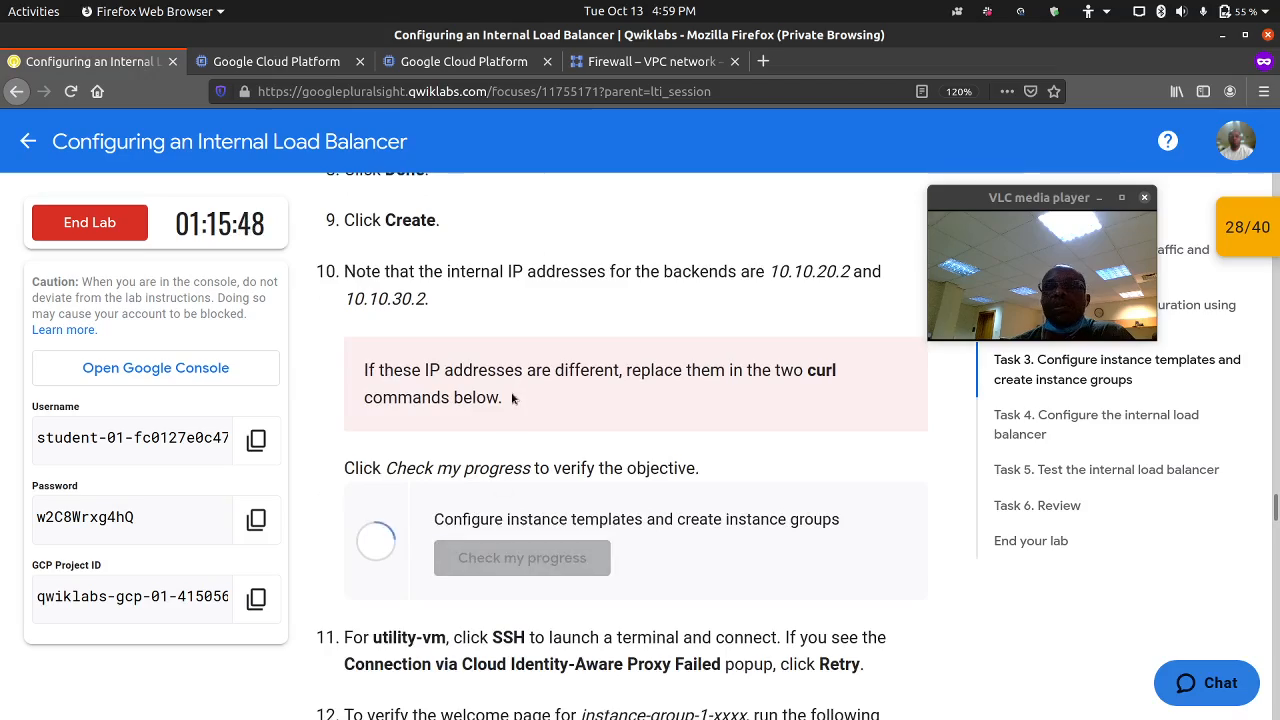
{"action": "scroll", "coordinate": [512, 398], "scroll_direction": "down", "scroll_amount": 5}
{"action": "scroll", "coordinate": [515, 393], "scroll_direction": "up", "scroll_amount": 4}
{"action": "scroll", "coordinate": [515, 393], "scroll_direction": "up", "scroll_amount": 15}
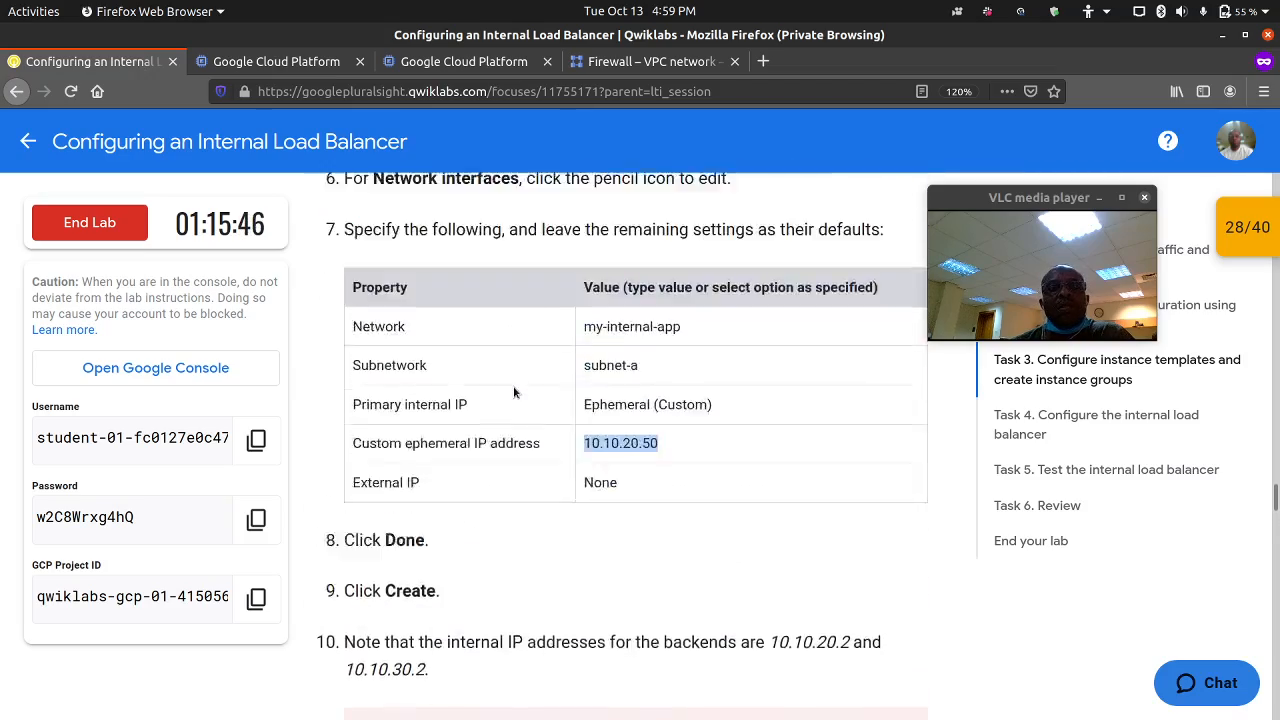
{"action": "scroll", "coordinate": [515, 388], "scroll_direction": "up", "scroll_amount": 15}
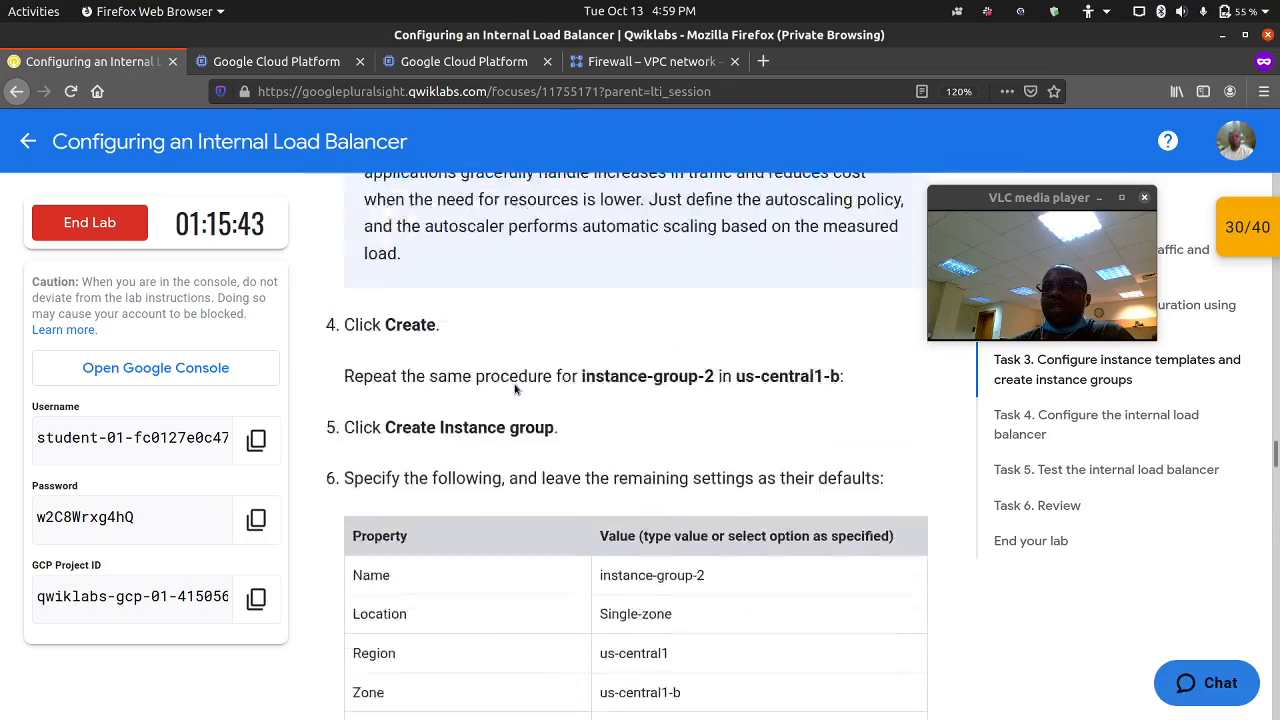
{"action": "scroll", "coordinate": [515, 391], "scroll_direction": "up", "scroll_amount": 15}
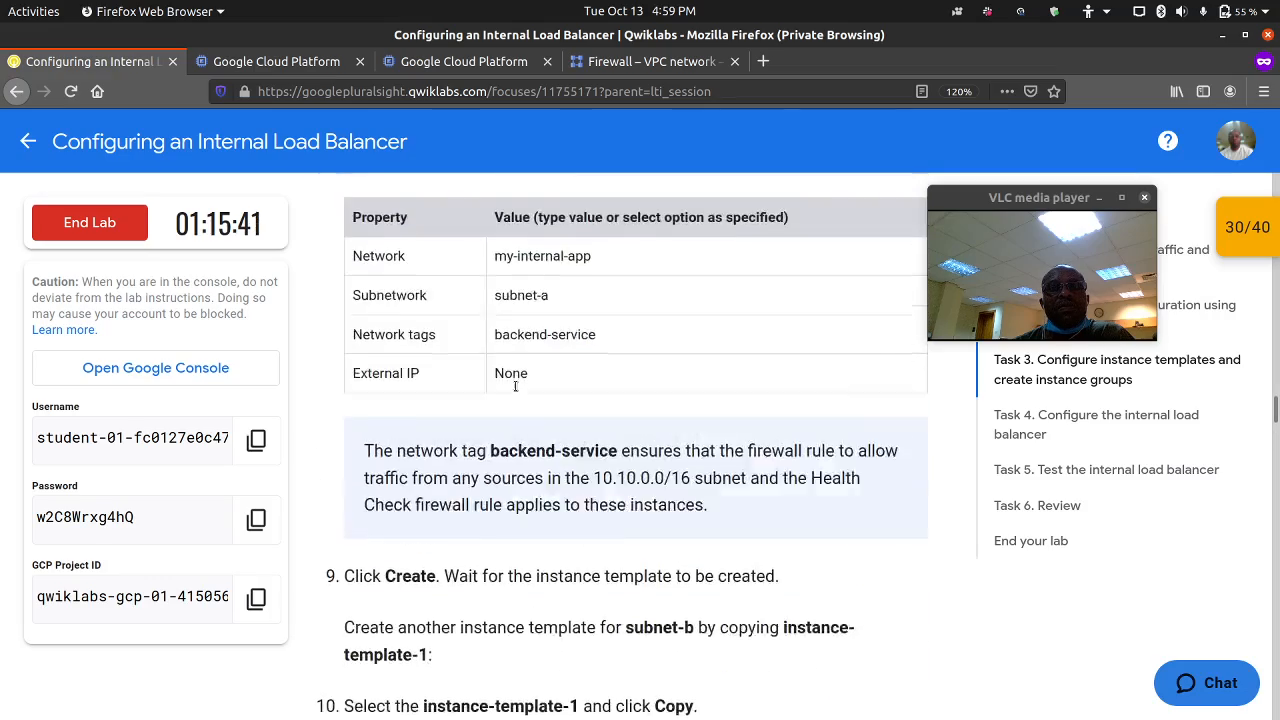
{"action": "scroll", "coordinate": [516, 390], "scroll_direction": "up", "scroll_amount": 8}
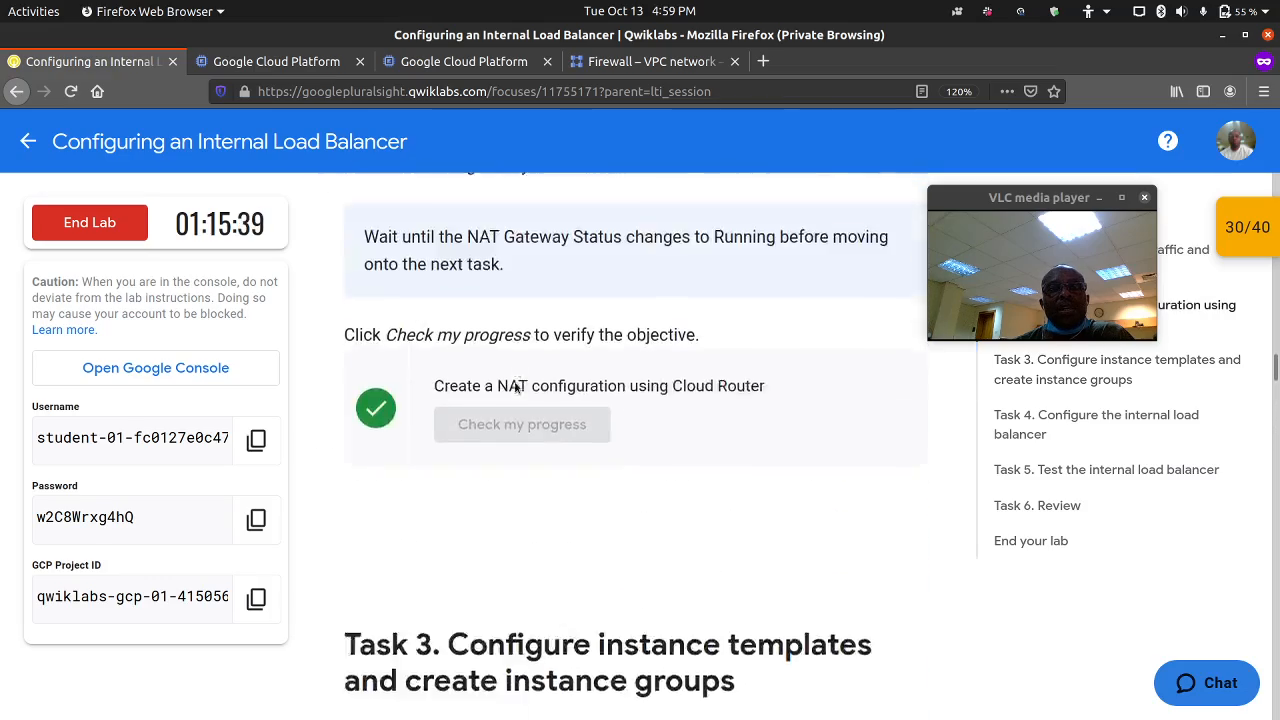
{"action": "scroll", "coordinate": [518, 386], "scroll_direction": "down", "scroll_amount": 12}
{"action": "scroll", "coordinate": [519, 384], "scroll_direction": "down", "scroll_amount": 15}
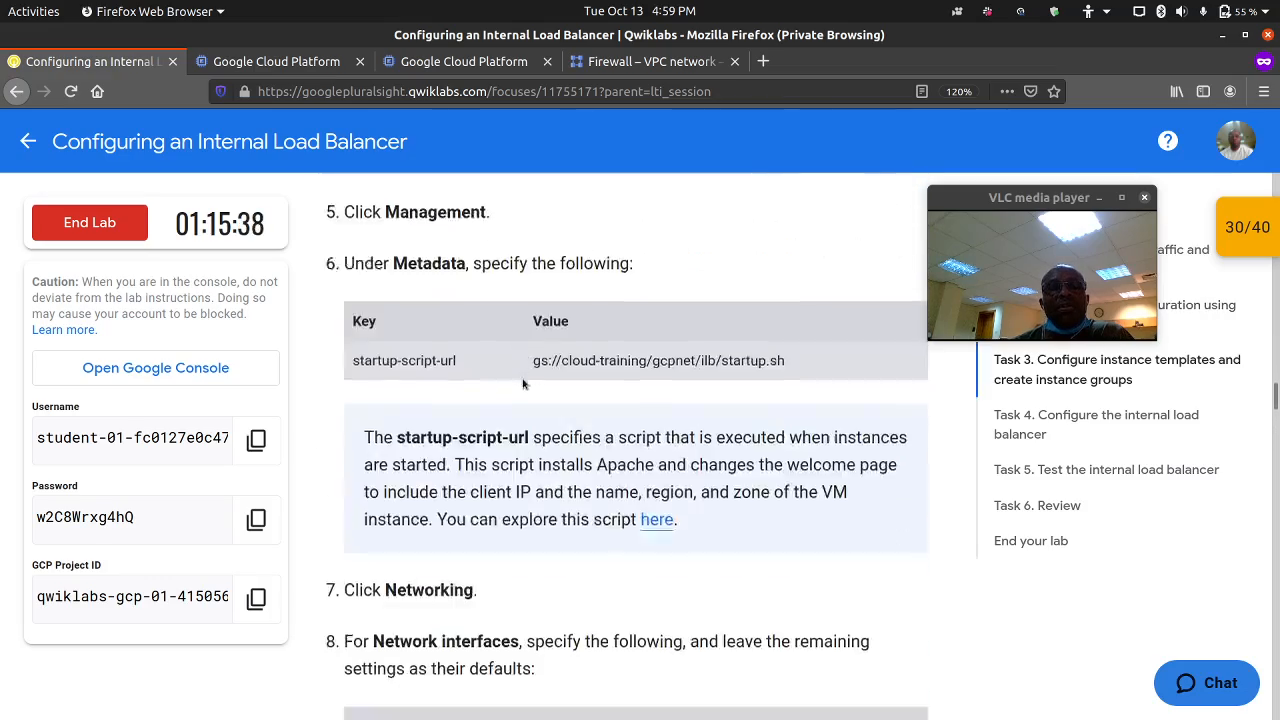
{"action": "scroll", "coordinate": [523, 378], "scroll_direction": "down", "scroll_amount": 15}
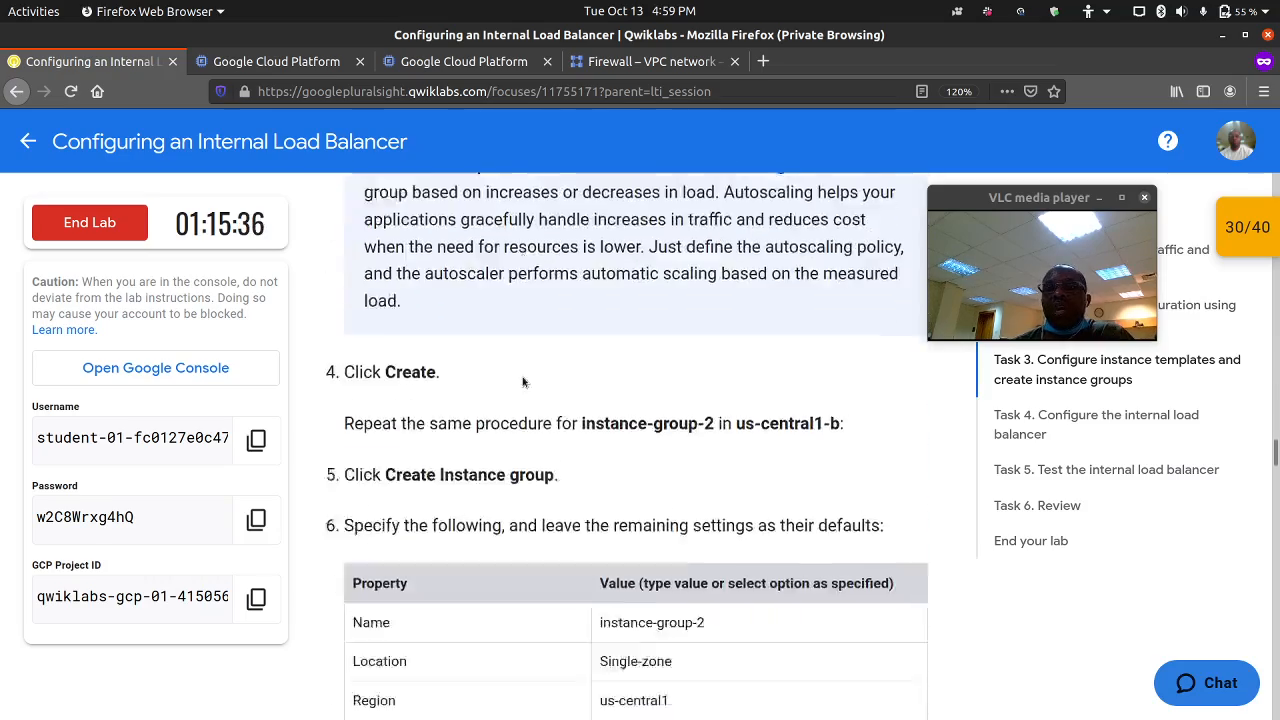
{"action": "scroll", "coordinate": [524, 371], "scroll_direction": "down", "scroll_amount": 15}
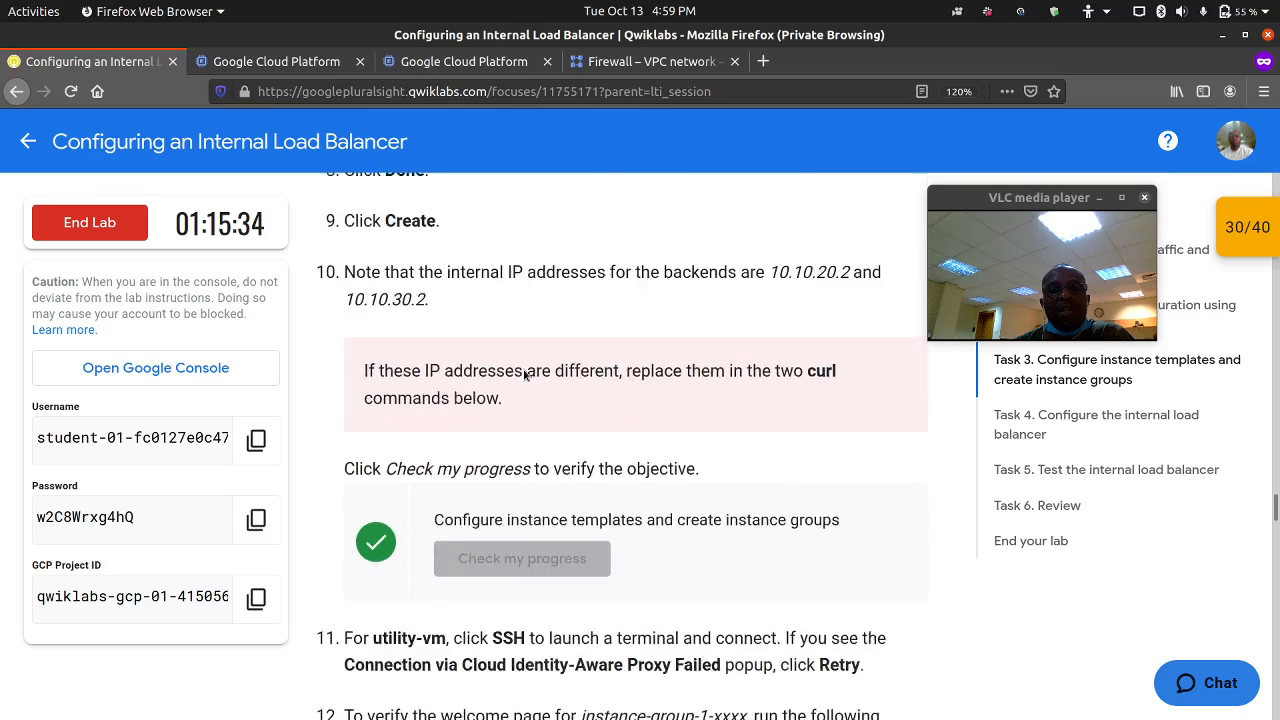
Read the lab's curl commands for verifying both backends and open an SSH session to utility-vm from the console.
{"action": "scroll", "coordinate": [524, 371], "scroll_direction": "up", "scroll_amount": 2}
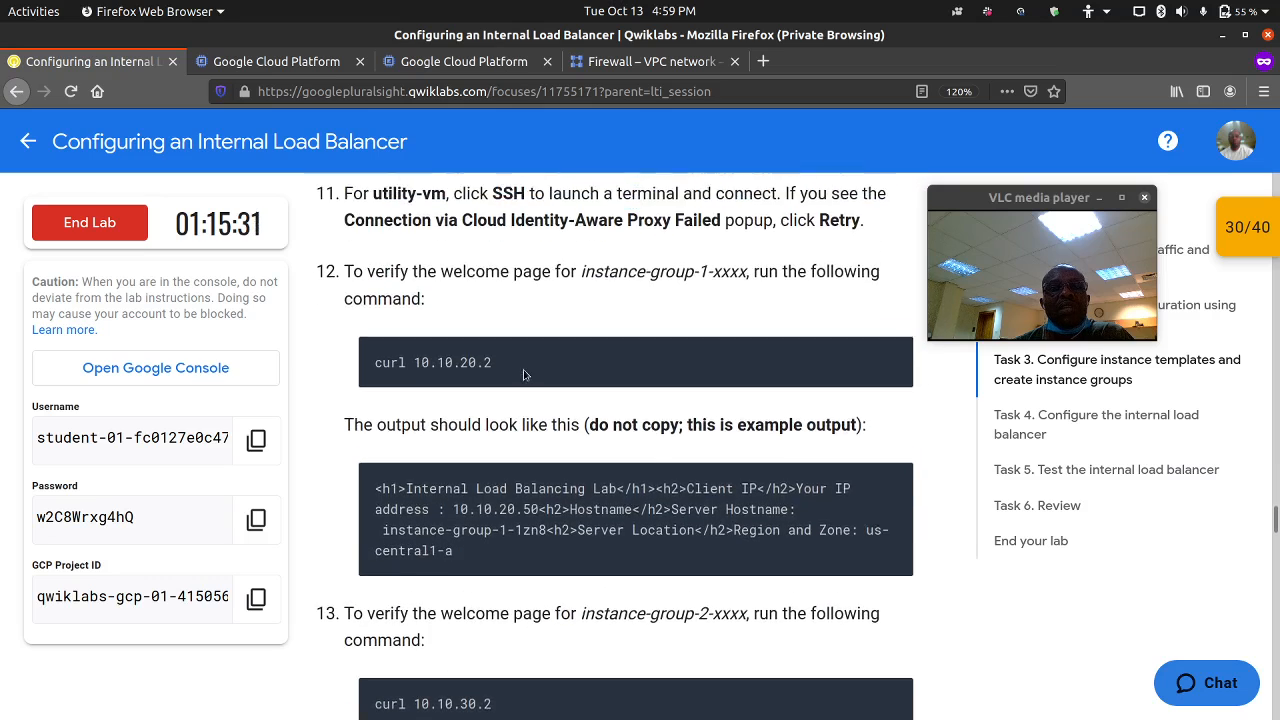
{"action": "scroll", "coordinate": [768, 361], "scroll_direction": "down", "scroll_amount": 1}
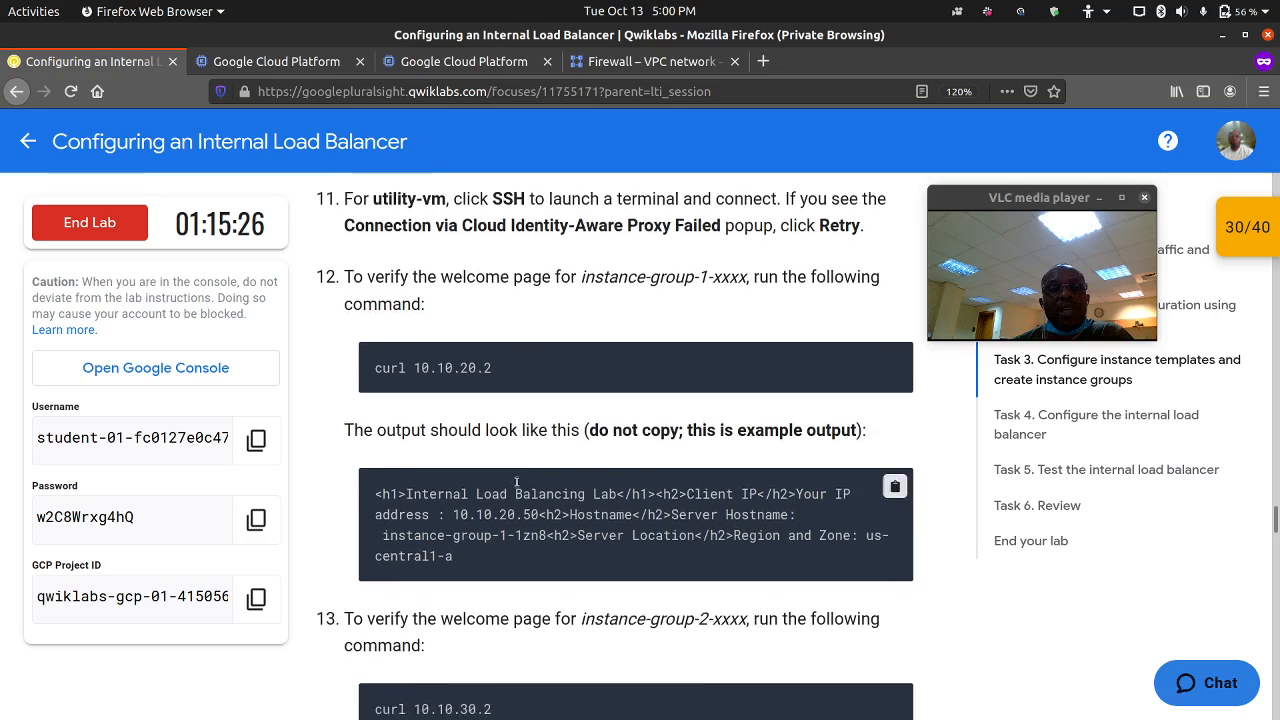
{"action": "scroll", "coordinate": [600, 502], "scroll_direction": "down", "scroll_amount": 2}
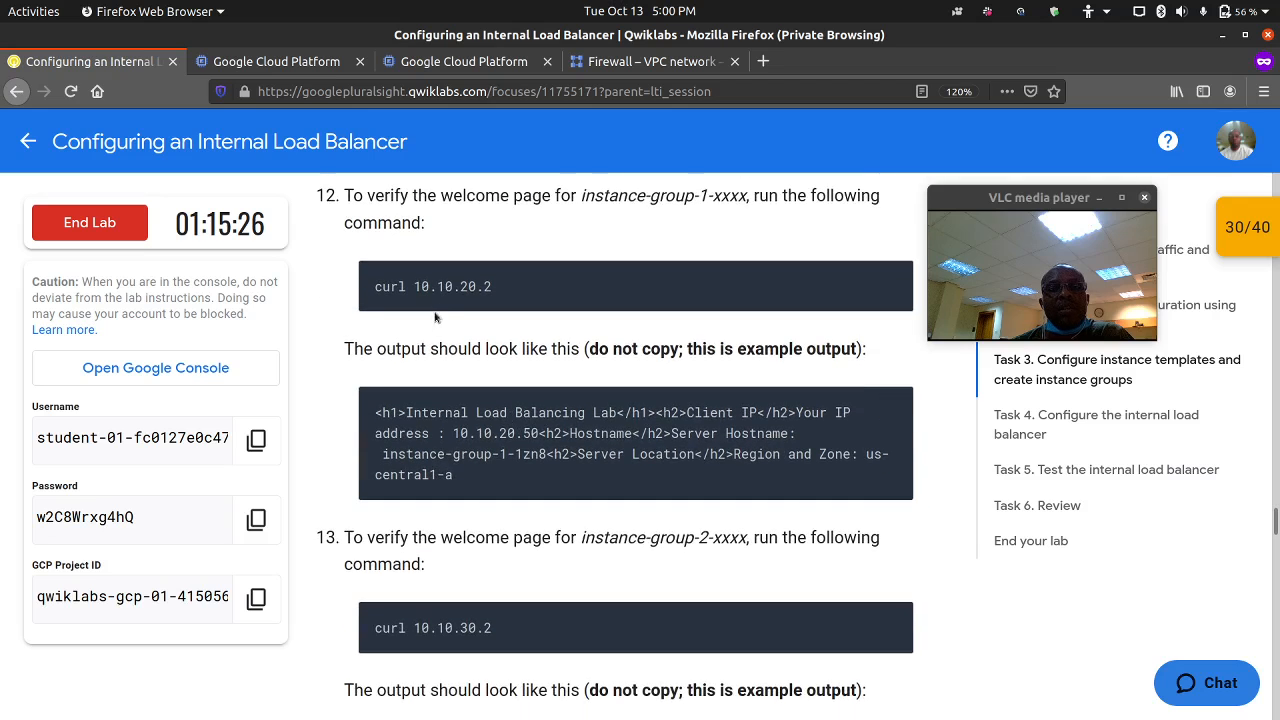
{"action": "left_click", "coordinate": [276, 62]}
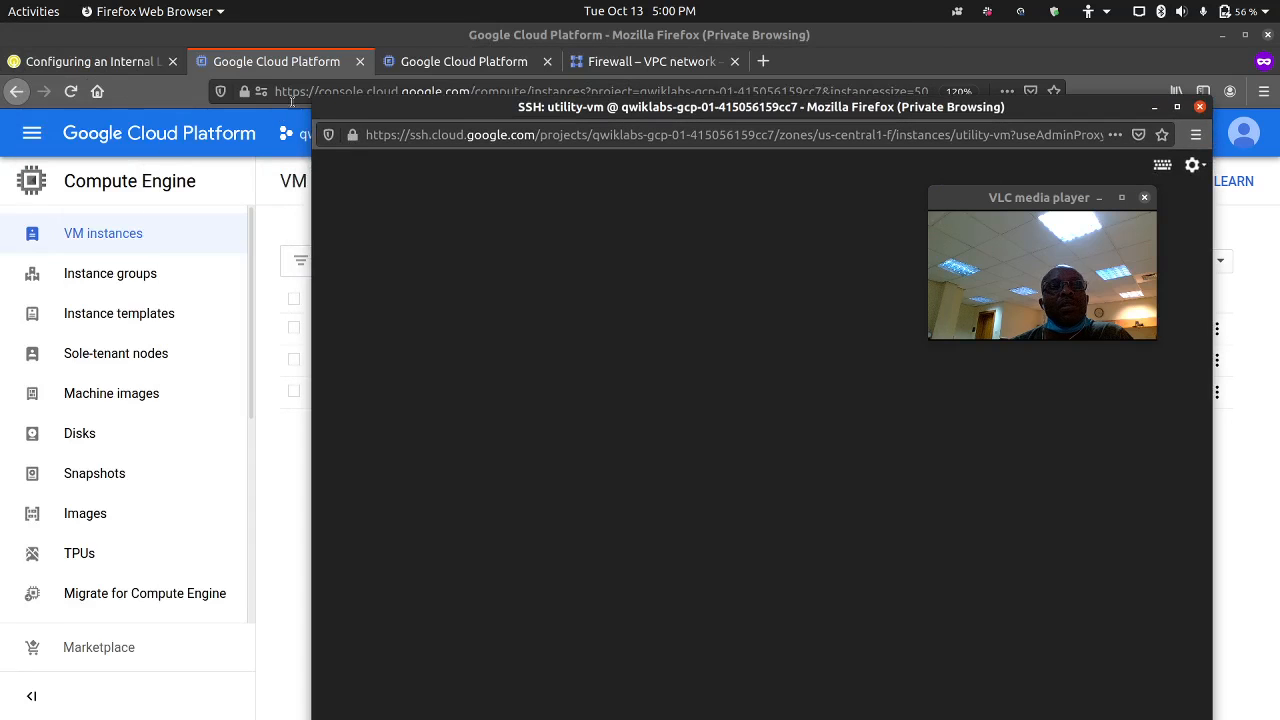
Arrange the utility-vm SSH window over the lab instructions so the curl command for instance-group-1 stays readable above it.
{"action": "left_click_drag", "start_coordinate": [310, 100], "coordinate": [162, 328]}
{"action": "left_click_drag", "start_coordinate": [460, 346], "coordinate": [478, 184]}
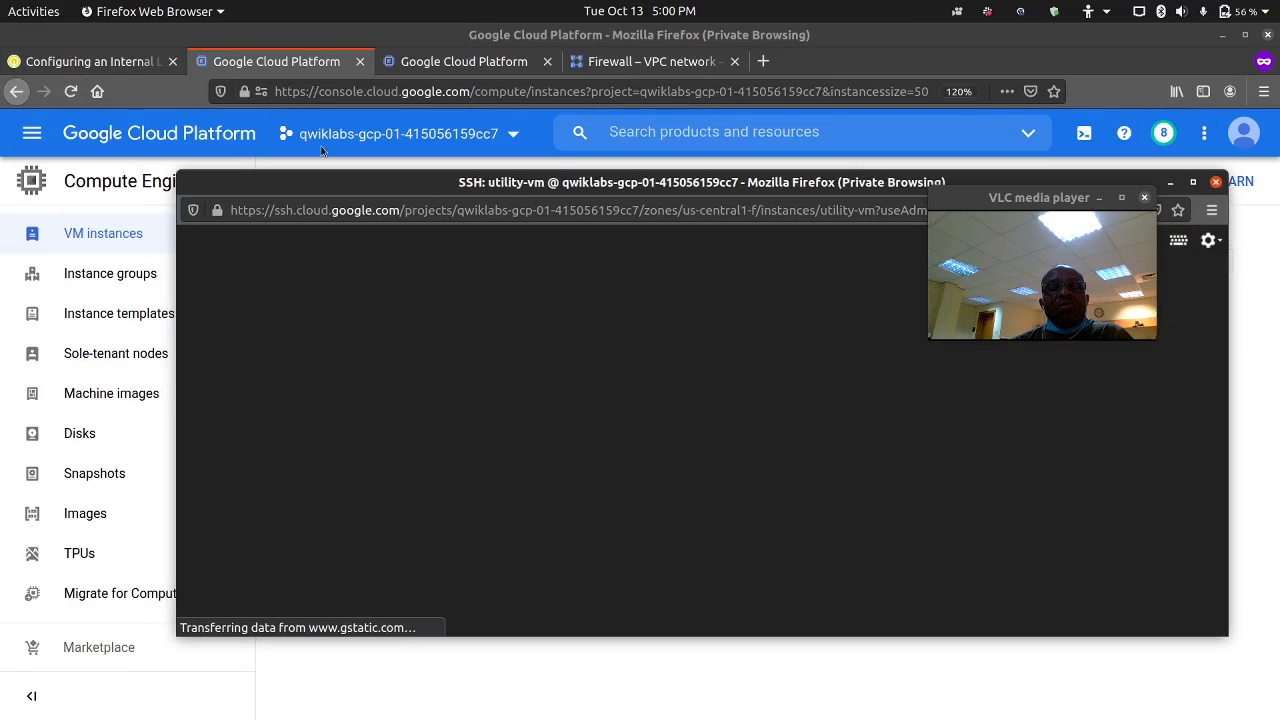
{"action": "left_click", "coordinate": [130, 66]}
{"action": "mouse_move", "coordinate": [200, 712]}
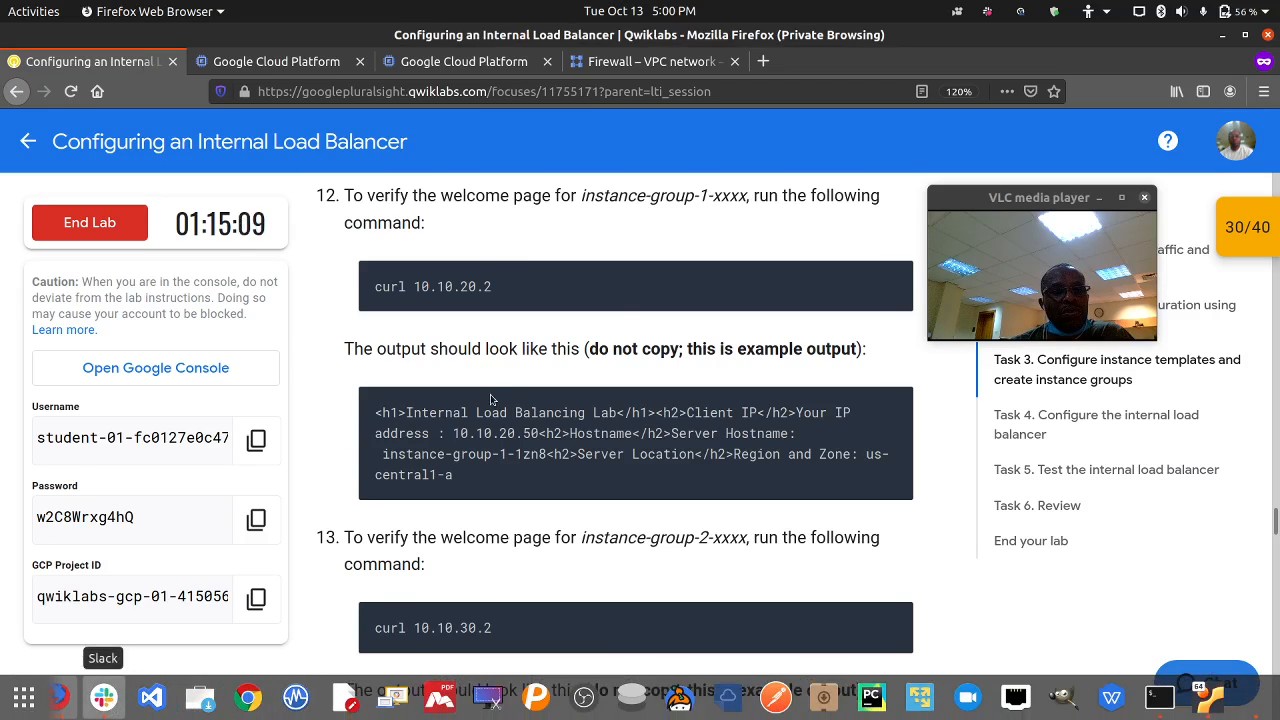
{"action": "left_click", "coordinate": [103, 697]}
{"action": "left_click", "coordinate": [1220, 36]}
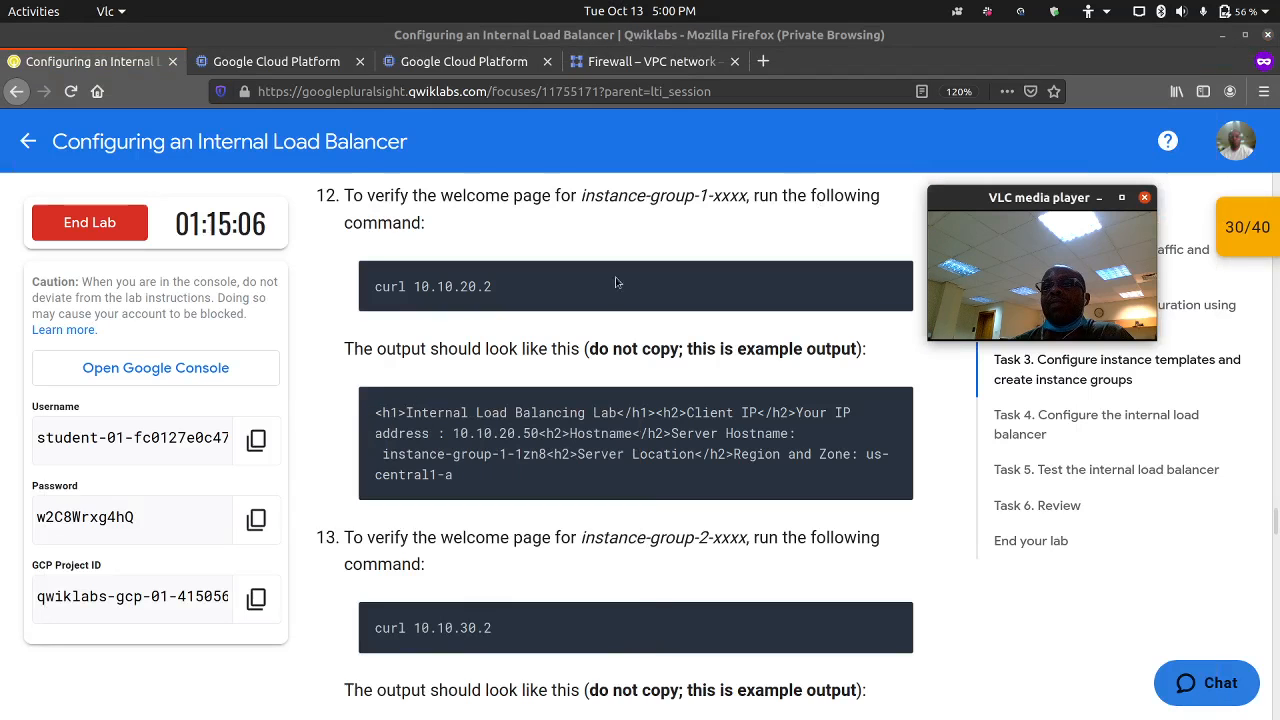
{"action": "left_click", "coordinate": [128, 701]}
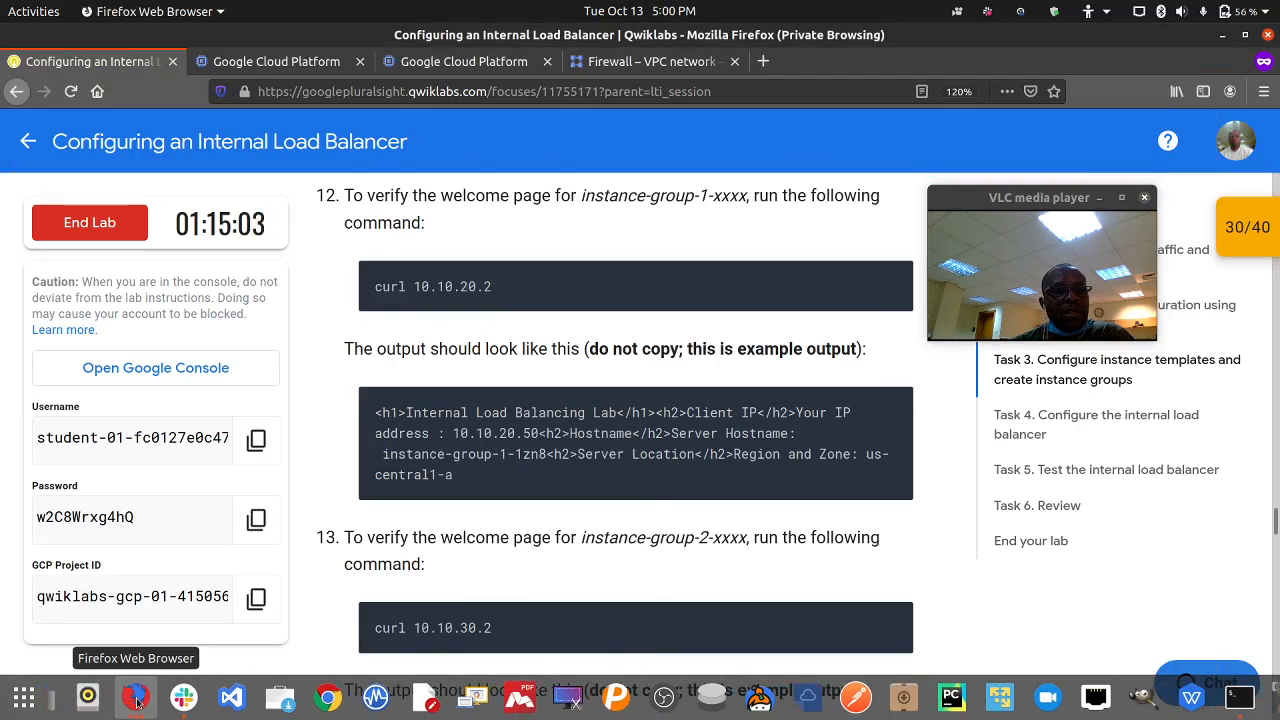
{"action": "left_click", "coordinate": [150, 708]}
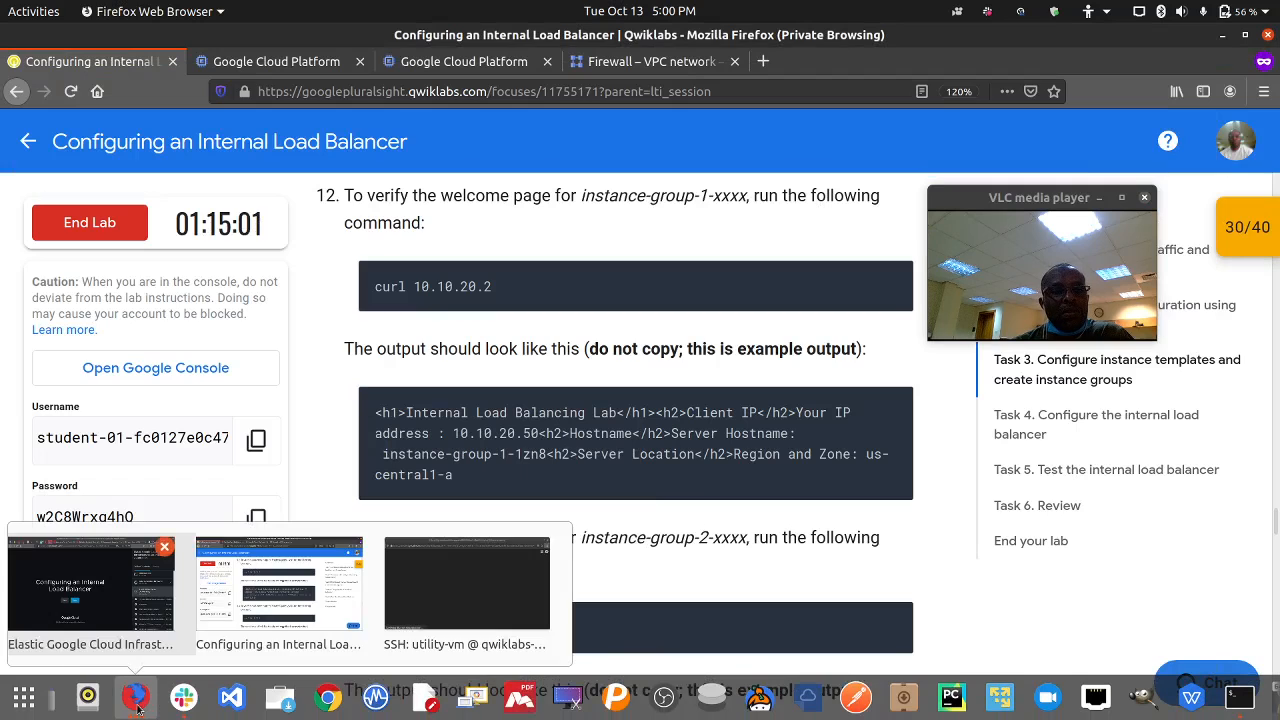
{"action": "left_click", "coordinate": [460, 590]}
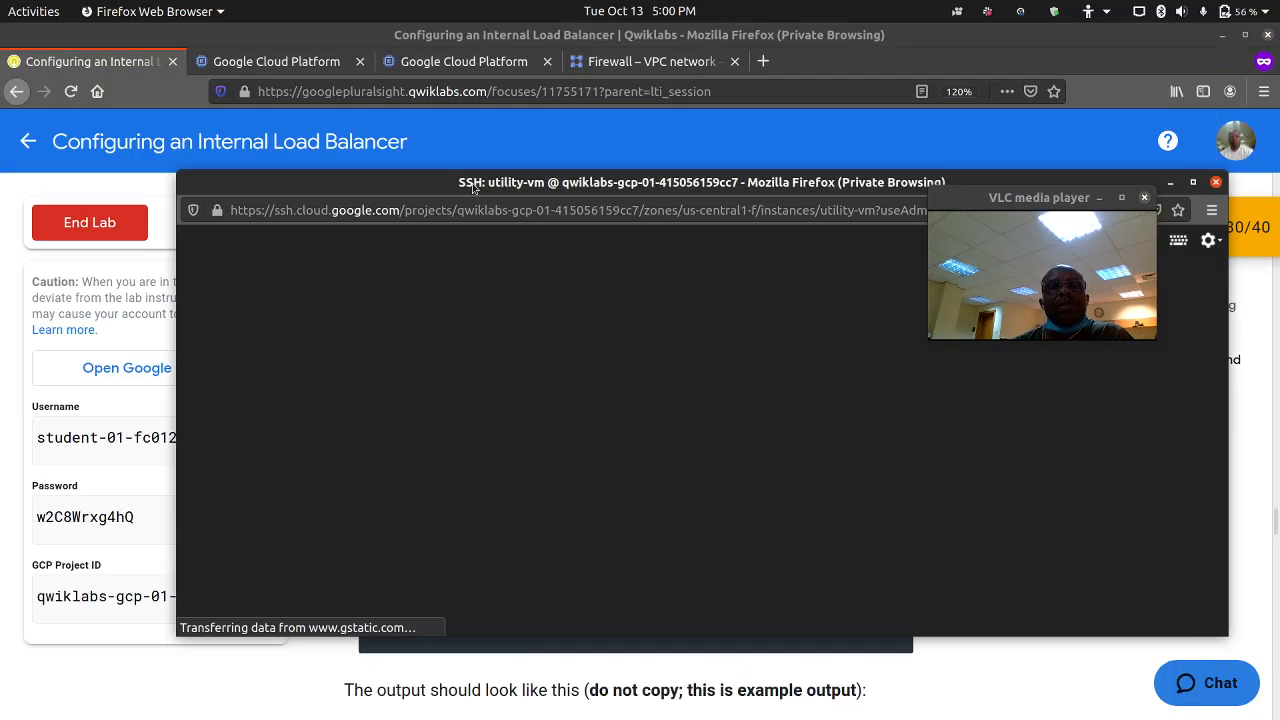
{"action": "left_click_drag", "start_coordinate": [474, 188], "coordinate": [443, 335]}
{"action": "left_click_drag", "start_coordinate": [966, 197], "coordinate": [1069, 82]}
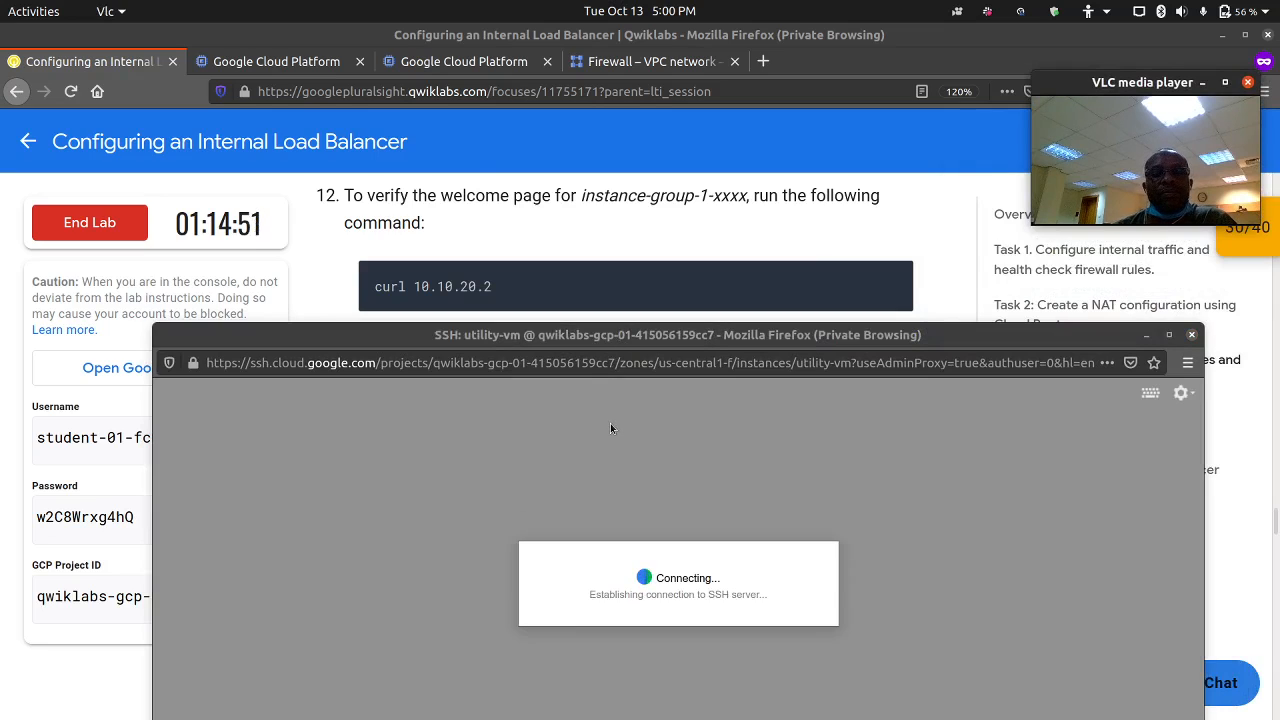
Set the text size of the utility-vm SSH terminal to Largest.
{"action": "left_click", "coordinate": [1181, 393]}
{"action": "mouse_move", "coordinate": [1040, 448]}
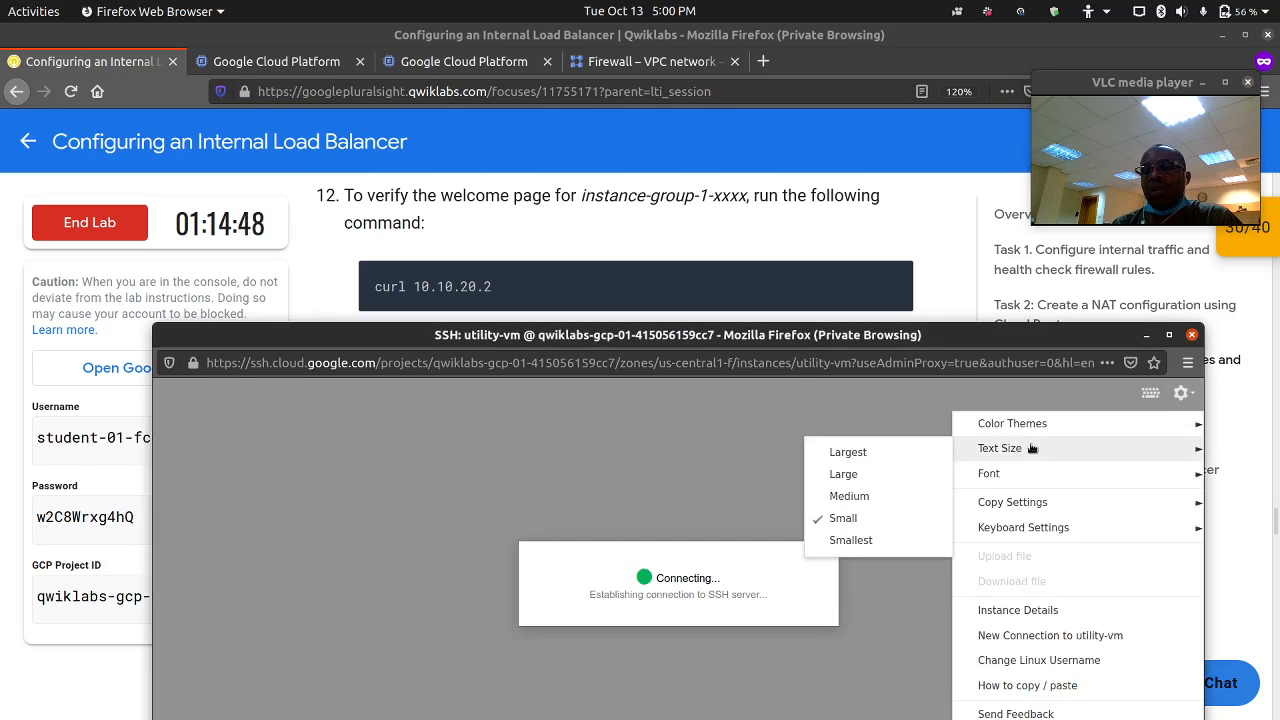
{"action": "left_click", "coordinate": [866, 453]}
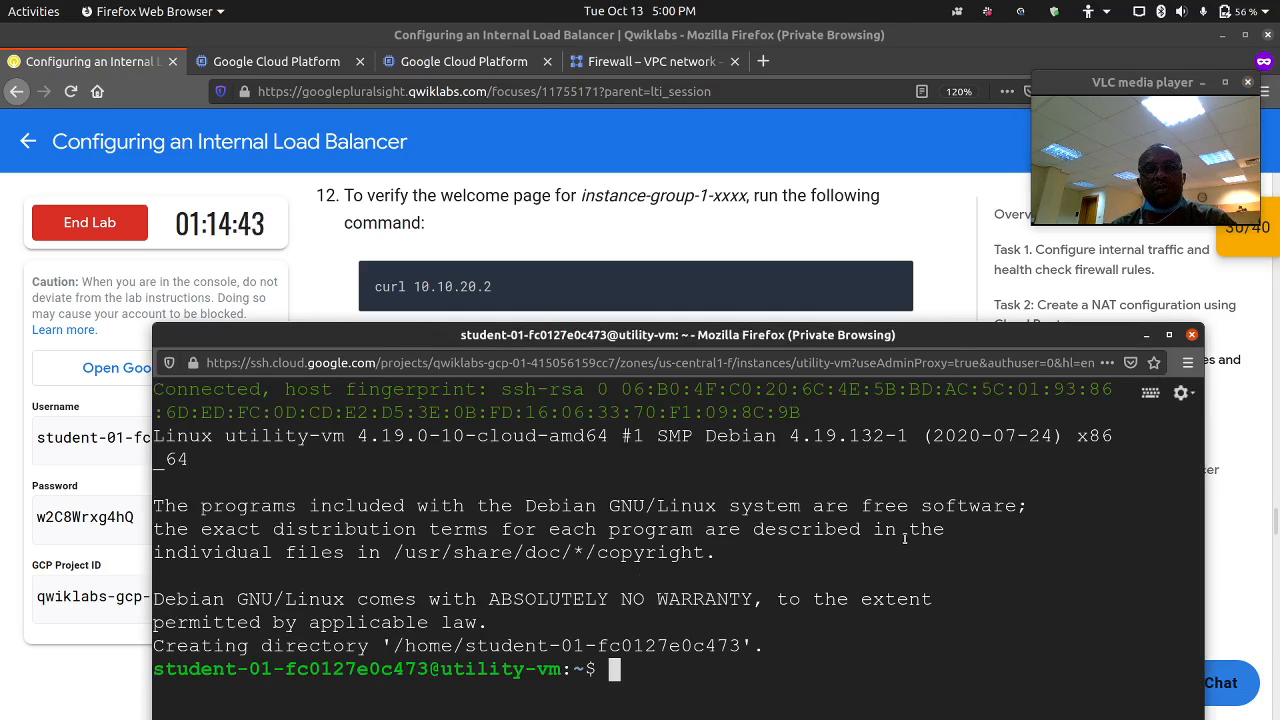
Run curl 10.10.20.2 in the utility-vm terminal to verify the welcome page of instance-group-1.
{"action": "type", "text": "cur"}
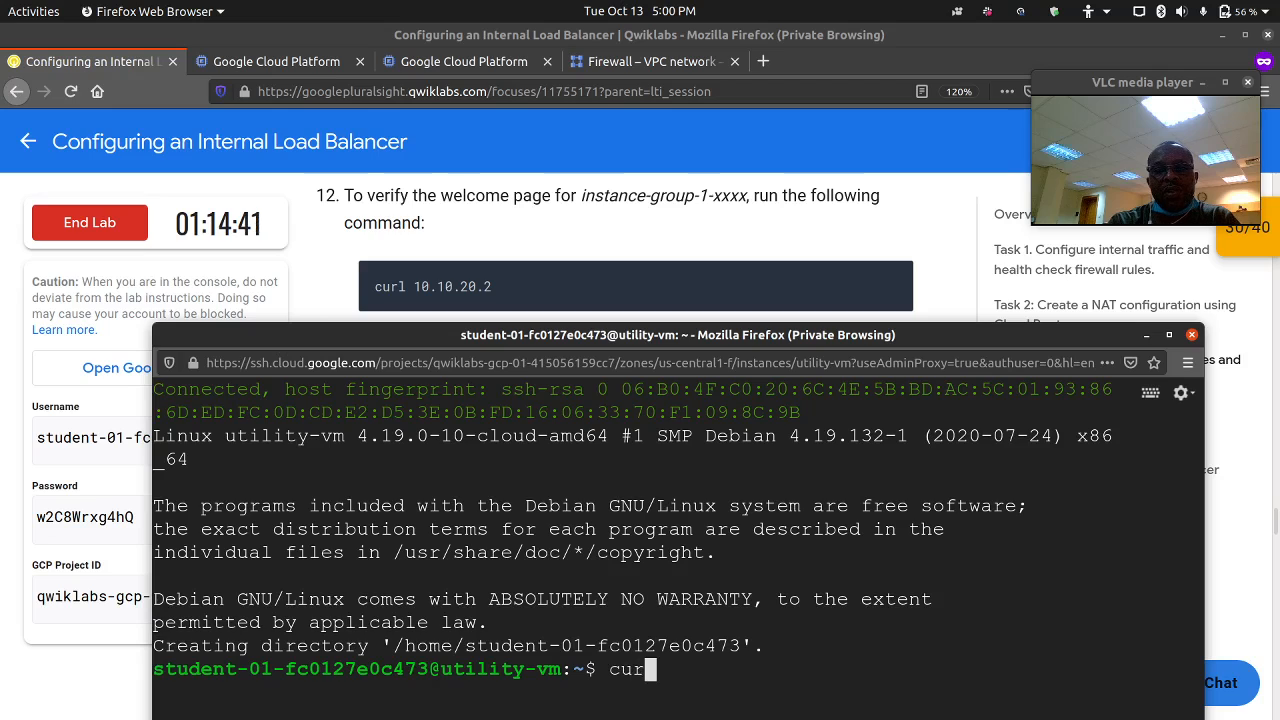
{"action": "type", "text": "l 10"}
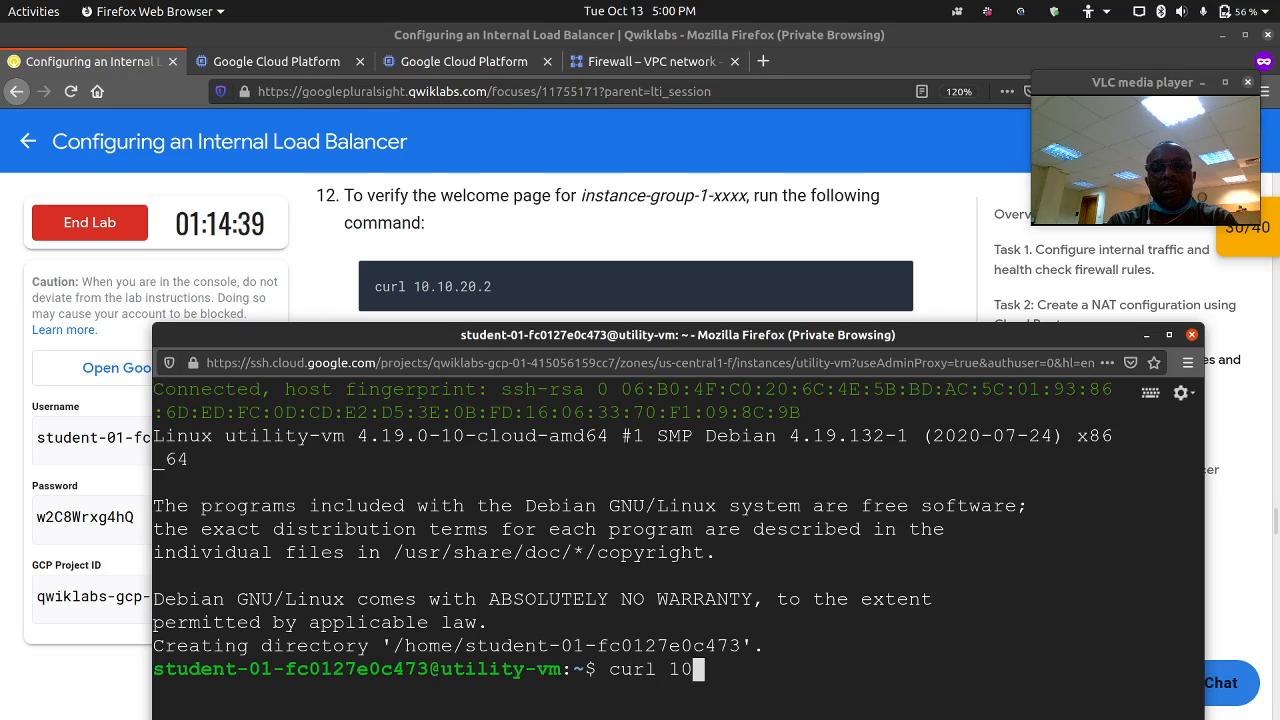
{"action": "type", "text": ".10"}
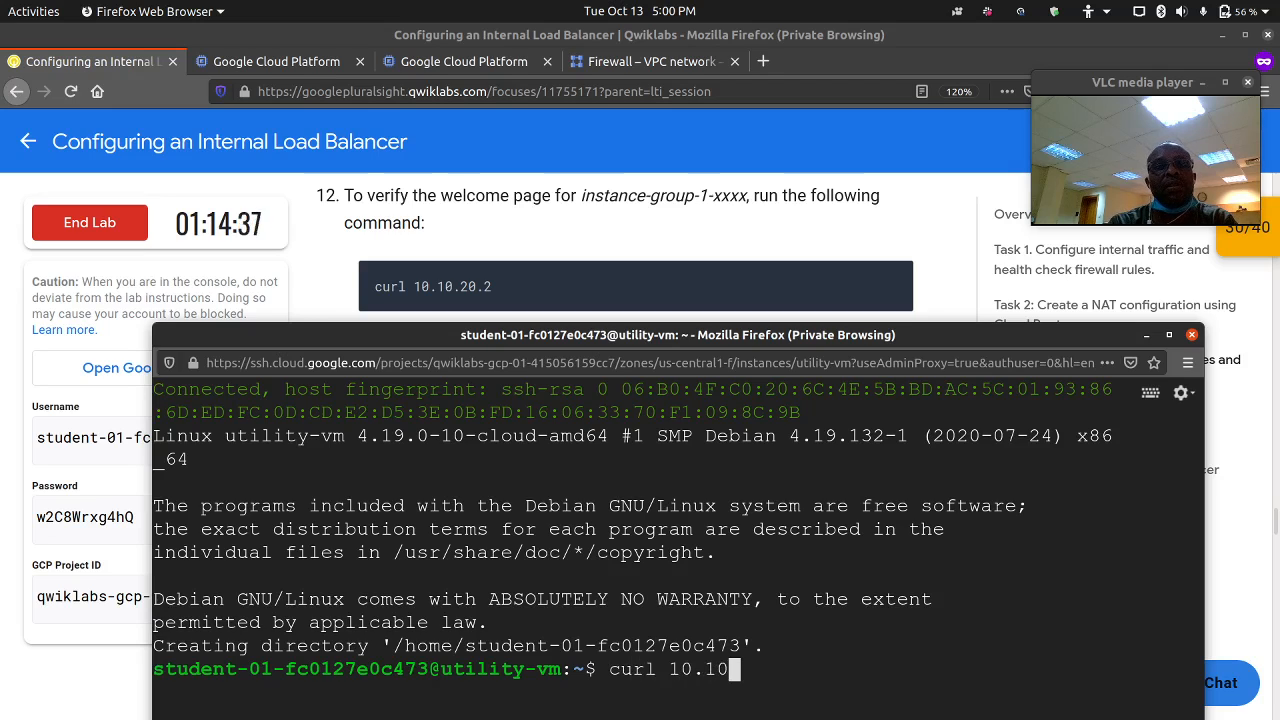
{"action": "type", "text": ".20.2"}
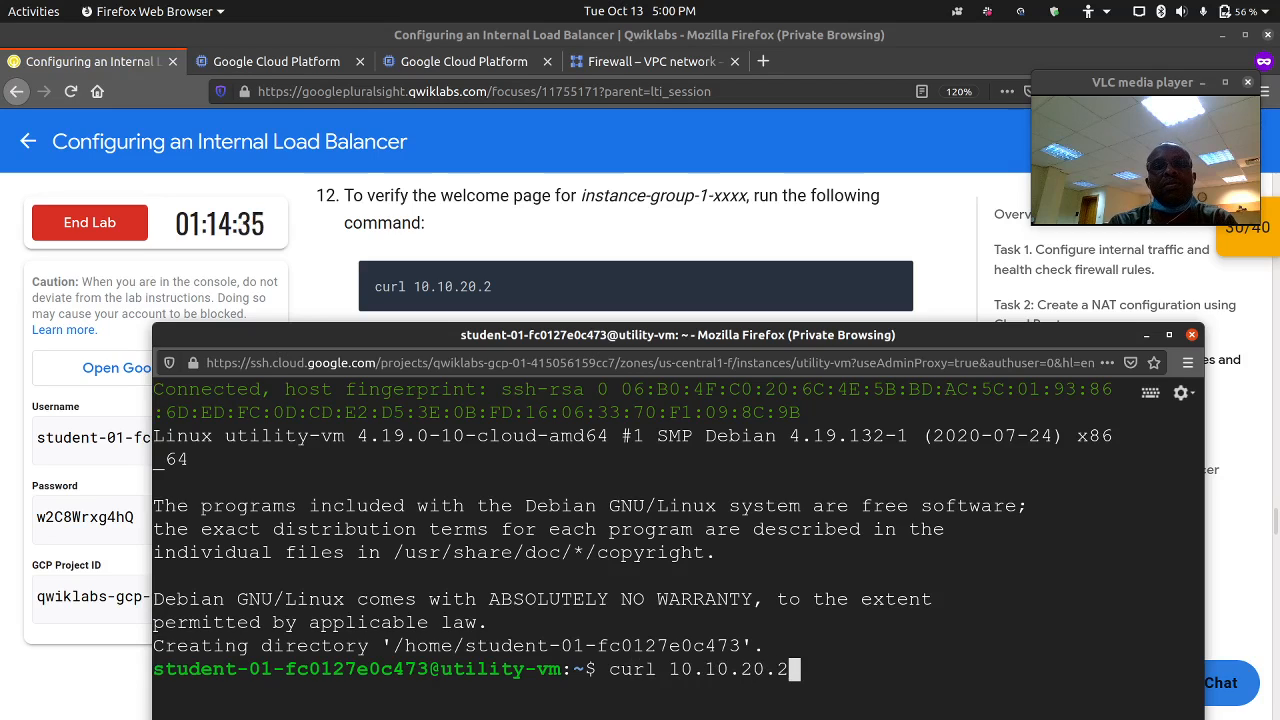
{"action": "key", "text": "Return"}
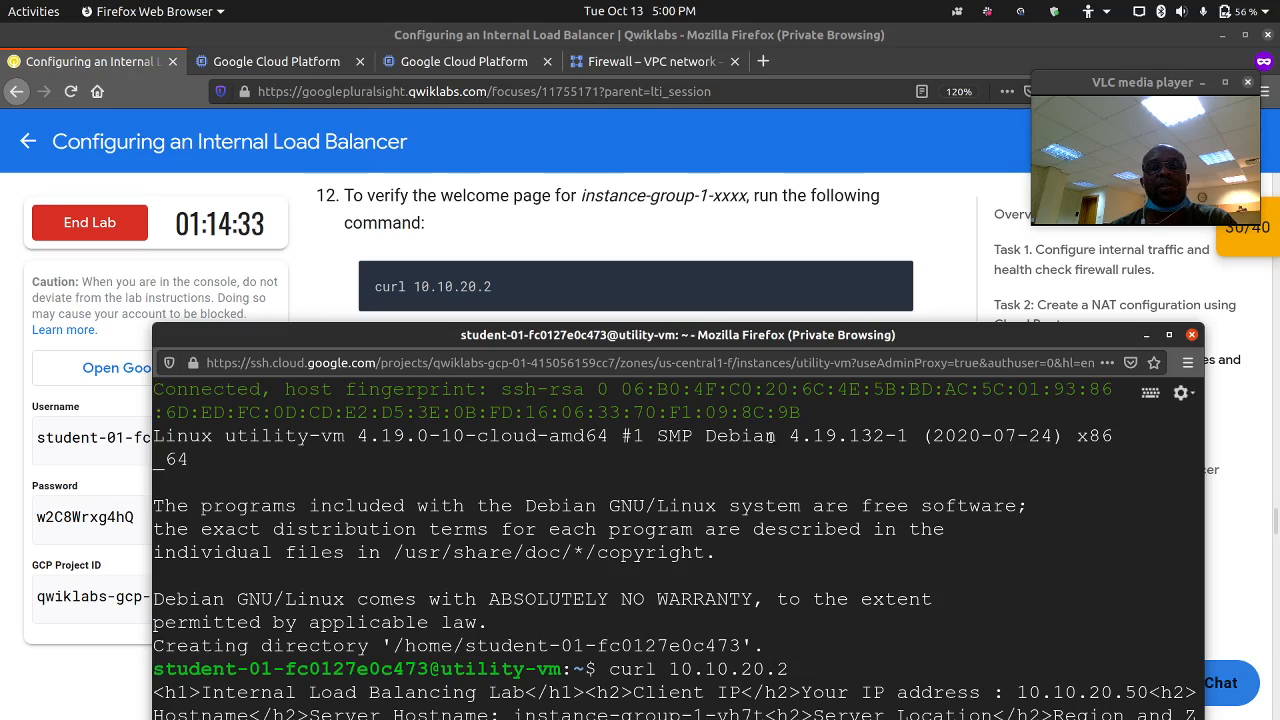
Find the lab's next curl command and run curl 10.10.30.2 in the utility-vm terminal to verify the instance-group-2 welcome page.
{"action": "scroll", "coordinate": [718, 279], "scroll_direction": "down", "scroll_amount": 1}
{"action": "scroll", "coordinate": [718, 298], "scroll_direction": "down", "scroll_amount": 1}
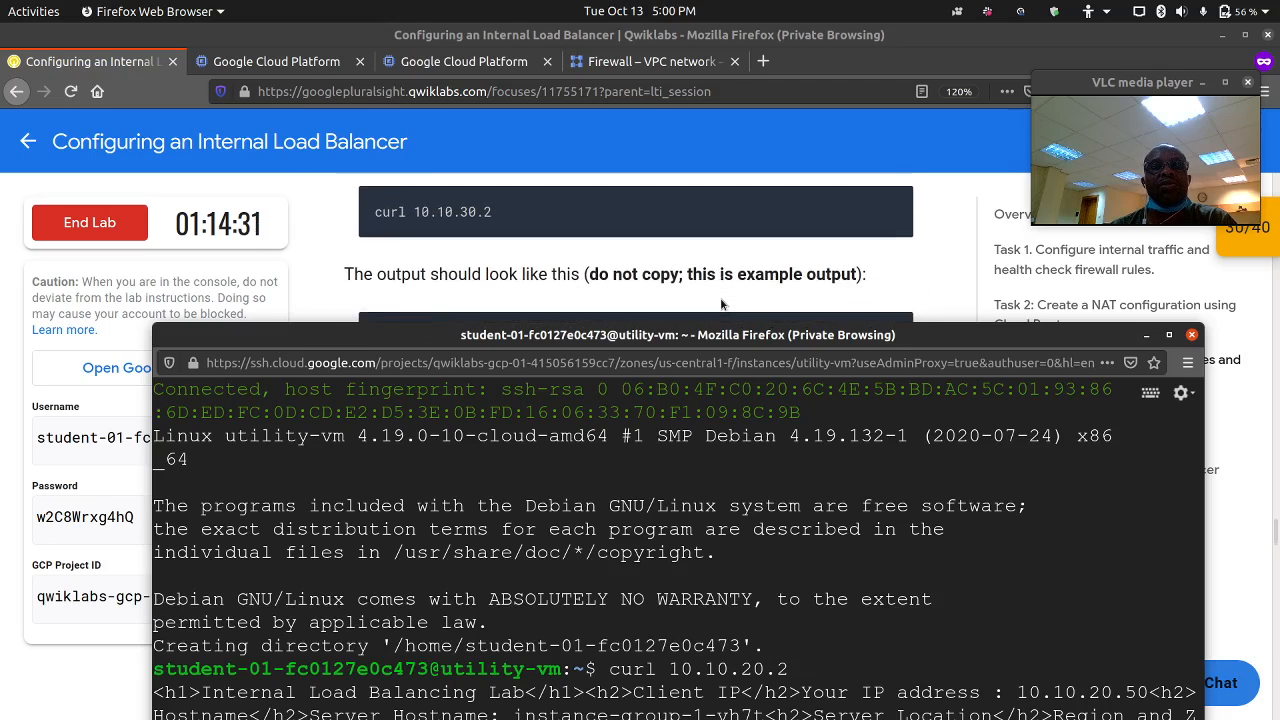
{"action": "left_click_drag", "start_coordinate": [727, 326], "coordinate": [742, 257]}
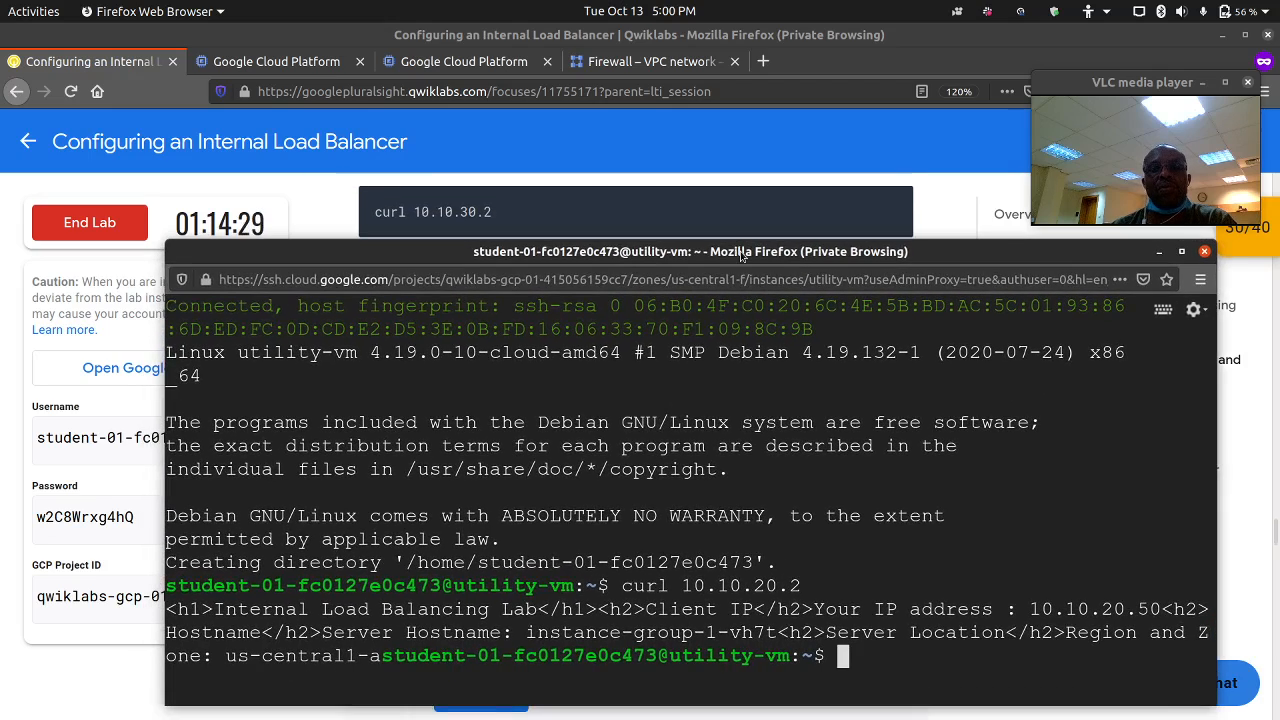
{"action": "key", "text": "Up"}
{"action": "key", "text": "Left"}
{"action": "key", "text": "Left"}
{"action": "key", "text": "Left"}
{"action": "key", "text": "Left"}
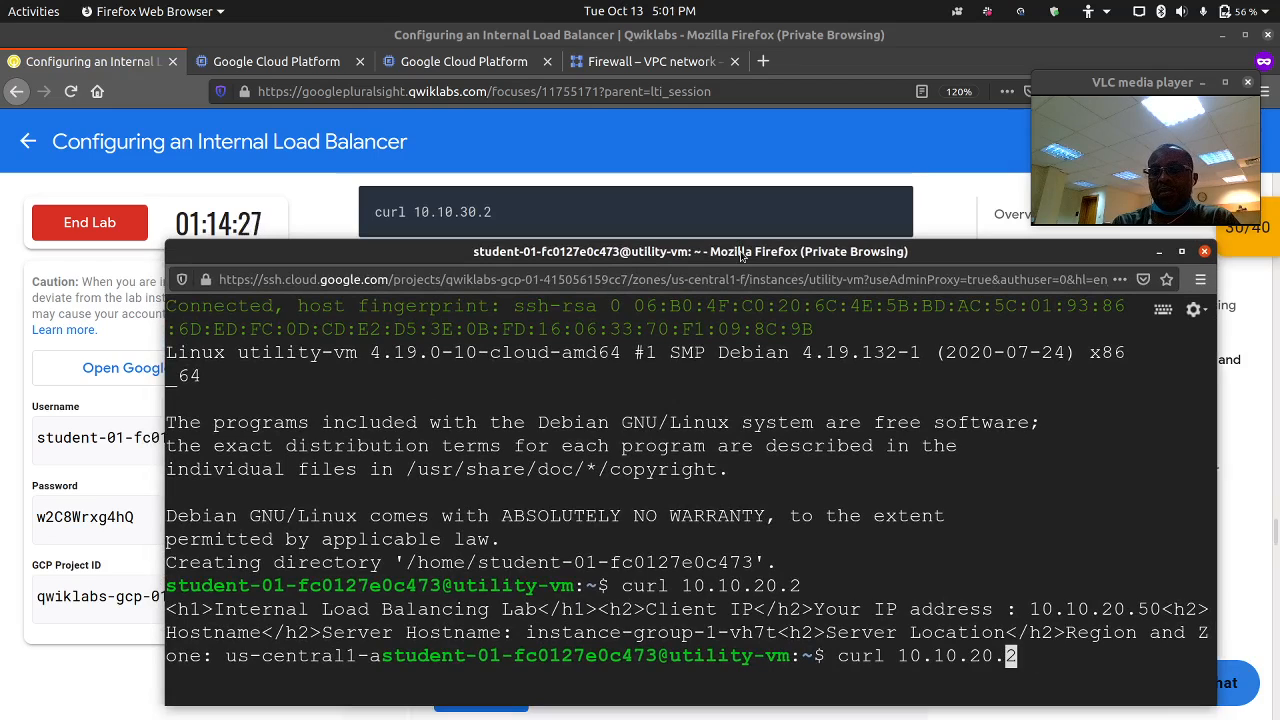
{"action": "key", "text": "Delete"}
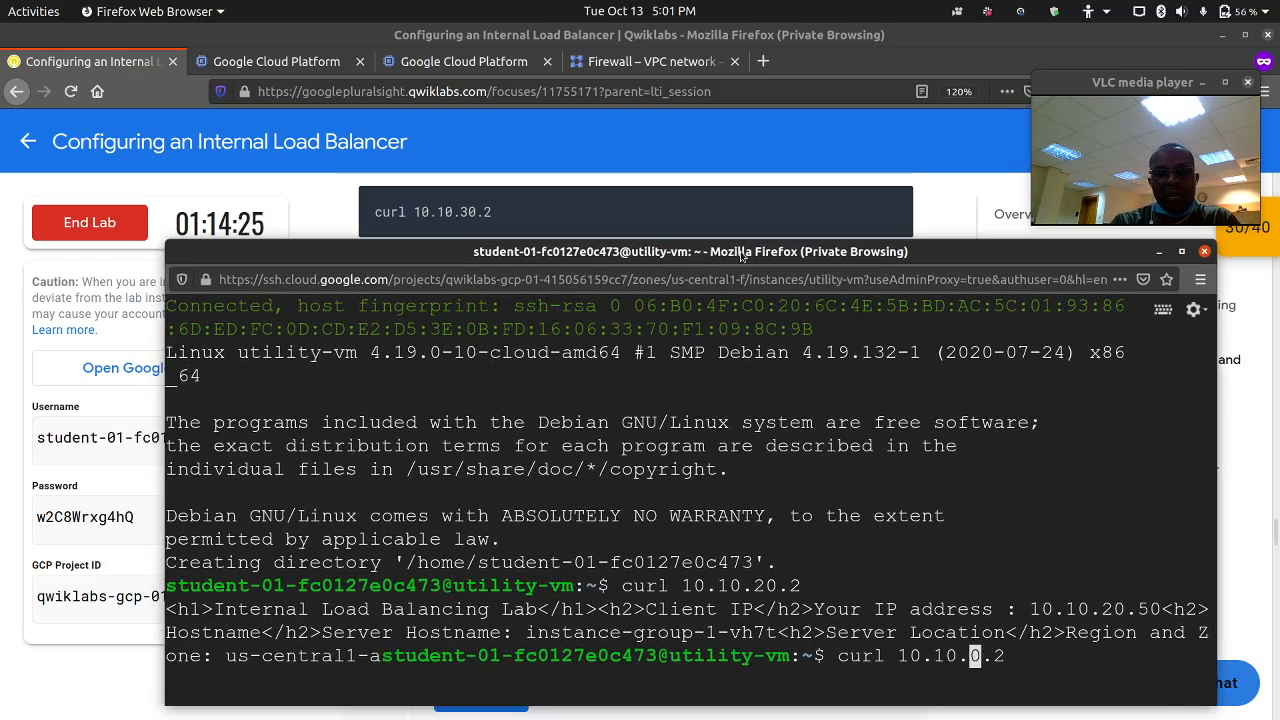
{"action": "type", "text": "3"}
{"action": "key", "text": "Return"}
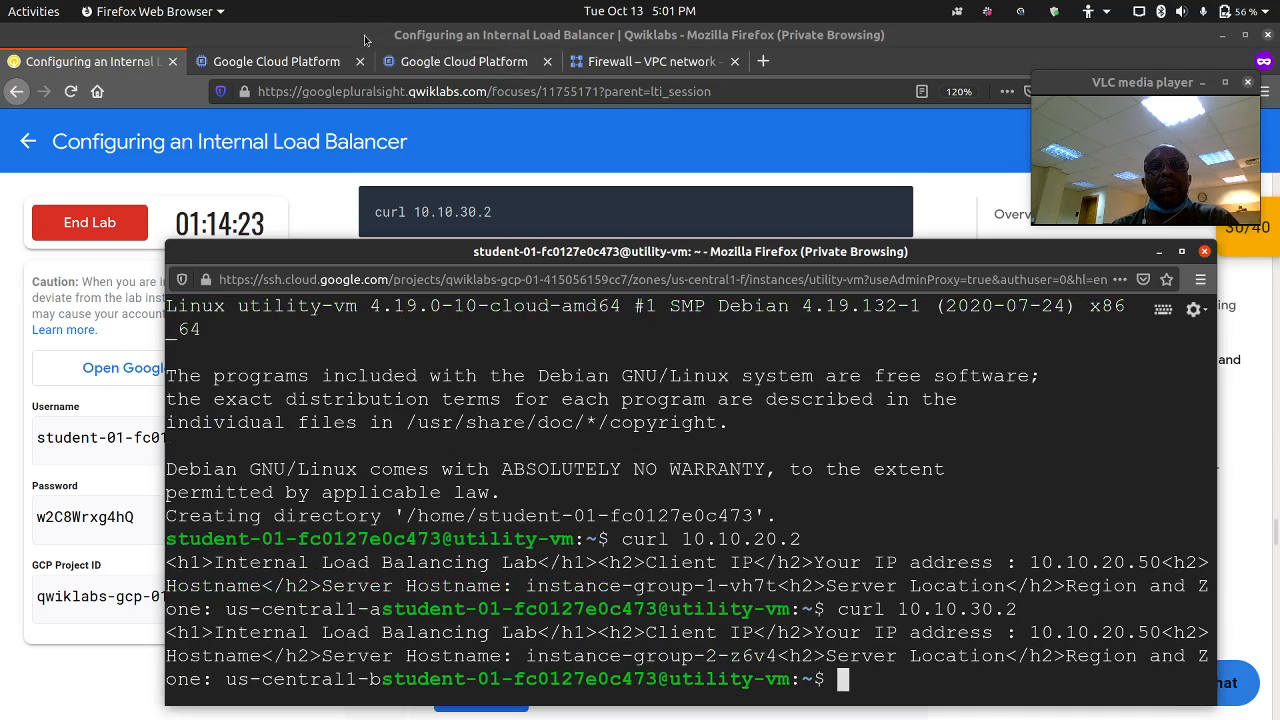
Answer the lab question on which fields identify the backend's location with Server Hostname and Server Location, and submit it.
{"action": "left_click", "coordinate": [470, 150]}
{"action": "scroll", "coordinate": [445, 368], "scroll_direction": "down", "scroll_amount": 2}
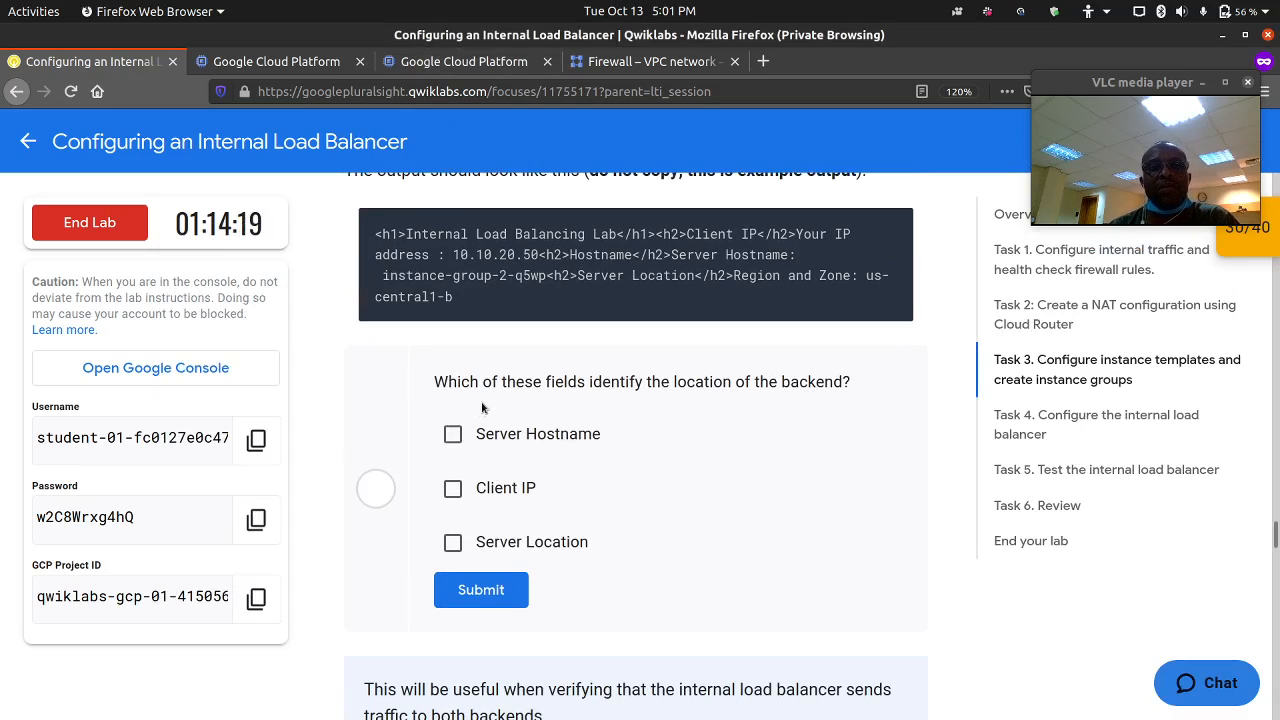
{"action": "scroll", "coordinate": [507, 405], "scroll_direction": "down", "scroll_amount": 7}
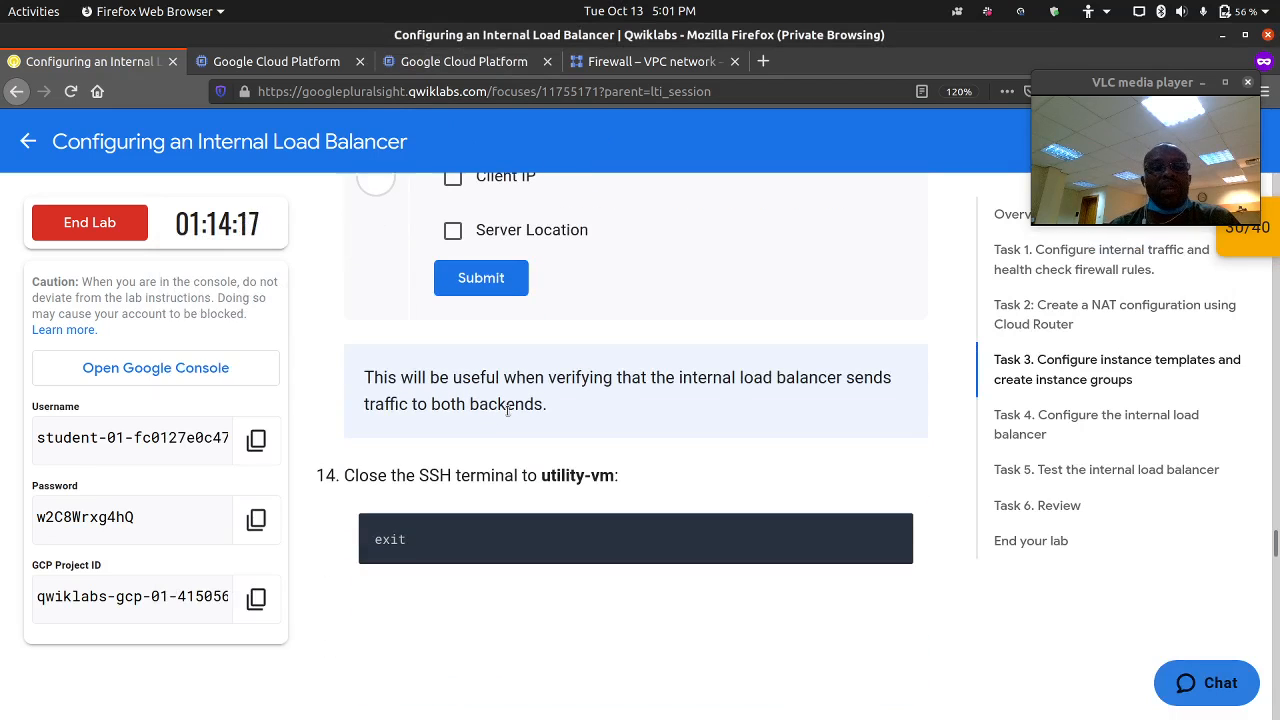
{"action": "scroll", "coordinate": [505, 412], "scroll_direction": "up", "scroll_amount": 5}
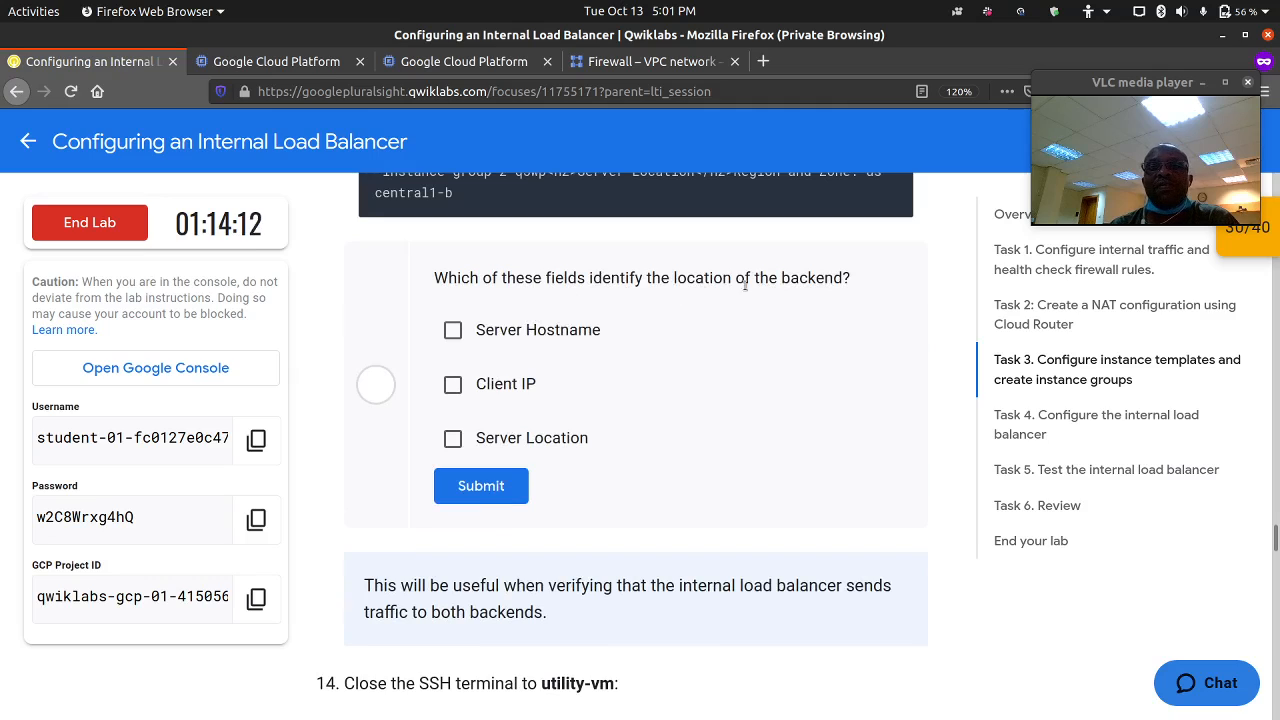
{"action": "left_click", "coordinate": [522, 341]}
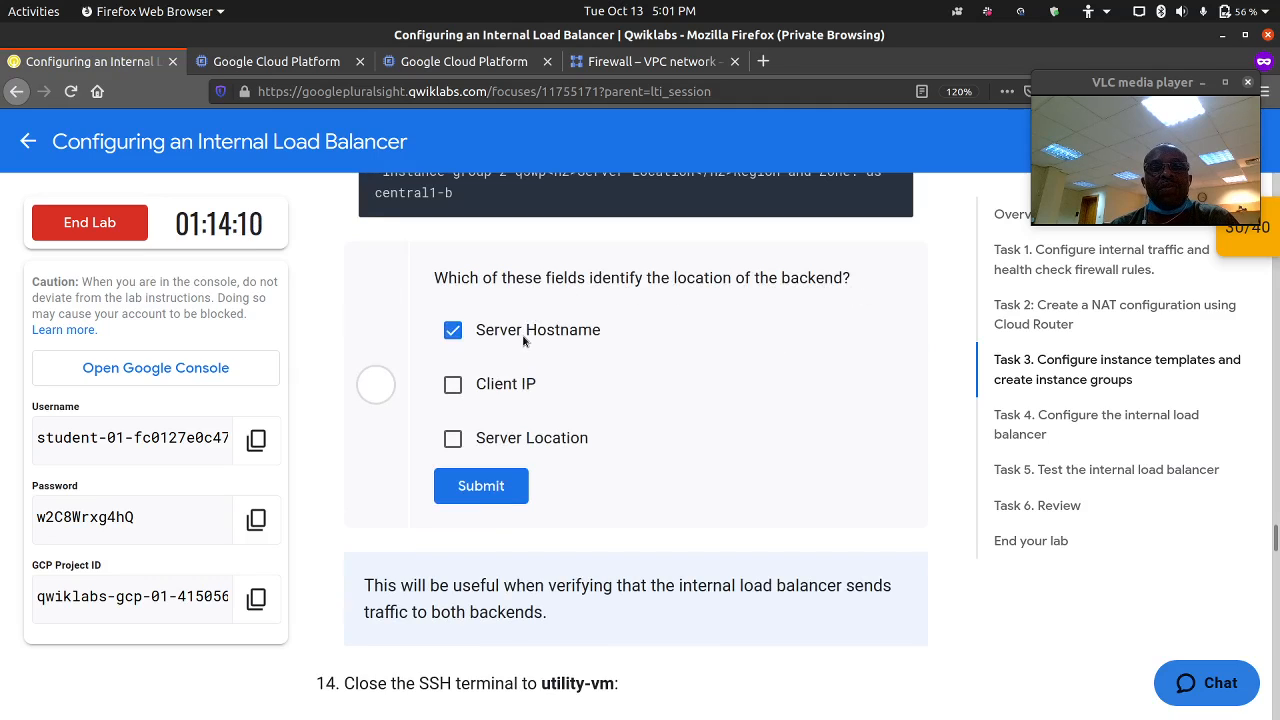
{"action": "left_click", "coordinate": [502, 438]}
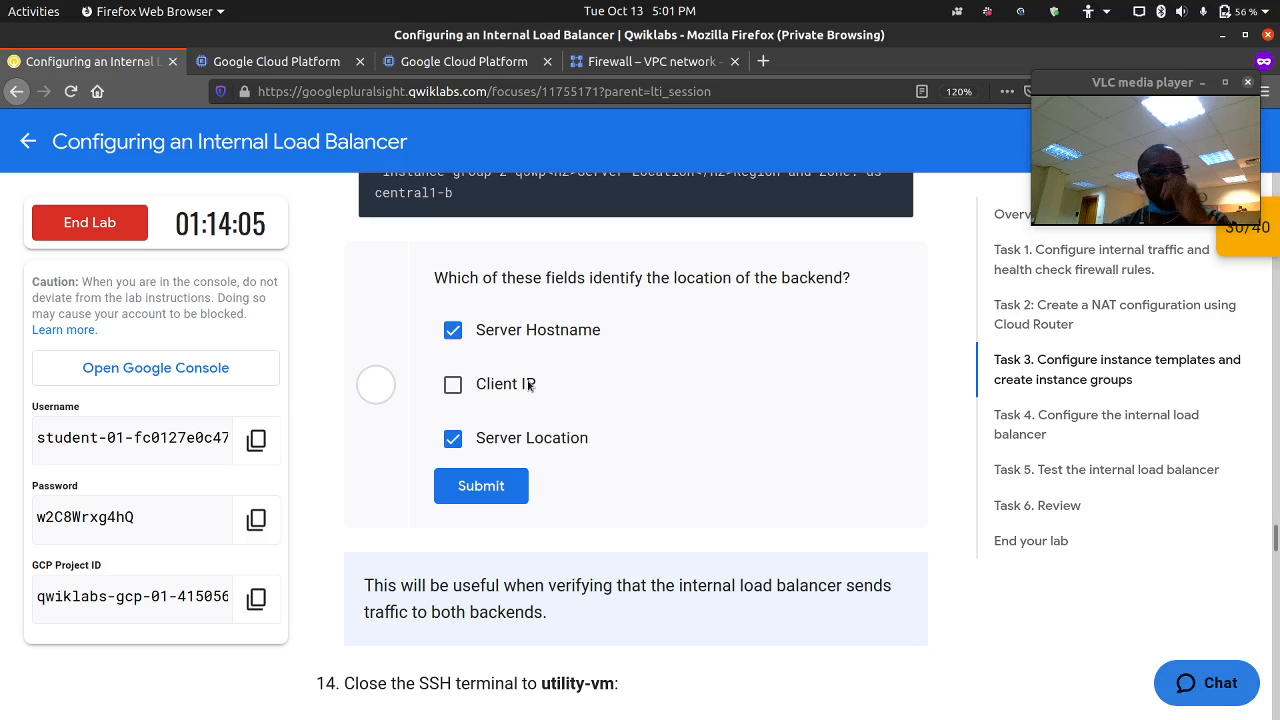
{"action": "left_click", "coordinate": [481, 486]}
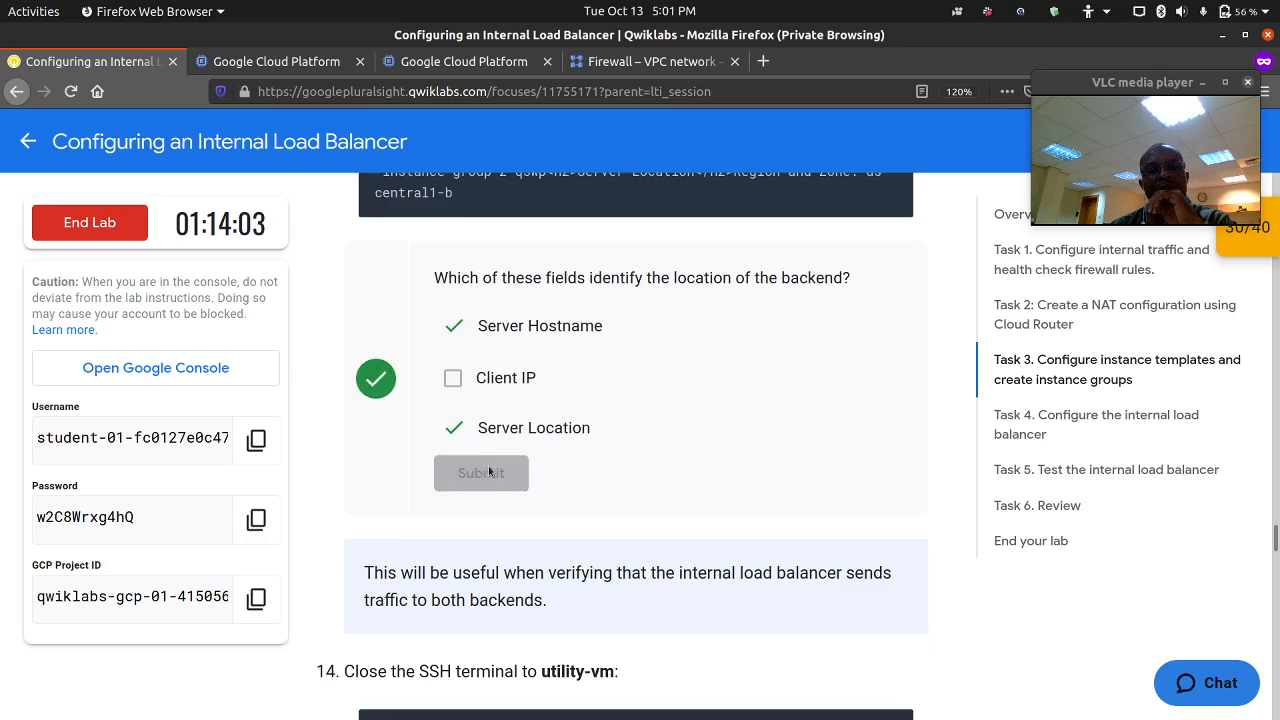
Read the opening instructions of Task 4 in the lab and open the Load balancing page of Network services in the console.
{"action": "scroll", "coordinate": [481, 450], "scroll_direction": "down", "scroll_amount": 3}
{"action": "scroll", "coordinate": [478, 435], "scroll_direction": "down", "scroll_amount": 6}
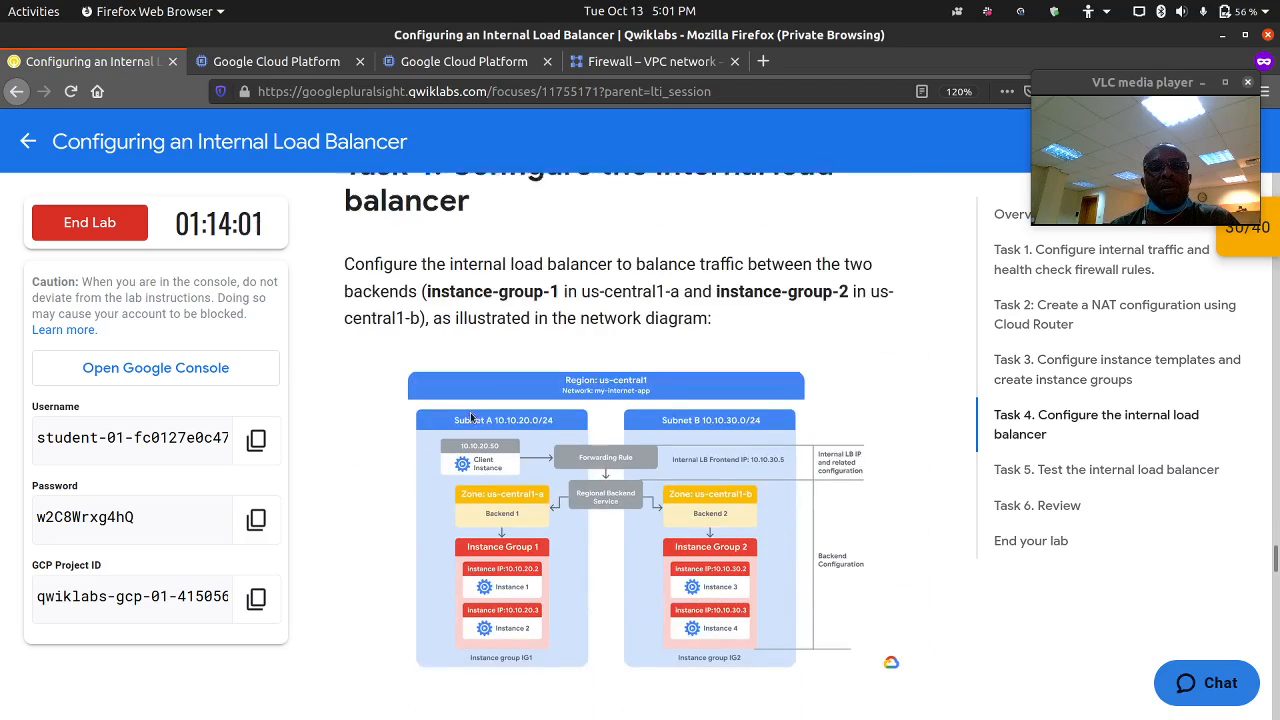
{"action": "scroll", "coordinate": [470, 415], "scroll_direction": "down", "scroll_amount": 3}
{"action": "scroll", "coordinate": [476, 400], "scroll_direction": "down", "scroll_amount": 3}
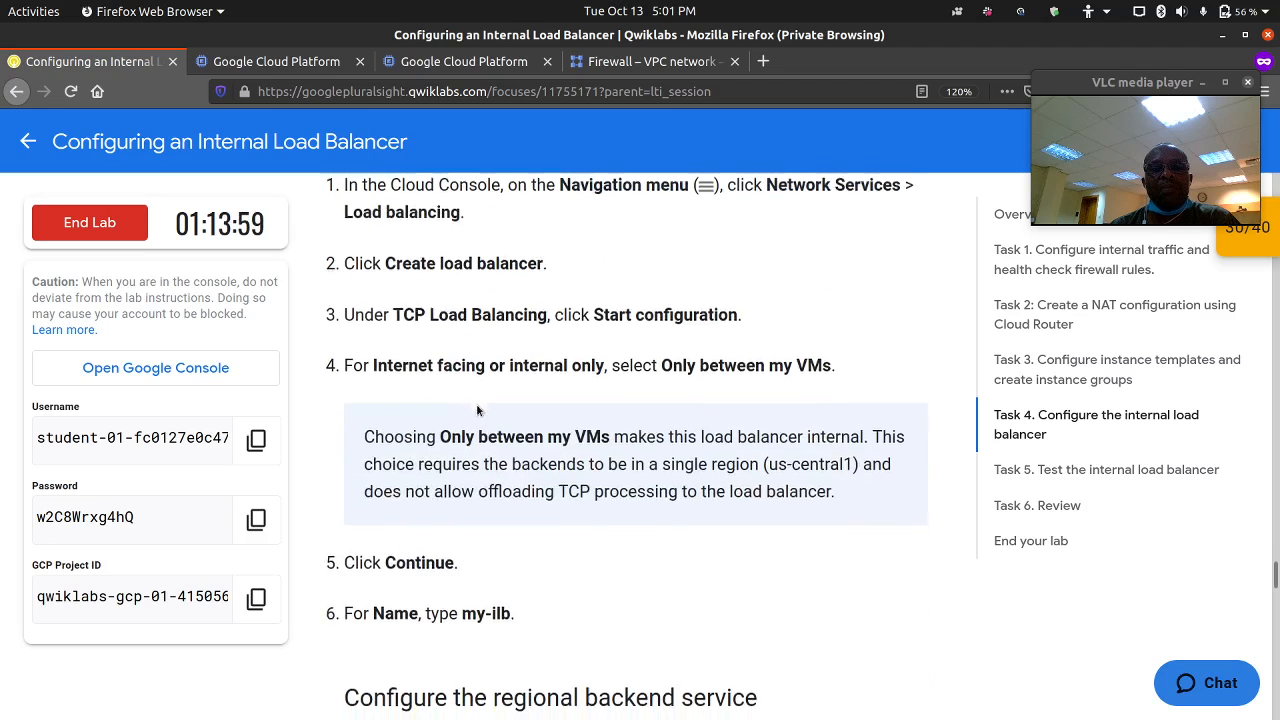
{"action": "left_click", "coordinate": [290, 64]}
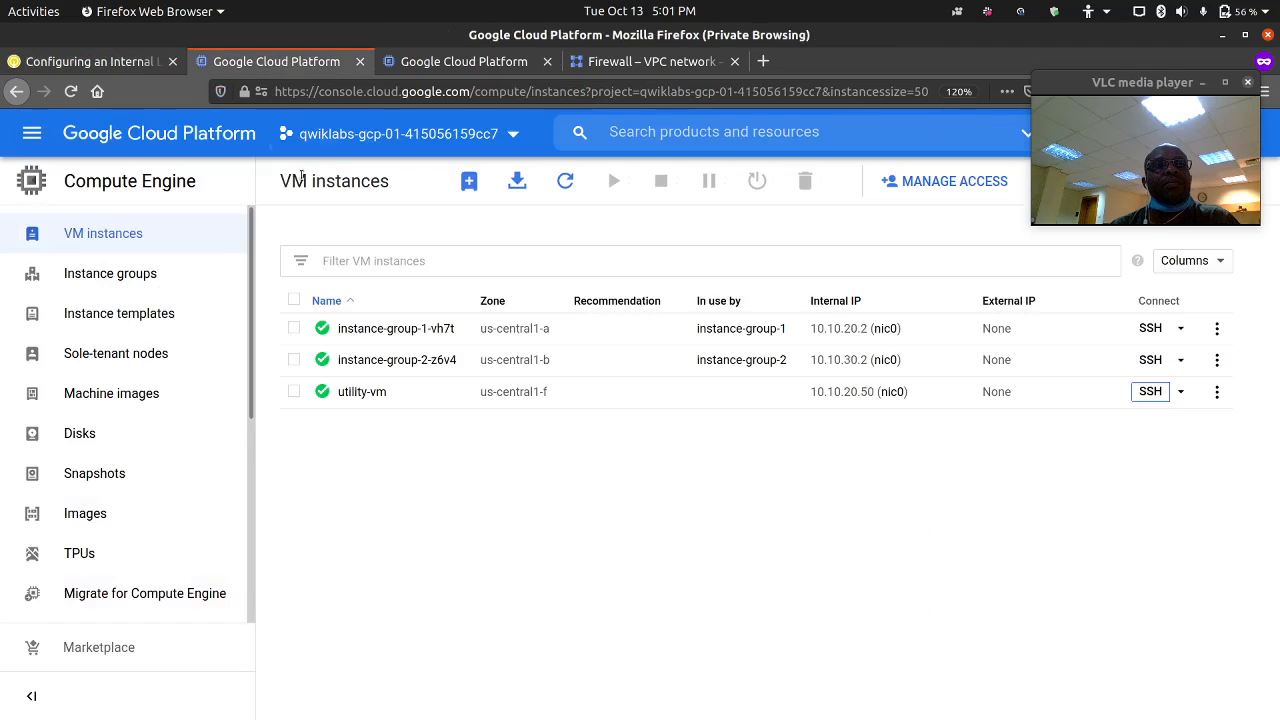
{"action": "left_click", "coordinate": [31, 133]}
{"action": "scroll", "coordinate": [198, 495], "scroll_direction": "down", "scroll_amount": 10}
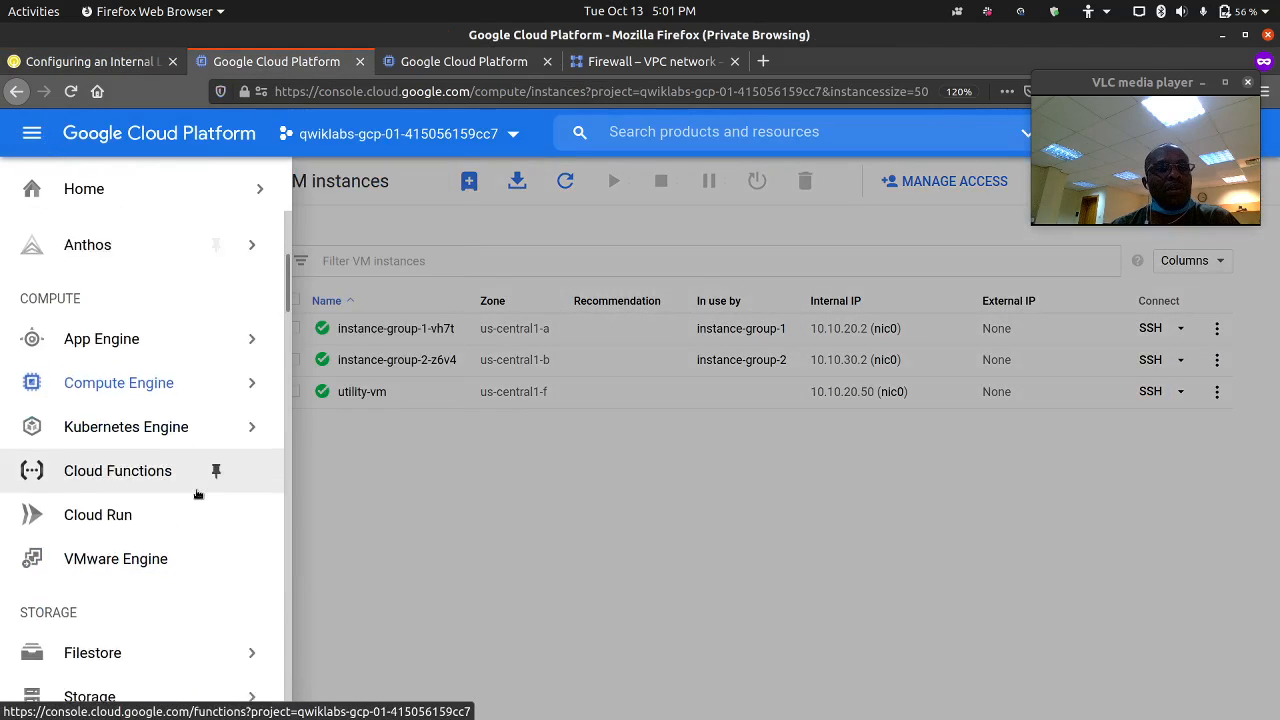
{"action": "scroll", "coordinate": [197, 494], "scroll_direction": "down", "scroll_amount": 8}
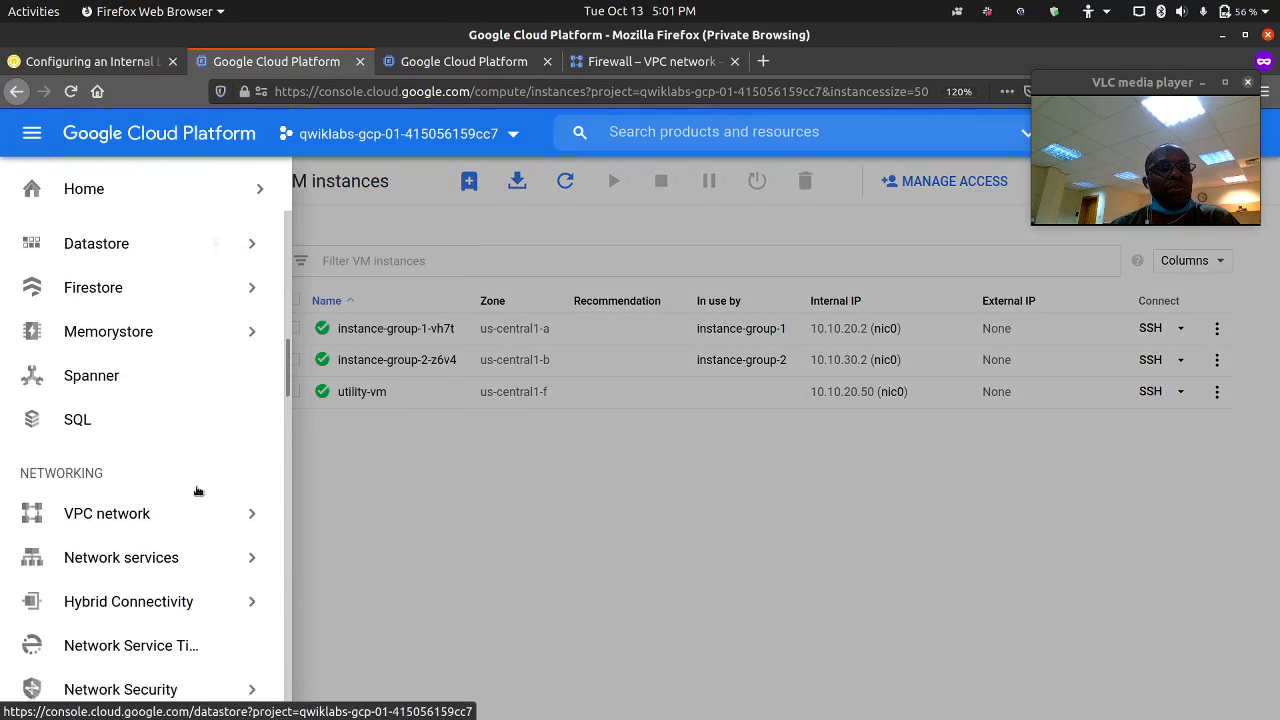
{"action": "mouse_move", "coordinate": [176, 441]}
{"action": "mouse_move", "coordinate": [200, 489]}
{"action": "left_click", "coordinate": [296, 497]}
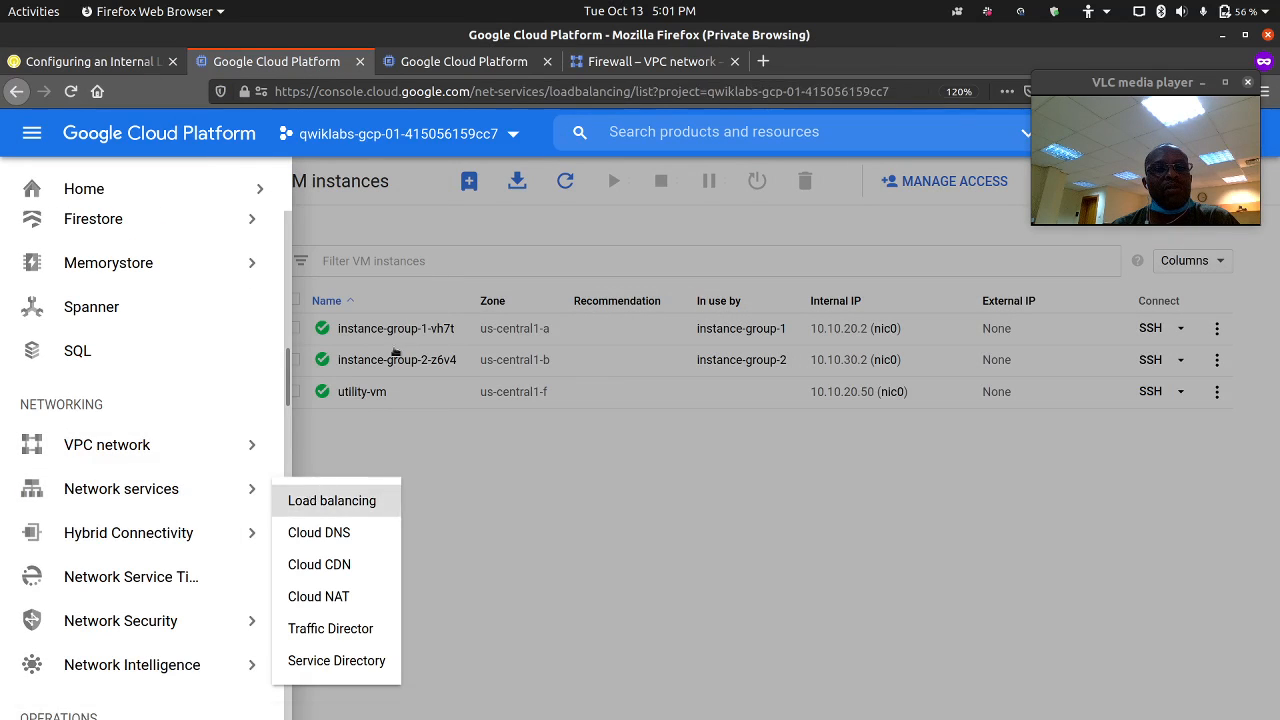
Check the lab's steps for starting the TCP load balancer configuration and naming it, and return to the console's Load balancing page.
{"action": "left_click", "coordinate": [110, 68]}
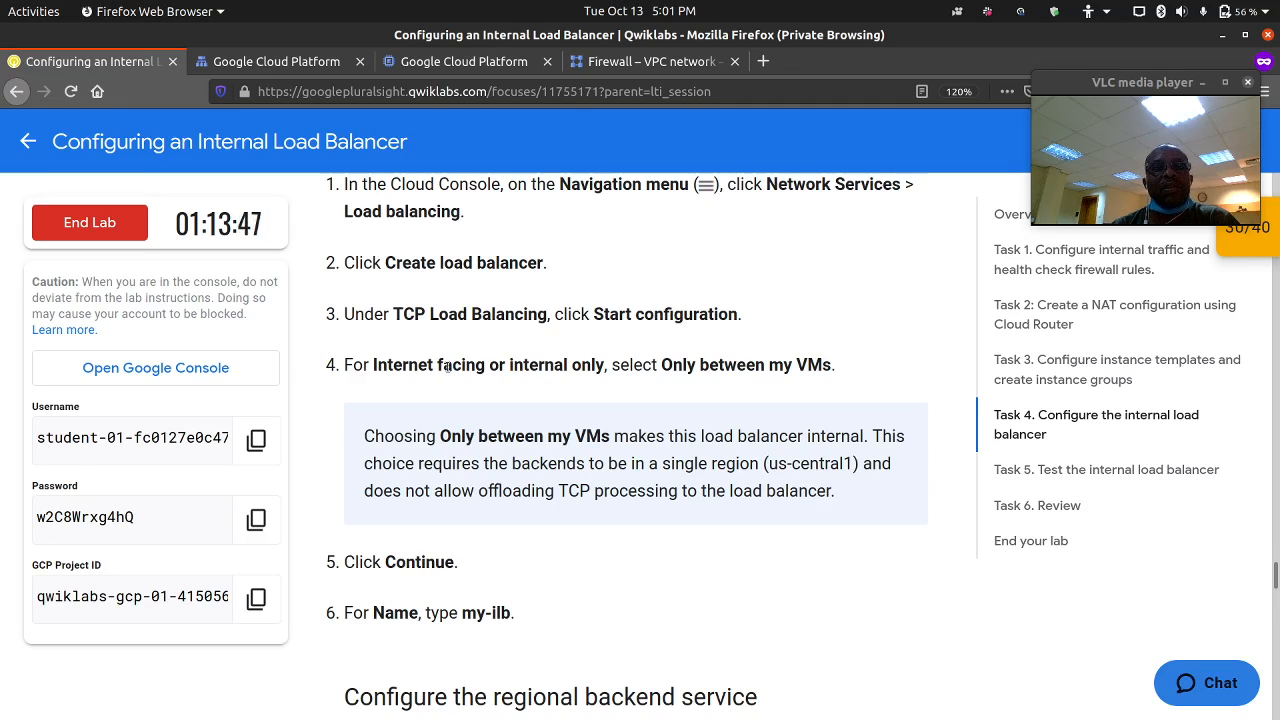
{"action": "scroll", "coordinate": [448, 368], "scroll_direction": "down", "scroll_amount": 3}
{"action": "left_click_drag", "start_coordinate": [462, 405], "coordinate": [512, 405]}
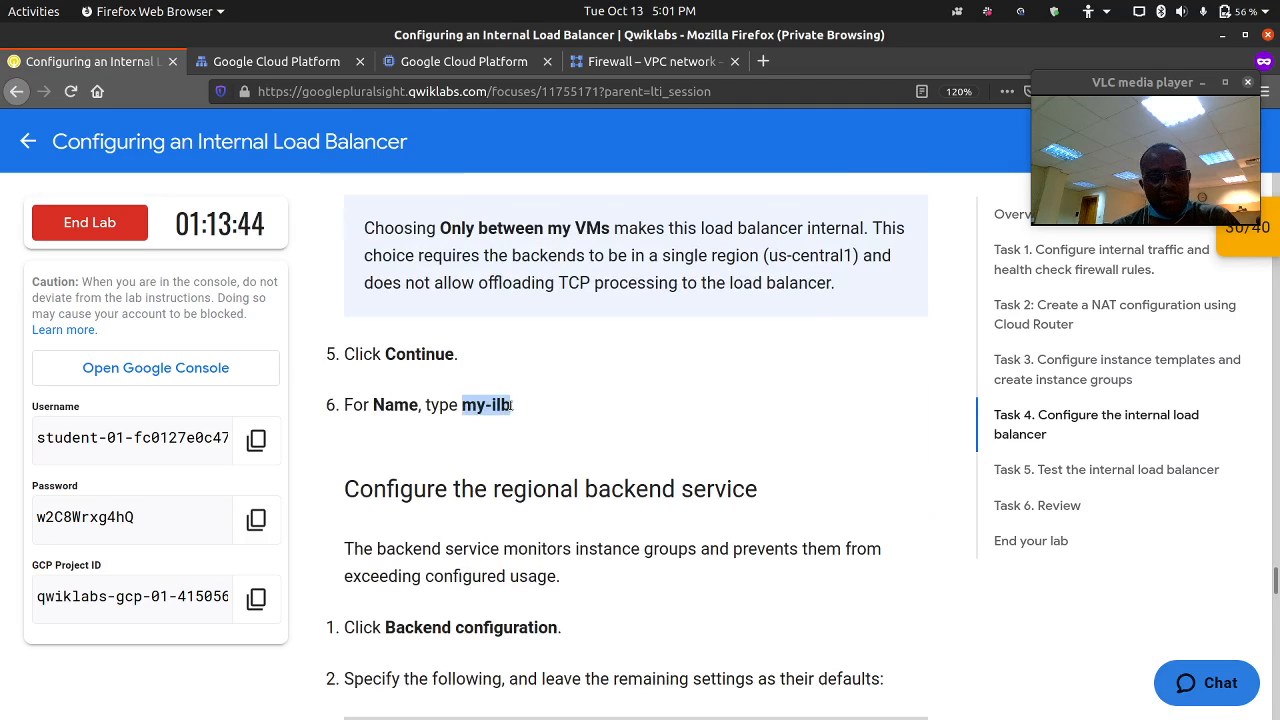
{"action": "left_click", "coordinate": [489, 350]}
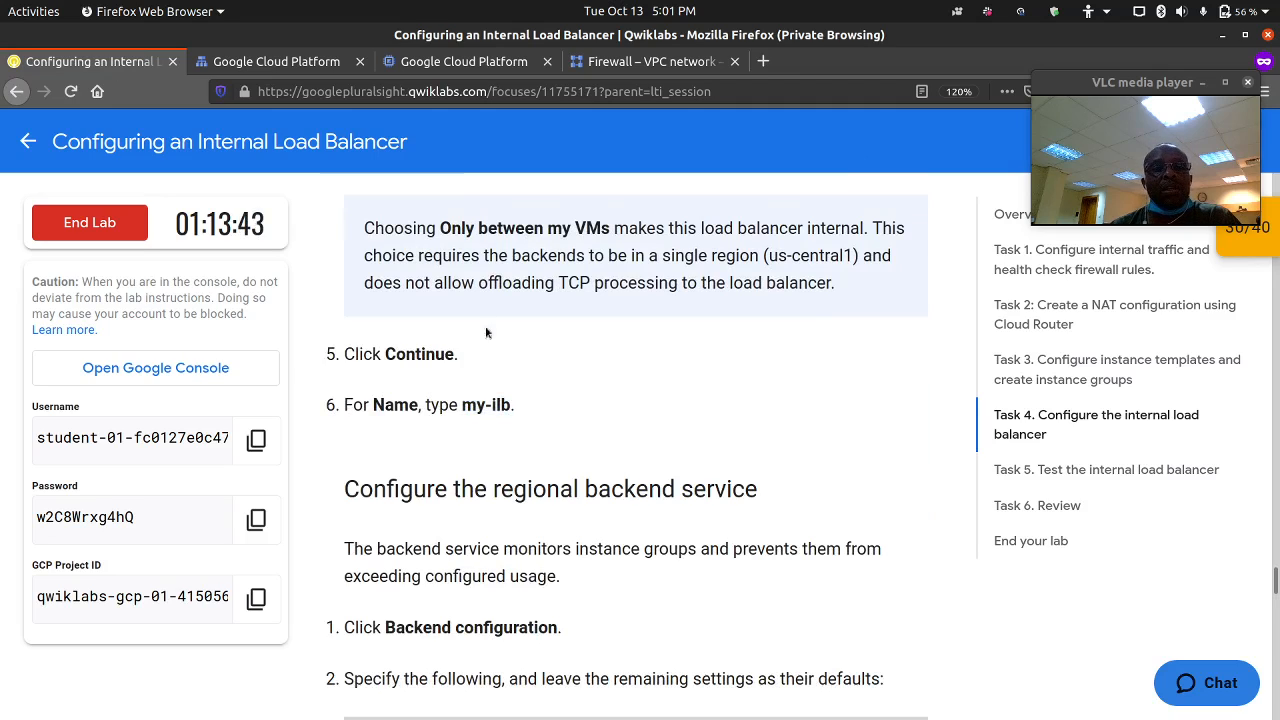
{"action": "left_click", "coordinate": [320, 64]}
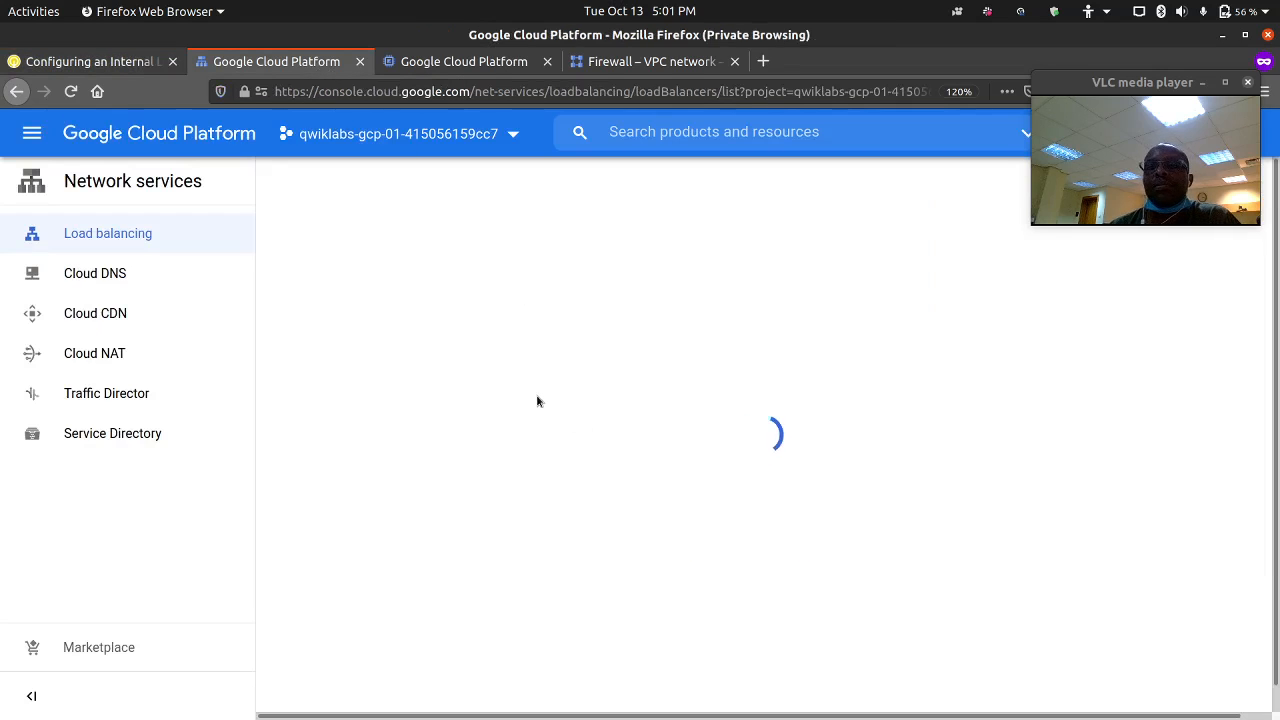
Create a load balancer using TCP Load Balancing, set to only between my VMs in a single region, and continue to its configuration.
{"action": "left_click", "coordinate": [614, 457]}
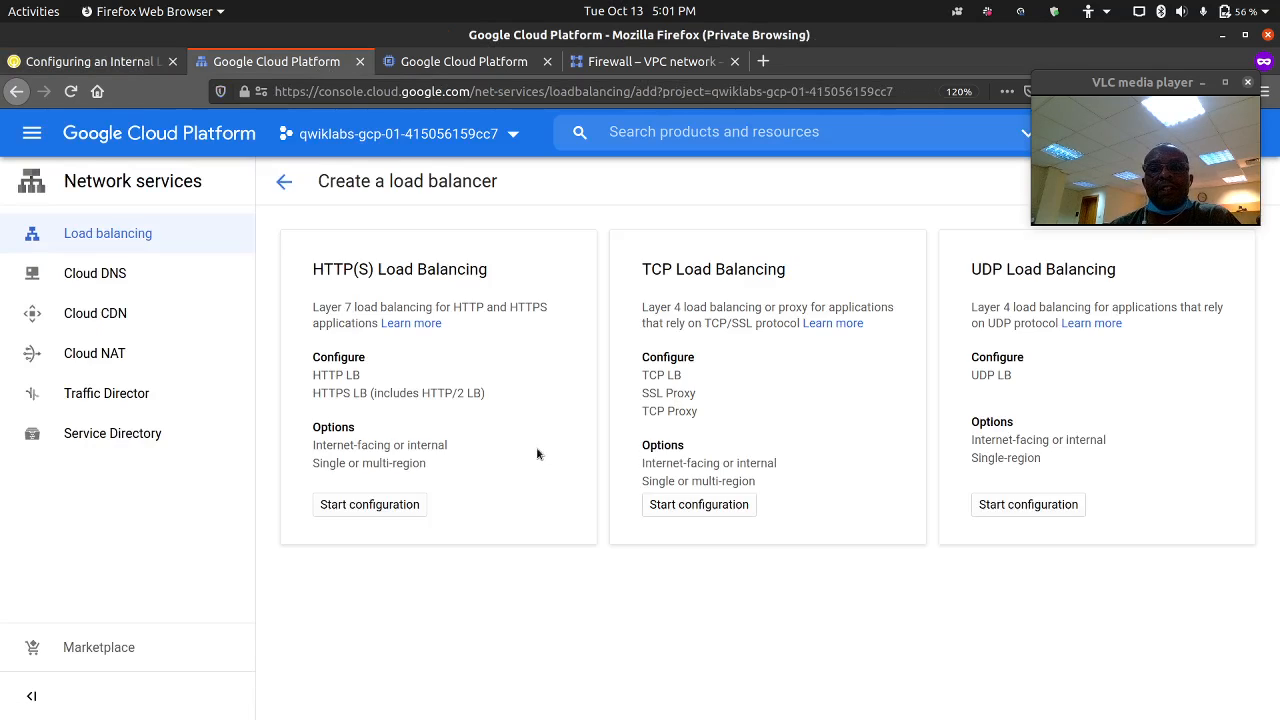
{"action": "left_click", "coordinate": [730, 508]}
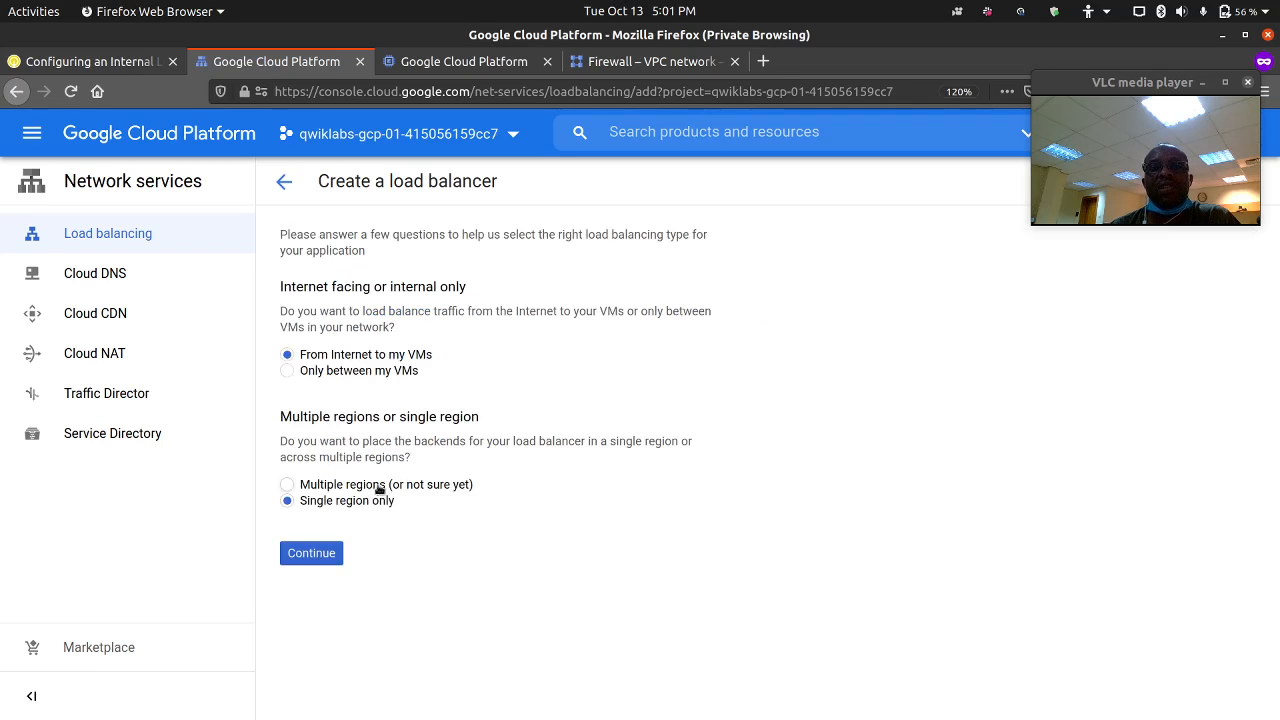
{"action": "left_click", "coordinate": [363, 371]}
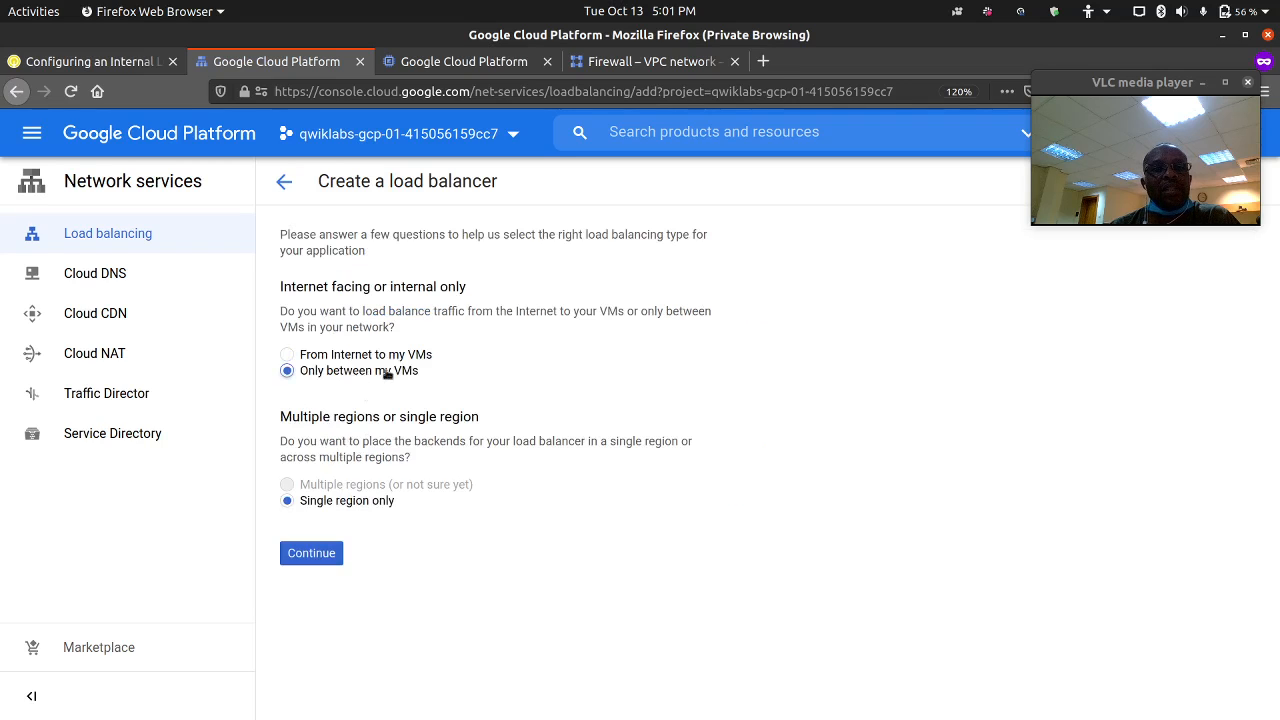
{"action": "left_click", "coordinate": [318, 555]}
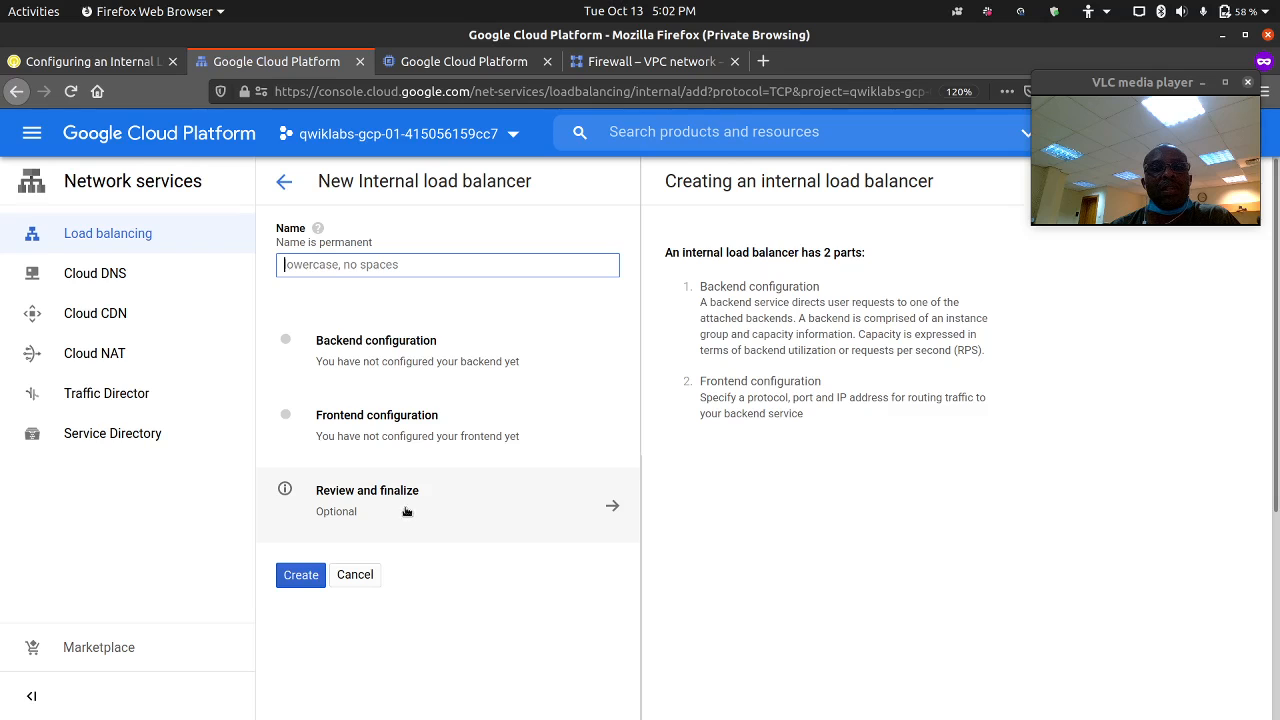
Go back to the load balancer type choice and restart the TCP configuration with Only between my VMs.
{"action": "left_click", "coordinate": [283, 182]}
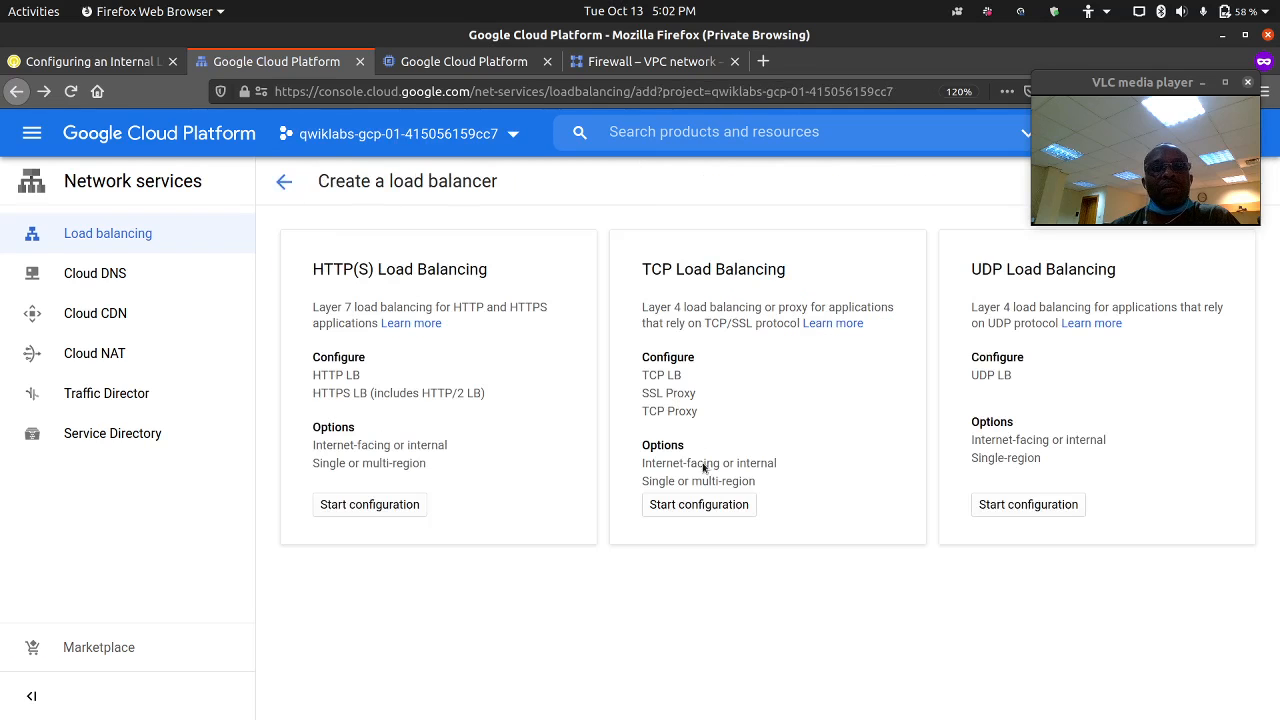
{"action": "left_click", "coordinate": [703, 504]}
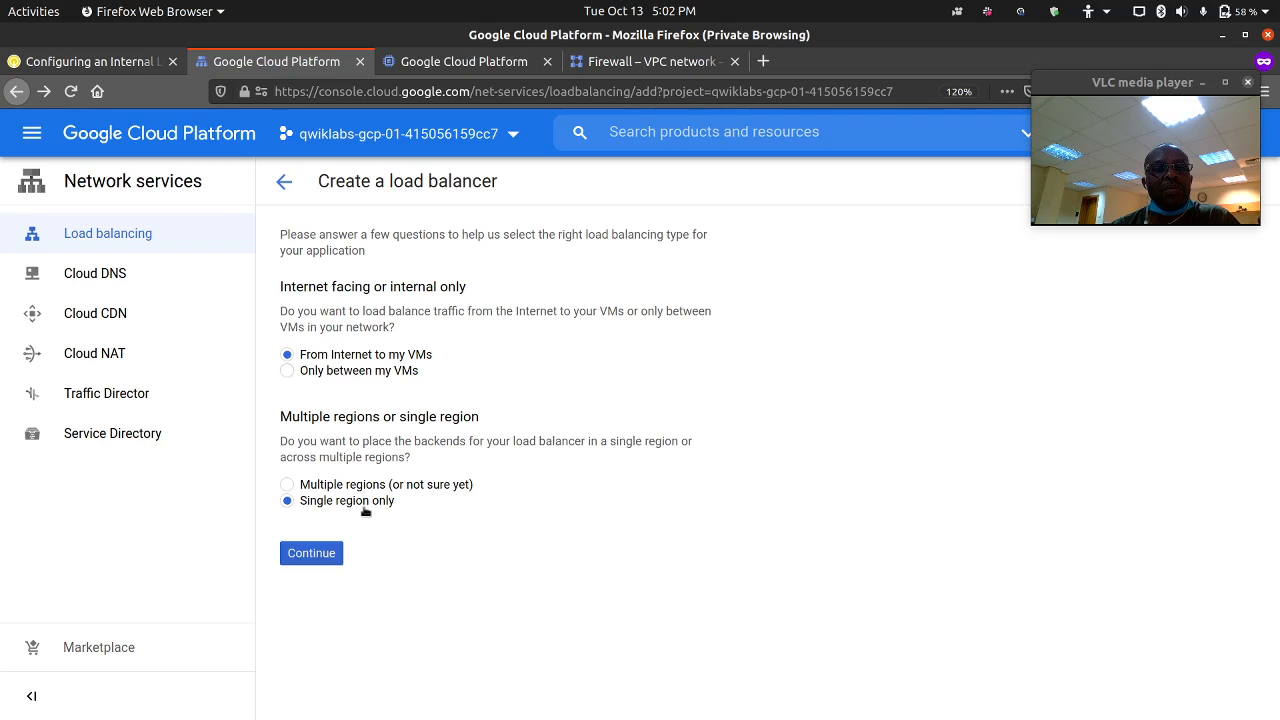
{"action": "left_click", "coordinate": [337, 370]}
{"action": "left_click", "coordinate": [326, 556]}
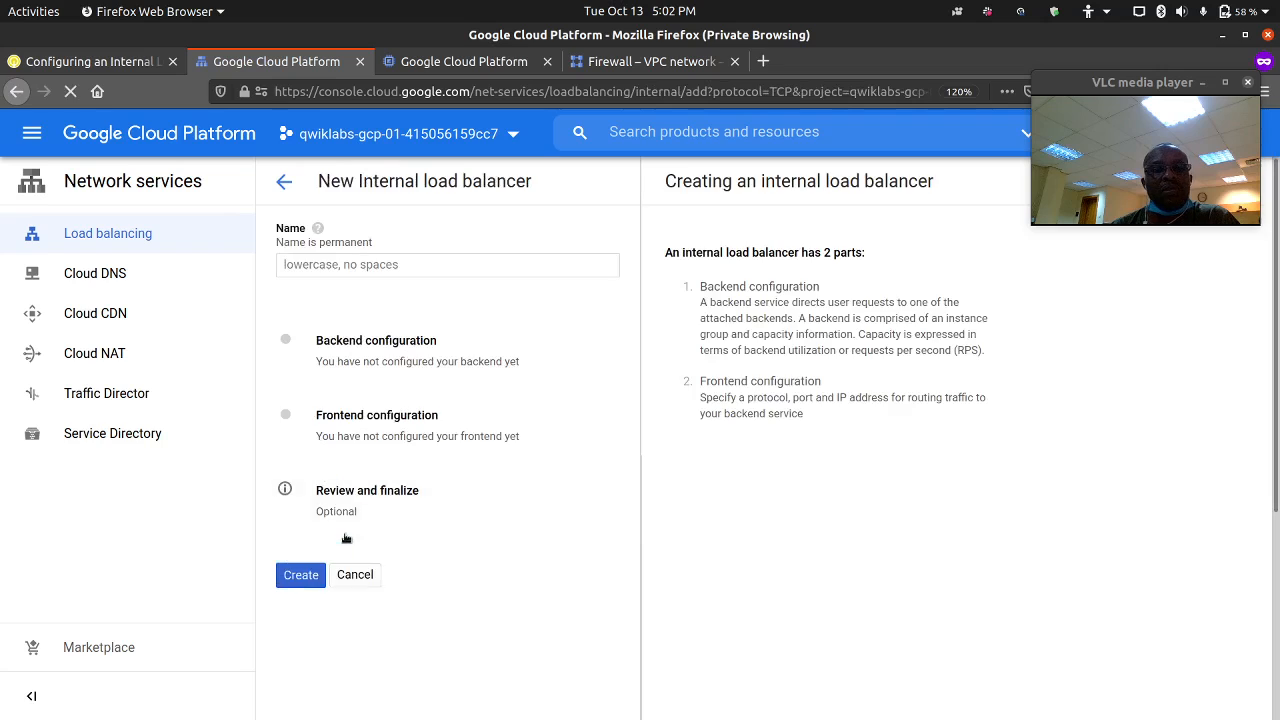
Name the new internal load balancer my-ilb and open its backend configuration.
{"action": "left_click", "coordinate": [423, 265]}
{"action": "type", "text": "my-ilb"}
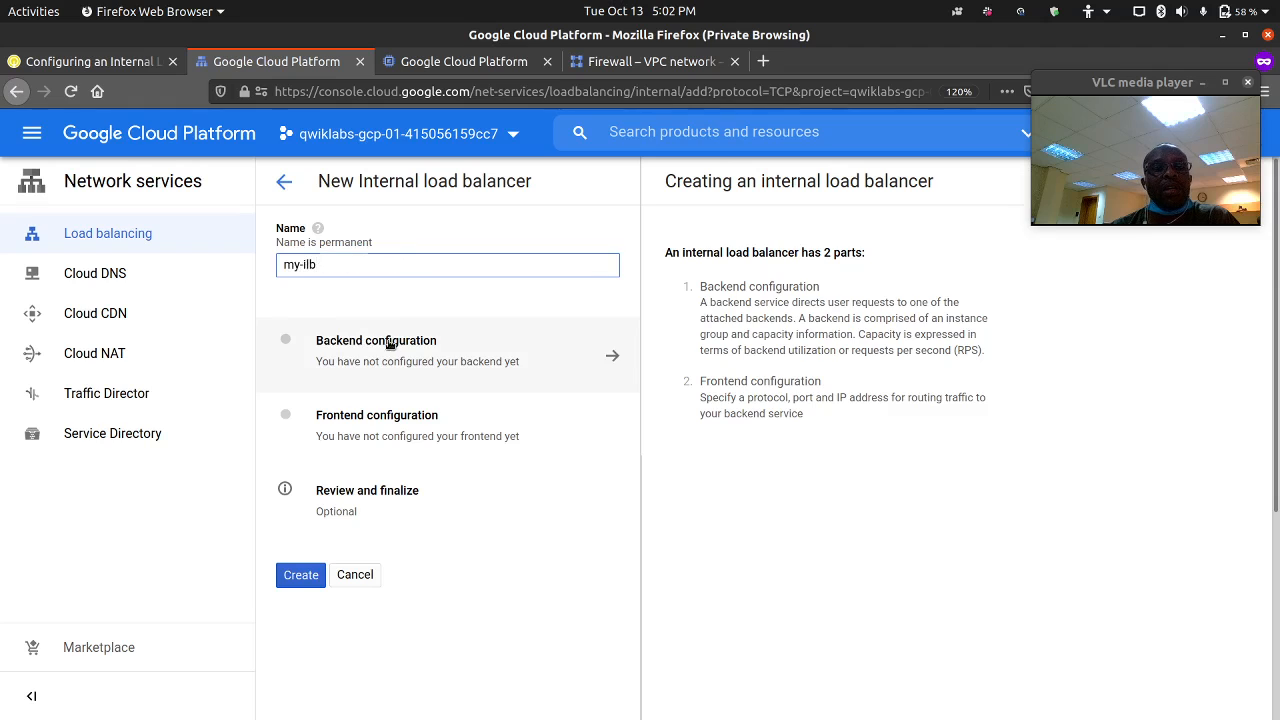
{"action": "left_click", "coordinate": [392, 344]}
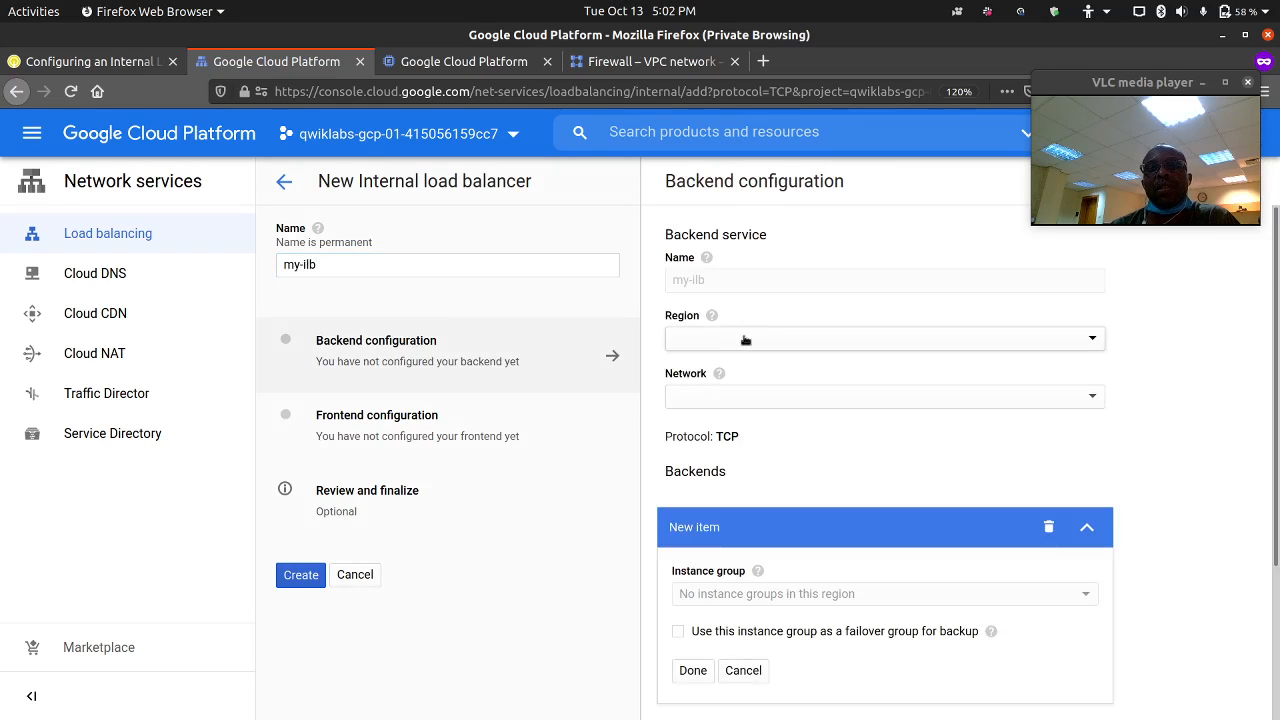
Set the backend service's region to us-central1 and its network to my-internal-app.
{"action": "scroll", "coordinate": [760, 340], "scroll_direction": "down", "scroll_amount": 2}
{"action": "scroll", "coordinate": [770, 320], "scroll_direction": "up", "scroll_amount": 1}
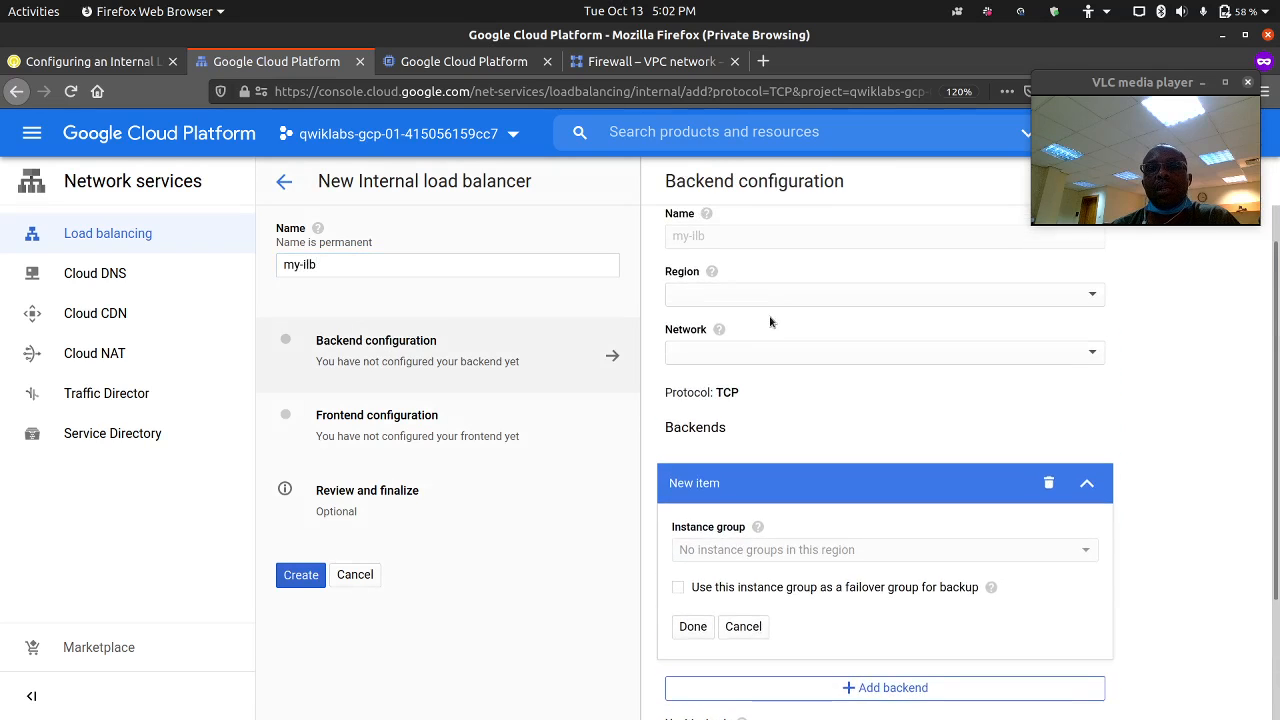
{"action": "left_click", "coordinate": [778, 308]}
{"action": "scroll", "coordinate": [770, 560], "scroll_direction": "down", "scroll_amount": 3}
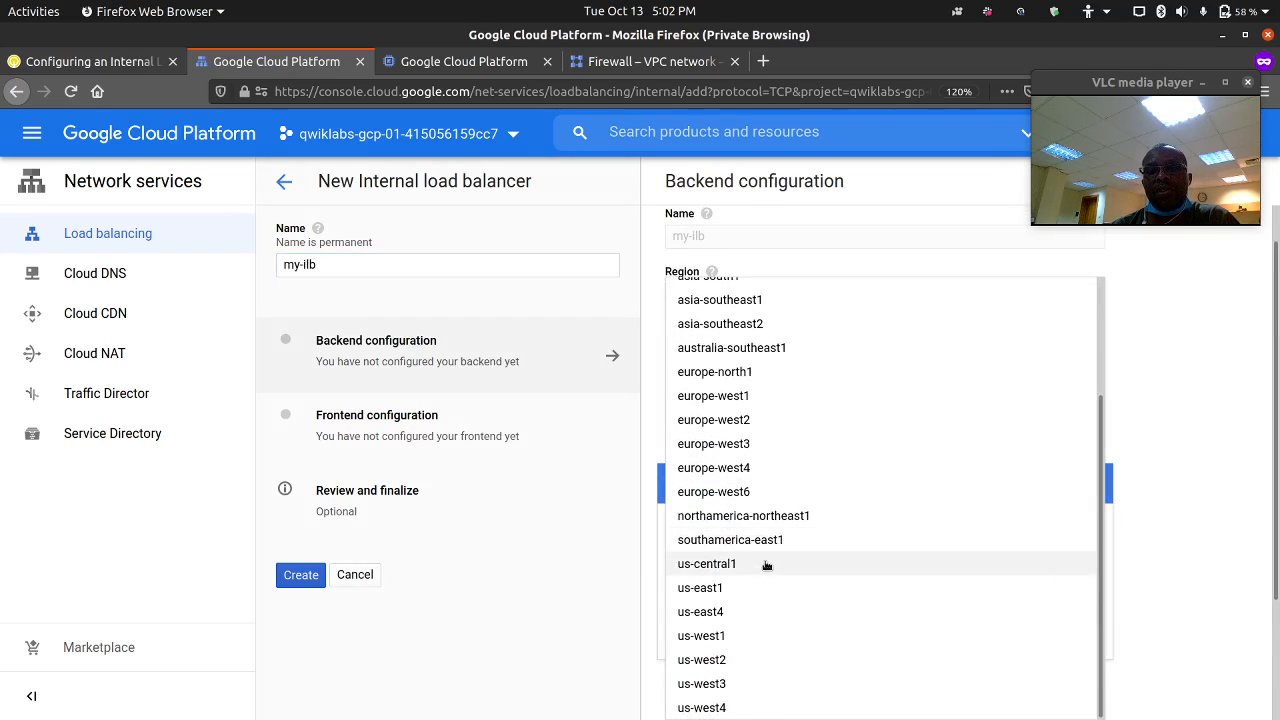
{"action": "left_click", "coordinate": [766, 569]}
{"action": "left_click", "coordinate": [786, 354]}
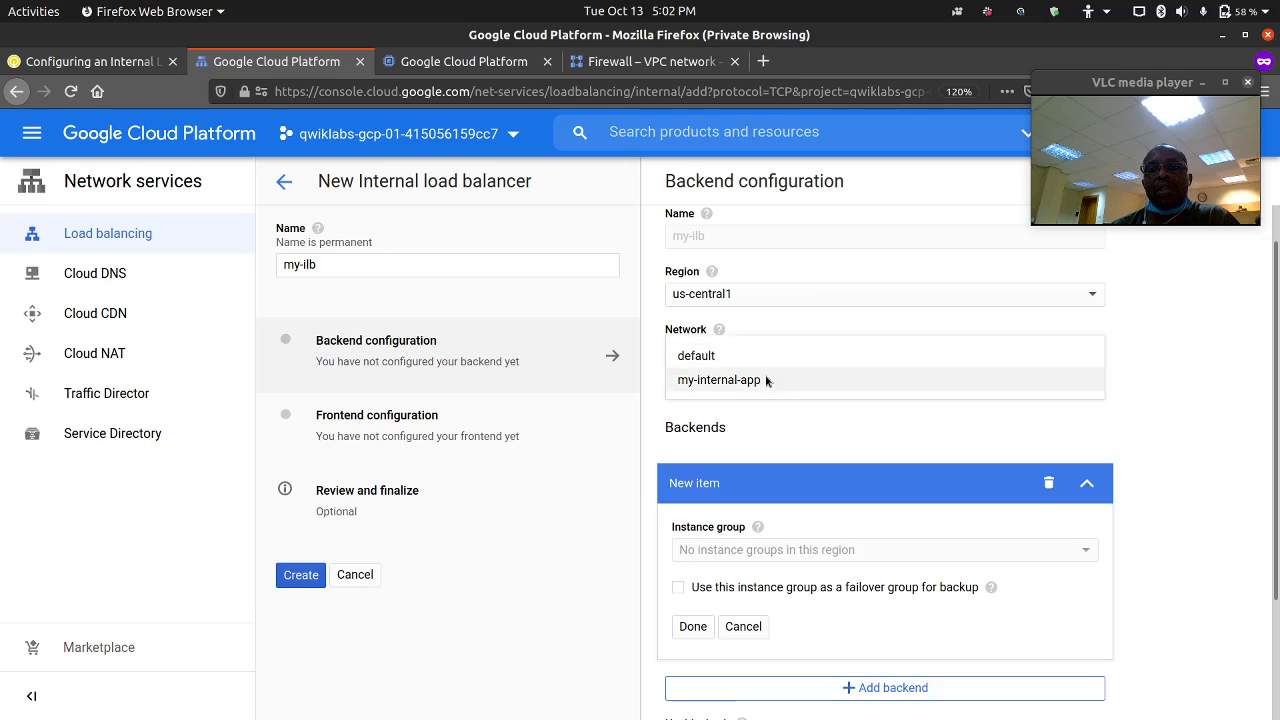
{"action": "left_click", "coordinate": [766, 380]}
Set the first backend's instance group to instance-group-1 (us-central1-a) and finish that backend.
{"action": "scroll", "coordinate": [757, 400], "scroll_direction": "down", "scroll_amount": 2}
{"action": "left_click", "coordinate": [758, 424]}
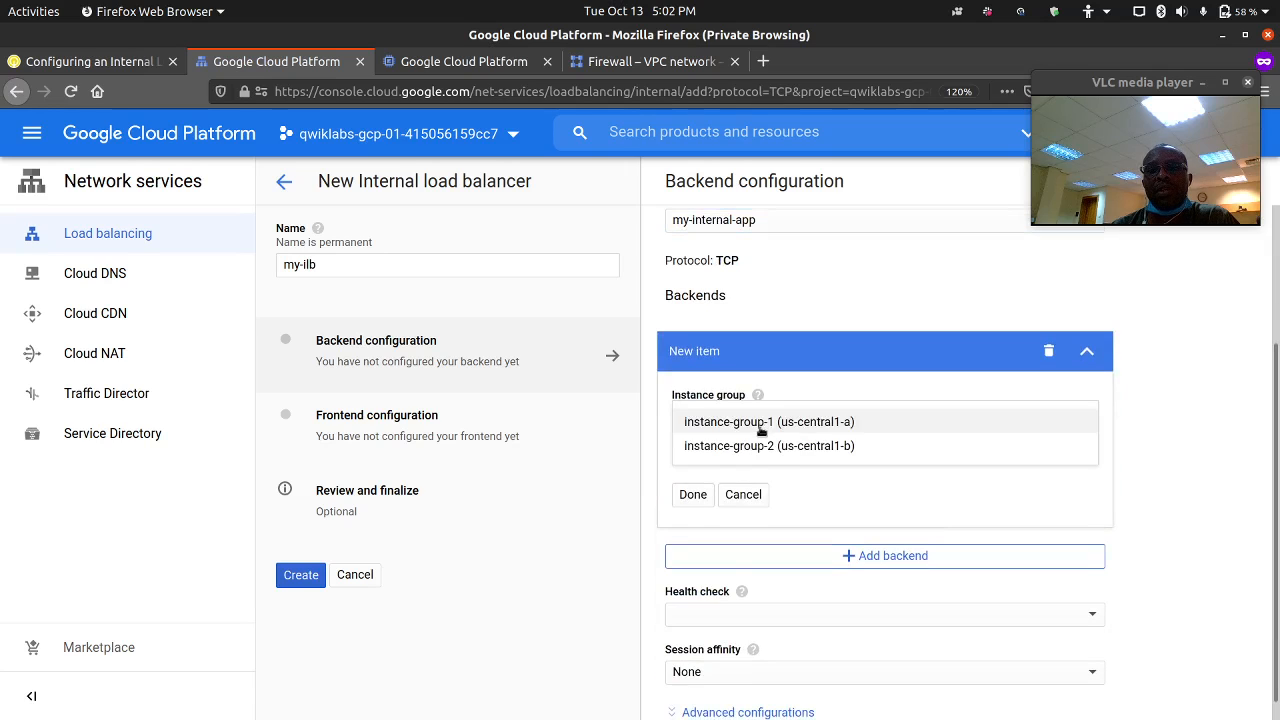
{"action": "left_click", "coordinate": [760, 424]}
{"action": "left_click", "coordinate": [693, 494]}
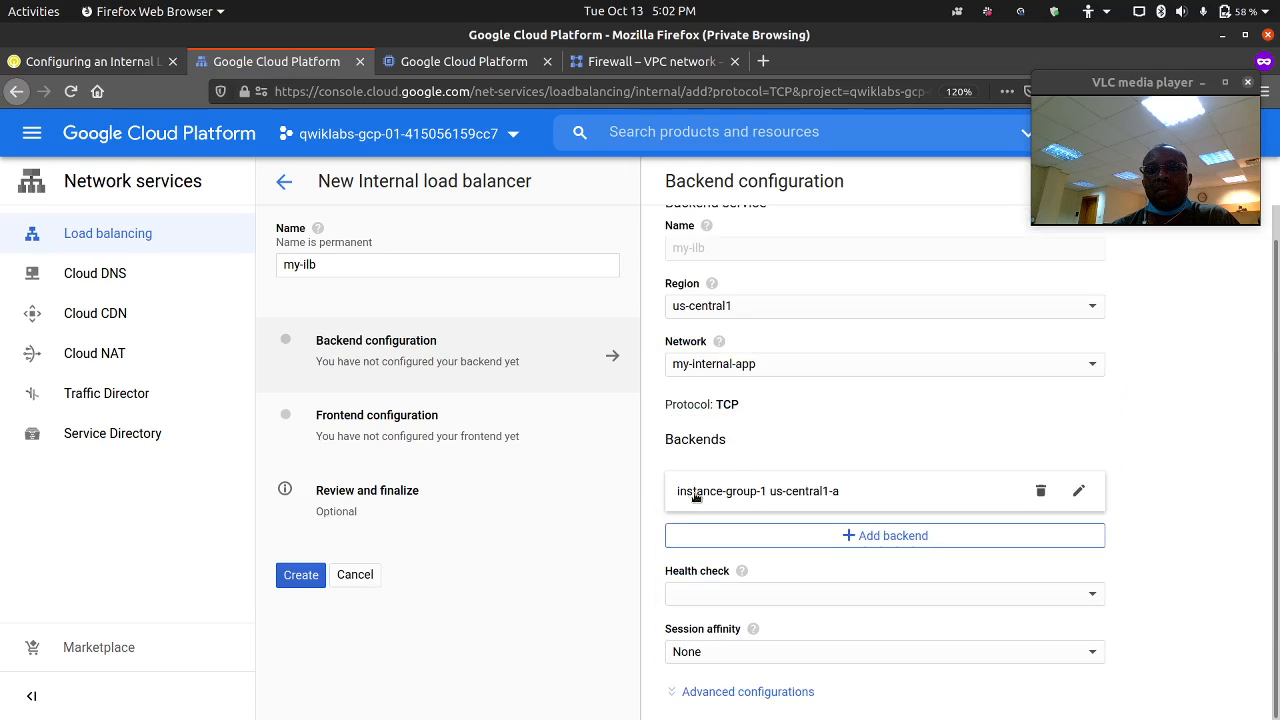
Add a second backend that uses instance-group-2 (us-central1-b).
{"action": "left_click", "coordinate": [820, 535]}
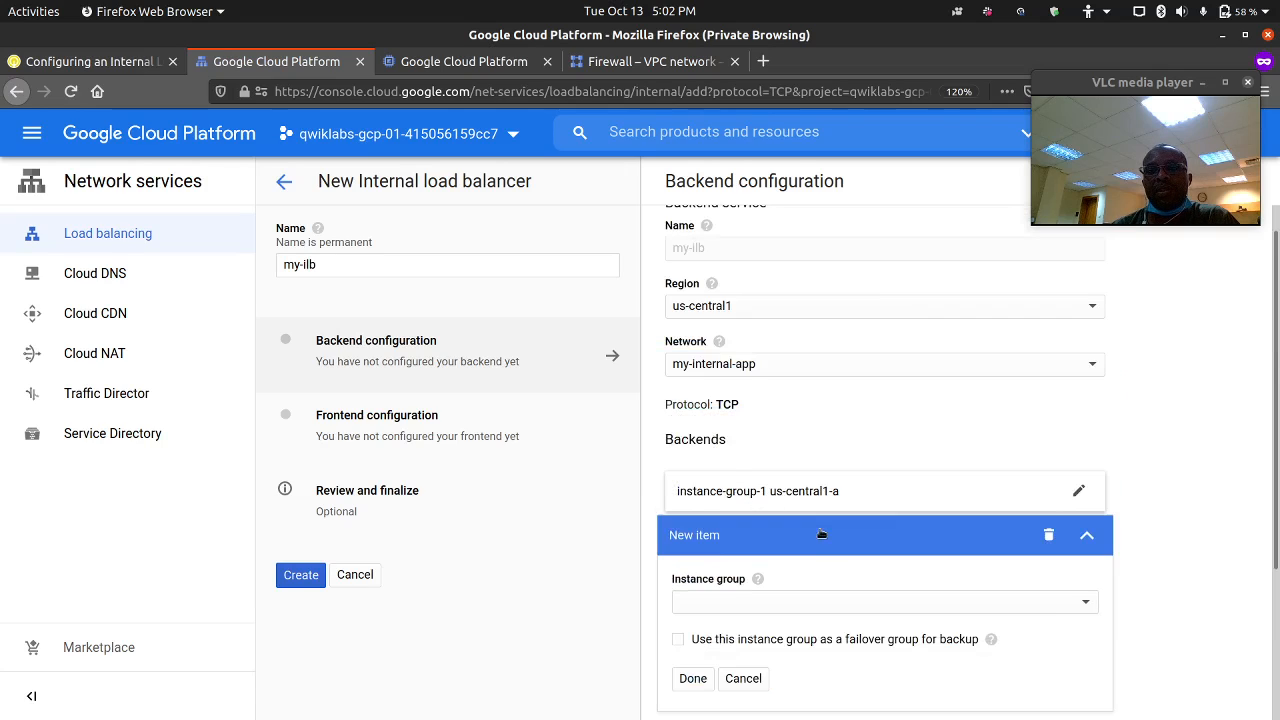
{"action": "left_click", "coordinate": [745, 601]}
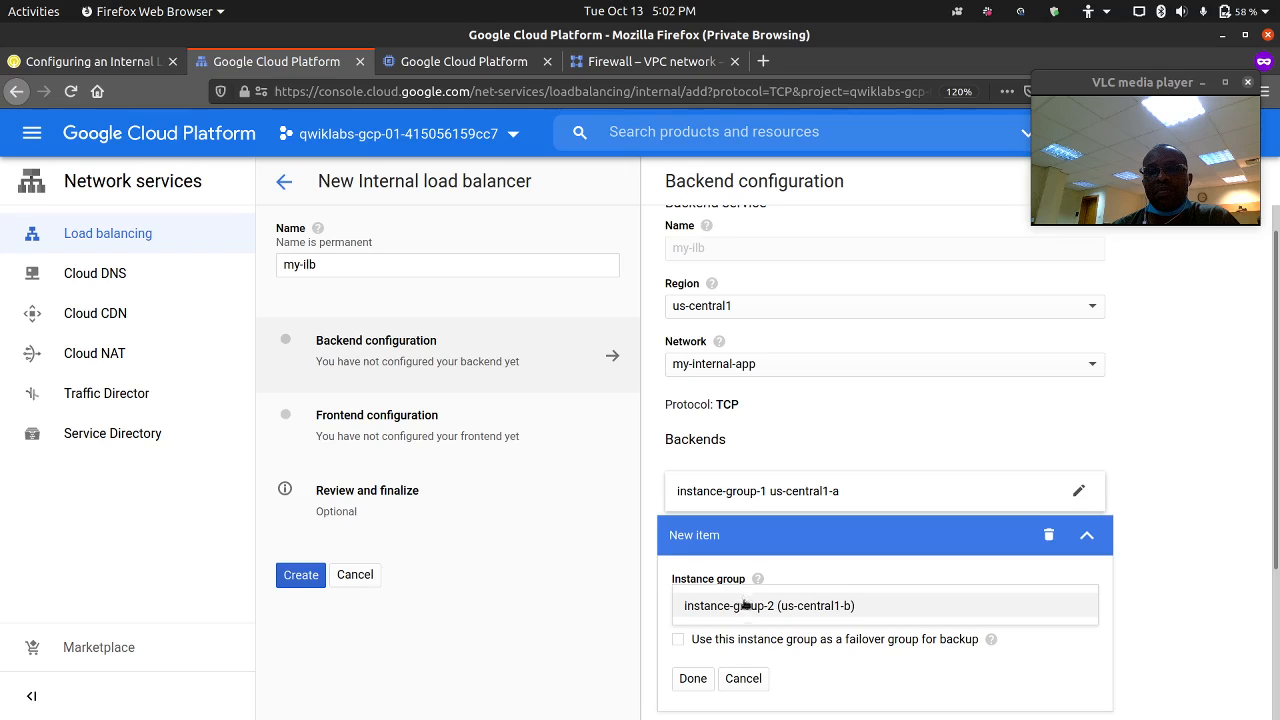
{"action": "left_click", "coordinate": [746, 603]}
{"action": "scroll", "coordinate": [864, 552], "scroll_direction": "down", "scroll_amount": 1}
{"action": "scroll", "coordinate": [864, 552], "scroll_direction": "down", "scroll_amount": 2}
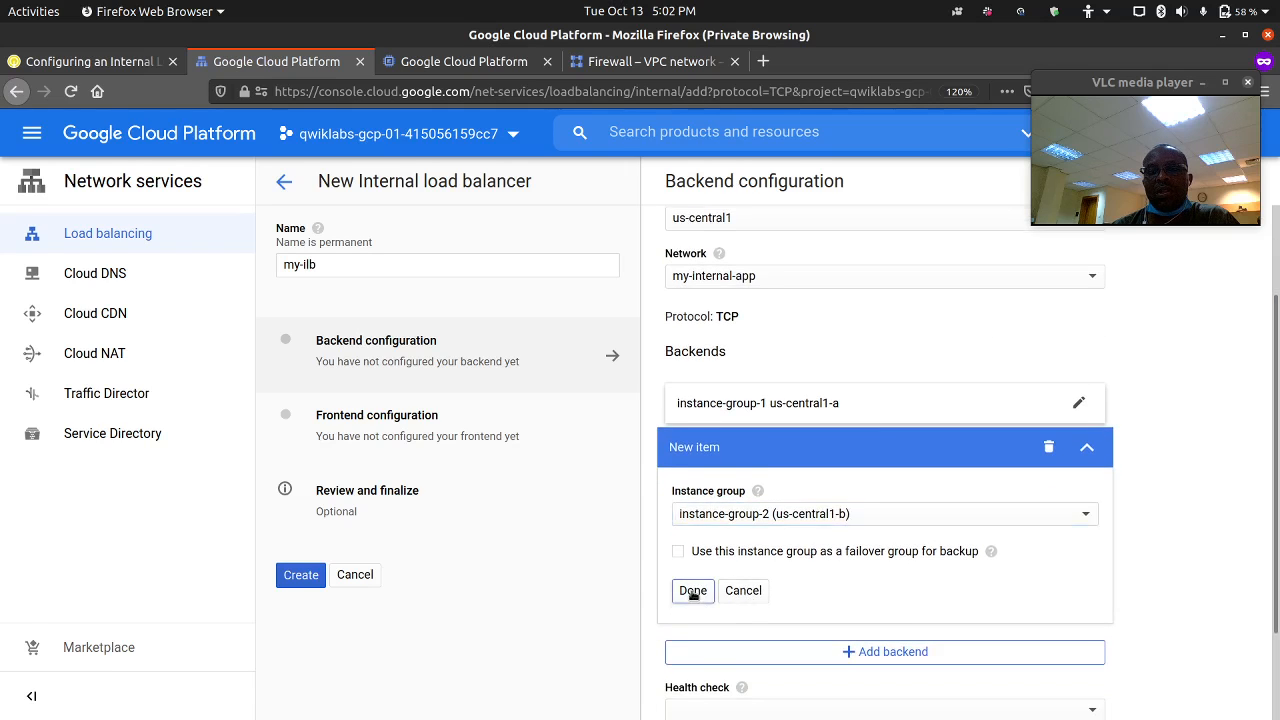
{"action": "left_click", "coordinate": [691, 589]}
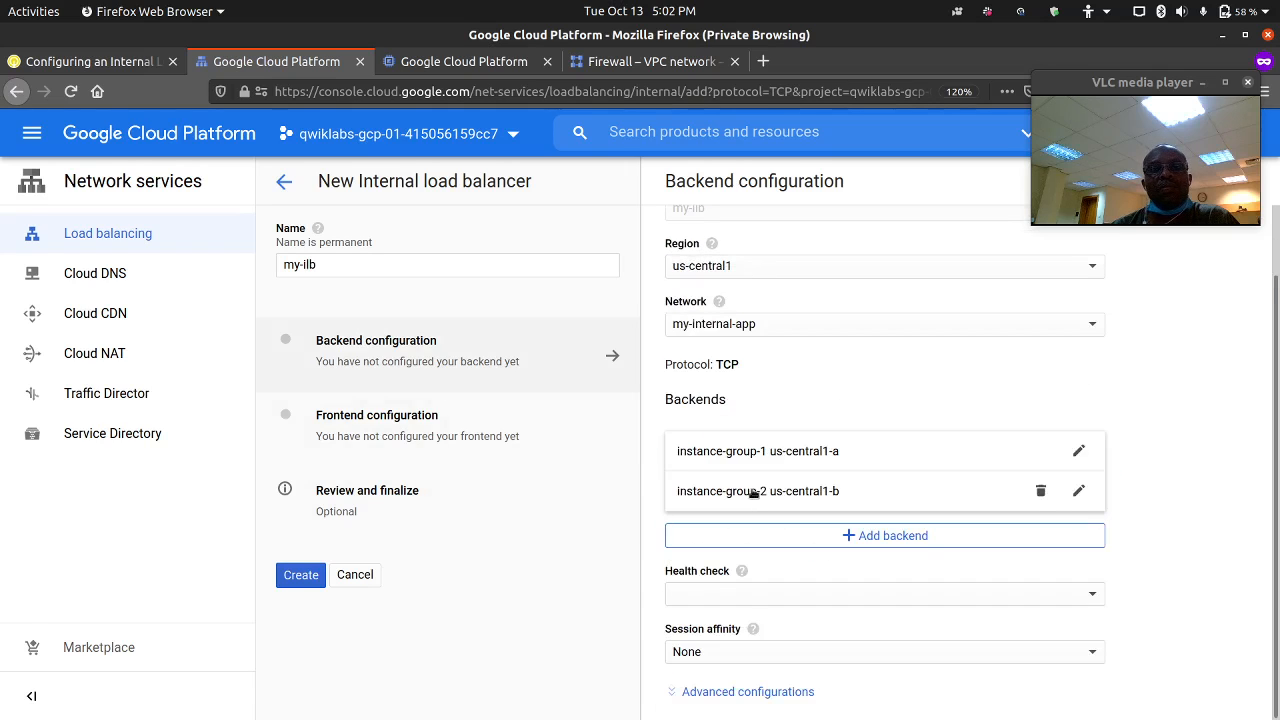
Start creating a health check for the backend service and find its required settings in the lab instructions.
{"action": "left_click", "coordinate": [765, 598]}
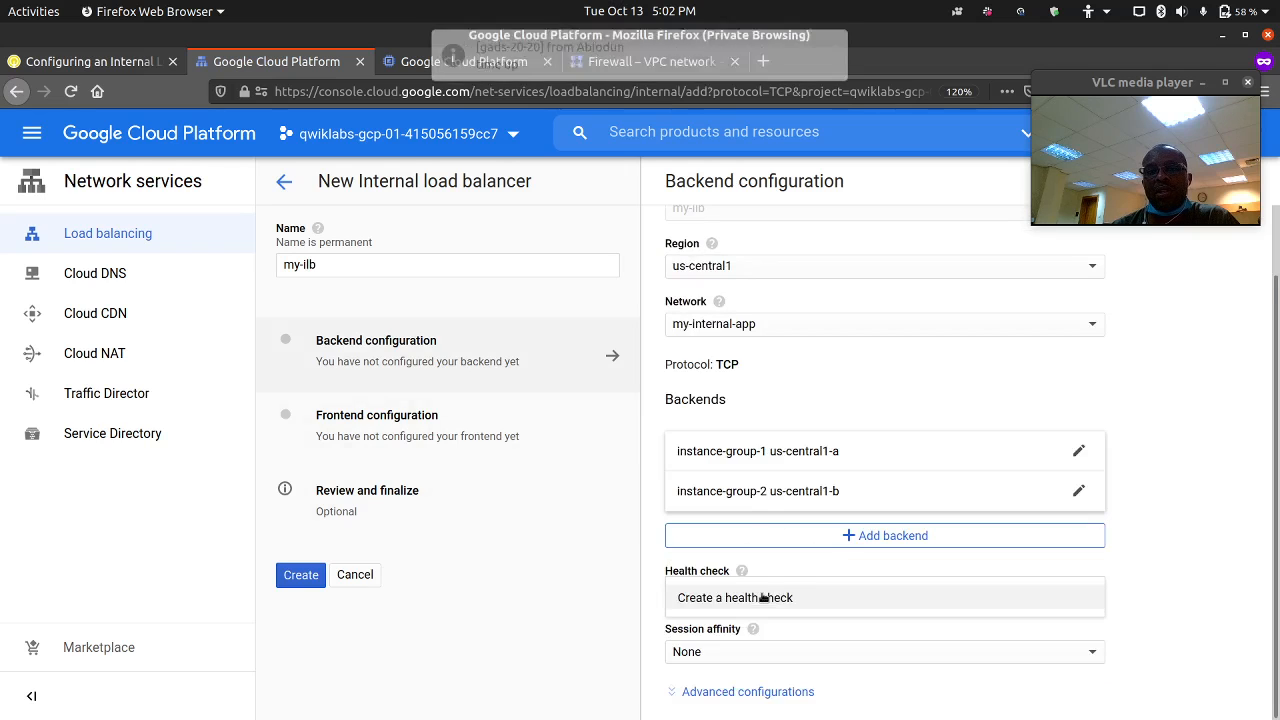
{"action": "left_click", "coordinate": [749, 598]}
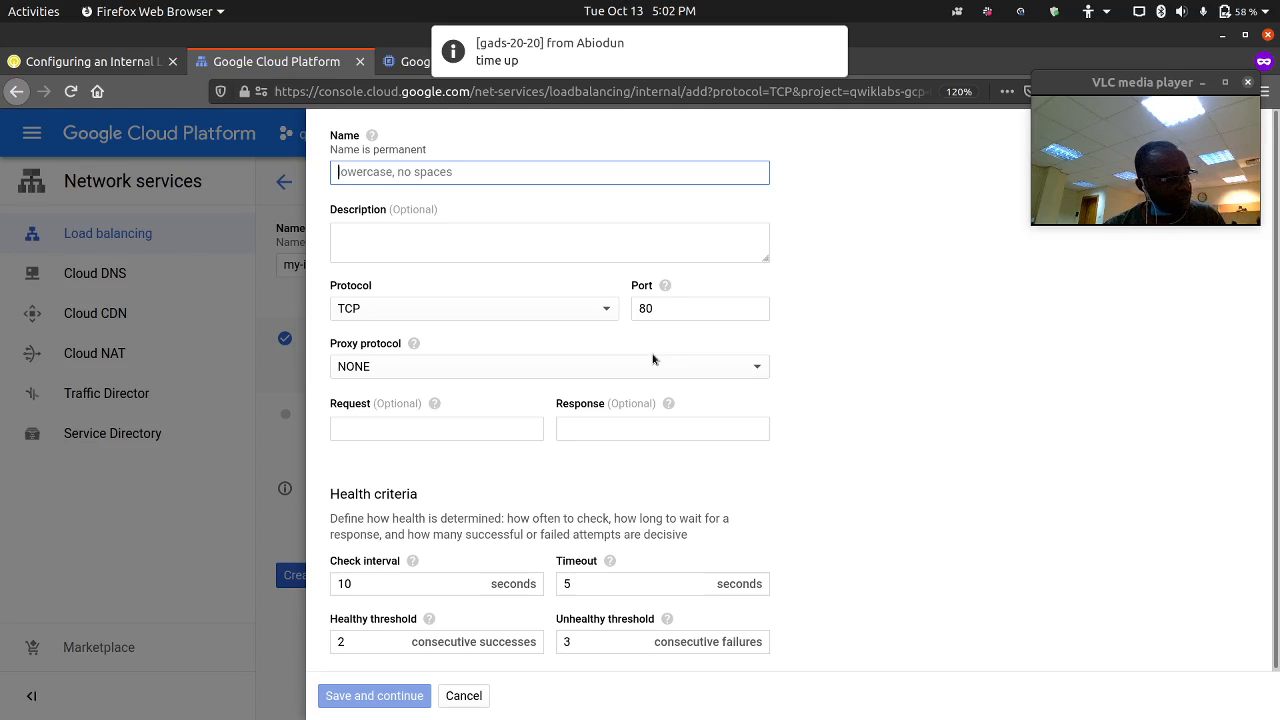
{"action": "left_click", "coordinate": [128, 65]}
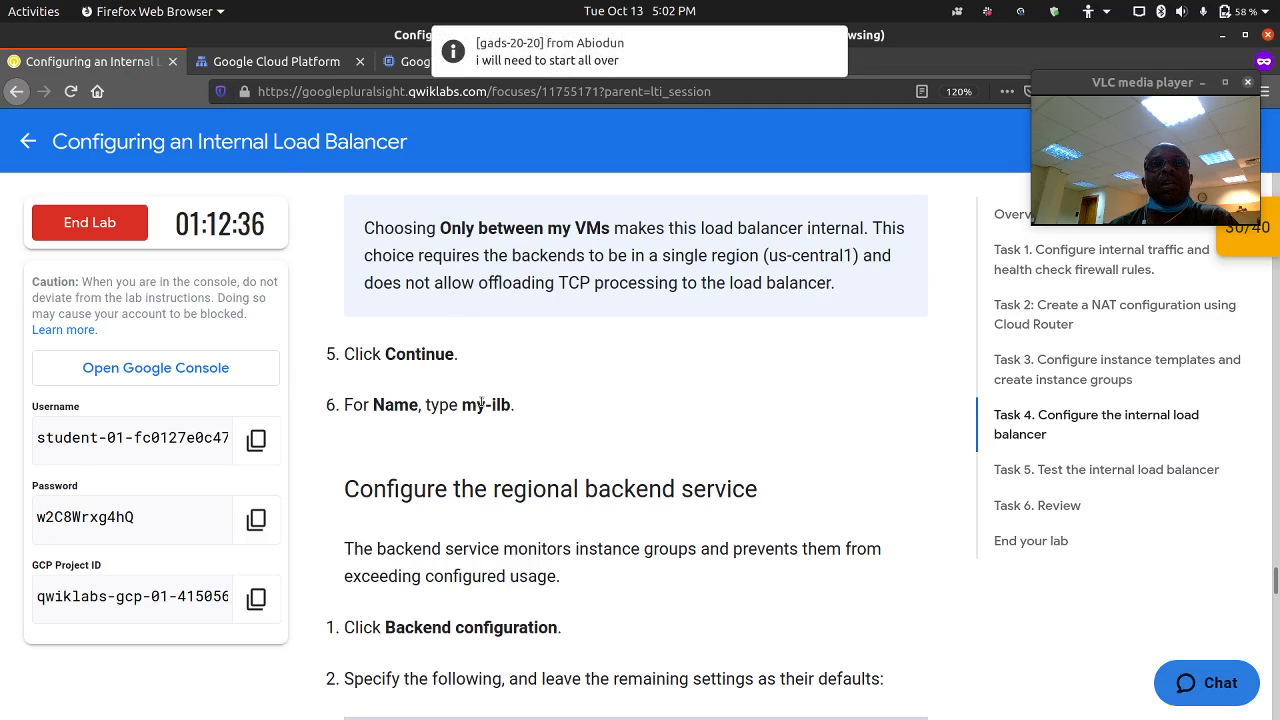
{"action": "scroll", "coordinate": [483, 404], "scroll_direction": "down", "scroll_amount": 2}
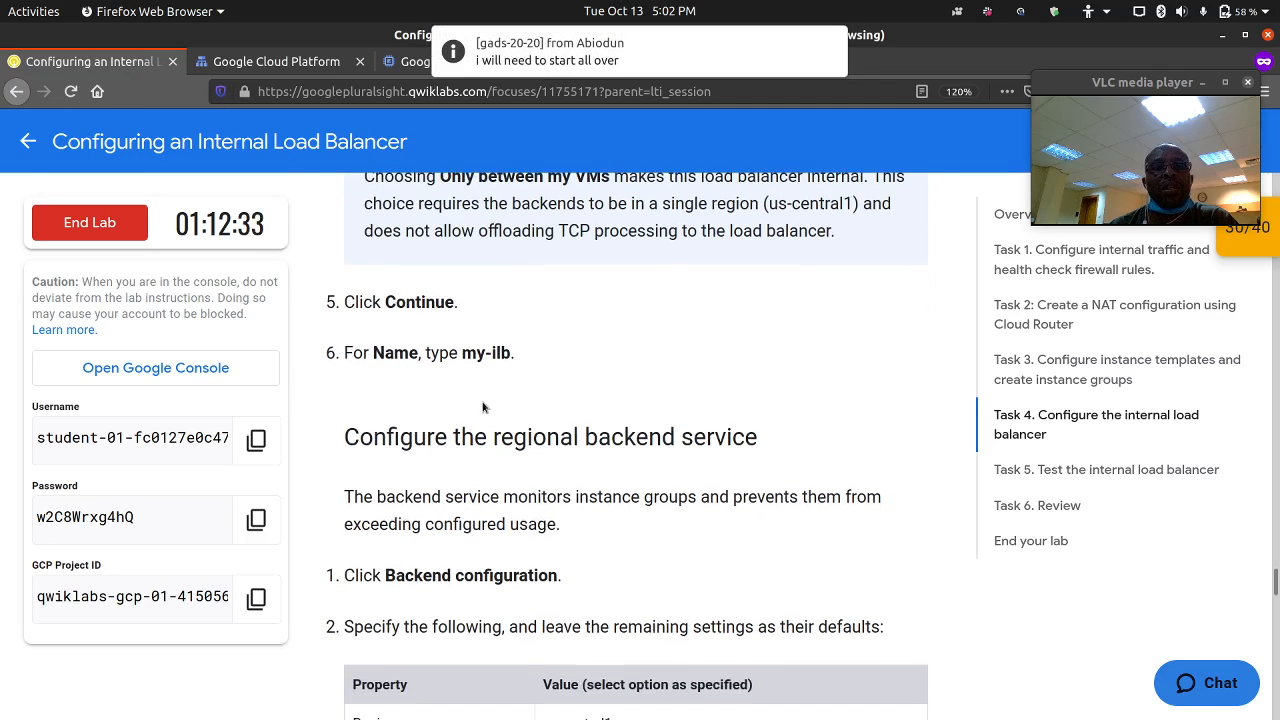
{"action": "scroll", "coordinate": [483, 406], "scroll_direction": "down", "scroll_amount": 2}
{"action": "scroll", "coordinate": [483, 406], "scroll_direction": "down", "scroll_amount": 3}
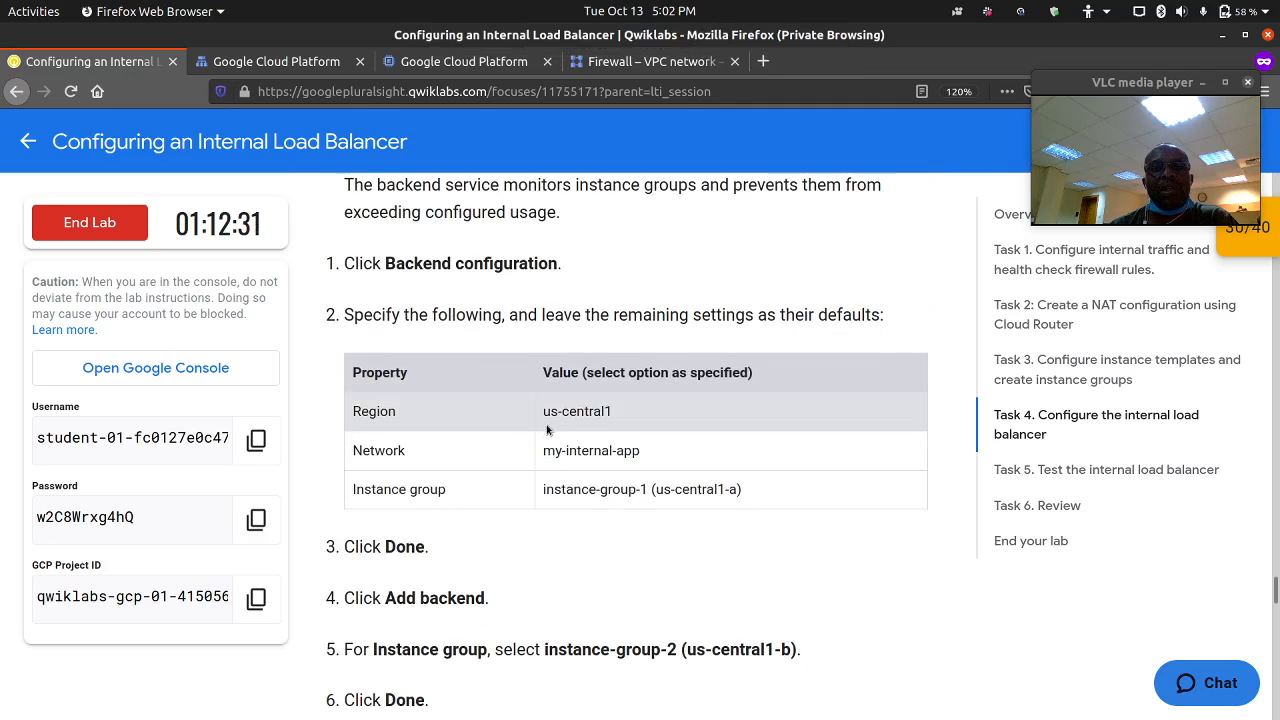
{"action": "scroll", "coordinate": [552, 426], "scroll_direction": "down", "scroll_amount": 15}
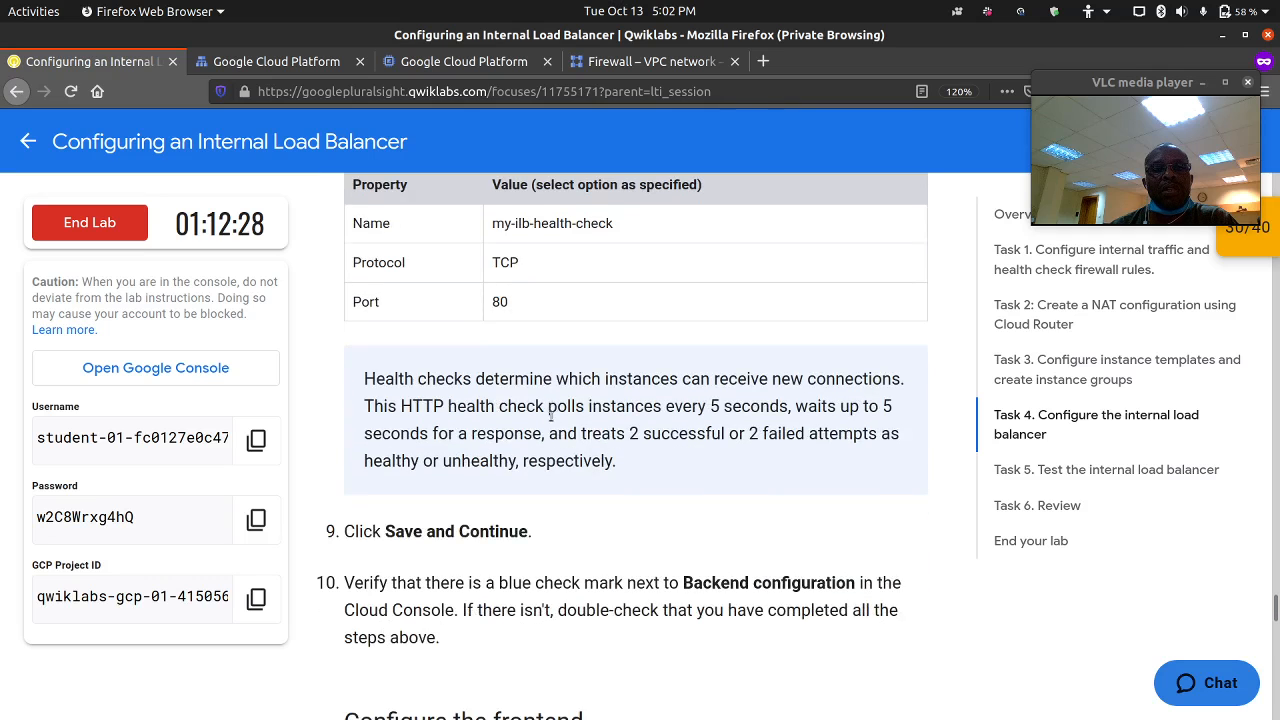
Copy the name my-ilb-health-check from the lab into the health check's name, and keep TCP as the protocol.
{"action": "triple_click", "coordinate": [566, 224]}
{"action": "right_click", "coordinate": [566, 224]}
{"action": "left_click", "coordinate": [598, 235]}
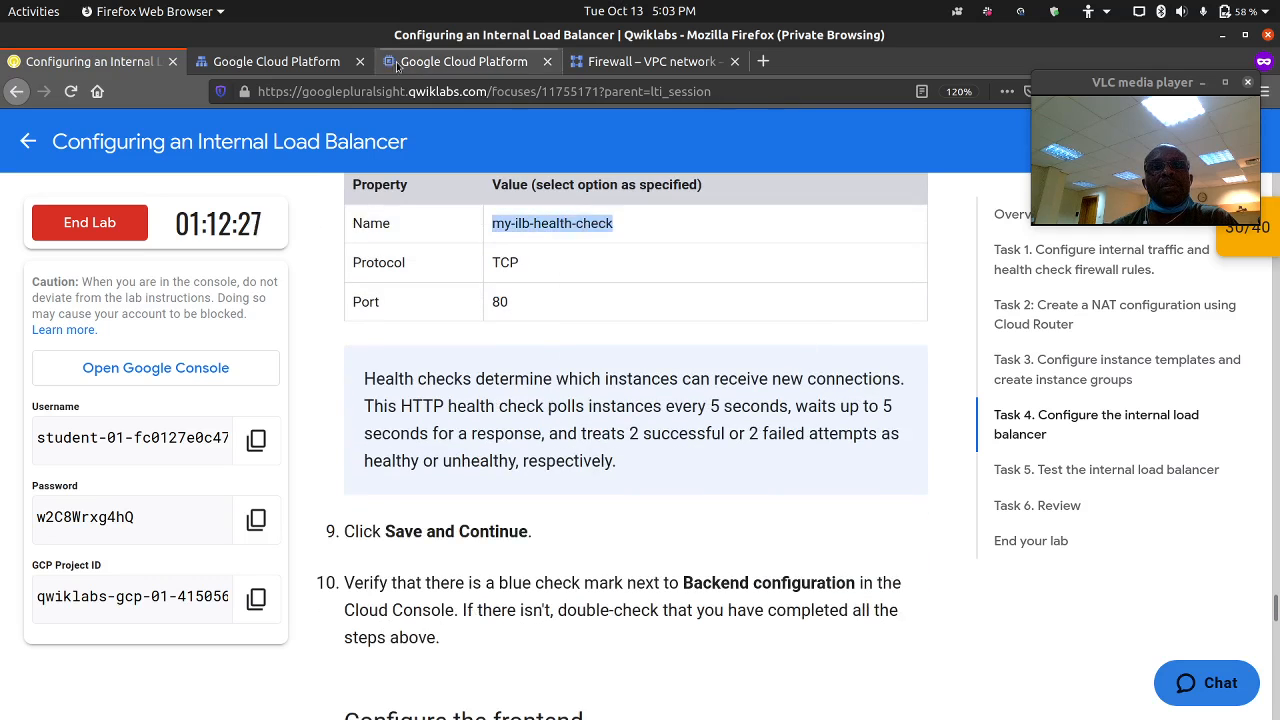
{"action": "left_click", "coordinate": [297, 64]}
{"action": "key", "text": "ctrl+v"}
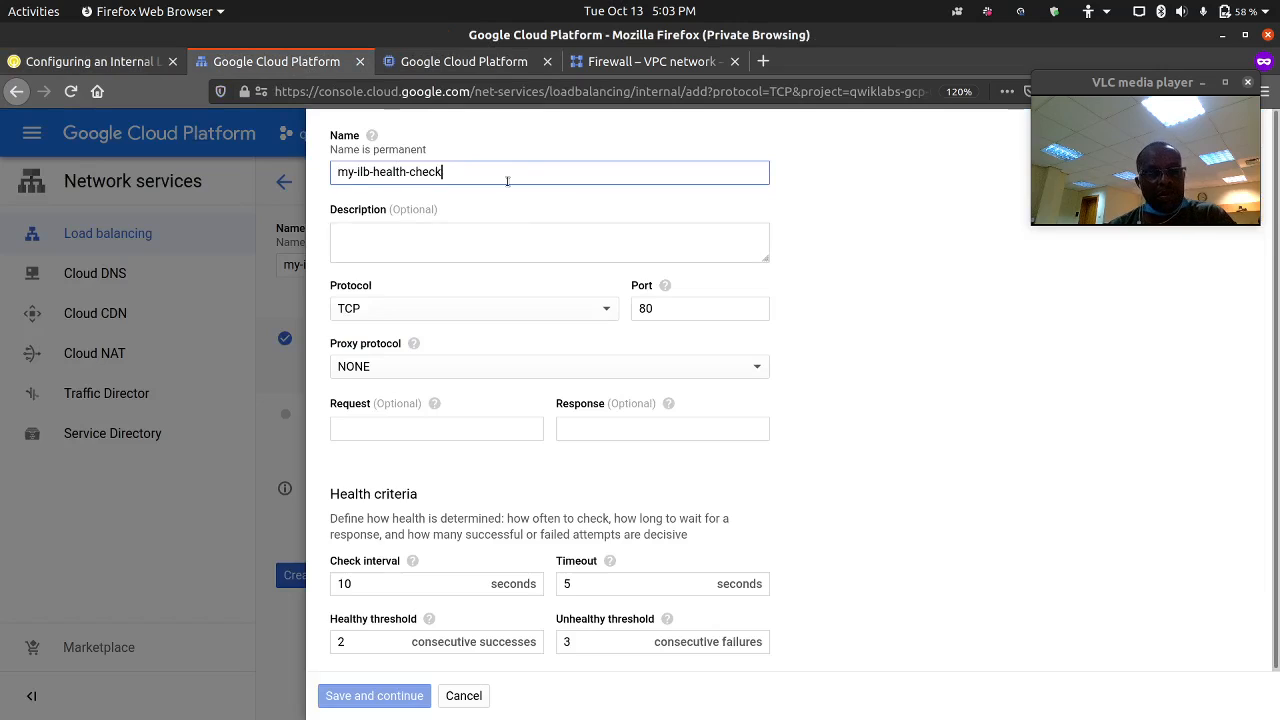
{"action": "left_click", "coordinate": [412, 316]}
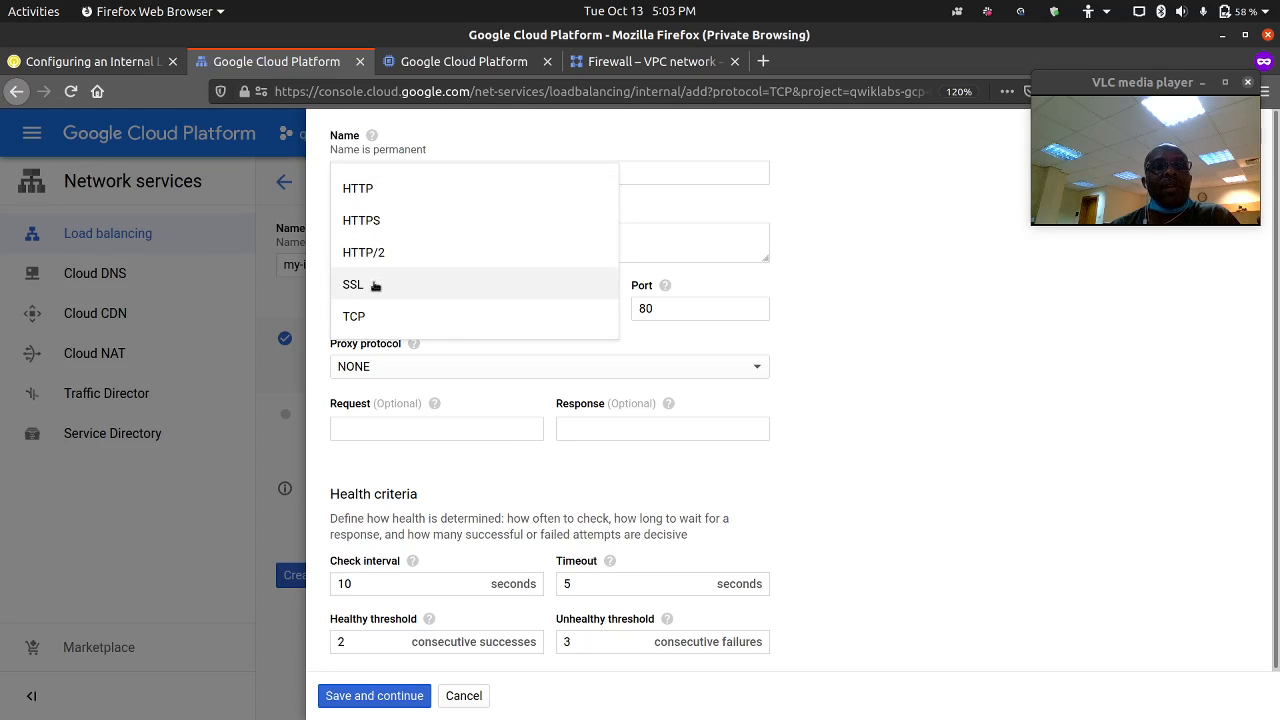
{"action": "left_click", "coordinate": [897, 257]}
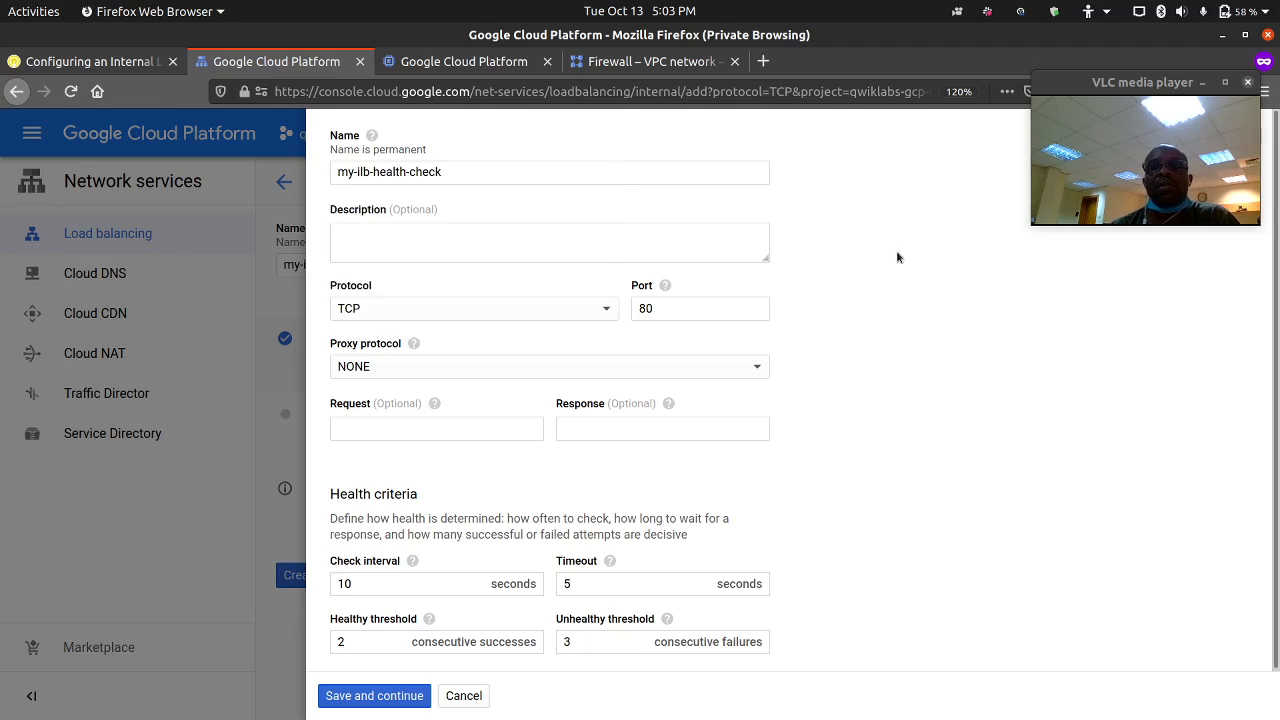
Compare the check interval with the lab's health check description and set it back to 10 seconds.
{"action": "scroll", "coordinate": [492, 410], "scroll_direction": "down", "scroll_amount": 1}
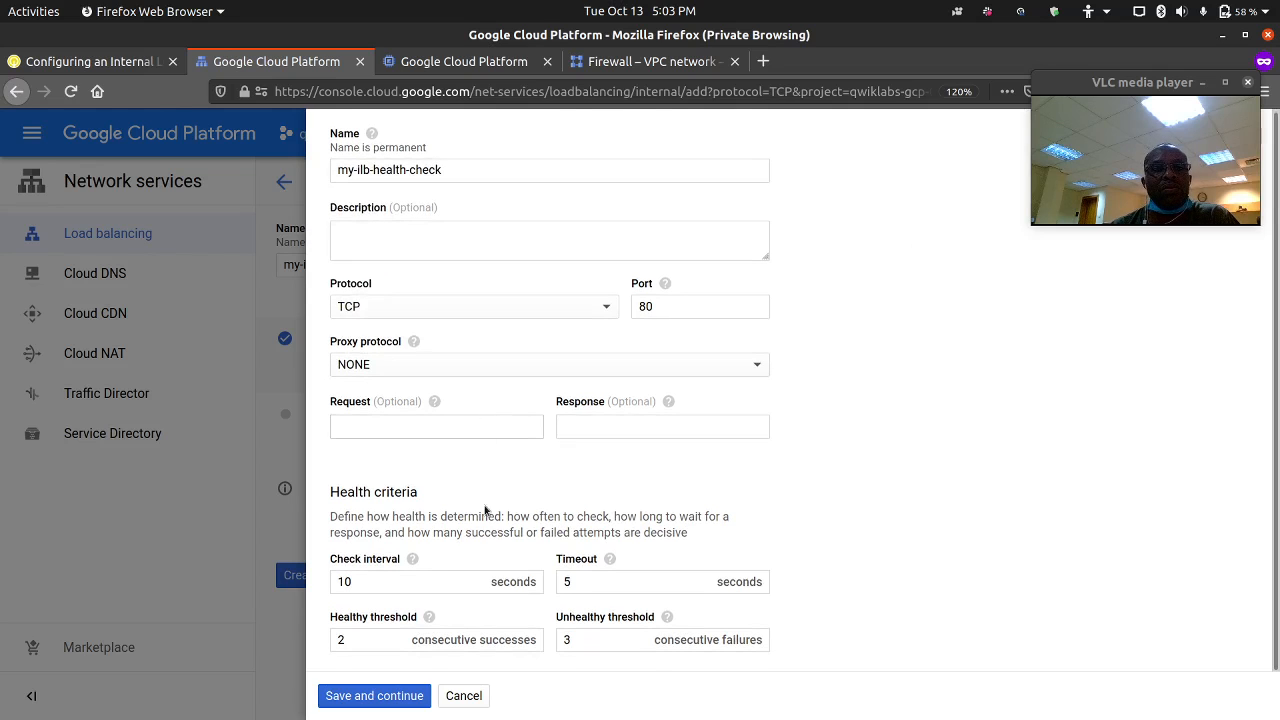
{"action": "left_click", "coordinate": [352, 584]}
{"action": "left_click_drag", "start_coordinate": [352, 584], "coordinate": [295, 572]}
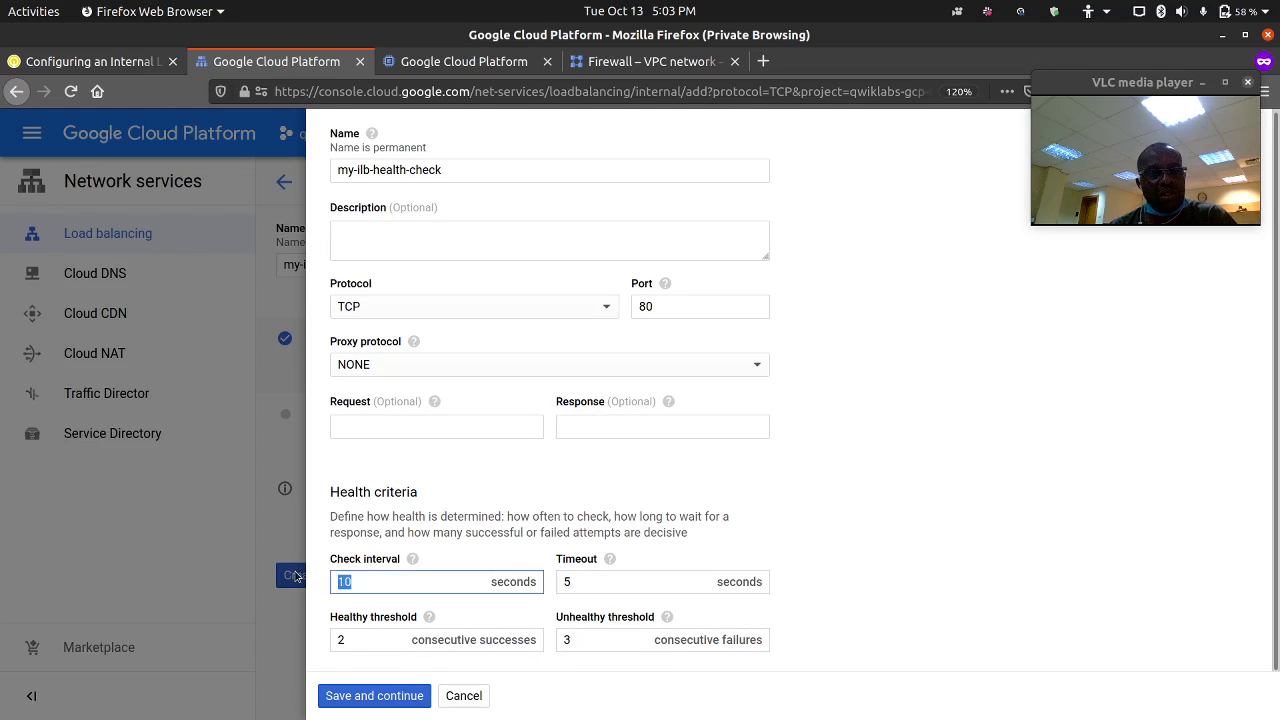
{"action": "left_click", "coordinate": [90, 61]}
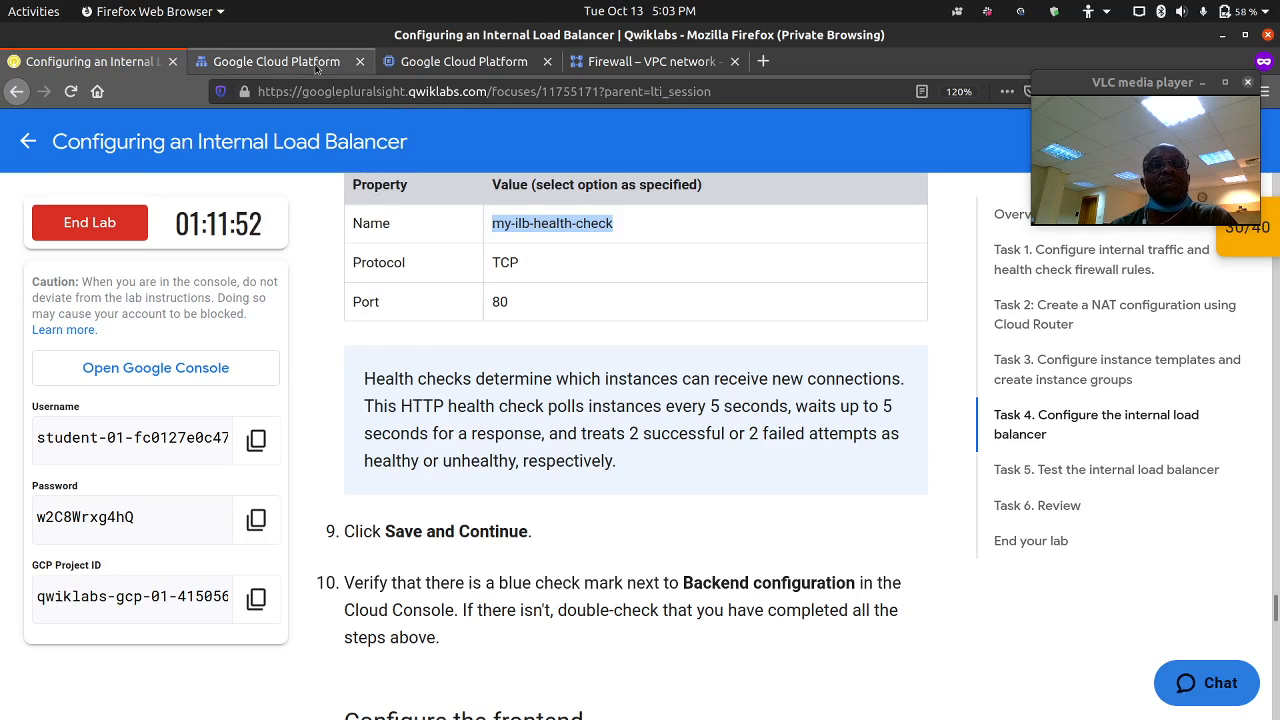
{"action": "left_click", "coordinate": [276, 61]}
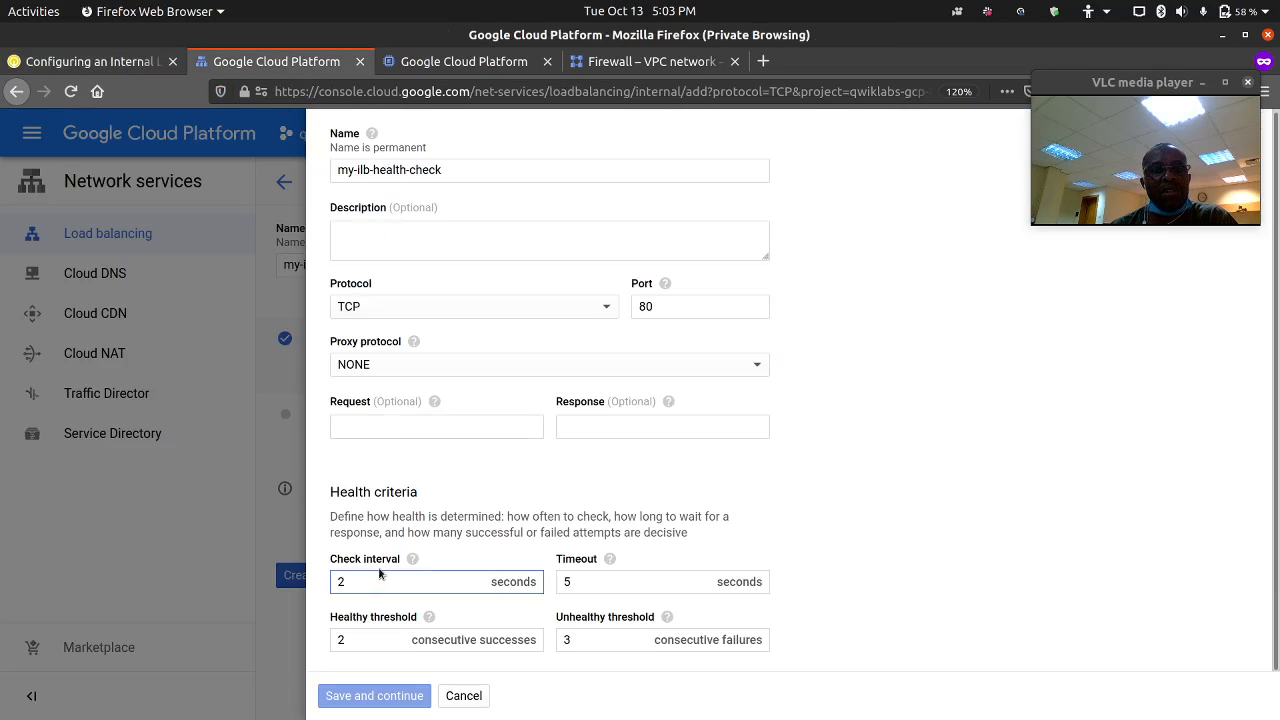
{"action": "mouse_move", "coordinate": [414, 564]}
{"action": "type", "text": "10"}
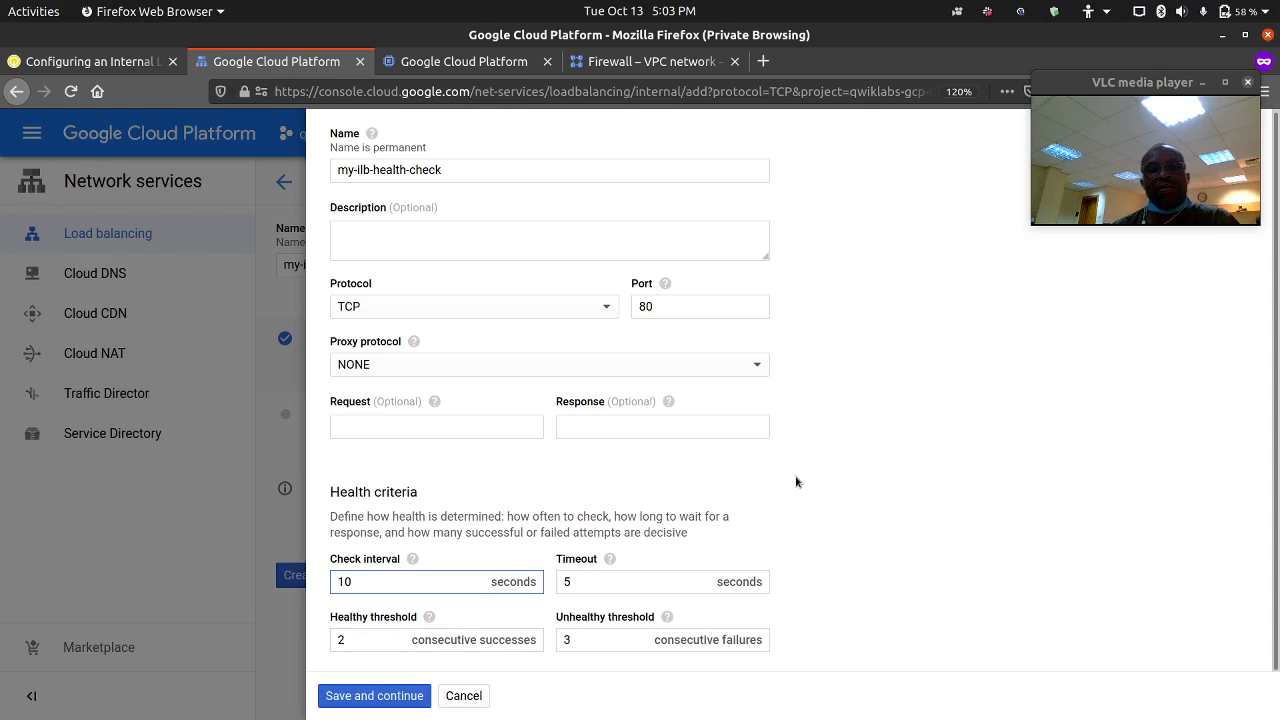
{"action": "left_click", "coordinate": [796, 482]}
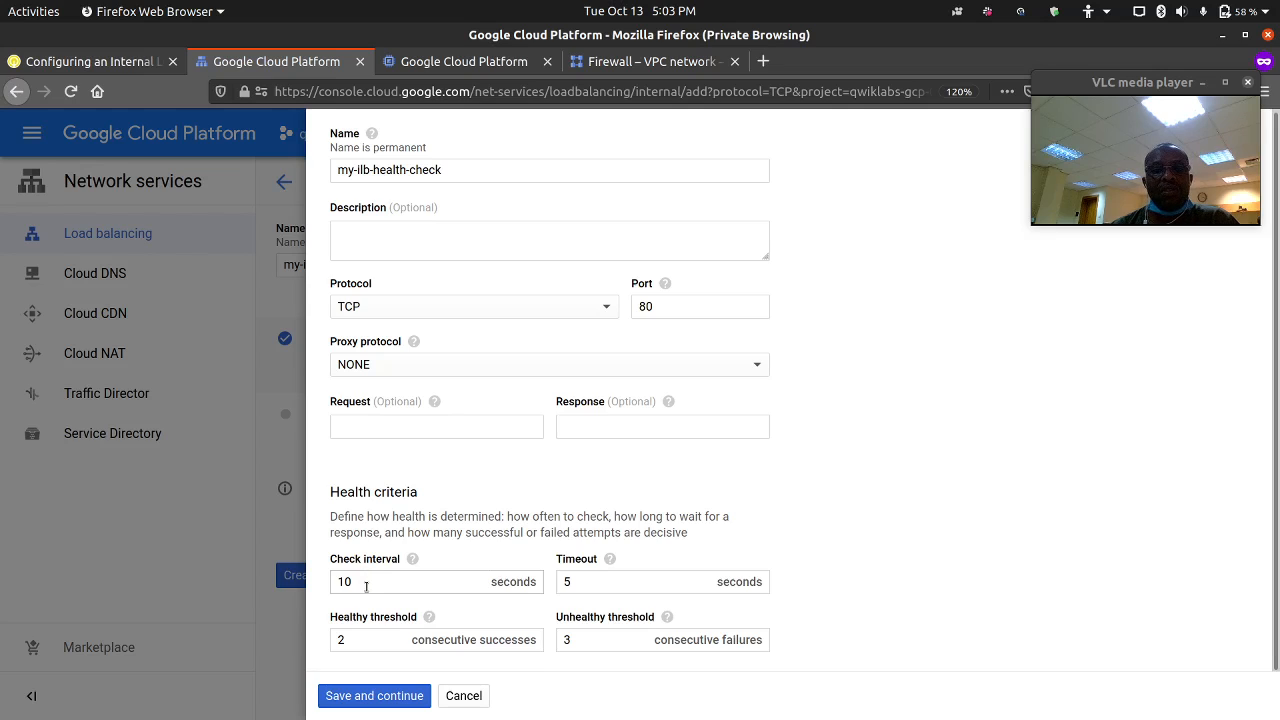
Set the health check's unhealthy threshold to 2 consecutive failures.
{"action": "left_click_drag", "start_coordinate": [580, 640], "coordinate": [547, 633]}
{"action": "type", "text": "2"}
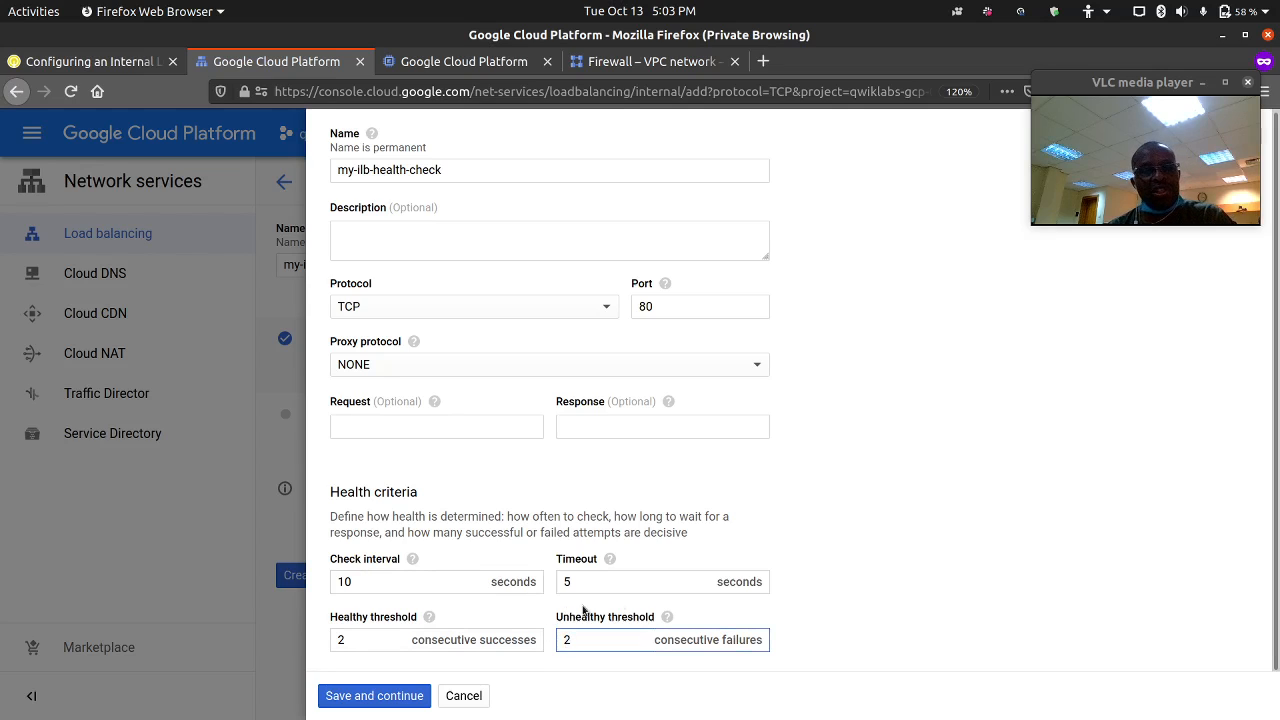
Check the lab's success and failure attempt counts for the health check and save my-ilb-health-check.
{"action": "left_click", "coordinate": [131, 64]}
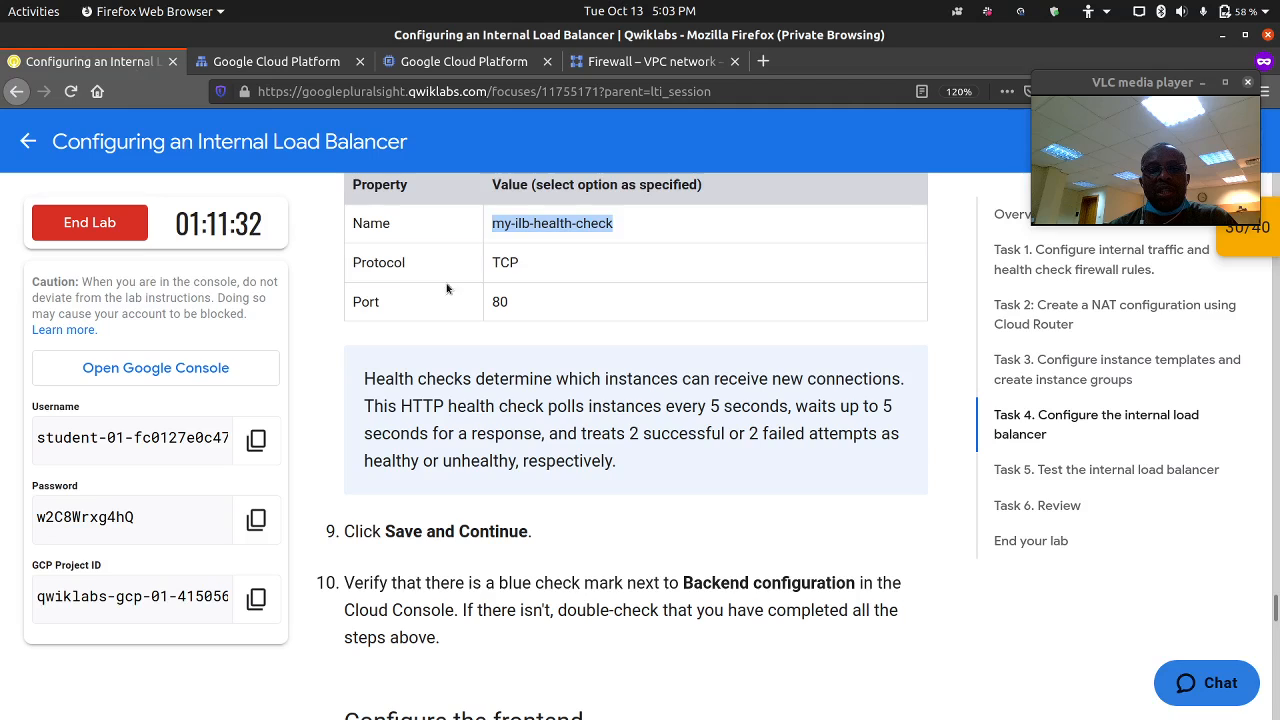
{"action": "left_click_drag", "start_coordinate": [750, 433], "coordinate": [884, 434]}
{"action": "left_click", "coordinate": [314, 63]}
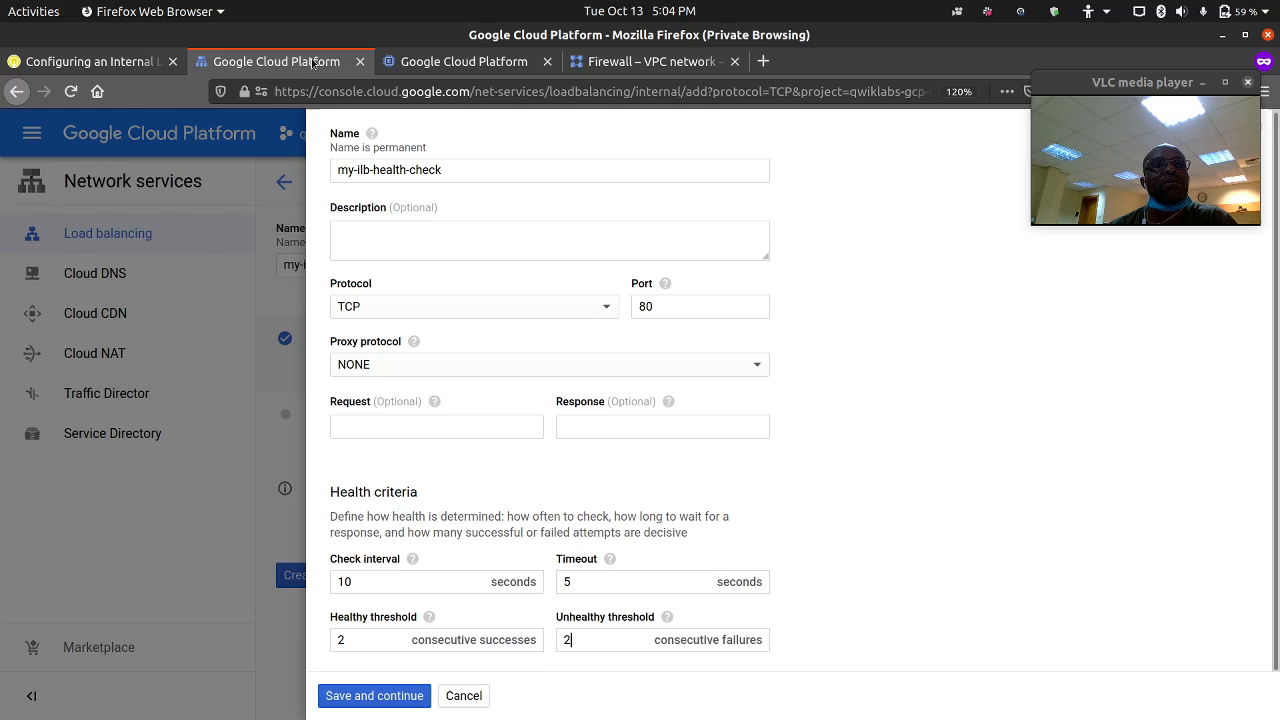
{"action": "left_click", "coordinate": [398, 698]}
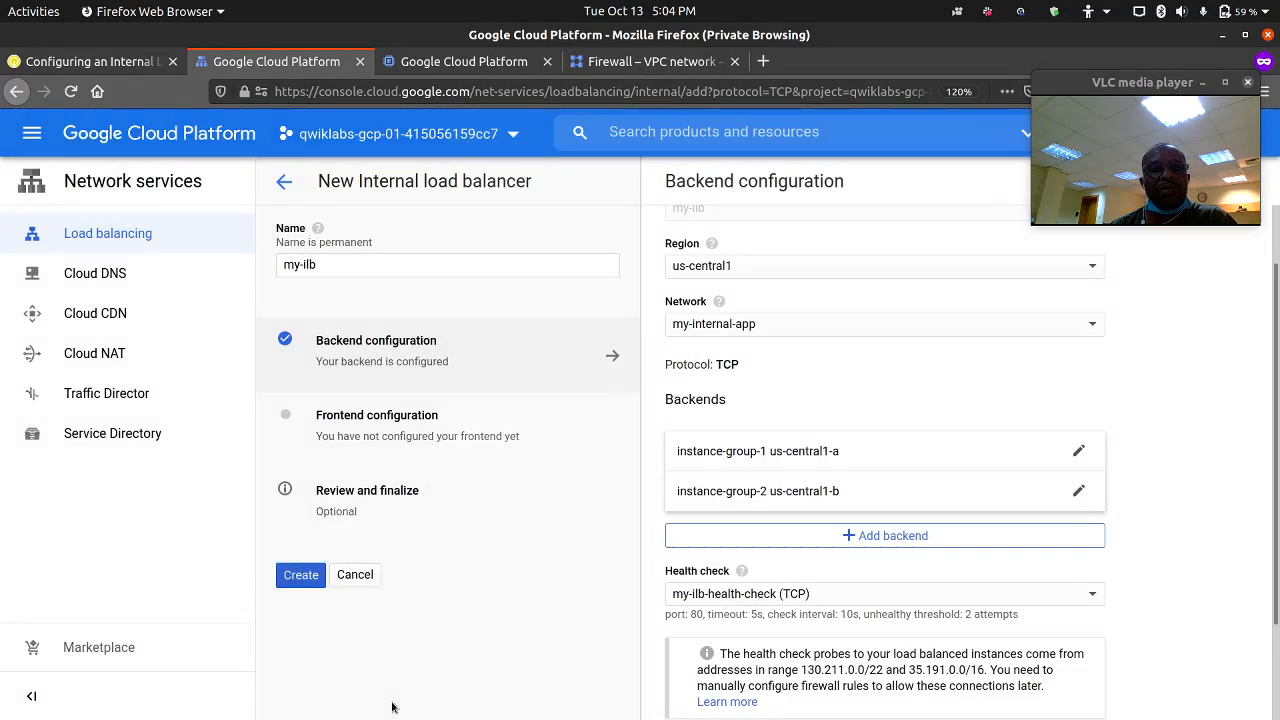
Start the load balancer's frontend configuration and select subnet-b as its subnetwork.
{"action": "left_click", "coordinate": [418, 438]}
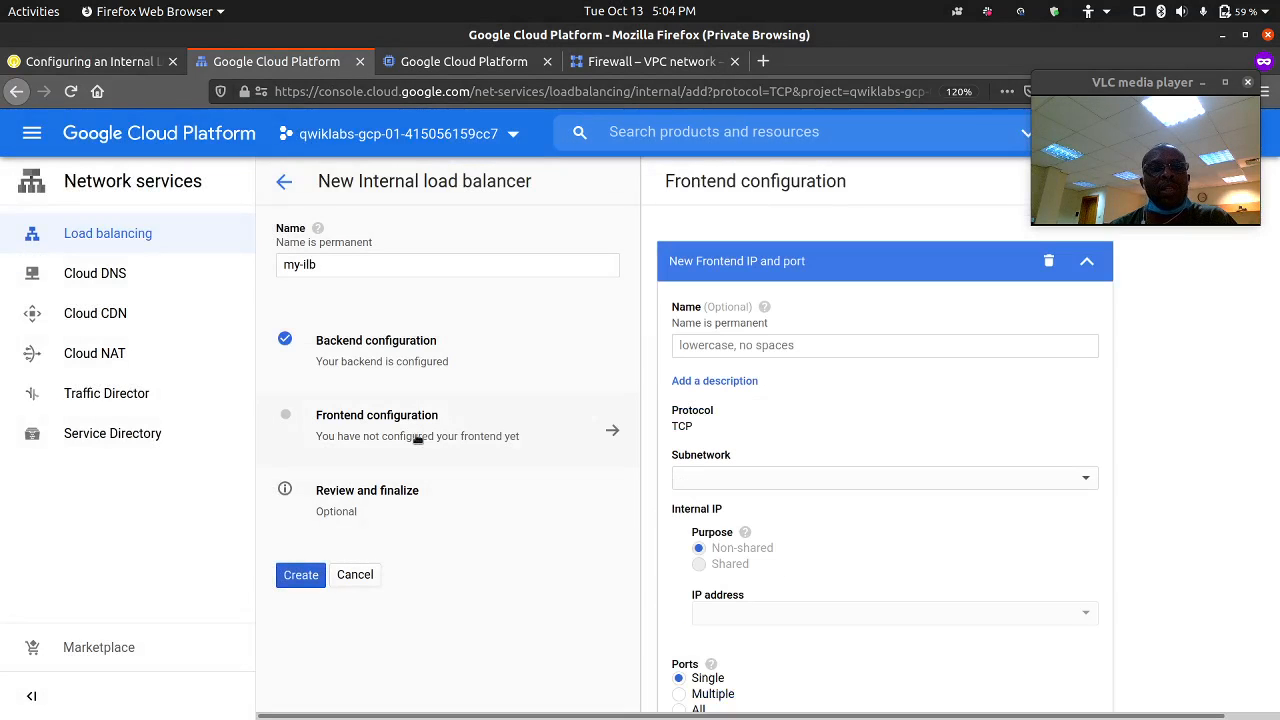
{"action": "left_click", "coordinate": [754, 470]}
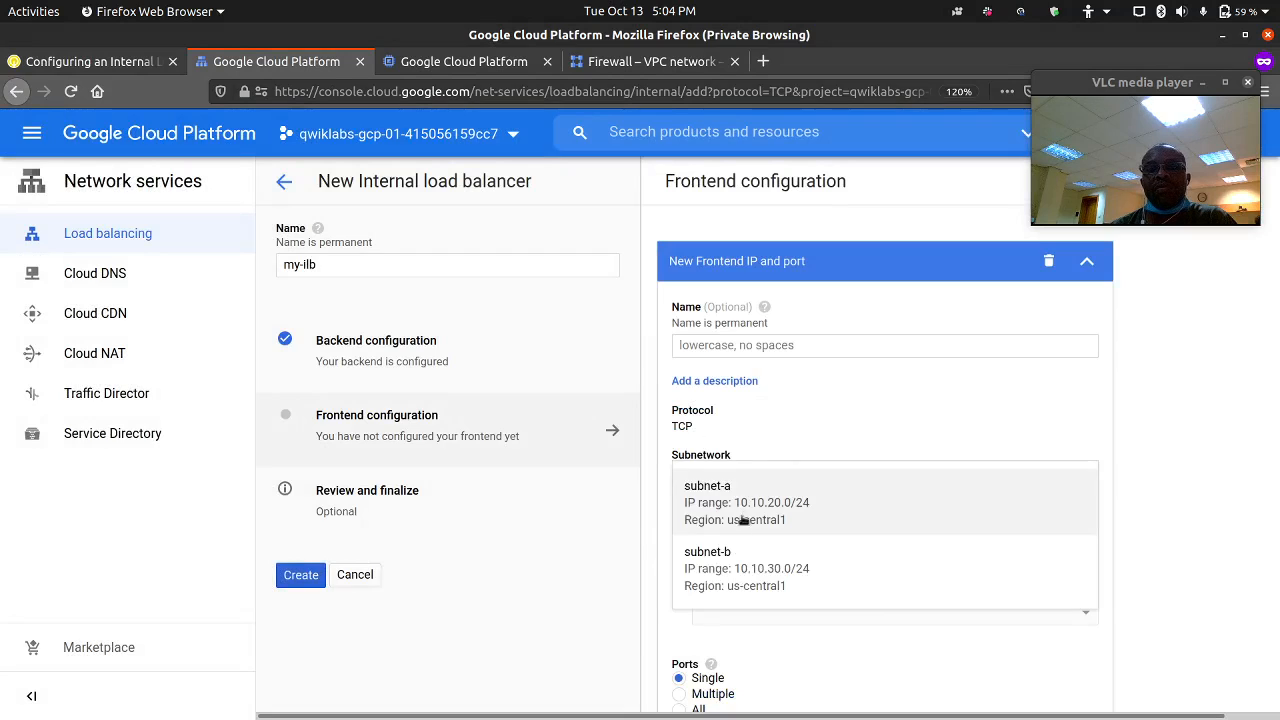
{"action": "left_click", "coordinate": [743, 564]}
{"action": "scroll", "coordinate": [760, 500], "scroll_direction": "down", "scroll_amount": 3}
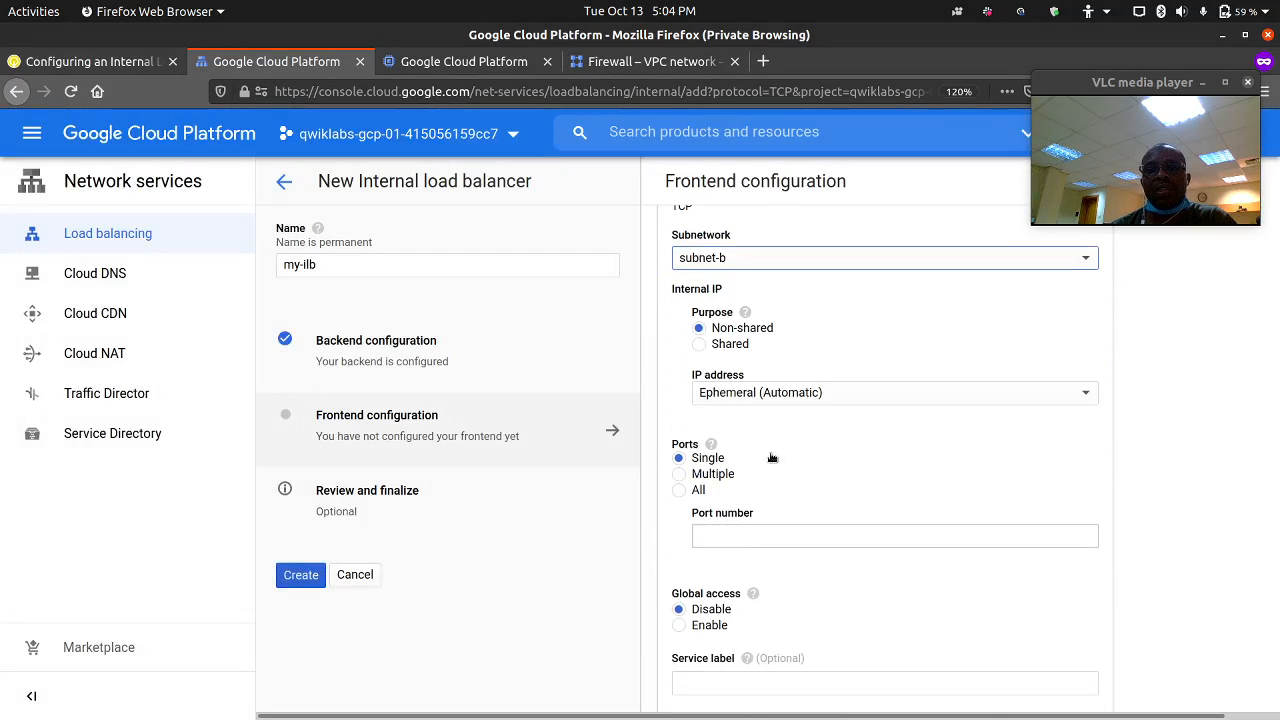
Start reserving a static internal IP address for the frontend and name it my-ilb-ip, copied from the lab instructions.
{"action": "left_click", "coordinate": [787, 392]}
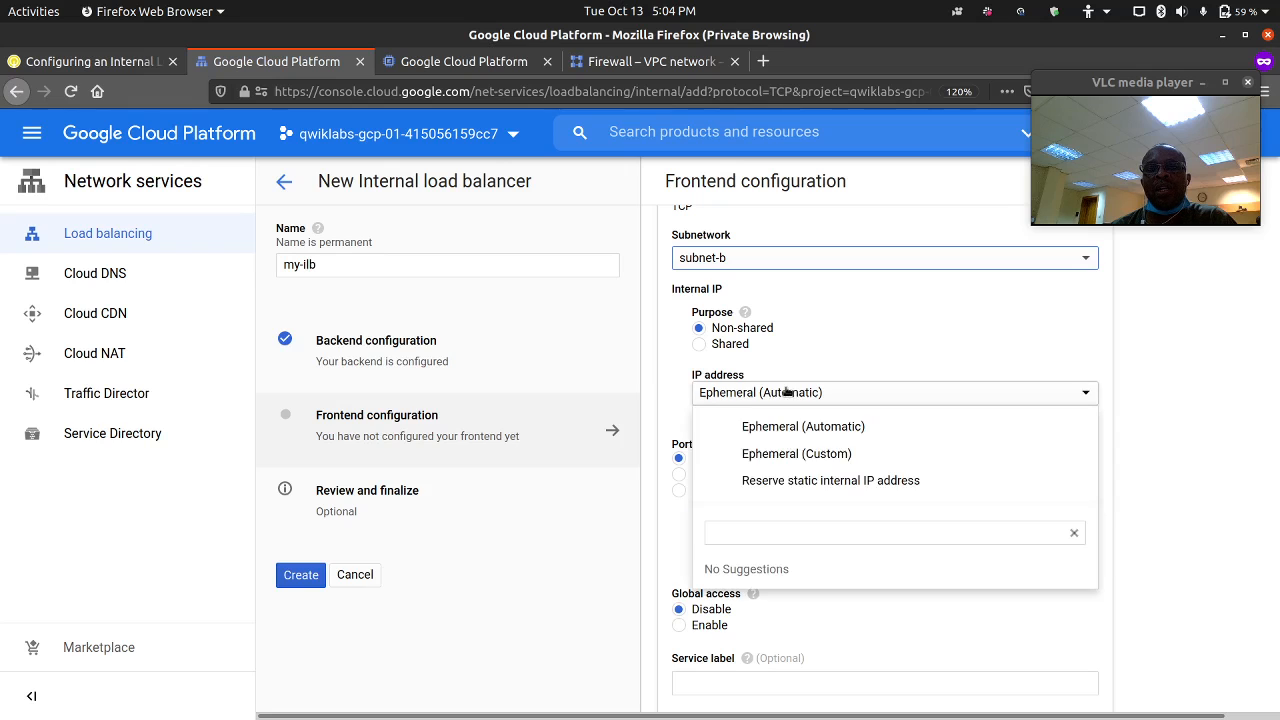
{"action": "left_click", "coordinate": [808, 480]}
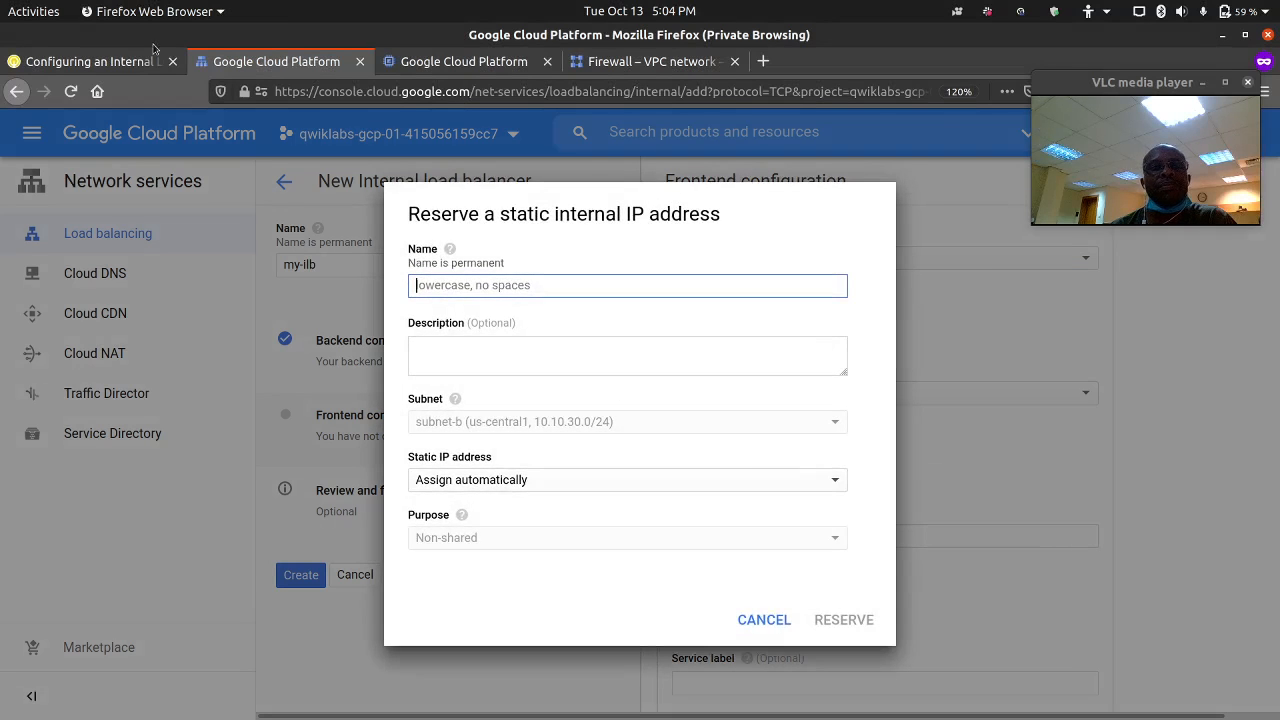
{"action": "left_click", "coordinate": [145, 61]}
{"action": "scroll", "coordinate": [471, 470], "scroll_direction": "down", "scroll_amount": 8}
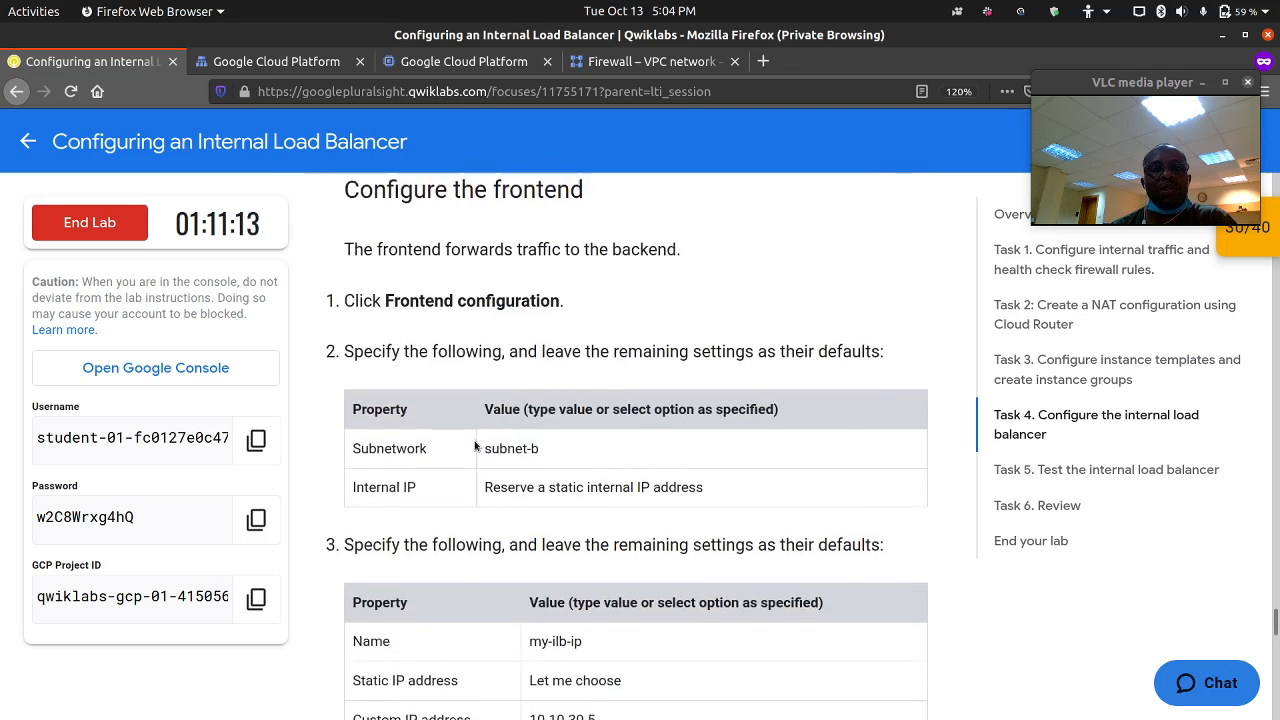
{"action": "left_click_drag", "start_coordinate": [529, 290], "coordinate": [582, 290]}
{"action": "right_click", "coordinate": [560, 291]}
{"action": "left_click", "coordinate": [580, 298]}
{"action": "left_click", "coordinate": [327, 63]}
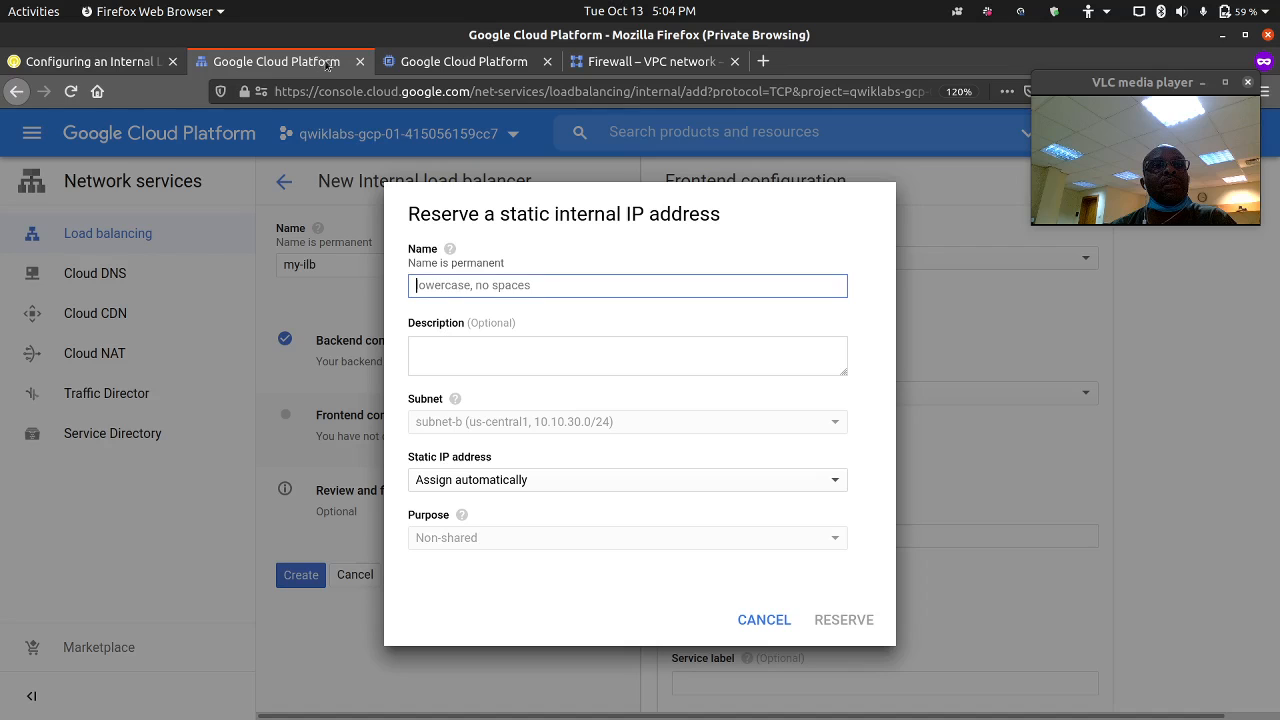
{"action": "key", "text": "ctrl+v"}
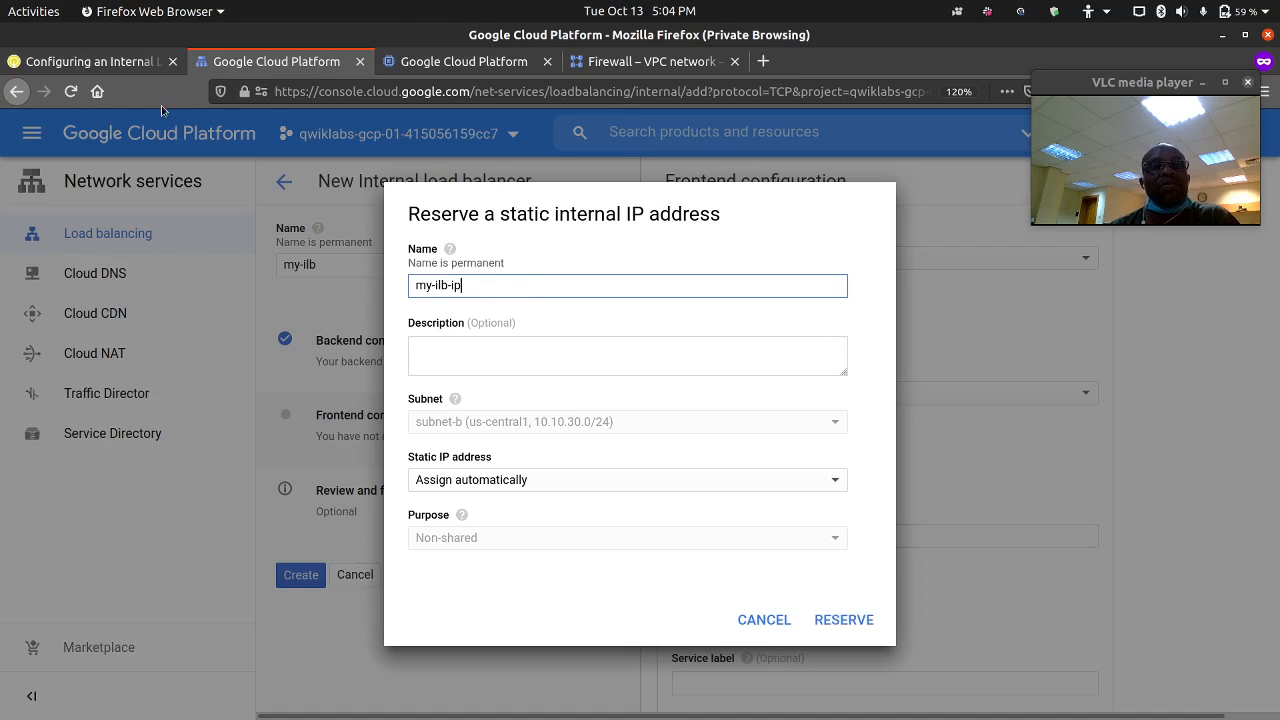
Look up the custom address in the lab, set the static IP to Let me choose with 10.10.30.5, and reserve it.
{"action": "left_click", "coordinate": [90, 61]}
{"action": "left_click_drag", "start_coordinate": [528, 368], "coordinate": [660, 370]}
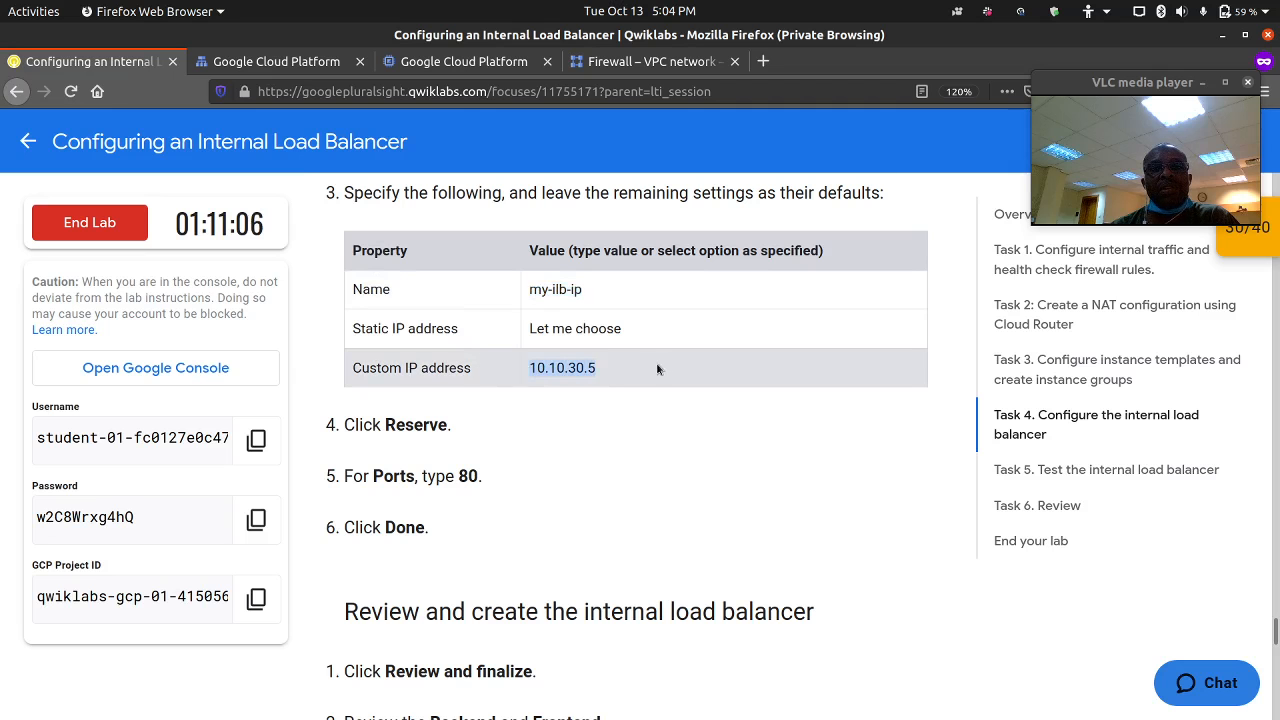
{"action": "left_click", "coordinate": [320, 63]}
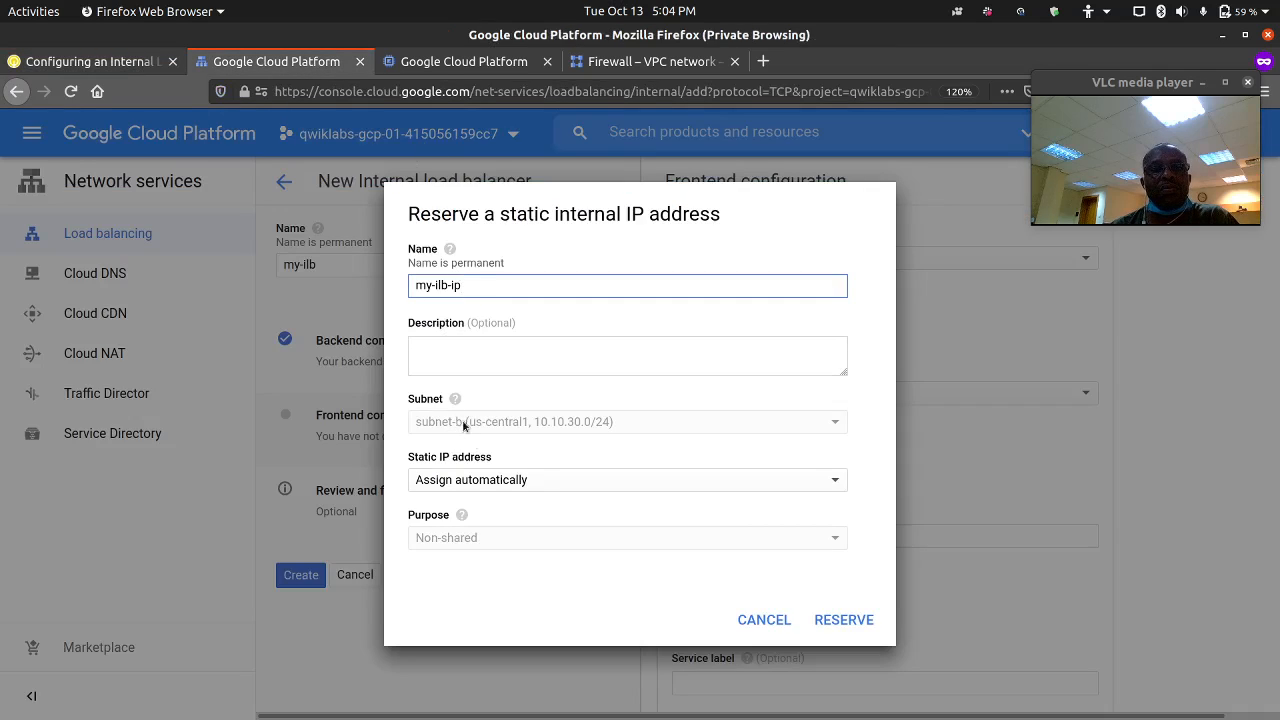
{"action": "left_click", "coordinate": [464, 348]}
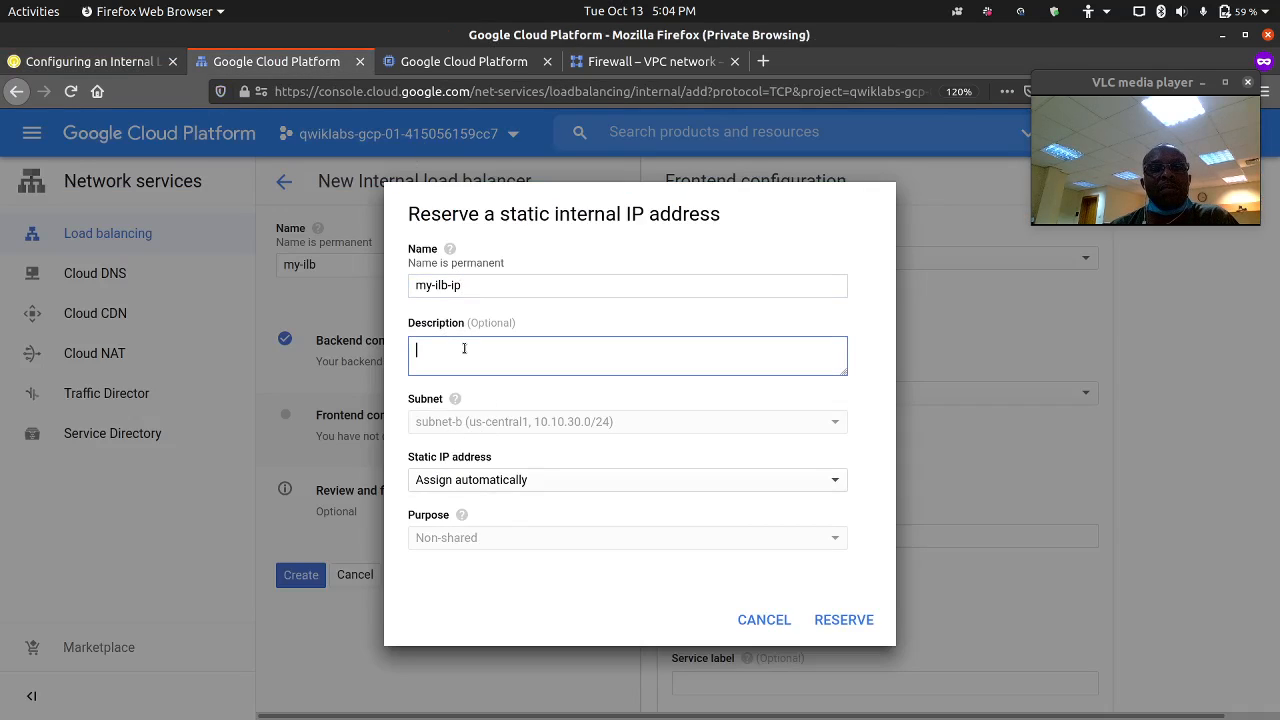
{"action": "left_click", "coordinate": [531, 480]}
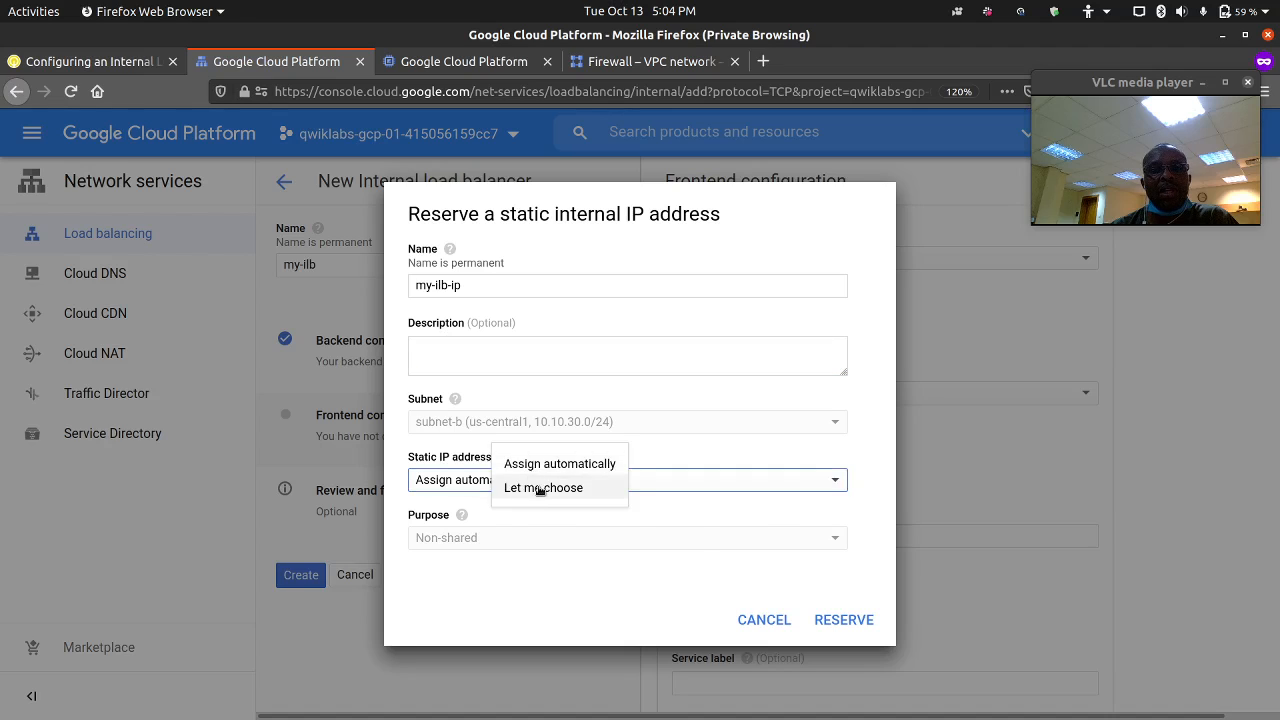
{"action": "left_click", "coordinate": [538, 488]}
{"action": "left_click", "coordinate": [538, 485]}
{"action": "left_click", "coordinate": [502, 537]}
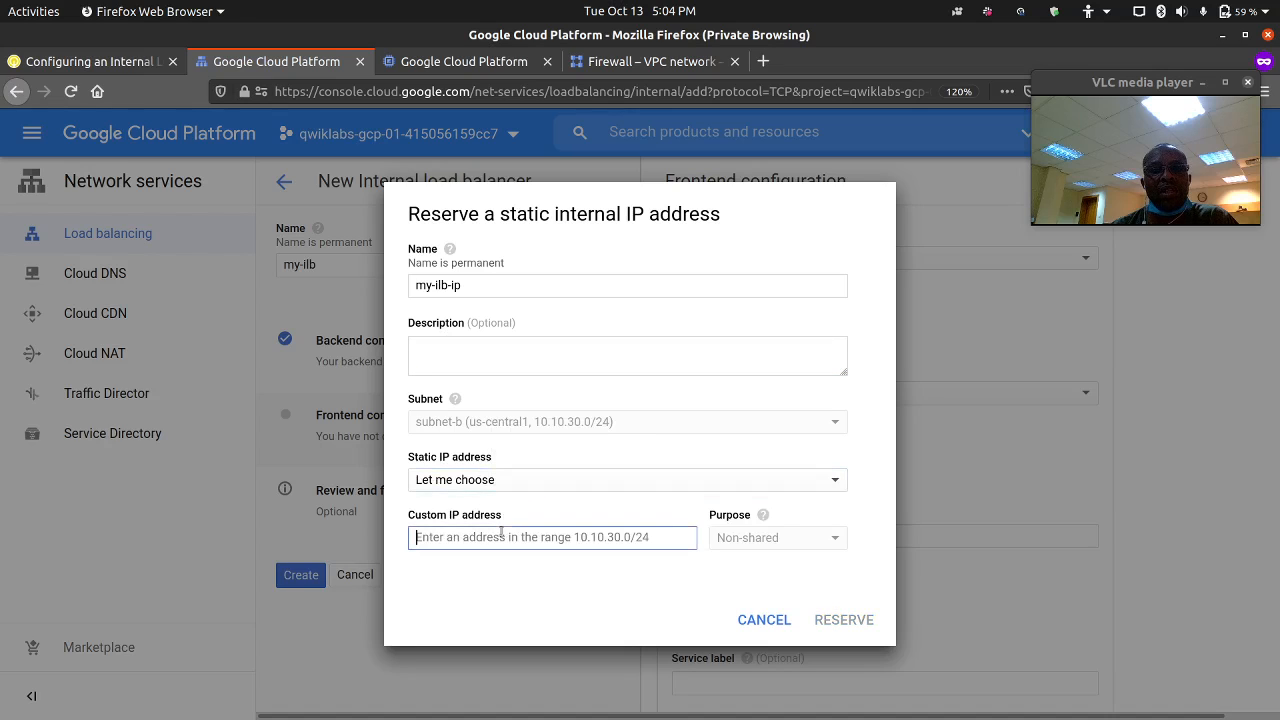
{"action": "type", "text": "10.10.30.5"}
{"action": "left_click", "coordinate": [821, 616]}
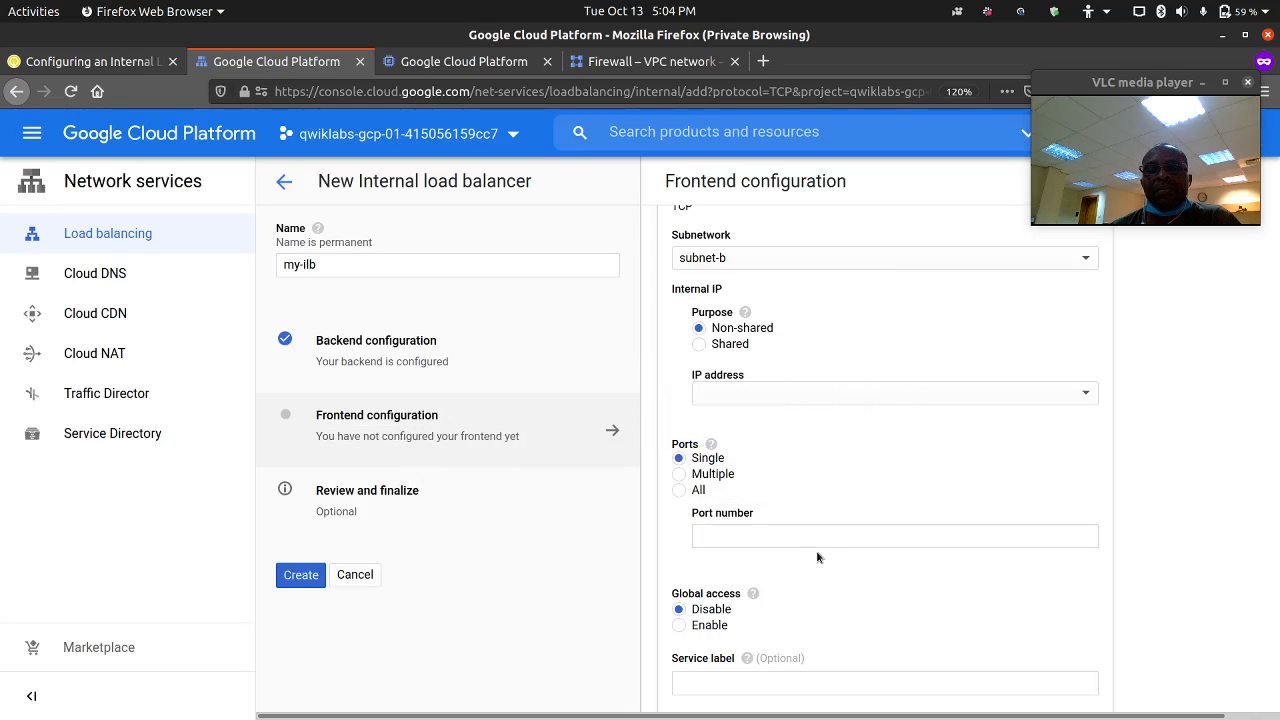
Set the frontend's single port number to 80 and finish the frontend configuration.
{"action": "left_click", "coordinate": [790, 539]}
{"action": "type", "text": "80"}
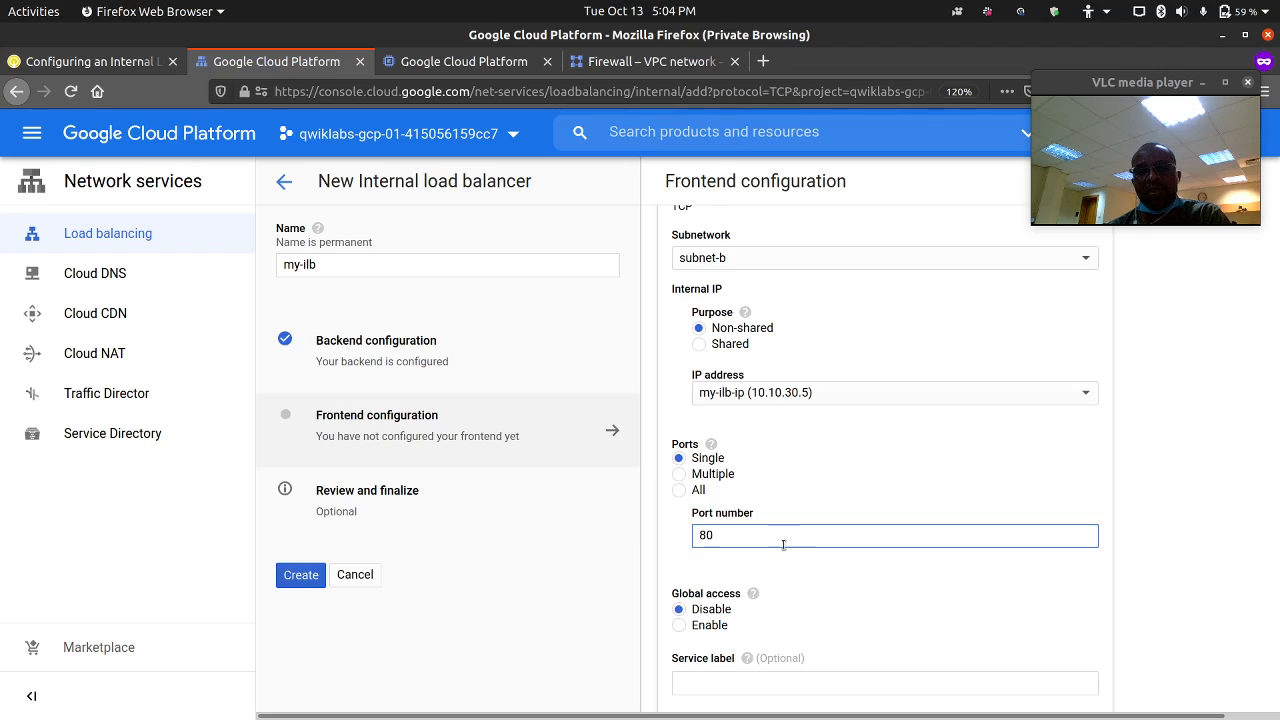
{"action": "scroll", "coordinate": [785, 540], "scroll_direction": "down", "scroll_amount": 3}
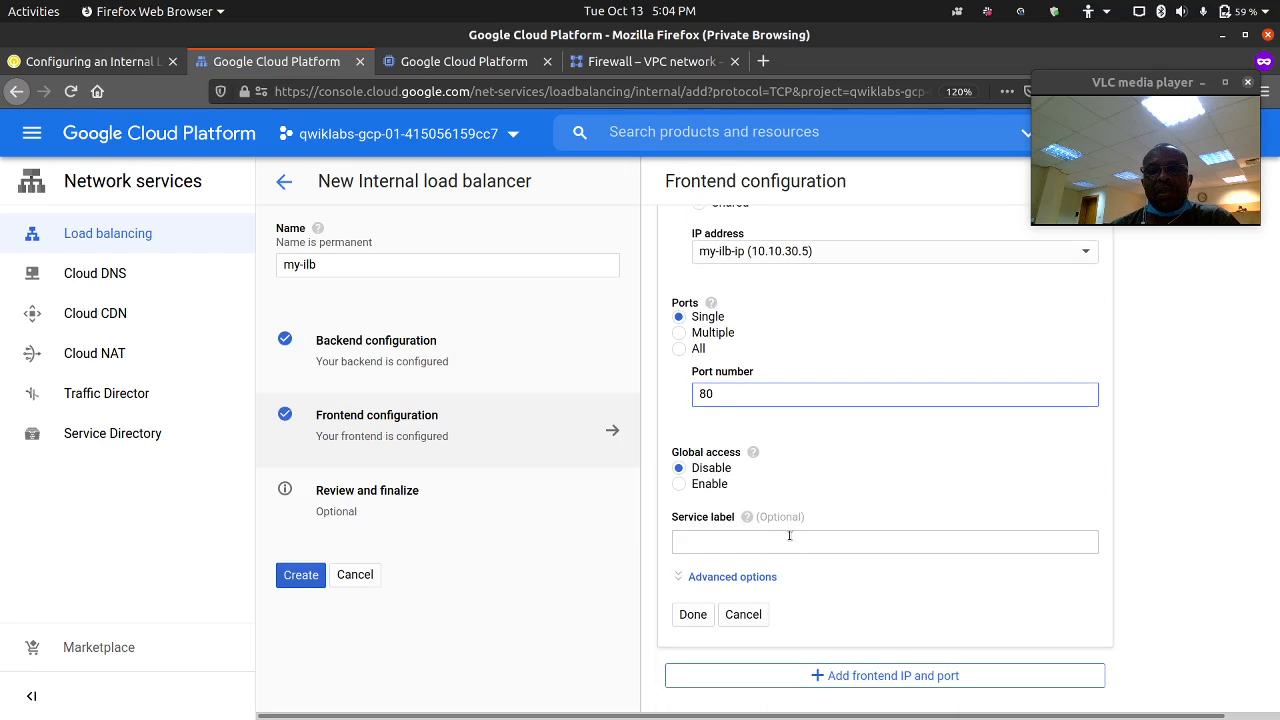
{"action": "left_click", "coordinate": [696, 617]}
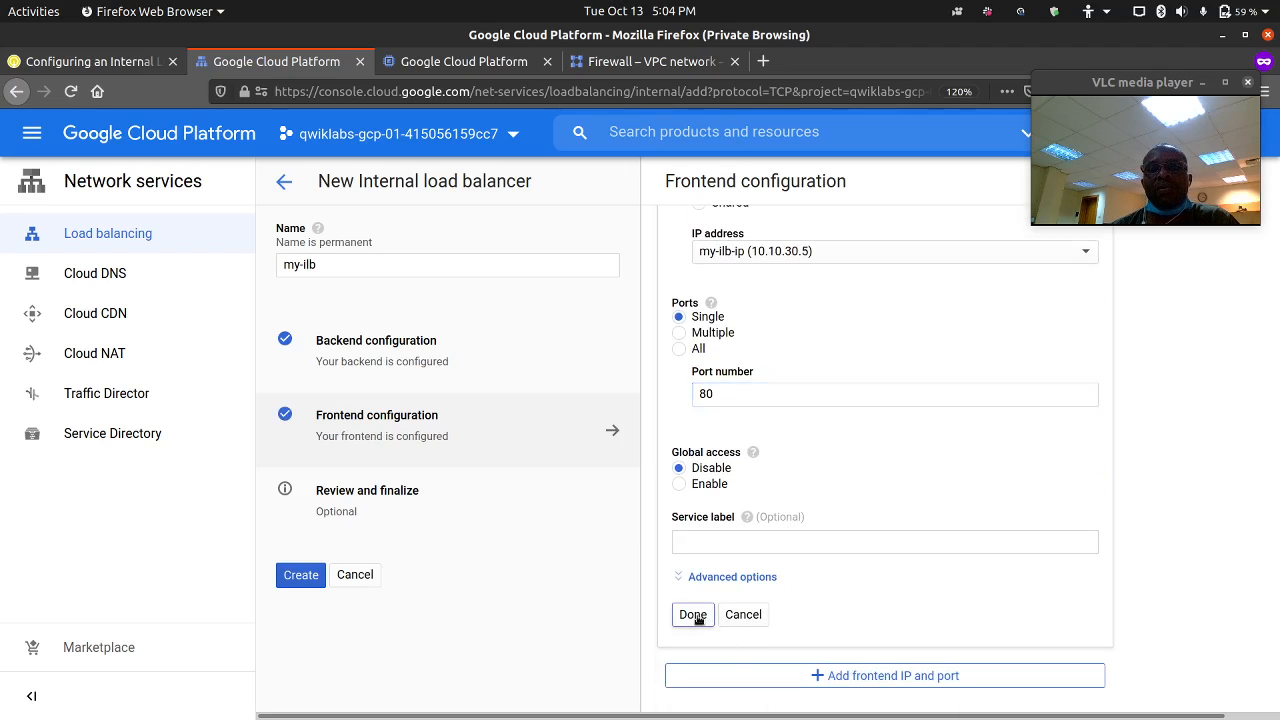
Review and create the my-ilb load balancer, checking the lab's remaining Task 4 instructions and the creation status.
{"action": "left_click", "coordinate": [365, 487]}
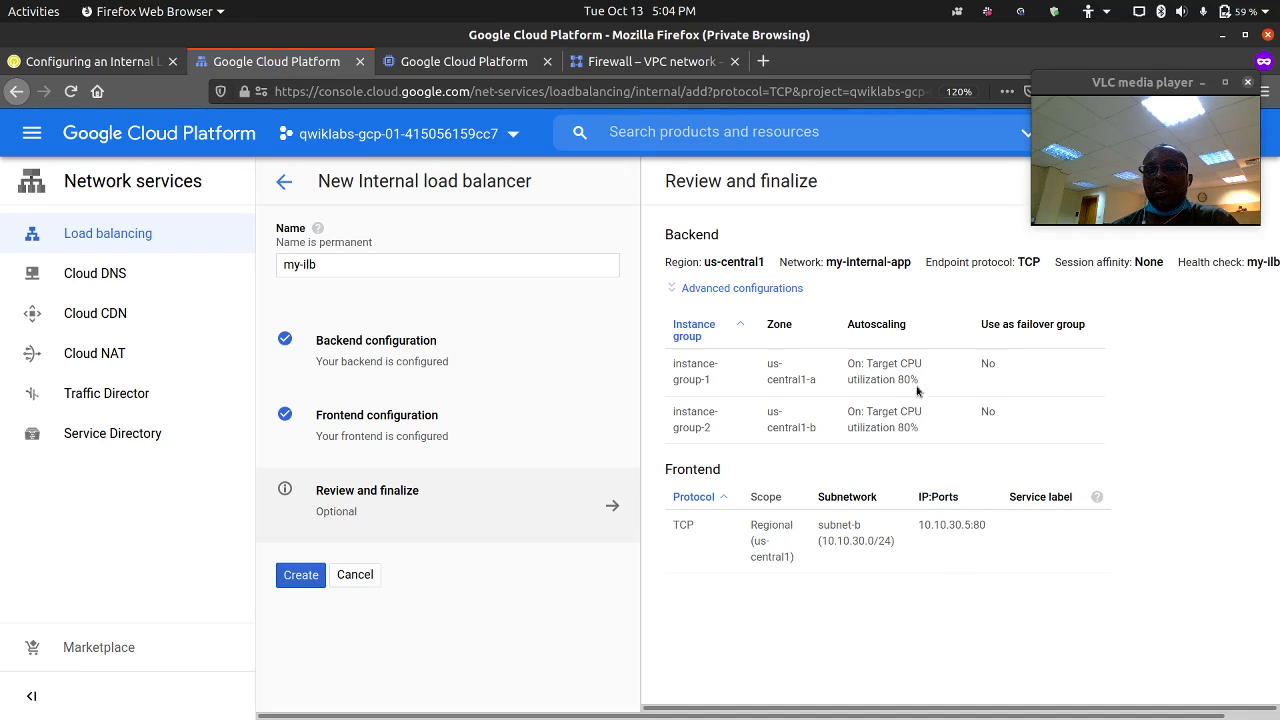
{"action": "left_click", "coordinate": [301, 575]}
{"action": "left_click", "coordinate": [113, 57]}
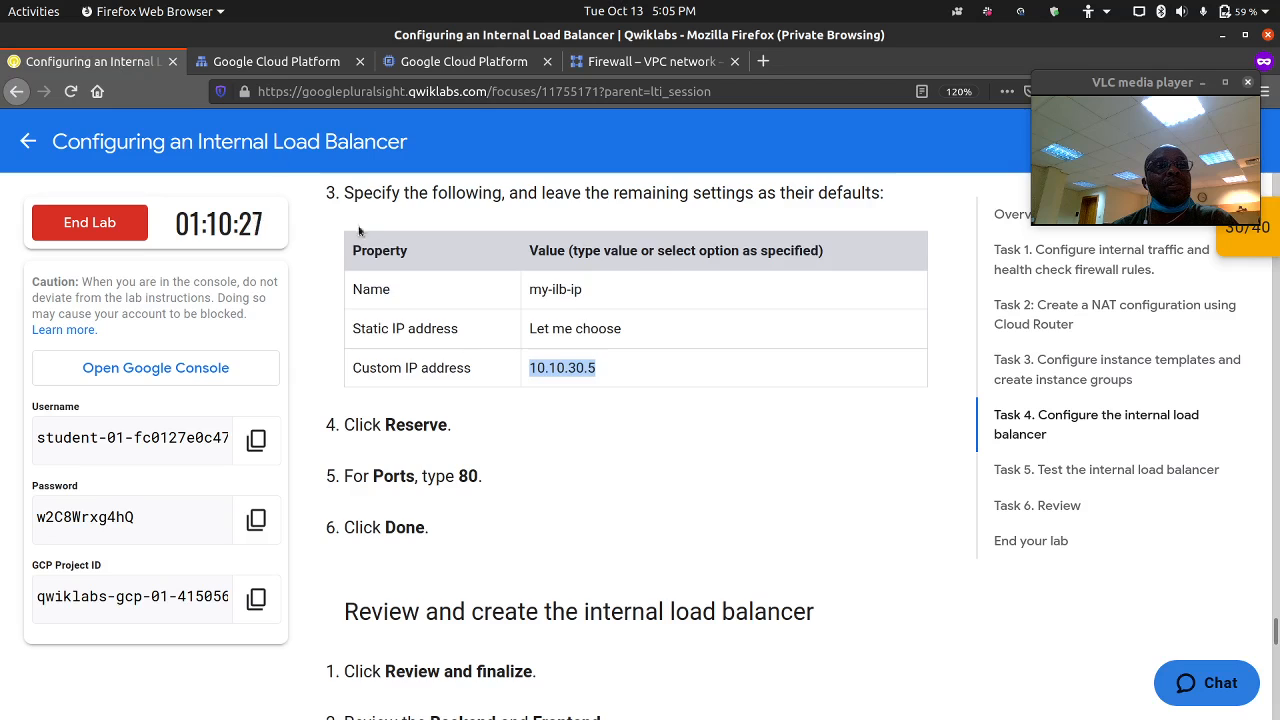
{"action": "scroll", "coordinate": [483, 365], "scroll_direction": "down", "scroll_amount": 5}
{"action": "scroll", "coordinate": [489, 436], "scroll_direction": "down", "scroll_amount": 2}
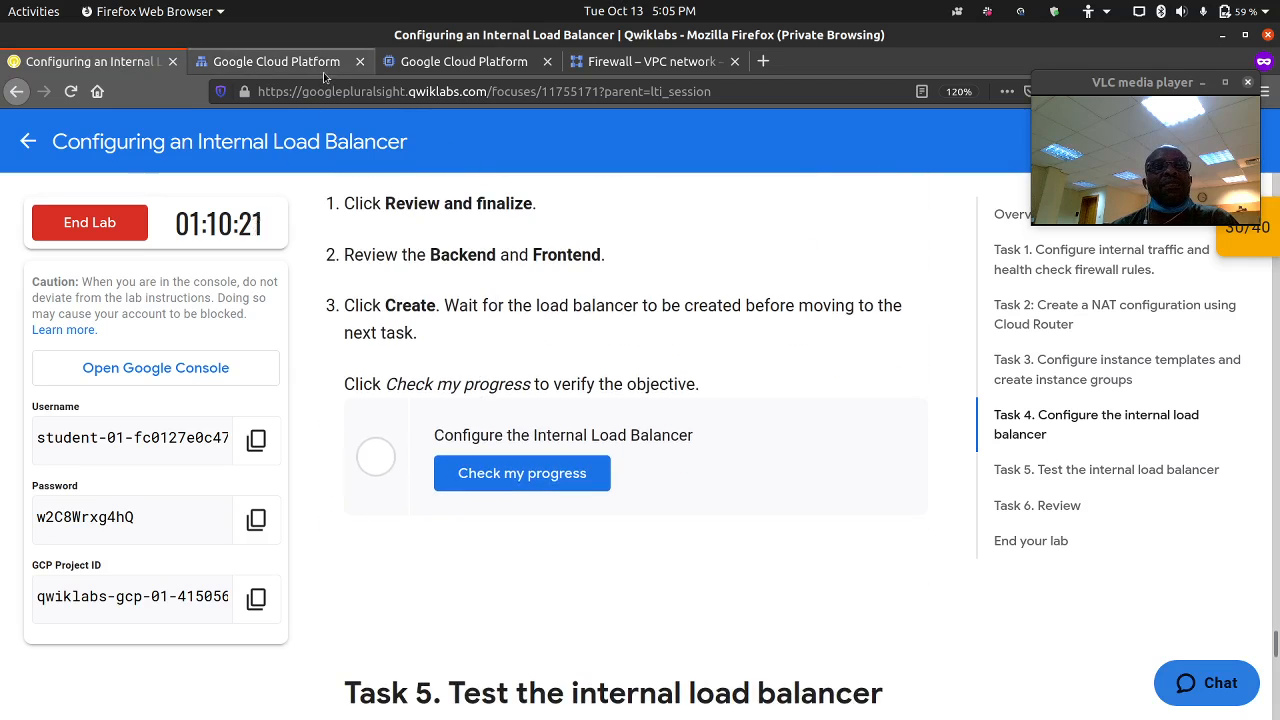
{"action": "left_click", "coordinate": [295, 62]}
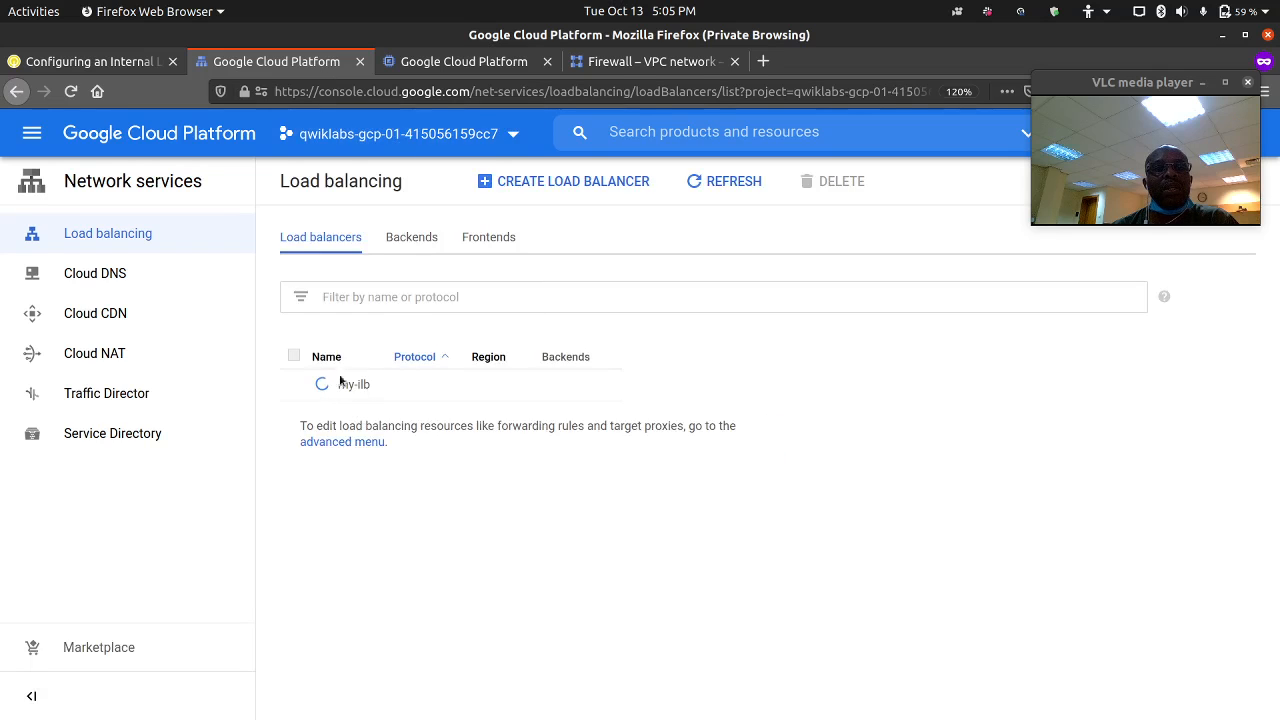
Read the lab's Task 5 instructions on connecting to utility-vm and testing the load balancer with curl 10.10.30.5.
{"action": "left_click", "coordinate": [139, 66]}
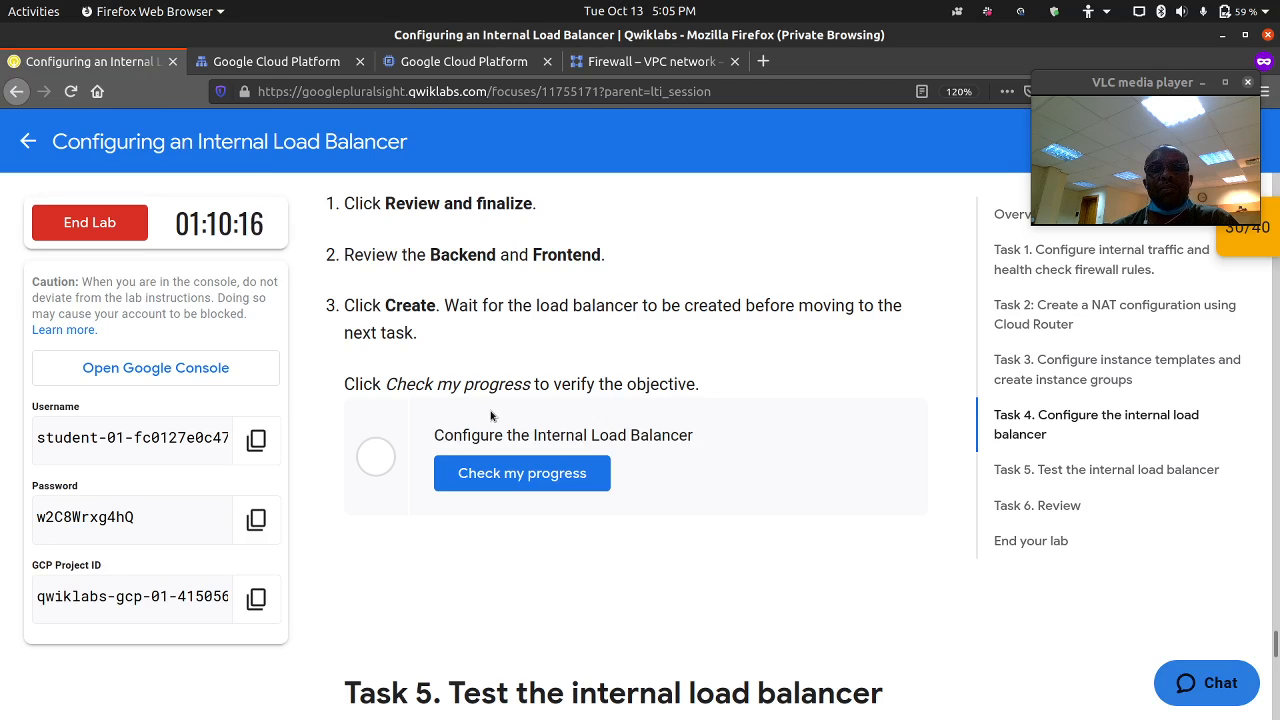
{"action": "scroll", "coordinate": [491, 410], "scroll_direction": "down", "scroll_amount": 5}
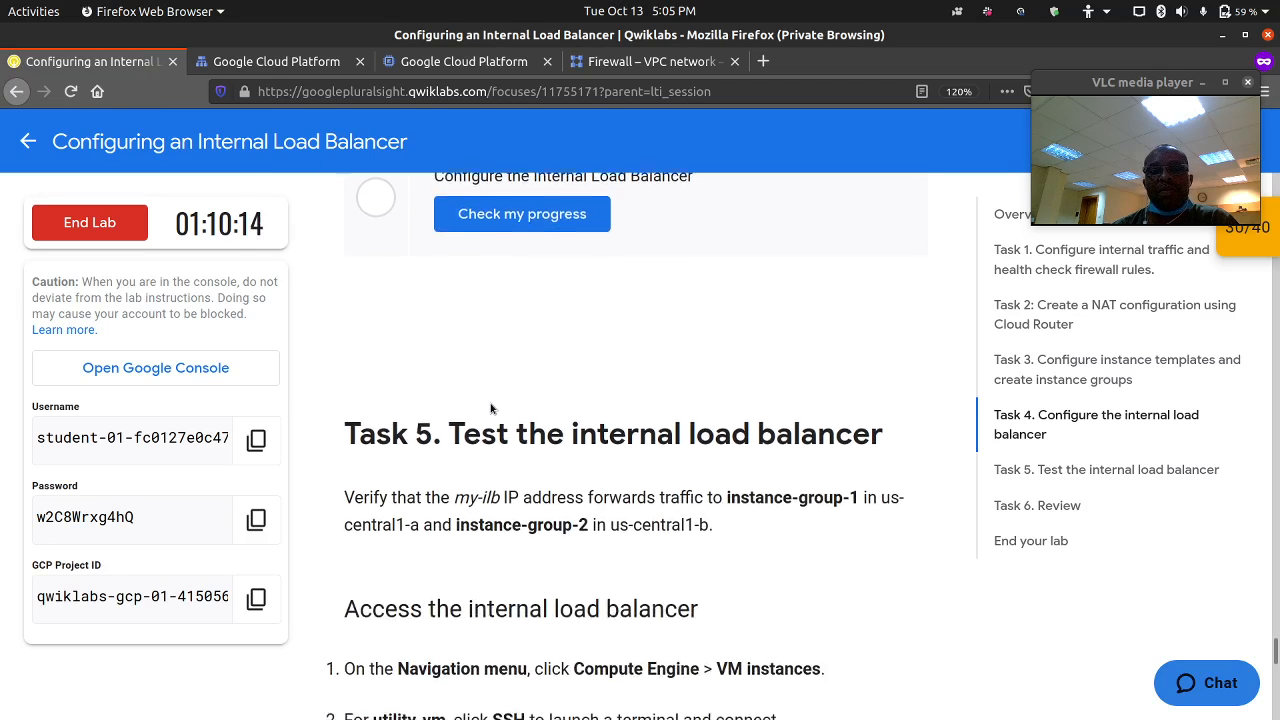
{"action": "scroll", "coordinate": [491, 408], "scroll_direction": "down", "scroll_amount": 4}
{"action": "scroll", "coordinate": [474, 437], "scroll_direction": "down", "scroll_amount": 2}
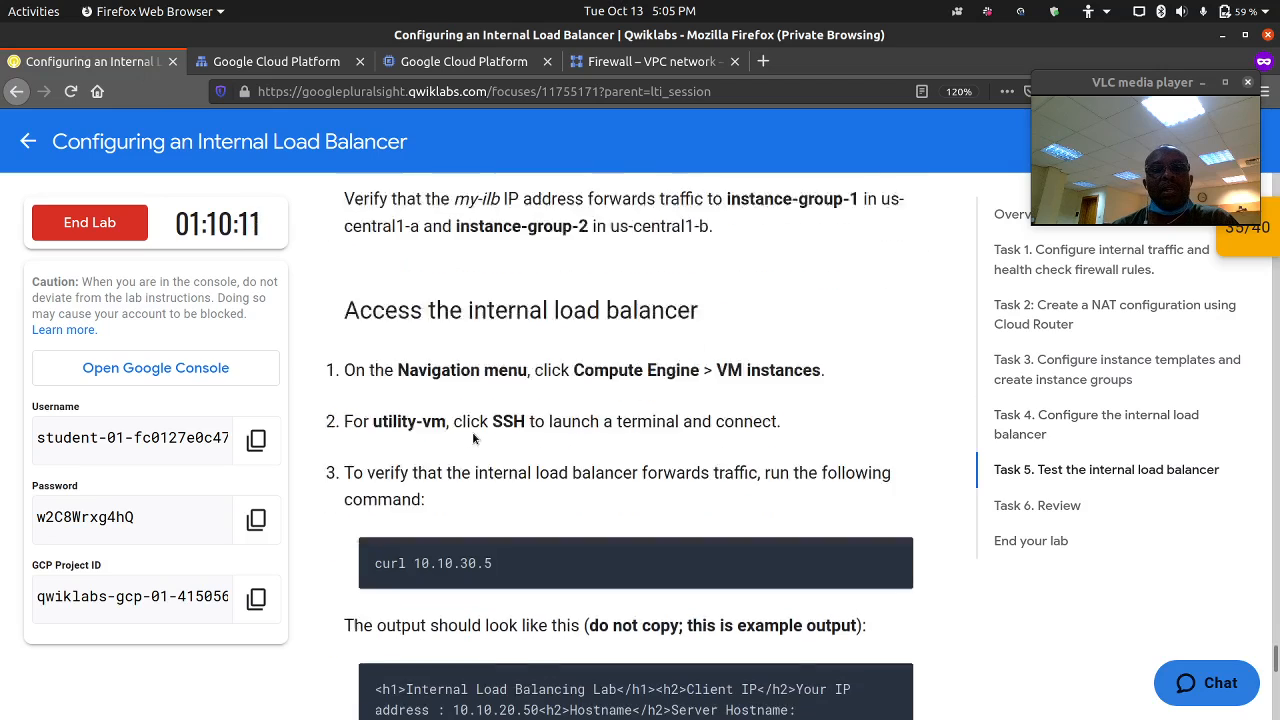
{"action": "scroll", "coordinate": [474, 437], "scroll_direction": "down", "scroll_amount": 1}
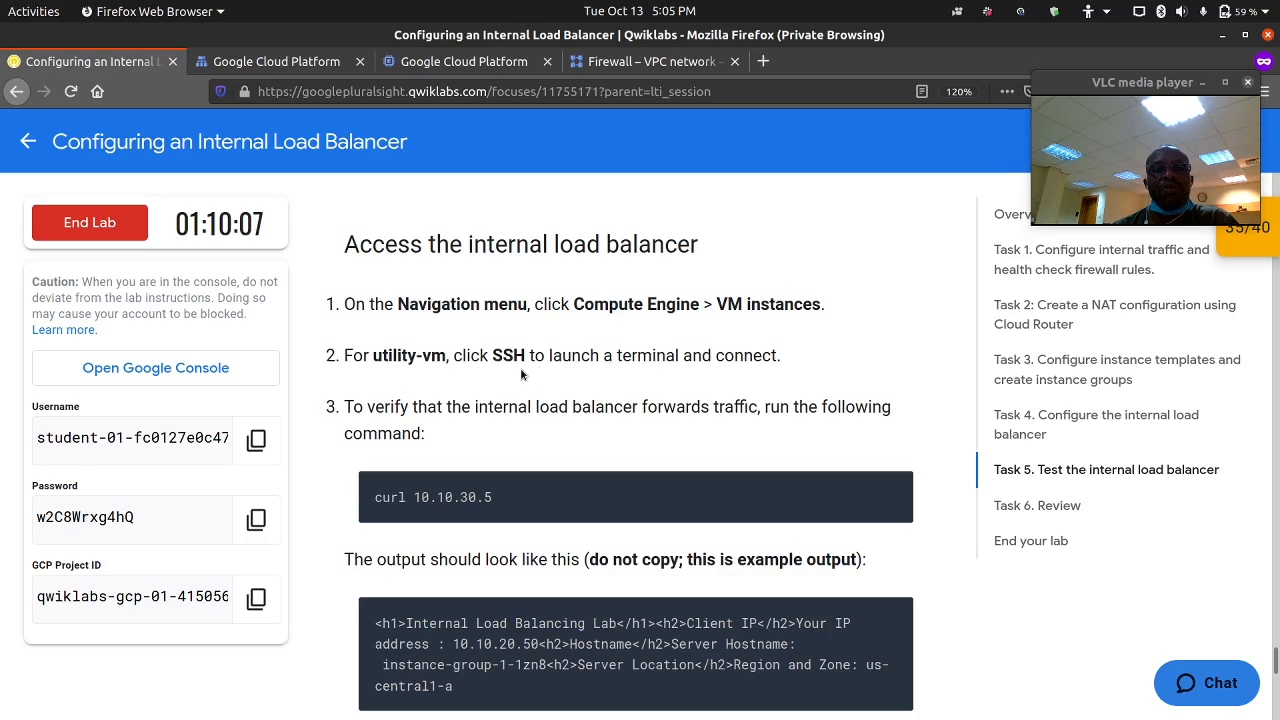
{"action": "scroll", "coordinate": [521, 374], "scroll_direction": "down", "scroll_amount": 2}
{"action": "left_click_drag", "start_coordinate": [504, 393], "coordinate": [416, 393]}
{"action": "left_click", "coordinate": [551, 393]}
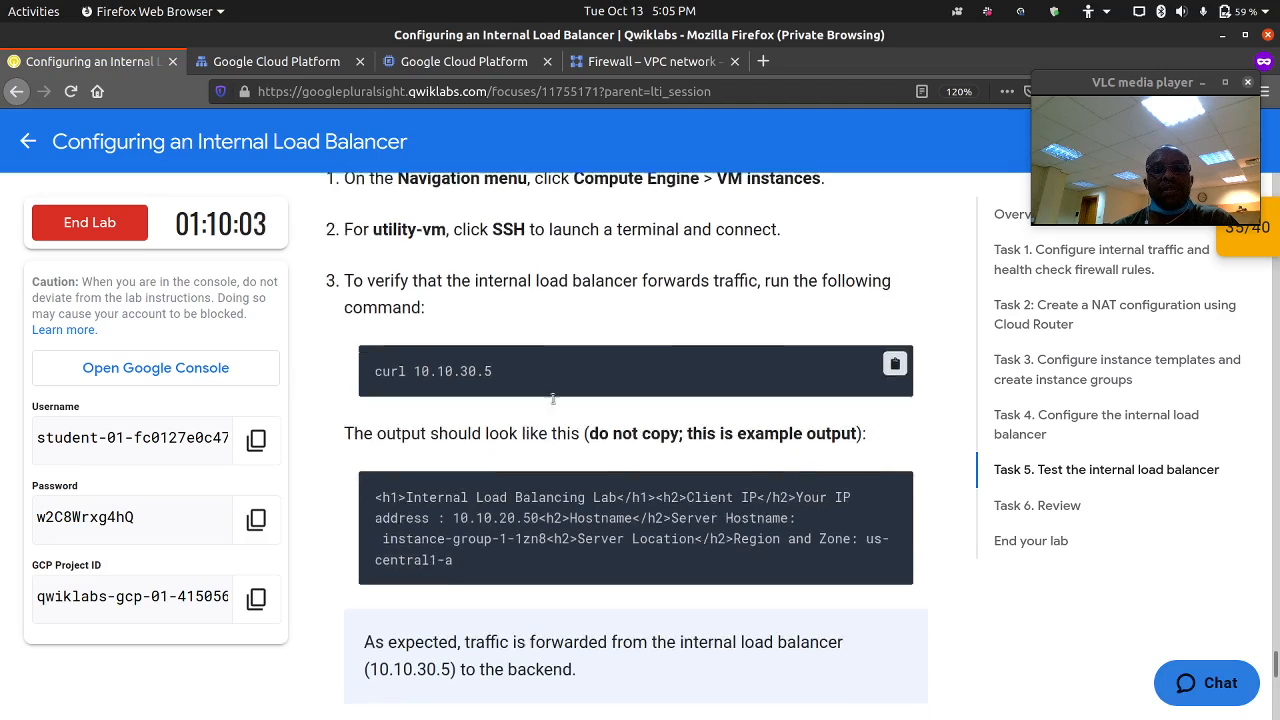
{"action": "scroll", "coordinate": [551, 393], "scroll_direction": "down", "scroll_amount": 3}
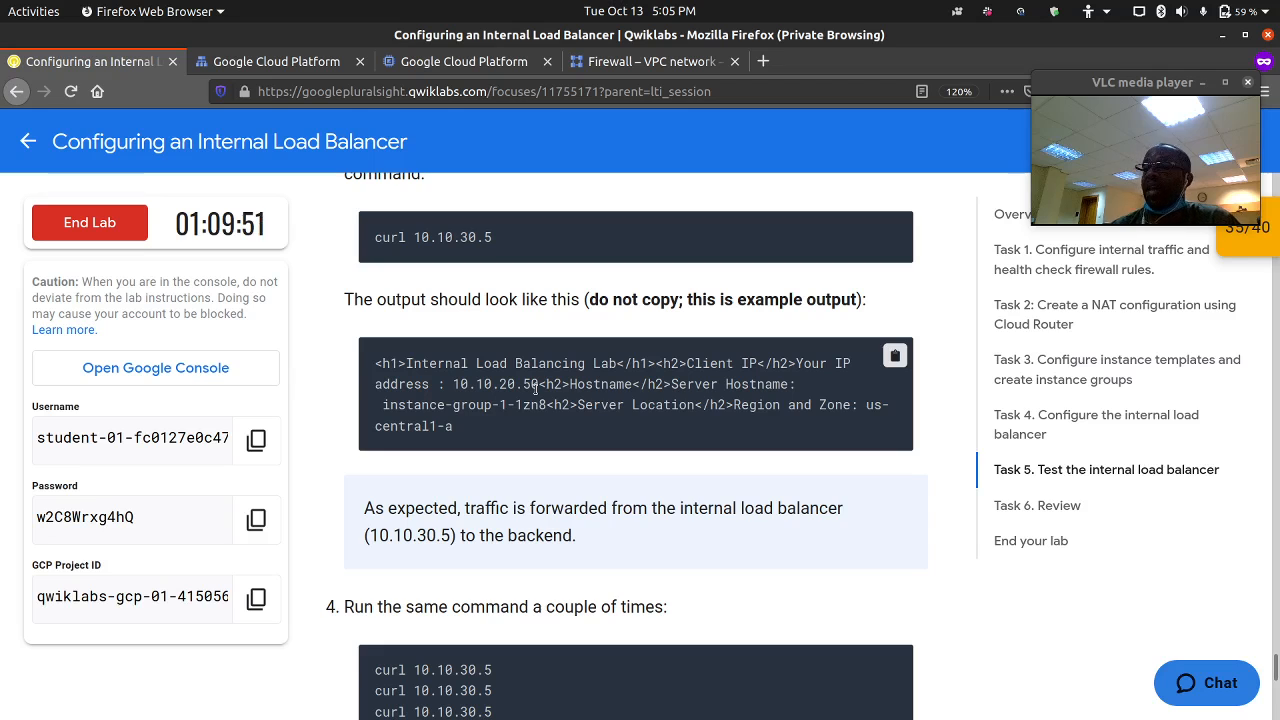
{"action": "scroll", "coordinate": [561, 473], "scroll_direction": "up", "scroll_amount": 3}
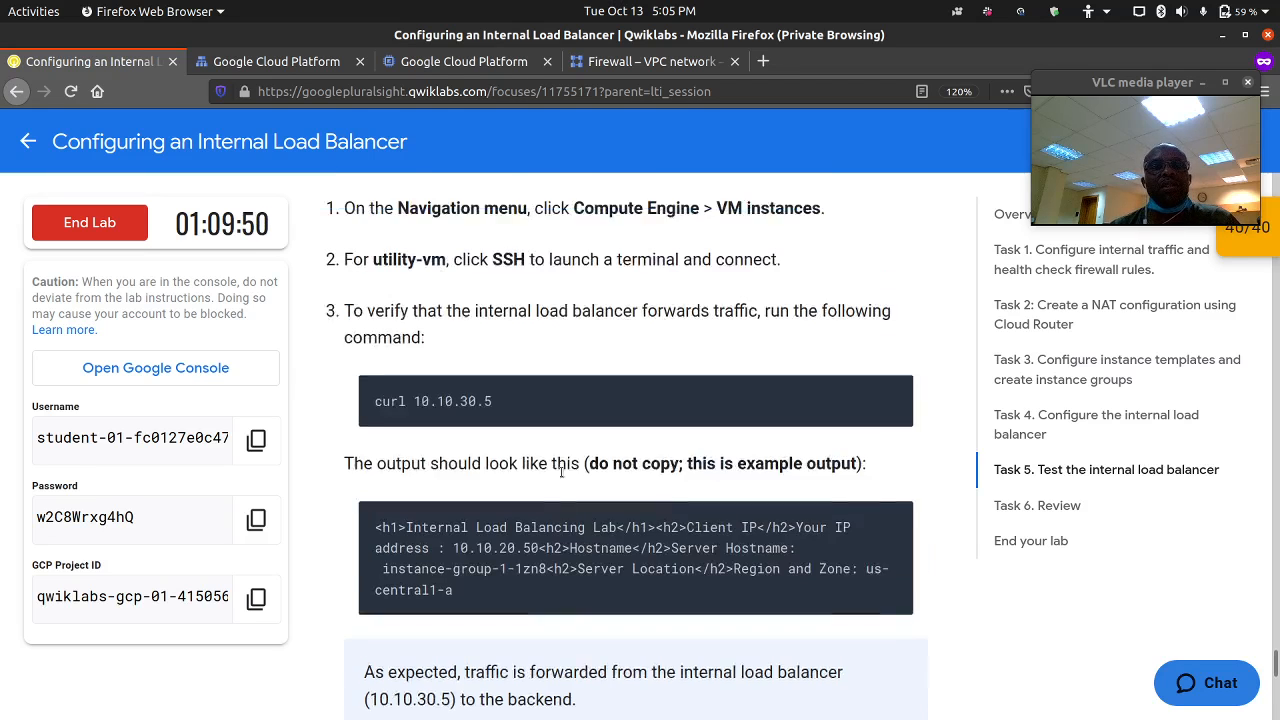
{"action": "scroll", "coordinate": [561, 473], "scroll_direction": "up", "scroll_amount": 1}
{"action": "scroll", "coordinate": [561, 473], "scroll_direction": "down", "scroll_amount": 2}
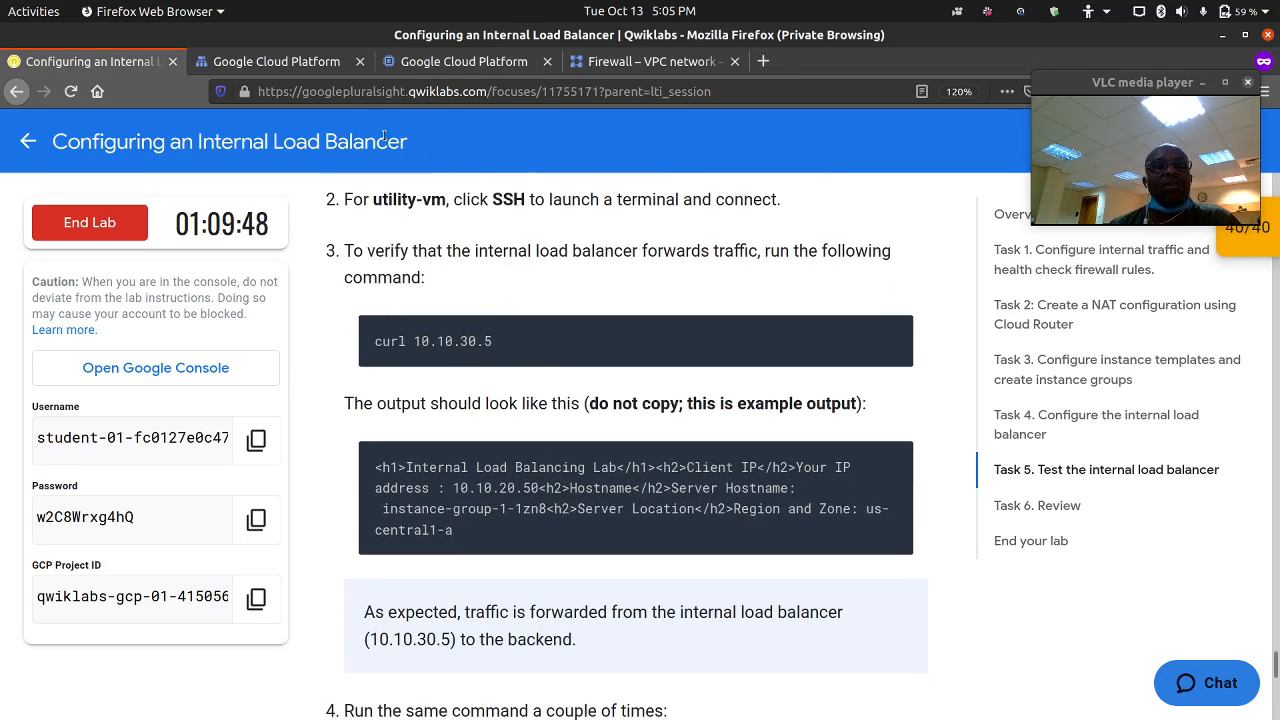
Refresh the load balancer list to check whether my-ilb is created, and return to the start of Task 5 in the lab.
{"action": "left_click", "coordinate": [312, 65]}
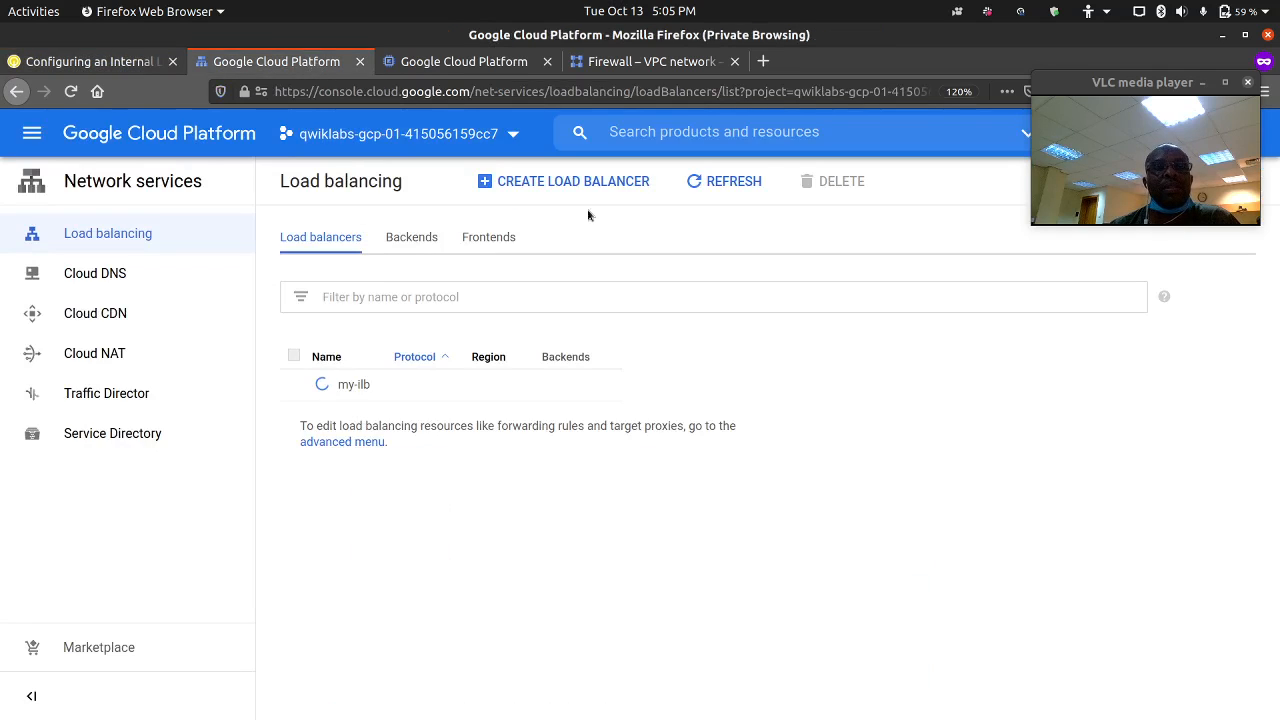
{"action": "left_click", "coordinate": [737, 188]}
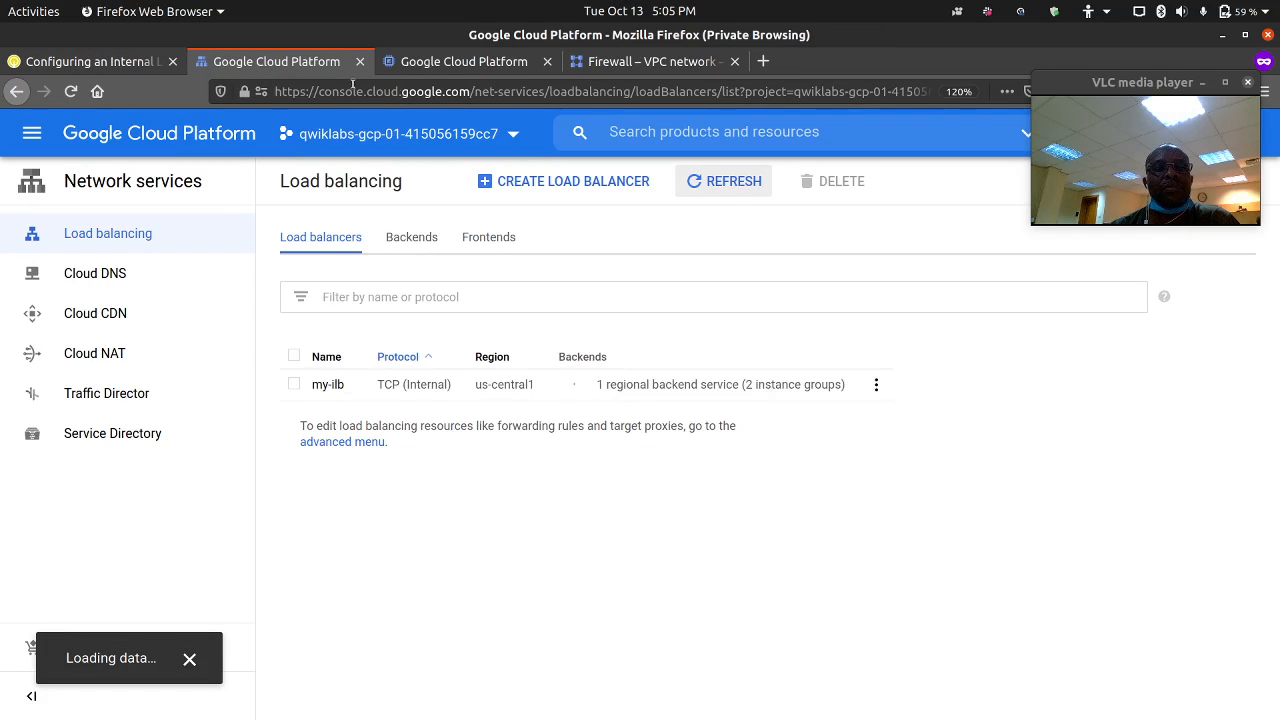
{"action": "left_click", "coordinate": [90, 61]}
{"action": "scroll", "coordinate": [463, 320], "scroll_direction": "up", "scroll_amount": 5}
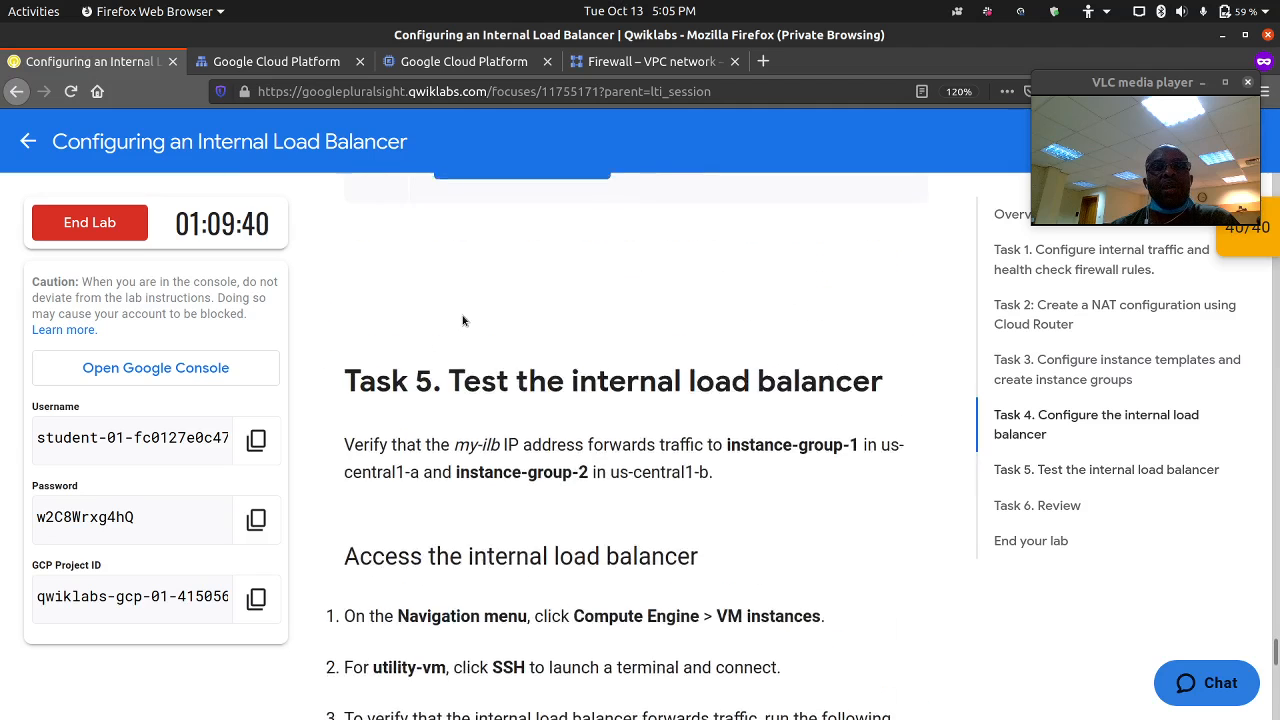
Check the lab progress for the Configure the Internal Load Balancer objective and return to the Task 5 curl instructions.
{"action": "scroll", "coordinate": [463, 320], "scroll_direction": "up", "scroll_amount": 4}
{"action": "left_click", "coordinate": [502, 423]}
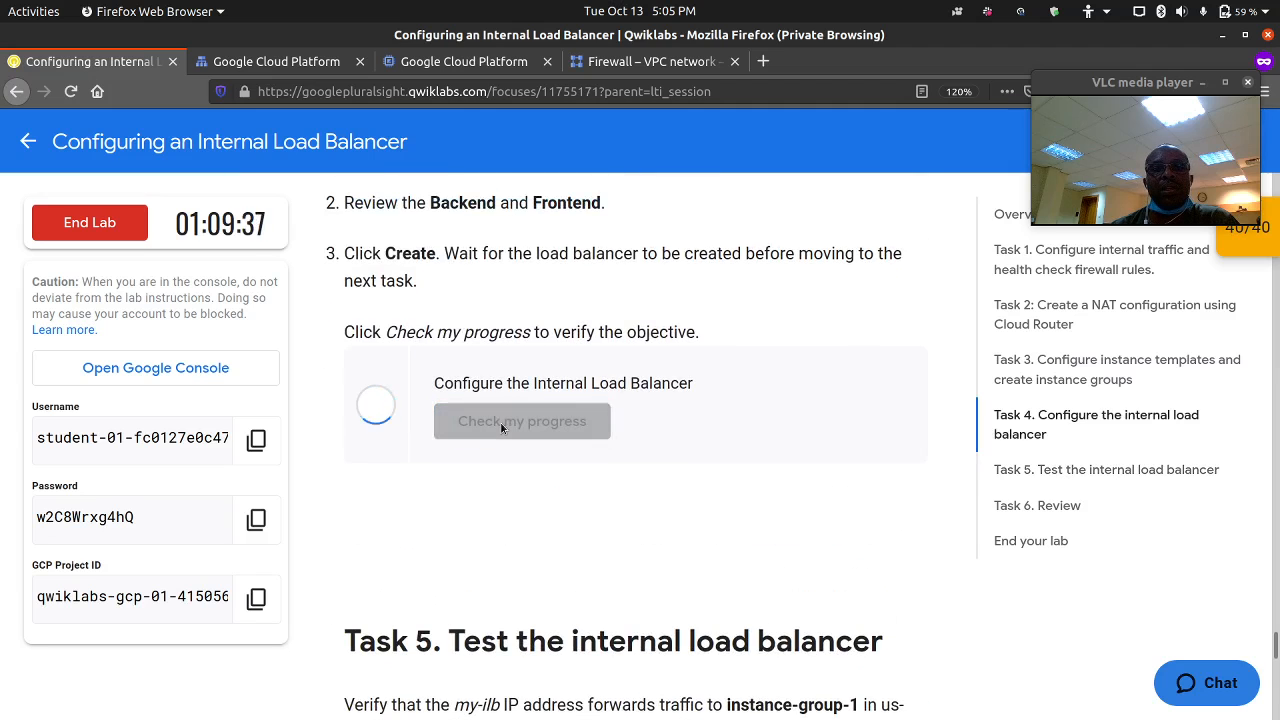
{"action": "scroll", "coordinate": [474, 443], "scroll_direction": "down", "scroll_amount": 5}
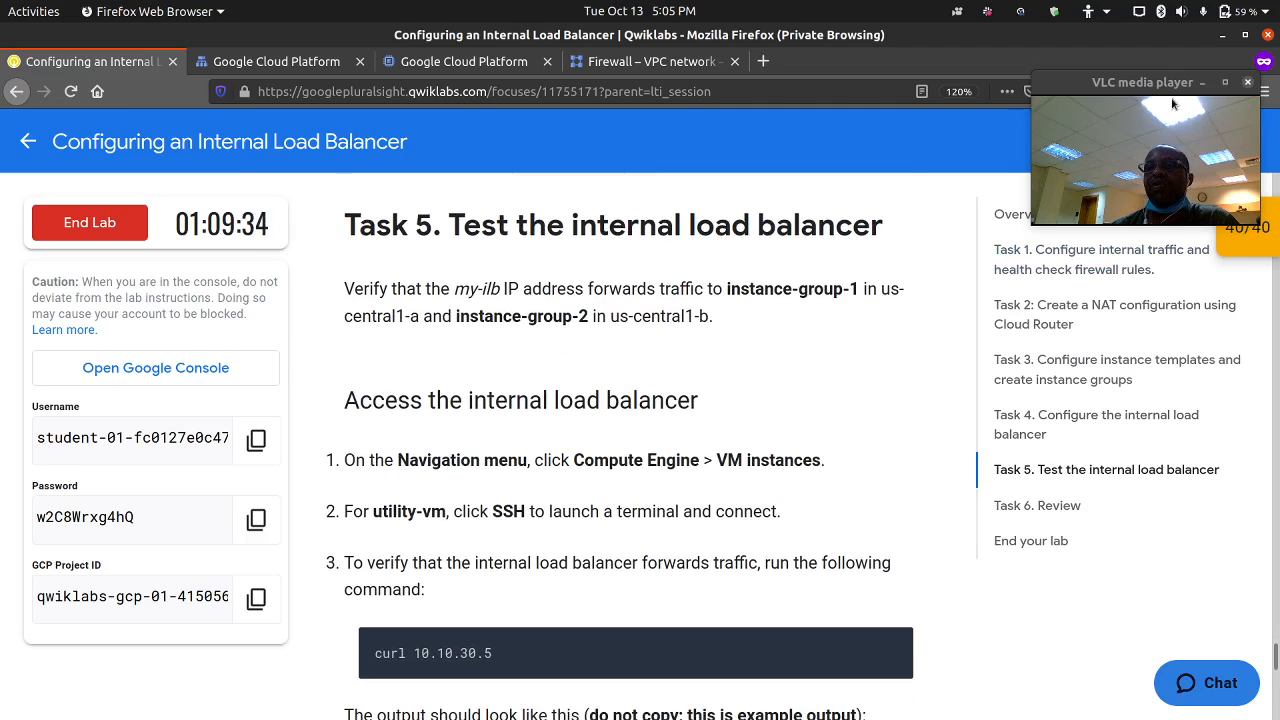
{"action": "left_click_drag", "start_coordinate": [1160, 83], "coordinate": [1125, 91]}
{"action": "scroll", "coordinate": [513, 447], "scroll_direction": "down", "scroll_amount": 5}
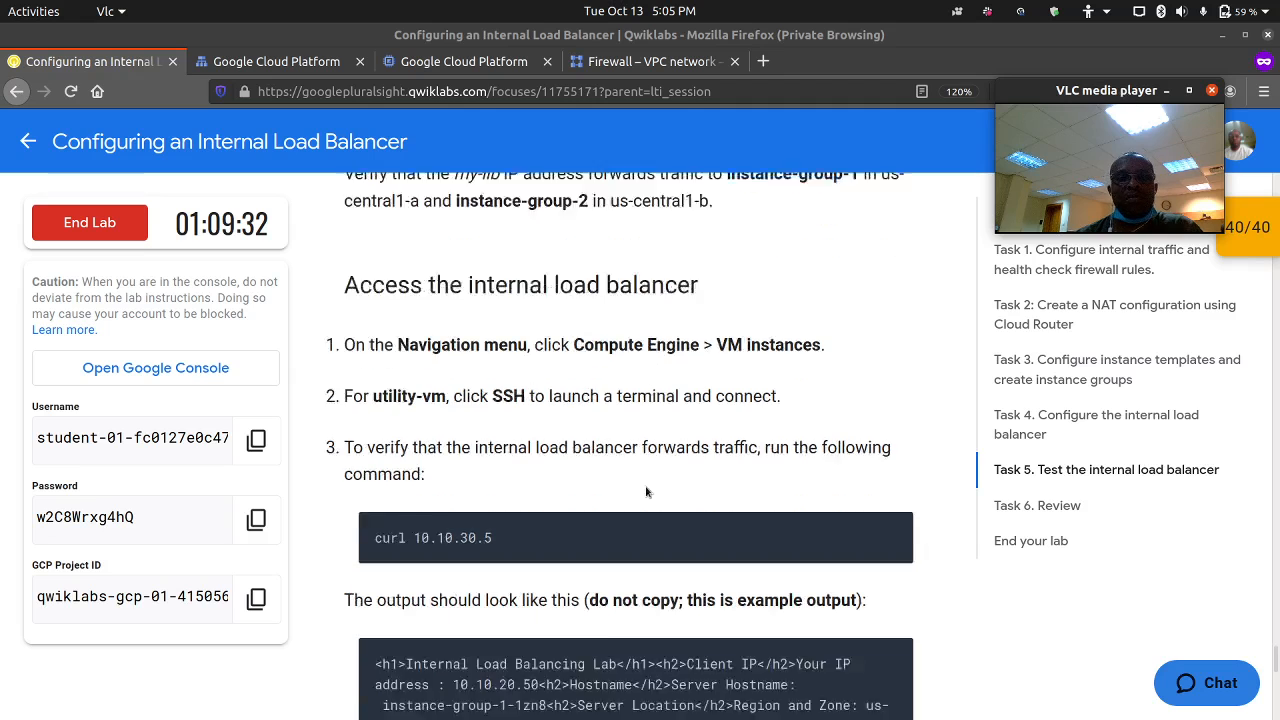
{"action": "scroll", "coordinate": [513, 447], "scroll_direction": "down", "scroll_amount": 2}
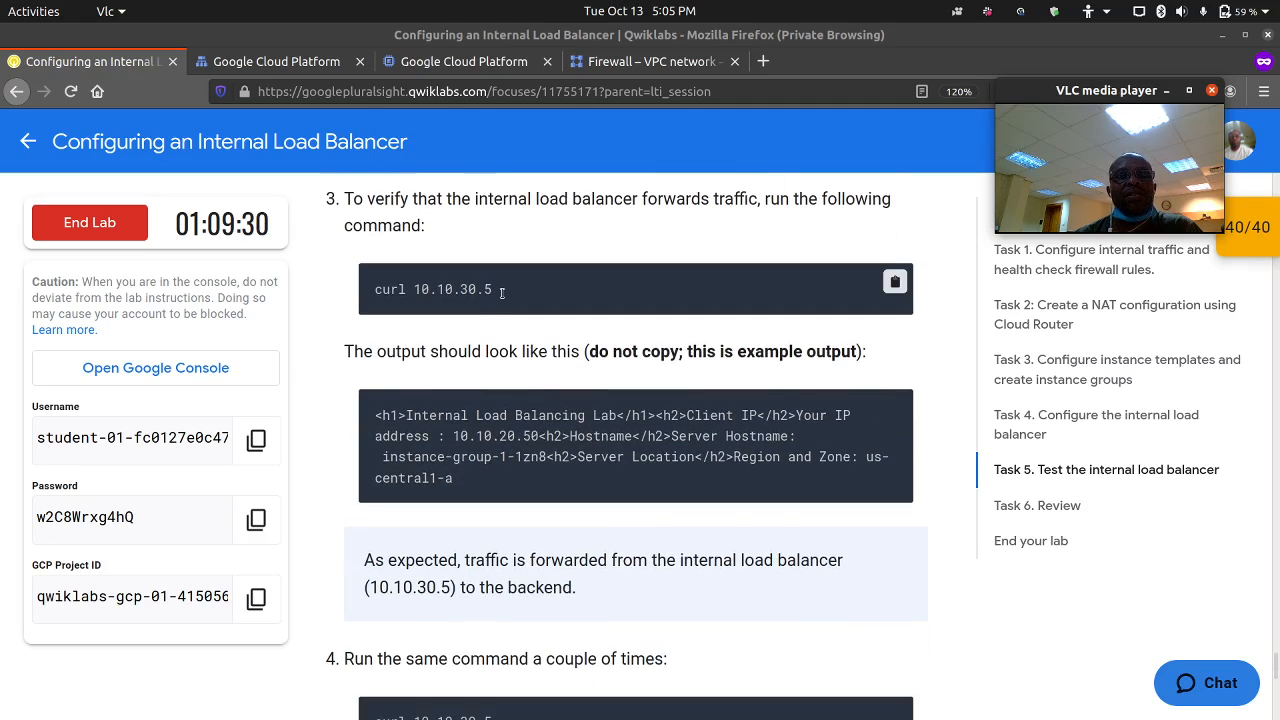
Copy the command curl 10.10.30.5 from step 3 of the lab's Task 5 instructions.
{"action": "left_click", "coordinate": [496, 289]}
{"action": "left_click_drag", "start_coordinate": [497, 289], "coordinate": [378, 279]}
{"action": "key", "text": "ctrl+c"}
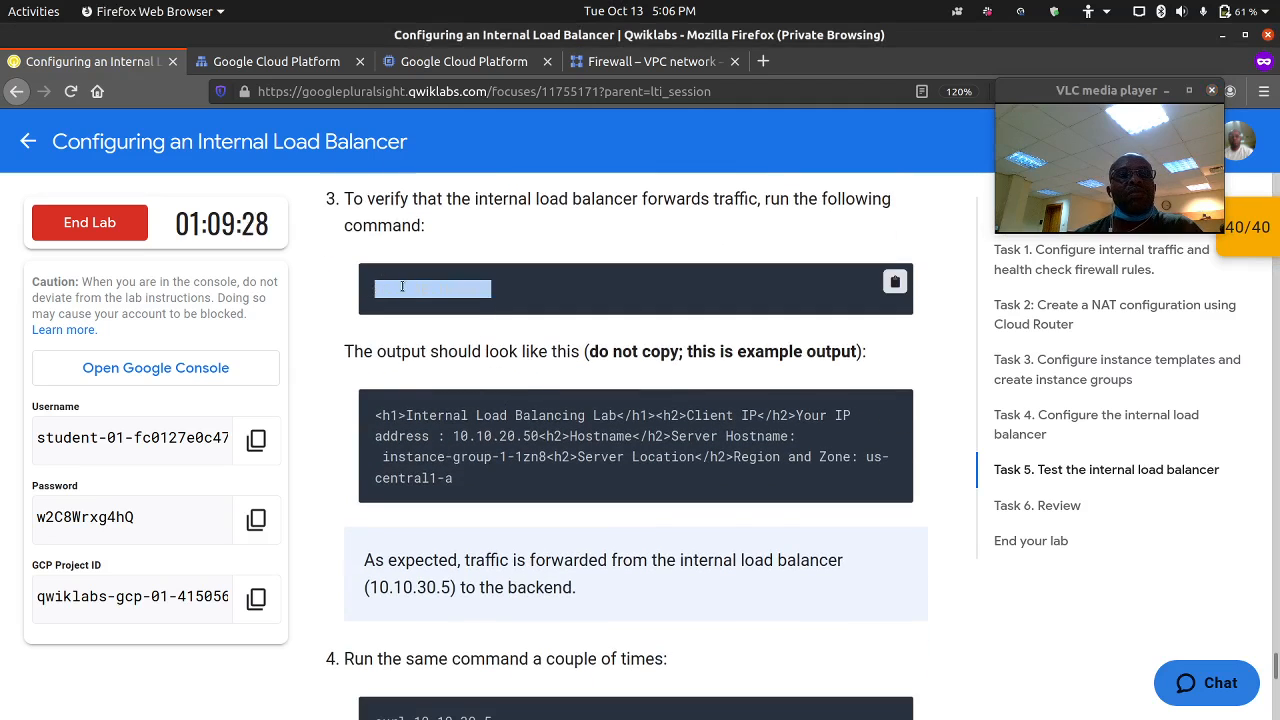
{"action": "right_click", "coordinate": [402, 287]}
{"action": "left_click", "coordinate": [430, 297]}
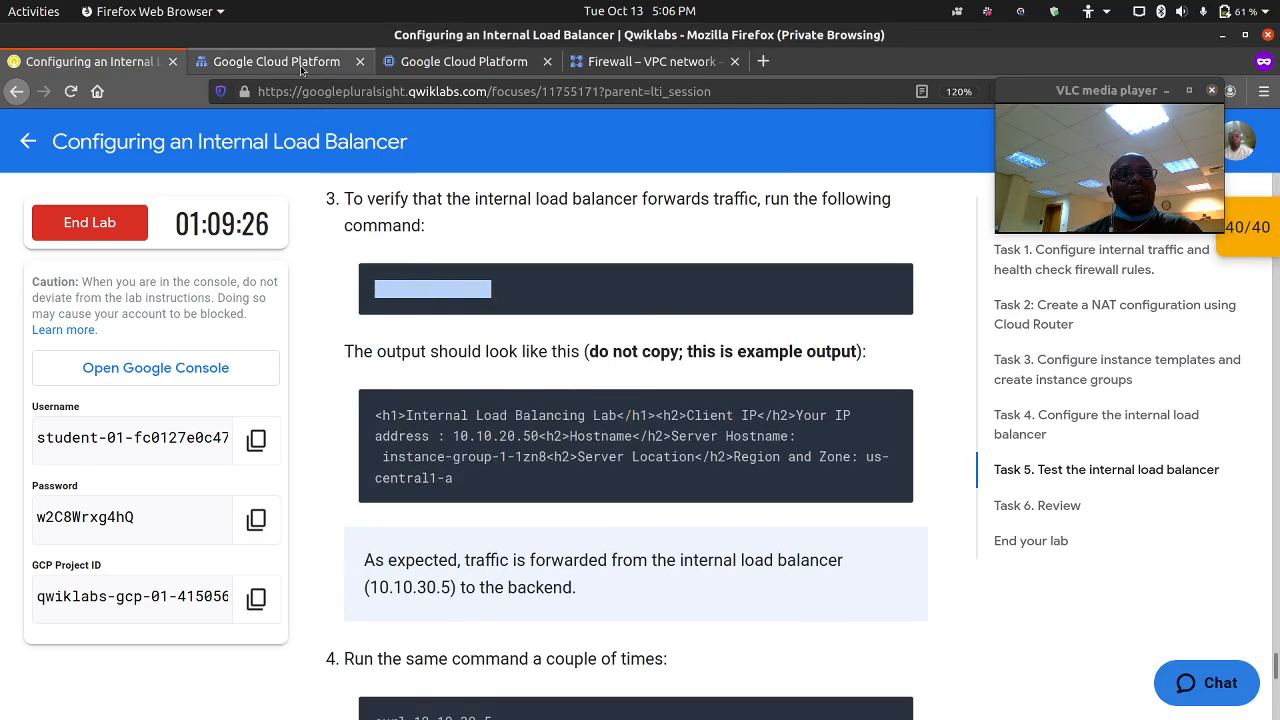
Switch to the utility-vm SSH terminal window and clear its screen.
{"action": "mouse_move", "coordinate": [198, 712]}
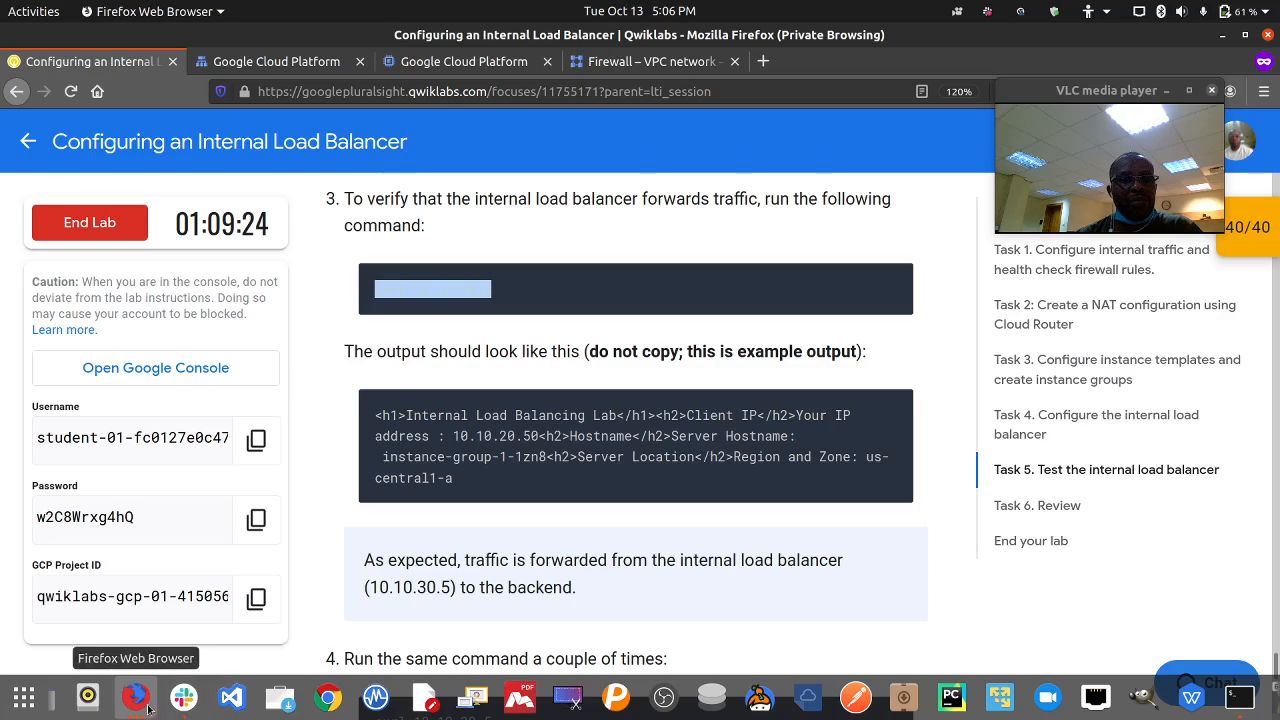
{"action": "left_click", "coordinate": [148, 708]}
{"action": "left_click", "coordinate": [463, 590]}
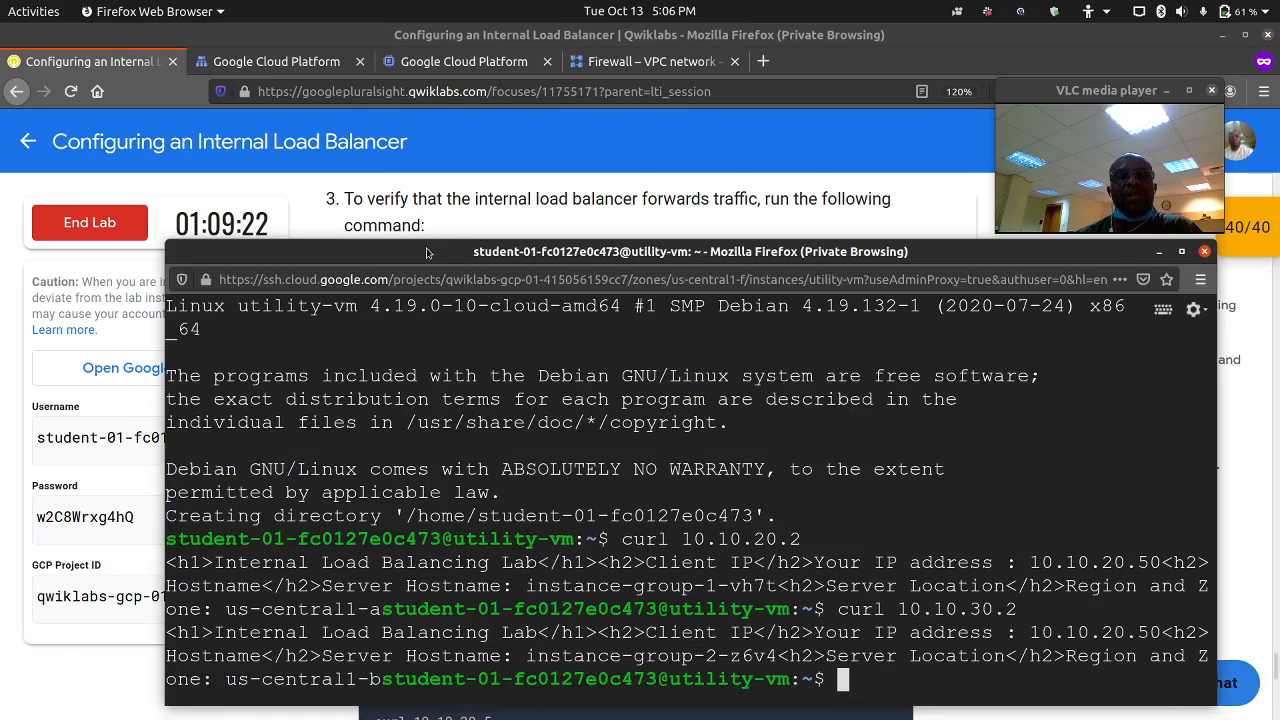
{"action": "left_click_drag", "start_coordinate": [426, 252], "coordinate": [816, 182]}
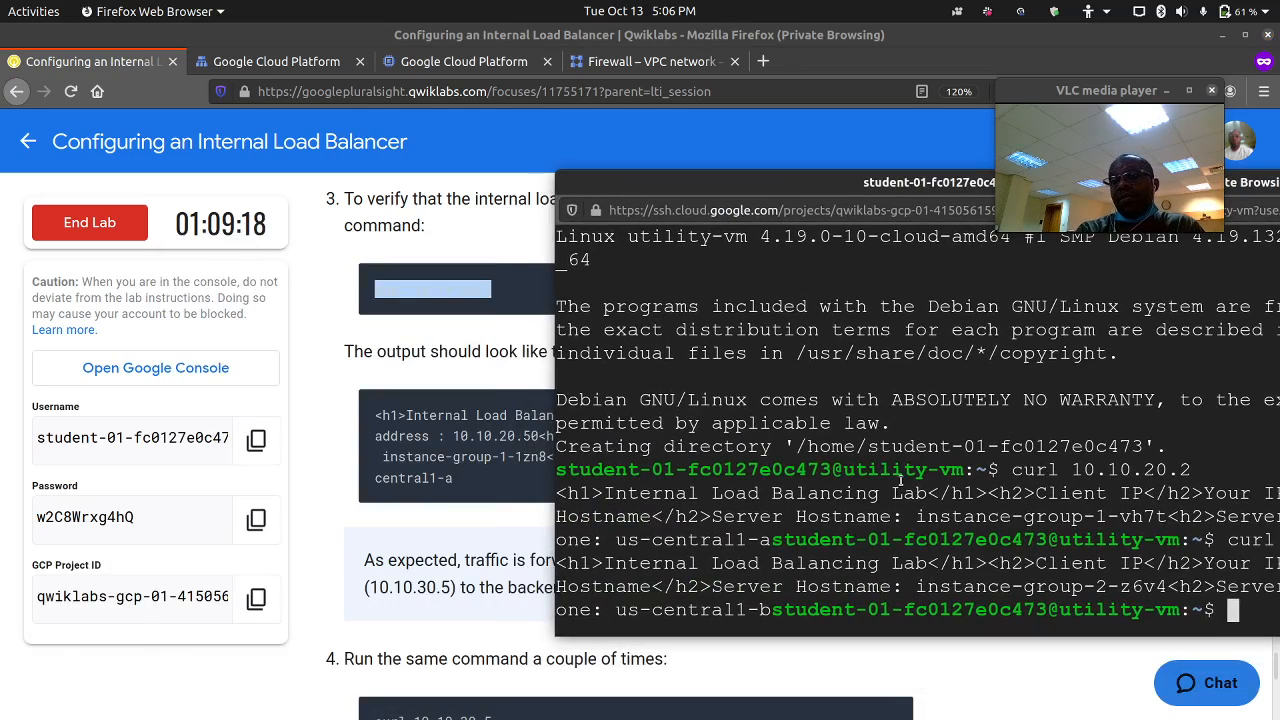
{"action": "type", "text": "cle"}
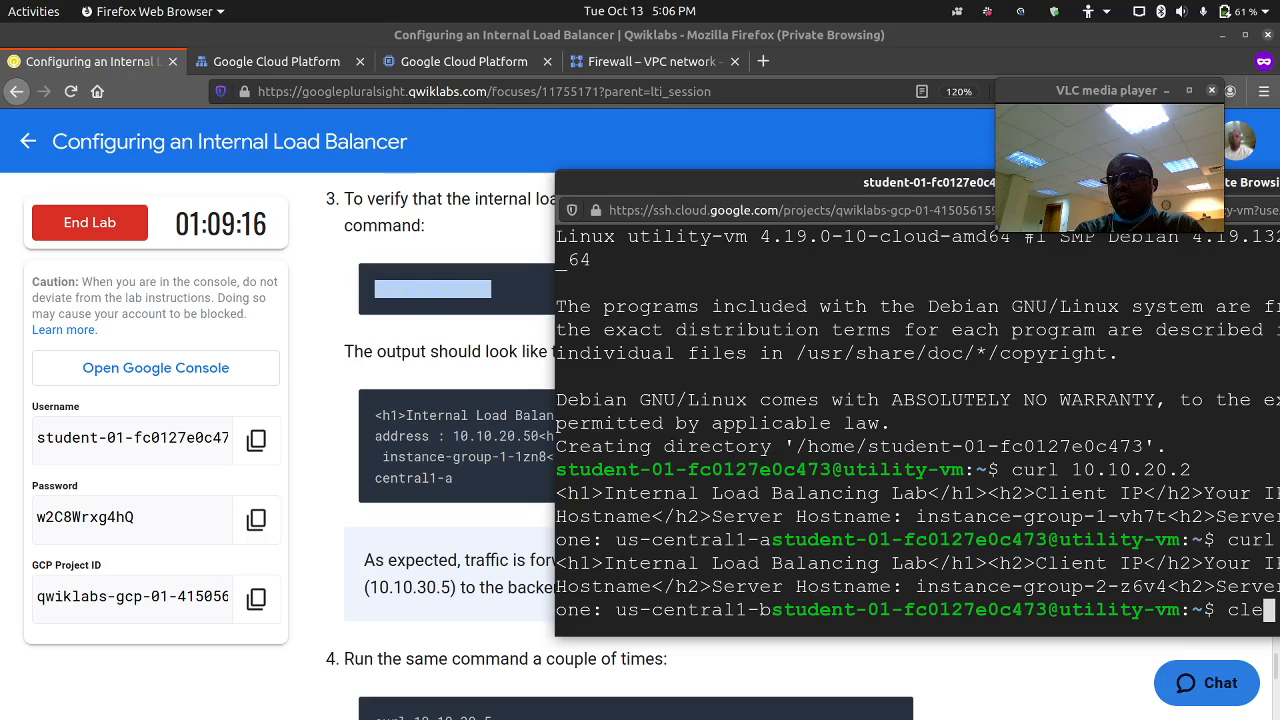
{"action": "type", "text": "ar"}
{"action": "key", "text": "Return"}
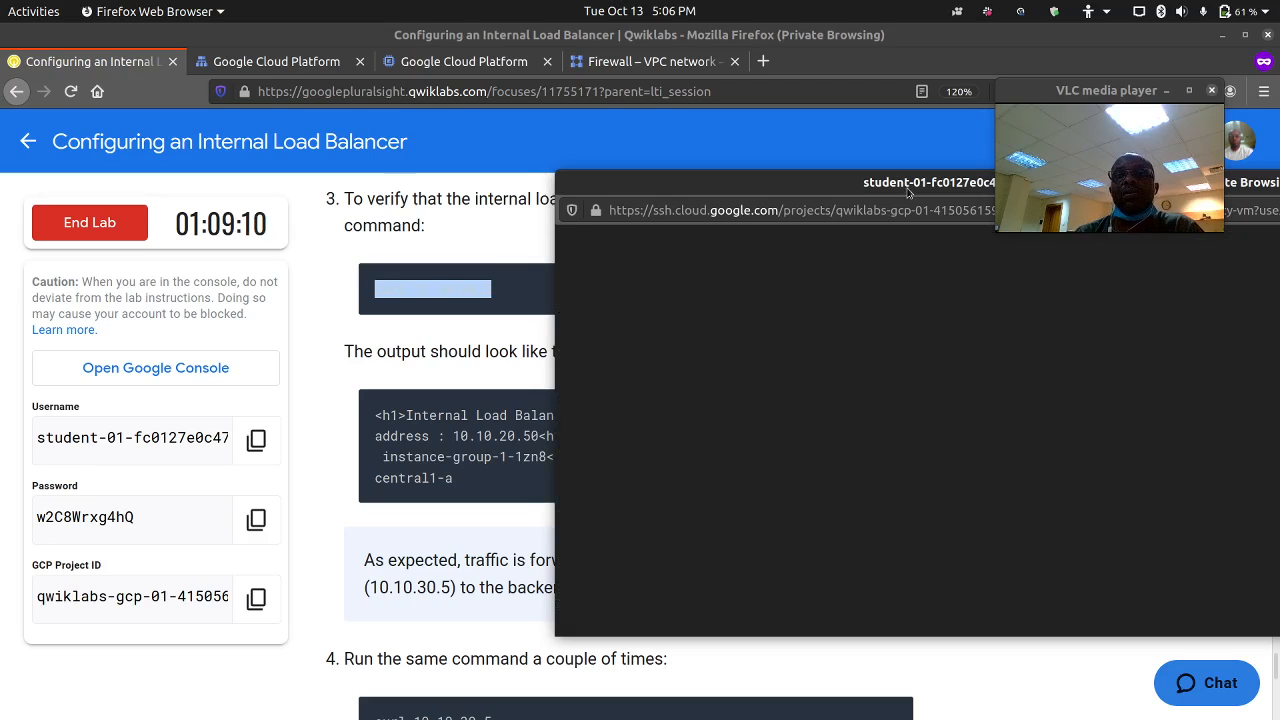
Run the copied command curl 10.10.30.5 in the utility-vm terminal.
{"action": "left_click_drag", "start_coordinate": [908, 190], "coordinate": [487, 293]}
{"action": "type", "text": "clear"}
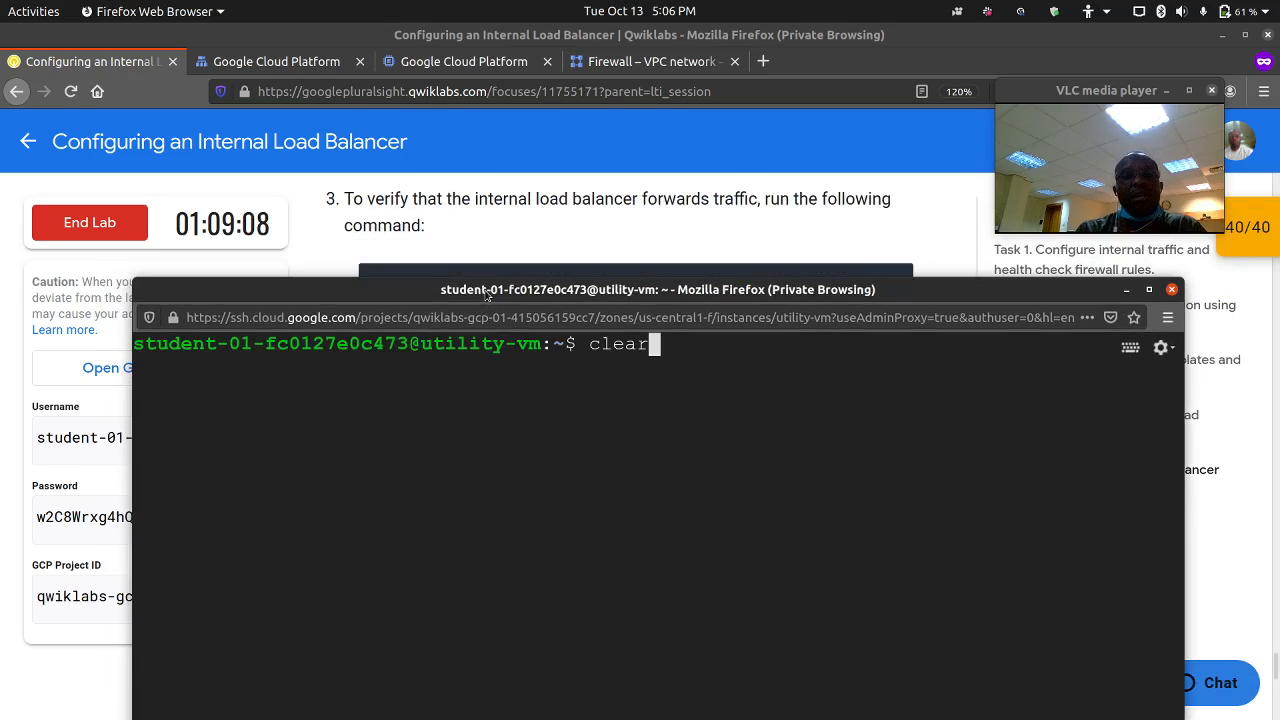
{"action": "key", "text": "BackSpace"}
{"action": "key", "text": "BackSpace"}
{"action": "key", "text": "BackSpace"}
{"action": "key", "text": "BackSpace"}
{"action": "key", "text": "BackSpace"}
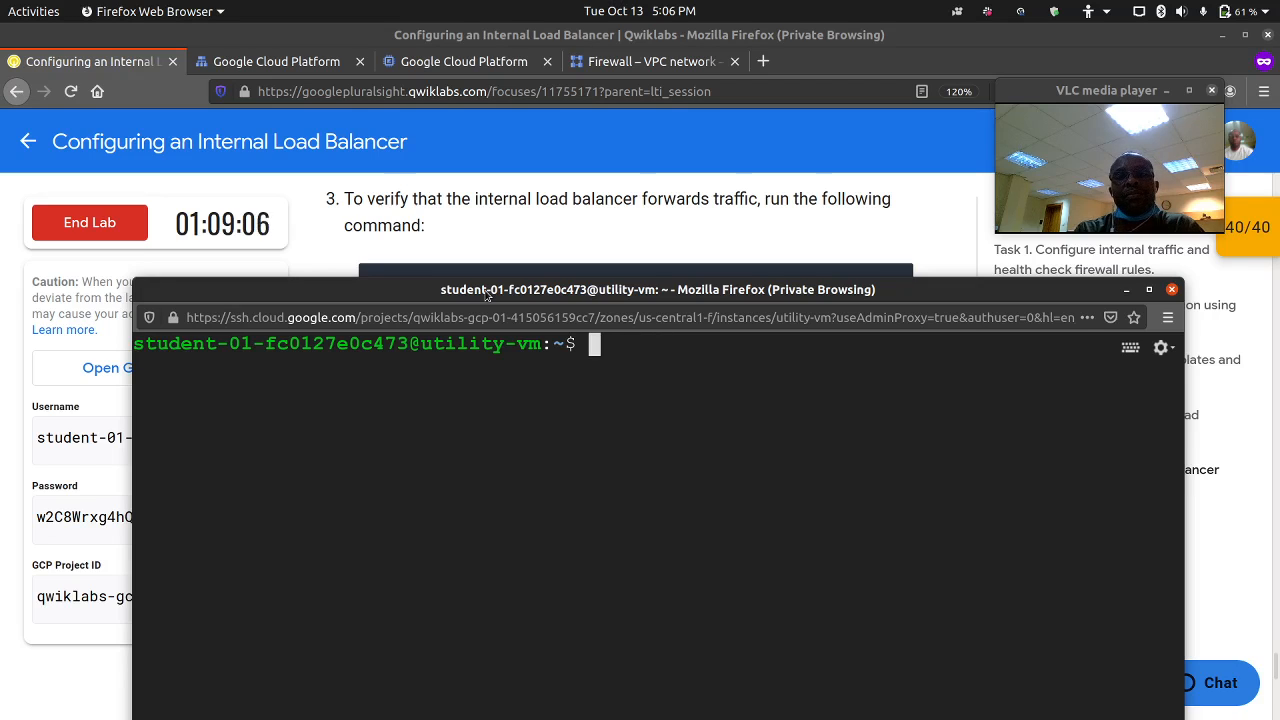
{"action": "key", "text": "ctrl+v"}
{"action": "key", "text": "Return"}
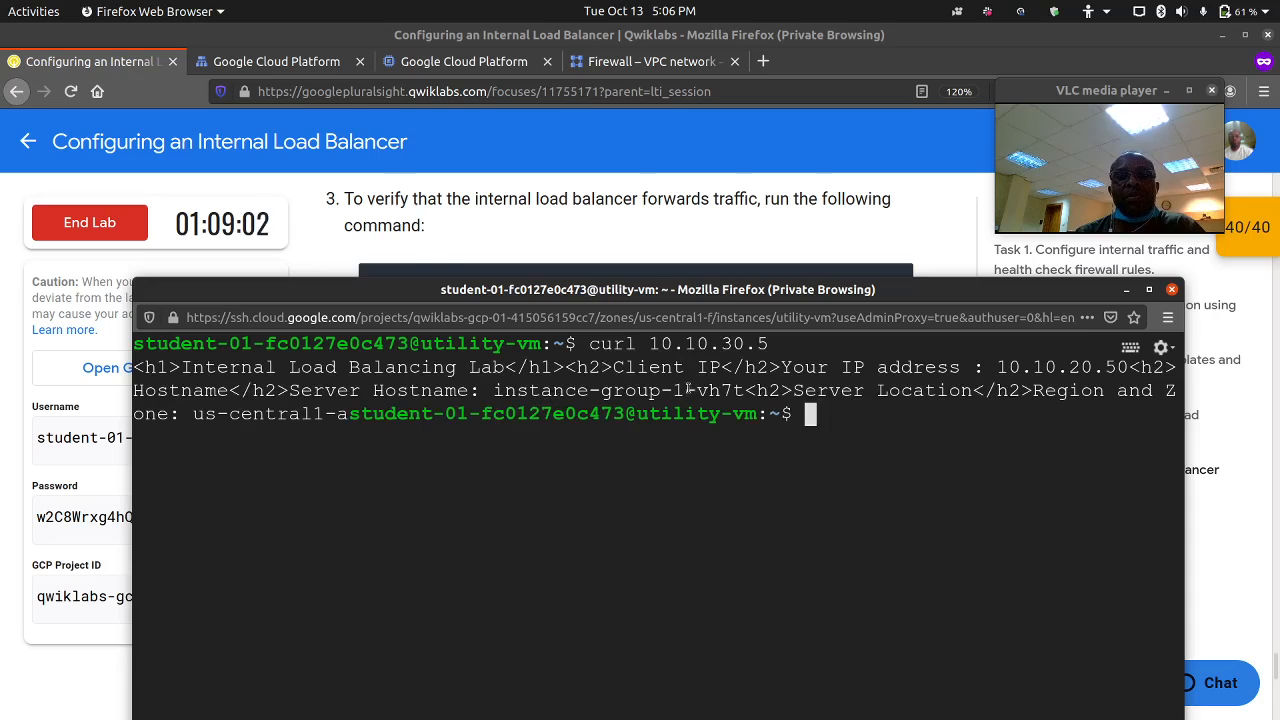
Examine which instance group answered the curl request and read the lab's next instruction on repeating the command.
{"action": "left_click_drag", "start_coordinate": [687, 388], "coordinate": [677, 390]}
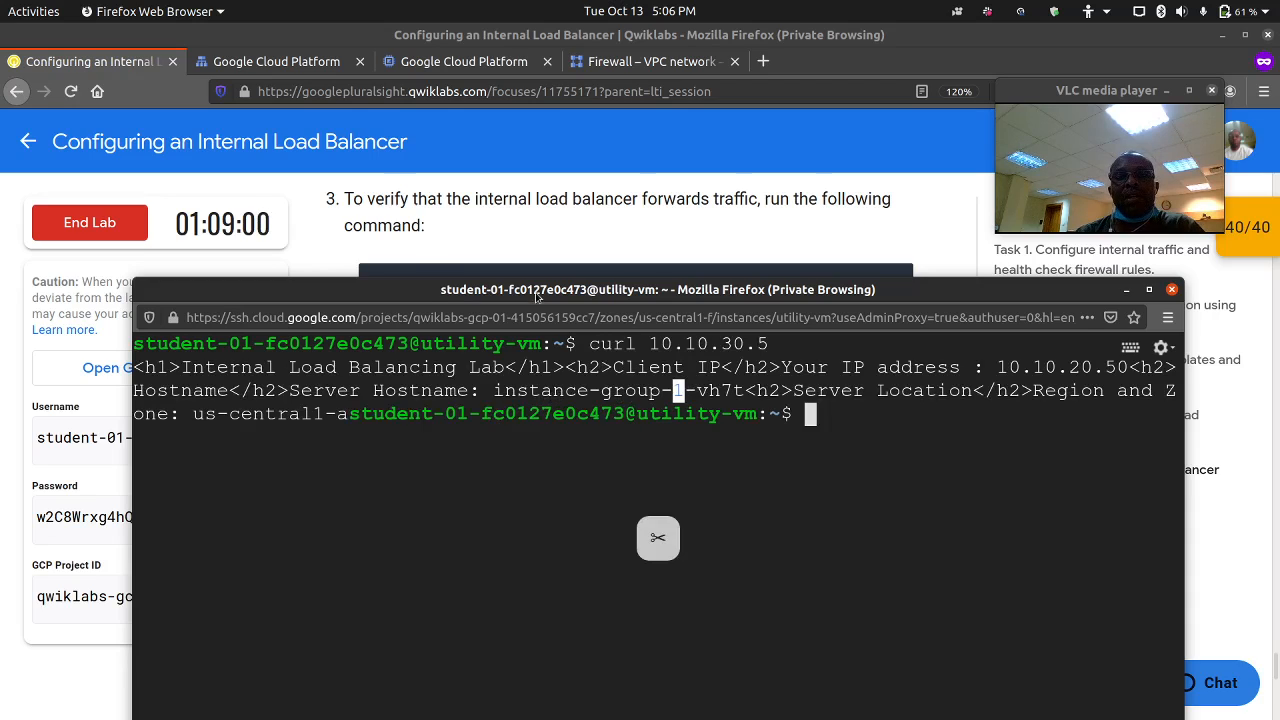
{"action": "left_click_drag", "start_coordinate": [540, 291], "coordinate": [540, 528]}
{"action": "scroll", "coordinate": [652, 510], "scroll_direction": "down", "scroll_amount": 6}
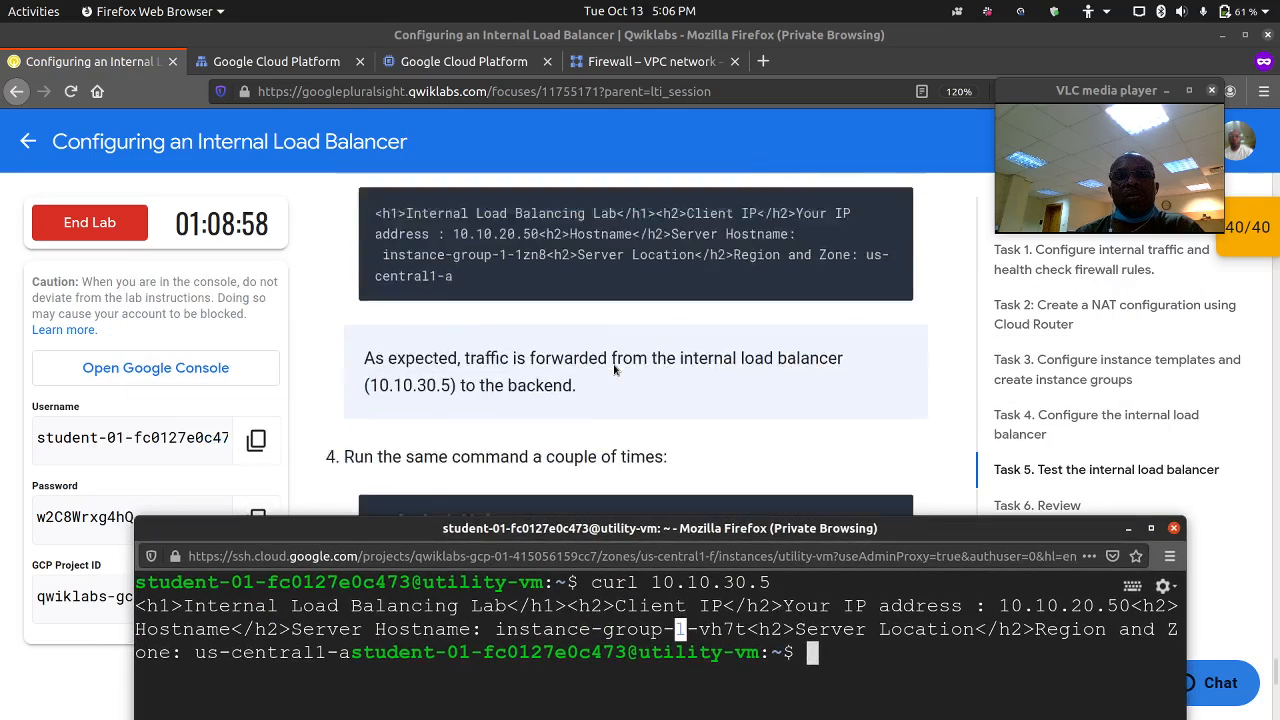
{"action": "left_click_drag", "start_coordinate": [652, 520], "coordinate": [622, 292]}
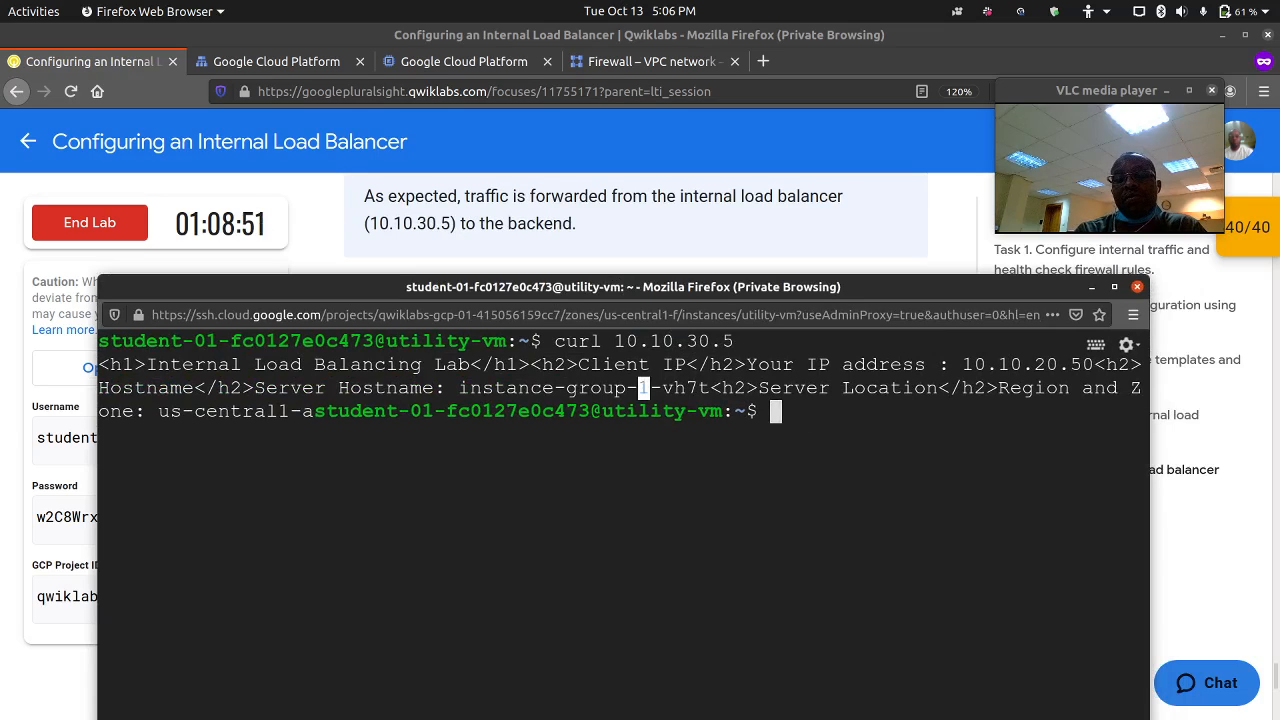
Begin a ten-iteration shell loop in the utility-vm terminal with for i in $(seq 1 10); do.
{"action": "type", "text": "for i "}
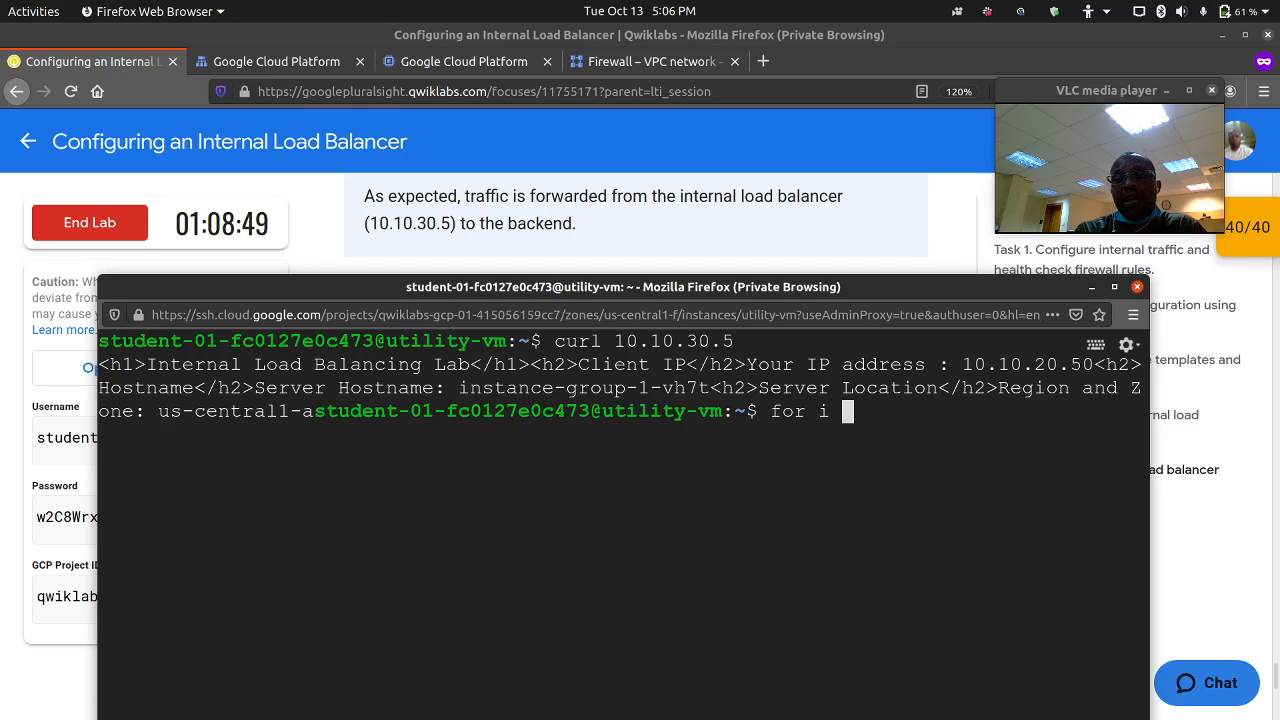
{"action": "type", "text": "in $"}
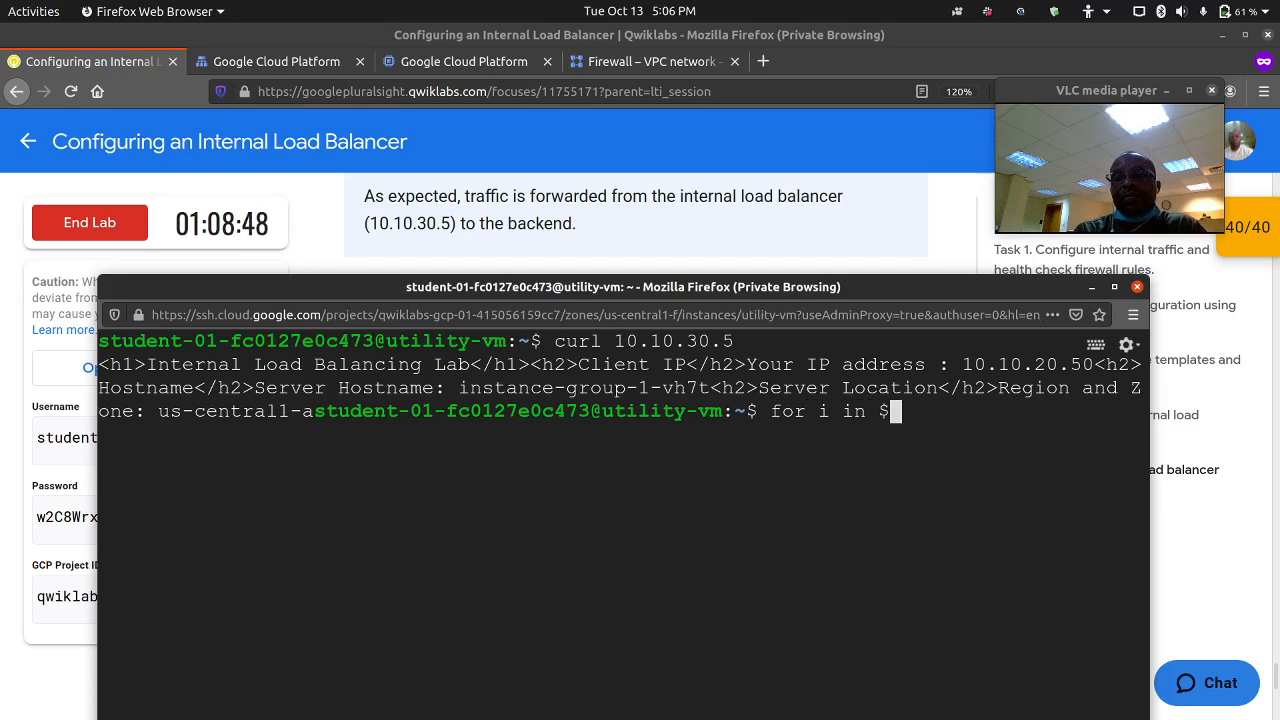
{"action": "type", "text": "d"}
{"action": "key", "text": "BackSpace"}
{"action": "type", "text": "s"}
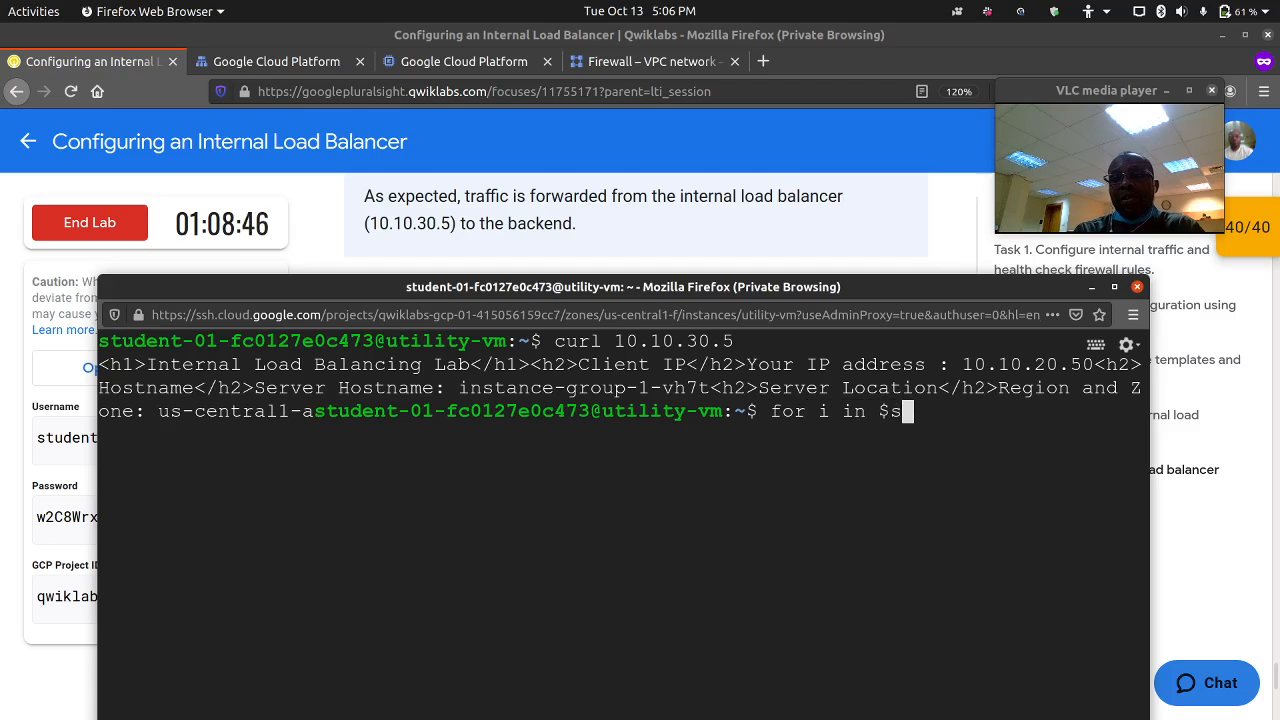
{"action": "key", "text": "BackSpace"}
{"action": "type", "text": "(s"}
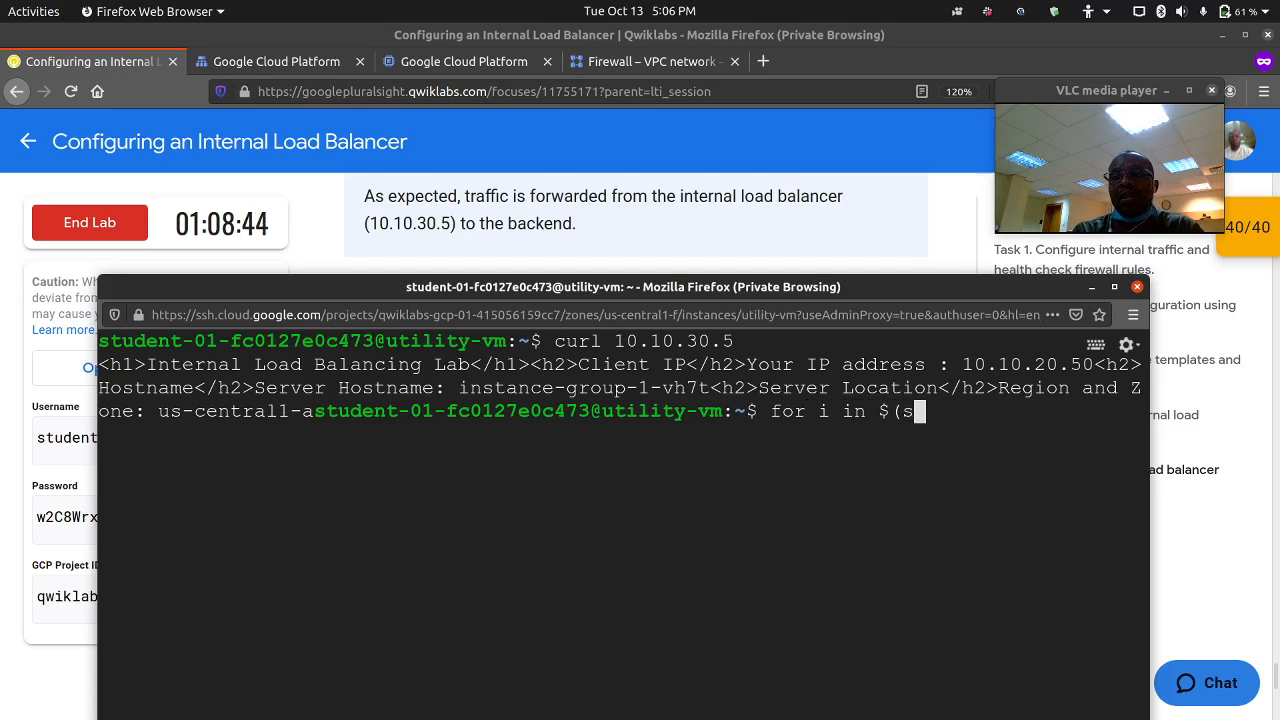
{"action": "type", "text": "eq"}
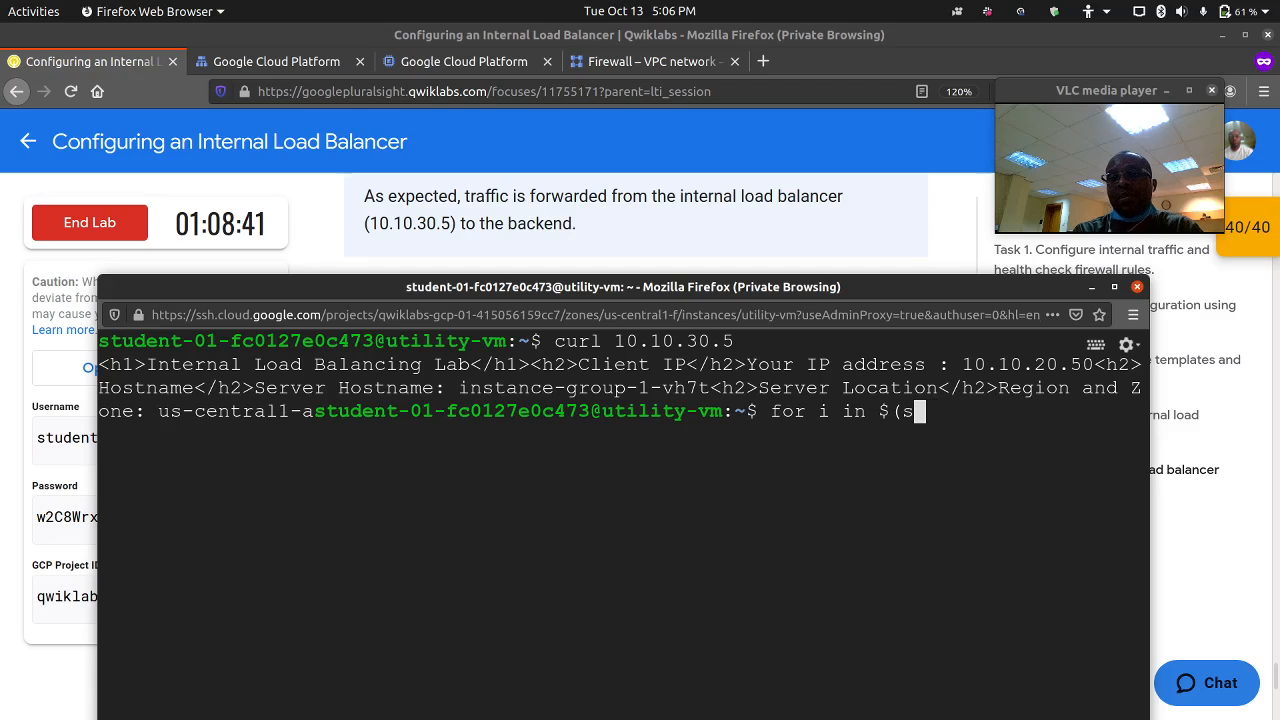
{"action": "type", "text": " 1 "}
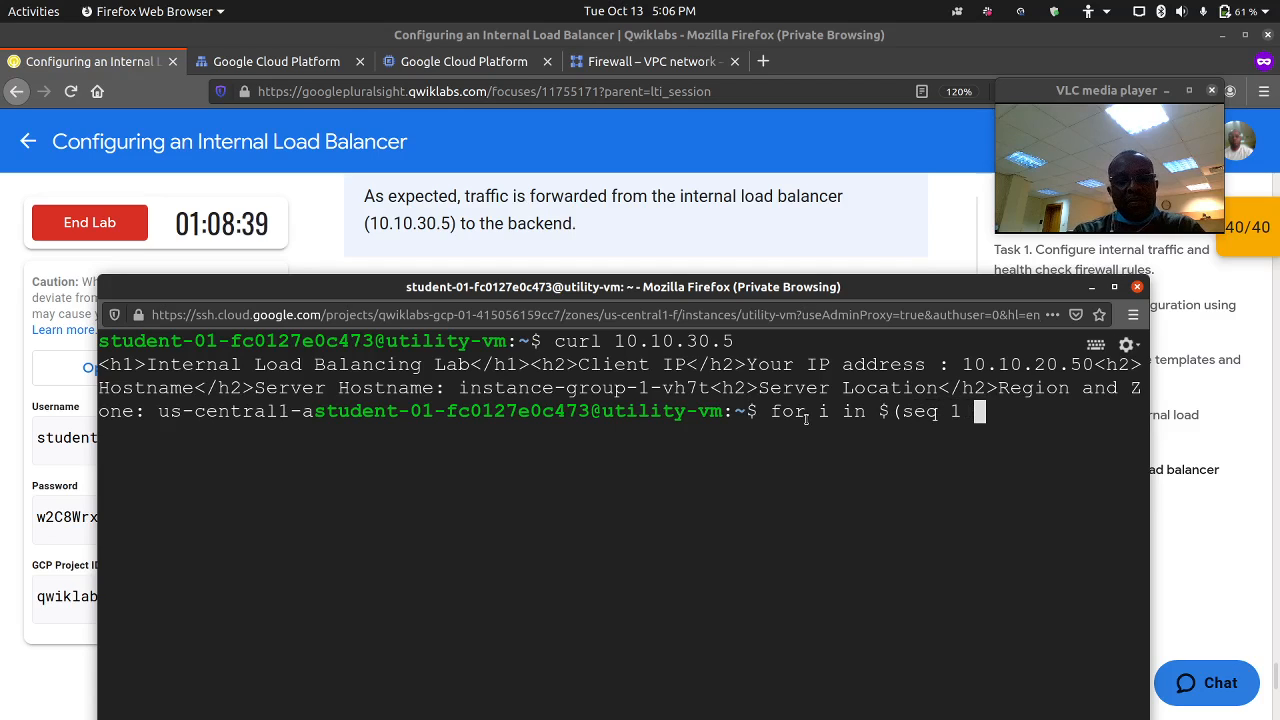
{"action": "type", "text": "10)"}
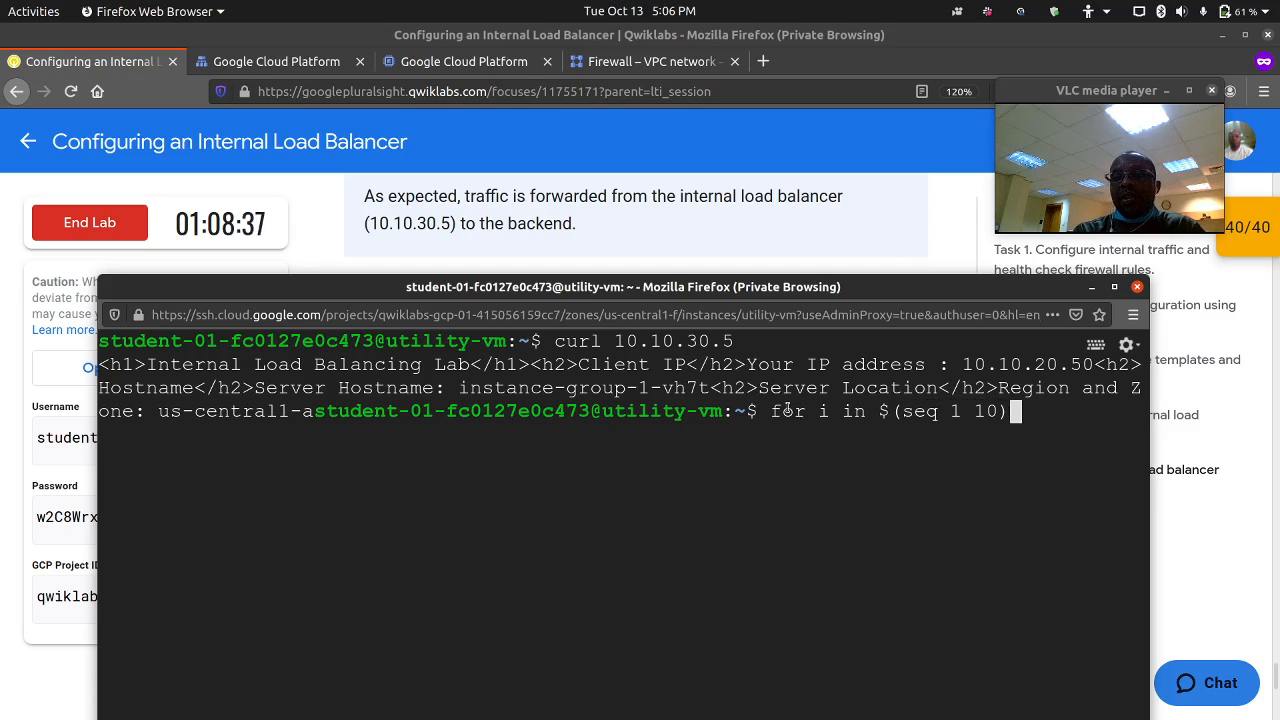
{"action": "key", "text": "BackSpace"}
{"action": "type", "text": "; do "}
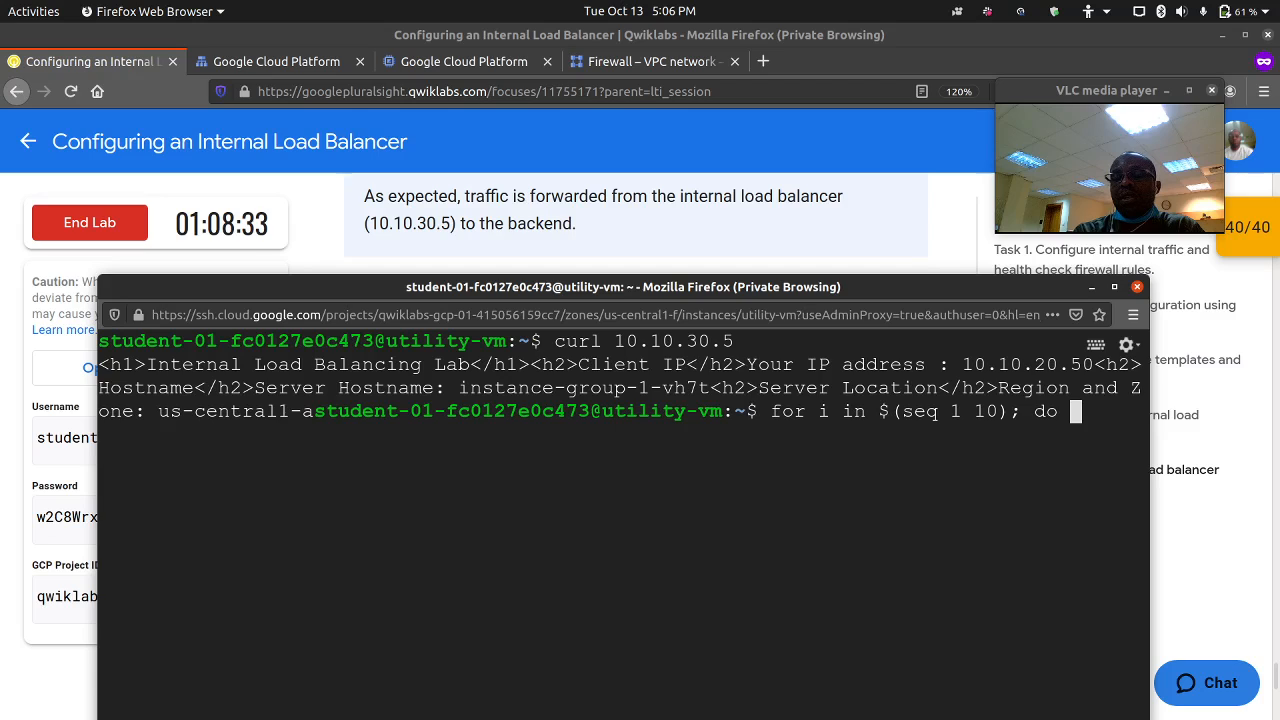
Complete the loop command with curl 10.10.30.5; done, without running it.
{"action": "type", "text": "1"}
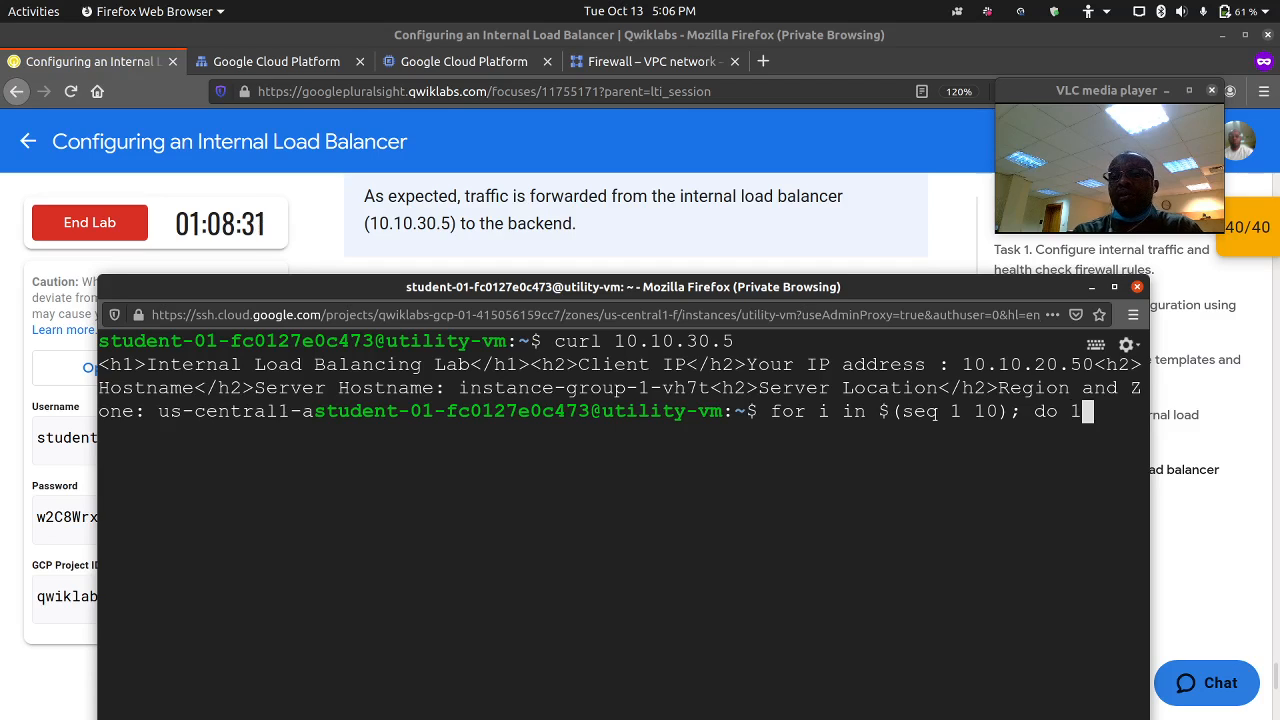
{"action": "key", "text": "BackSpace"}
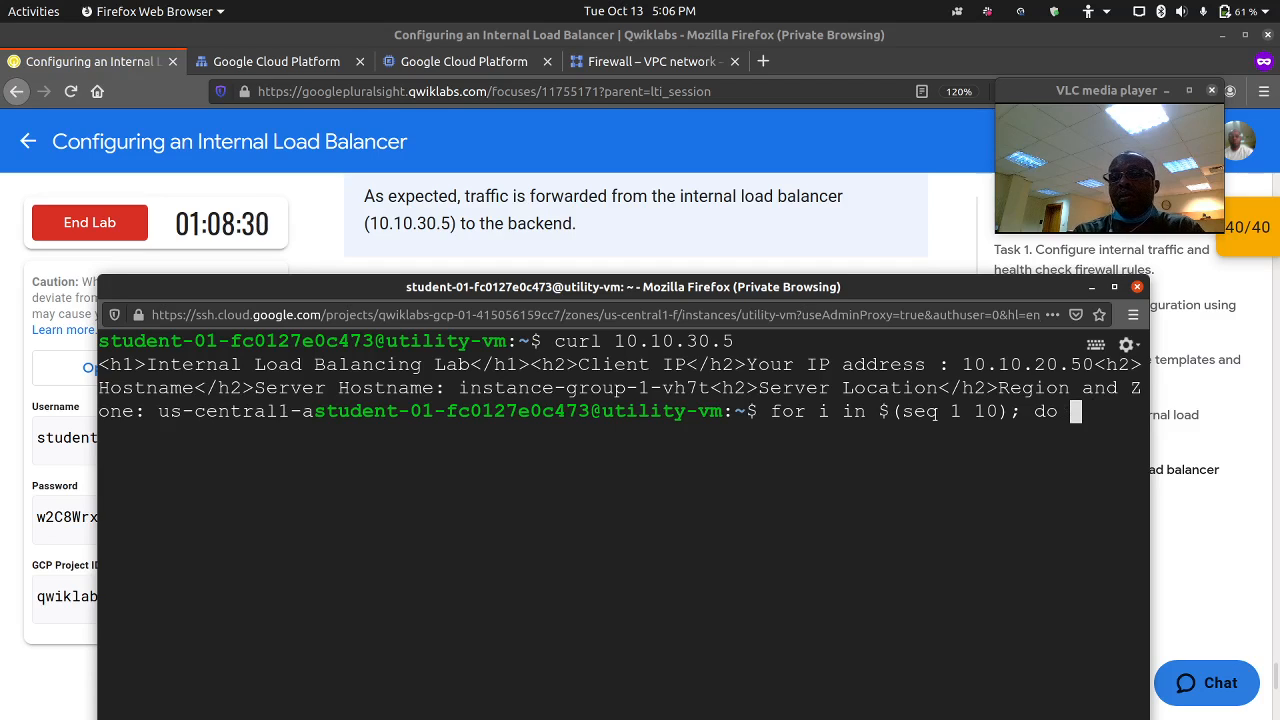
{"action": "type", "text": "curl"}
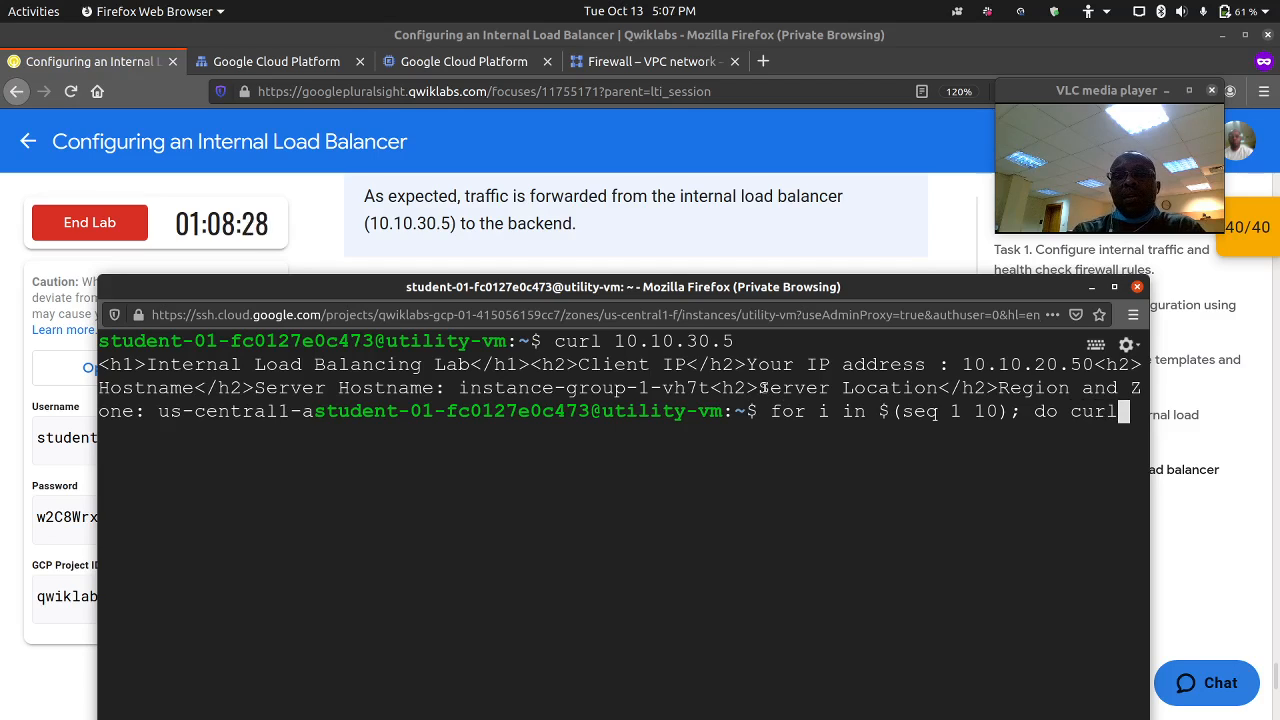
{"action": "type", "text": " 10"}
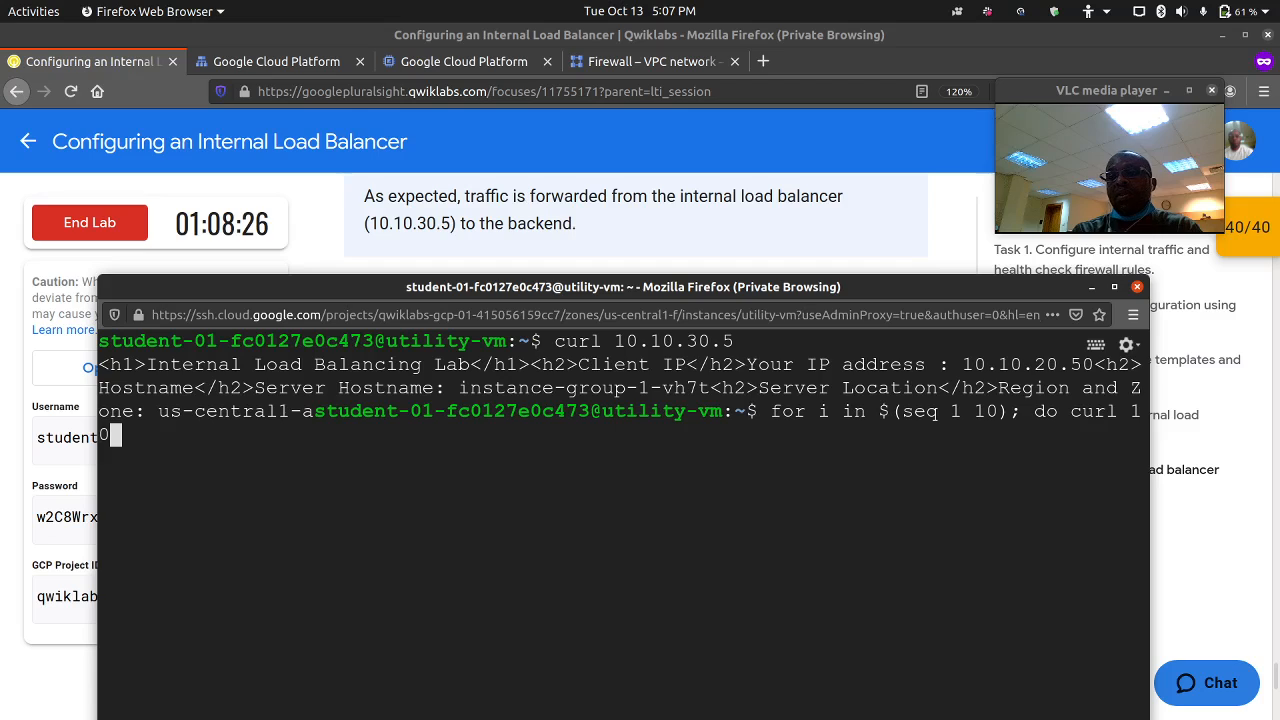
{"action": "type", "text": ".10."}
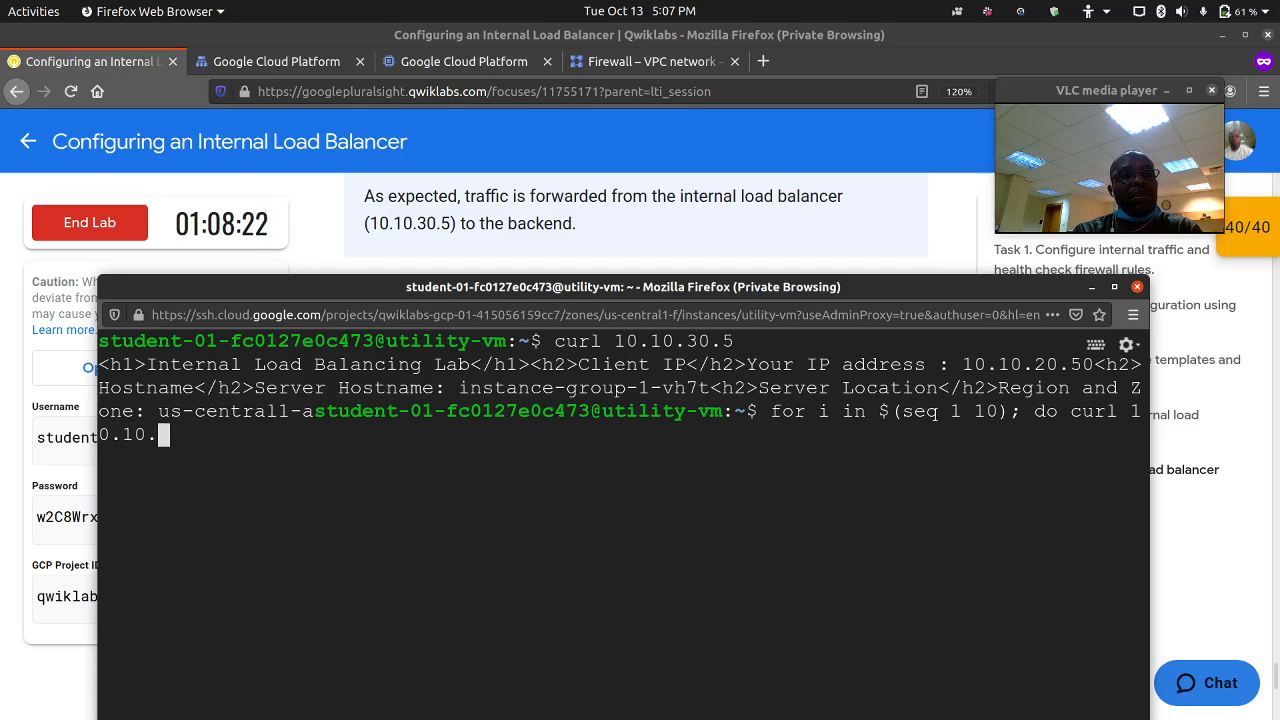
{"action": "type", "text": "30."}
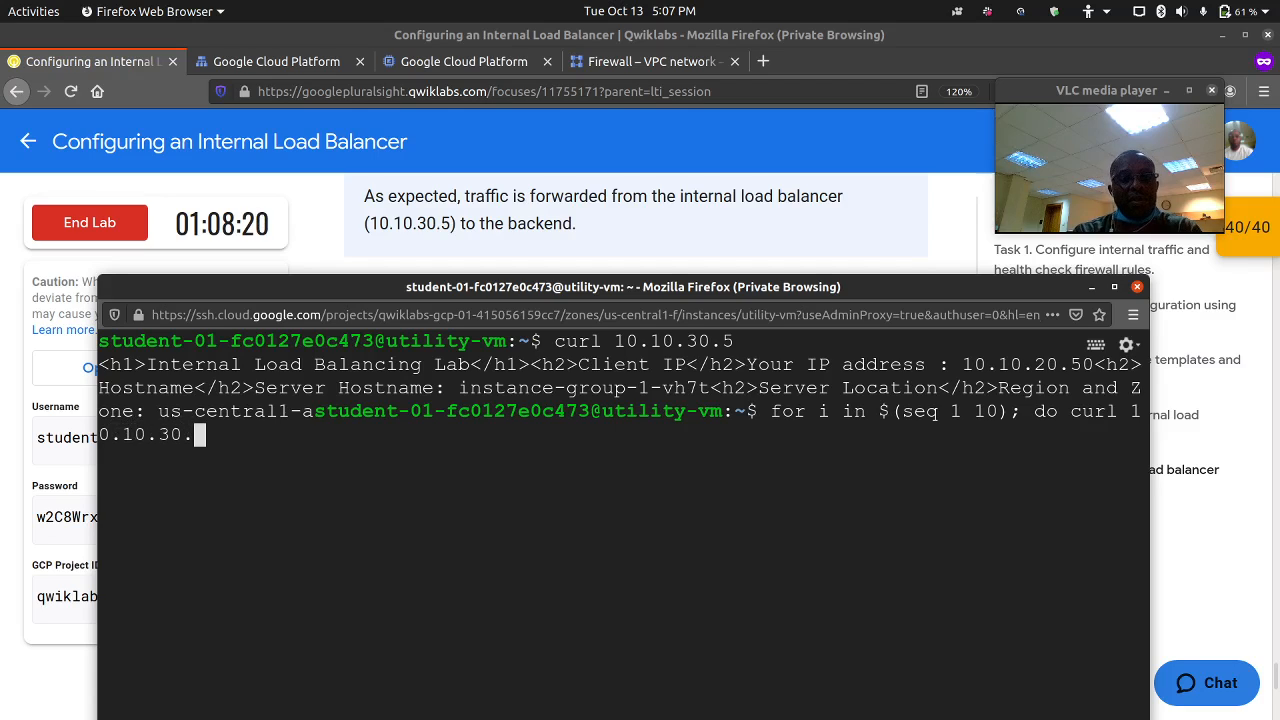
{"action": "type", "text": "5;"}
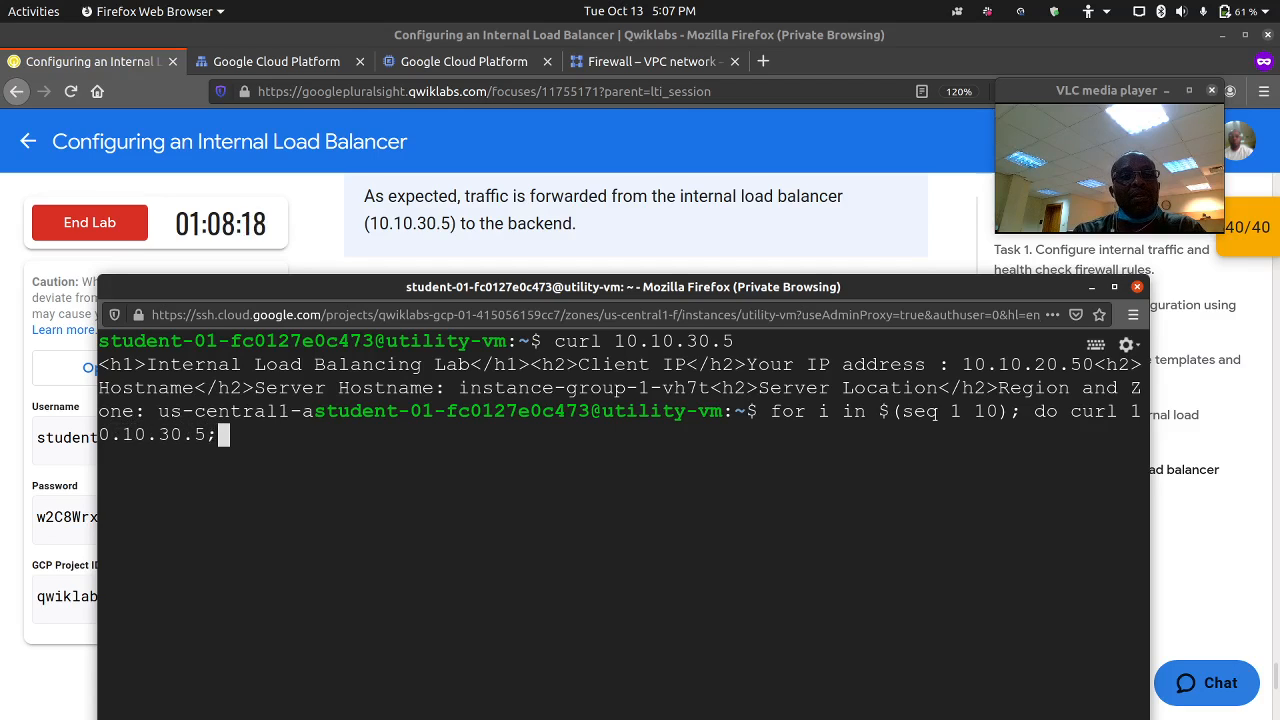
{"action": "type", "text": " done"}
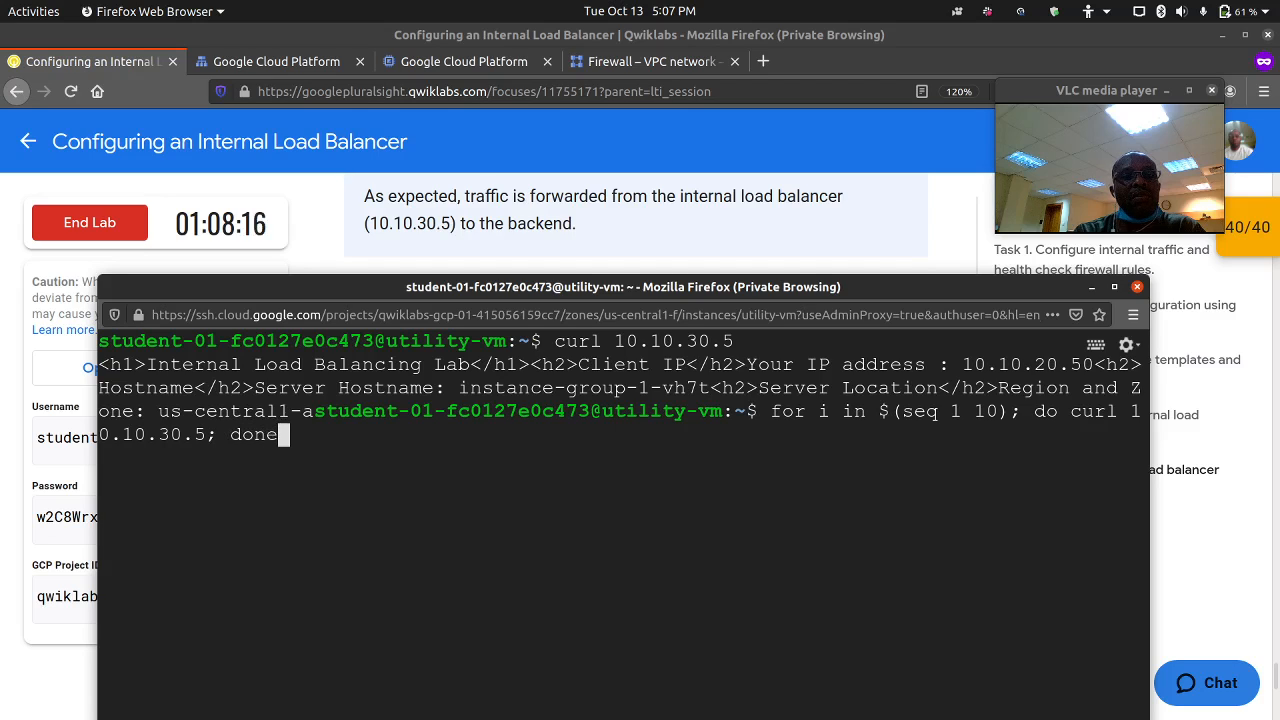
Insert echo " " before done in the ten-iteration curl loop to 10.10.30.5 and run the edited command.
{"action": "key", "text": "BackSpace"}
{"action": "key", "text": "BackSpace"}
{"action": "key", "text": "BackSpace"}
{"action": "key", "text": "BackSpace"}
{"action": "type", "text": "echo \""}
{"action": "key", "text": "Left"}
{"action": "key", "text": "Left"}
{"action": "key", "text": "Left"}
{"action": "key", "text": "Left"}
{"action": "key", "text": "Left"}
{"action": "key", "text": "Left"}
{"action": "key", "text": "Left"}
{"action": "key", "text": "Left"}
{"action": "key", "text": "Left"}
{"action": "key", "text": "Left"}
{"action": "key", "text": "Left"}
{"action": "key", "text": "Left"}
{"action": "key", "text": "Left"}
{"action": "key", "text": "Left"}
{"action": "key", "text": "Left"}
{"action": "key", "text": "Left"}
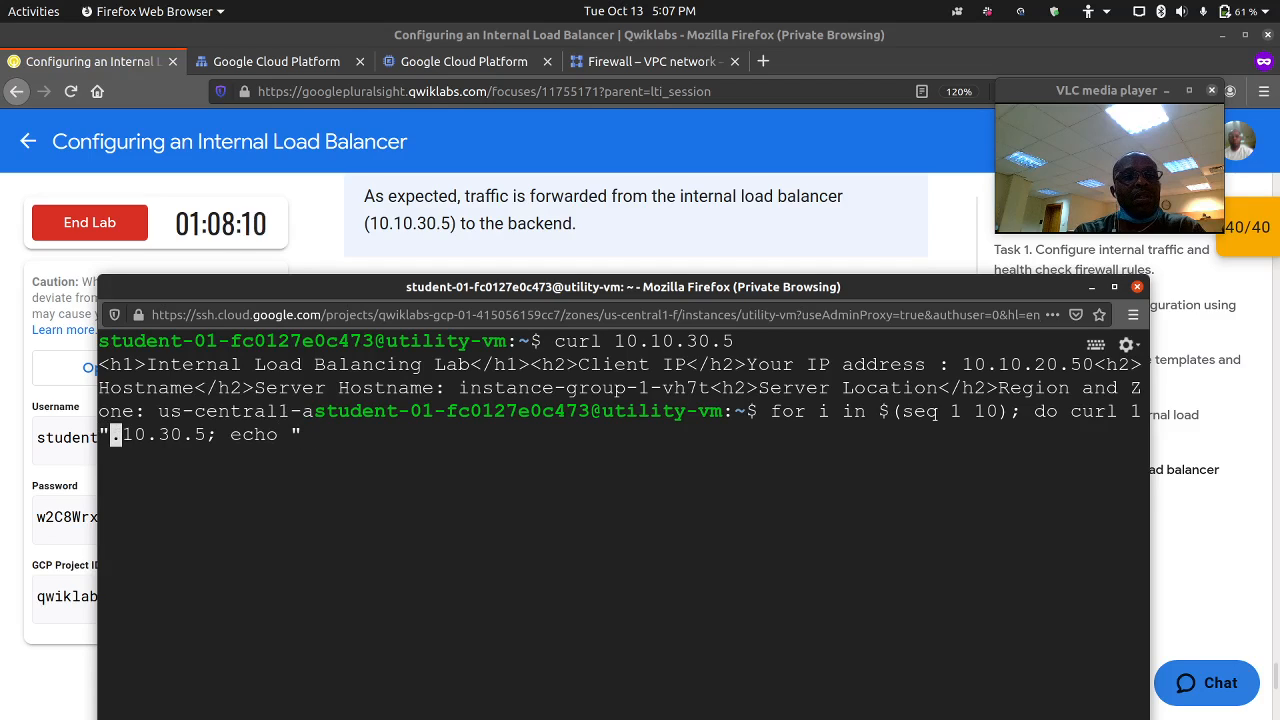
{"action": "type", "text": "; "}
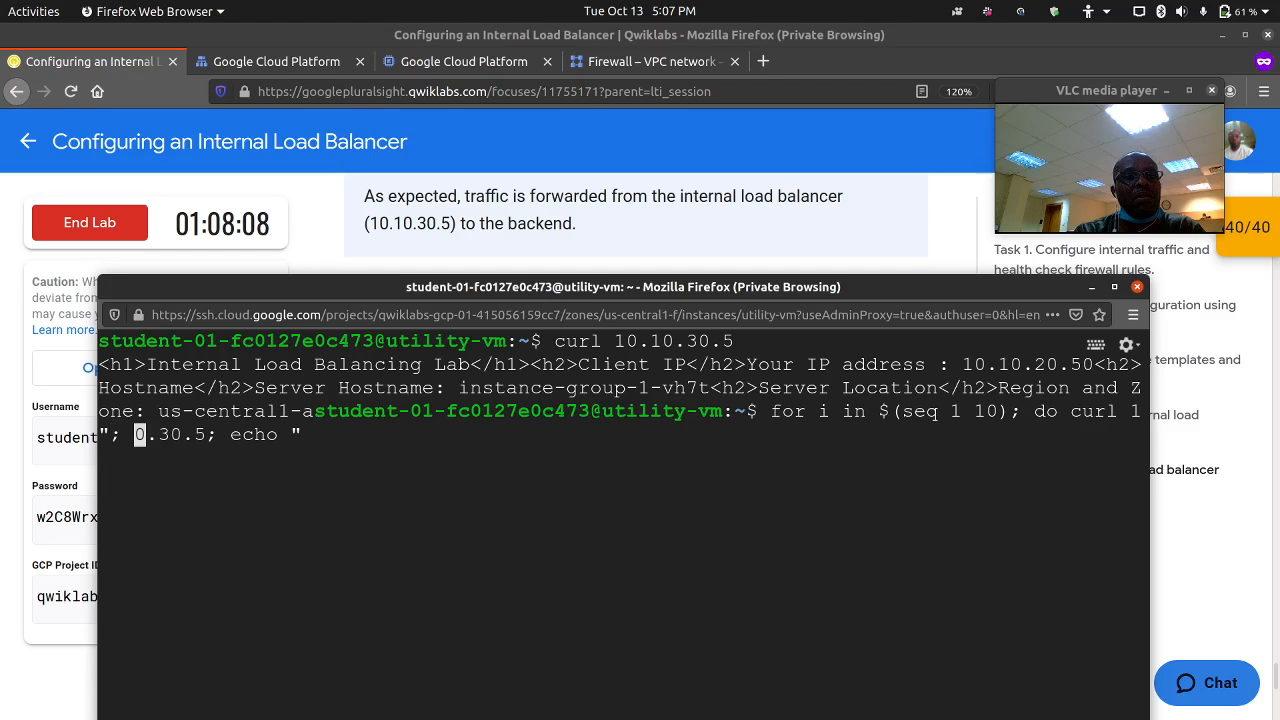
{"action": "type", "text": "done"}
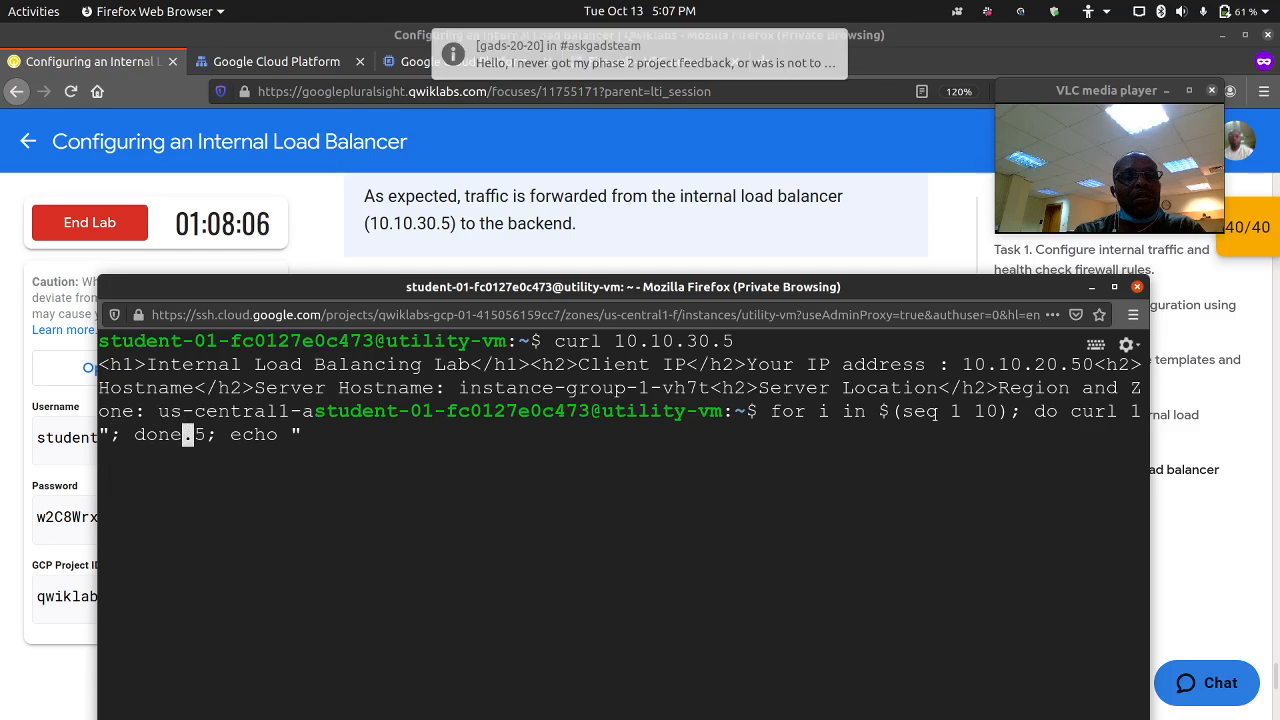
{"action": "key", "text": "Return"}
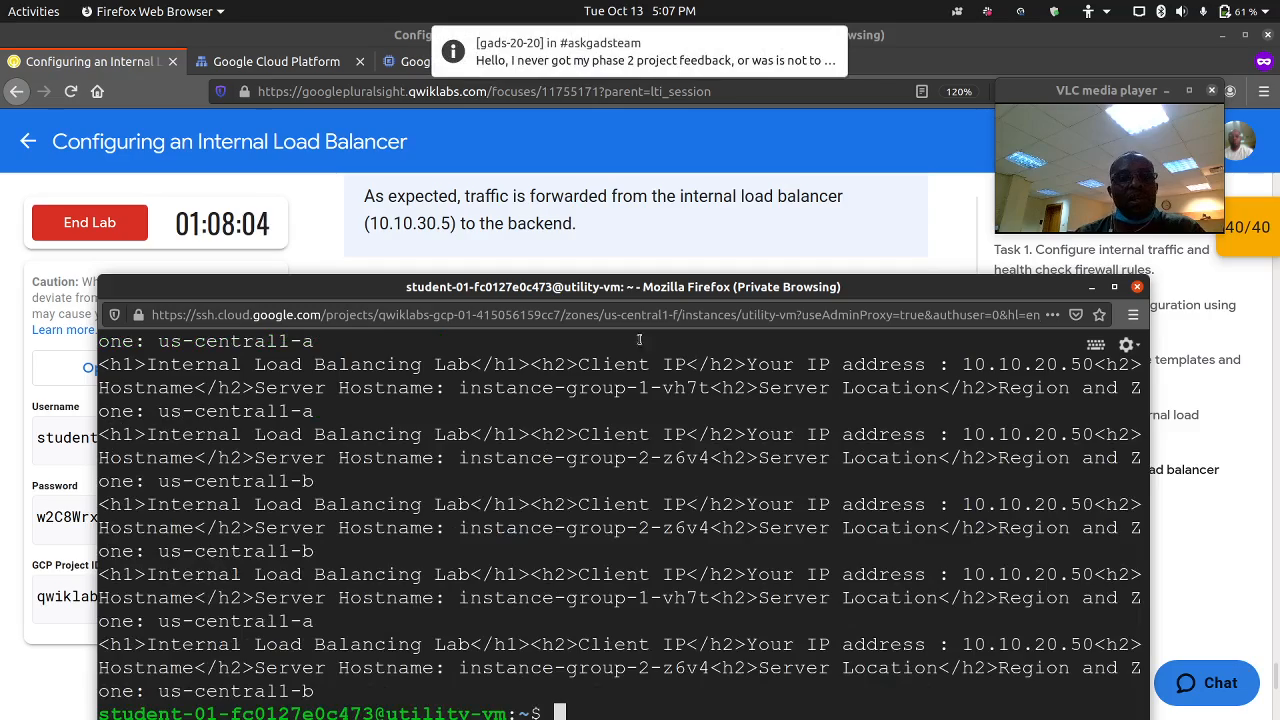
Maximize the utility-vm terminal window and set its text size to Large.
{"action": "double_click", "coordinate": [559, 280]}
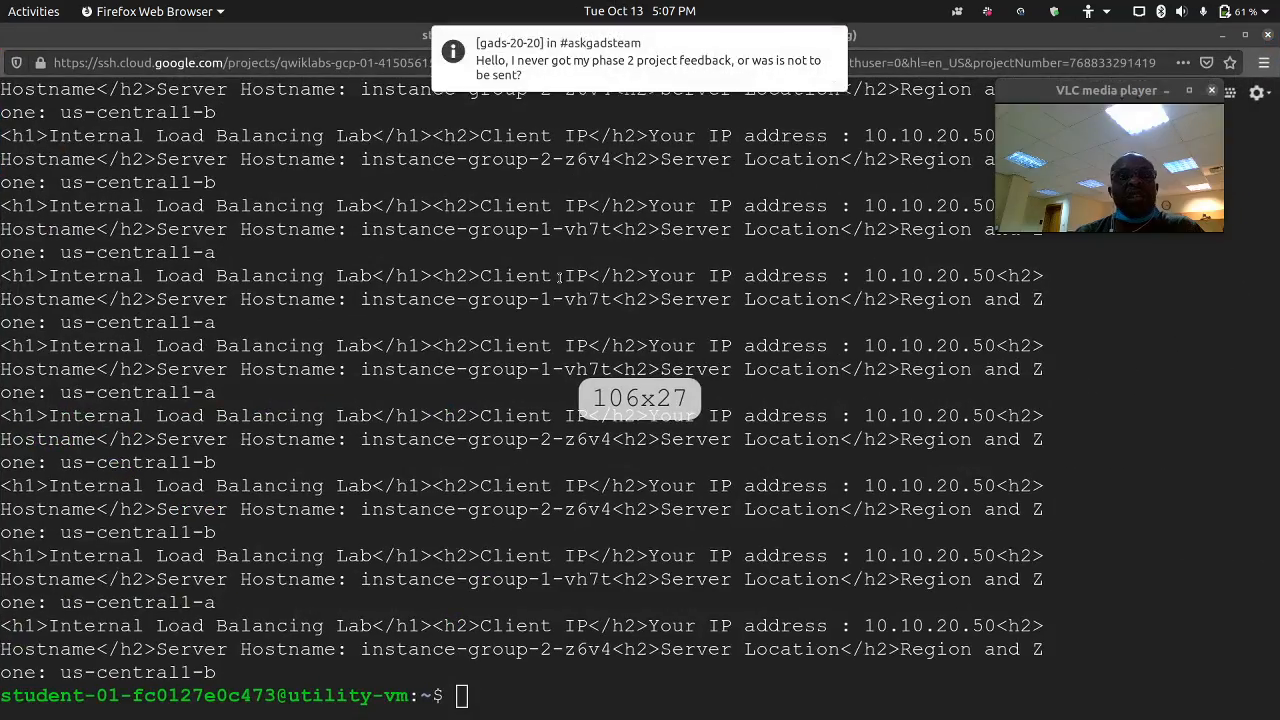
{"action": "left_click", "coordinate": [1257, 92]}
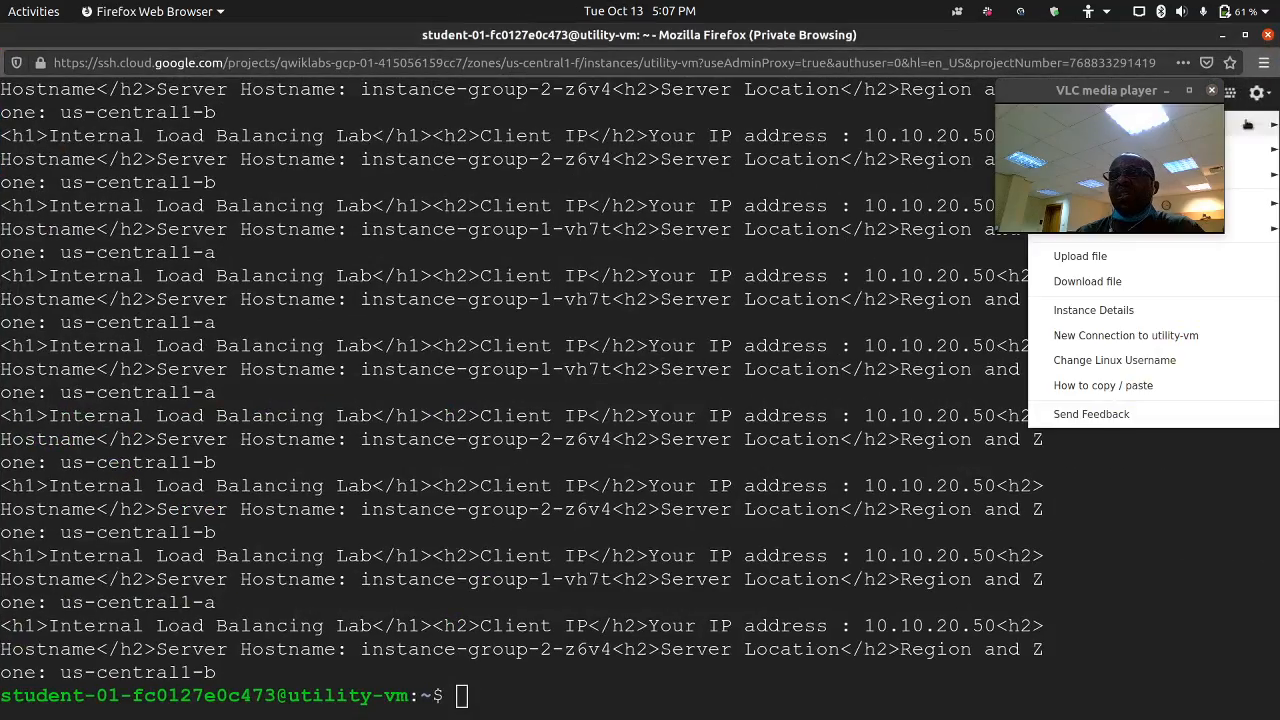
{"action": "left_click_drag", "start_coordinate": [1142, 102], "coordinate": [767, 108]}
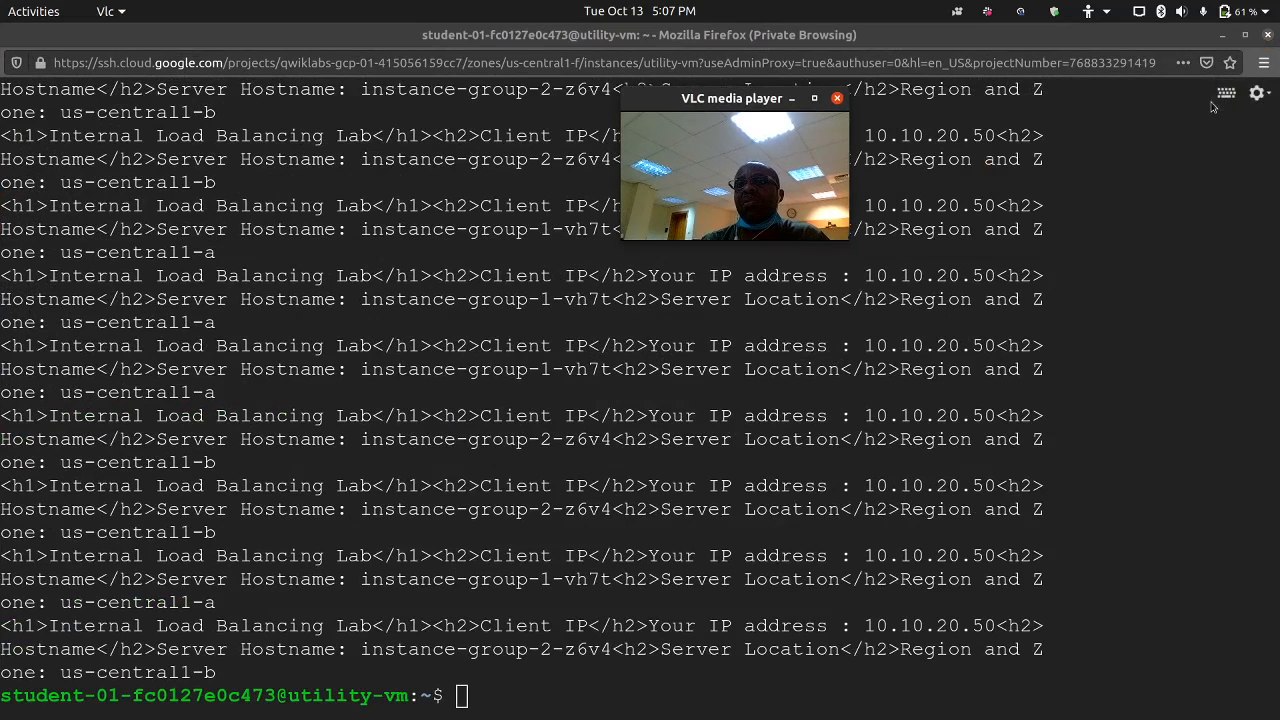
{"action": "left_click", "coordinate": [1245, 108]}
{"action": "mouse_move", "coordinate": [1079, 149]}
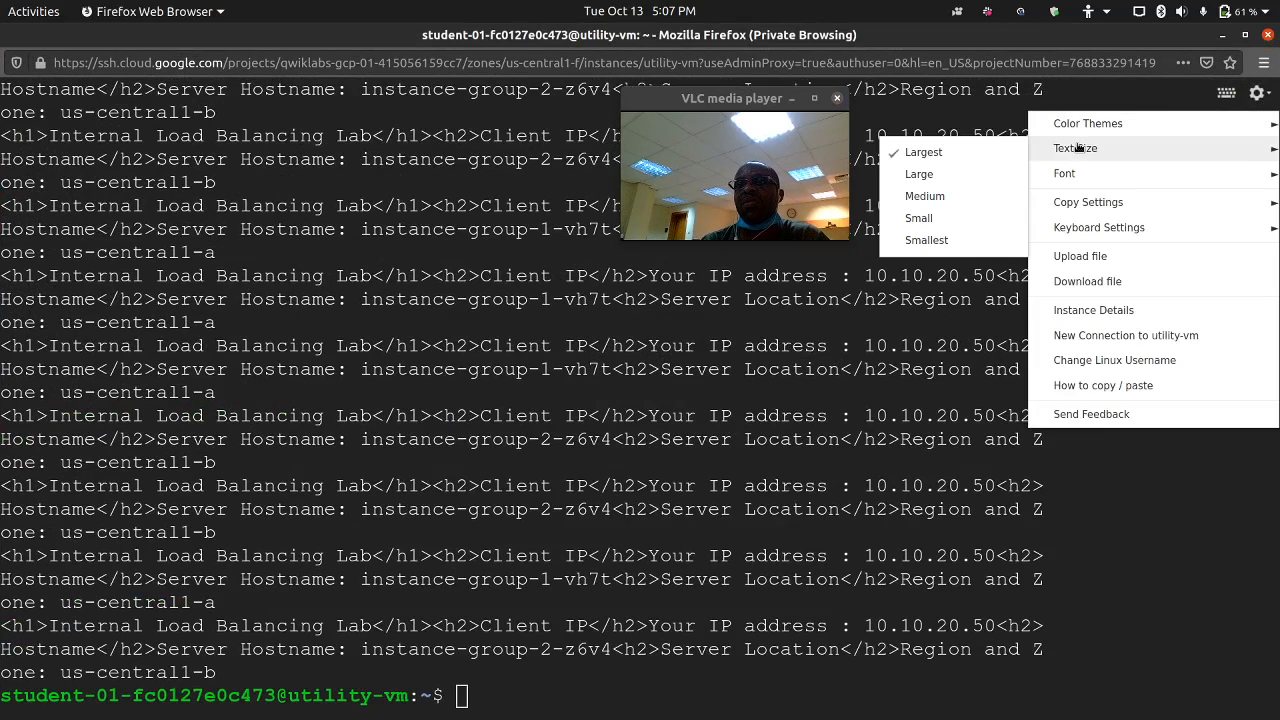
{"action": "left_click", "coordinate": [924, 169]}
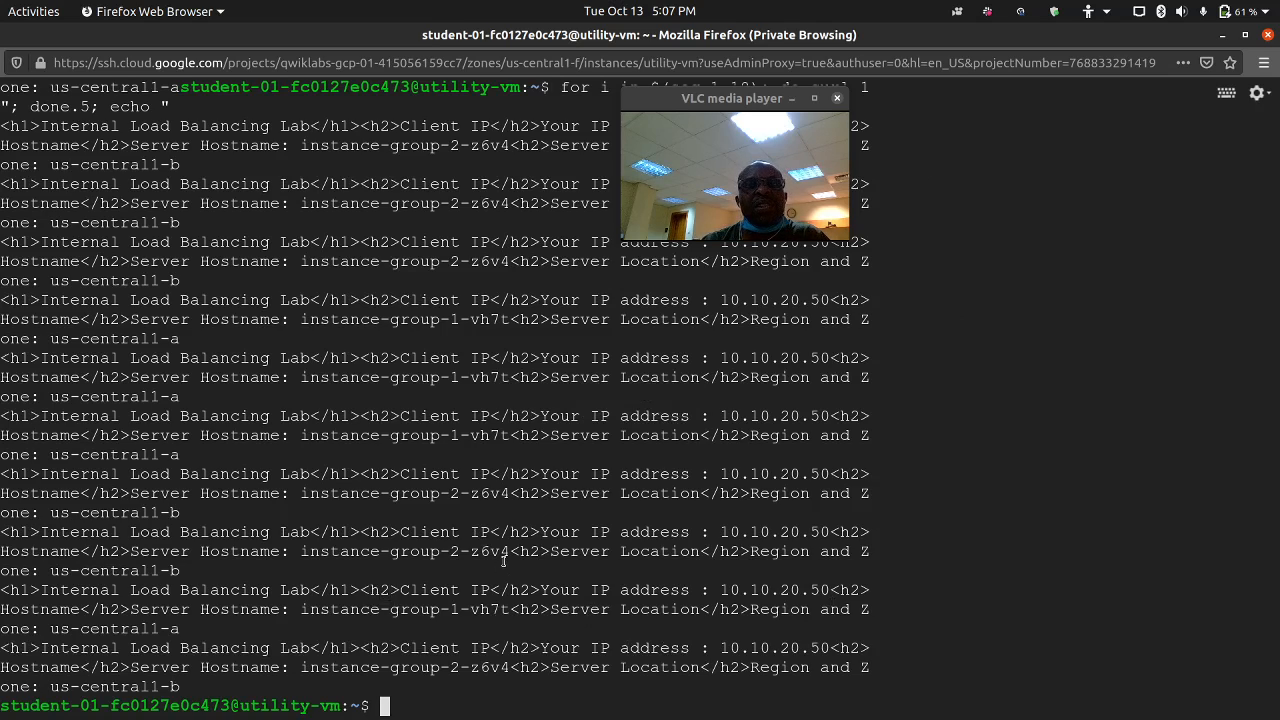
Recall for i in $(seq 1 10); do curl 10.10.30.5; echo " "; done at the prompt and review its parts without running it.
{"action": "type", "text": "for i in $(seq 1 10); do curl 10.10.30.5; echo \" \"; done"}
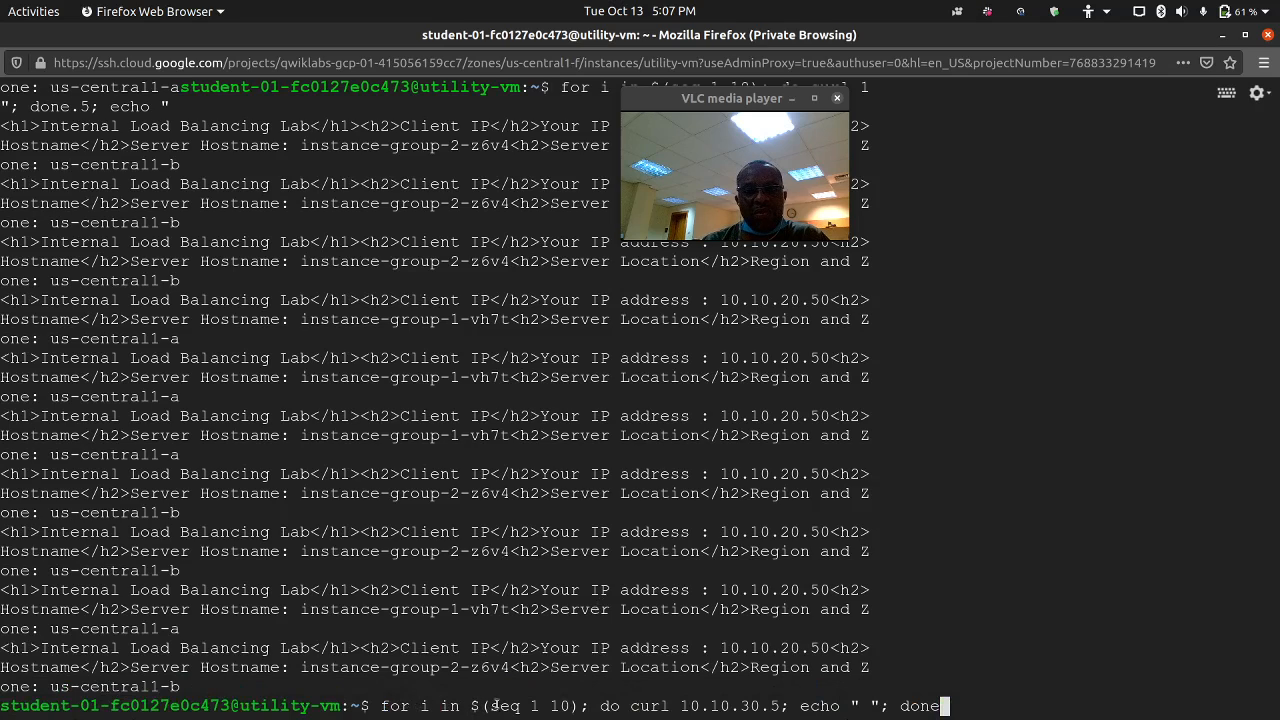
{"action": "left_click_drag", "start_coordinate": [494, 709], "coordinate": [878, 706]}
{"action": "left_click", "coordinate": [588, 707]}
{"action": "left_click", "coordinate": [815, 705]}
{"action": "left_click", "coordinate": [698, 560]}
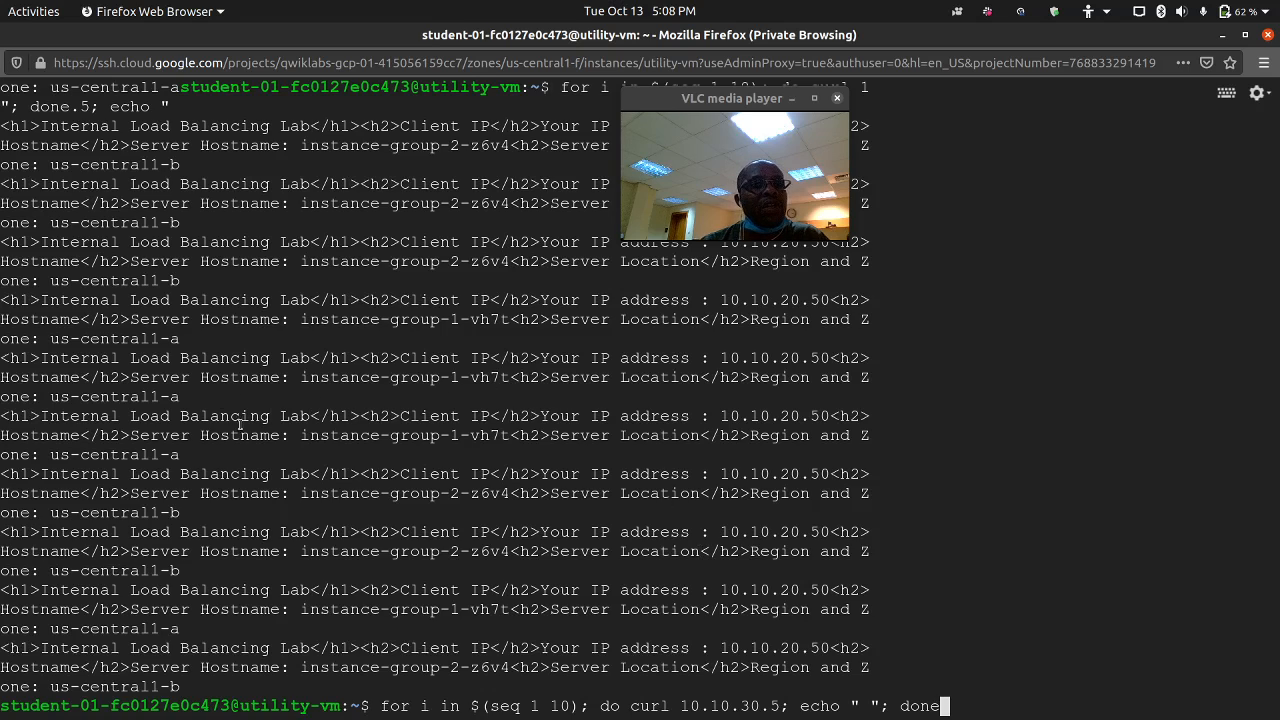
{"action": "key", "text": "Return"}
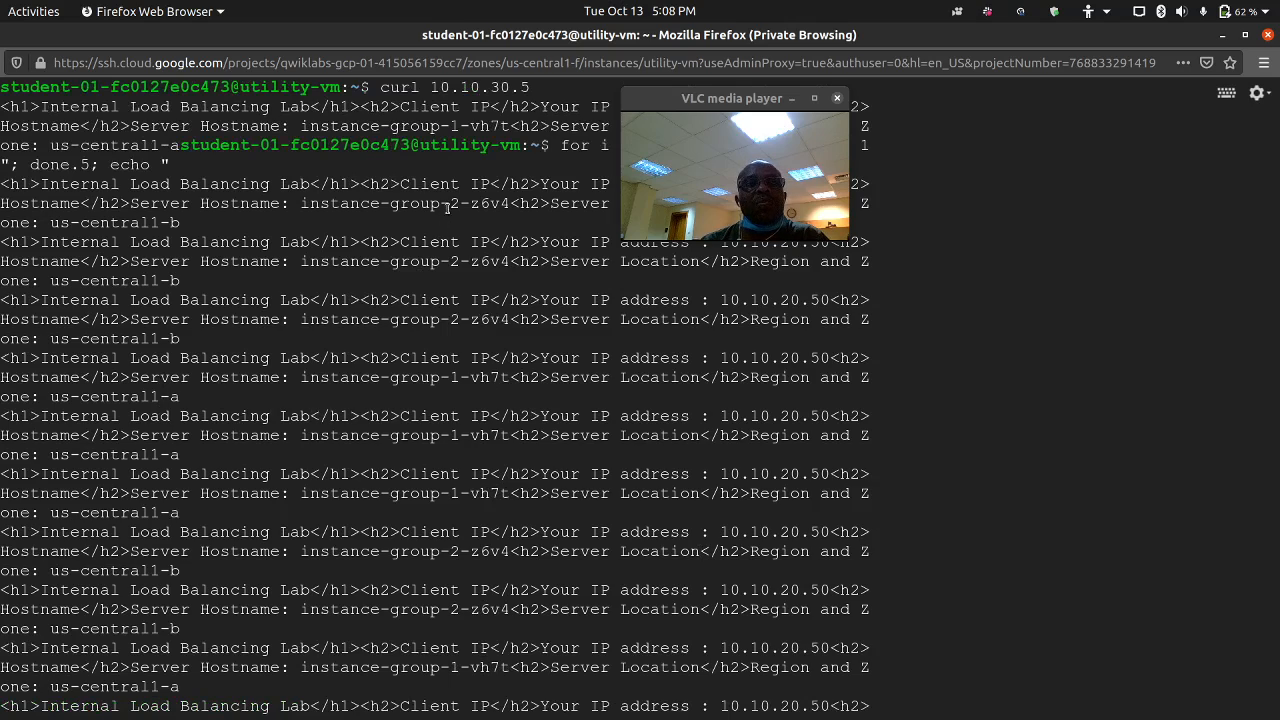
Examine the server hostname in each loop response to see which instance group answered.
{"action": "left_click_drag", "start_coordinate": [449, 208], "coordinate": [464, 206]}
{"action": "left_click", "coordinate": [452, 127]}
{"action": "left_click_drag", "start_coordinate": [449, 320], "coordinate": [470, 320]}
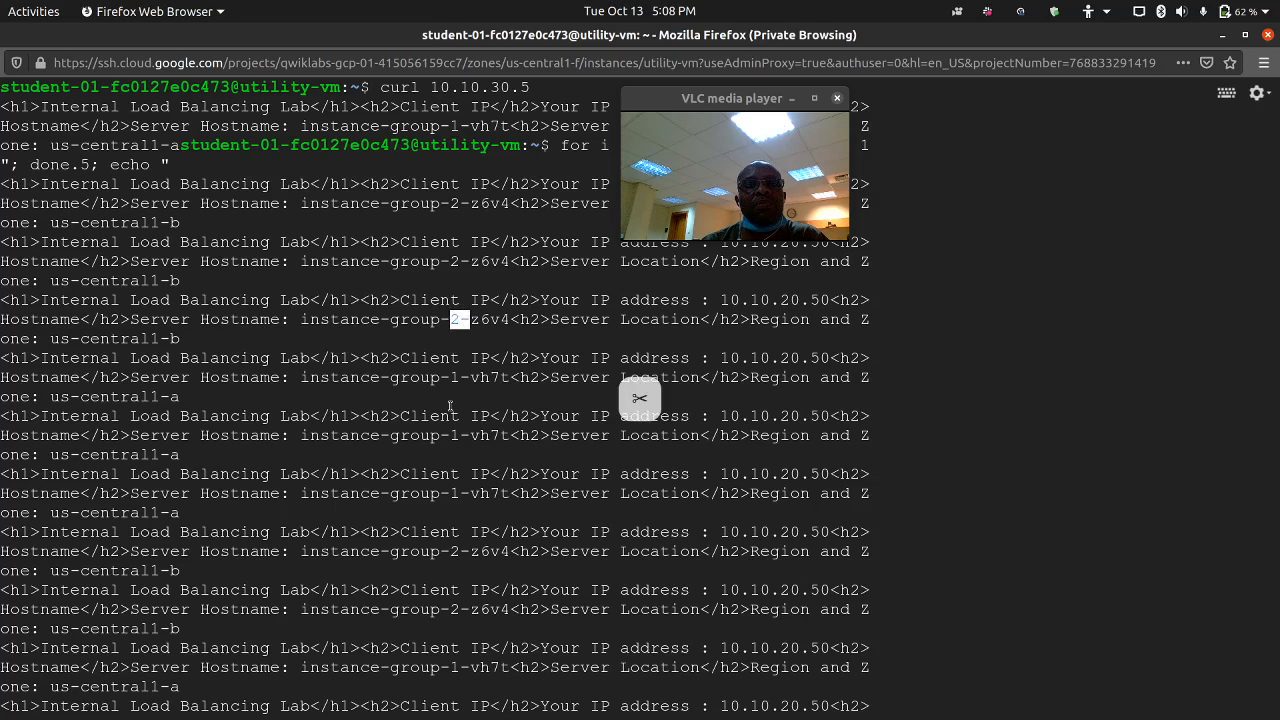
{"action": "left_click_drag", "start_coordinate": [457, 380], "coordinate": [467, 379]}
{"action": "left_click_drag", "start_coordinate": [449, 436], "coordinate": [463, 435]}
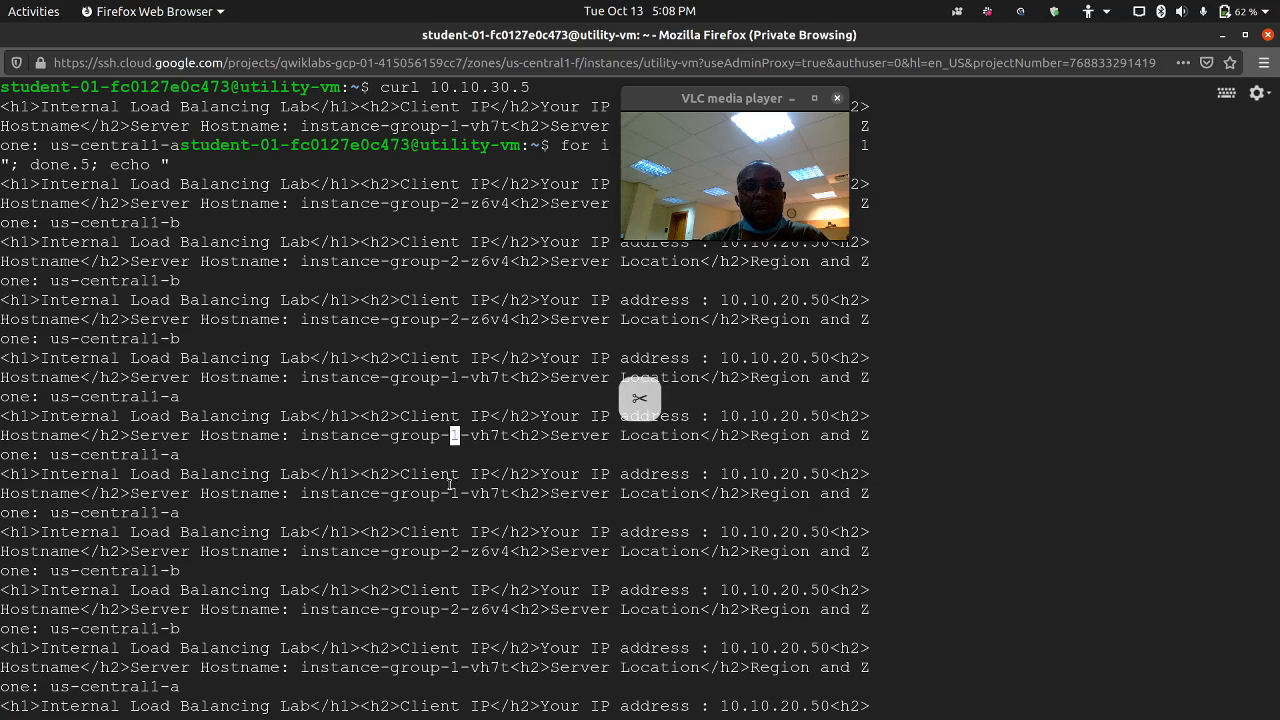
{"action": "left_click_drag", "start_coordinate": [449, 494], "coordinate": [462, 493]}
{"action": "left_click_drag", "start_coordinate": [449, 552], "coordinate": [462, 551]}
{"action": "left_click_drag", "start_coordinate": [449, 610], "coordinate": [460, 610]}
{"action": "key", "text": "Up"}
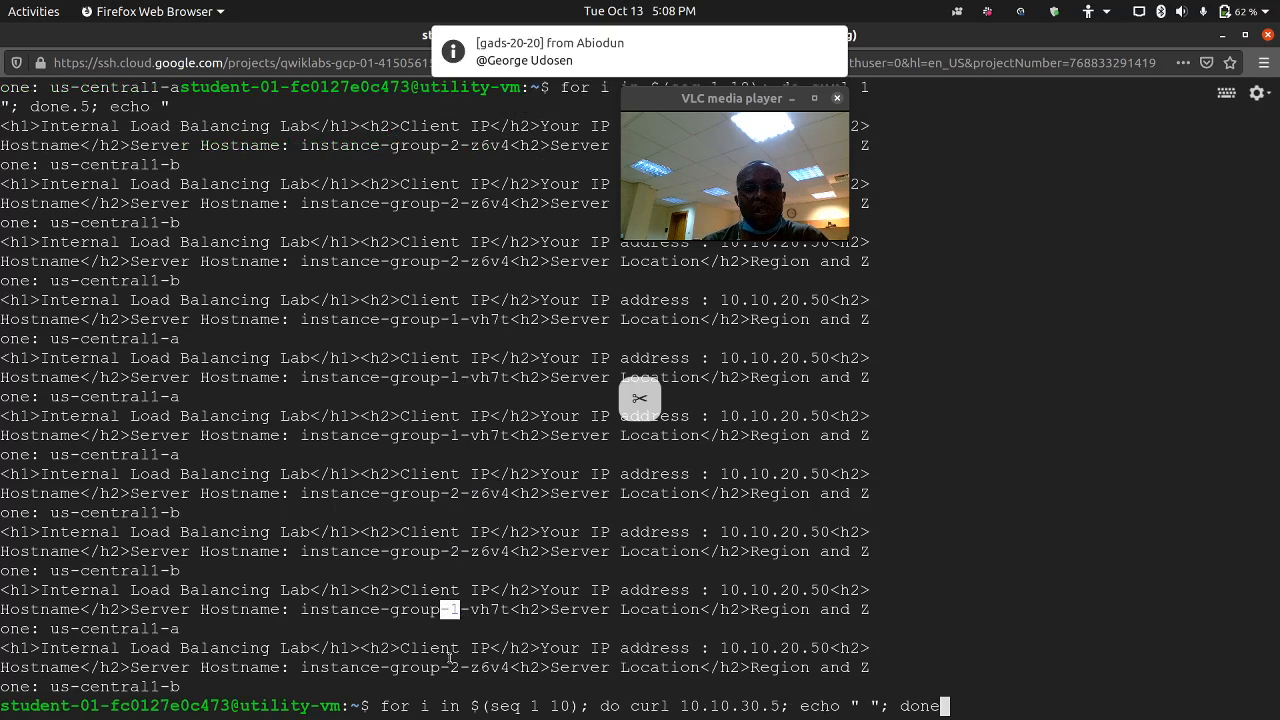
{"action": "left_click_drag", "start_coordinate": [451, 662], "coordinate": [484, 661]}
{"action": "left_click", "coordinate": [789, 315]}
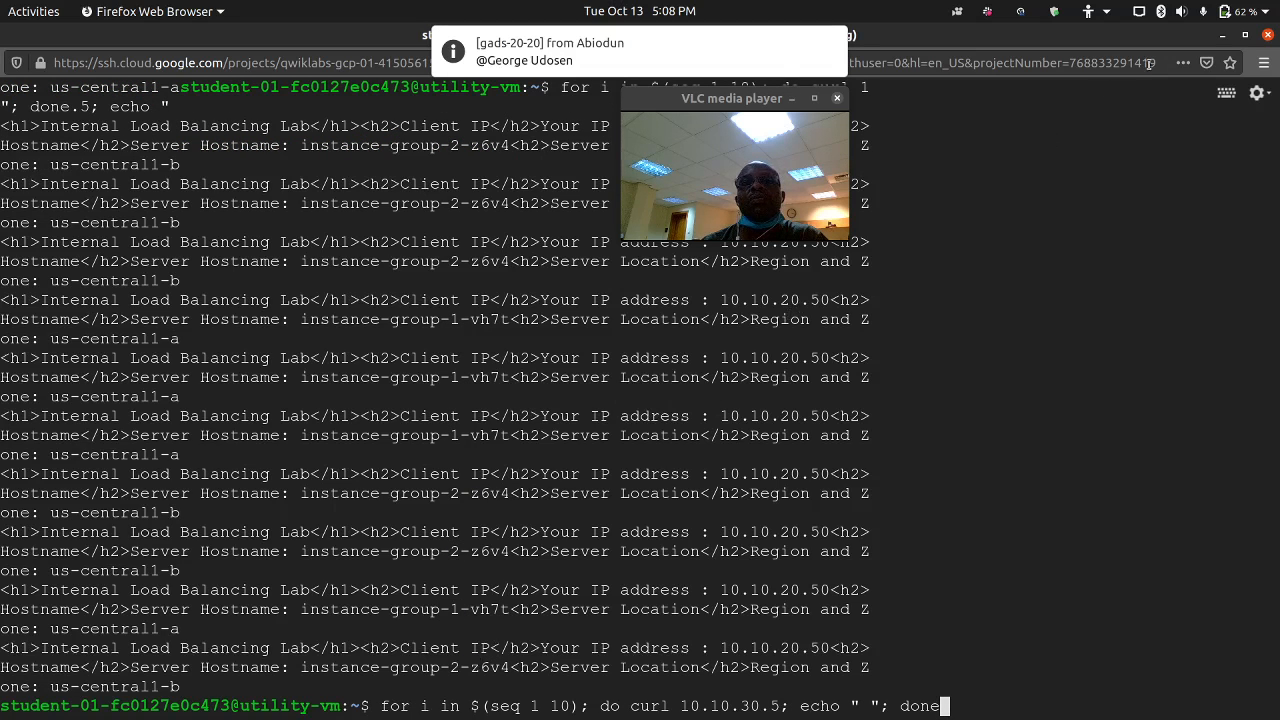
Close the utility-vm terminal window and read the remaining lab guide through the End your lab section.
{"action": "left_click", "coordinate": [1268, 35]}
{"action": "left_click", "coordinate": [886, 363]}
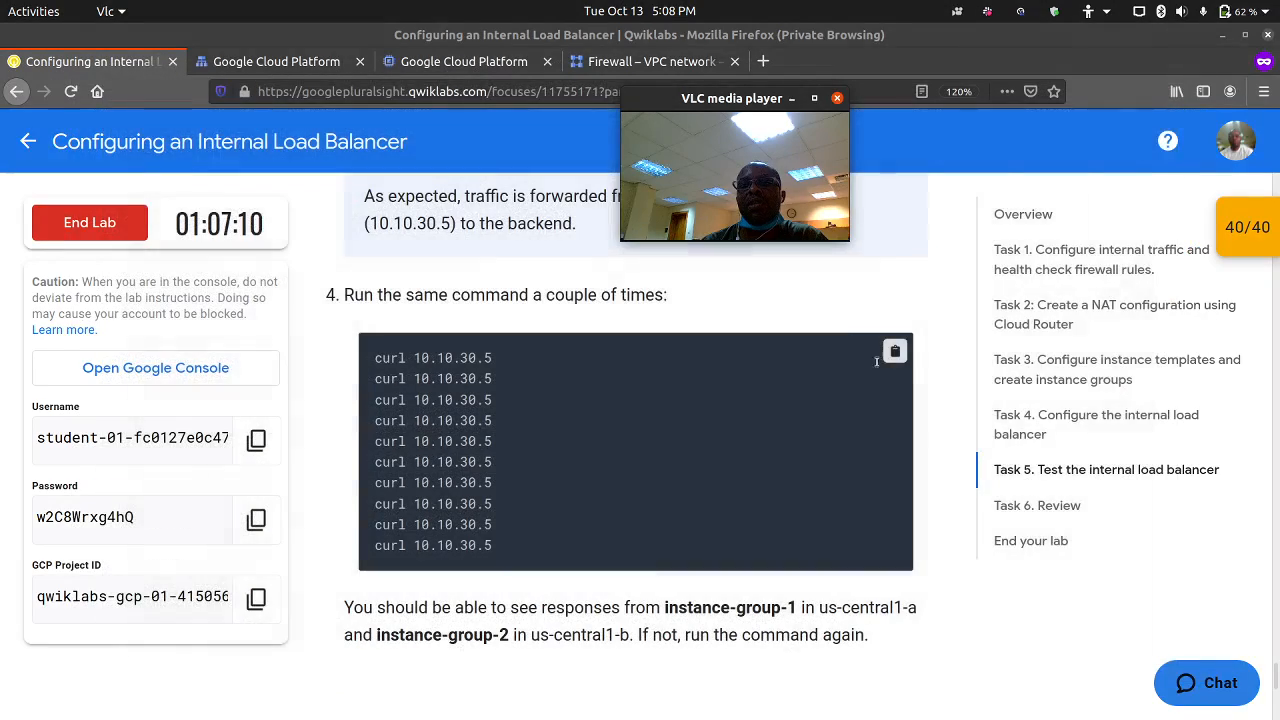
{"action": "scroll", "coordinate": [545, 380], "scroll_direction": "down", "scroll_amount": 5}
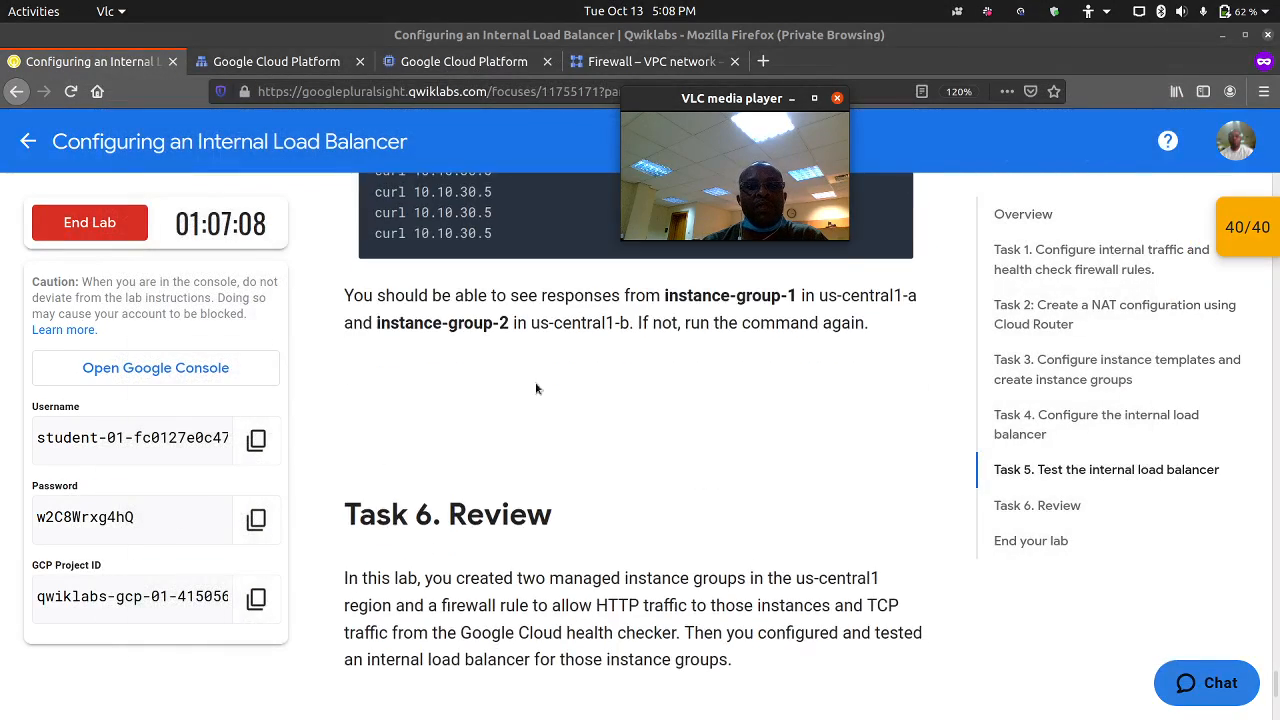
{"action": "scroll", "coordinate": [537, 382], "scroll_direction": "down", "scroll_amount": 2}
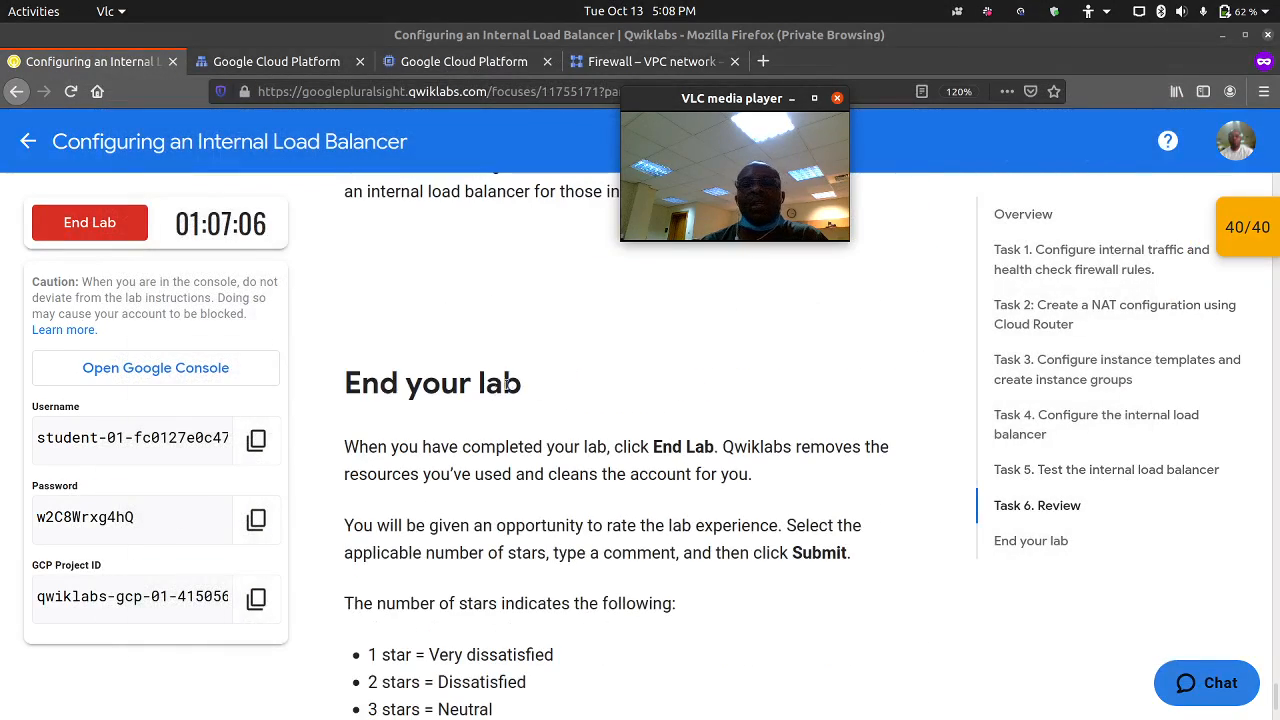
{"action": "scroll", "coordinate": [495, 397], "scroll_direction": "down", "scroll_amount": 2}
{"action": "scroll", "coordinate": [495, 397], "scroll_direction": "down", "scroll_amount": 2}
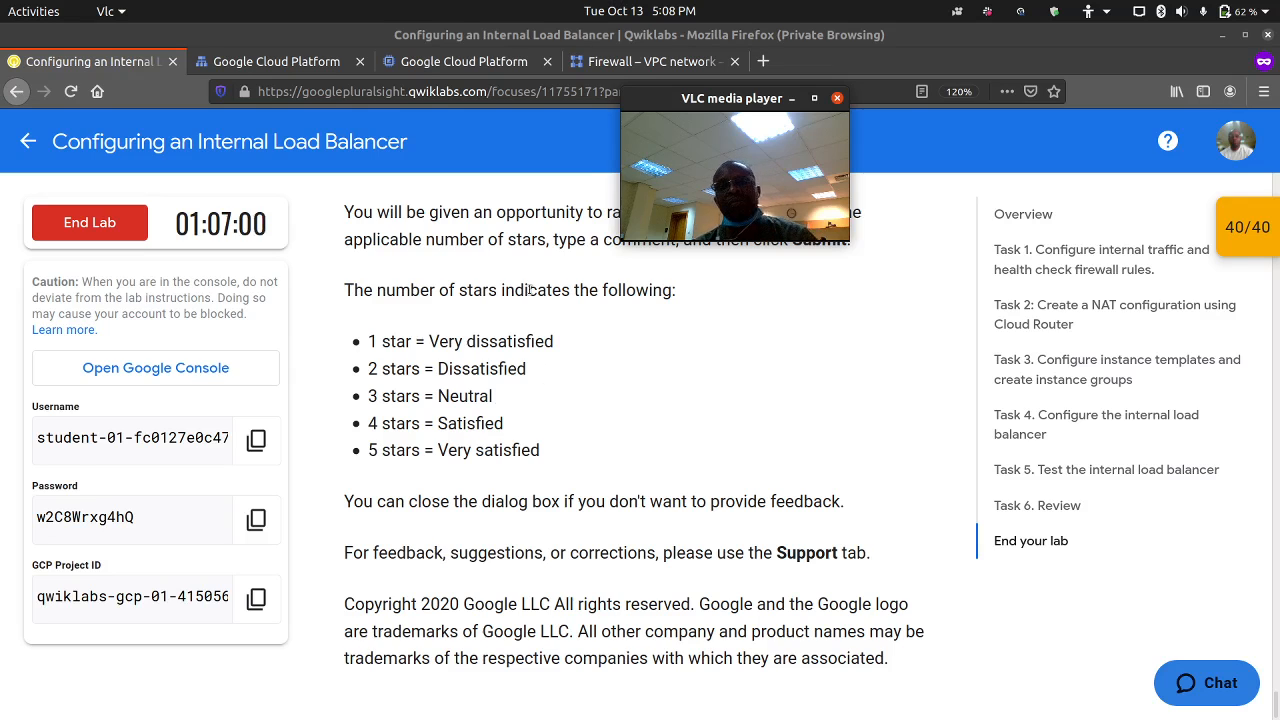
View the fields of the lab's support chat form and close it without entering anything.
{"action": "left_click", "coordinate": [1222, 700]}
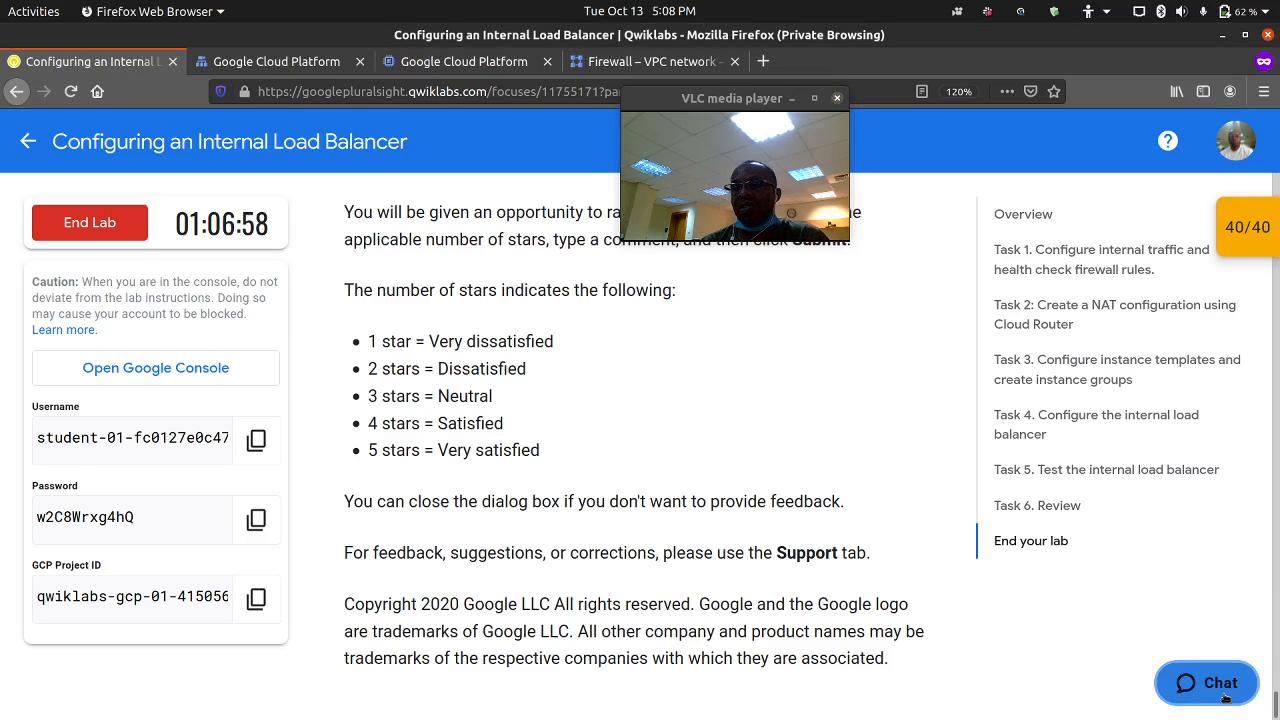
{"action": "left_click", "coordinate": [1046, 486]}
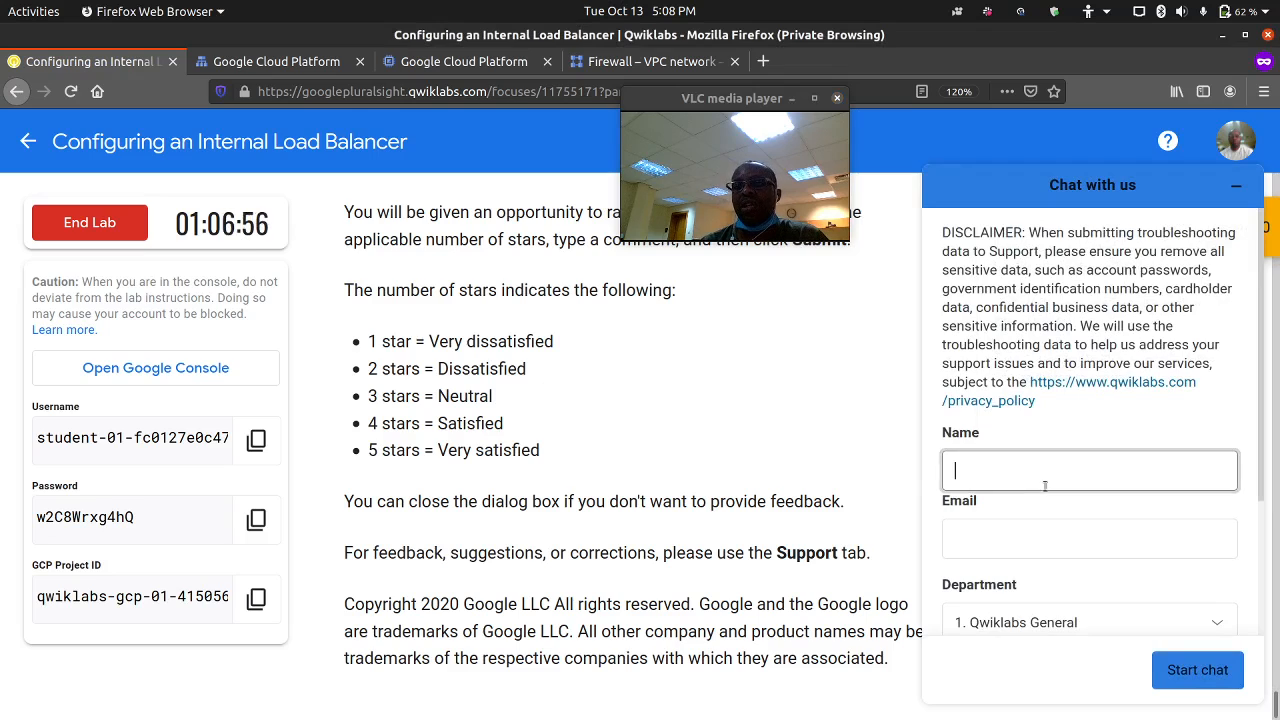
{"action": "left_click", "coordinate": [1039, 539]}
{"action": "scroll", "coordinate": [1039, 539], "scroll_direction": "down", "scroll_amount": 3}
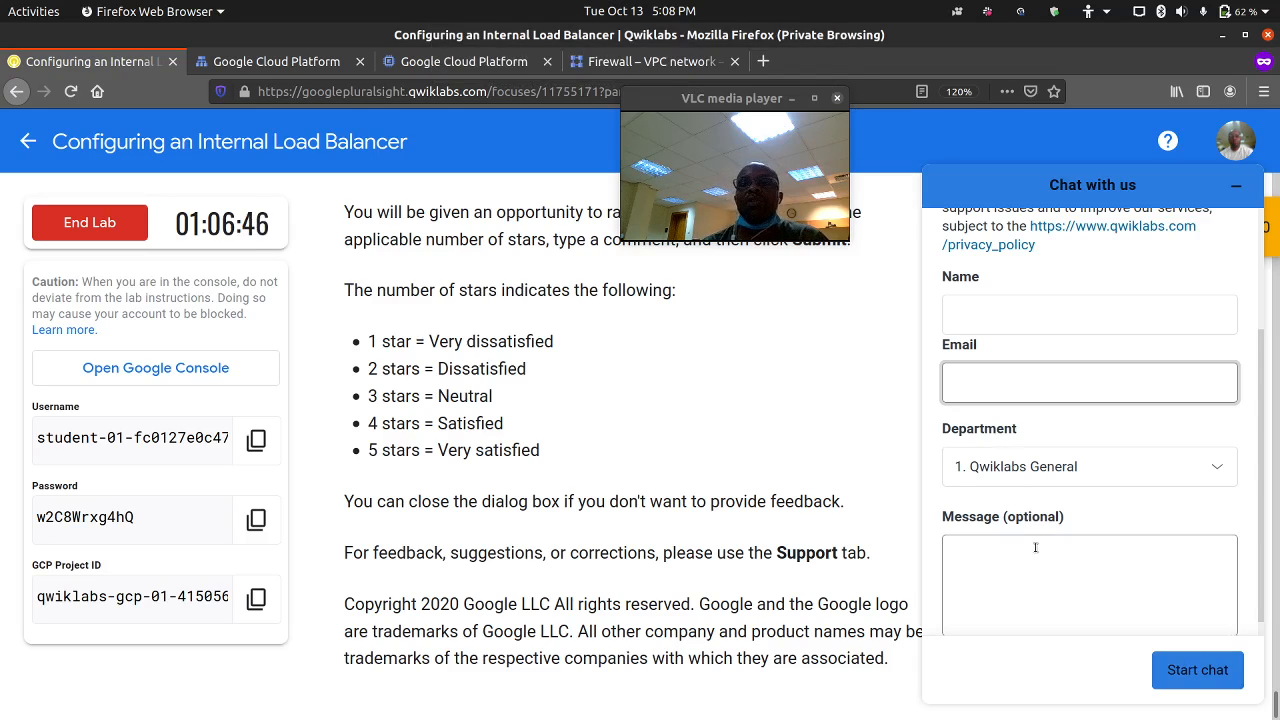
{"action": "left_click", "coordinate": [1235, 185]}
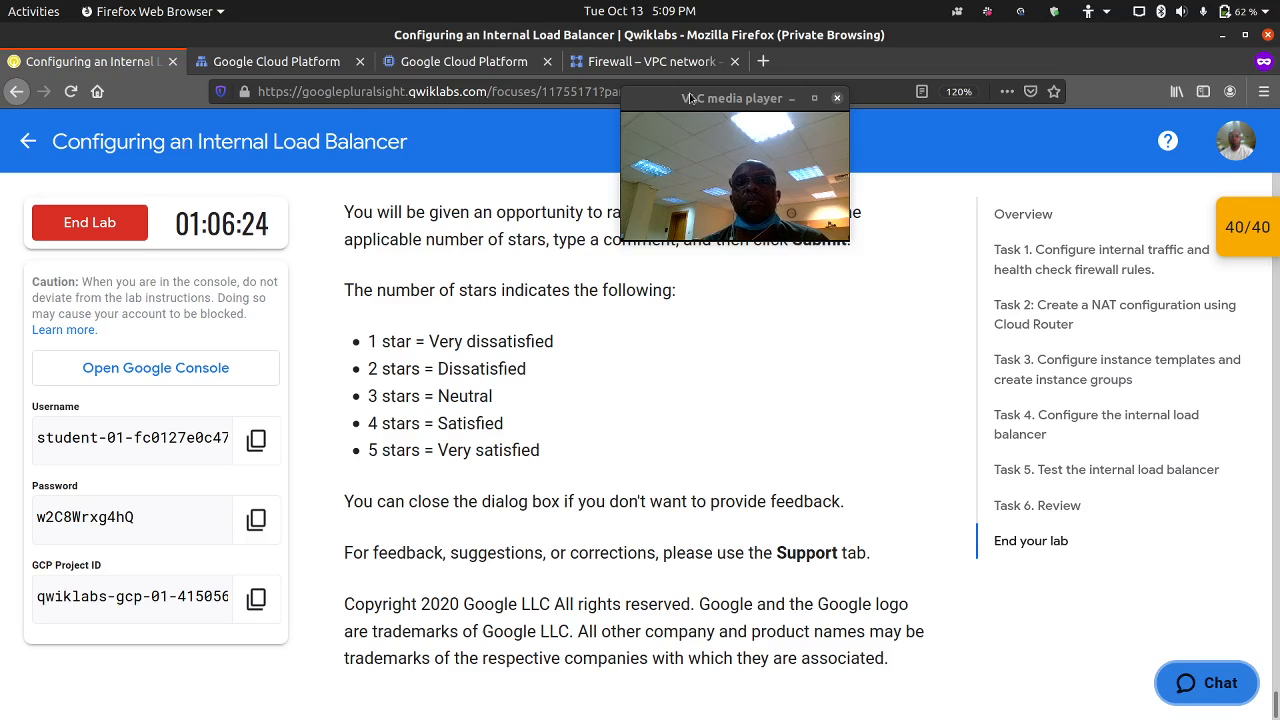
Close the three Google Cloud console tabs, keeping only the lab page open.
{"action": "left_click_drag", "start_coordinate": [686, 100], "coordinate": [1044, 141]}
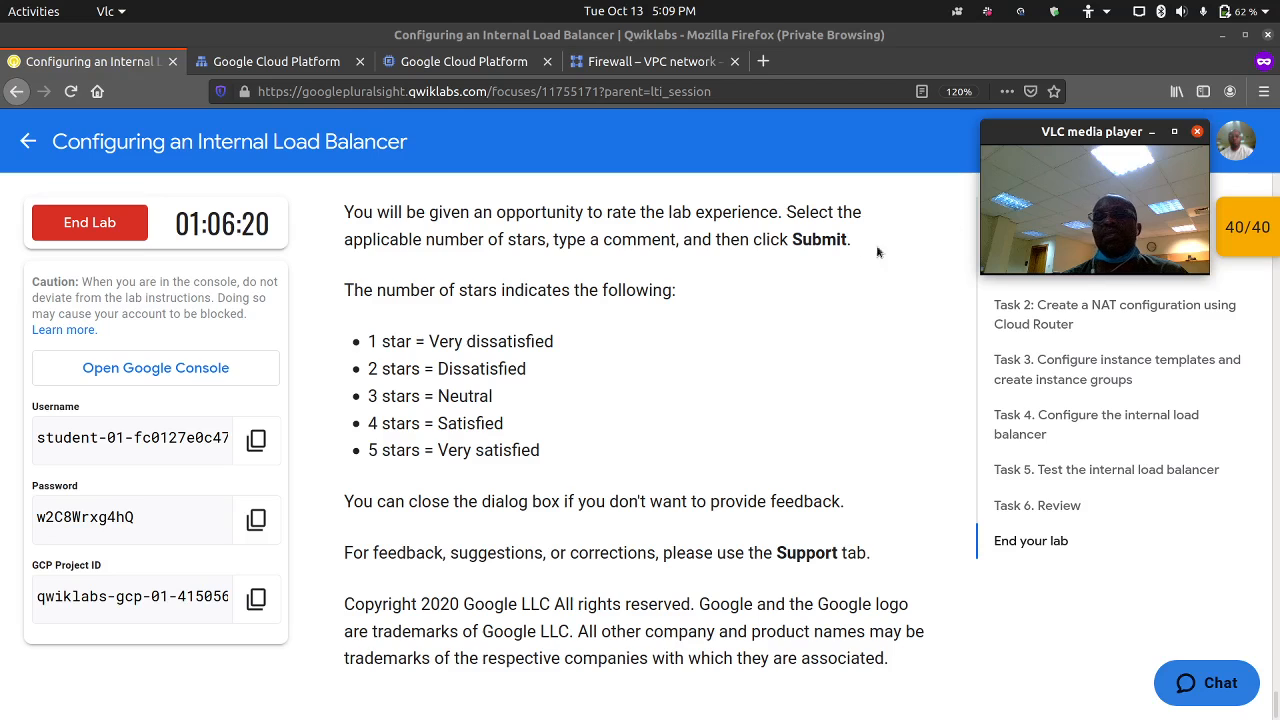
{"action": "left_click", "coordinate": [361, 62]}
{"action": "left_click", "coordinate": [361, 62]}
{"action": "left_click", "coordinate": [362, 62]}
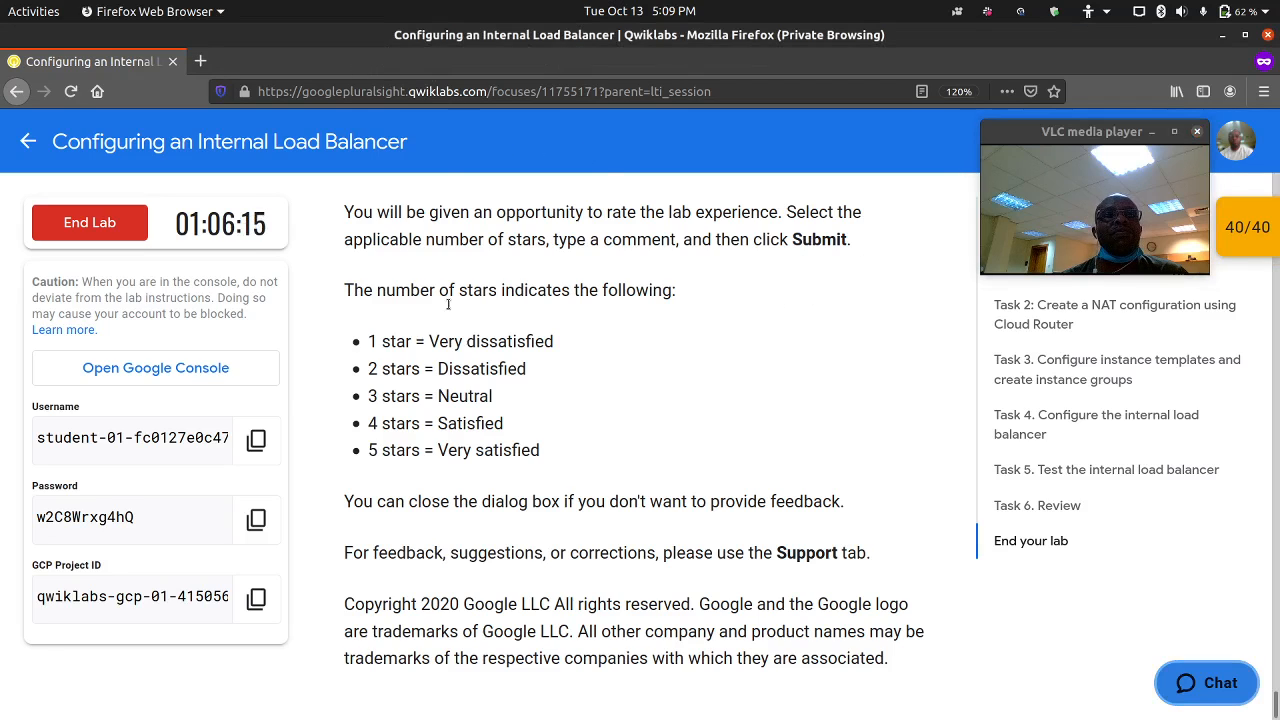
End the Configuring an Internal Load Balancer lab and confirm losing the lab work.
{"action": "left_click_drag", "start_coordinate": [1022, 137], "coordinate": [850, 502]}
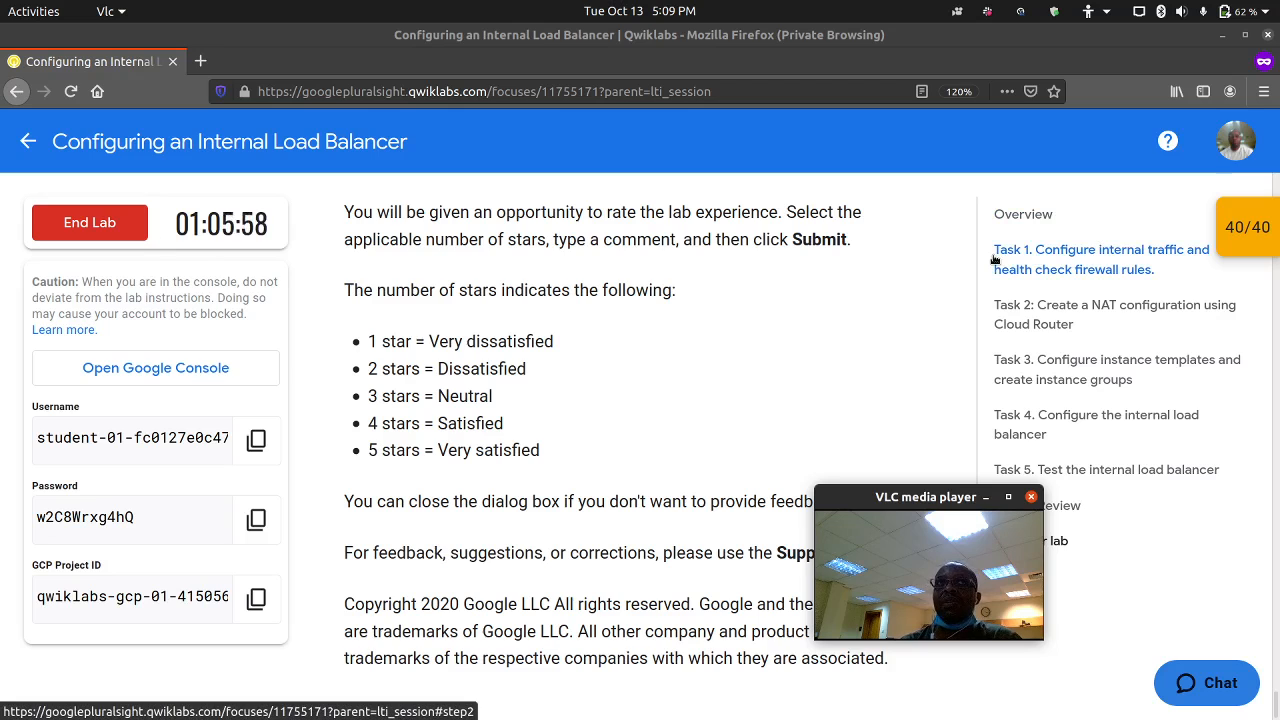
{"action": "left_click", "coordinate": [138, 232]}
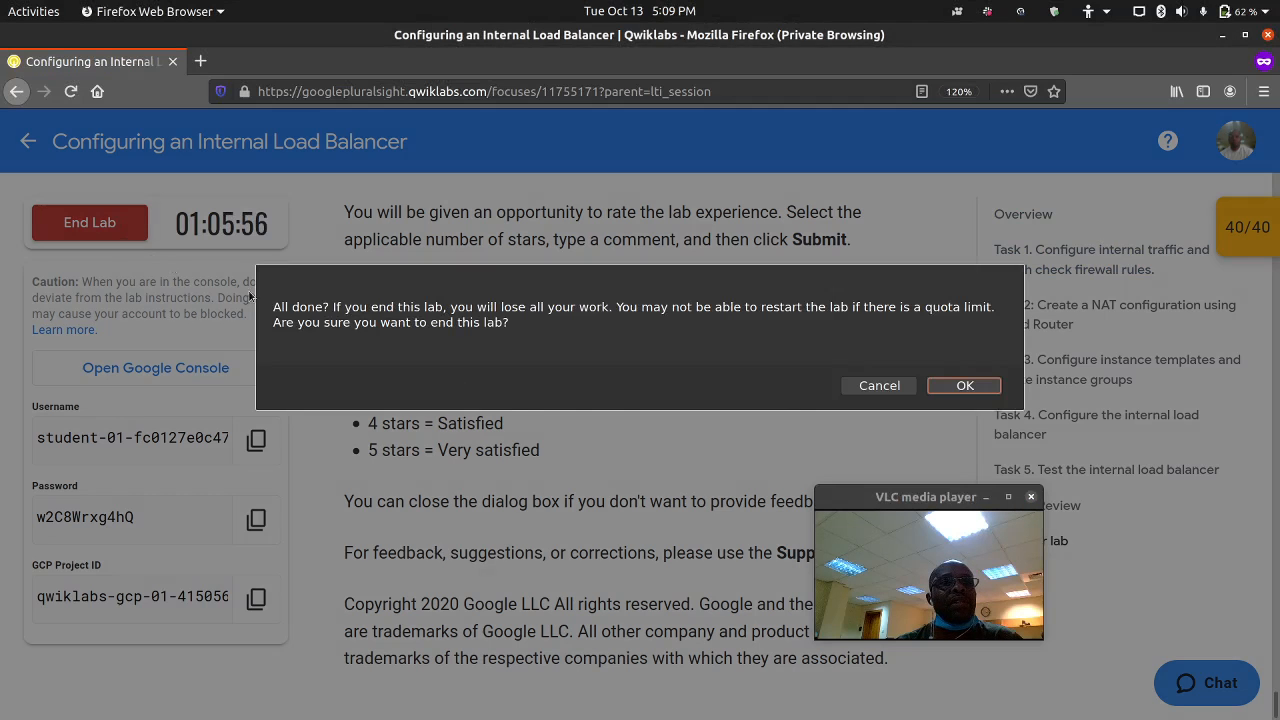
{"action": "left_click", "coordinate": [963, 385]}
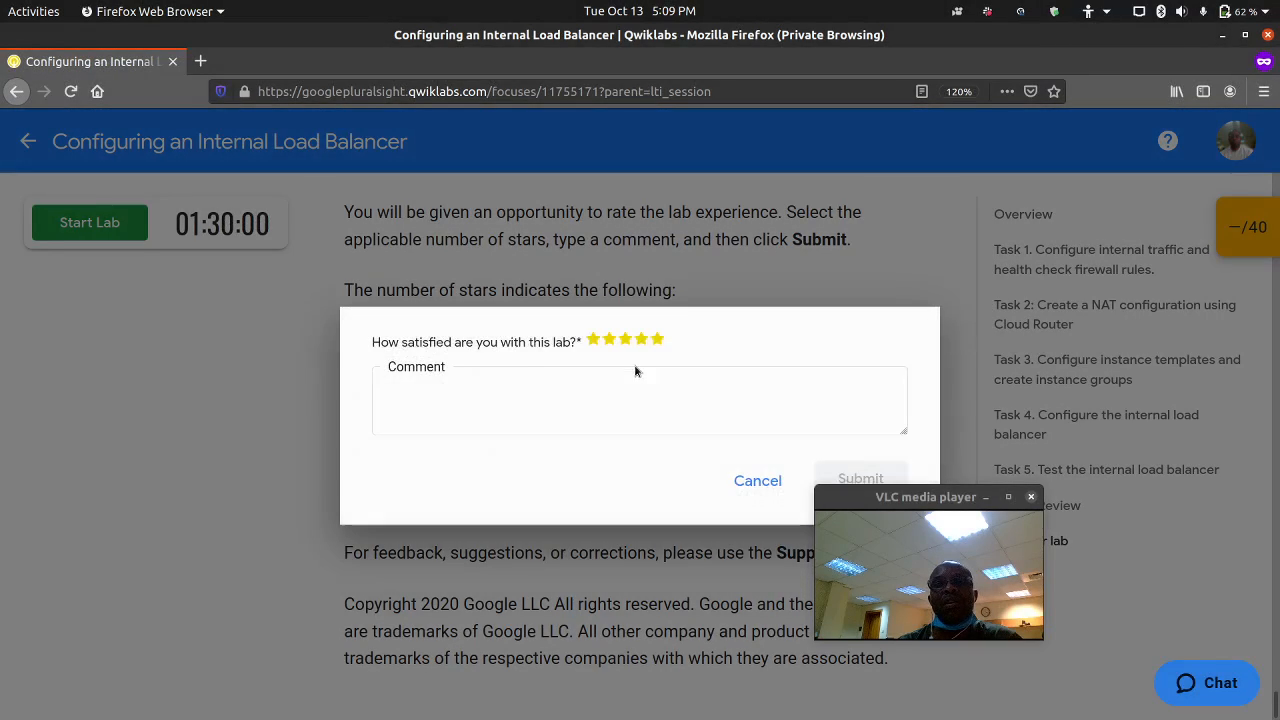
Rate the lab five stars and submit the review without a comment.
{"action": "left_click", "coordinate": [641, 340]}
{"action": "left_click", "coordinate": [658, 339]}
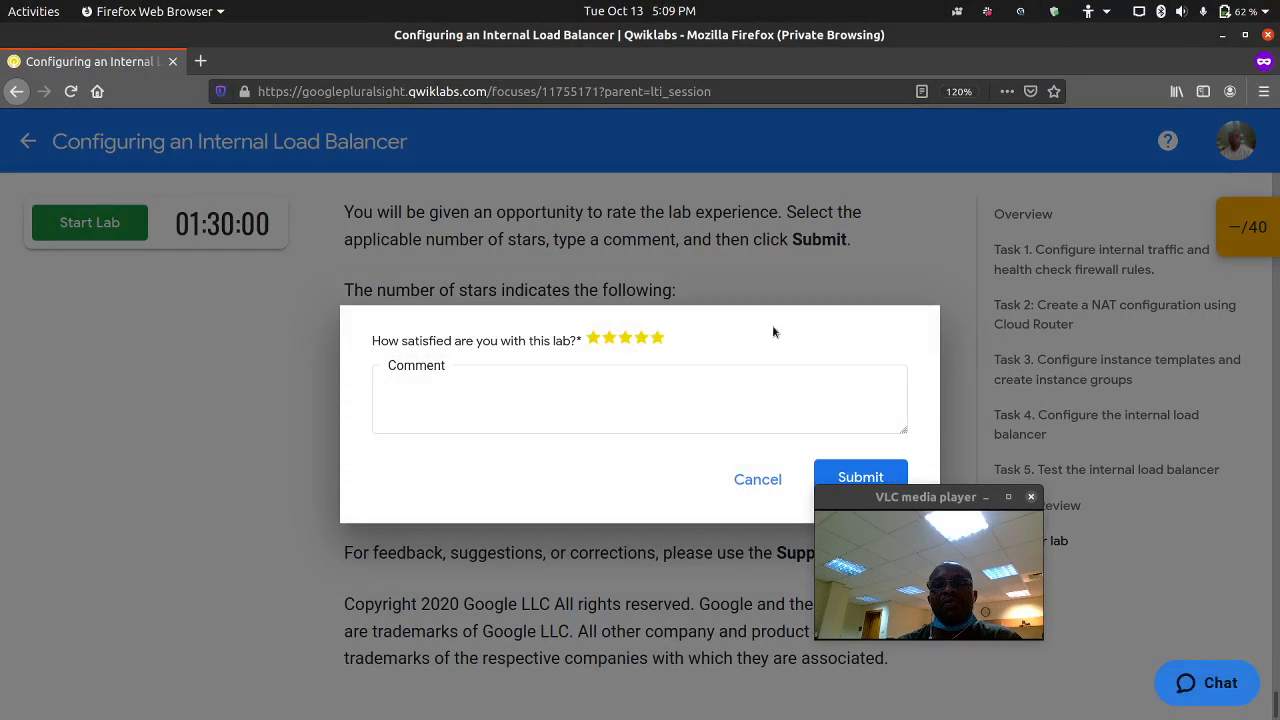
{"action": "left_click", "coordinate": [853, 476]}
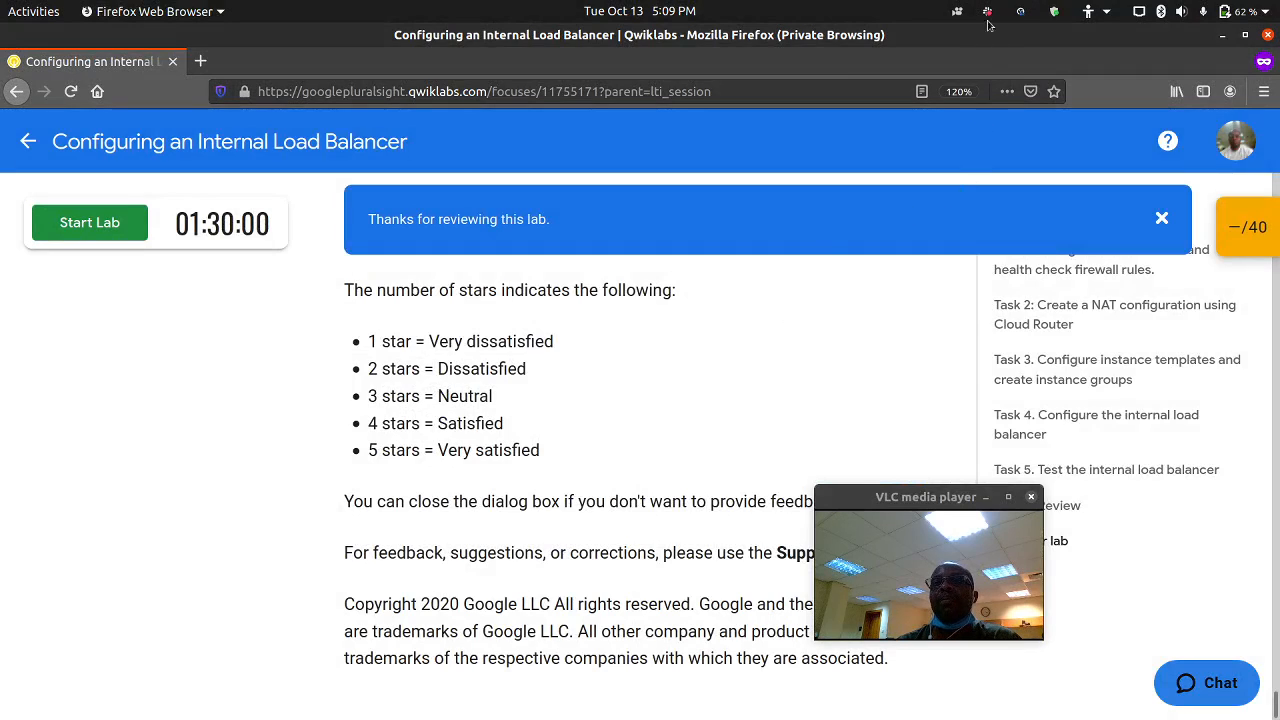
{"action": "left_click", "coordinate": [1020, 12]}
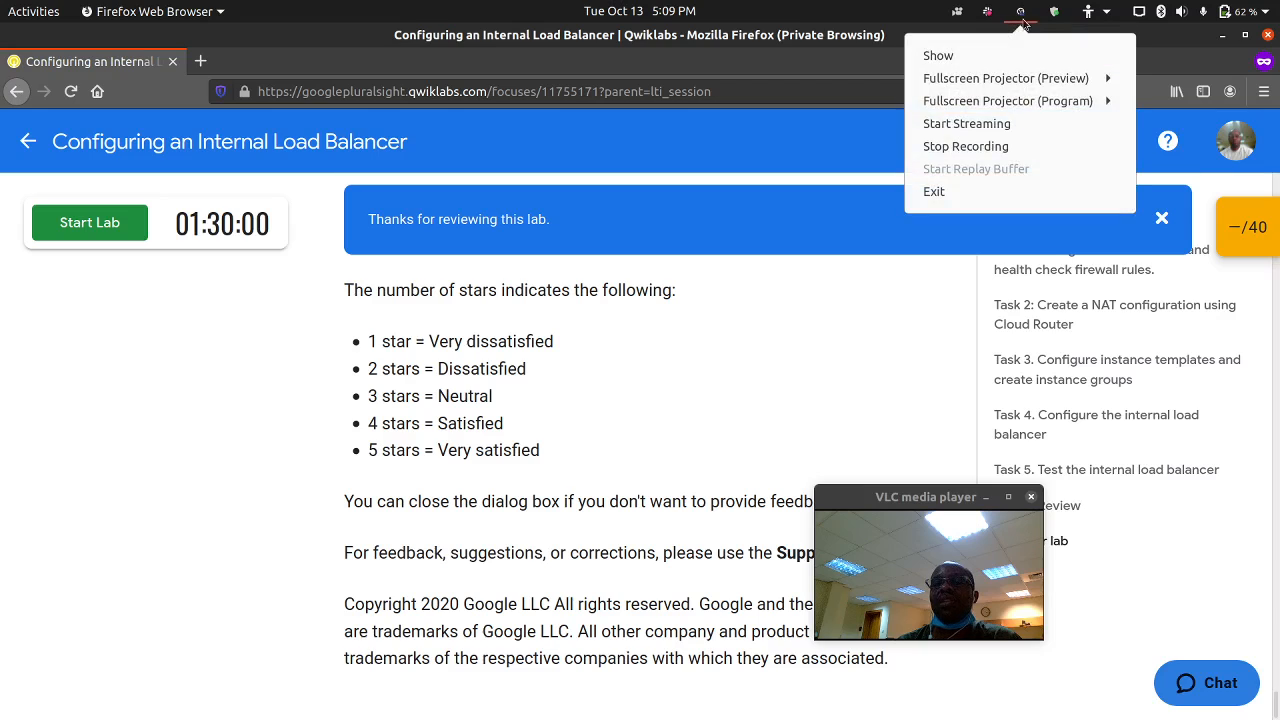